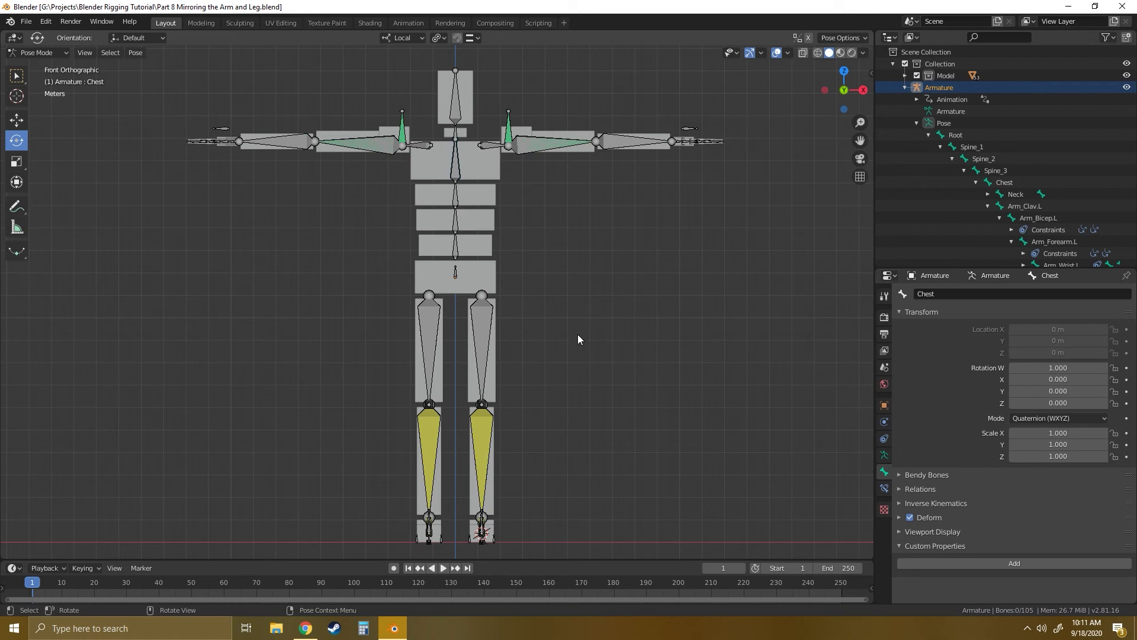
Examine the whole armature and its legs and feet from several angles and distances.
{"action": "middle_click_drag", "start_coordinate": [578, 339], "coordinate": [536, 410]}
{"action": "scroll", "coordinate": [559, 335], "scroll_direction": "up", "scroll_amount": 5}
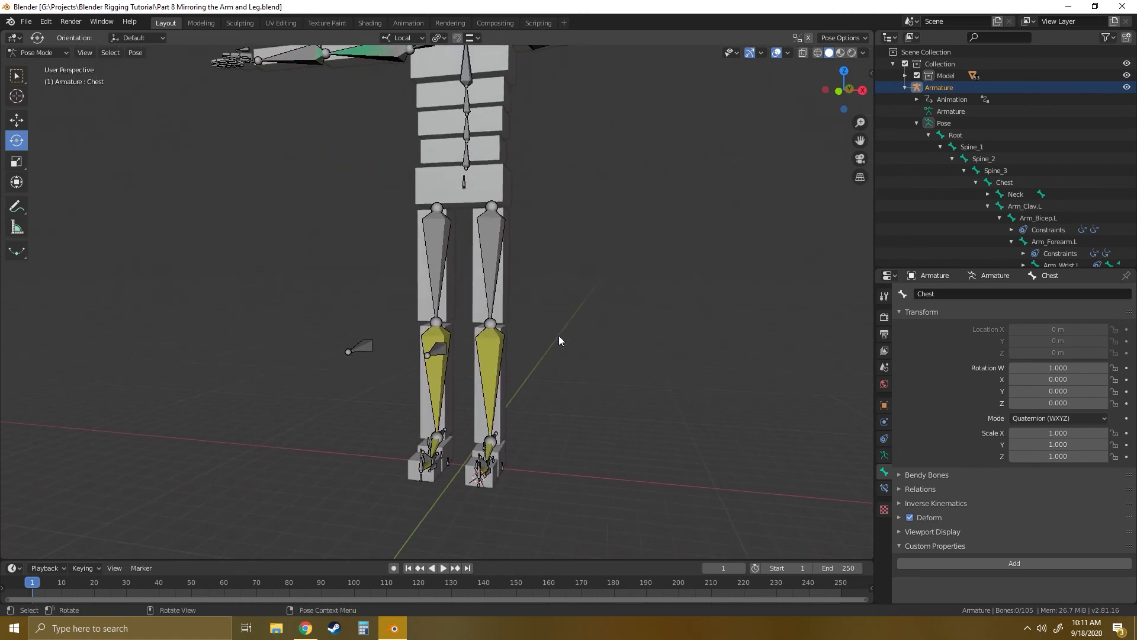
{"action": "middle_click_drag", "start_coordinate": [559, 336], "coordinate": [608, 404]}
{"action": "scroll", "coordinate": [608, 404], "scroll_direction": "down", "scroll_amount": 3}
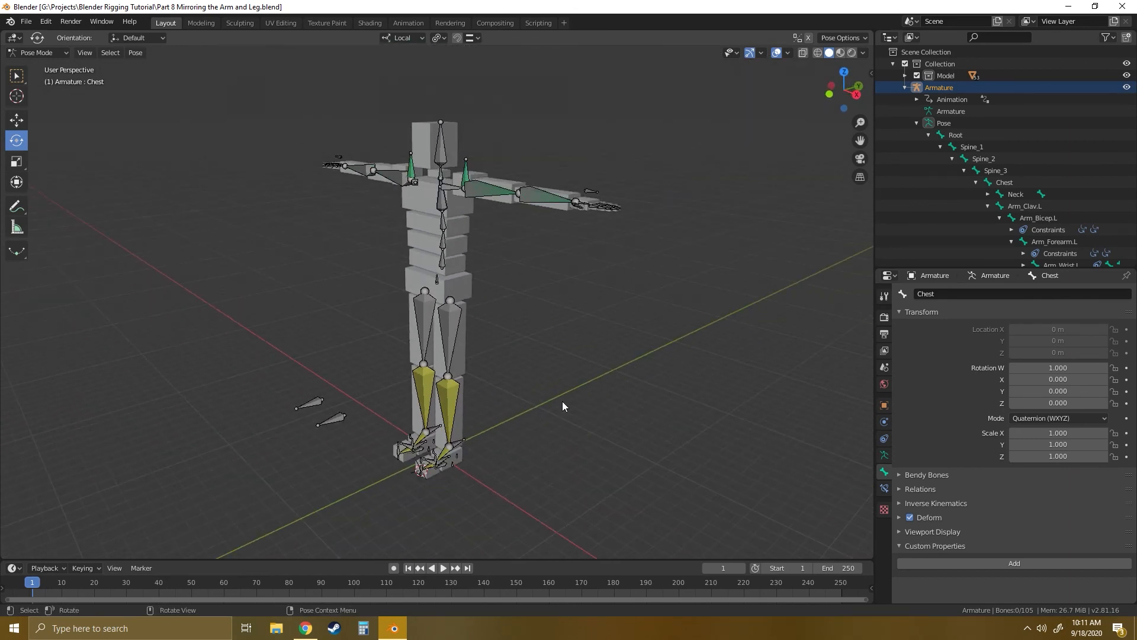
{"action": "scroll", "coordinate": [562, 403], "scroll_direction": "down", "scroll_amount": 4}
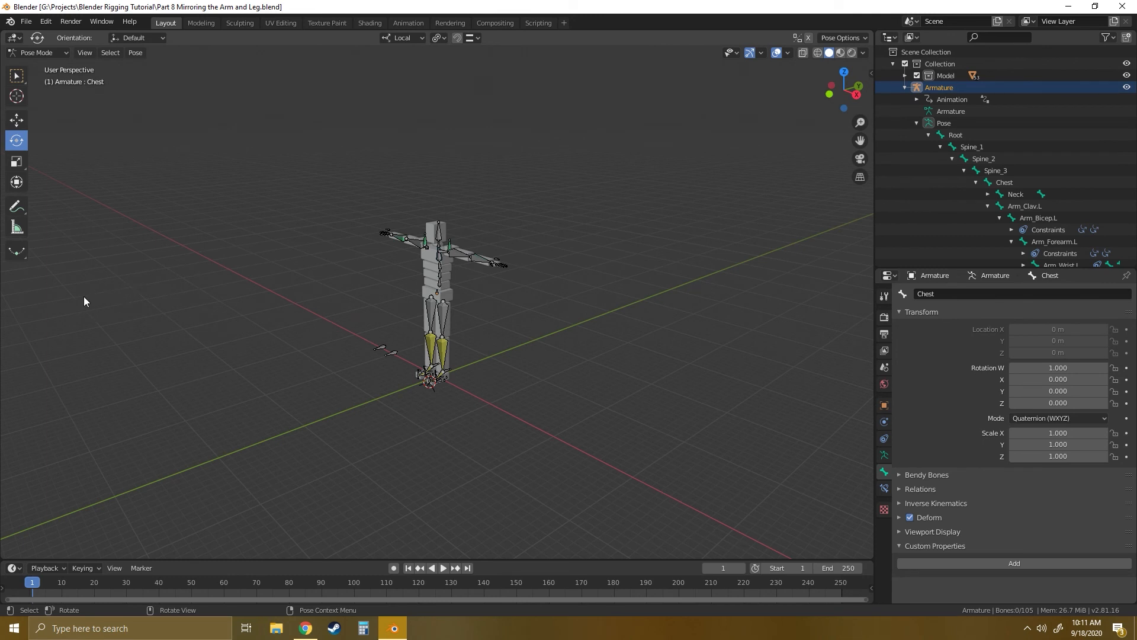
{"action": "scroll", "coordinate": [443, 397], "scroll_direction": "up", "scroll_amount": 2}
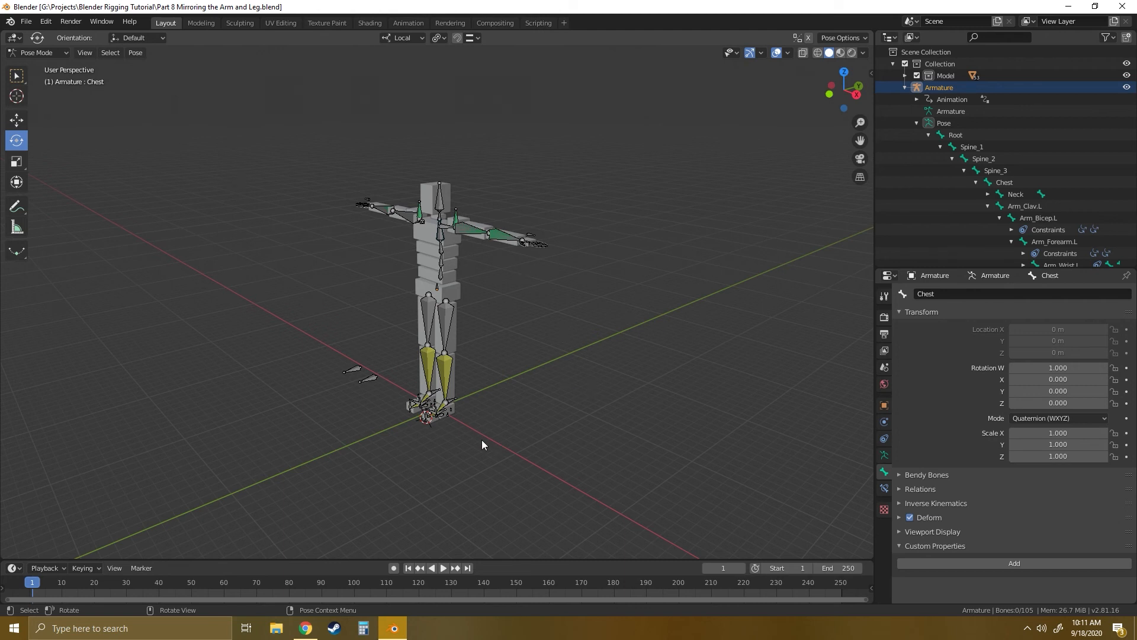
{"action": "scroll", "coordinate": [474, 447], "scroll_direction": "up", "scroll_amount": 4}
{"action": "middle_click_drag", "start_coordinate": [477, 457], "coordinate": [496, 443]}
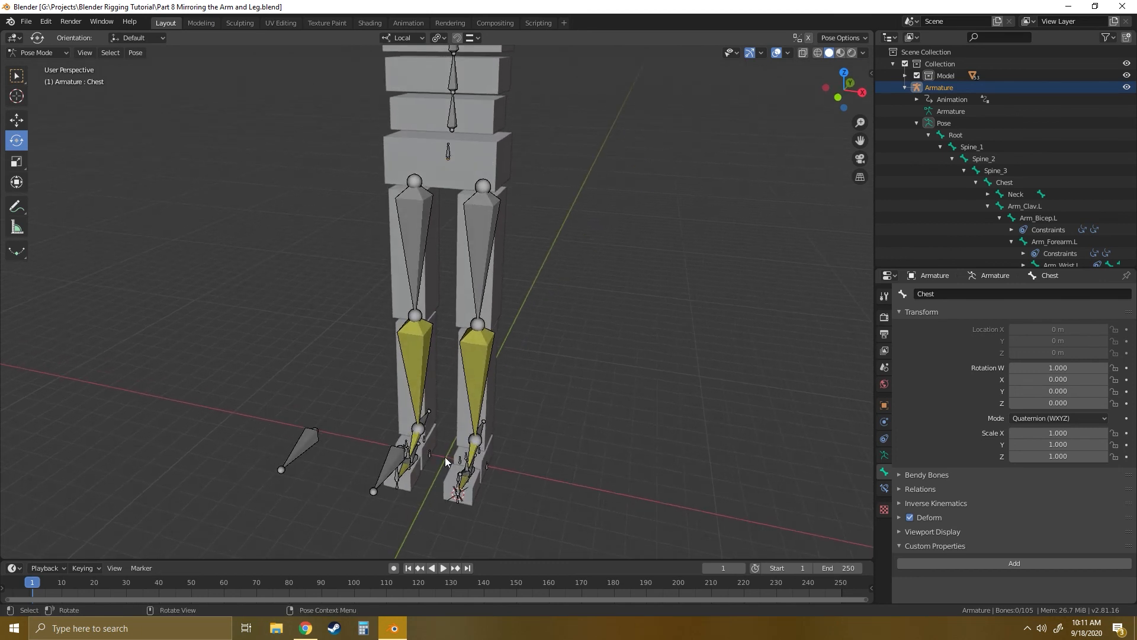
Snap the 3D cursor to the world origin between the feet.
{"action": "key", "text": "shift"}
{"action": "key", "text": "shift+s"}
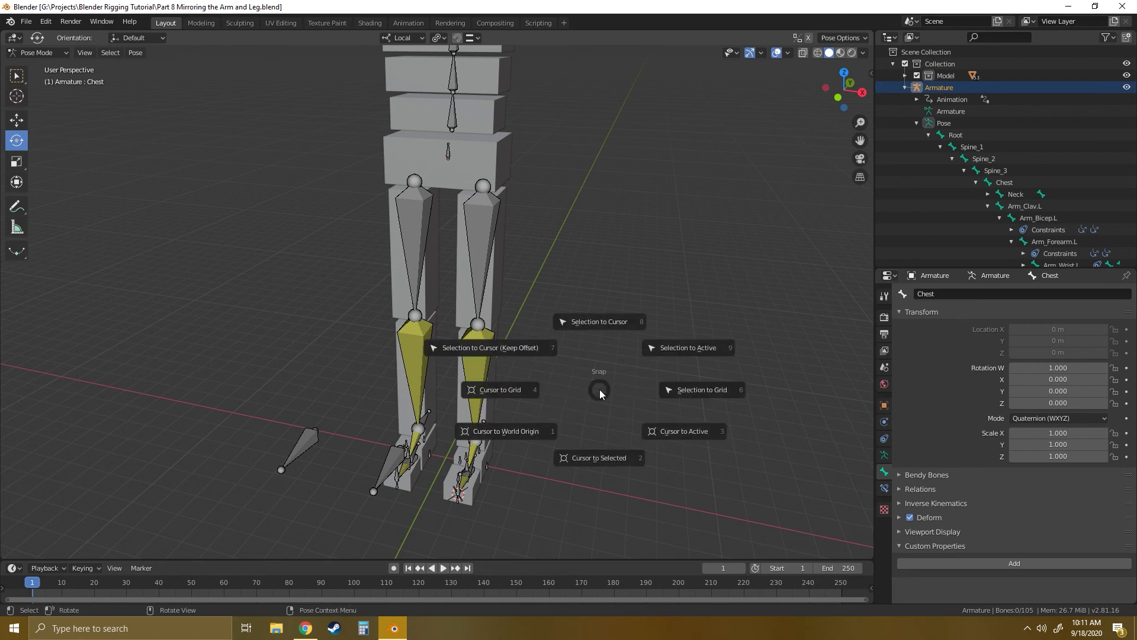
{"action": "left_click", "coordinate": [509, 432]}
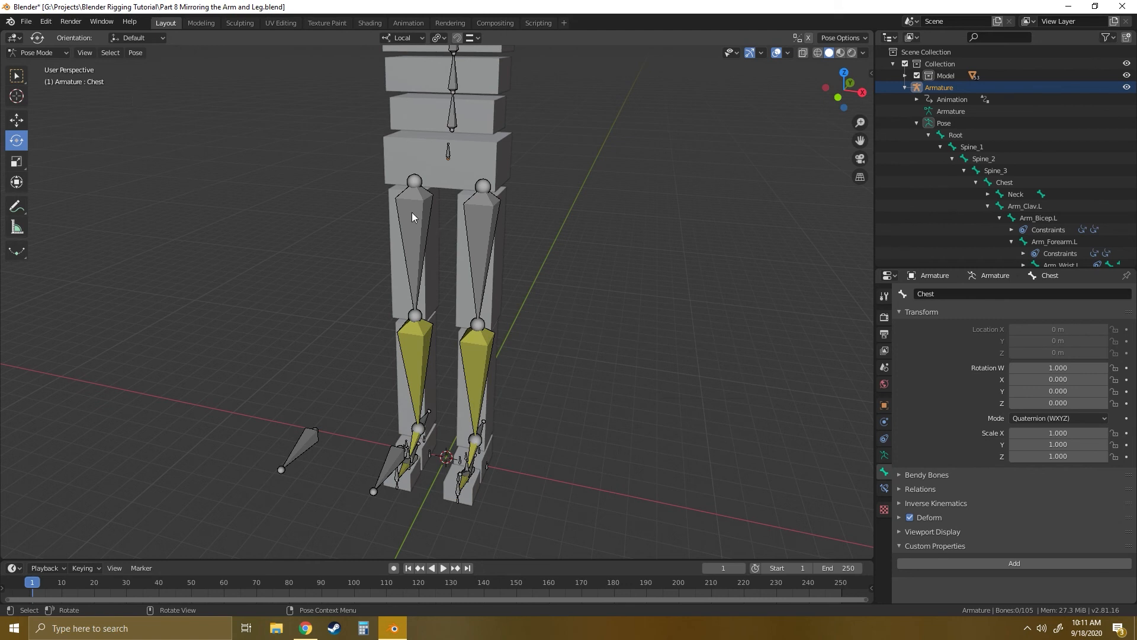
Put the armature in Edit Mode and add a single bone at the 3D cursor.
{"action": "left_click", "coordinate": [418, 243]}
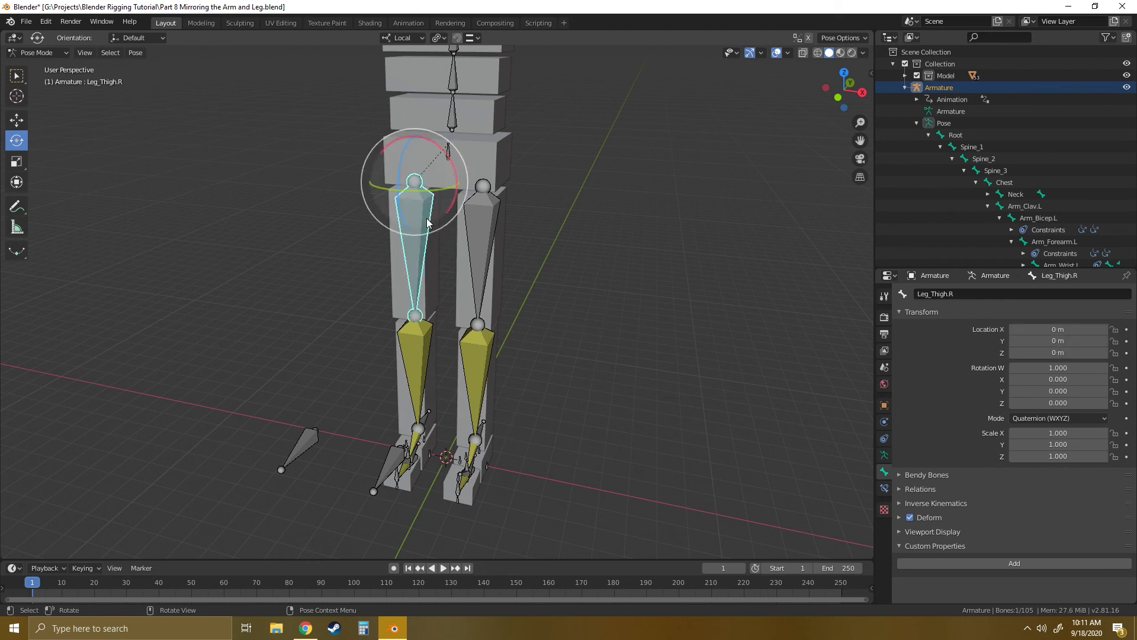
{"action": "left_click", "coordinate": [45, 56]}
{"action": "left_click", "coordinate": [32, 74]}
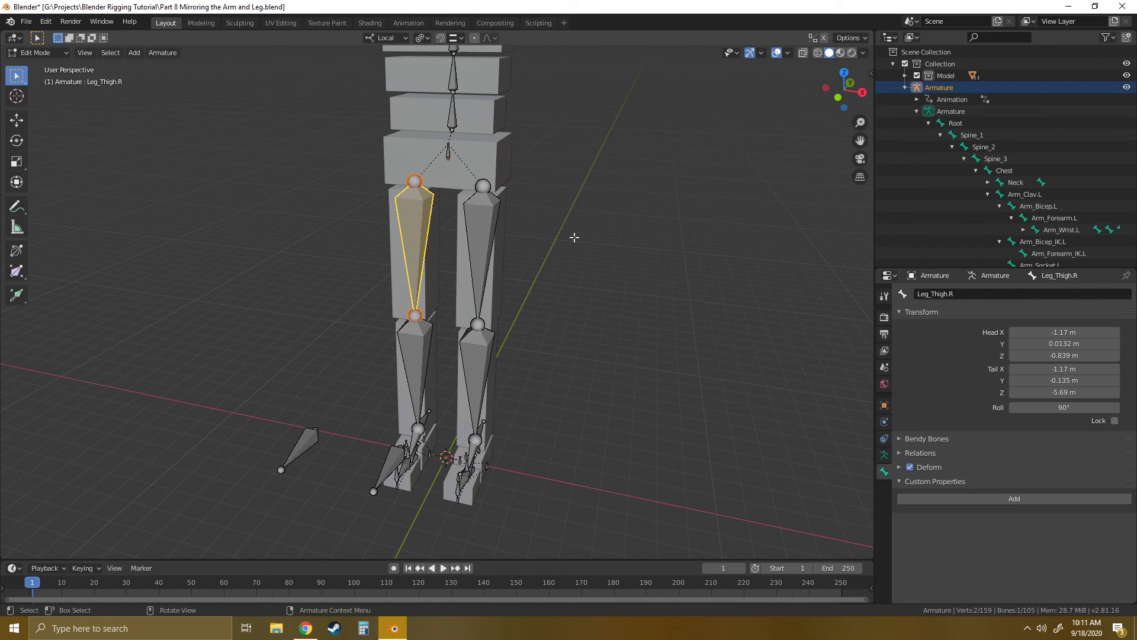
{"action": "left_click", "coordinate": [476, 219]}
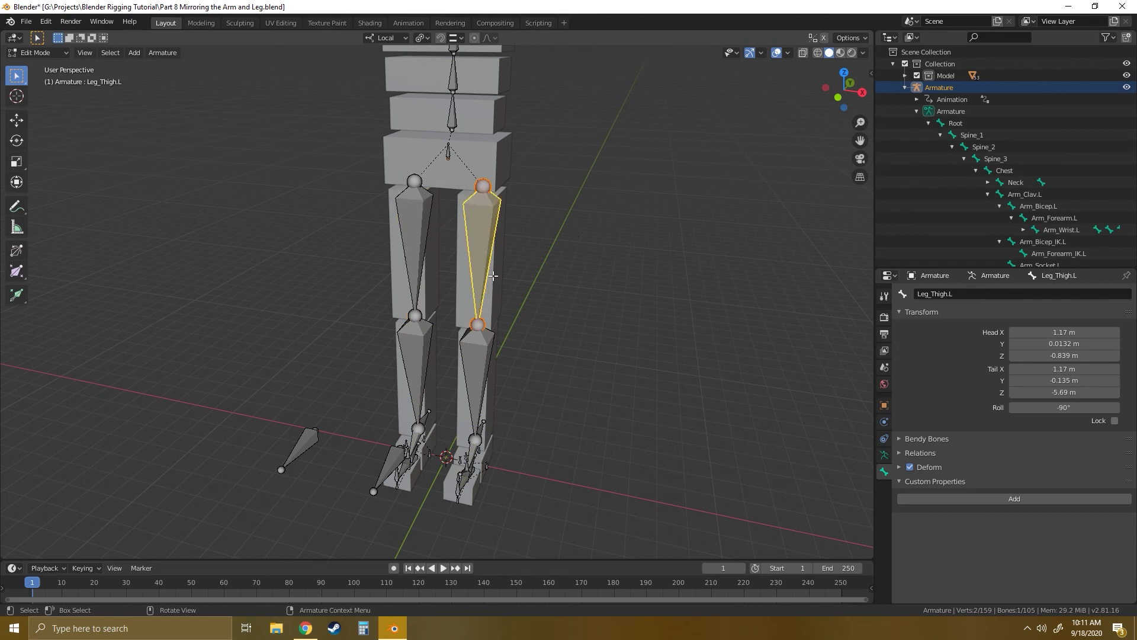
{"action": "left_click", "coordinate": [134, 52]}
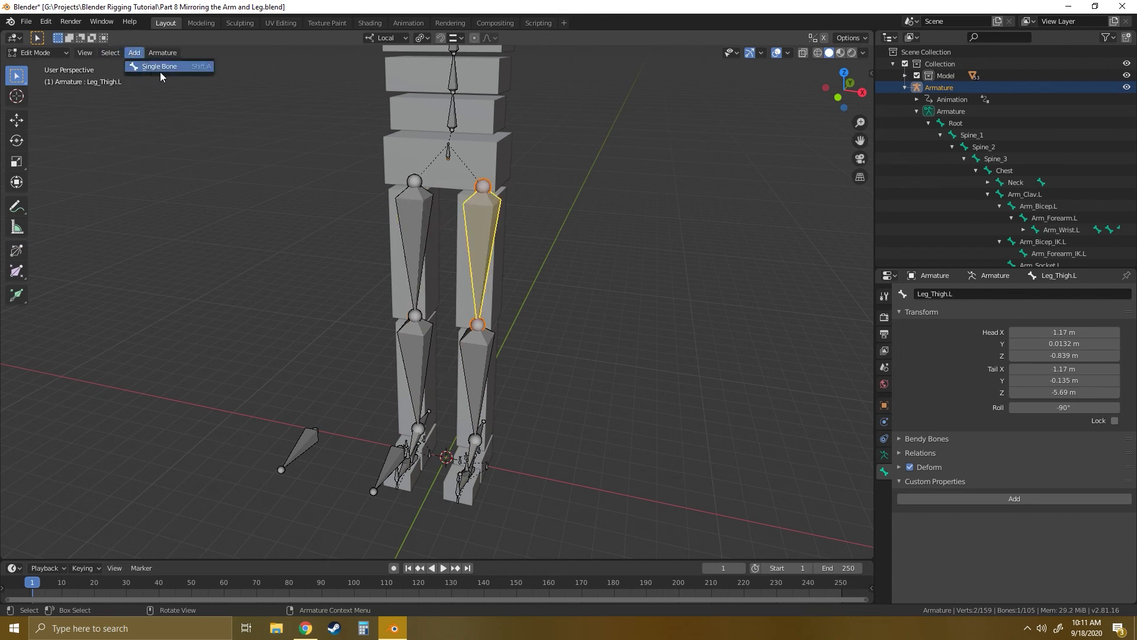
{"action": "left_click", "coordinate": [161, 68]}
{"action": "left_click", "coordinate": [558, 460]}
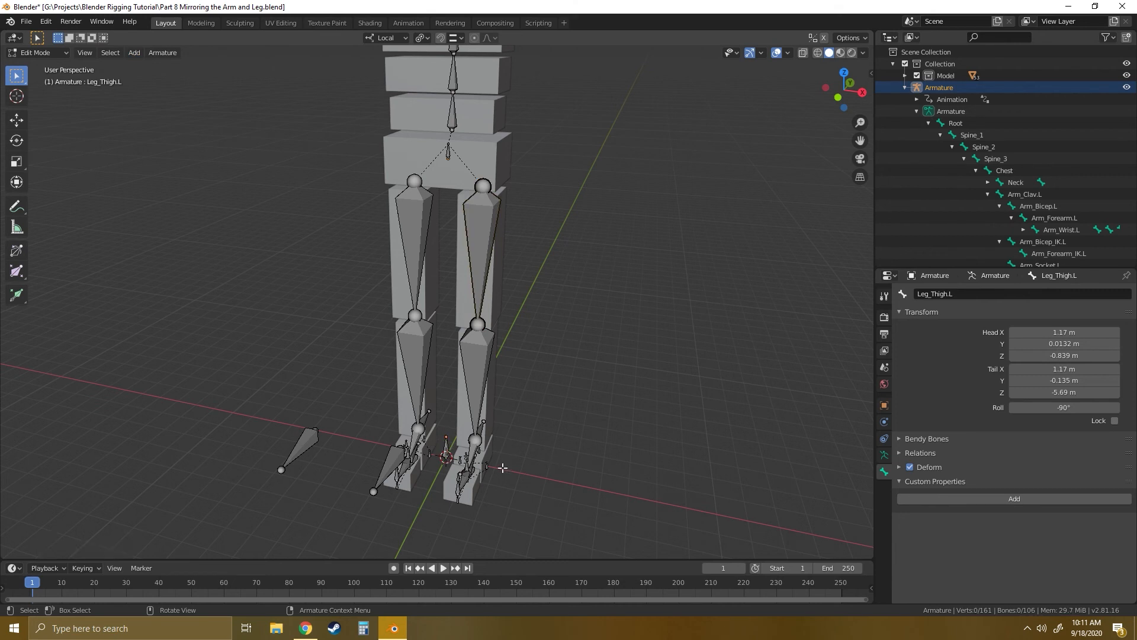
Rename the new bone at the world origin Master_Controller and disable its Deform option.
{"action": "left_click", "coordinate": [444, 451]}
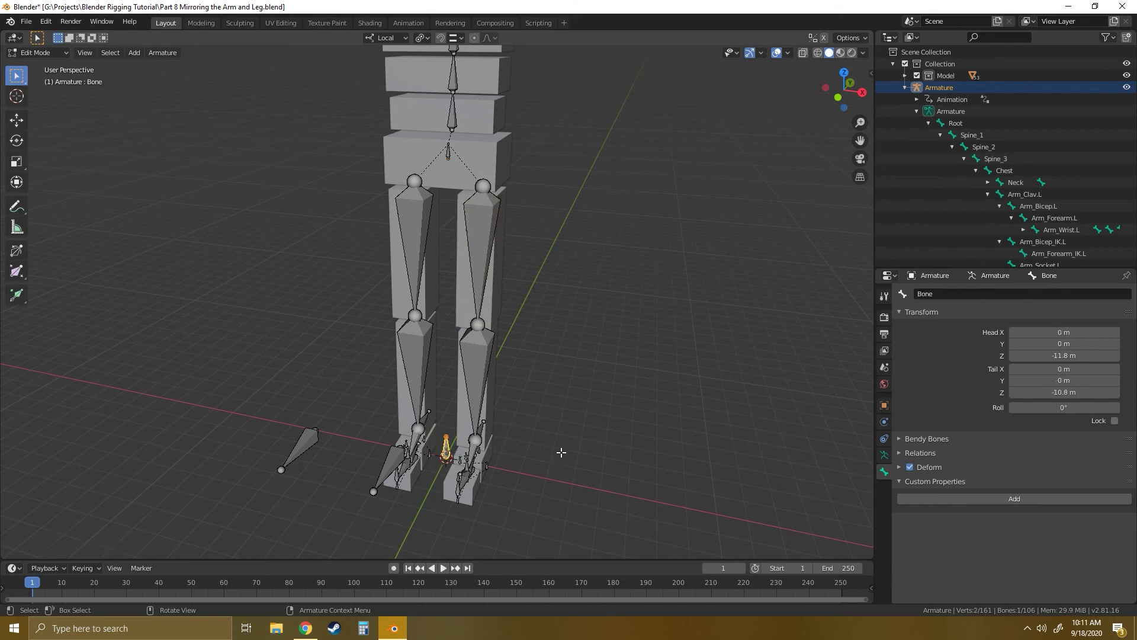
{"action": "left_click", "coordinate": [945, 293]}
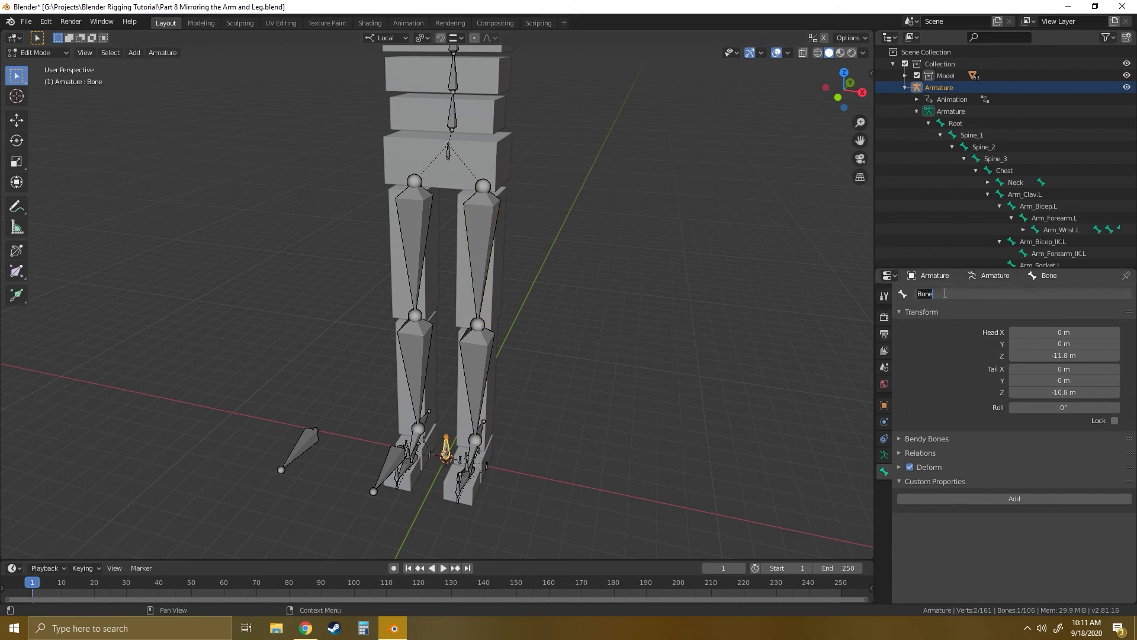
{"action": "type", "text": "Master_Controller"}
{"action": "key", "text": "Return"}
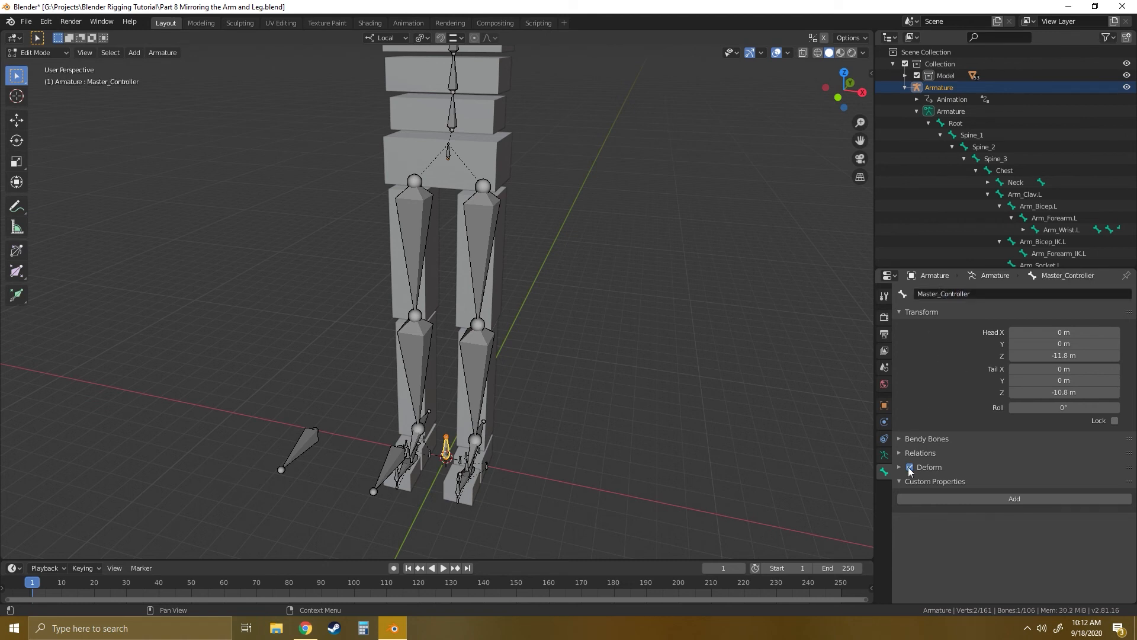
{"action": "left_click", "coordinate": [908, 467]}
{"action": "left_click", "coordinate": [655, 394]}
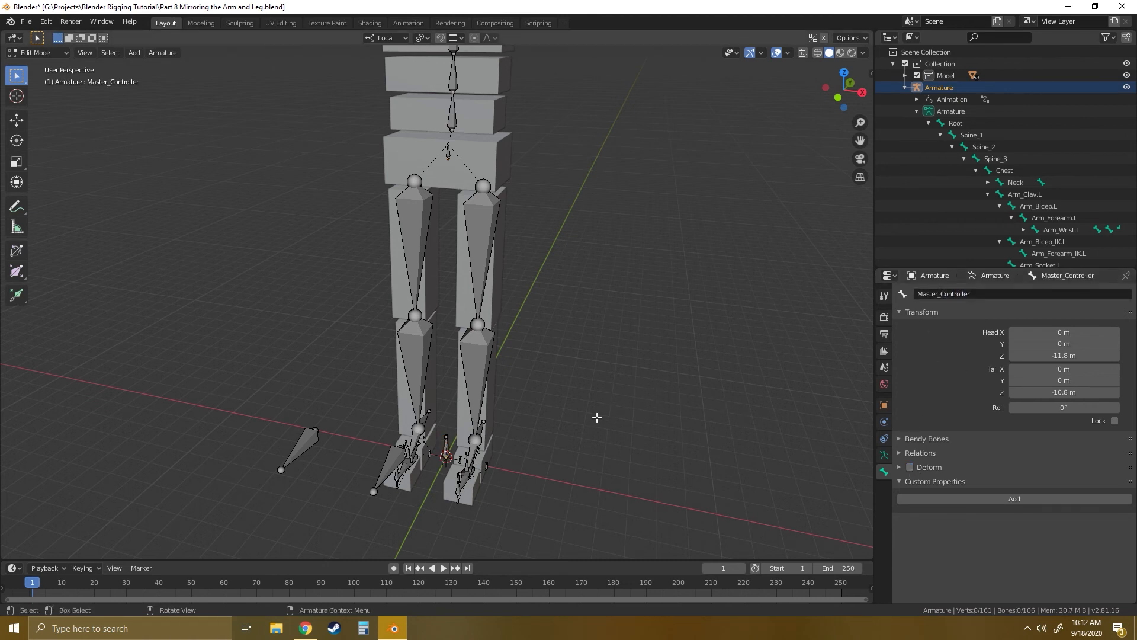
Collapse the Root bone's hierarchy and parent Root to Master_Controller with Keep Offset.
{"action": "middle_click_drag", "start_coordinate": [597, 416], "coordinate": [699, 363]}
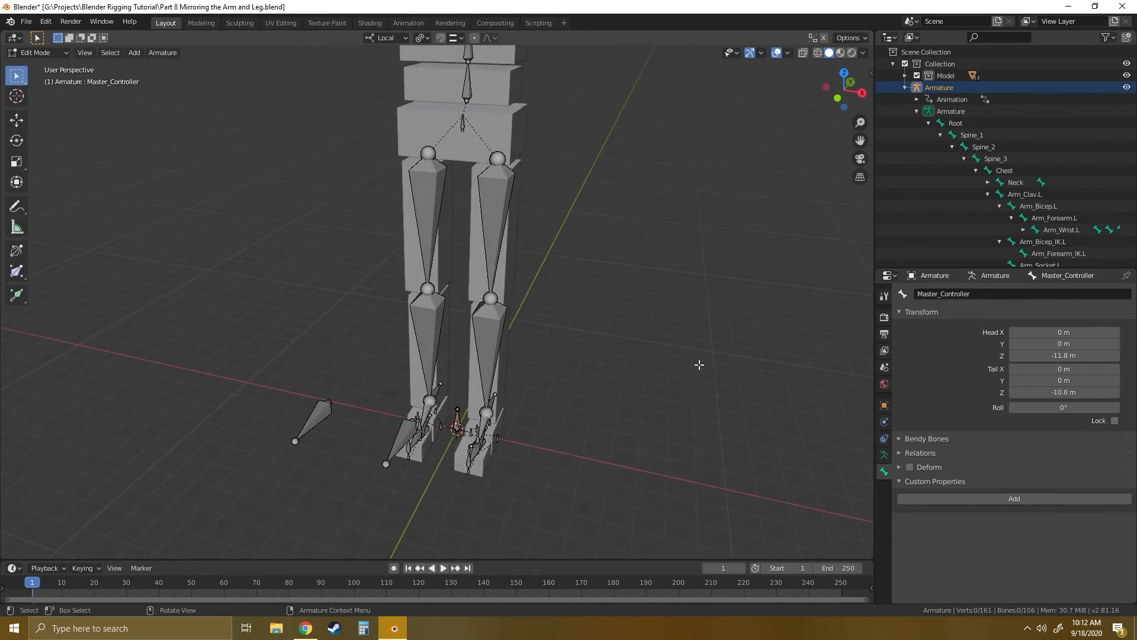
{"action": "left_click", "coordinate": [928, 125]}
{"action": "scroll", "coordinate": [948, 136], "scroll_direction": "down", "scroll_amount": 1}
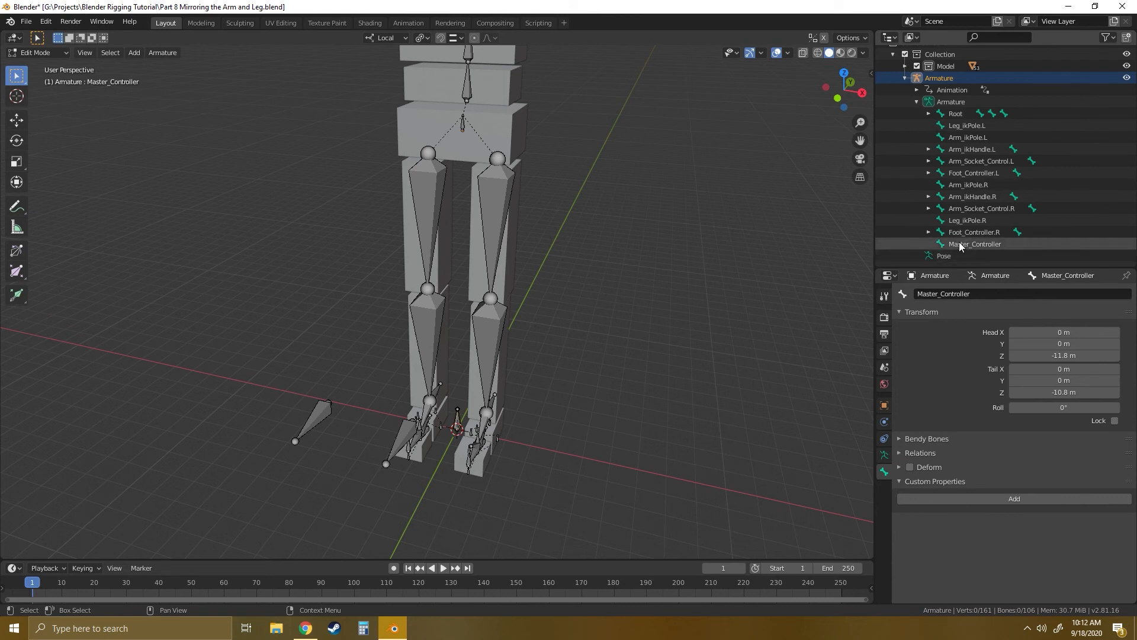
{"action": "left_click", "coordinate": [959, 116]}
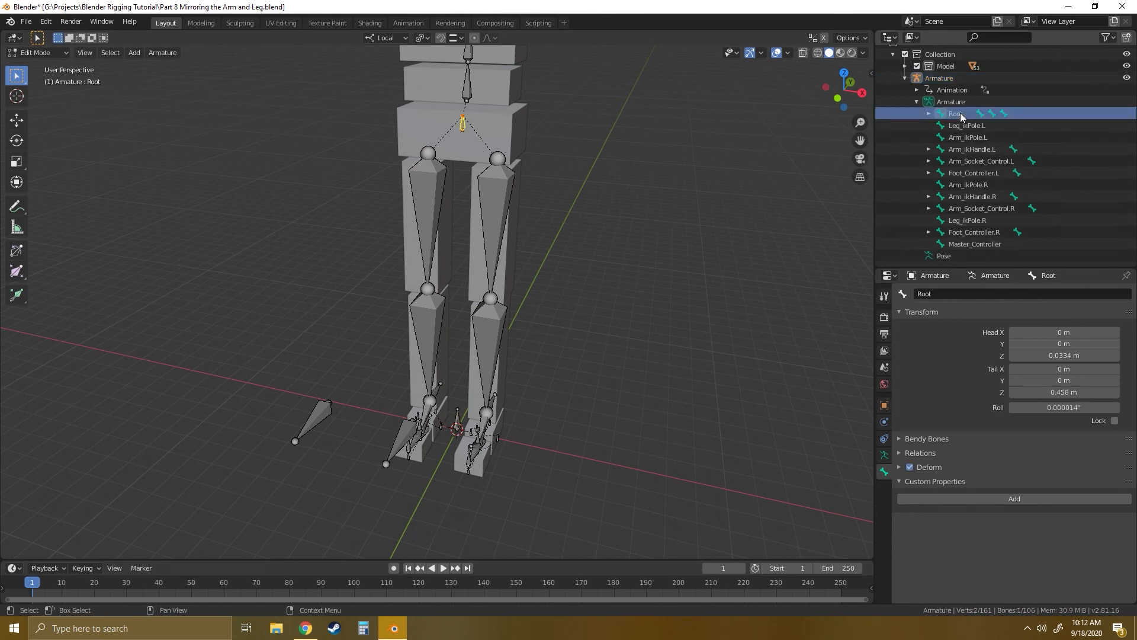
{"action": "left_click", "coordinate": [970, 245], "text": "shift"}
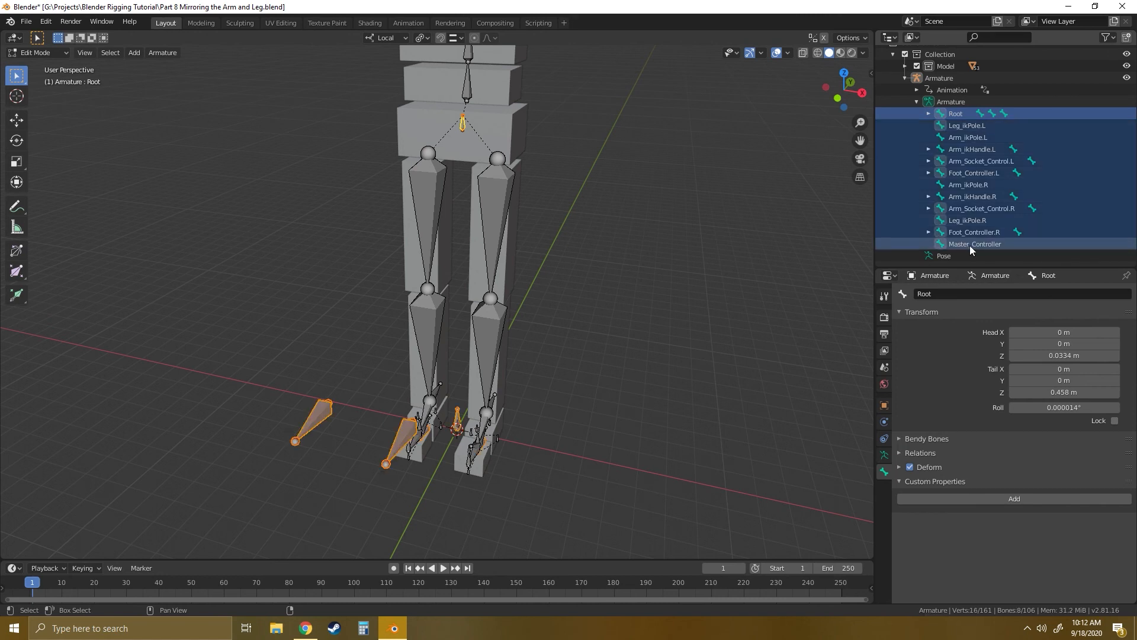
{"action": "left_click", "coordinate": [957, 116]}
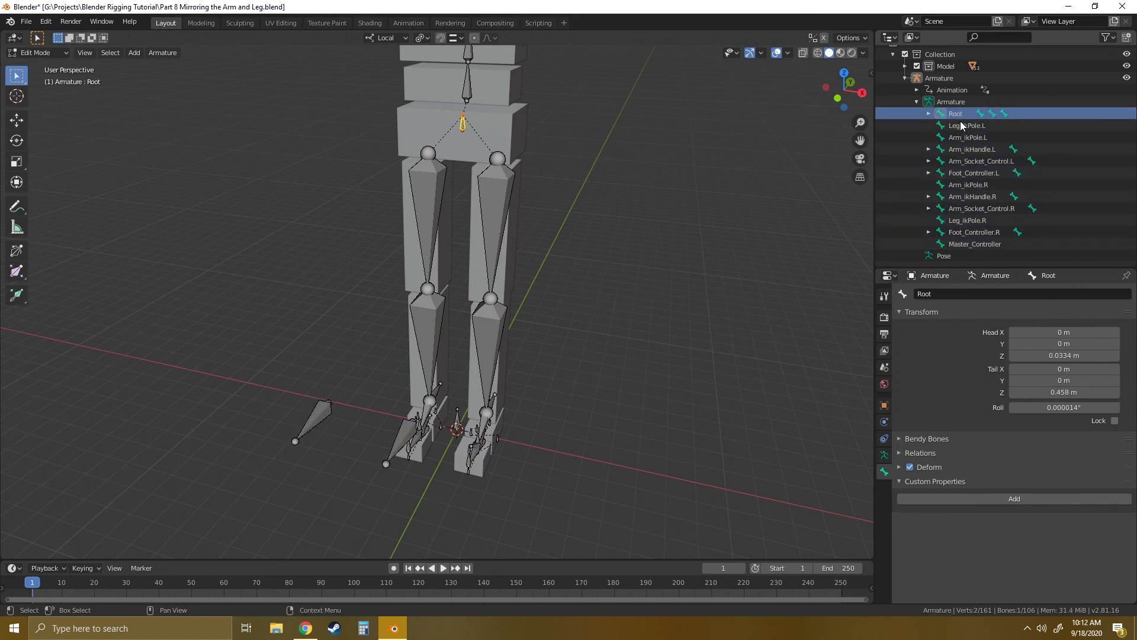
{"action": "left_click", "coordinate": [966, 244], "text": "ctrl"}
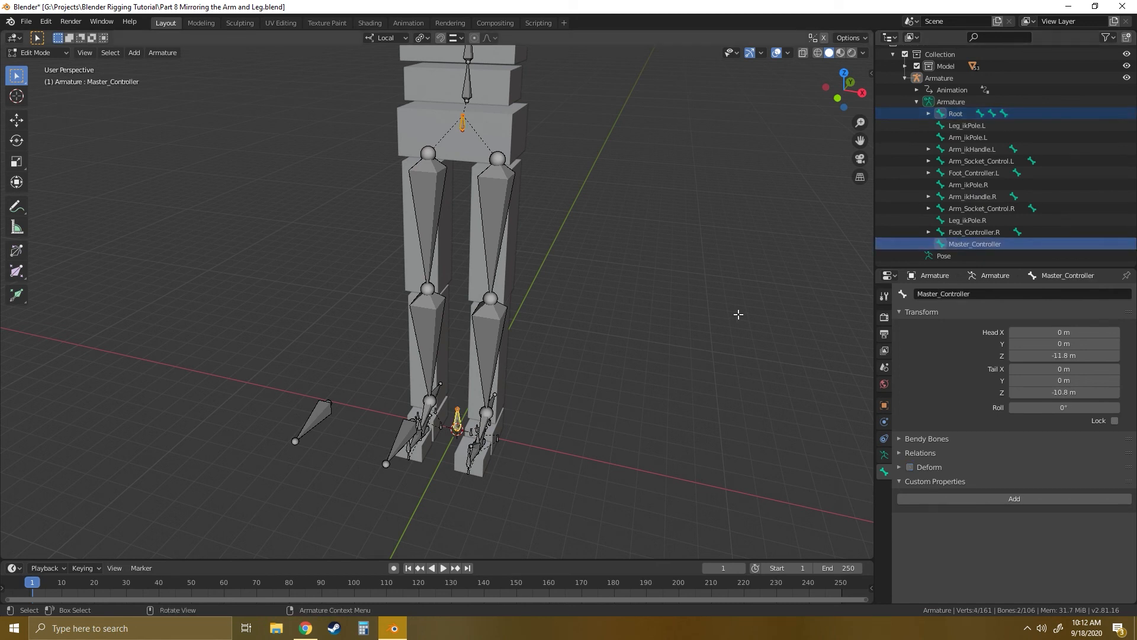
{"action": "key", "text": "ctrl+p"}
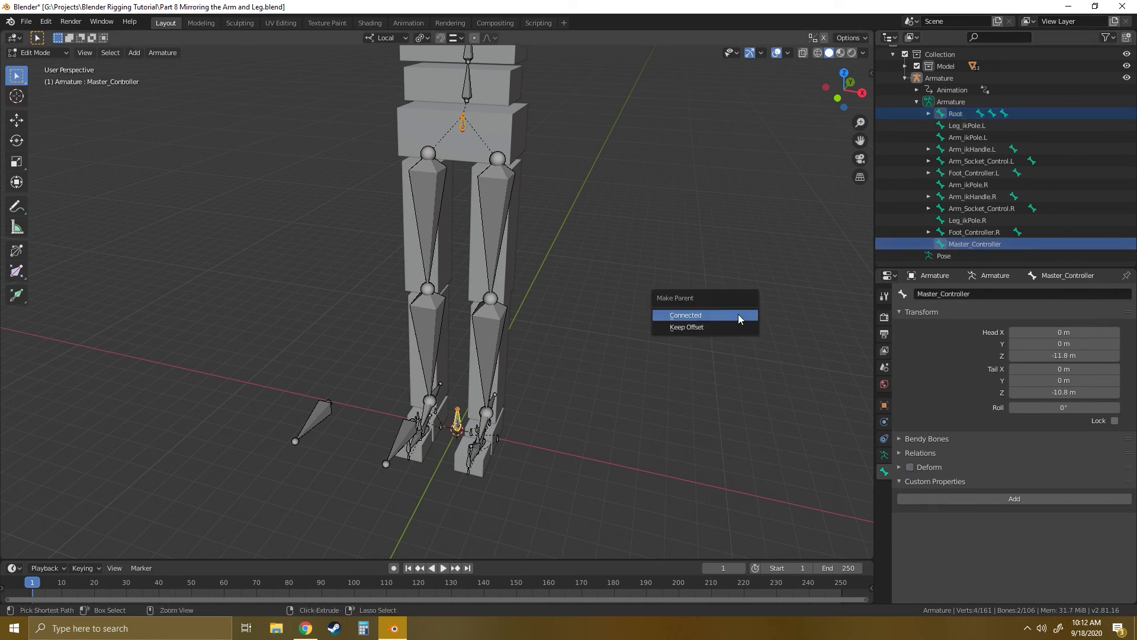
{"action": "left_click", "coordinate": [696, 327]}
{"action": "scroll", "coordinate": [1034, 240], "scroll_direction": "up", "scroll_amount": 1}
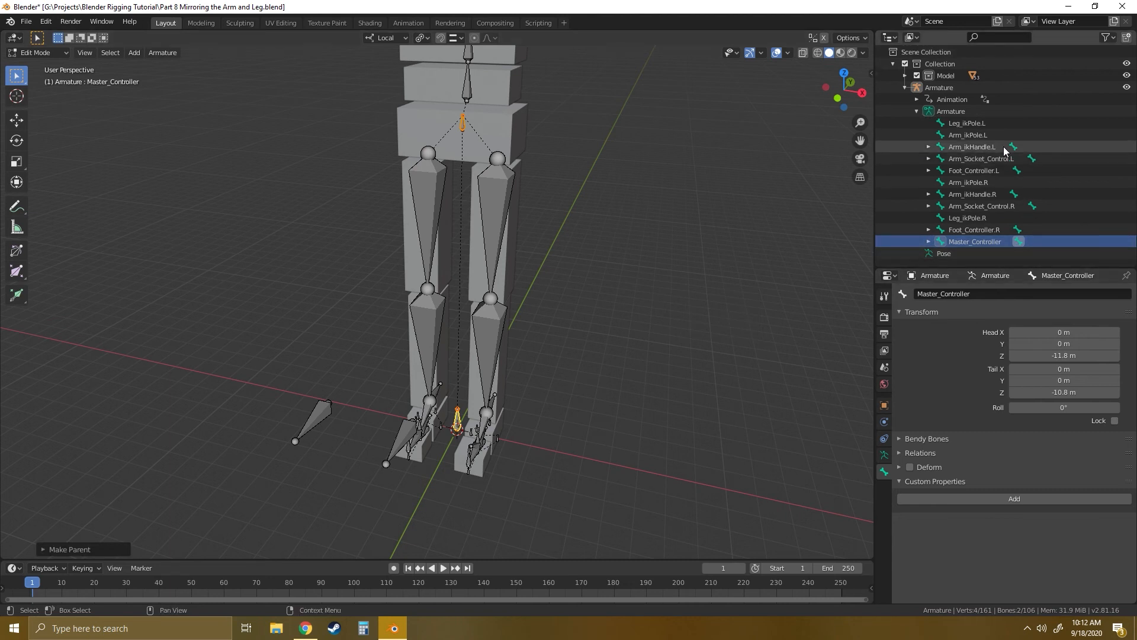
Parent Leg_ikPole.L, Arm_ikPole.L and Arm_ikHandle.L to Master_Controller one at a time with Keep Offset.
{"action": "left_click_drag", "start_coordinate": [1001, 266], "coordinate": [1001, 379]}
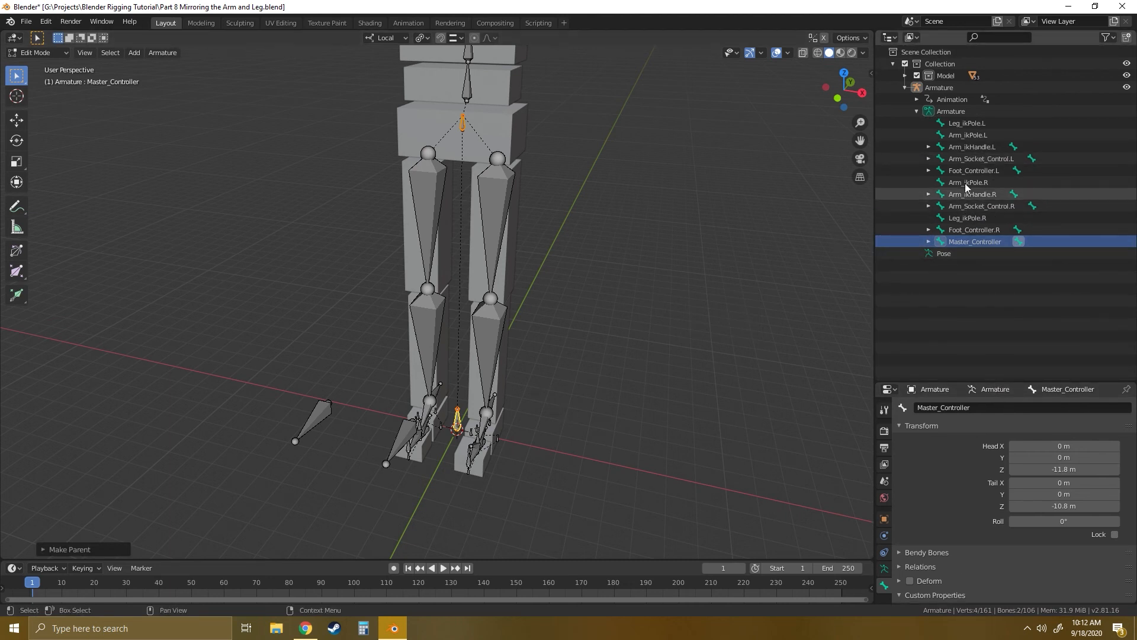
{"action": "left_click", "coordinate": [963, 123]}
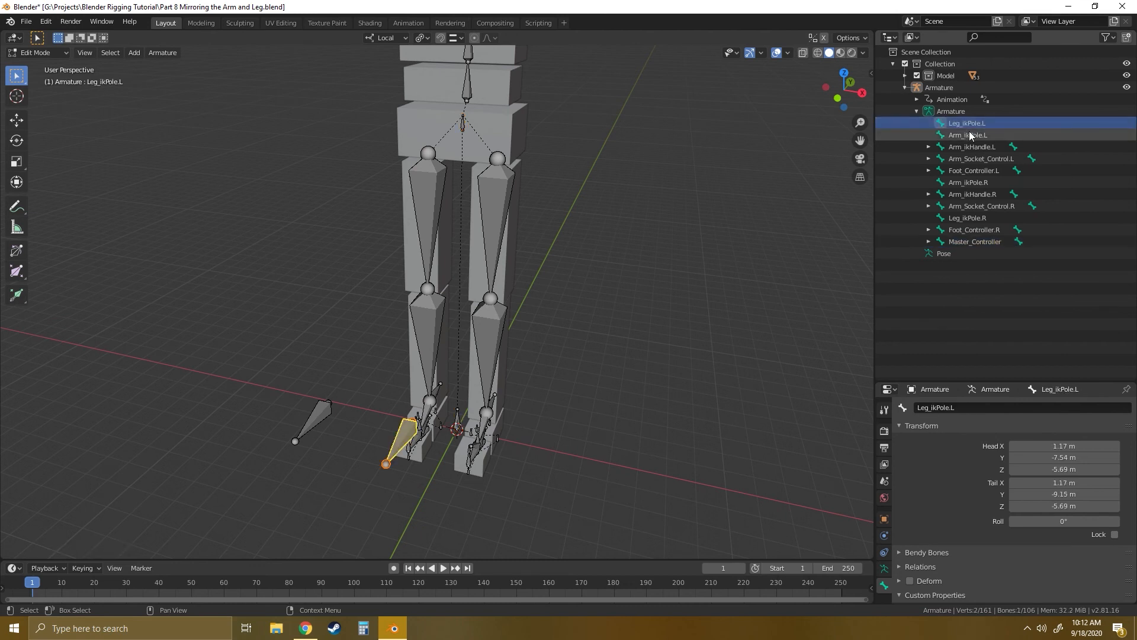
{"action": "left_click", "coordinate": [966, 242], "text": "ctrl"}
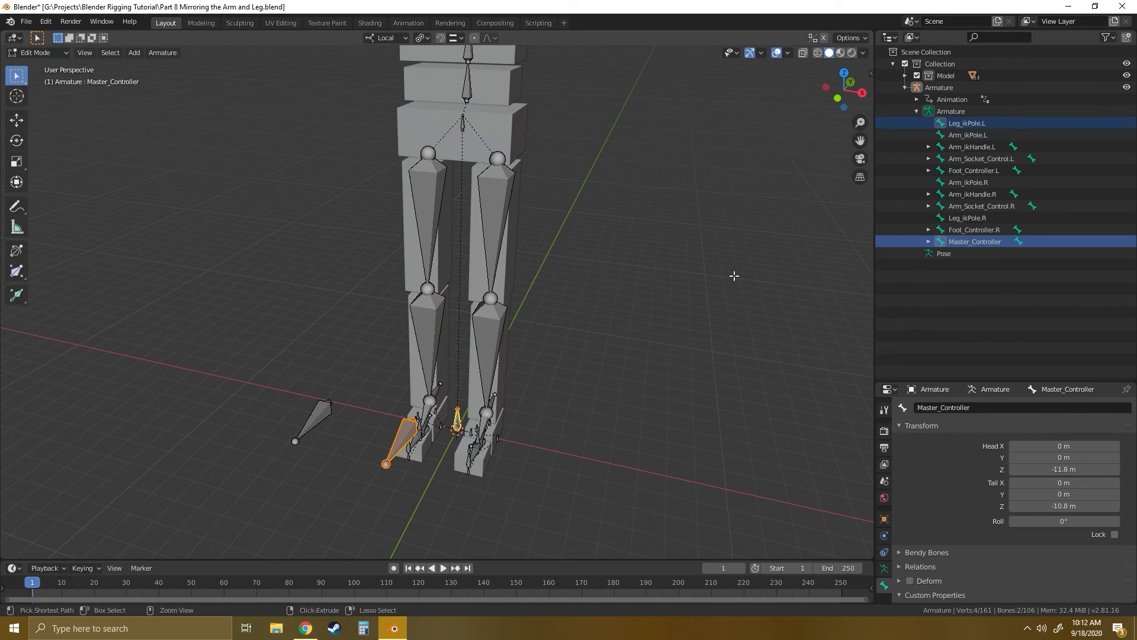
{"action": "key", "text": "ctrl+p"}
{"action": "left_click", "coordinate": [734, 276]}
{"action": "key", "text": "ctrl+p"}
{"action": "left_click", "coordinate": [774, 255]}
{"action": "left_click", "coordinate": [966, 123]}
{"action": "left_click", "coordinate": [969, 217], "text": "ctrl"}
{"action": "key", "text": "ctrl+p"}
{"action": "left_click", "coordinate": [792, 188]}
Parent Arm_Socket_Control.L, Foot_Controller.L, Arm_ikPole.R and Arm_ikHandle.R to Master_Controller with Keep Offset.
{"action": "left_click", "coordinate": [971, 123]}
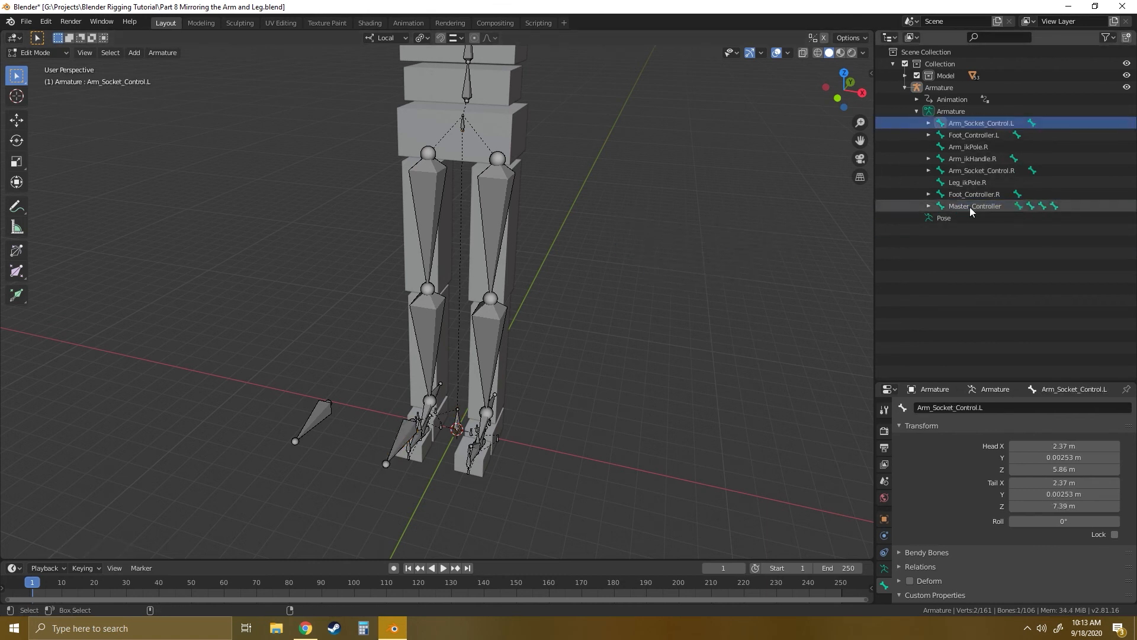
{"action": "left_click", "coordinate": [973, 207], "text": "ctrl"}
{"action": "key", "text": "ctrl+p"}
{"action": "left_click", "coordinate": [973, 123]}
{"action": "left_click", "coordinate": [975, 171], "text": "ctrl"}
{"action": "key", "text": "ctrl+p"}
{"action": "left_click", "coordinate": [707, 279]}
Parent the remaining Arm_Socket_Control.R, Leg_ikPole.R and Foot_Controller.R bones to Master_Controller with Keep Offset.
{"action": "left_click", "coordinate": [982, 123]}
{"action": "left_click", "coordinate": [975, 159], "text": "ctrl"}
{"action": "key", "text": "ctrl+p"}
{"action": "left_click", "coordinate": [739, 254]}
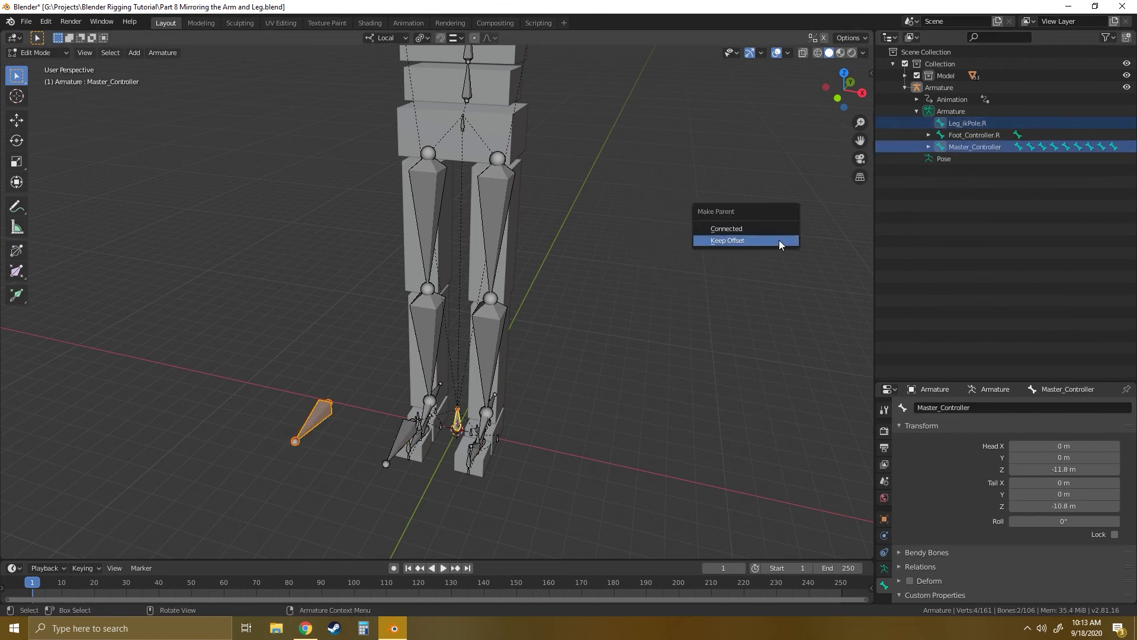
{"action": "left_click", "coordinate": [625, 305]}
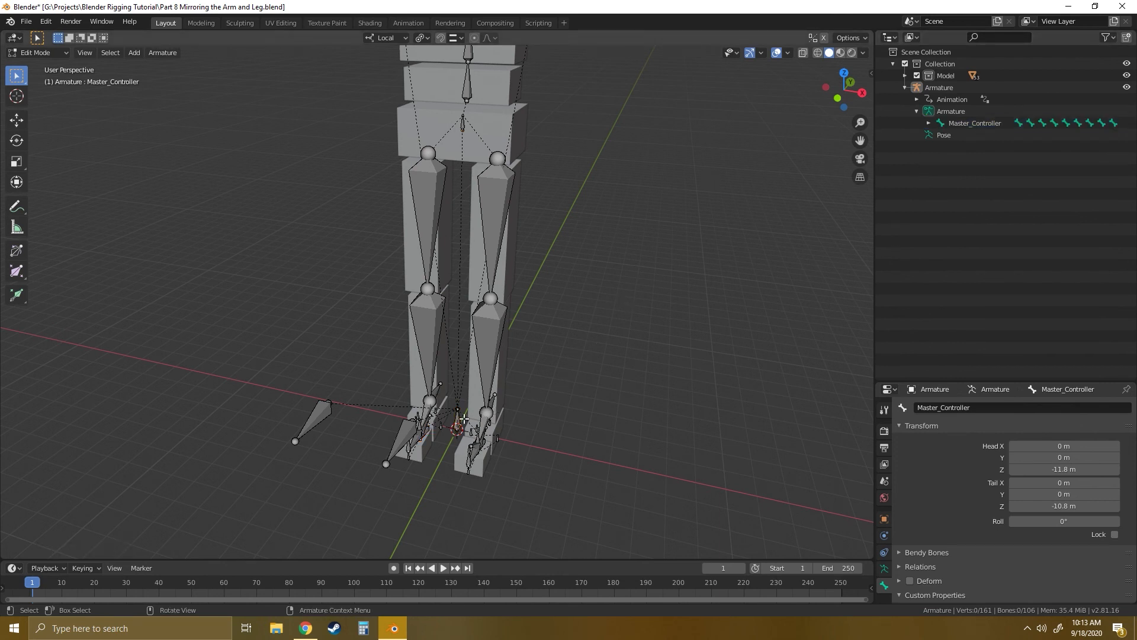
Inspect the Master_Controller bone between the feet and switch the armature to Pose Mode.
{"action": "left_click", "coordinate": [458, 418]}
{"action": "middle_click_drag", "start_coordinate": [651, 410], "coordinate": [373, 291]}
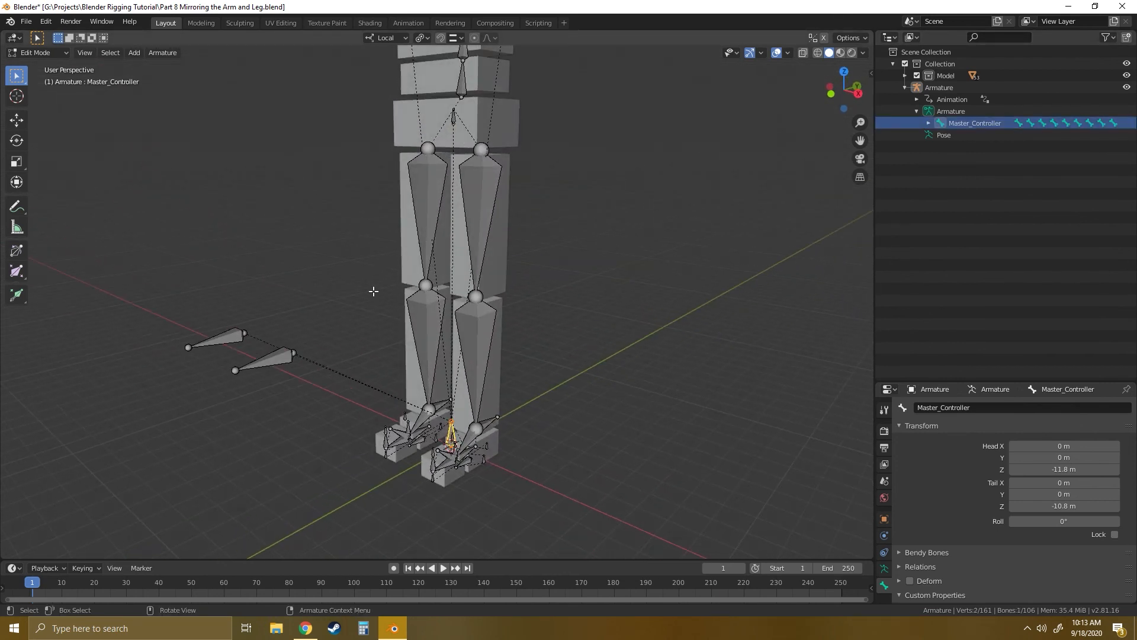
{"action": "left_click", "coordinate": [64, 55]}
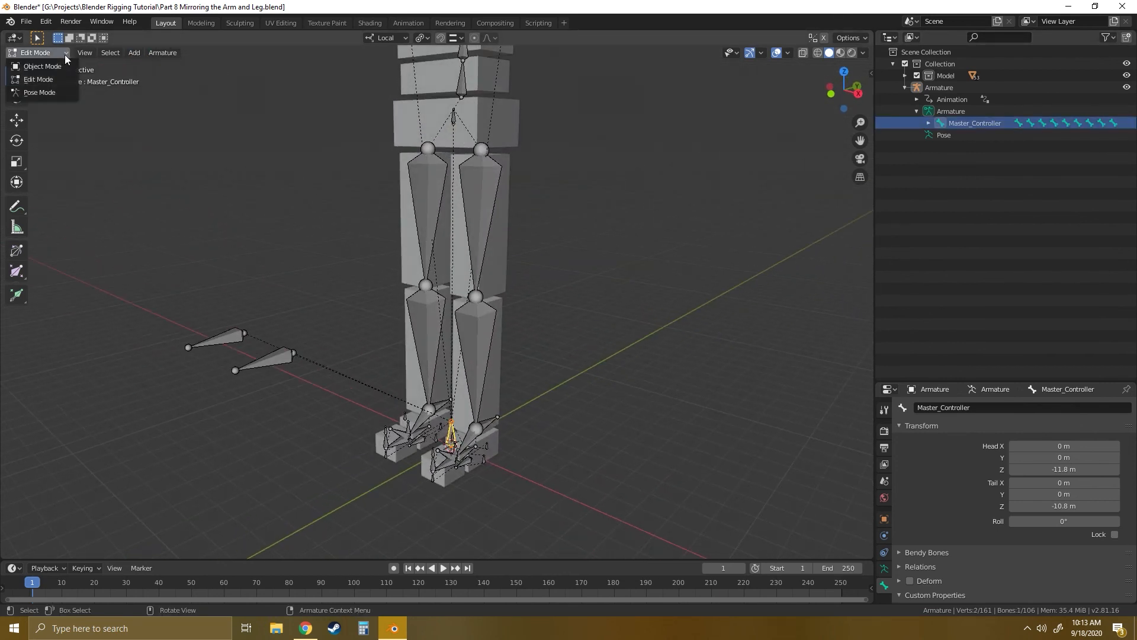
{"action": "left_click", "coordinate": [37, 93]}
{"action": "middle_click_drag", "start_coordinate": [580, 403], "coordinate": [456, 437]}
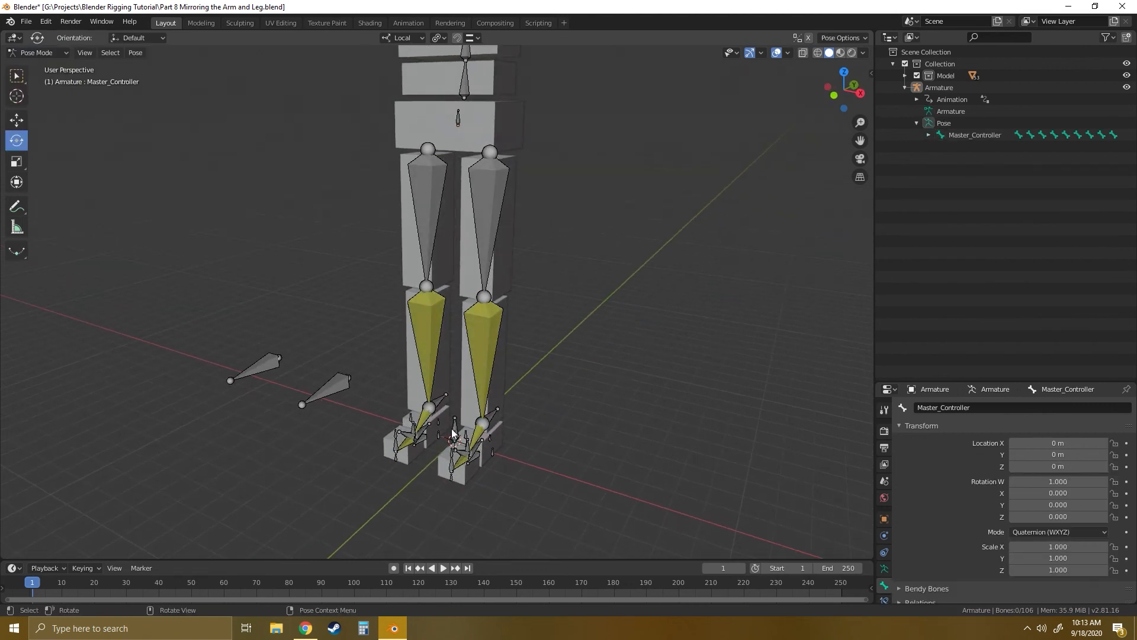
Move the Master_Controller bone with the Move tool to about X 8.6 m and Z 15.4 m to test the rig.
{"action": "left_click", "coordinate": [455, 435]}
{"action": "key", "text": "shift+space"}
{"action": "left_click", "coordinate": [558, 411]}
{"action": "scroll", "coordinate": [553, 418], "scroll_direction": "down", "scroll_amount": 6}
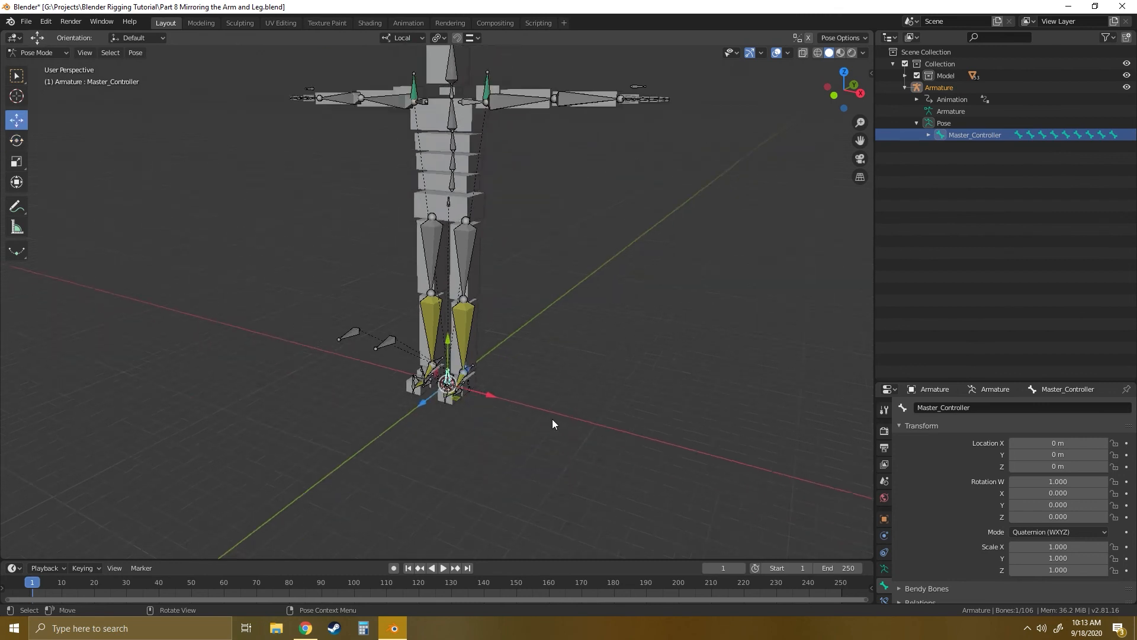
{"action": "left_click_drag", "start_coordinate": [451, 361], "coordinate": [426, 435]}
{"action": "middle_click_drag", "start_coordinate": [481, 444], "coordinate": [303, 440]}
{"action": "left_click_drag", "start_coordinate": [303, 438], "coordinate": [356, 462]}
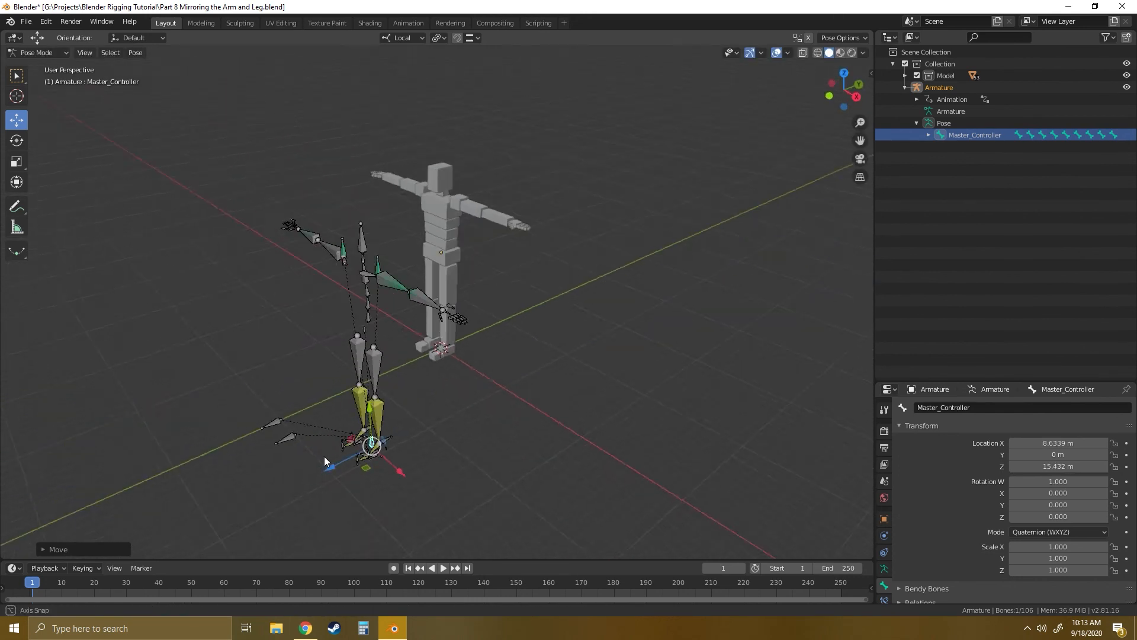
Move the Master_Controller bone once more as a test and undo all of its test moves.
{"action": "middle_click_drag", "start_coordinate": [356, 462], "coordinate": [557, 529]}
{"action": "left_click_drag", "start_coordinate": [549, 474], "coordinate": [486, 462]}
{"action": "key", "text": "ctrl+z"}
{"action": "key", "text": "ctrl+z"}
{"action": "key", "text": "ctrl+z"}
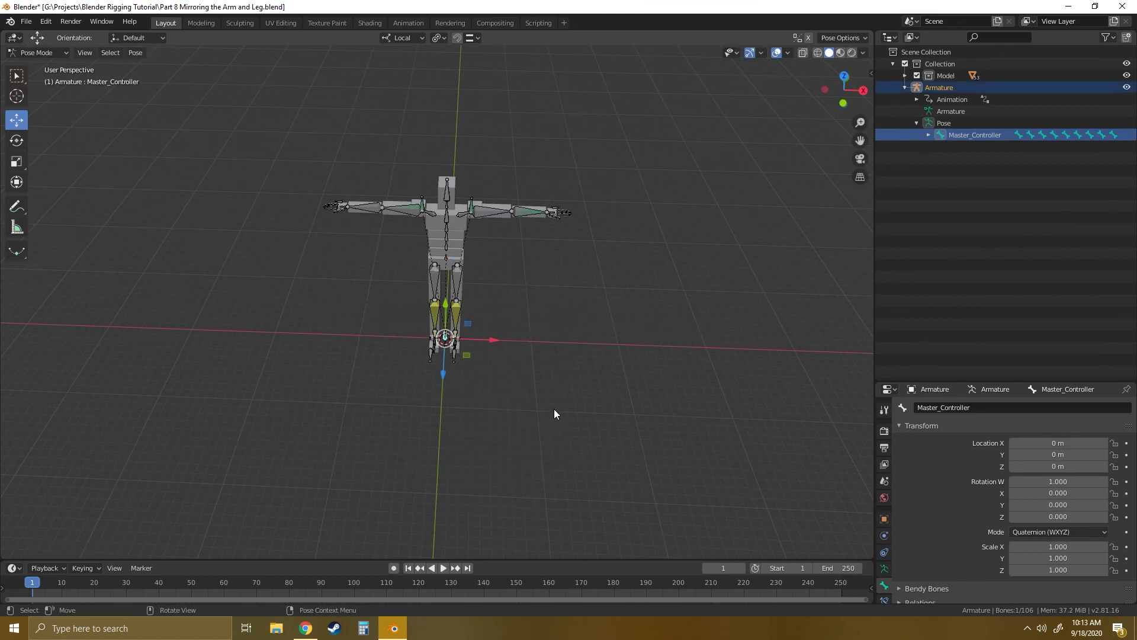
Switch from Pose Mode to Object Mode, deselect the armature and add a mesh circle.
{"action": "middle_click_drag", "start_coordinate": [553, 409], "coordinate": [558, 367]}
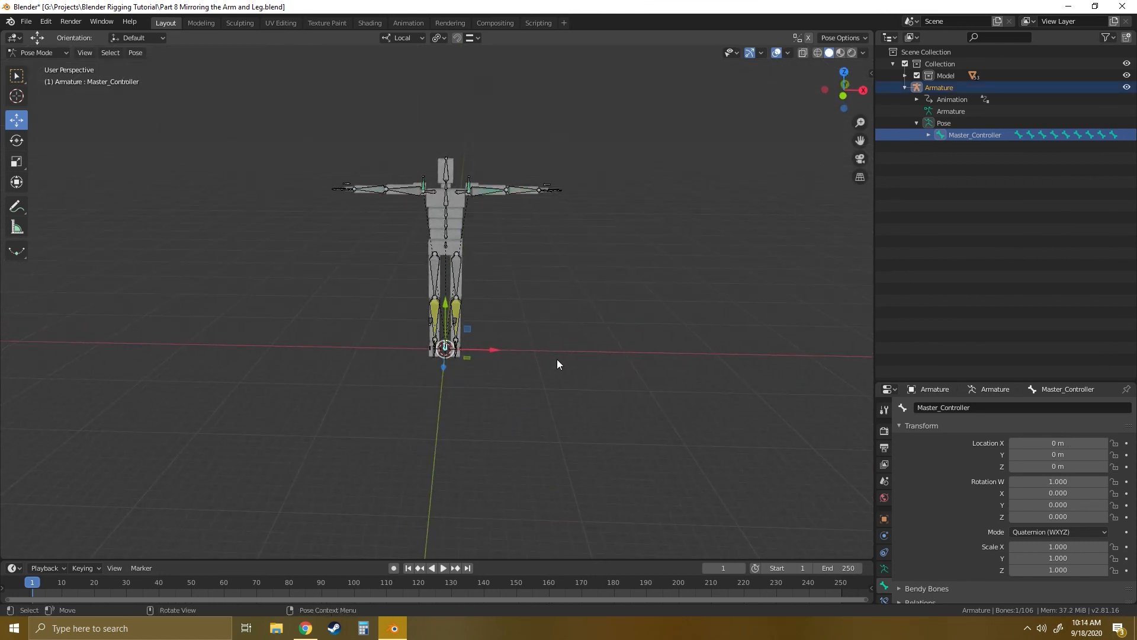
{"action": "middle_click_drag", "start_coordinate": [542, 309], "coordinate": [516, 388]}
{"action": "scroll", "coordinate": [516, 388], "scroll_direction": "up", "scroll_amount": 3}
{"action": "left_click", "coordinate": [52, 52]}
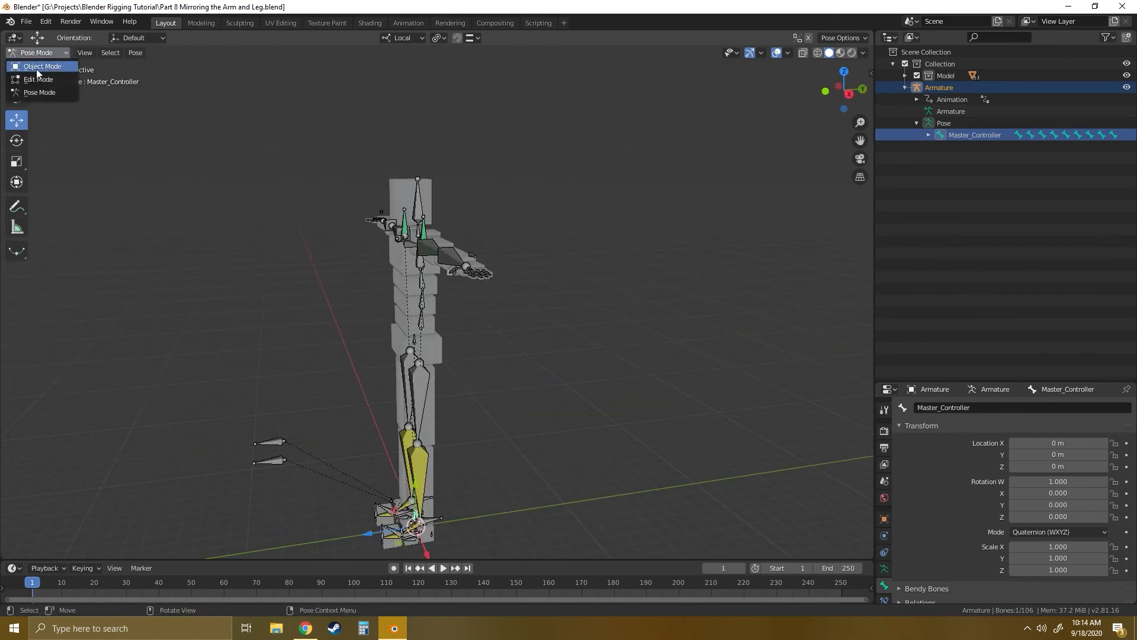
{"action": "left_click", "coordinate": [37, 67]}
{"action": "left_click", "coordinate": [617, 385]}
{"action": "middle_click_drag", "start_coordinate": [545, 434], "coordinate": [526, 402]}
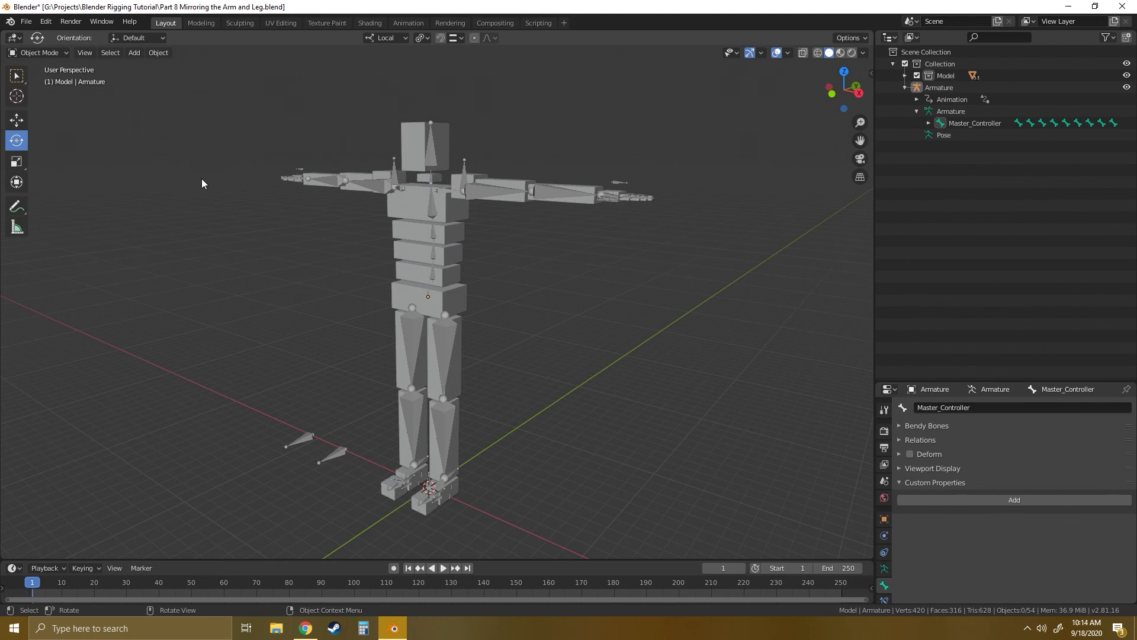
{"action": "left_click", "coordinate": [133, 53]}
{"action": "mouse_move", "coordinate": [152, 67]}
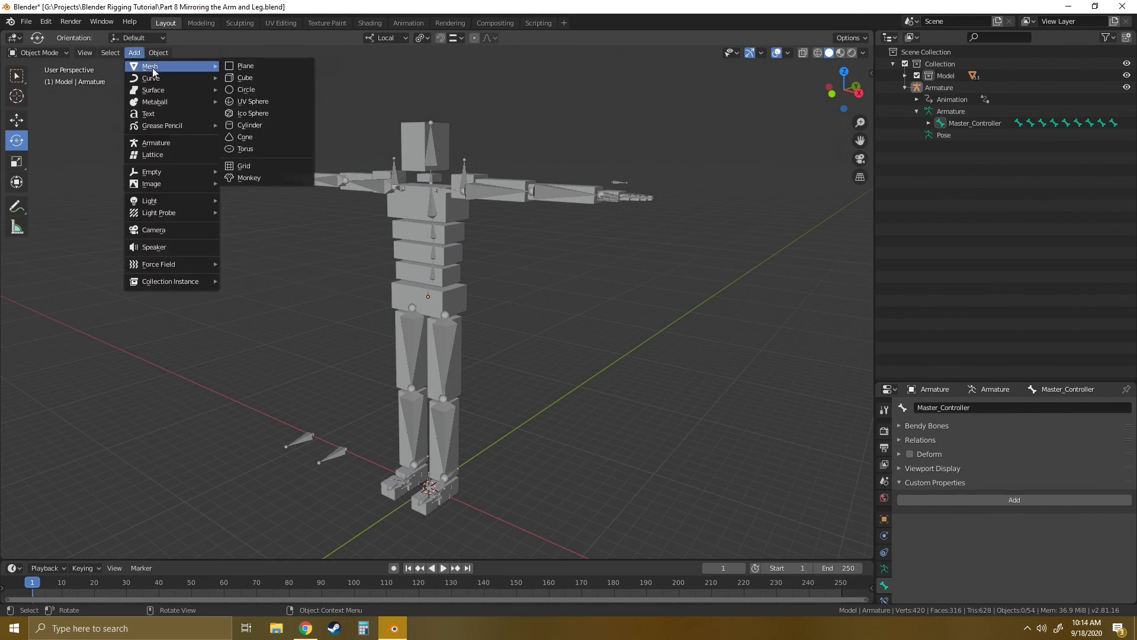
{"action": "left_click", "coordinate": [247, 91]}
Position the circle behind the character's torso with the Move tool, at about X 0 m, Y 4.43 m and Z 13.58 m.
{"action": "key", "text": "shift+space"}
{"action": "left_click", "coordinate": [485, 506]}
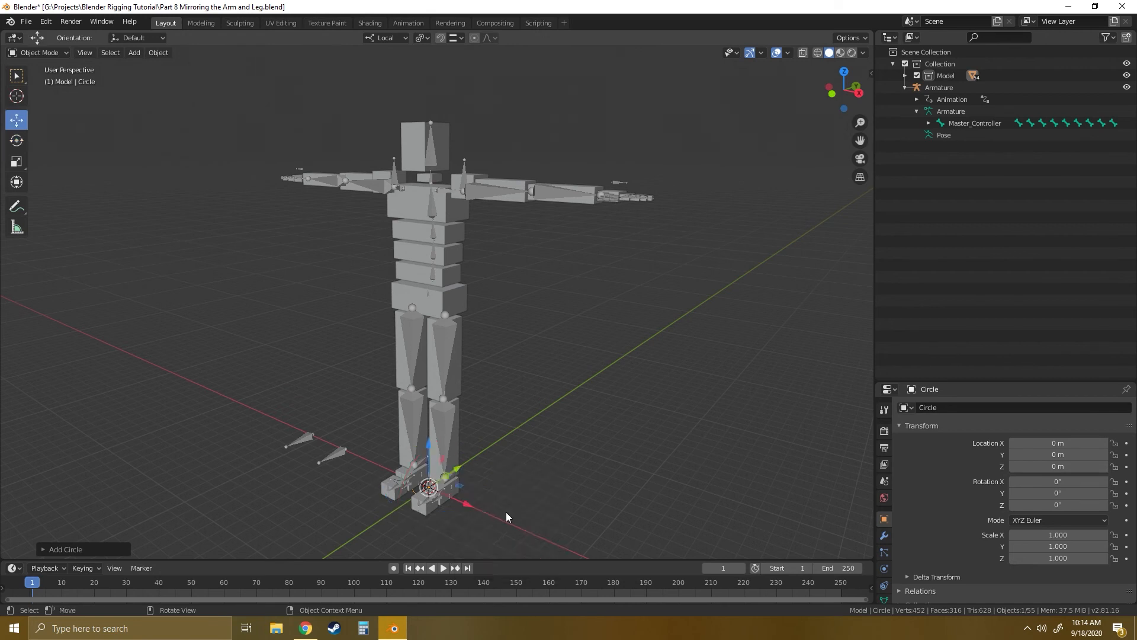
{"action": "middle_click_drag", "start_coordinate": [506, 512], "coordinate": [535, 541]}
{"action": "left_click_drag", "start_coordinate": [503, 484], "coordinate": [610, 508]}
{"action": "middle_click_drag", "start_coordinate": [611, 508], "coordinate": [665, 547]}
{"action": "middle_click_drag", "start_coordinate": [632, 507], "coordinate": [495, 360], "text": "shift"}
{"action": "scroll", "coordinate": [566, 468], "scroll_direction": "up", "scroll_amount": 3}
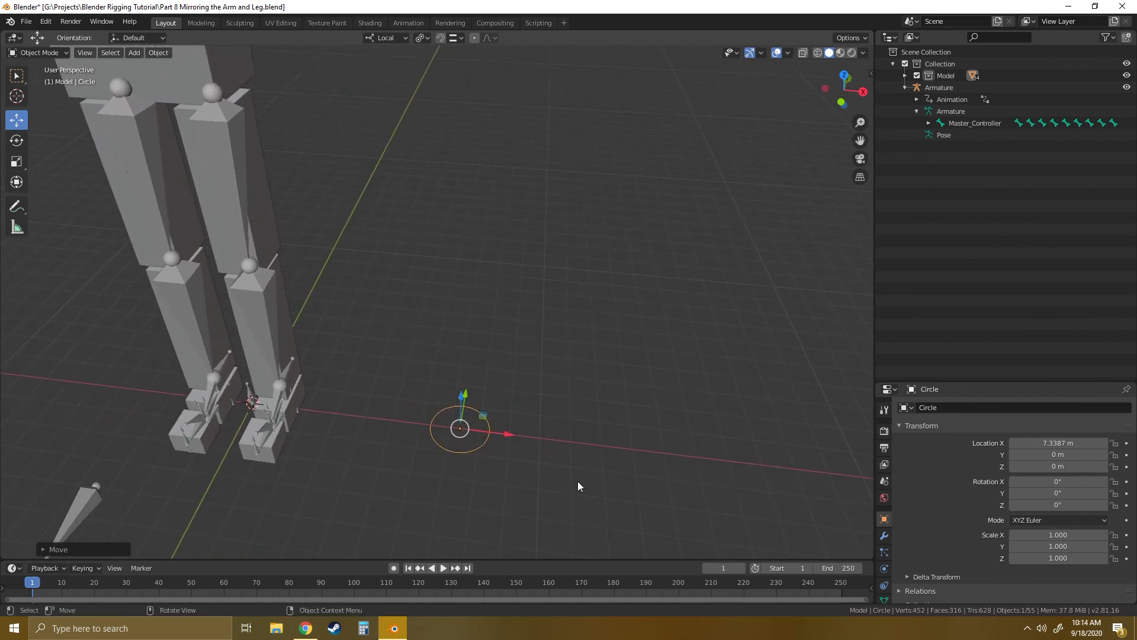
{"action": "mouse_move", "coordinate": [578, 481]}
{"action": "middle_mouse_down"}
{"action": "mouse_move", "coordinate": [404, 417]}
{"action": "mouse_move", "coordinate": [359, 455]}
{"action": "mouse_move", "coordinate": [584, 482]}
{"action": "middle_mouse_up"}
{"action": "scroll", "coordinate": [480, 439], "scroll_direction": "down", "scroll_amount": 3}
{"action": "middle_click_drag", "start_coordinate": [484, 438], "coordinate": [445, 458]}
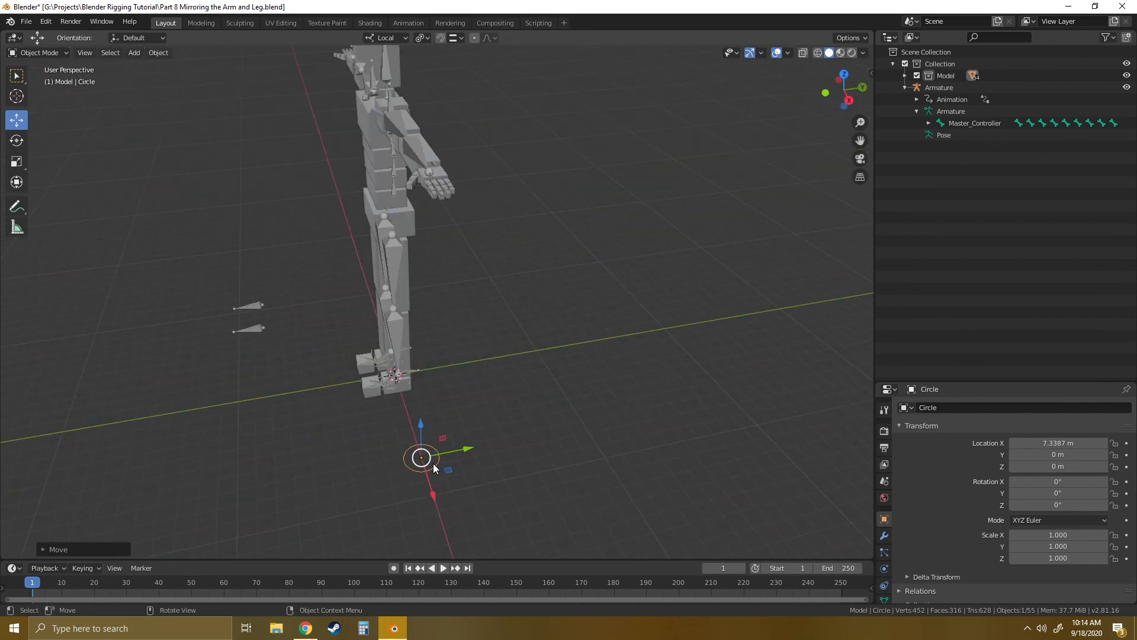
{"action": "left_click_drag", "start_coordinate": [451, 466], "coordinate": [541, 366]}
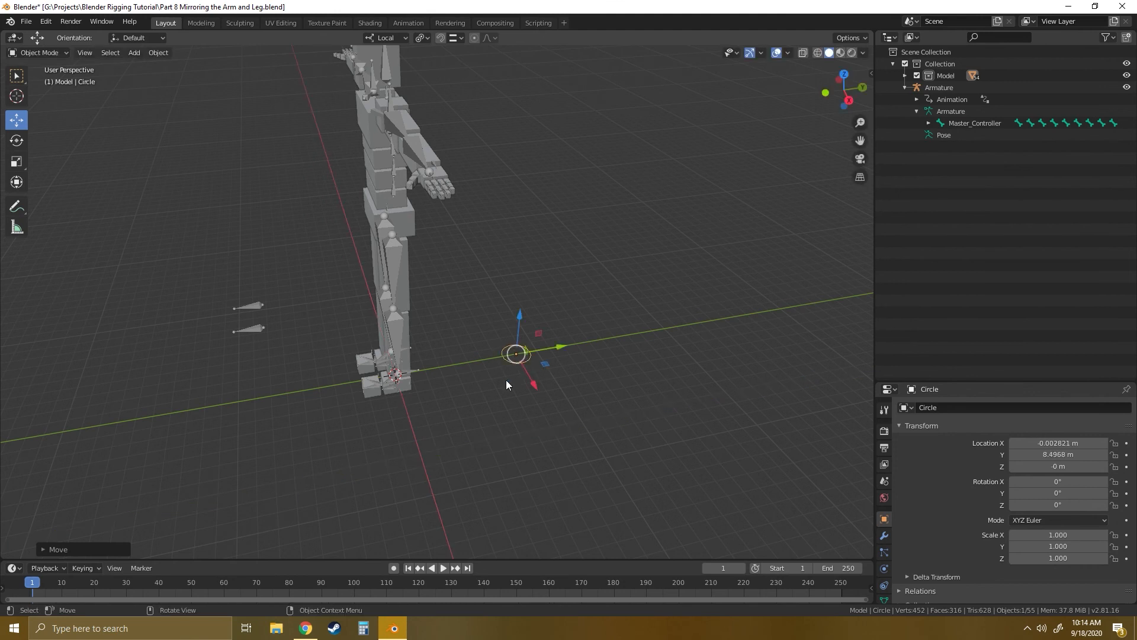
{"action": "middle_click_drag", "start_coordinate": [506, 379], "coordinate": [557, 380]}
{"action": "left_click_drag", "start_coordinate": [556, 383], "coordinate": [540, 213]}
{"action": "middle_click_drag", "start_coordinate": [521, 219], "coordinate": [513, 333]}
{"action": "scroll", "coordinate": [484, 228], "scroll_direction": "up", "scroll_amount": 3}
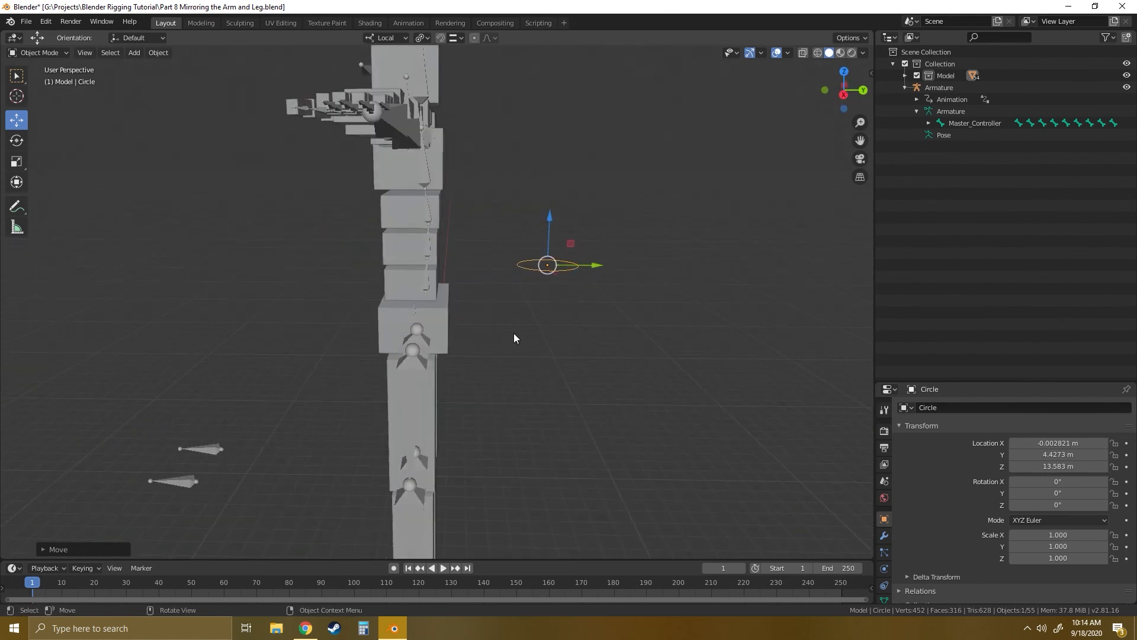
Select the armature, switch it to Pose Mode and select the Spine_1 bone.
{"action": "left_click", "coordinate": [406, 375]}
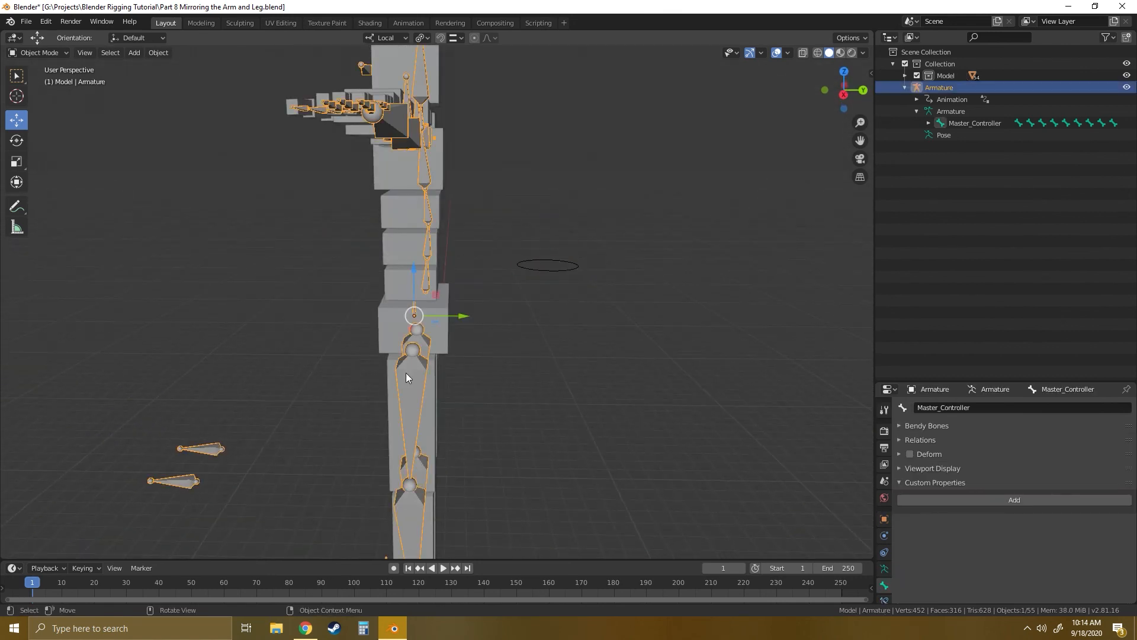
{"action": "left_click", "coordinate": [64, 52]}
{"action": "left_click", "coordinate": [37, 80]}
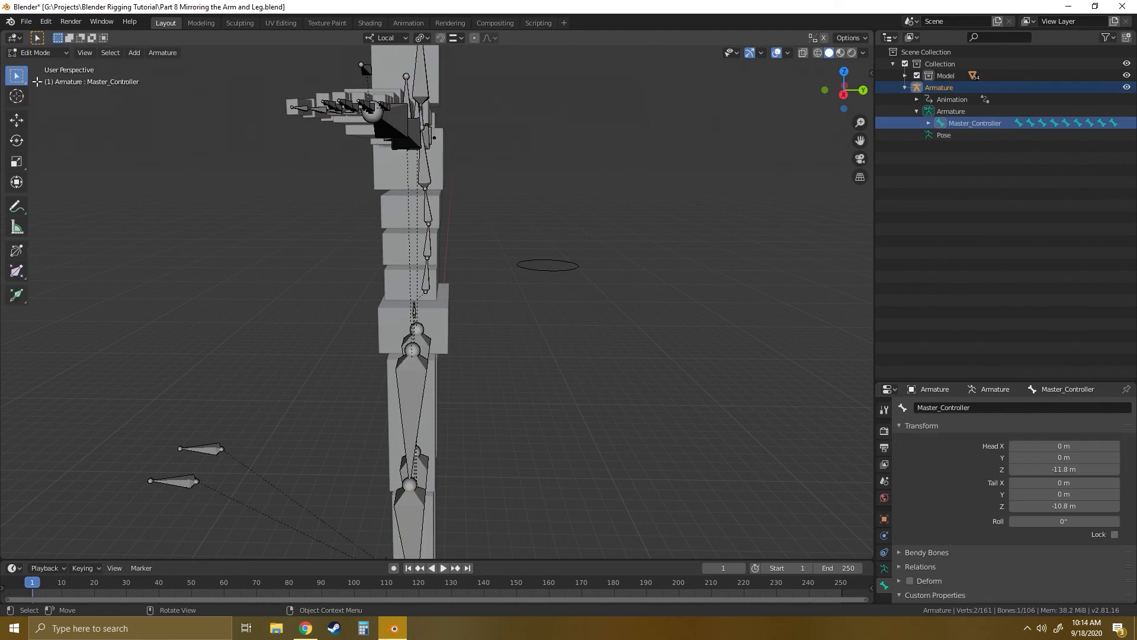
{"action": "left_click", "coordinate": [57, 52]}
{"action": "left_click", "coordinate": [37, 92]}
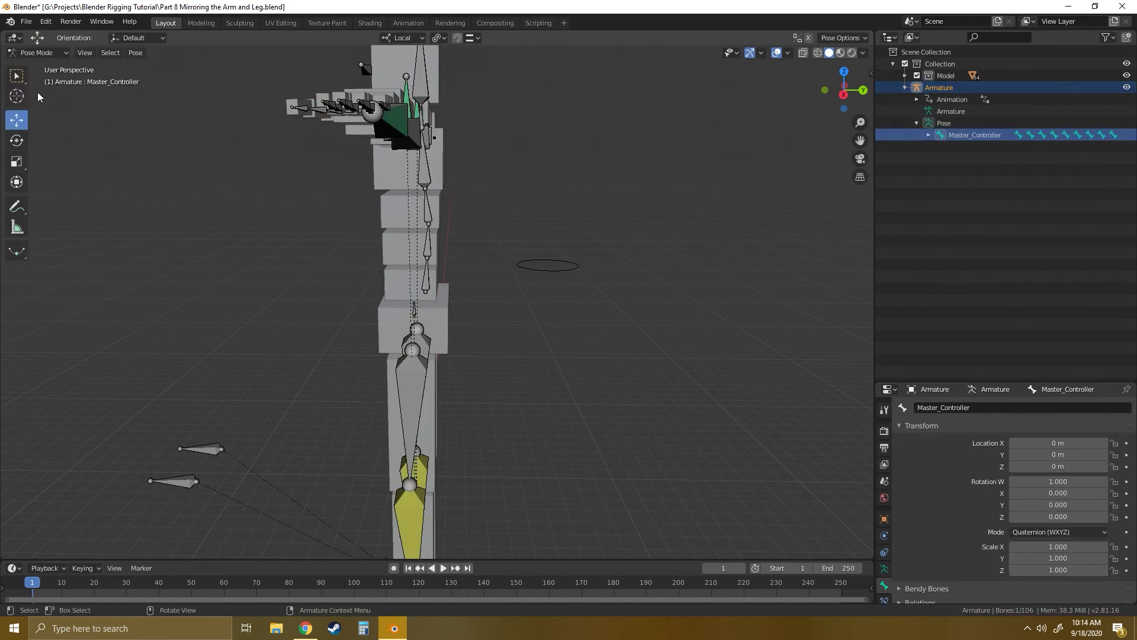
{"action": "left_click", "coordinate": [427, 282]}
{"action": "scroll", "coordinate": [510, 261], "scroll_direction": "up", "scroll_amount": 3}
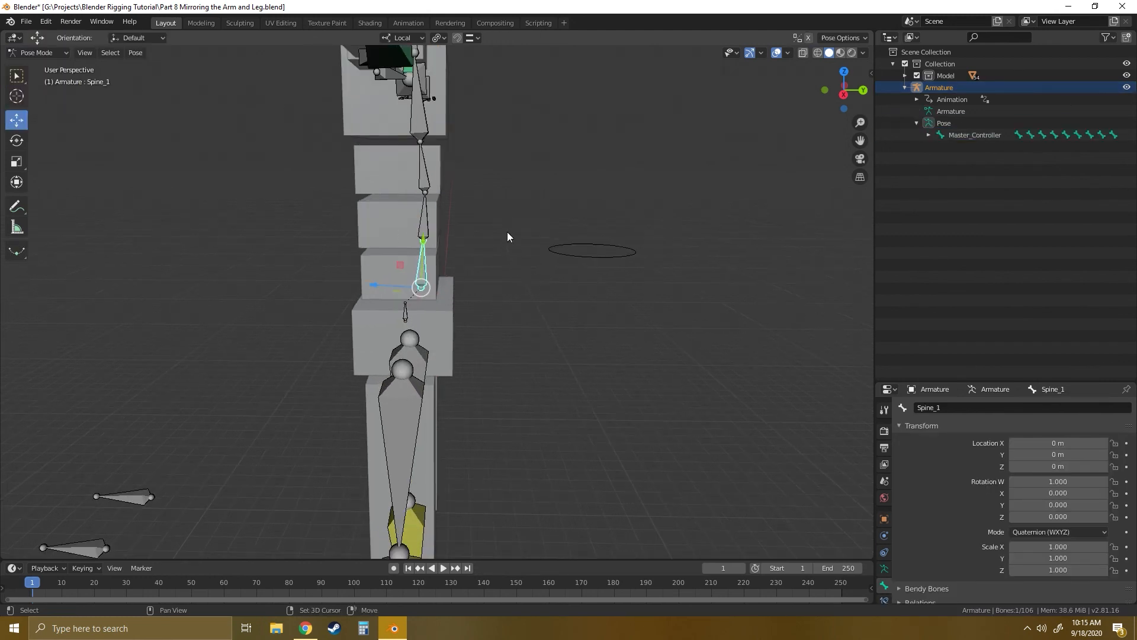
{"action": "mouse_move", "coordinate": [497, 304]}
{"action": "middle_mouse_down"}
{"action": "mouse_move", "coordinate": [490, 286]}
{"action": "mouse_move", "coordinate": [495, 322]}
{"action": "mouse_move", "coordinate": [498, 312]}
{"action": "middle_mouse_up"}
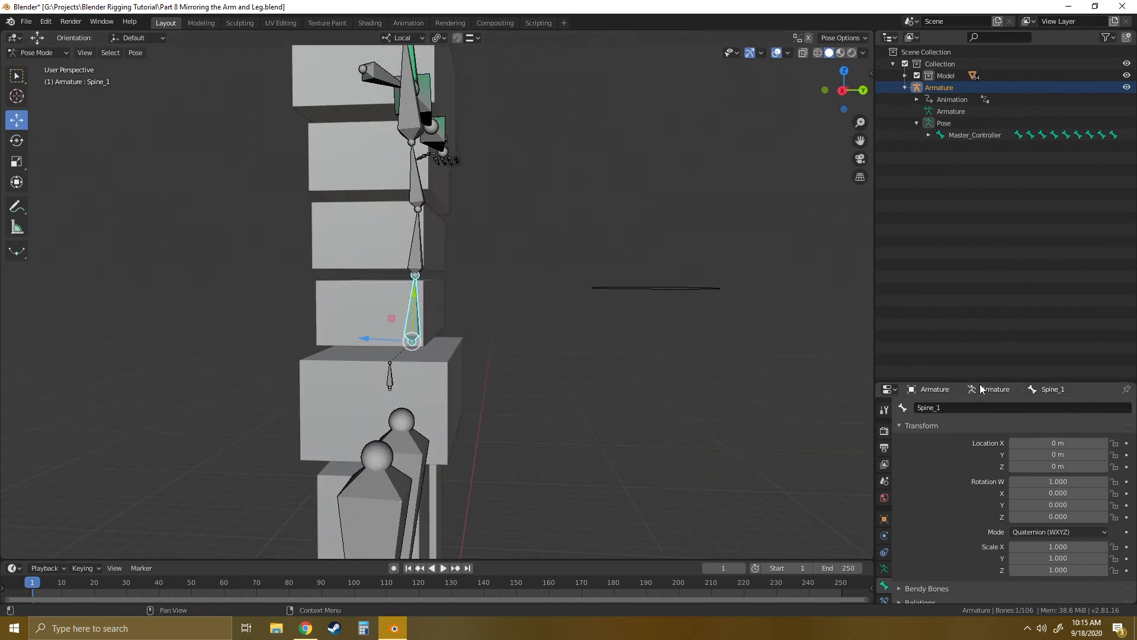
Assign Circle as the custom object in the Viewport Display settings of the Spine_1 bone.
{"action": "left_click_drag", "start_coordinate": [982, 382], "coordinate": [981, 177]}
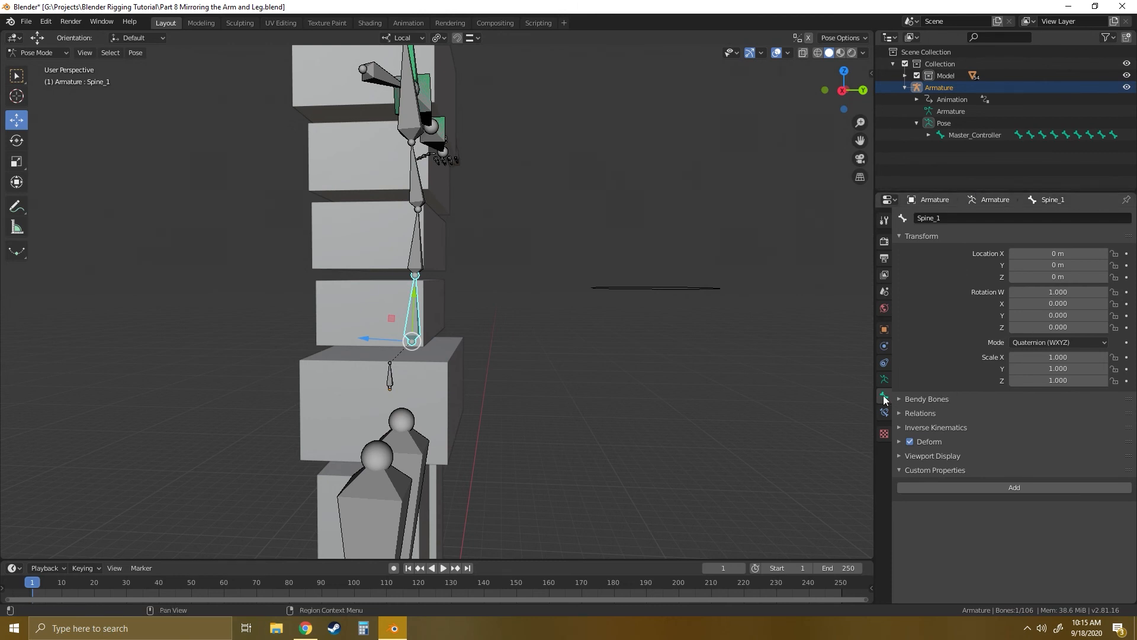
{"action": "left_click", "coordinate": [898, 455]}
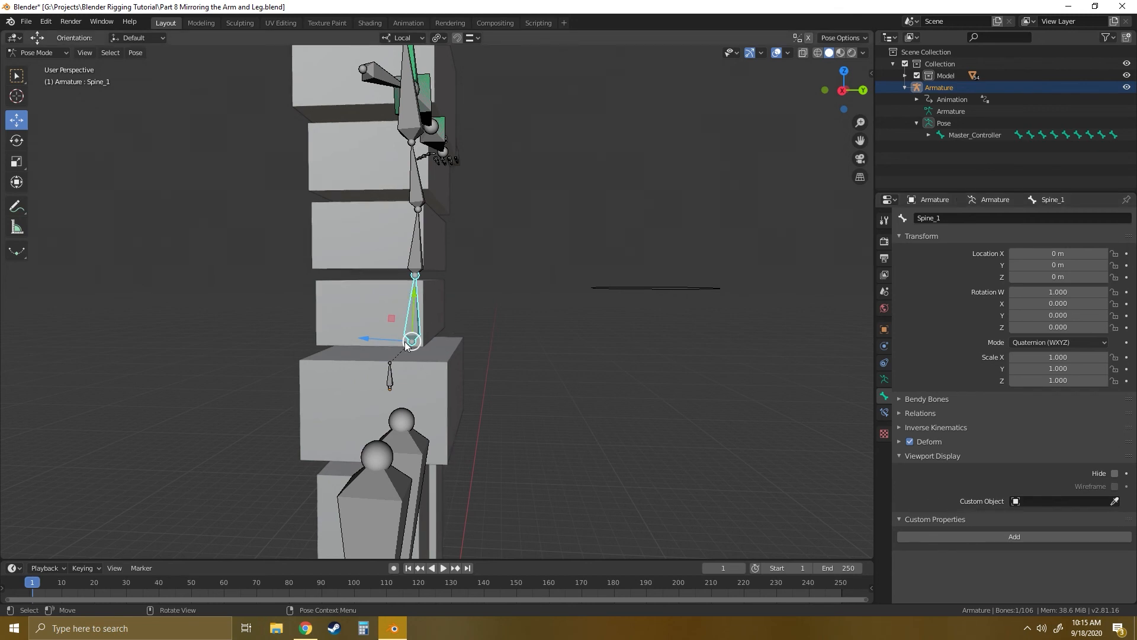
{"action": "left_click", "coordinate": [1044, 502]}
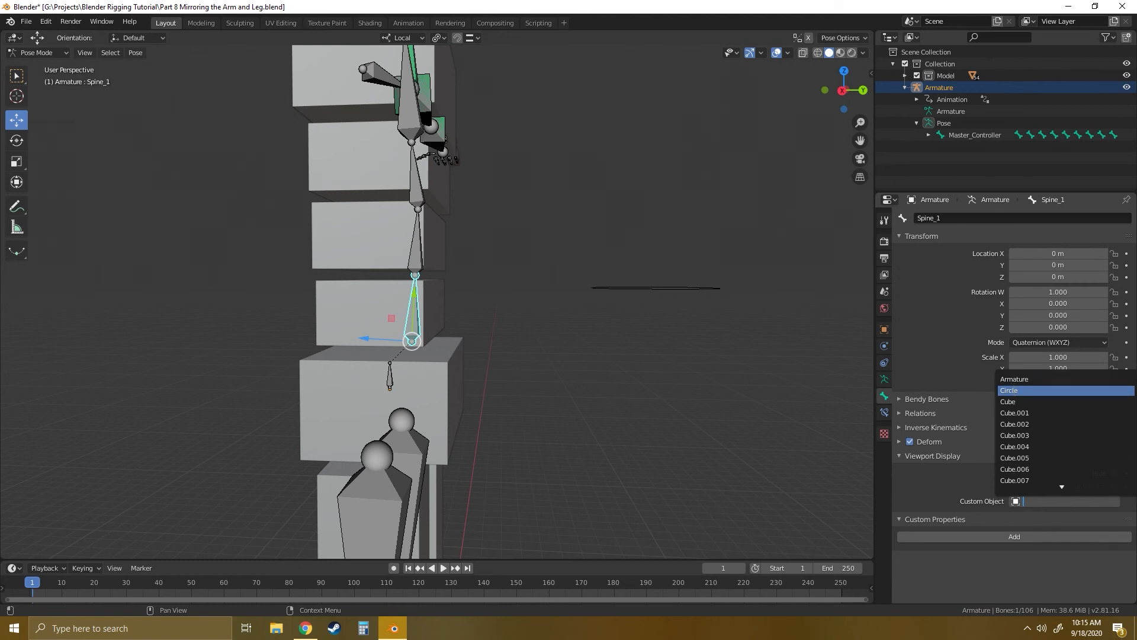
{"action": "left_click", "coordinate": [1013, 390]}
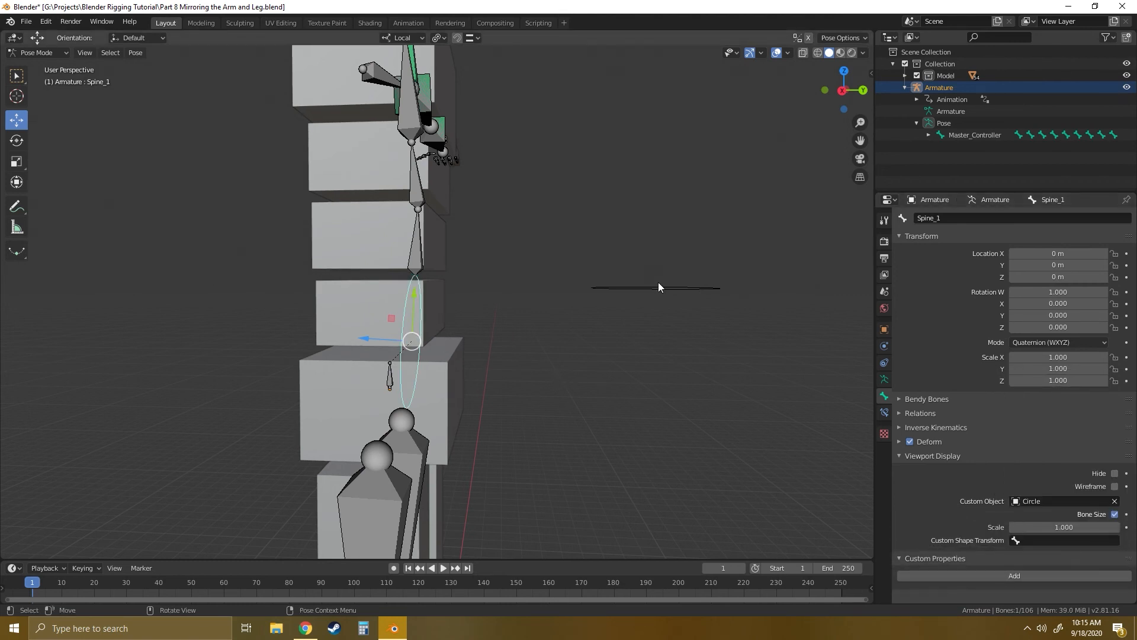
Test selecting Spine_1 by its circle shape and moving it along its local axes, cancelling each move.
{"action": "left_click", "coordinate": [636, 294]}
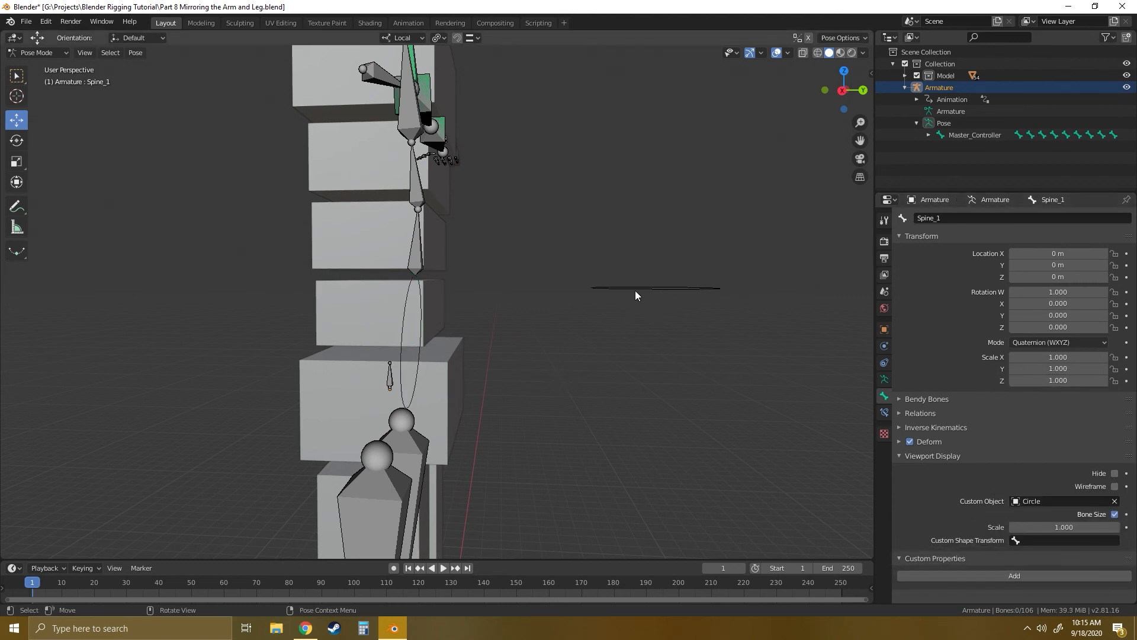
{"action": "left_click", "coordinate": [406, 311]}
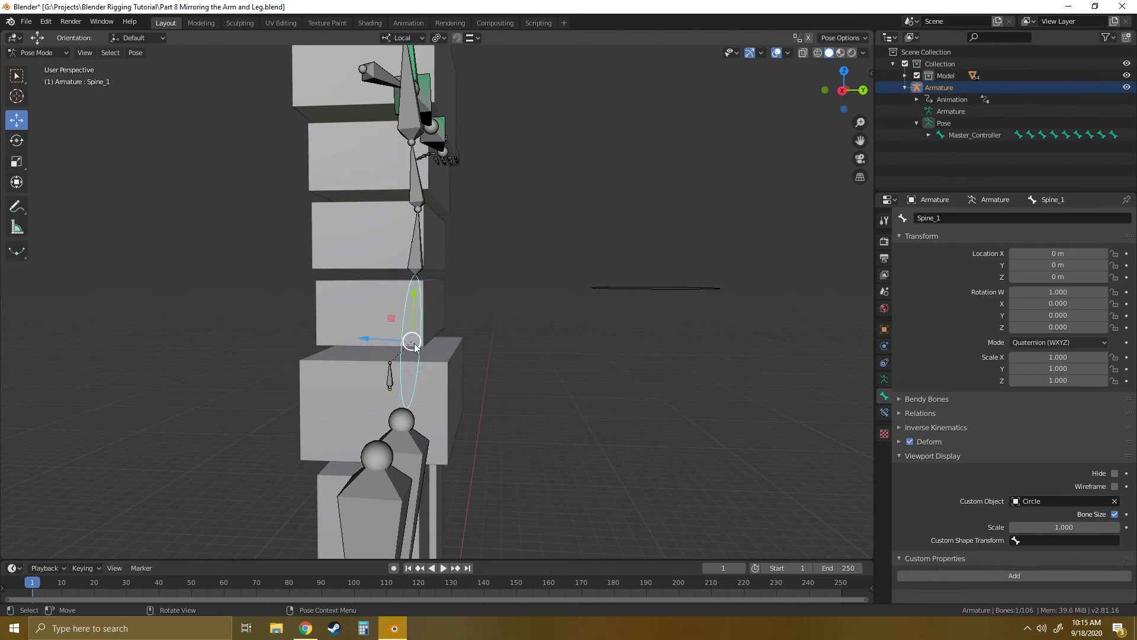
{"action": "mouse_move", "coordinate": [414, 300]}
{"action": "left_mouse_down"}
{"action": "mouse_move", "coordinate": [420, 311]}
{"action": "mouse_move", "coordinate": [427, 302]}
{"action": "left_mouse_up"}
{"action": "right_click", "coordinate": [428, 302]}
{"action": "mouse_move", "coordinate": [375, 339]}
{"action": "left_mouse_down"}
{"action": "mouse_move", "coordinate": [356, 338]}
{"action": "mouse_move", "coordinate": [399, 340]}
{"action": "mouse_move", "coordinate": [359, 336]}
{"action": "left_mouse_up"}
{"action": "right_click", "coordinate": [359, 337]}
Return to Object Mode and select the circle behind the torso.
{"action": "left_click", "coordinate": [37, 52]}
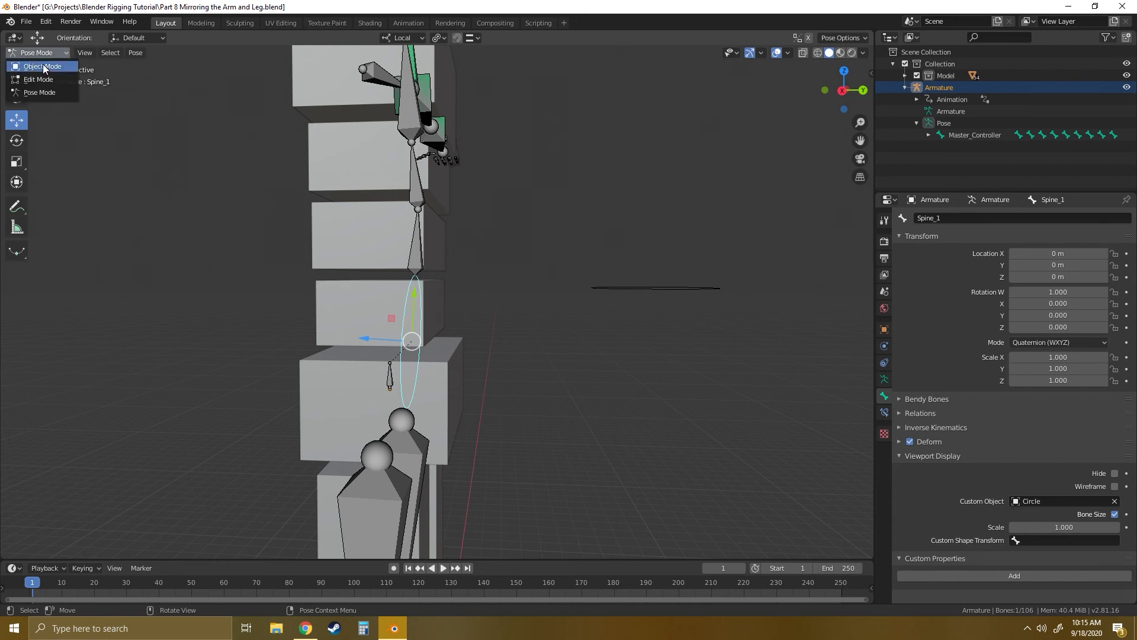
{"action": "left_click", "coordinate": [43, 64]}
{"action": "left_click", "coordinate": [625, 288]}
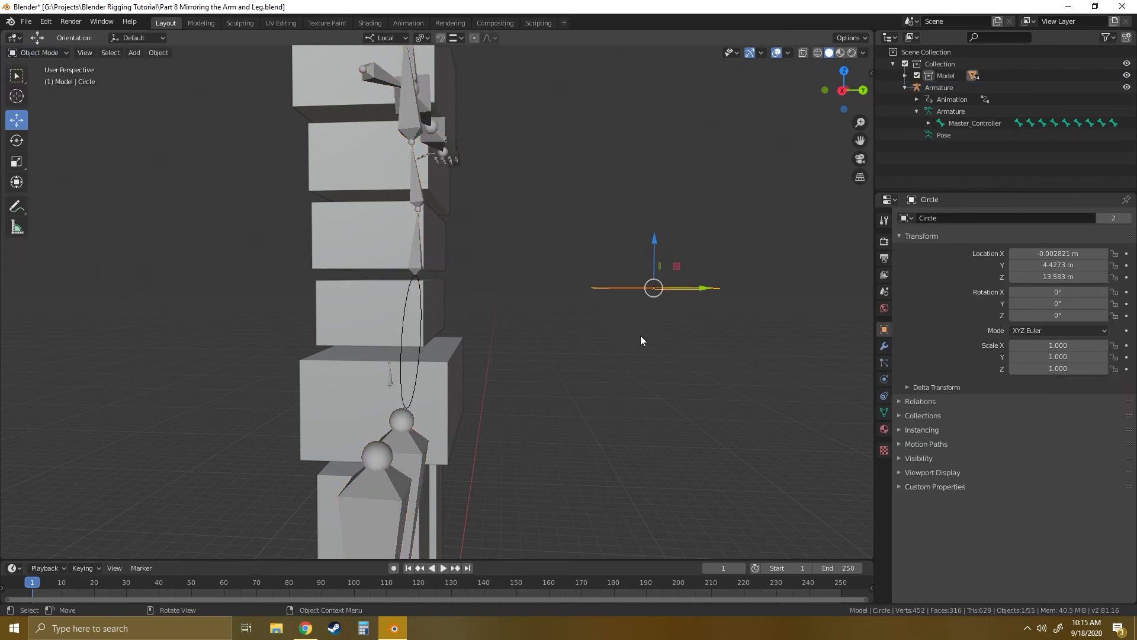
Try rotating the circle object about its X axis to 113° with the Rotate tool and undo the rotation.
{"action": "key", "text": "shift+space"}
{"action": "left_click", "coordinate": [632, 329]}
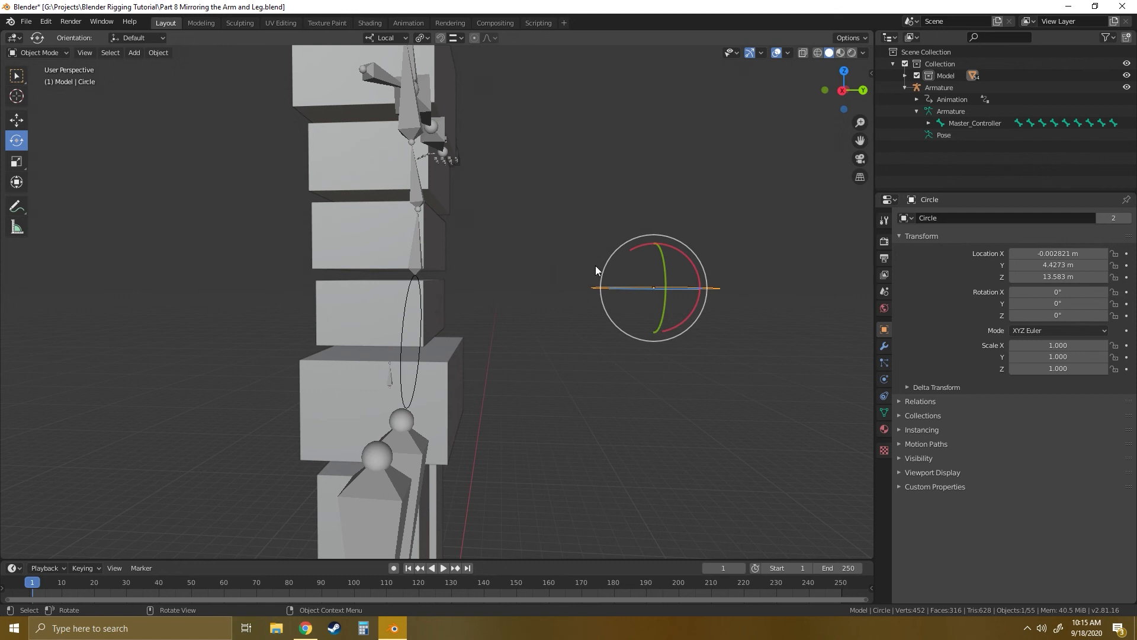
{"action": "left_click_drag", "start_coordinate": [679, 251], "coordinate": [623, 225]}
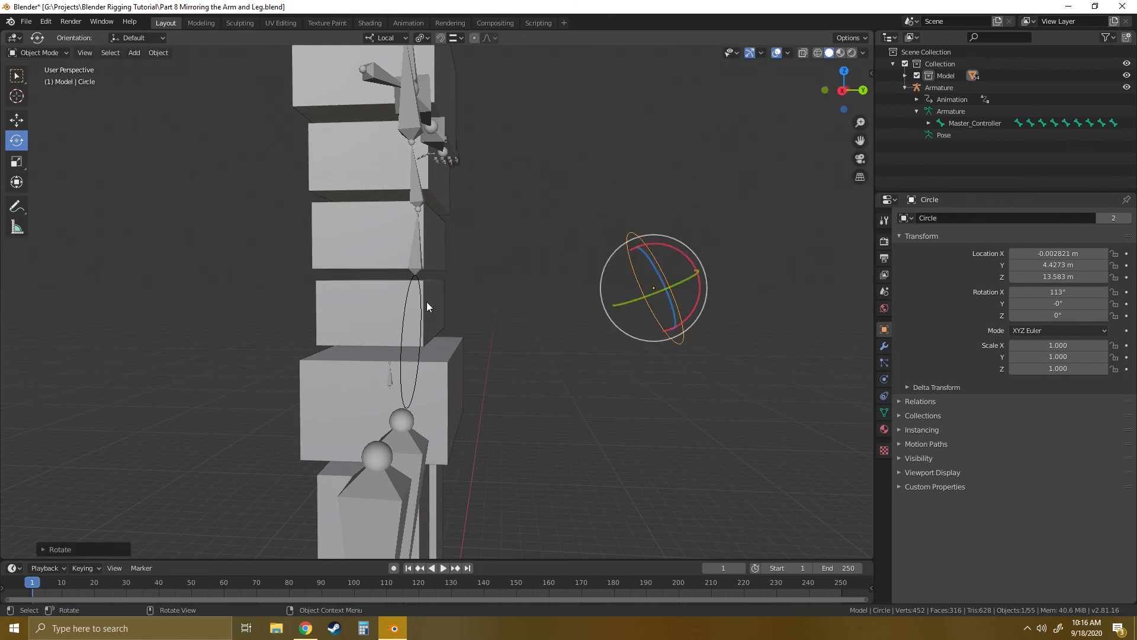
{"action": "key", "text": "ctrl+z"}
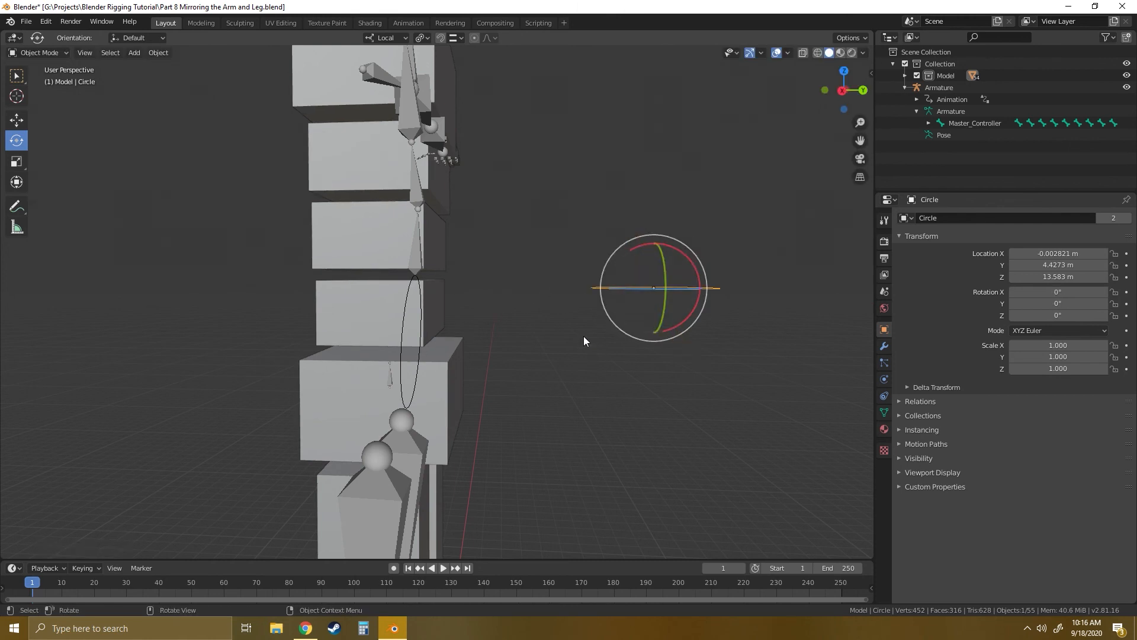
Rotate the circle's vertices about X in Edit Mode until the Spine_1 shape lies horizontal in the Right Orthographic view.
{"action": "key", "text": "Tab"}
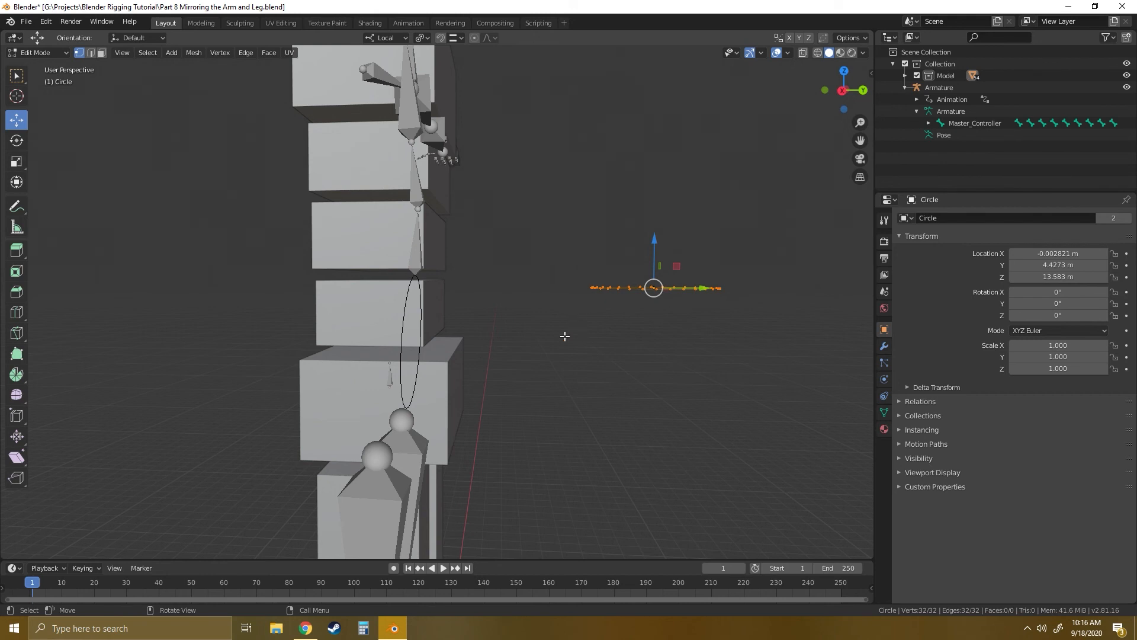
{"action": "key", "text": "w"}
{"action": "mouse_move", "coordinate": [660, 224]}
{"action": "middle_mouse_down"}
{"action": "mouse_move", "coordinate": [648, 255]}
{"action": "mouse_move", "coordinate": [655, 224]}
{"action": "mouse_move", "coordinate": [636, 225]}
{"action": "mouse_move", "coordinate": [670, 228]}
{"action": "mouse_move", "coordinate": [660, 239]}
{"action": "mouse_move", "coordinate": [664, 226]}
{"action": "middle_mouse_up"}
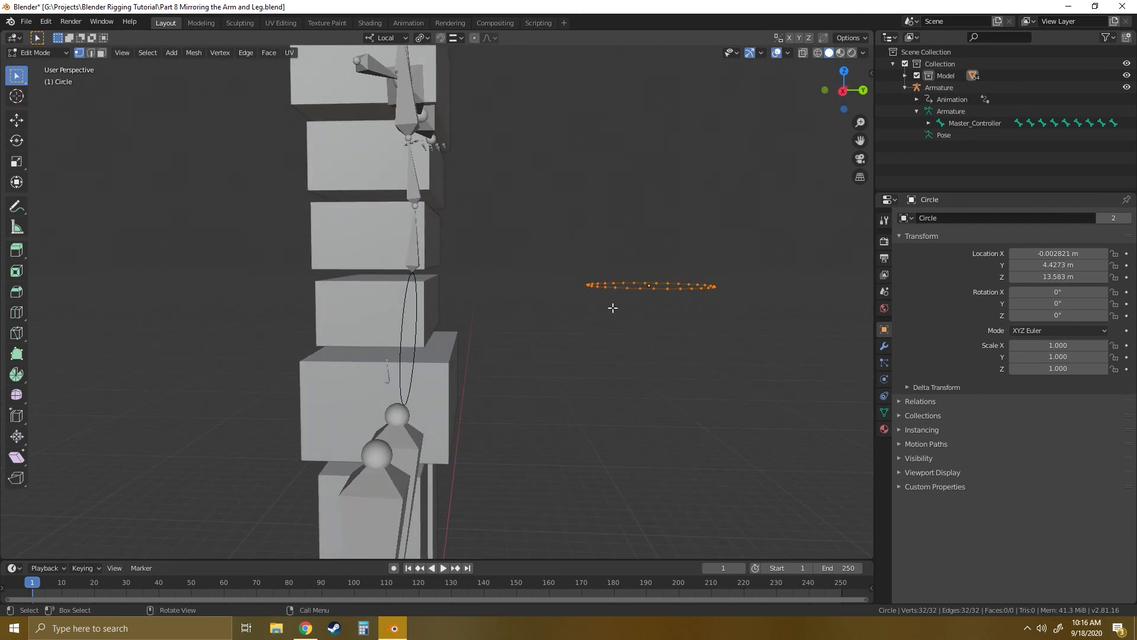
{"action": "key", "text": "shift+space"}
{"action": "left_click", "coordinate": [612, 340]}
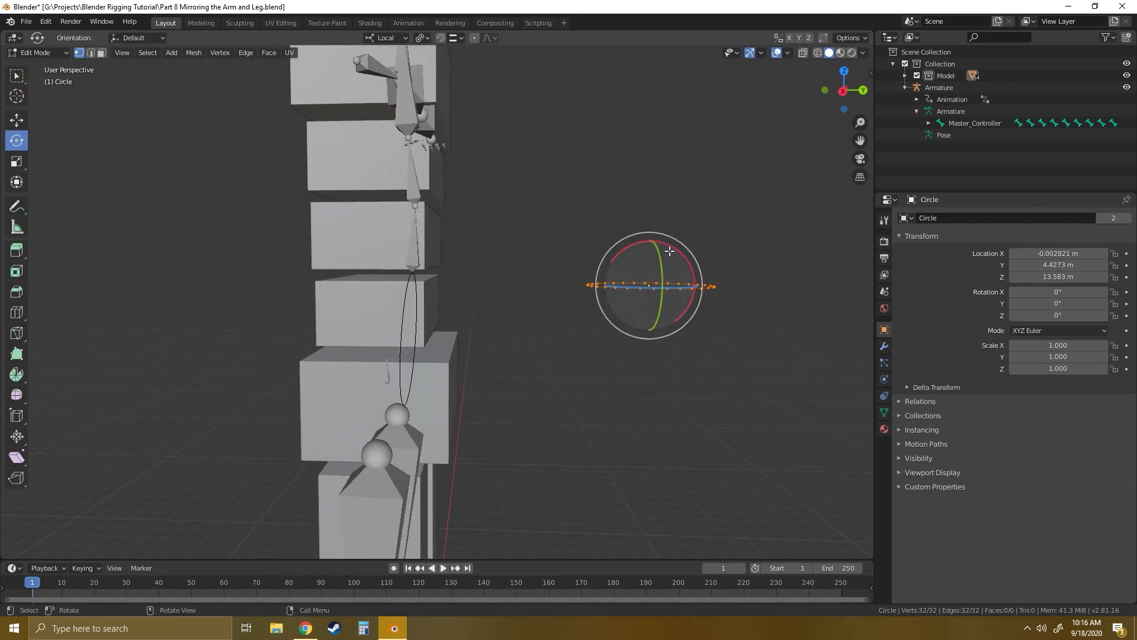
{"action": "left_click_drag", "start_coordinate": [665, 243], "coordinate": [698, 298]}
{"action": "left_click", "coordinate": [843, 91]}
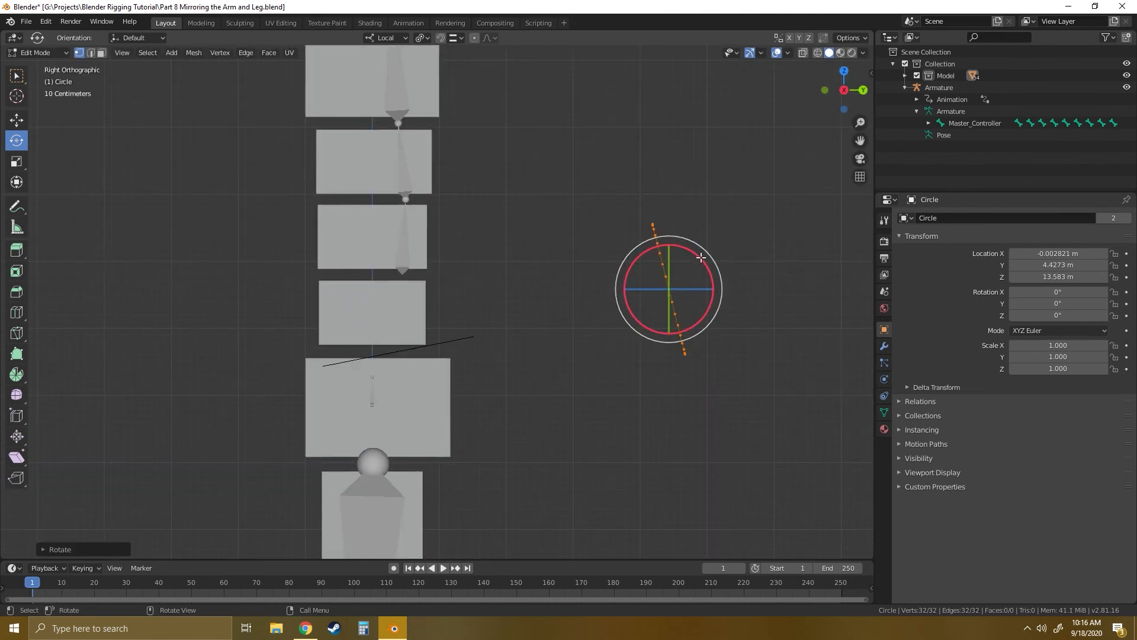
{"action": "left_click_drag", "start_coordinate": [701, 259], "coordinate": [711, 263]}
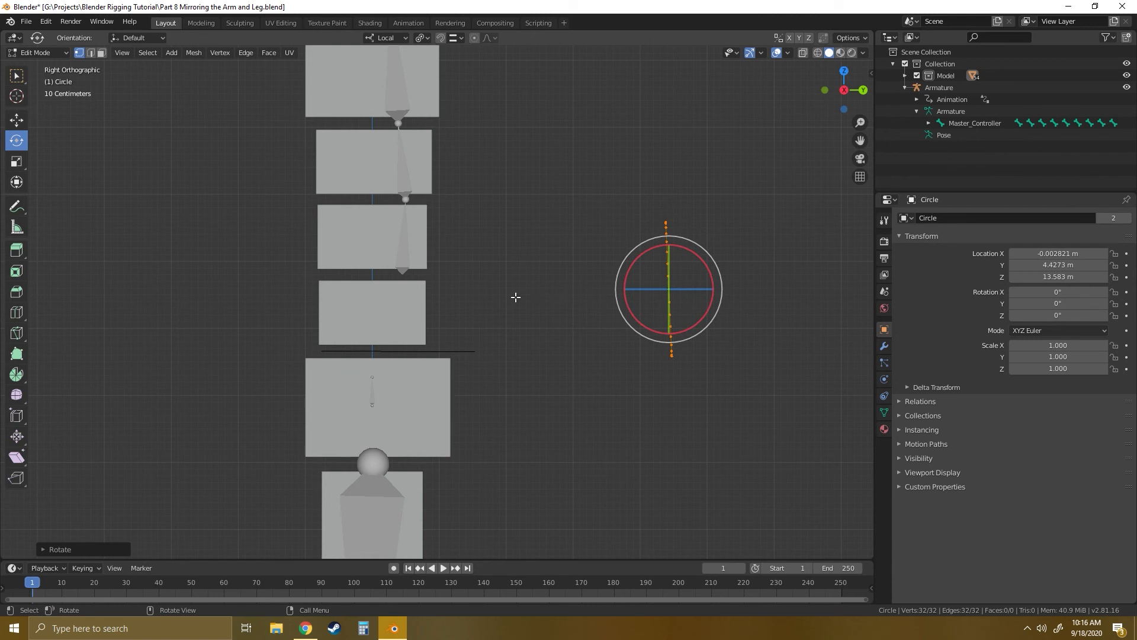
Leave the circle's Edit Mode, put the armature back in Pose Mode and select the Spine_3 bone.
{"action": "left_click", "coordinate": [47, 52]}
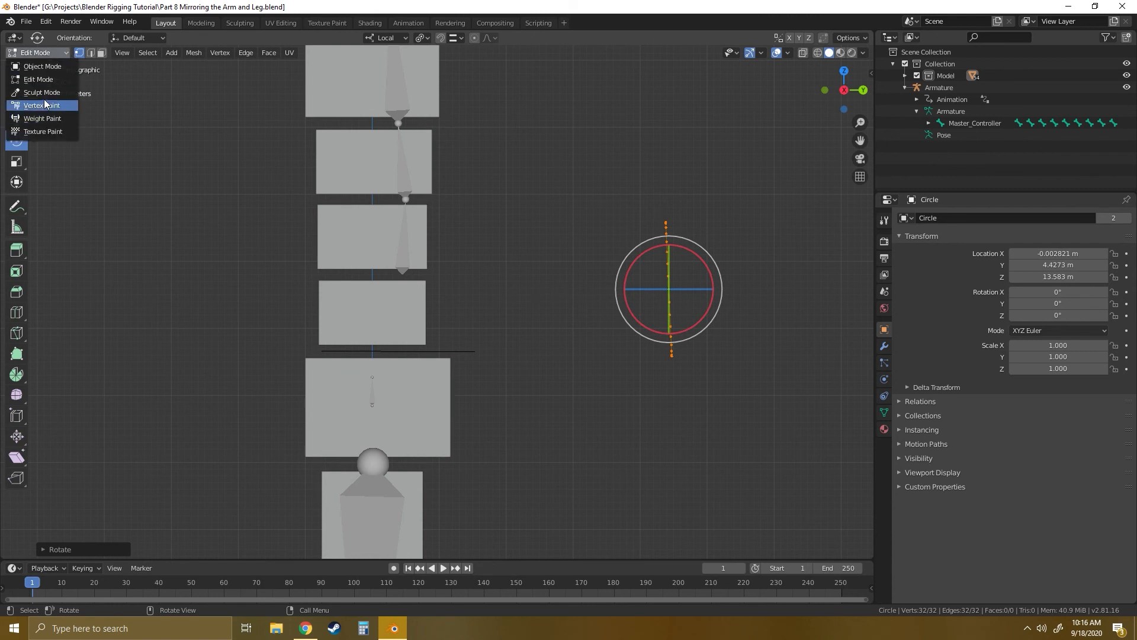
{"action": "left_click", "coordinate": [35, 66]}
{"action": "left_click", "coordinate": [398, 165]}
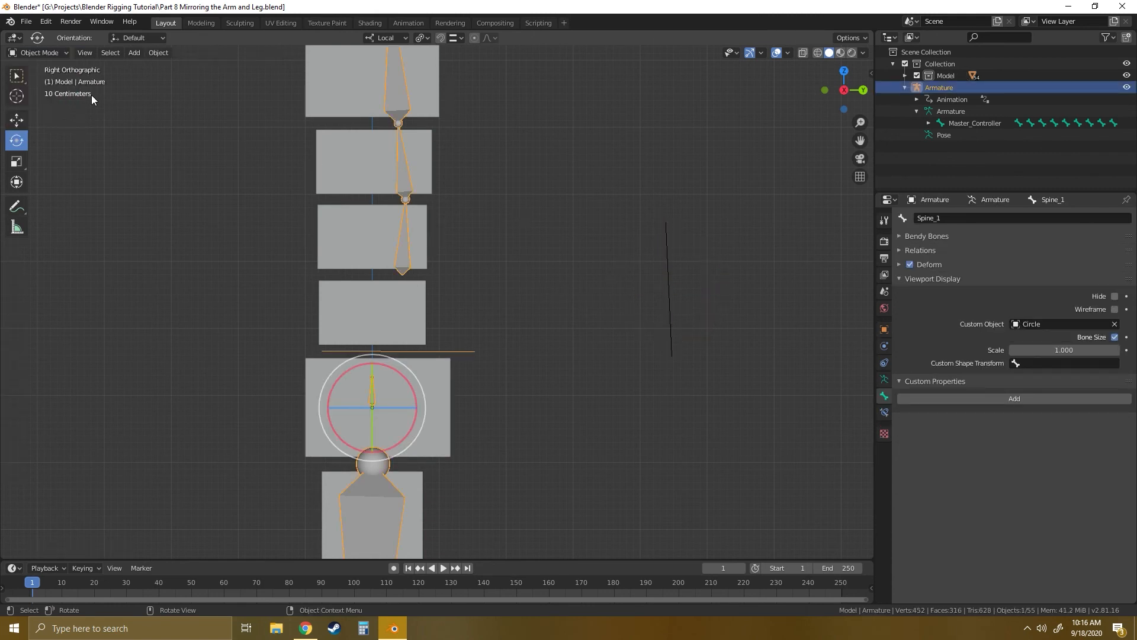
{"action": "left_click", "coordinate": [51, 52]}
{"action": "left_click", "coordinate": [55, 93]}
{"action": "left_click", "coordinate": [490, 239]}
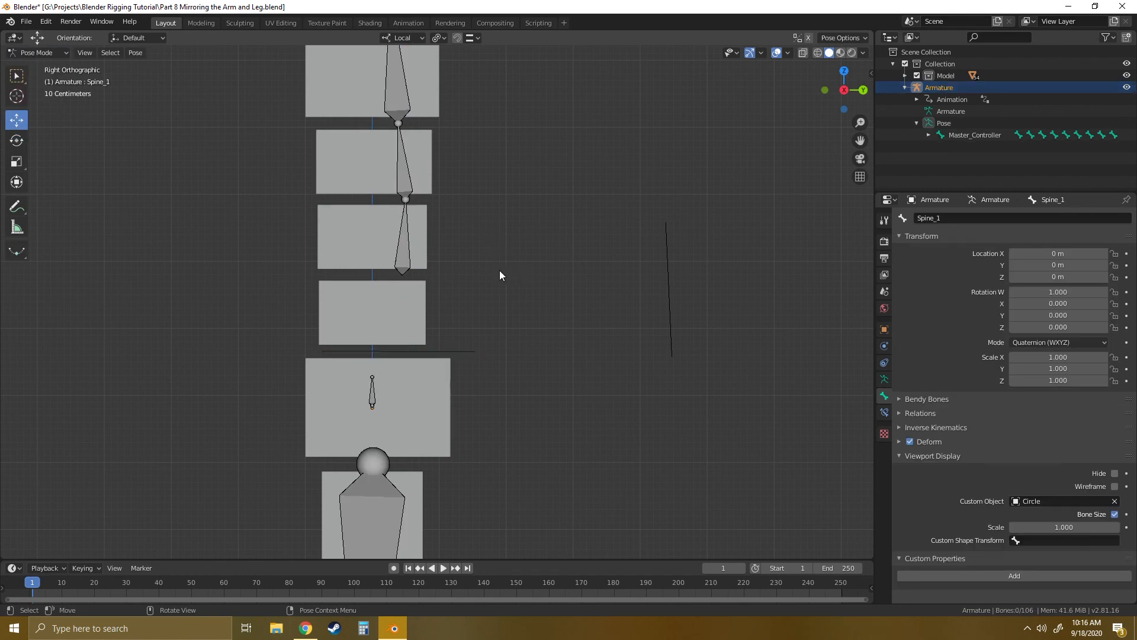
{"action": "left_click", "coordinate": [407, 179]}
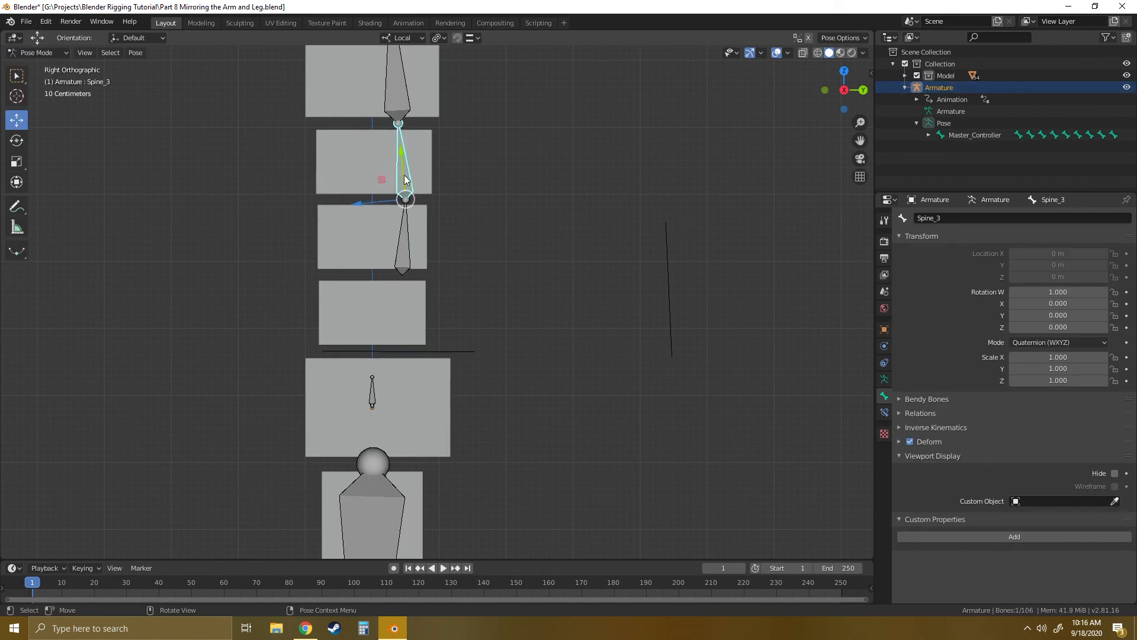
Try Circle as the custom object of the Spine_3 bone and clear it again.
{"action": "left_click", "coordinate": [1060, 501]}
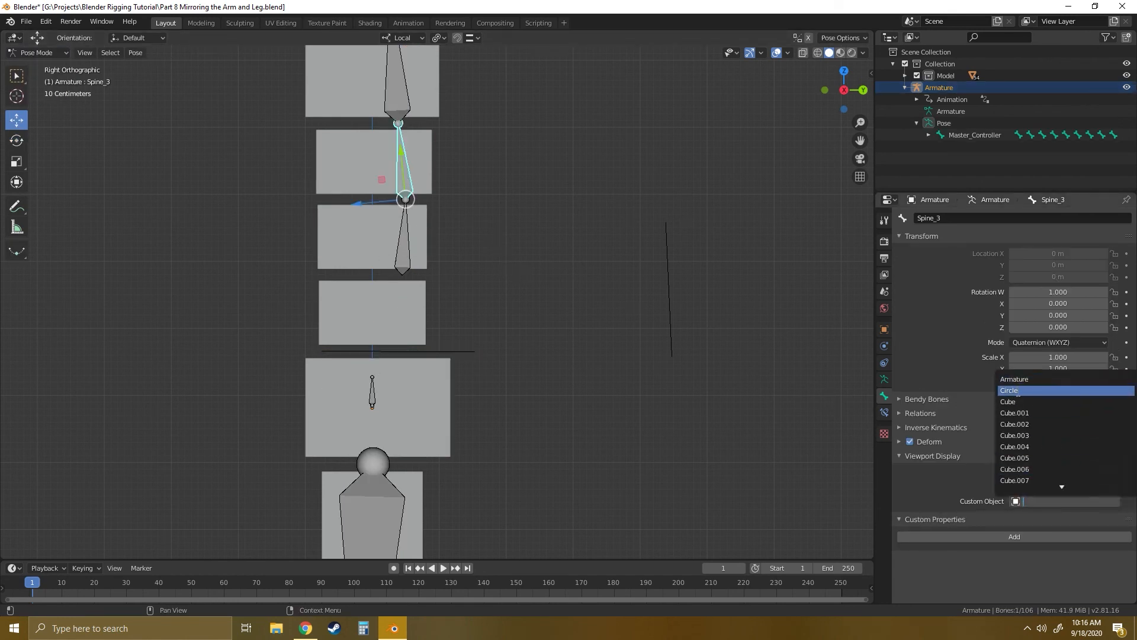
{"action": "left_click", "coordinate": [1025, 388]}
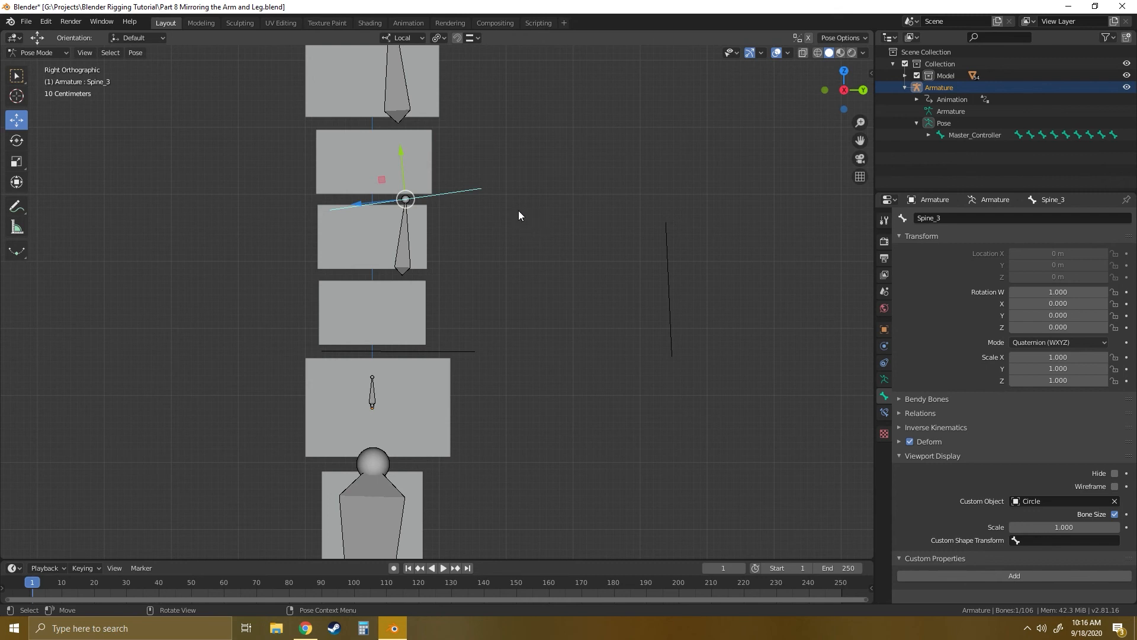
{"action": "left_click", "coordinate": [1115, 501]}
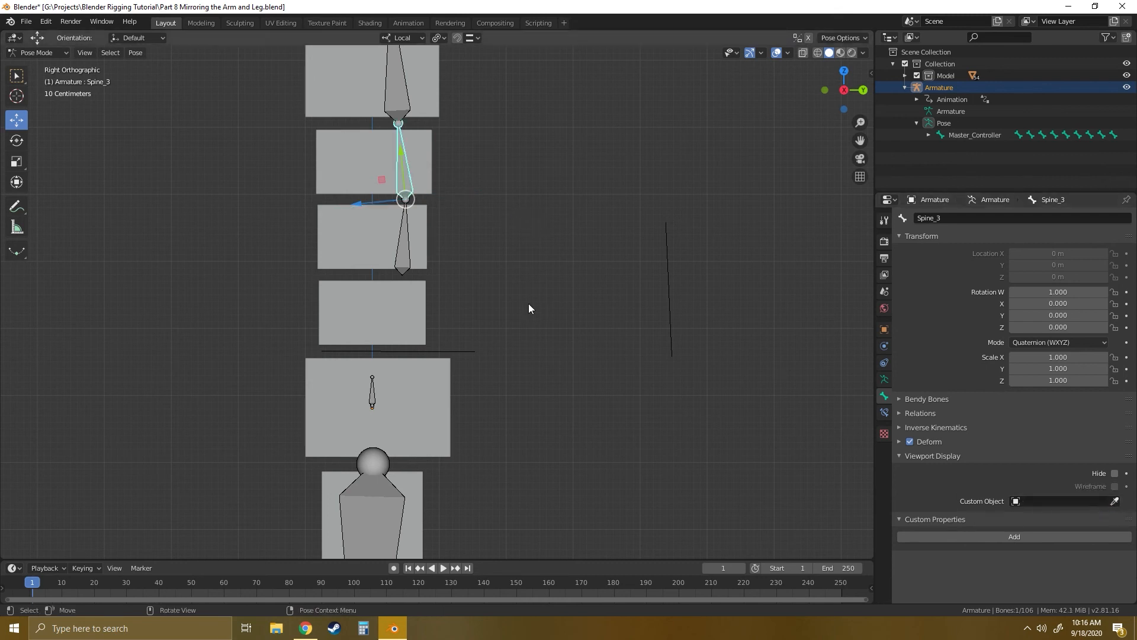
Select the Spine_1 bone, clear its custom object and deselect the bone.
{"action": "left_click", "coordinate": [478, 312]}
{"action": "left_click", "coordinate": [419, 347]}
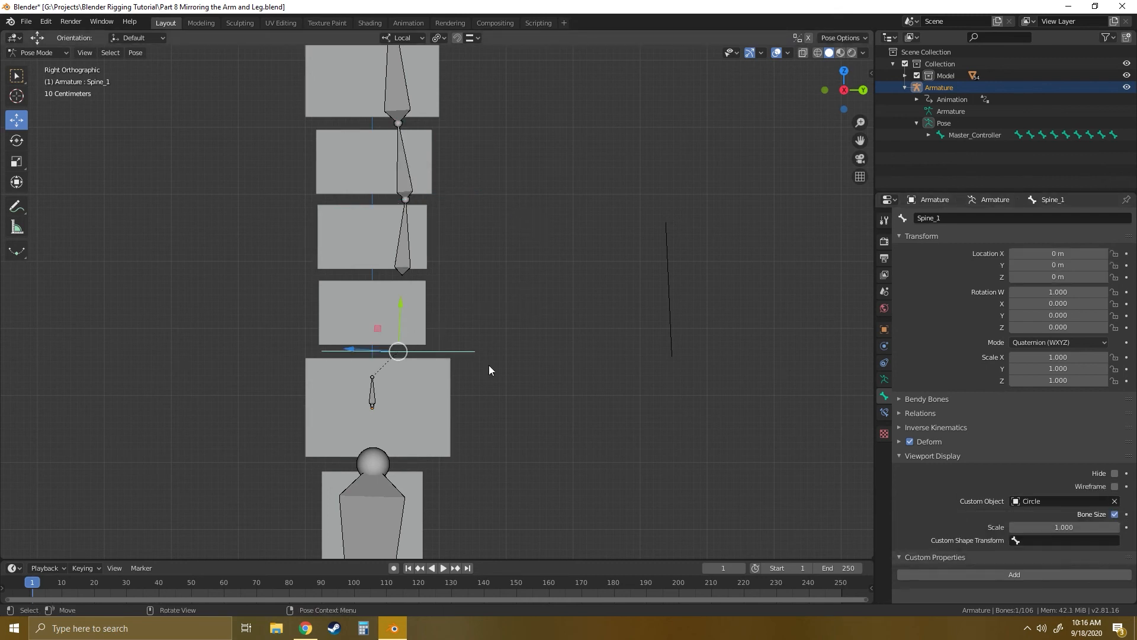
{"action": "left_click", "coordinate": [1115, 501]}
{"action": "left_click", "coordinate": [536, 276]}
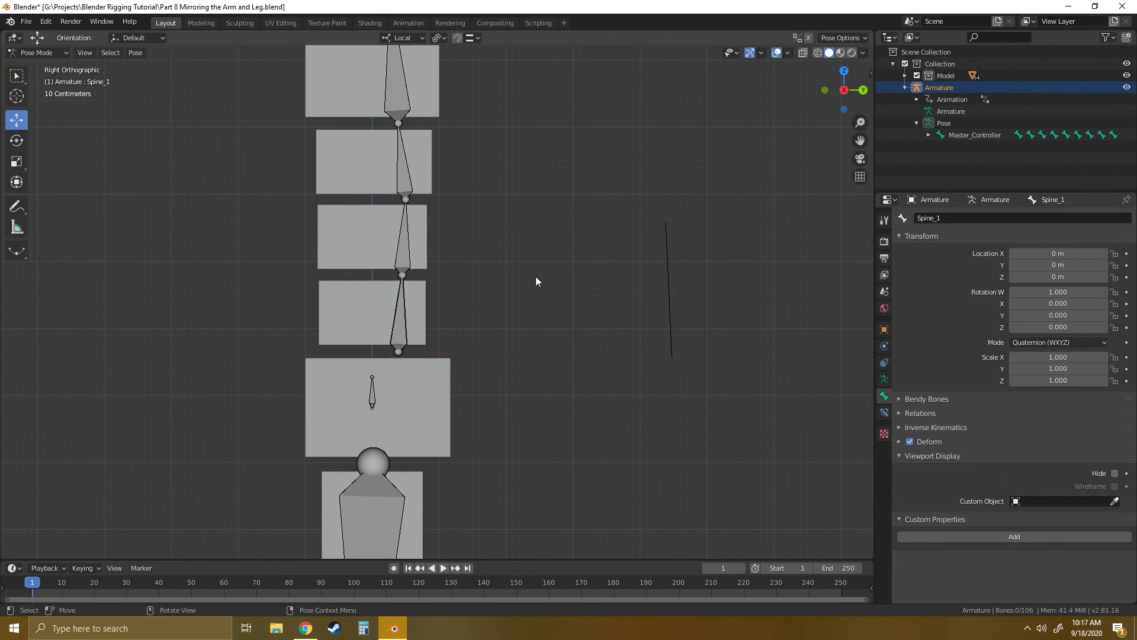
Assign Circle as the custom object of the Spine_1 bone again.
{"action": "middle_click_drag", "start_coordinate": [528, 280], "coordinate": [532, 307], "text": "shift"}
{"action": "left_click", "coordinate": [1043, 501]}
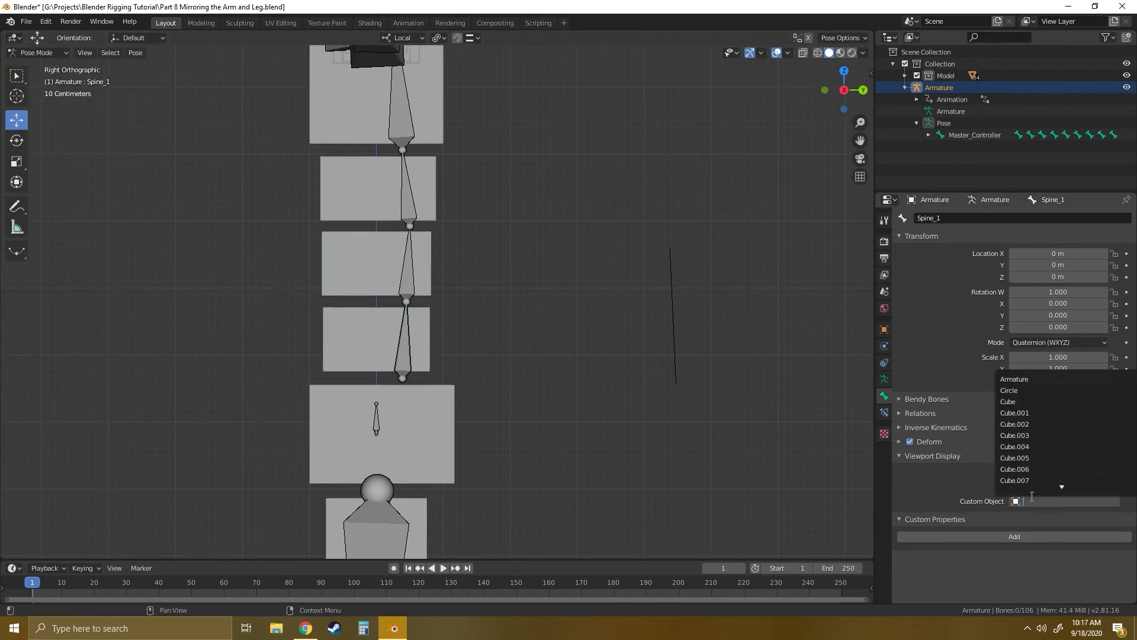
{"action": "left_click", "coordinate": [1020, 389]}
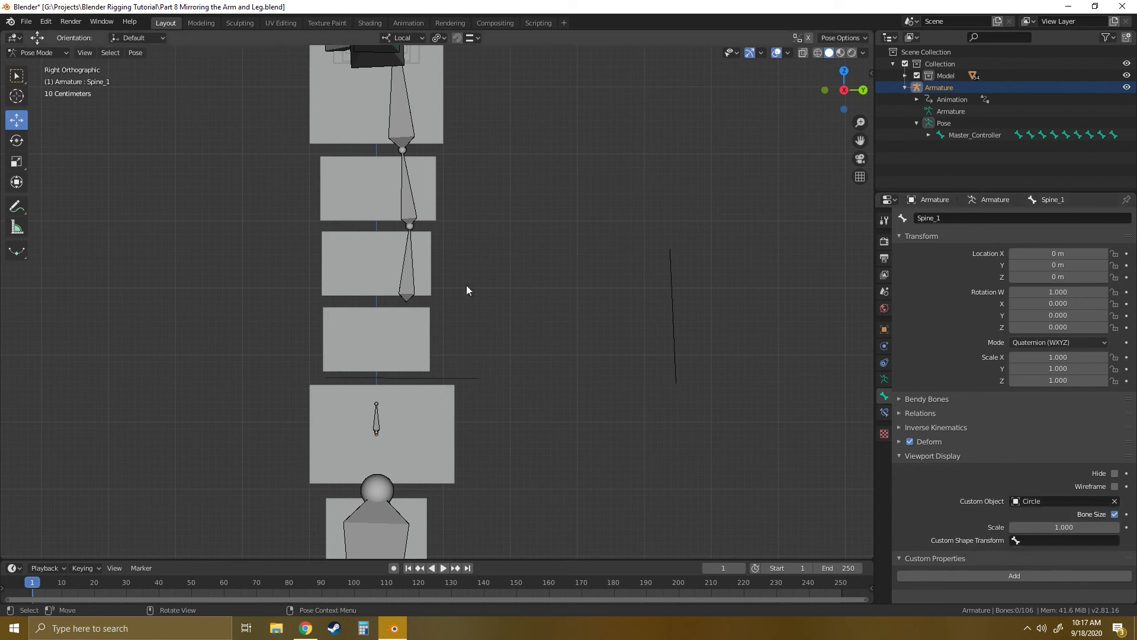
Select the Root bone and examine the hips, legs, feet, spine and arms of the rig from several angles.
{"action": "middle_click_drag", "start_coordinate": [380, 352], "coordinate": [454, 310]}
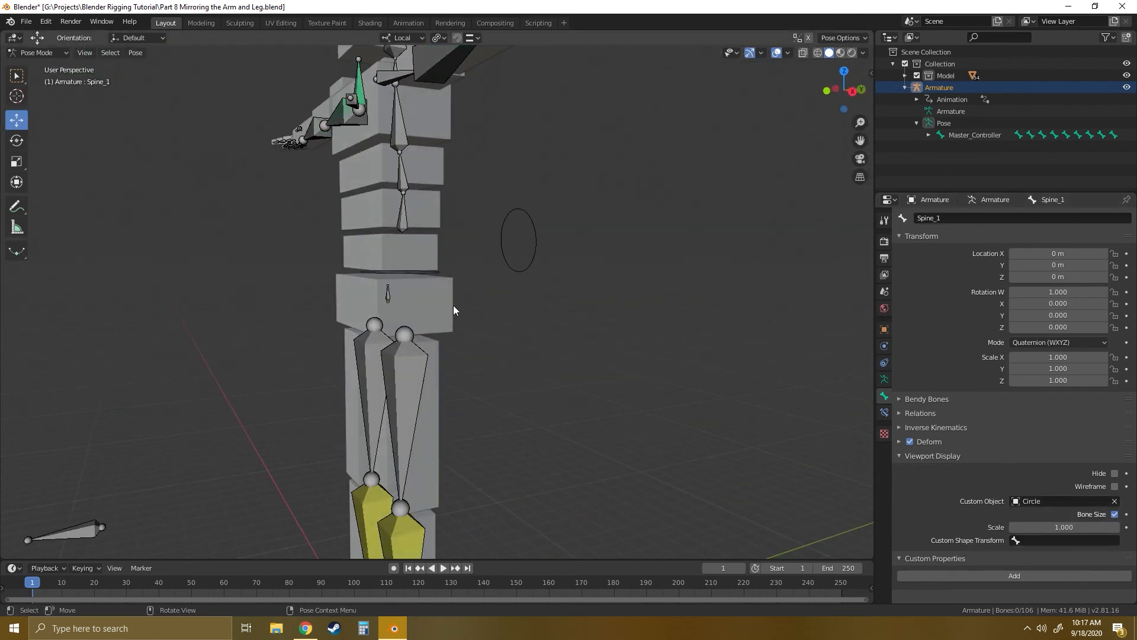
{"action": "left_click", "coordinate": [386, 294]}
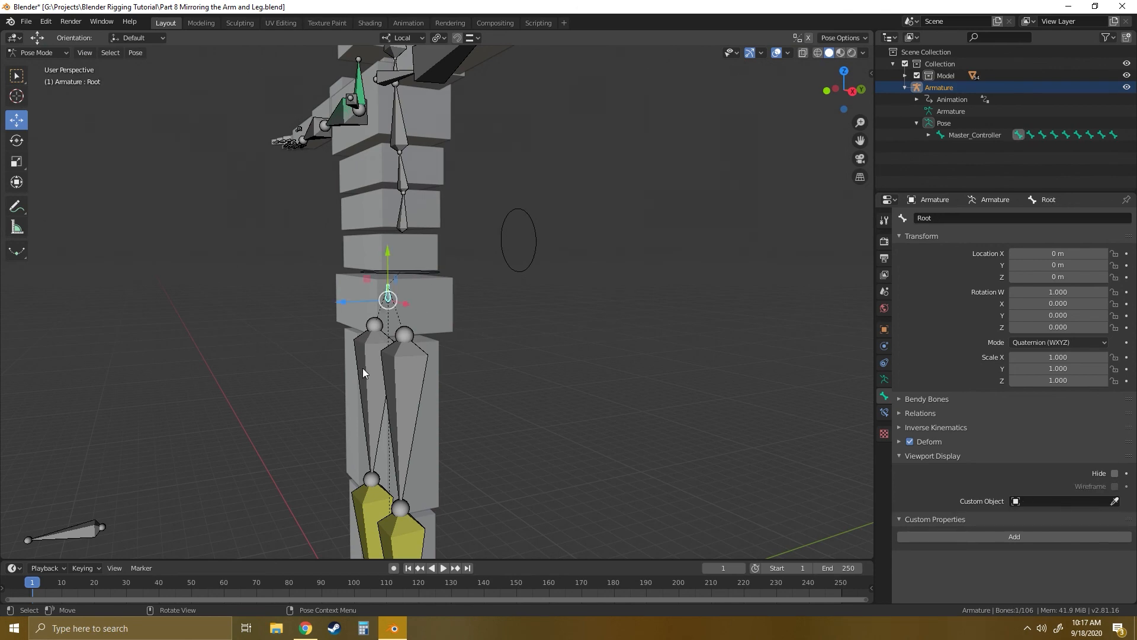
{"action": "middle_click_drag", "start_coordinate": [362, 368], "coordinate": [423, 178]}
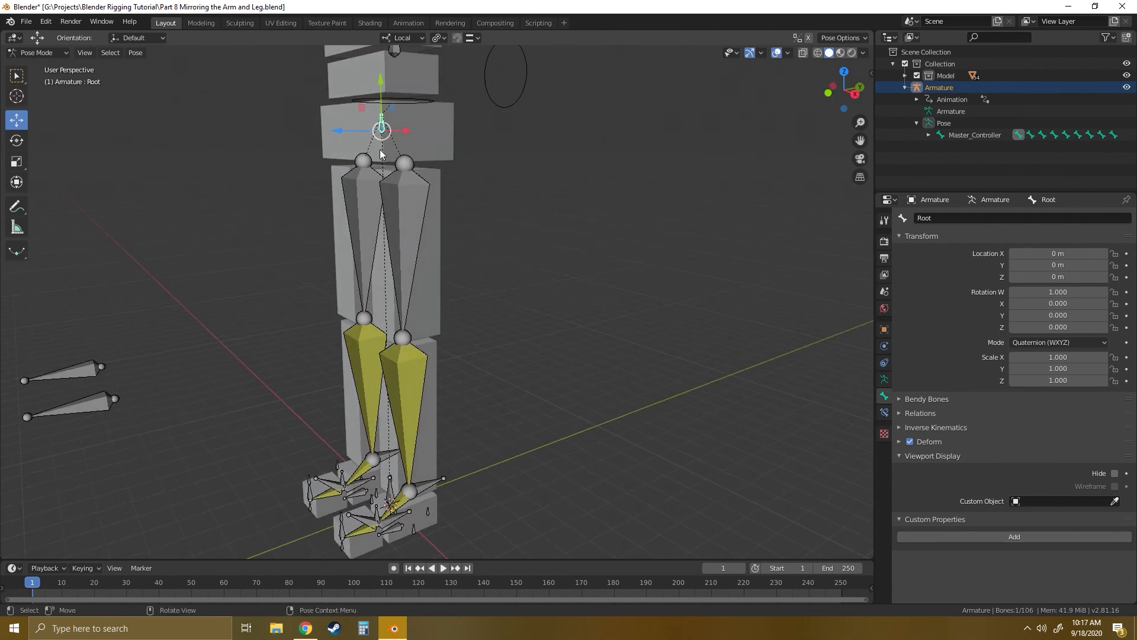
{"action": "middle_click_drag", "start_coordinate": [448, 361], "coordinate": [433, 411]}
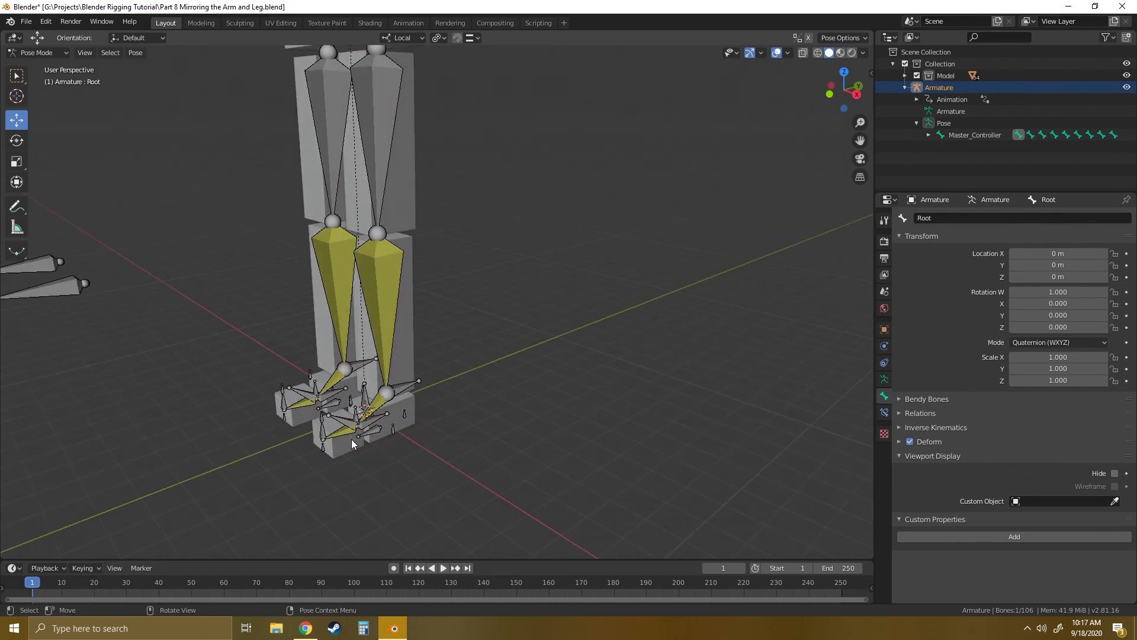
{"action": "middle_click_drag", "start_coordinate": [410, 176], "coordinate": [390, 285], "text": "shift"}
{"action": "scroll", "coordinate": [388, 285], "scroll_direction": "down", "scroll_amount": 2}
{"action": "middle_click_drag", "start_coordinate": [447, 187], "coordinate": [453, 295], "text": "shift"}
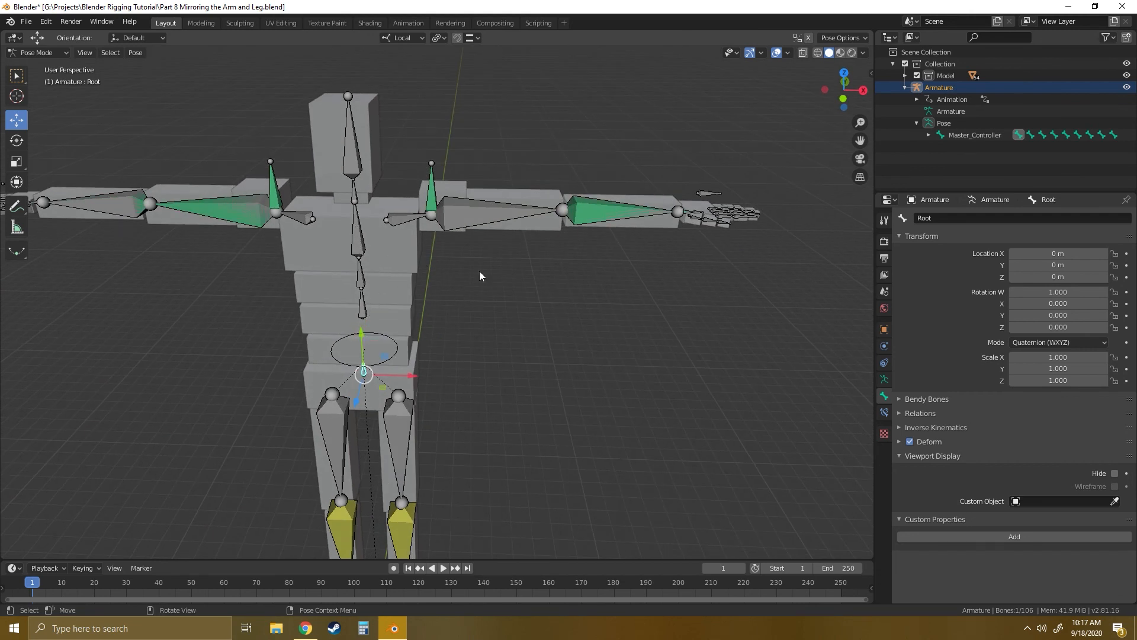
{"action": "middle_click_drag", "start_coordinate": [479, 271], "coordinate": [323, 174]}
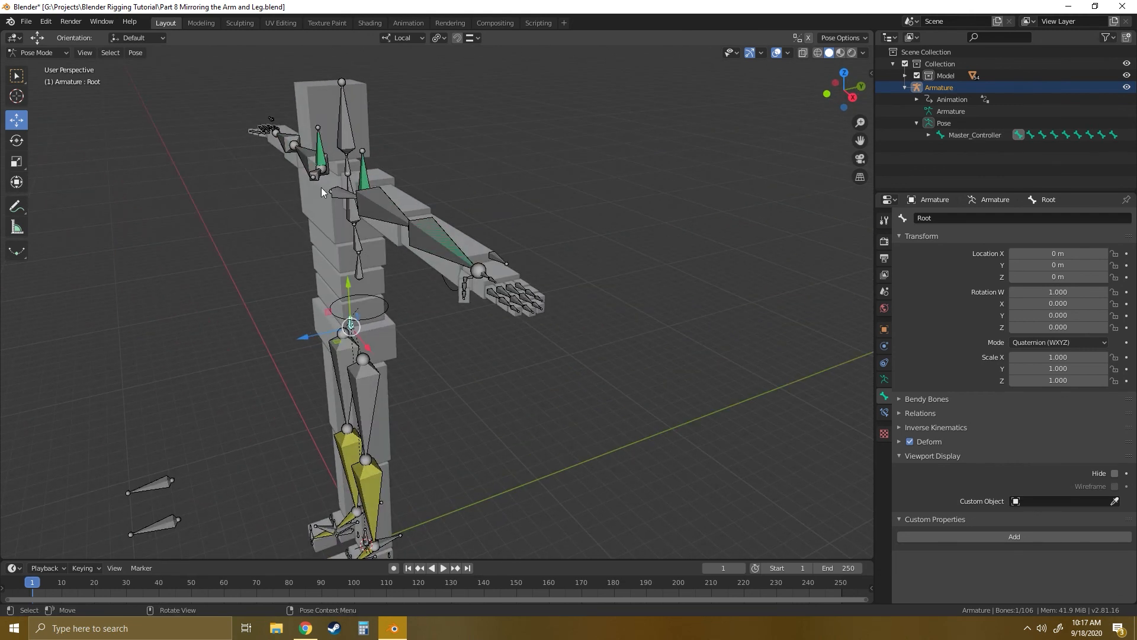
{"action": "middle_click_drag", "start_coordinate": [332, 216], "coordinate": [427, 252]}
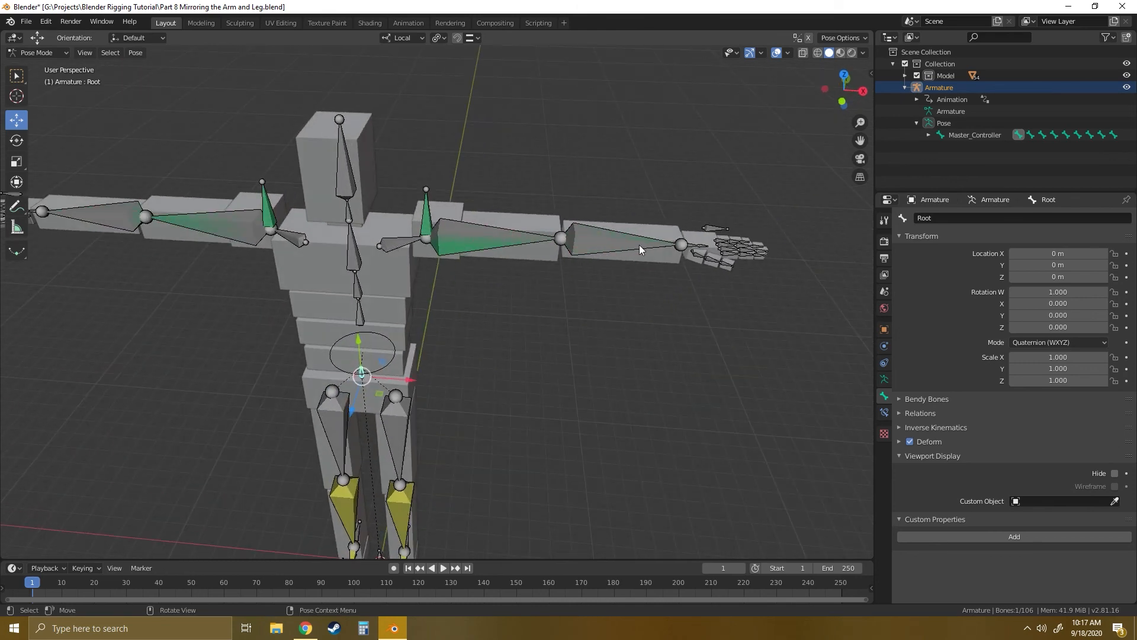
{"action": "middle_click_drag", "start_coordinate": [417, 280], "coordinate": [451, 348]}
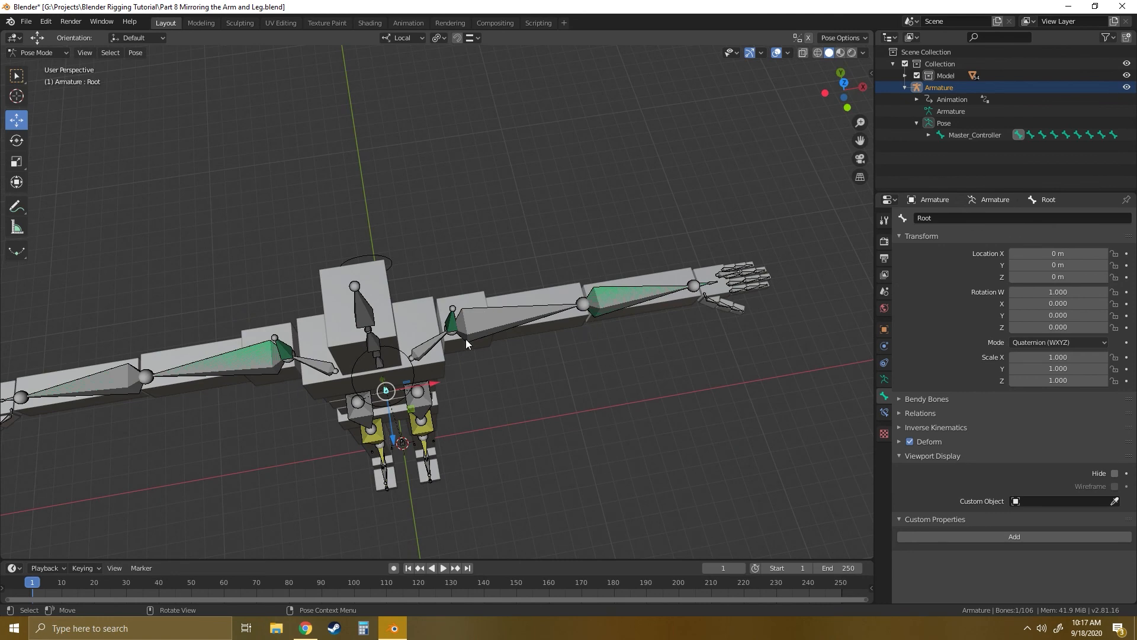
{"action": "middle_click_drag", "start_coordinate": [551, 398], "coordinate": [510, 309]}
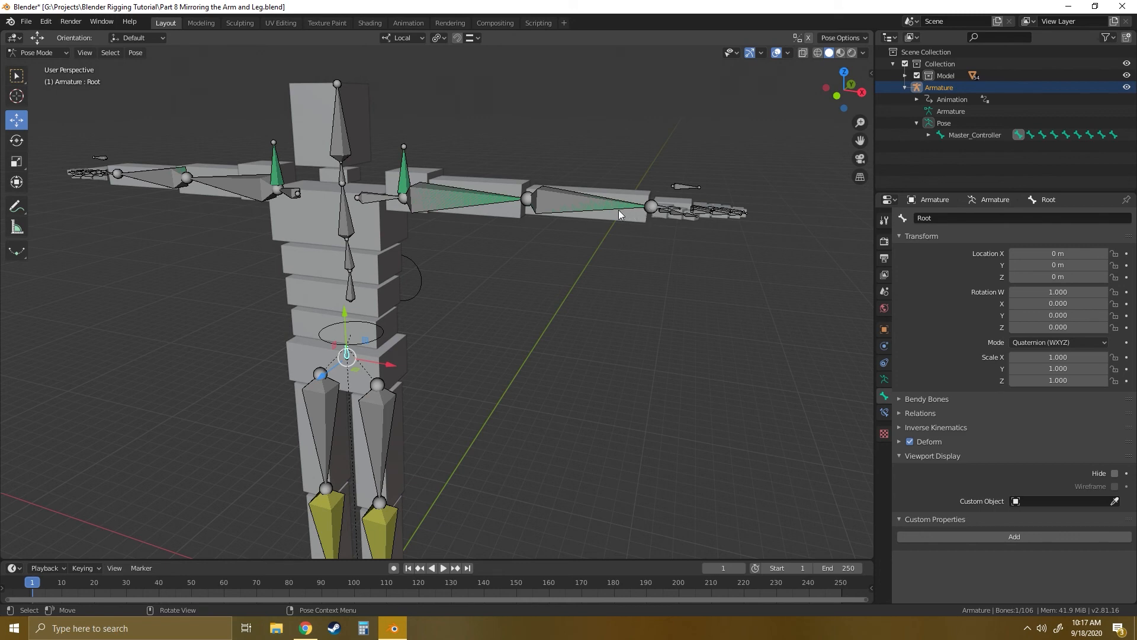
{"action": "middle_click_drag", "start_coordinate": [407, 235], "coordinate": [458, 267]}
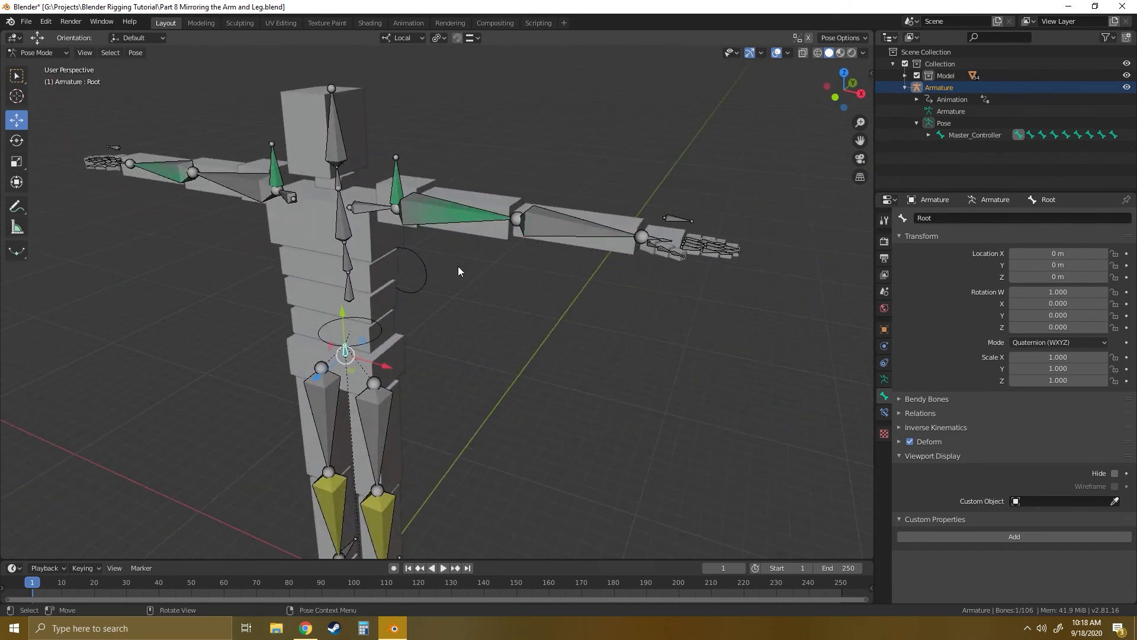
Remove the custom object from the Spine_1 bone and put the armature in Edit Mode.
{"action": "left_click", "coordinate": [381, 331]}
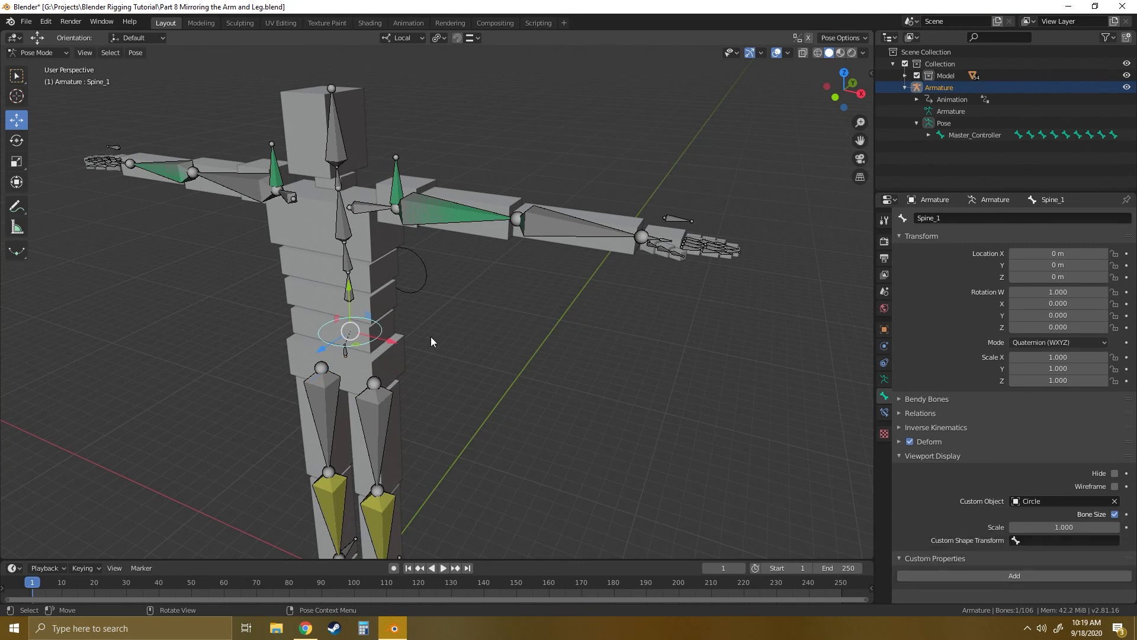
{"action": "left_click", "coordinate": [1114, 501]}
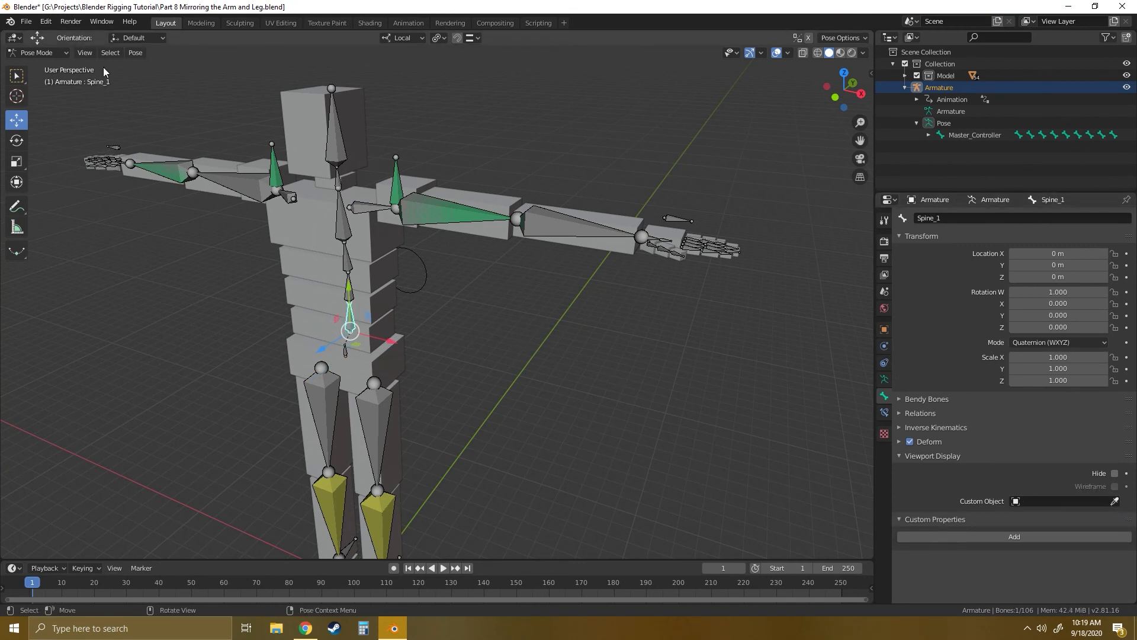
{"action": "left_click", "coordinate": [59, 53]}
{"action": "left_click", "coordinate": [499, 329]}
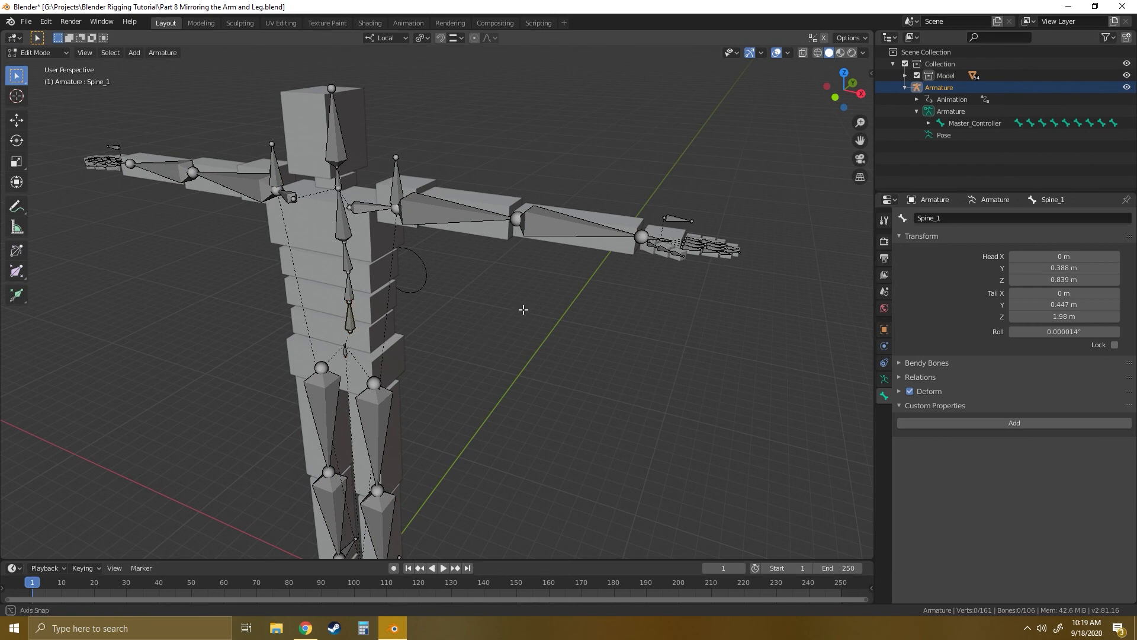
Select the spine joints together and extrude control bones about 0.93 m along Y from the upper joints of Spine_1, Spine_2 and Spine_3.
{"action": "middle_click_drag", "start_coordinate": [523, 310], "coordinate": [474, 312]}
{"action": "scroll", "coordinate": [439, 290], "scroll_direction": "up", "scroll_amount": 4}
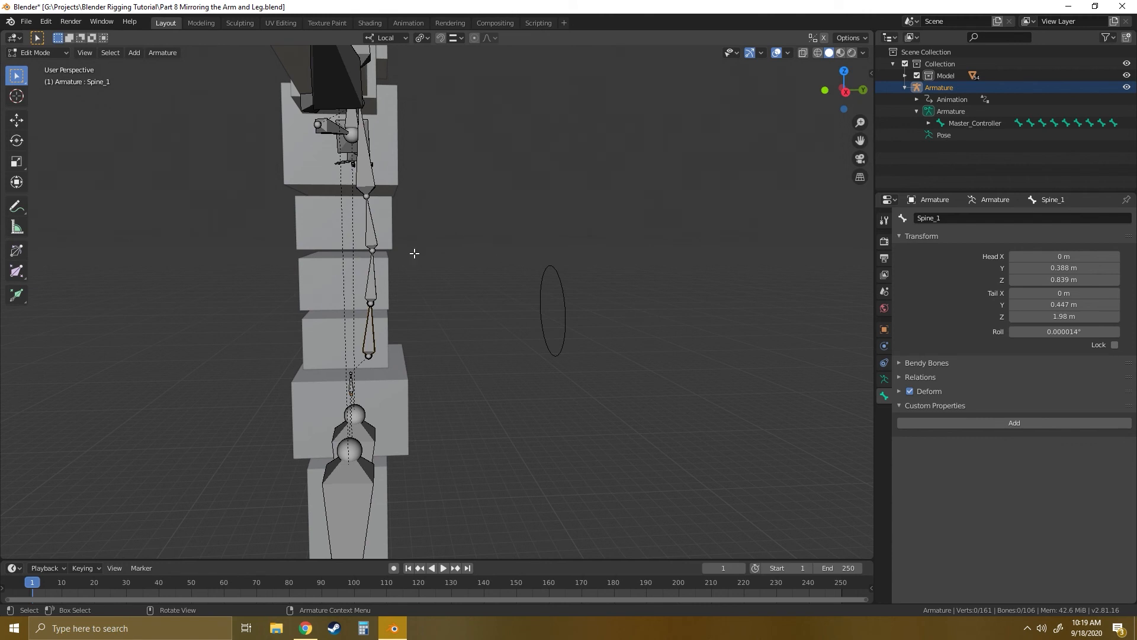
{"action": "left_click", "coordinate": [372, 199]}
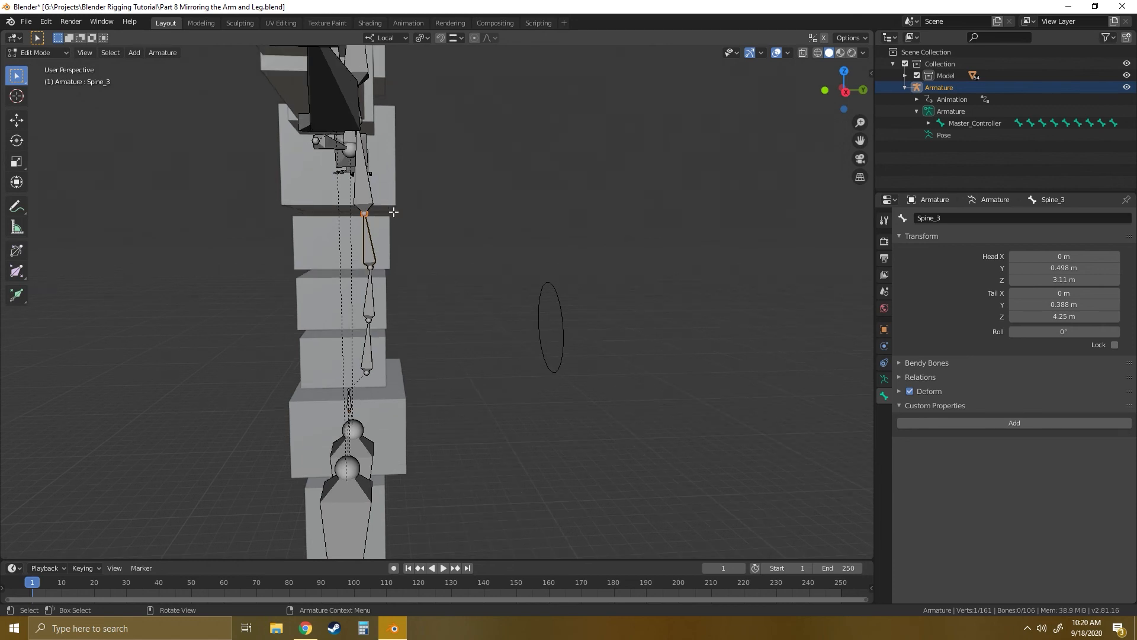
{"action": "left_click", "coordinate": [369, 261], "text": "shift"}
{"action": "left_click", "coordinate": [369, 317], "text": "shift"}
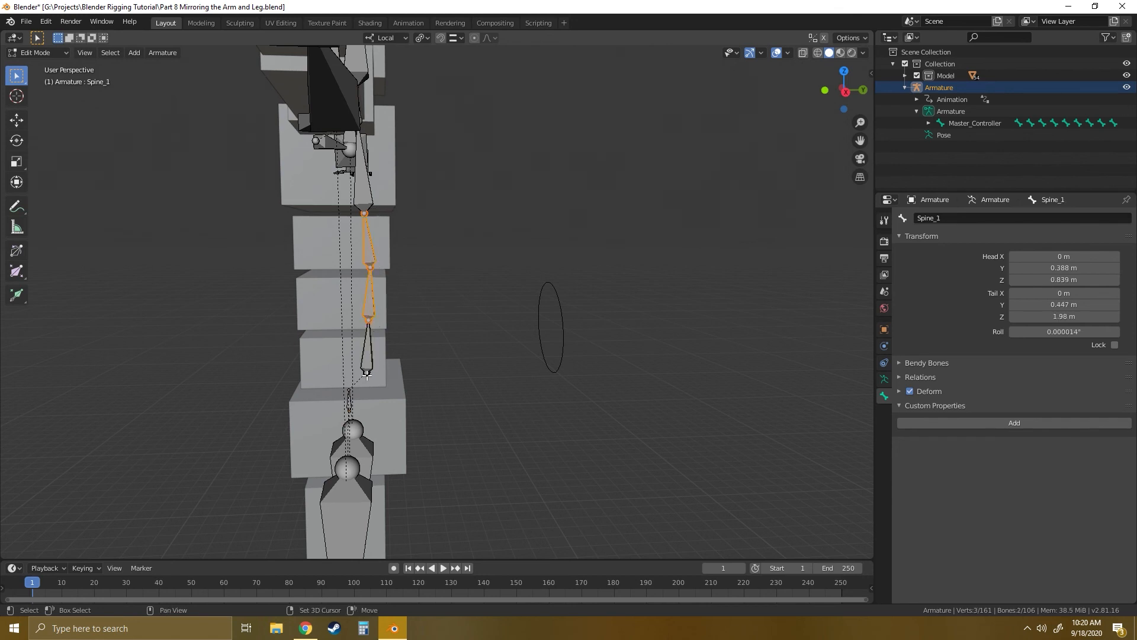
{"action": "left_click", "coordinate": [367, 372], "text": "shift"}
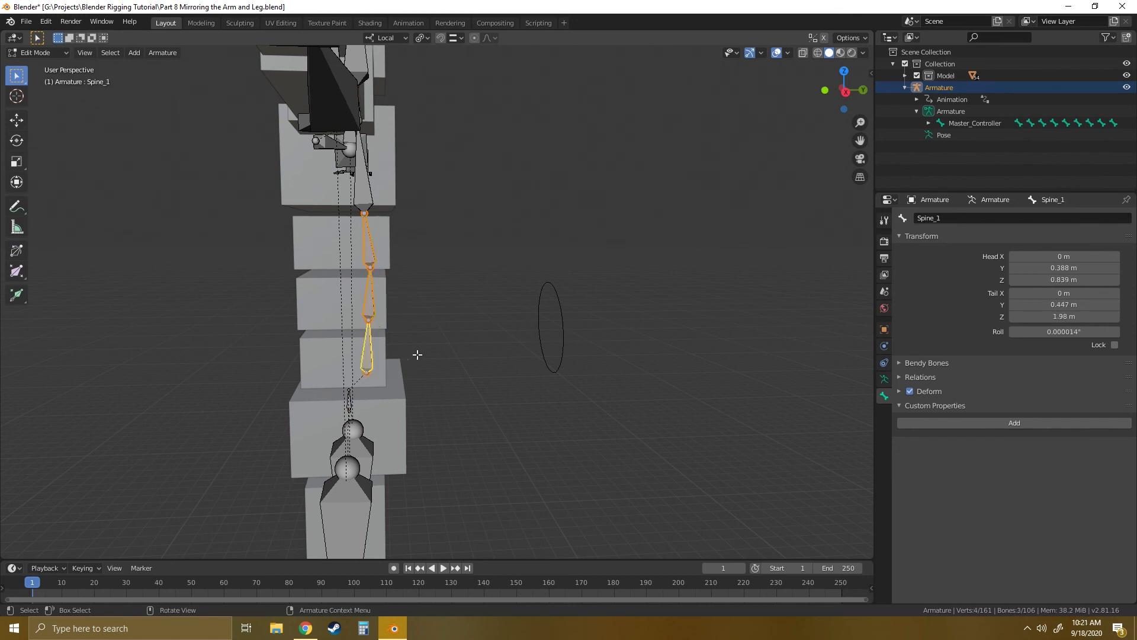
{"action": "key", "text": "e"}
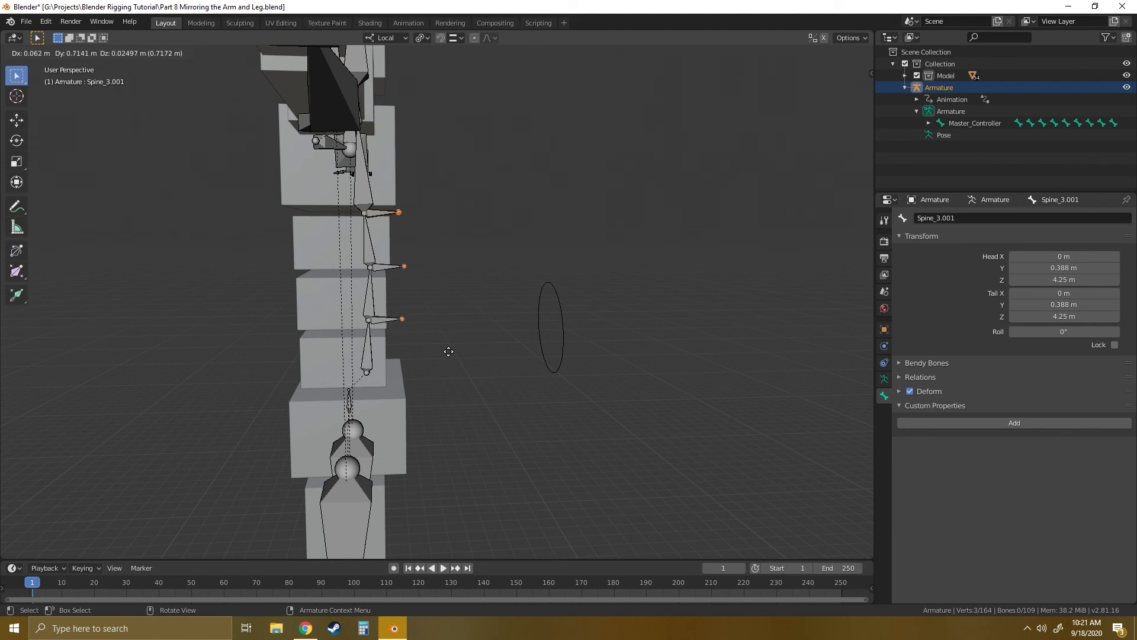
{"action": "key", "text": "y"}
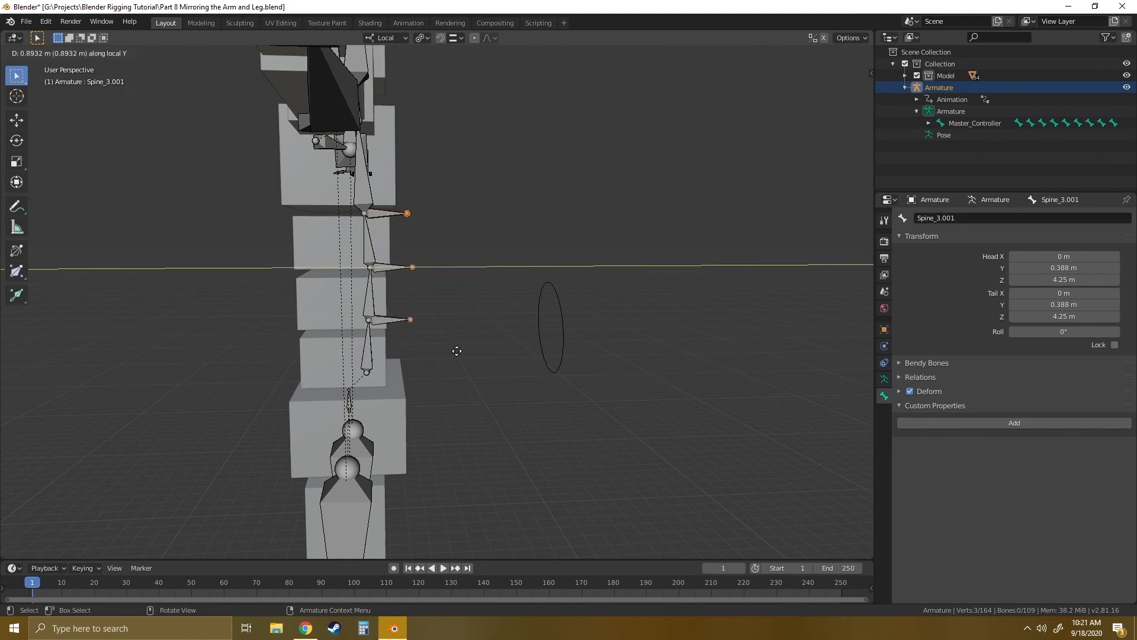
{"action": "left_click", "coordinate": [458, 351]}
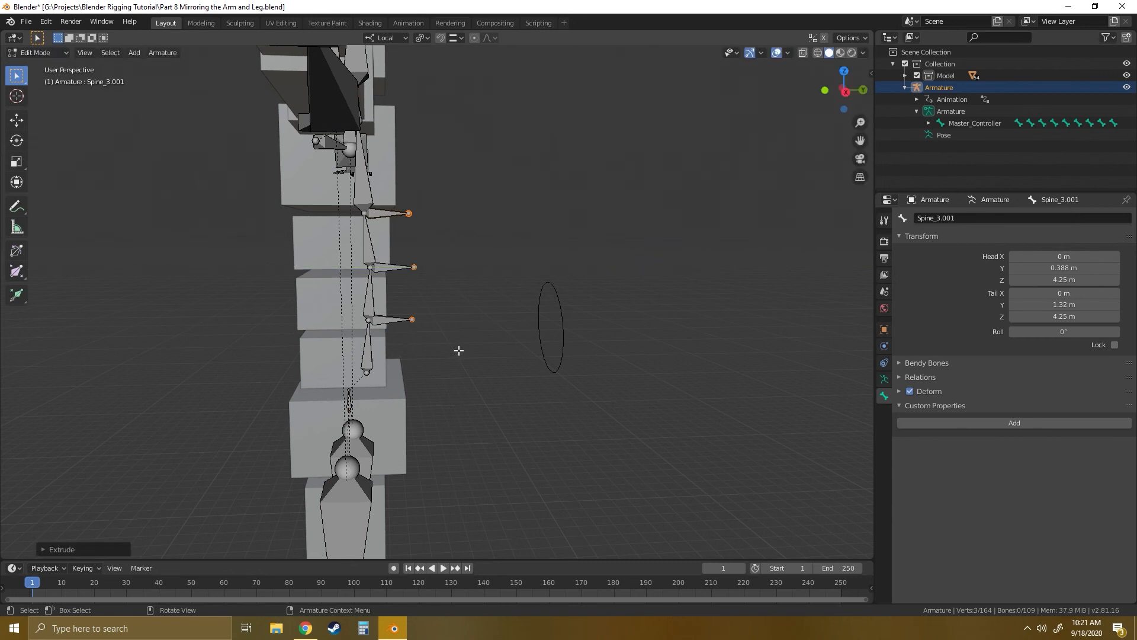
Extrude a control bone about 0.94 m along Y from the base joint of Spine_1.
{"action": "left_click", "coordinate": [366, 374]}
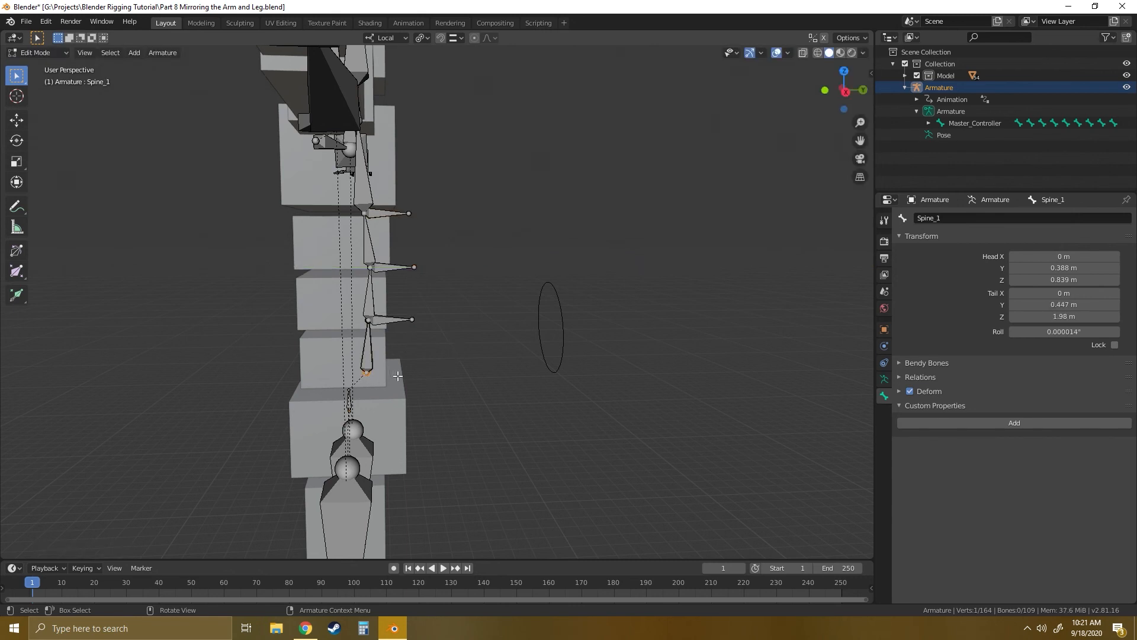
{"action": "key", "text": "e"}
{"action": "key", "text": "y"}
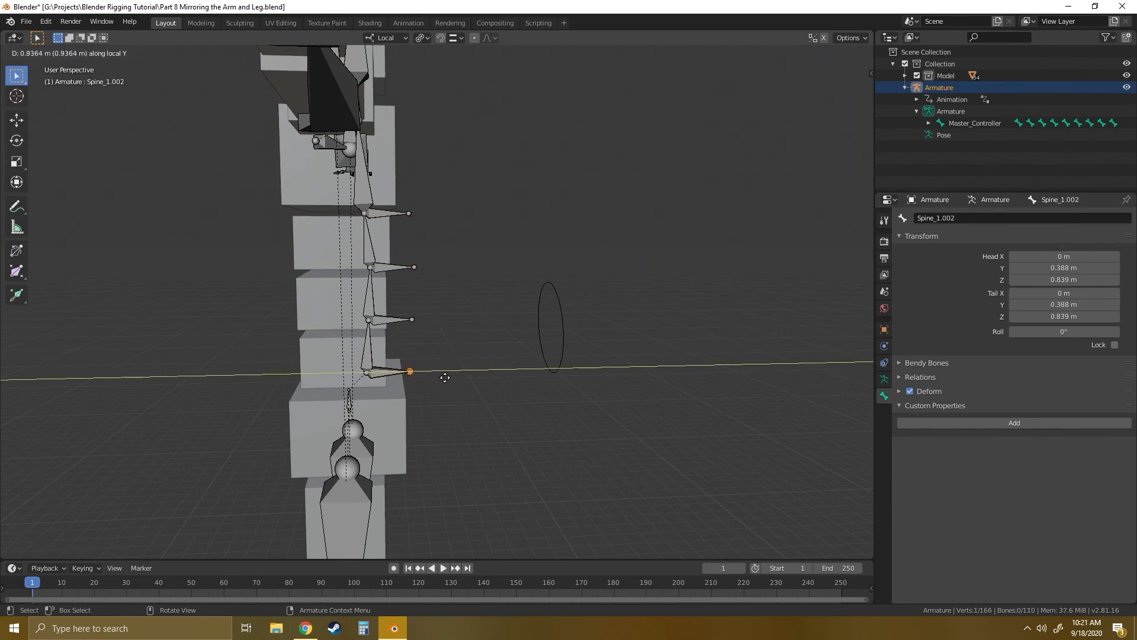
{"action": "left_click", "coordinate": [446, 377]}
Extrude a control bone about 0.99 m along Y from the upper joint of the Chest bone.
{"action": "middle_click_drag", "start_coordinate": [496, 185], "coordinate": [438, 329]}
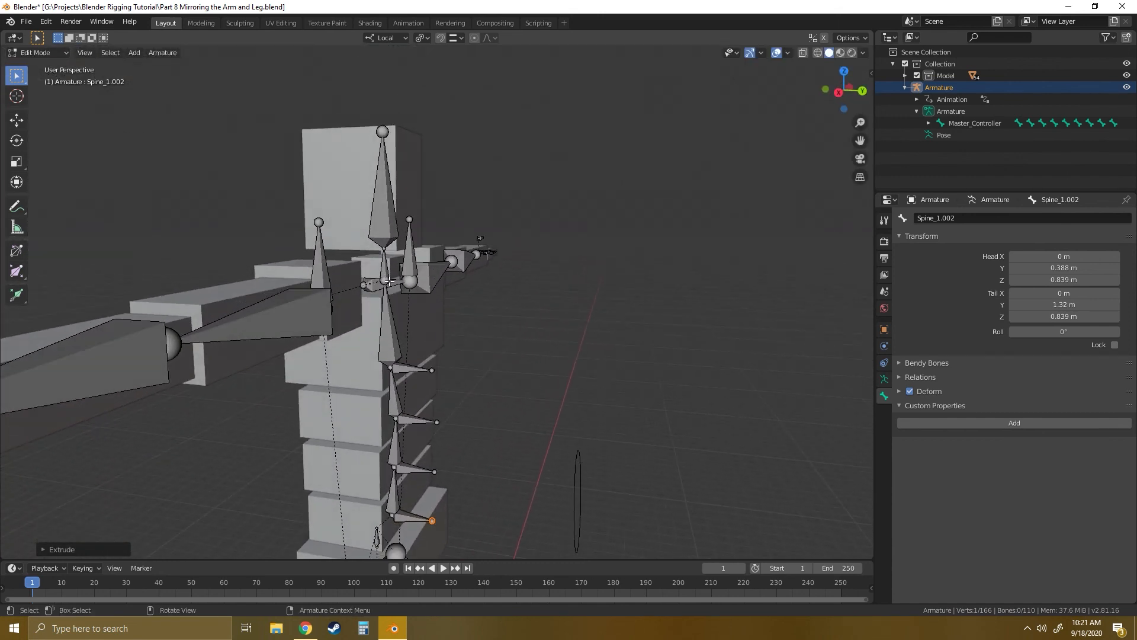
{"action": "left_click", "coordinate": [396, 281]}
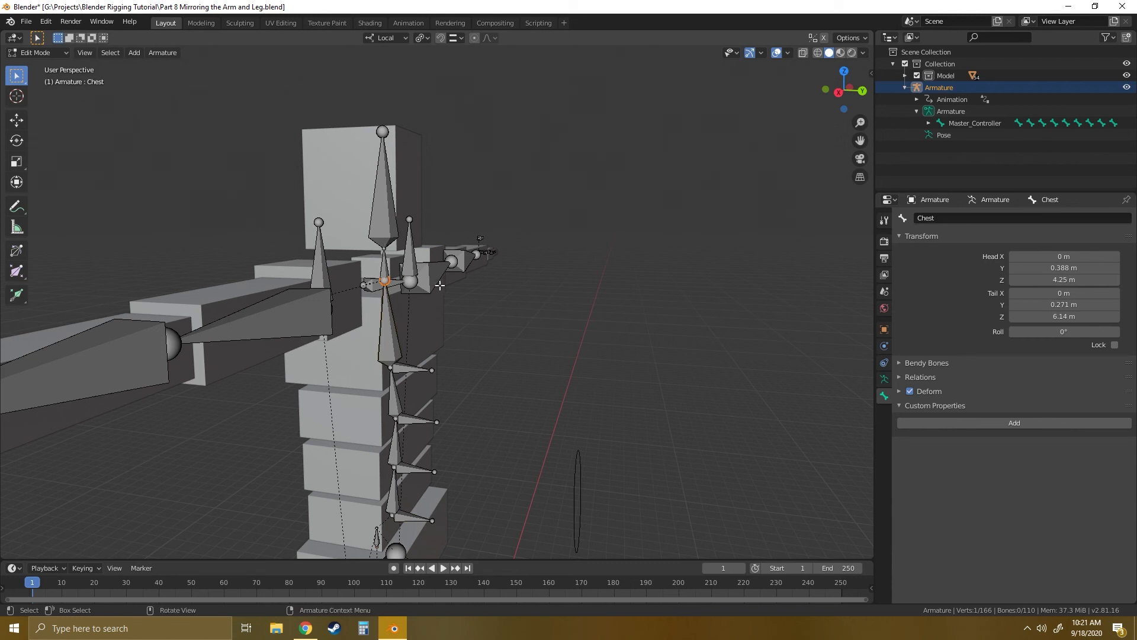
{"action": "key", "text": "e"}
{"action": "key", "text": "y"}
{"action": "left_click", "coordinate": [491, 301]}
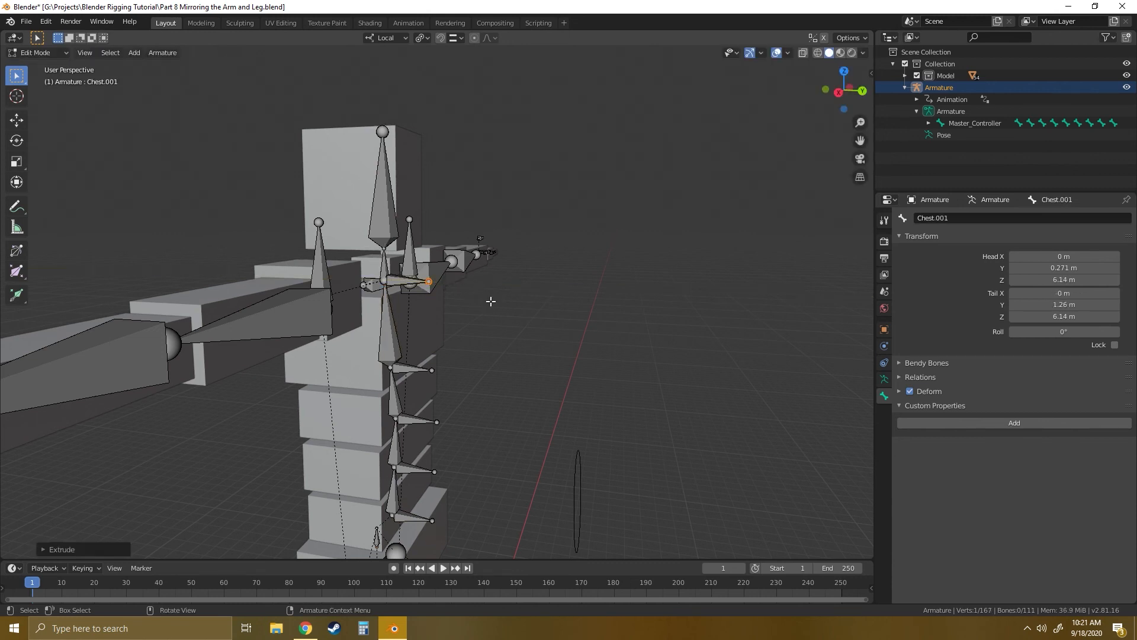
Extrude a control bone along Y from the upper joint of the Neck bone.
{"action": "left_click", "coordinate": [384, 245]}
{"action": "key", "text": "e"}
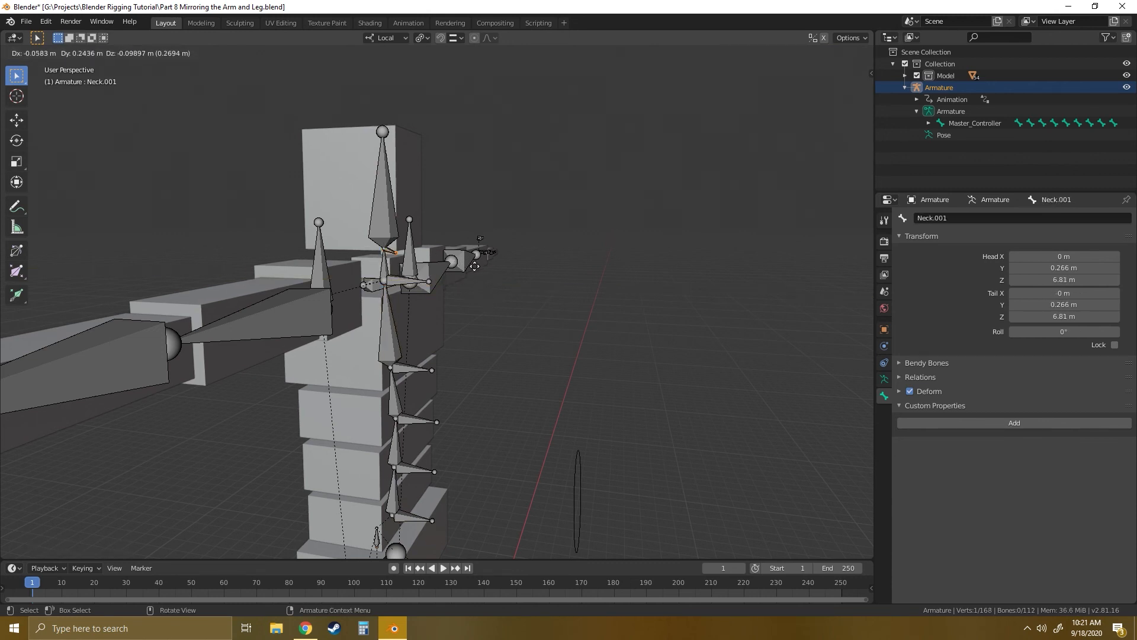
{"action": "key", "text": "y"}
{"action": "left_click", "coordinate": [492, 267]}
Show the FK arm bones and extrude control bones about 1.1 m along local Y from the left FK elbow and wrist joints.
{"action": "middle_click_drag", "start_coordinate": [493, 267], "coordinate": [469, 315]}
{"action": "left_click", "coordinate": [884, 379]}
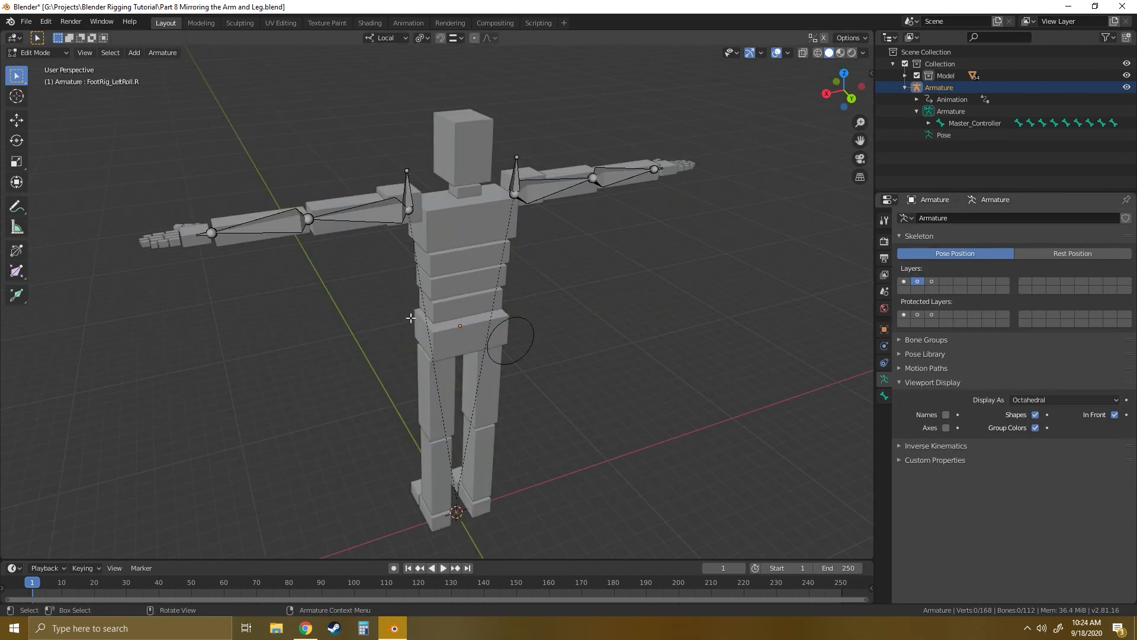
{"action": "middle_click_drag", "start_coordinate": [411, 318], "coordinate": [532, 312]}
{"action": "scroll", "coordinate": [491, 308], "scroll_direction": "up", "scroll_amount": 4}
{"action": "left_click", "coordinate": [518, 196]}
{"action": "scroll", "coordinate": [516, 374], "scroll_direction": "down", "scroll_amount": 4}
{"action": "left_click", "coordinate": [469, 224]}
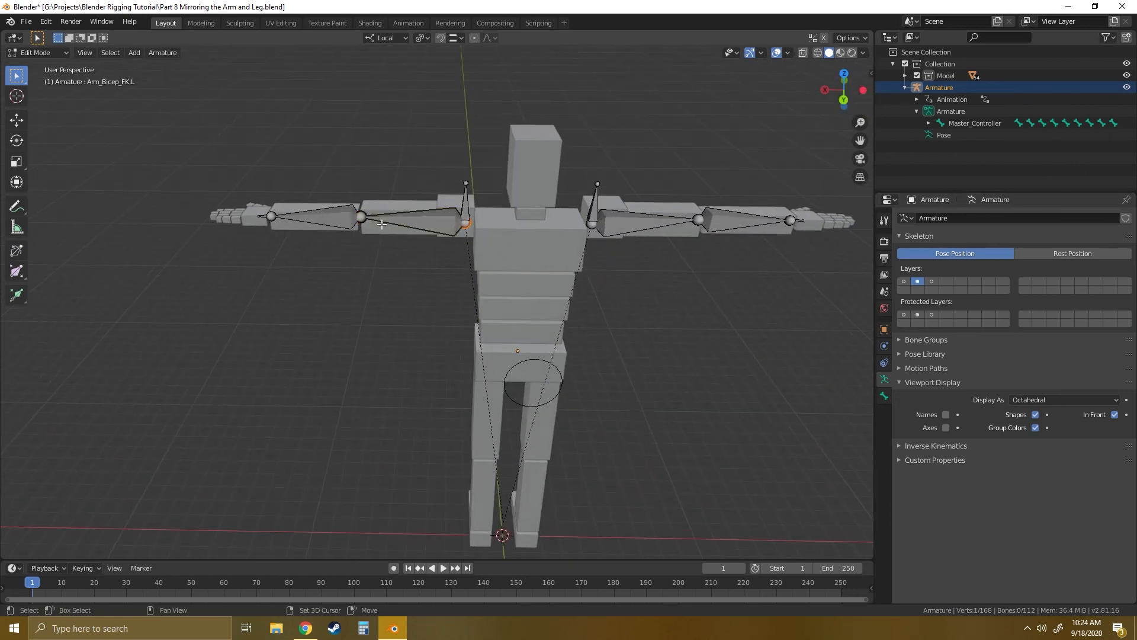
{"action": "left_click", "coordinate": [361, 215], "text": "shift"}
{"action": "left_click", "coordinate": [270, 215], "text": "shift"}
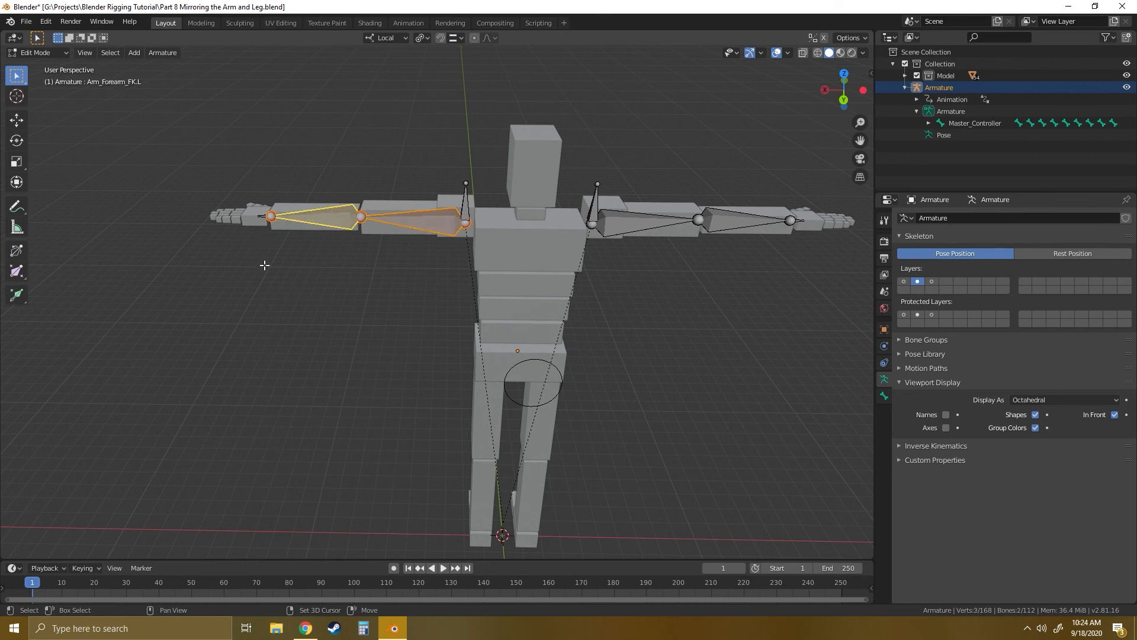
{"action": "middle_click_drag", "start_coordinate": [343, 292], "coordinate": [408, 324]}
{"action": "key", "text": "e"}
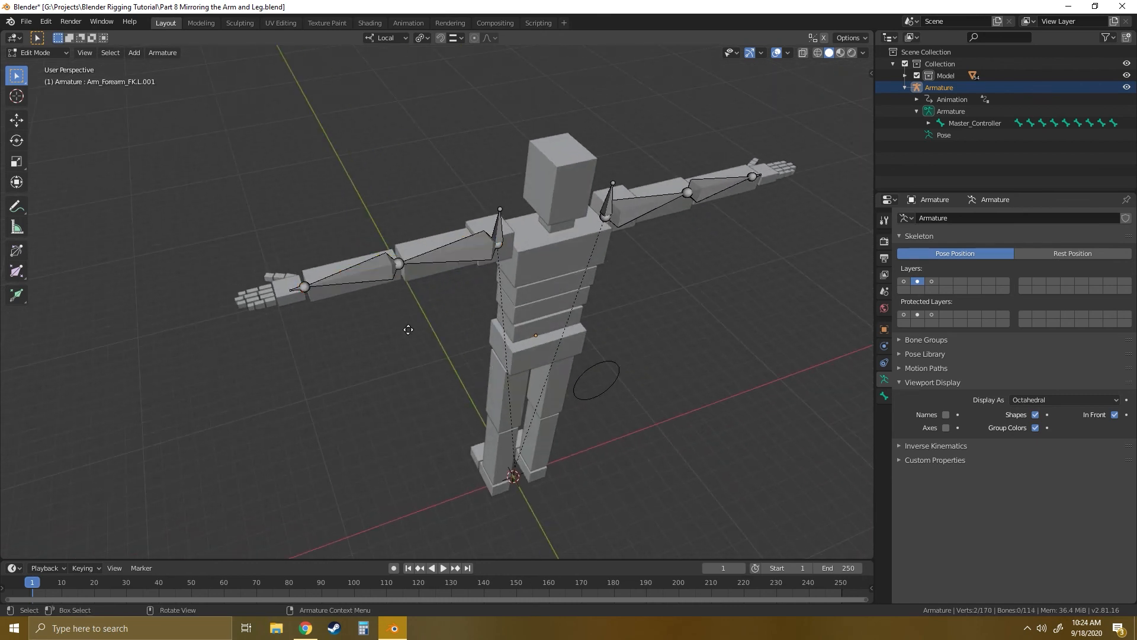
{"action": "key", "text": "y"}
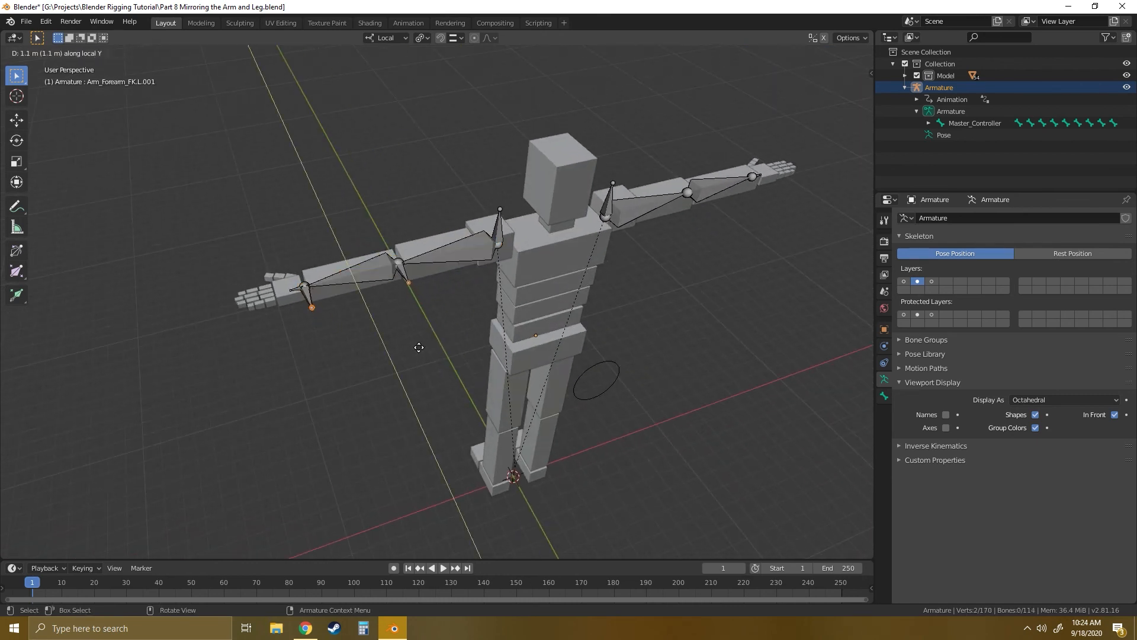
{"action": "left_click", "coordinate": [416, 350]}
Extrude a control bone about 1.07 m along local Y from the left FK bicep's shoulder joint.
{"action": "left_click", "coordinate": [503, 249]}
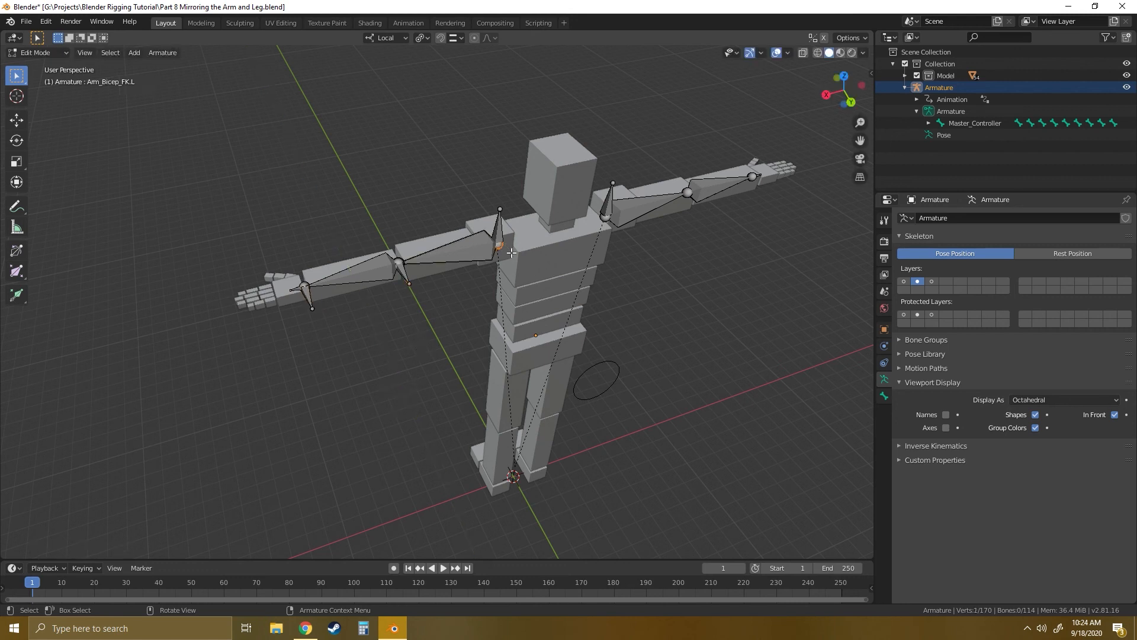
{"action": "key", "text": "e"}
{"action": "key", "text": "y"}
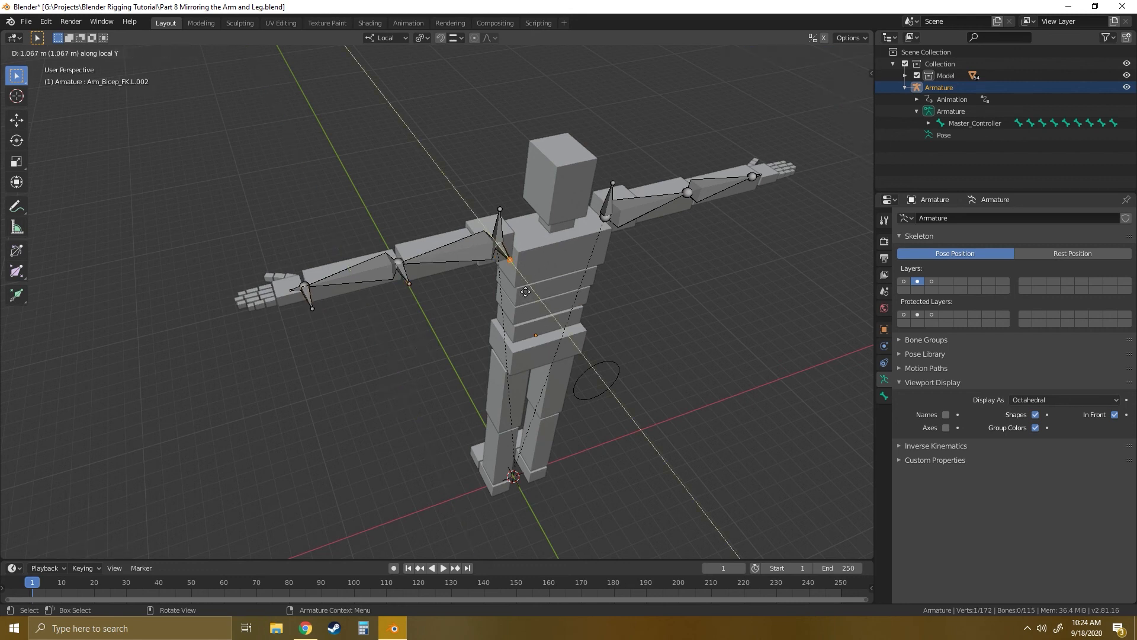
{"action": "left_click", "coordinate": [526, 294]}
Extrude a control bone about 1.04 m along local Y from the right FK bicep's shoulder joint.
{"action": "middle_click_drag", "start_coordinate": [676, 269], "coordinate": [361, 318], "text": "shift"}
{"action": "left_click", "coordinate": [274, 289]}
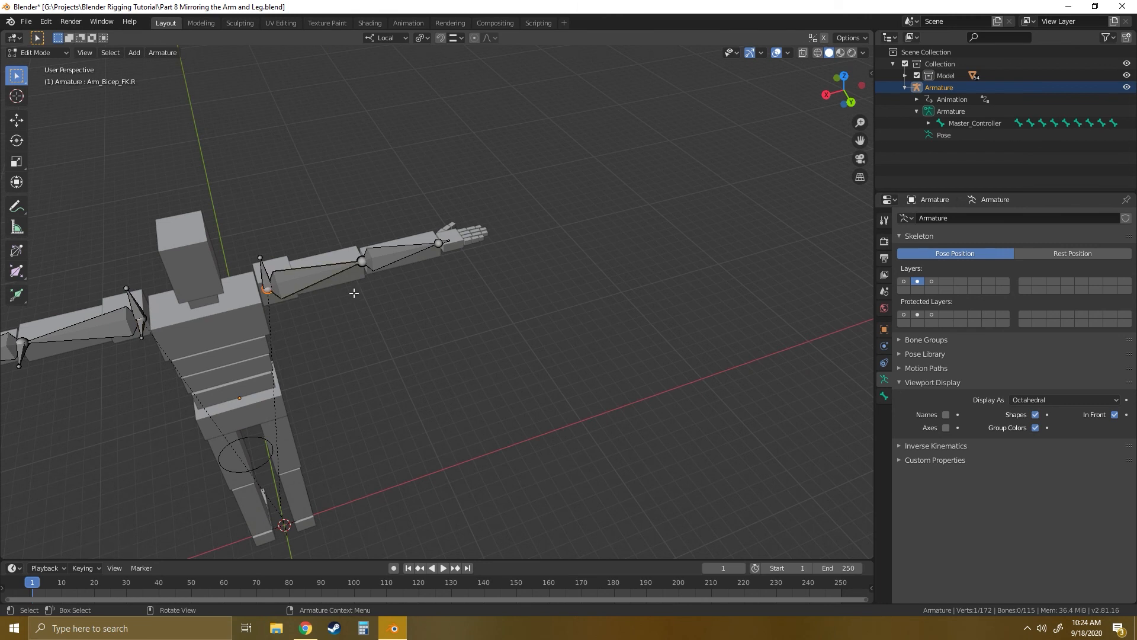
{"action": "key", "text": "e"}
{"action": "key", "text": "y"}
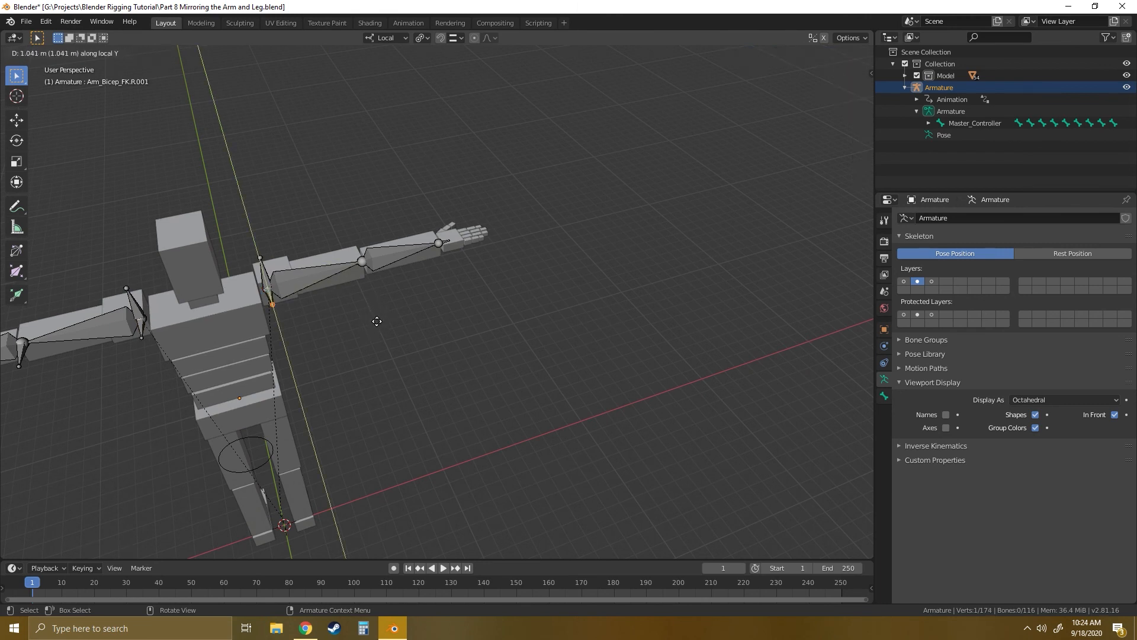
{"action": "left_click", "coordinate": [380, 316]}
Select the right FK elbow and wrist joints together and extrude control bones about 1.12 m along local Y.
{"action": "left_click", "coordinate": [363, 261]}
{"action": "left_click", "coordinate": [439, 243], "text": "shift"}
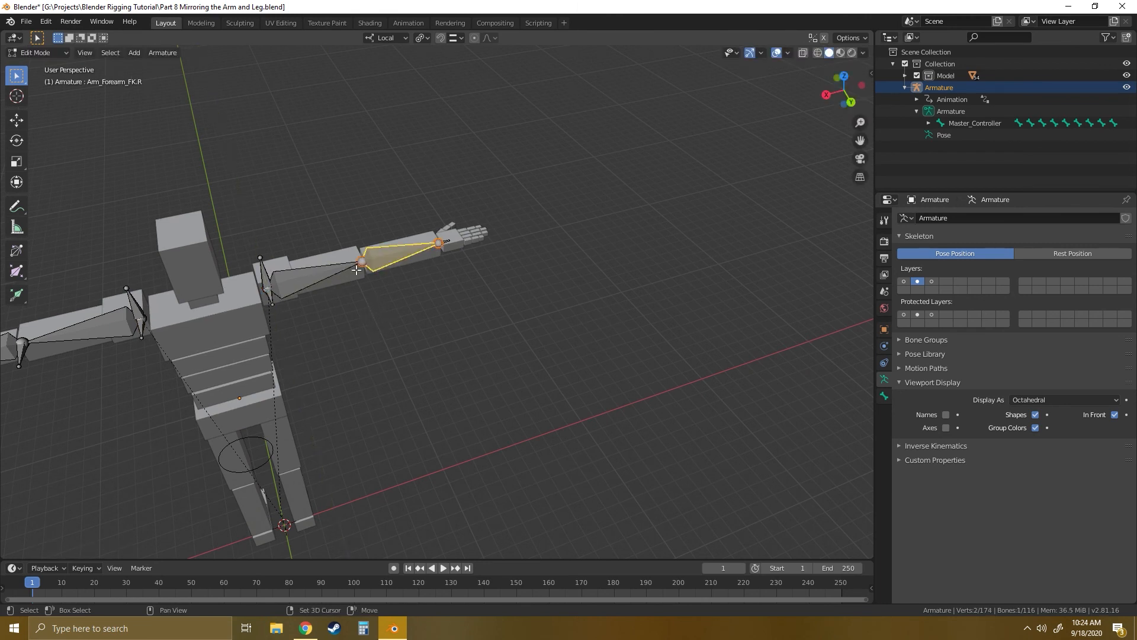
{"action": "left_click", "coordinate": [281, 286], "text": "shift"}
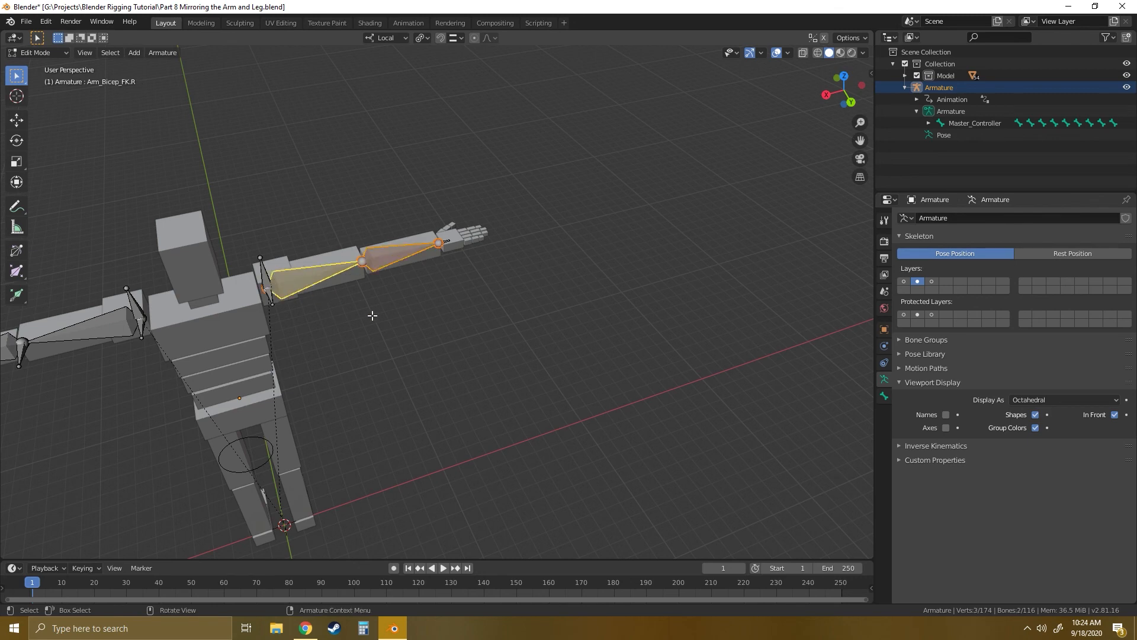
{"action": "key", "text": "e"}
{"action": "key", "text": "y"}
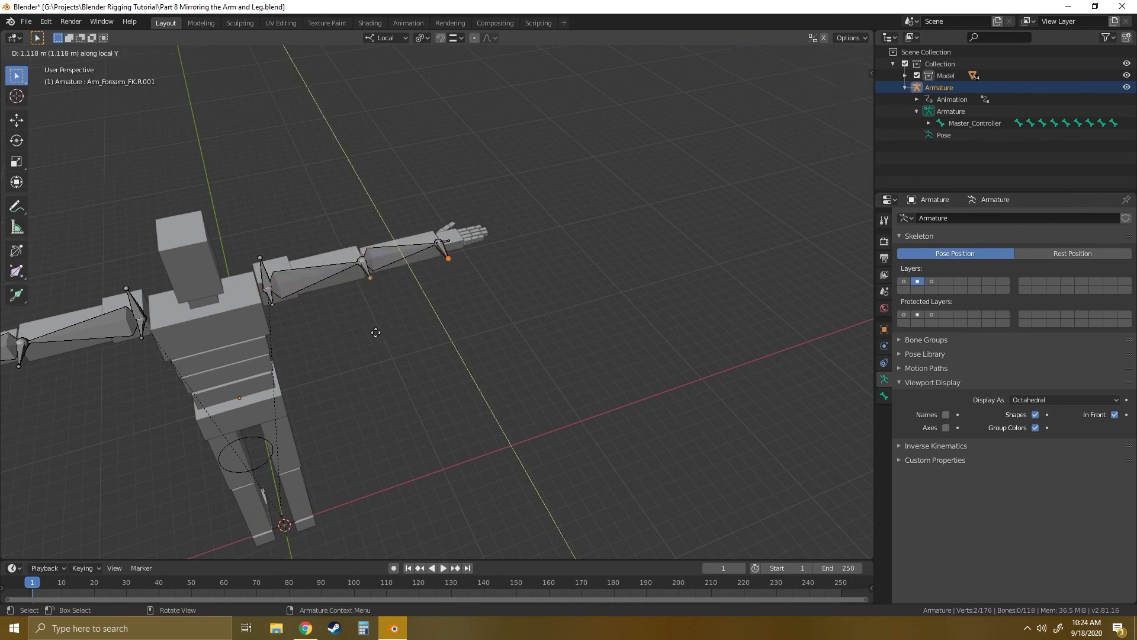
{"action": "left_click", "coordinate": [384, 334]}
{"action": "middle_click_drag", "start_coordinate": [383, 335], "coordinate": [514, 336]}
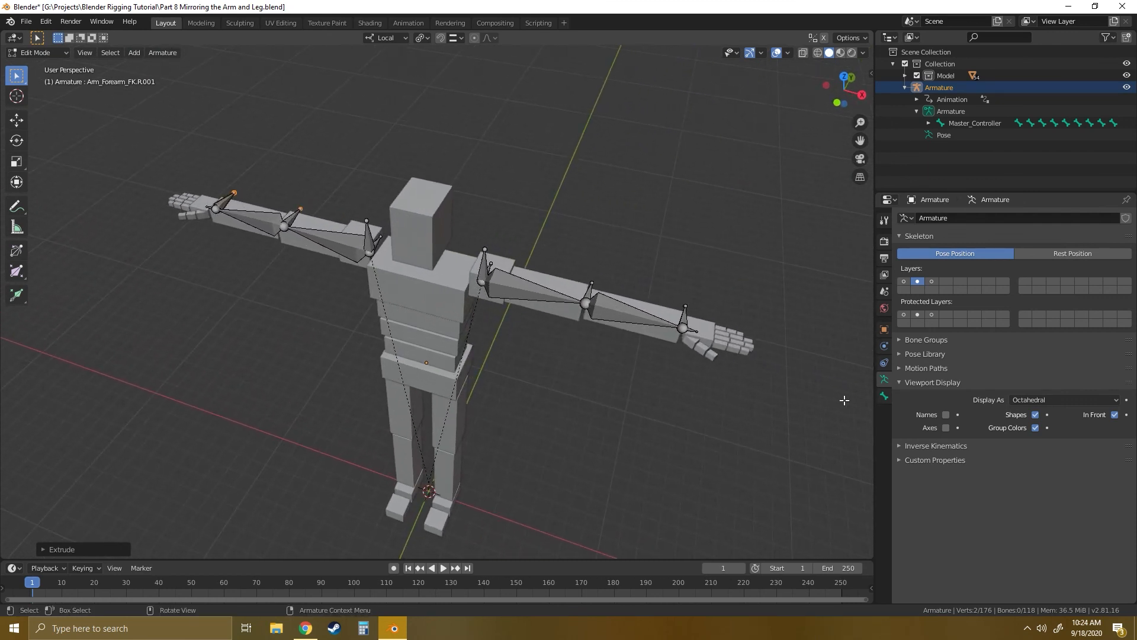
Show only the first armature layer and select the base joints of both clavicle bones.
{"action": "left_click", "coordinate": [903, 282]}
{"action": "scroll", "coordinate": [448, 355], "scroll_direction": "up", "scroll_amount": 6}
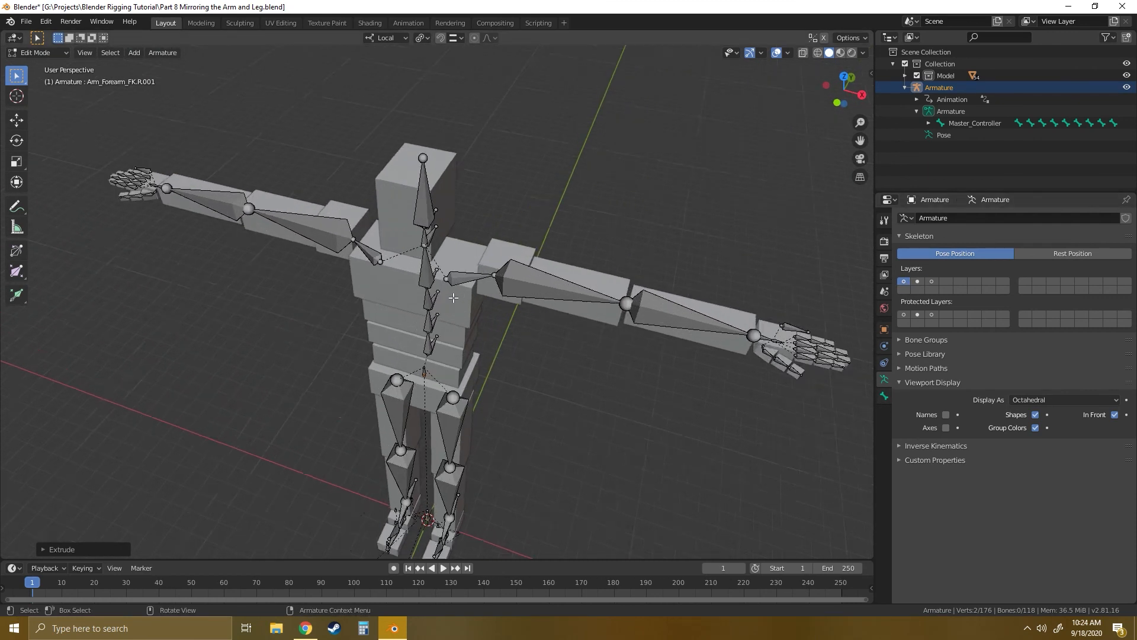
{"action": "left_click", "coordinate": [346, 300]}
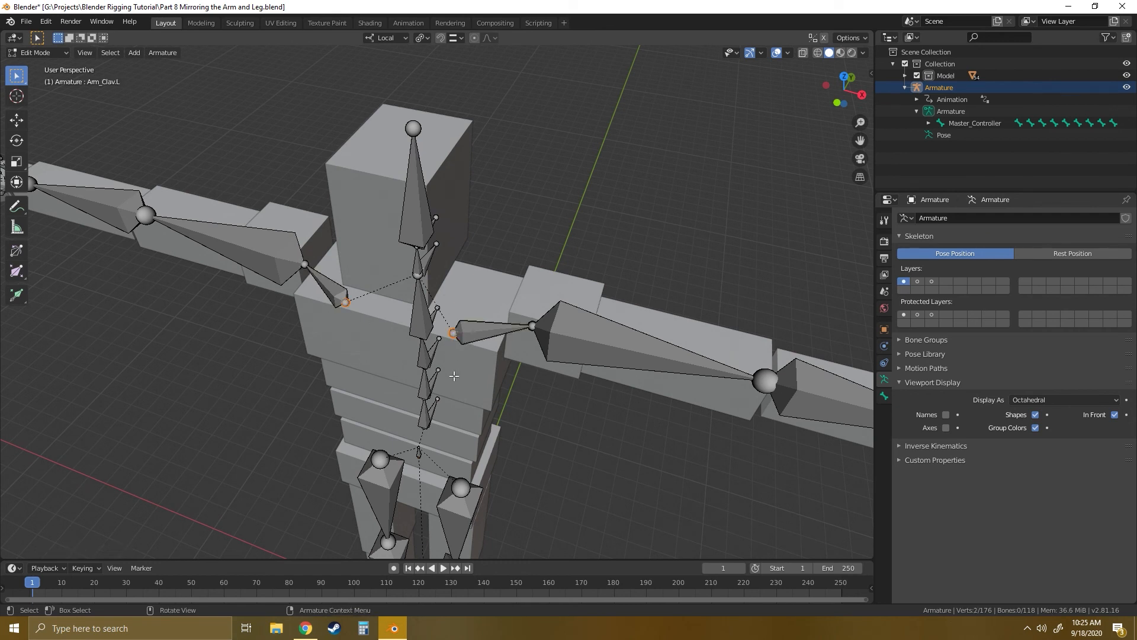
Try to extrude control bones about 0.95 m along negative local Y from both clavicle base joints, and undo the extrusion.
{"action": "key", "text": "e"}
{"action": "key", "text": "y"}
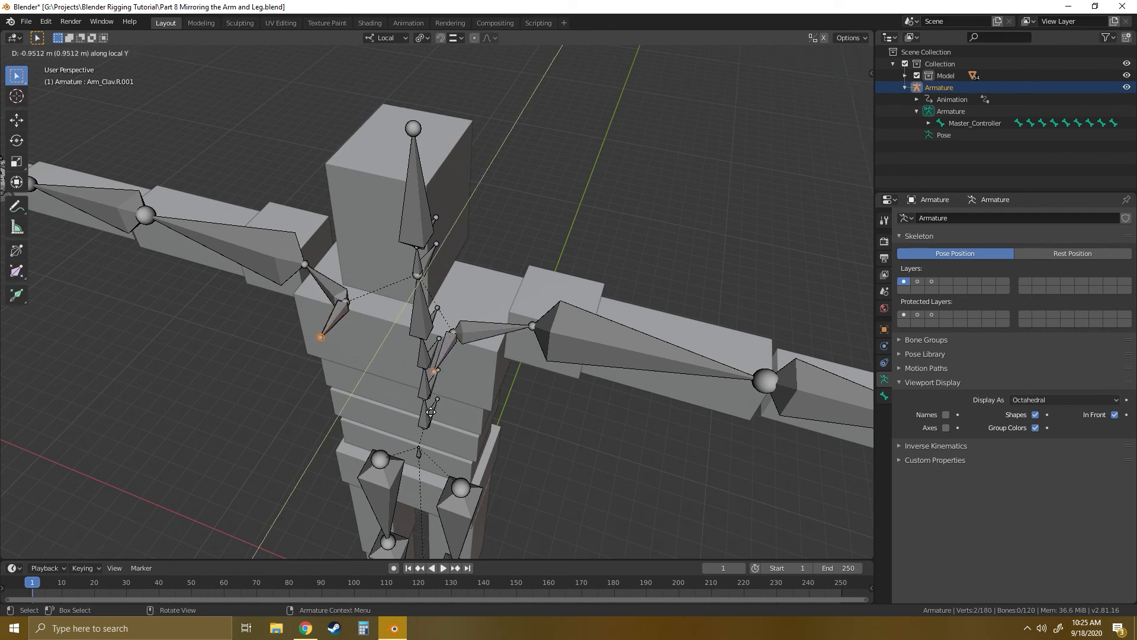
{"action": "left_click", "coordinate": [429, 413]}
{"action": "middle_click_drag", "start_coordinate": [601, 413], "coordinate": [510, 427]}
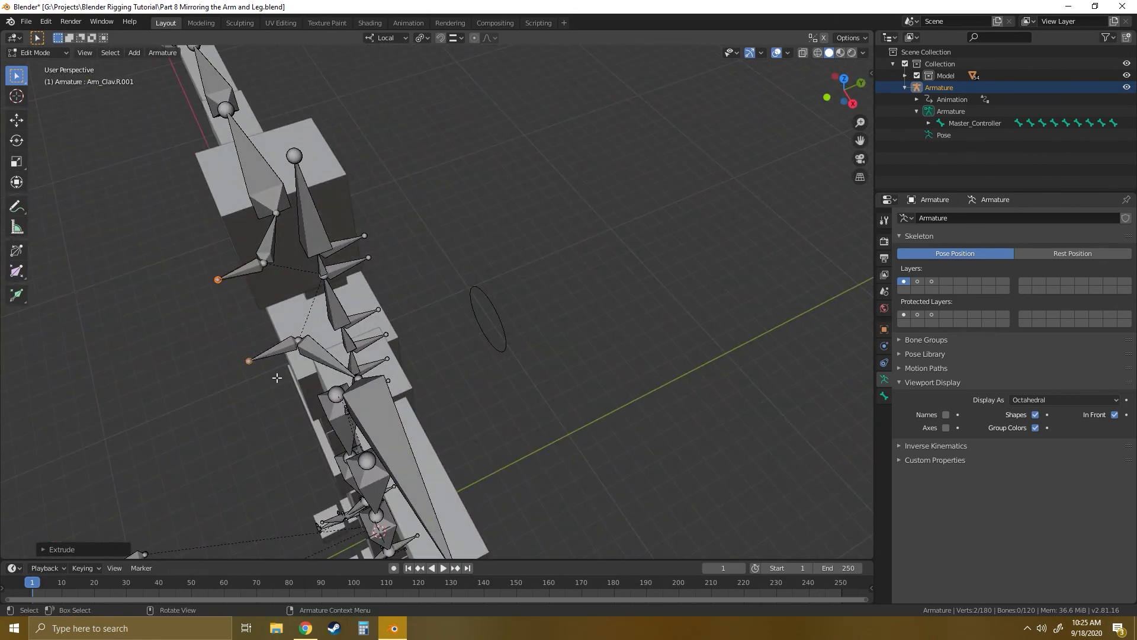
{"action": "key", "text": "ctrl+z"}
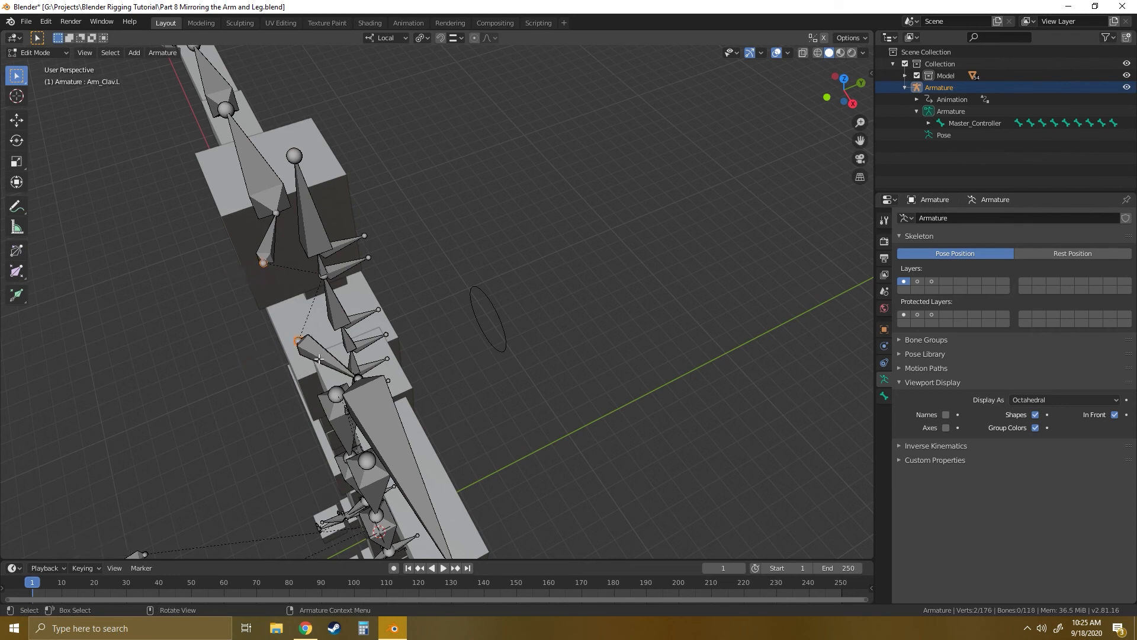
Extrude control bones about 1.04 m along positive local Y from the base joints of both clavicles.
{"action": "key", "text": "shift+e"}
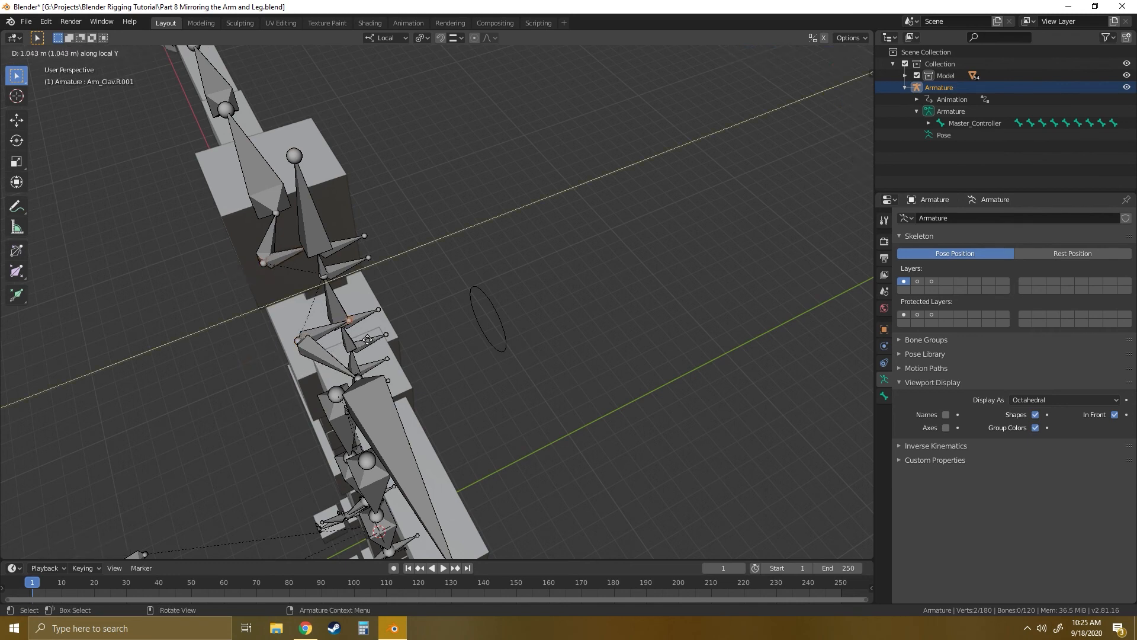
{"action": "left_click", "coordinate": [369, 340]}
{"action": "middle_click_drag", "start_coordinate": [508, 345], "coordinate": [398, 340]}
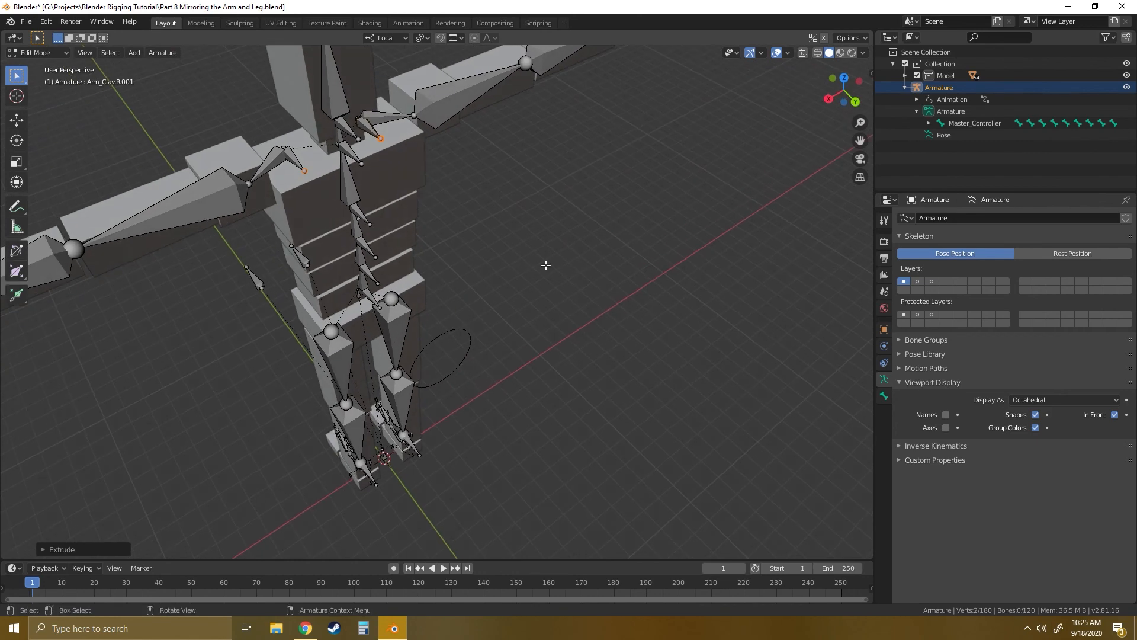
{"action": "left_click", "coordinate": [546, 264]}
{"action": "middle_click_drag", "start_coordinate": [413, 292], "coordinate": [470, 273], "text": "shift"}
Rename the control bone at the base of the lowest spine bone as Spine_1.Position and copy the name's suffix.
{"action": "left_click", "coordinate": [435, 240]}
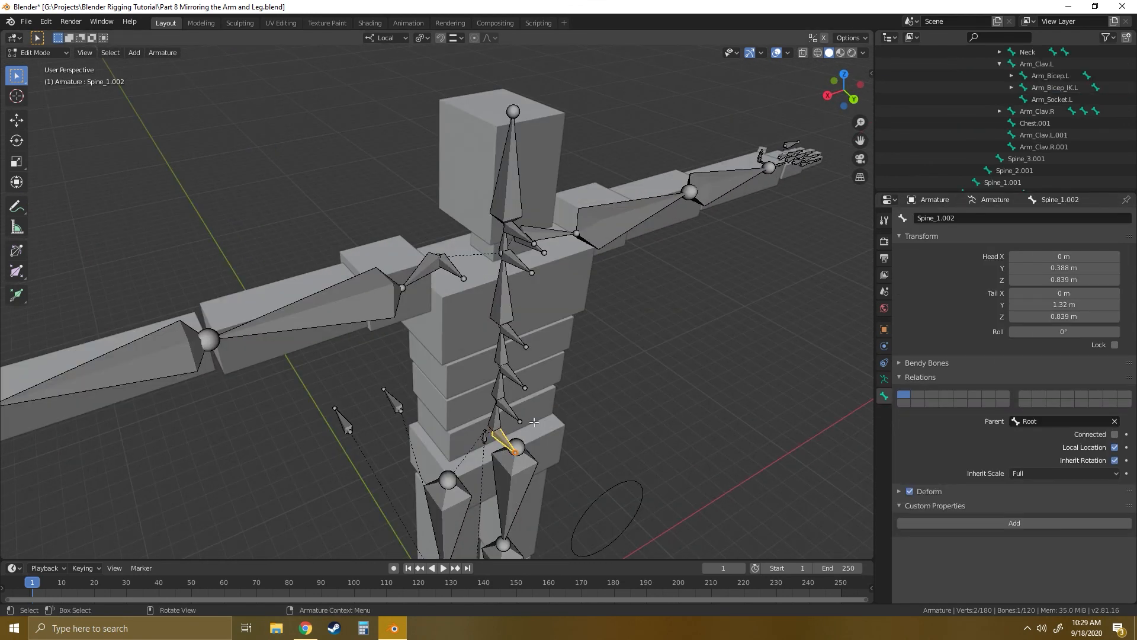
{"action": "middle_click_drag", "start_coordinate": [534, 422], "coordinate": [529, 368]}
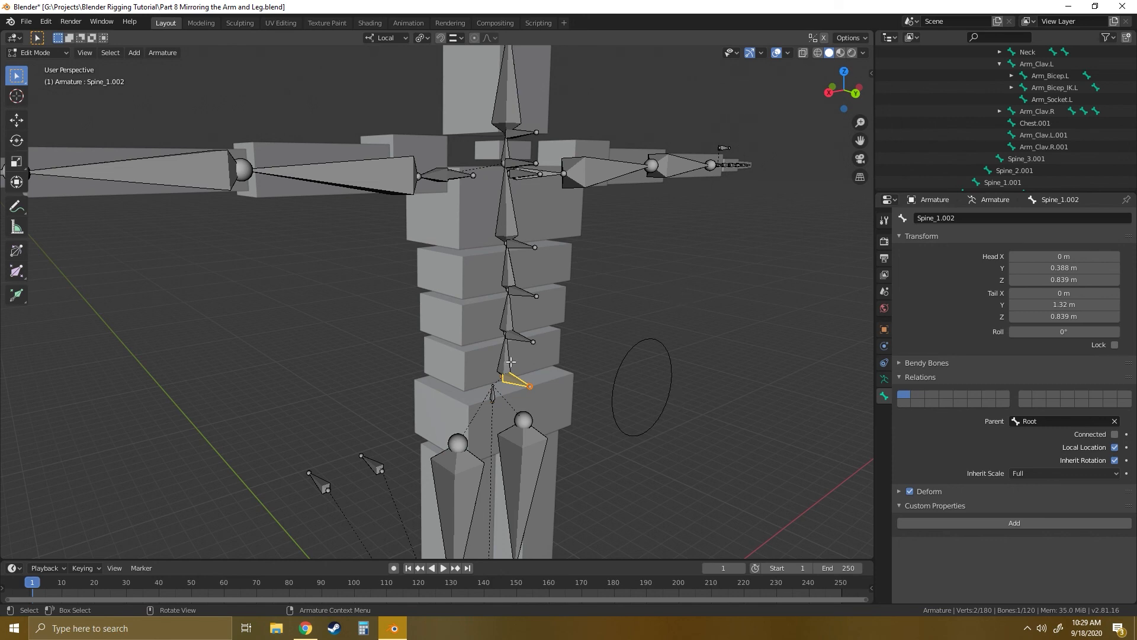
{"action": "middle_click_drag", "start_coordinate": [559, 364], "coordinate": [508, 371]}
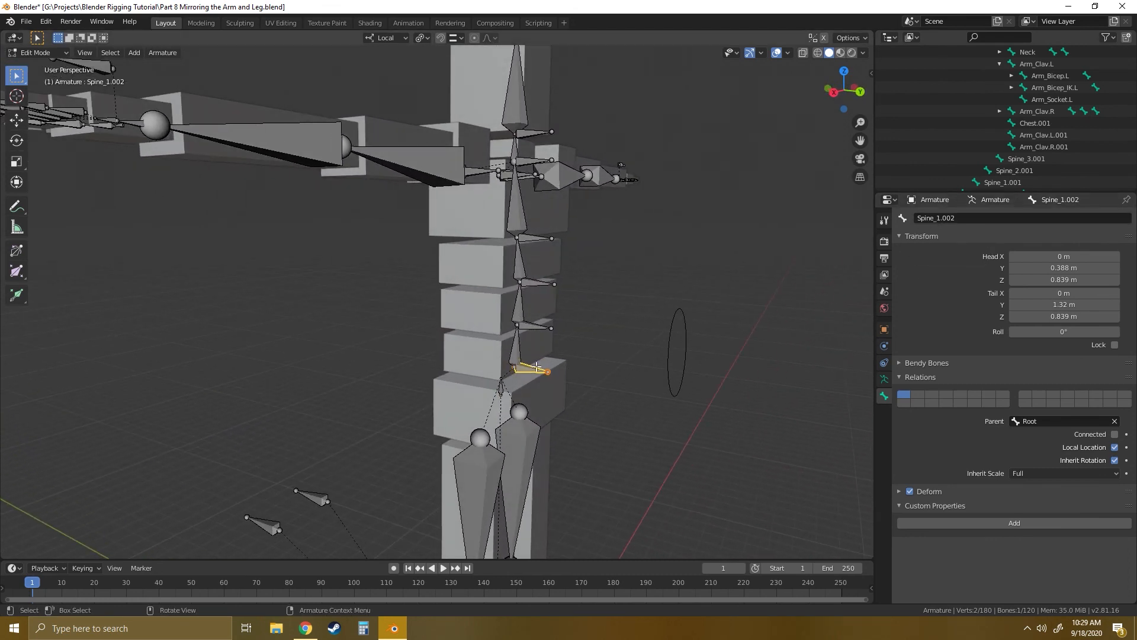
{"action": "left_click", "coordinate": [942, 221]}
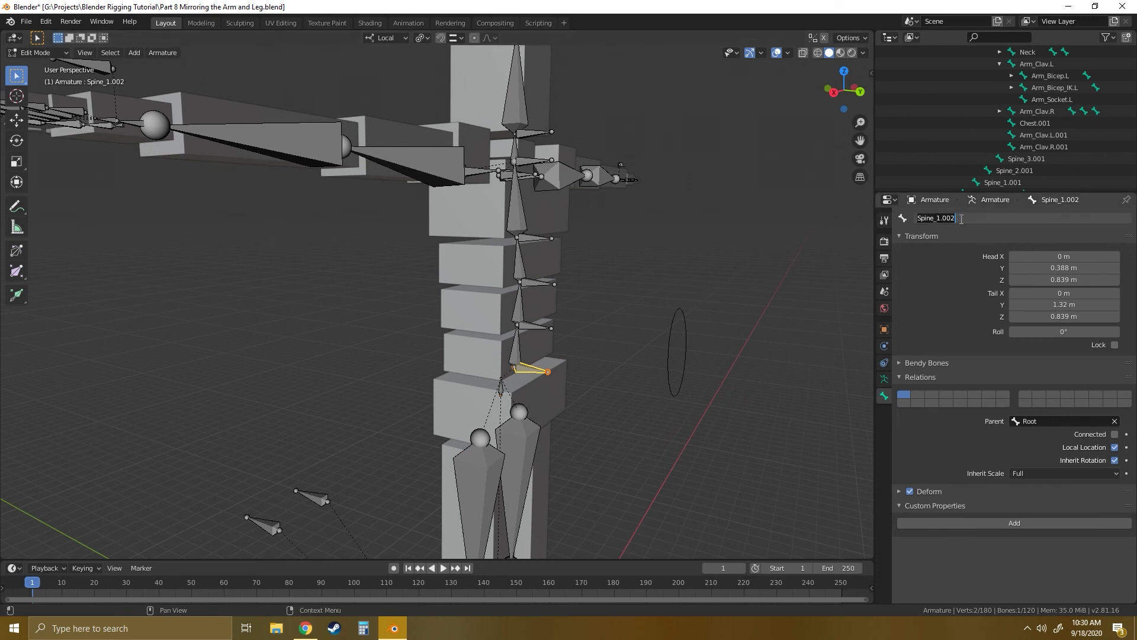
{"action": "left_click_drag", "start_coordinate": [959, 221], "coordinate": [944, 222]}
{"action": "type", "text": "Position"}
{"action": "left_click_drag", "start_coordinate": [979, 216], "coordinate": [947, 221]}
{"action": "key", "text": "ctrl+c"}
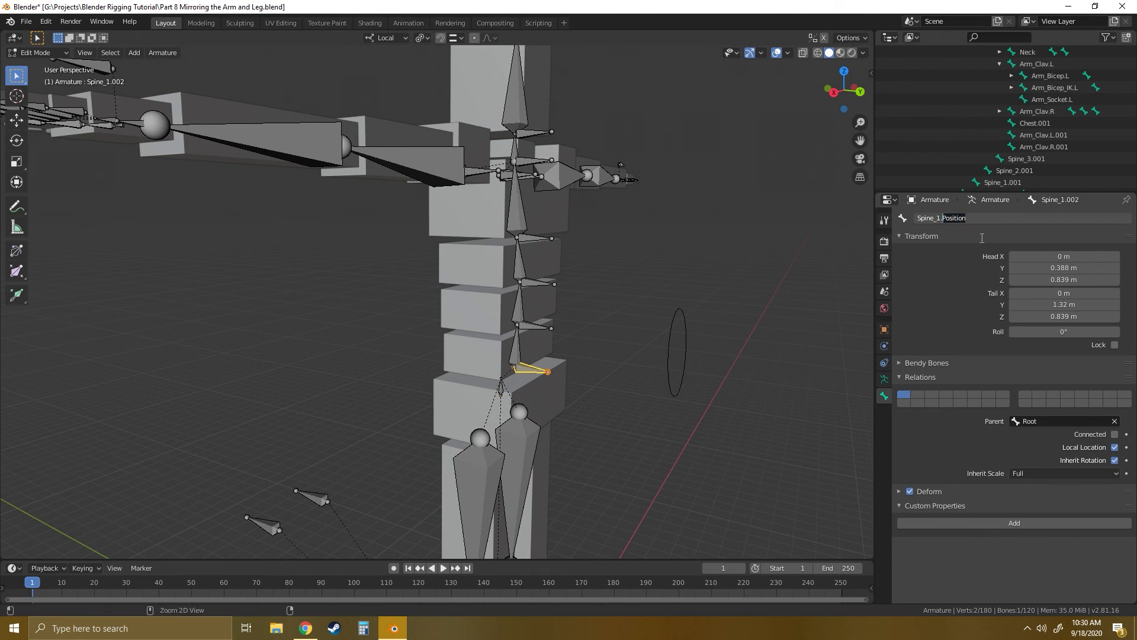
{"action": "left_click", "coordinate": [532, 328]}
Rename the control bone at the joint between the first and second spine bones as Spine_2.Position.
{"action": "left_click", "coordinate": [532, 327]}
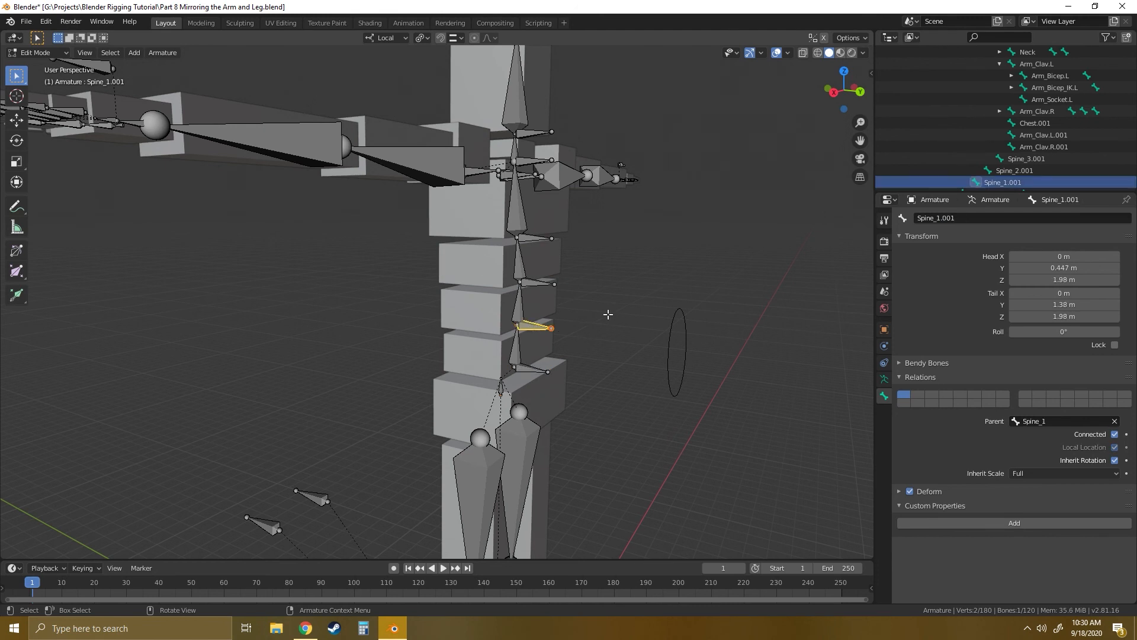
{"action": "left_click", "coordinate": [940, 221]}
{"action": "left_click_drag", "start_coordinate": [955, 220], "coordinate": [938, 219]}
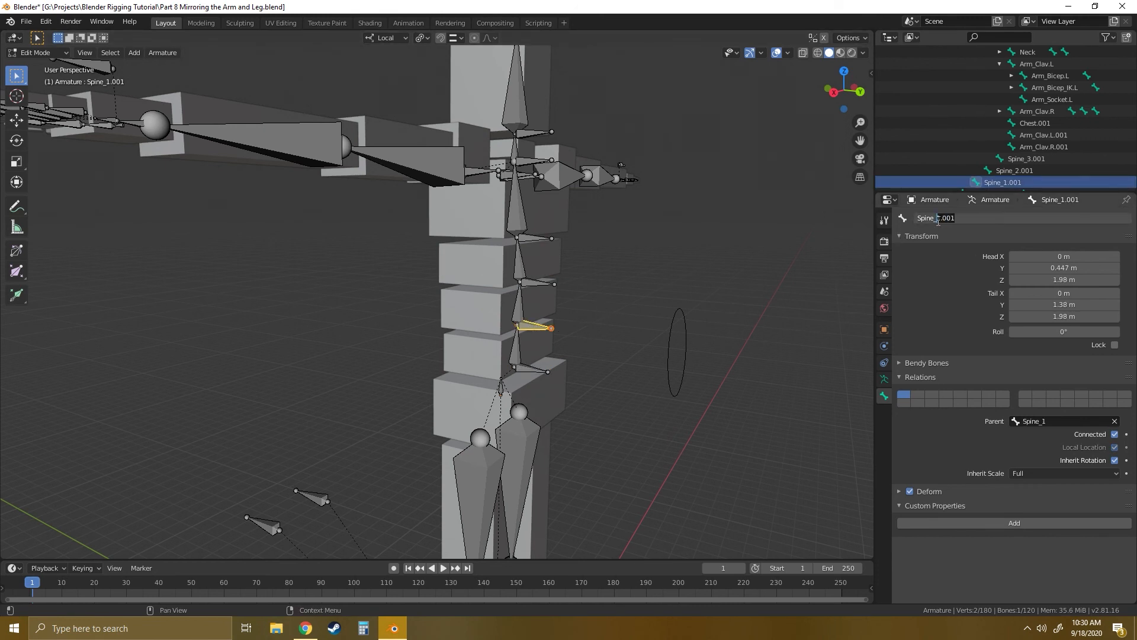
{"action": "type", "text": "2"}
{"action": "key", "text": "ctrl+v"}
{"action": "left_click_drag", "start_coordinate": [969, 220], "coordinate": [947, 220]}
Rename the control bone at the joint between the second and third spine bones as Spine_3.Position.
{"action": "left_click", "coordinate": [536, 283]}
{"action": "left_click", "coordinate": [942, 219]}
{"action": "left_click_drag", "start_coordinate": [956, 219], "coordinate": [941, 223]}
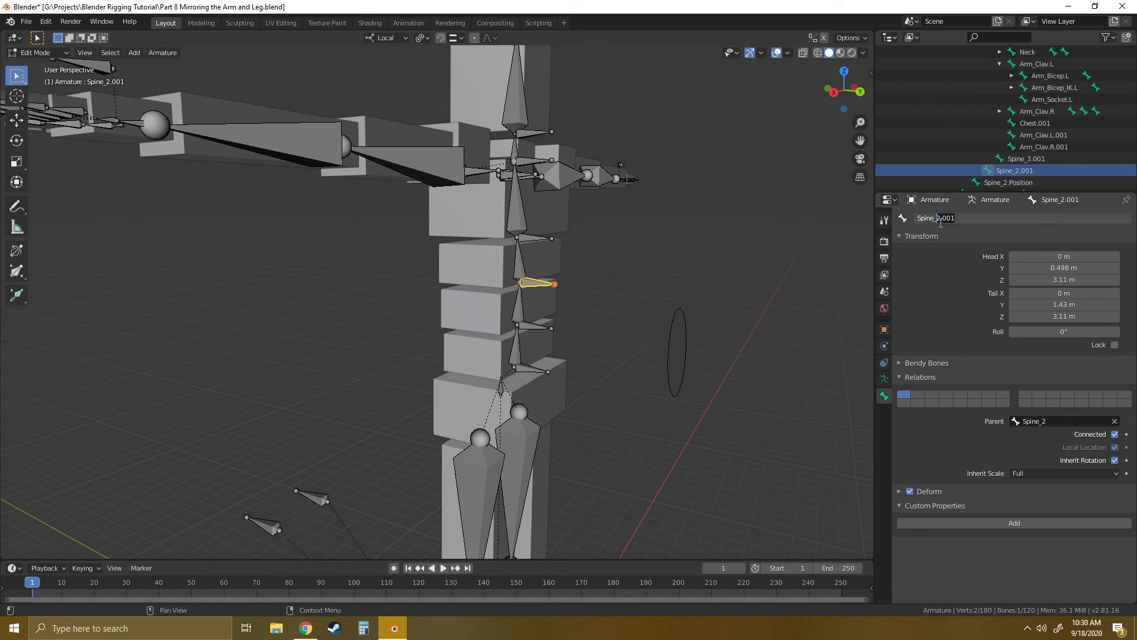
{"action": "type", "text": "3.Position"}
{"action": "key", "text": "Return"}
Rename the control bone at the base of the chest bone as Chest.Position.
{"action": "left_click", "coordinate": [537, 237]}
{"action": "left_click", "coordinate": [942, 219]}
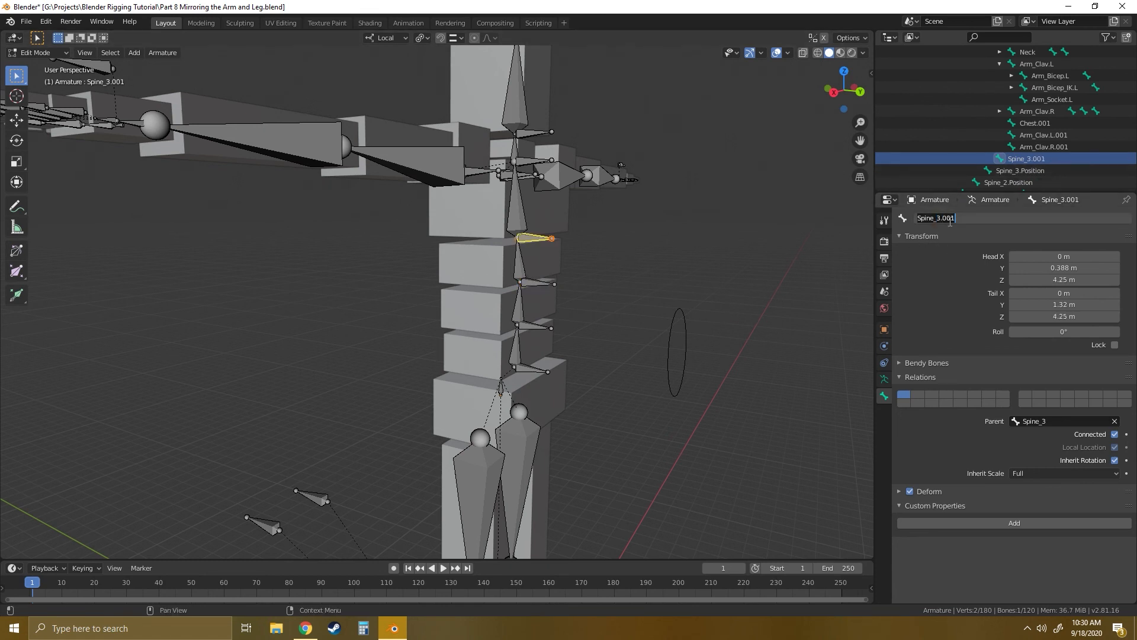
{"action": "left_click_drag", "start_coordinate": [955, 219], "coordinate": [937, 219]}
{"action": "left_click_drag", "start_coordinate": [925, 210], "coordinate": [813, 218]}
{"action": "type", "text": "Chest=."}
{"action": "key", "text": "BackSpace"}
{"action": "type", "text": "=.Position"}
{"action": "key", "text": "BackSpace"}
{"action": "left_click", "coordinate": [645, 244]}
{"action": "middle_click_drag", "start_coordinate": [641, 224], "coordinate": [612, 294], "text": "shift"}
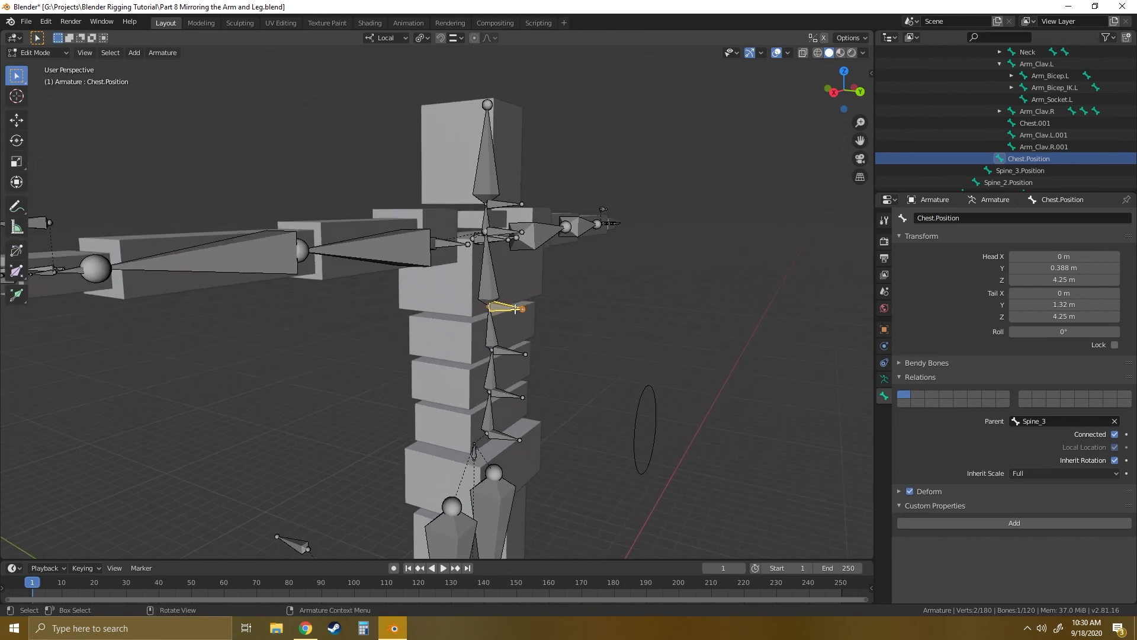
Rename the control bone at the base of the neck as Neck.Position.
{"action": "left_click", "coordinate": [549, 290]}
{"action": "left_click", "coordinate": [495, 231]}
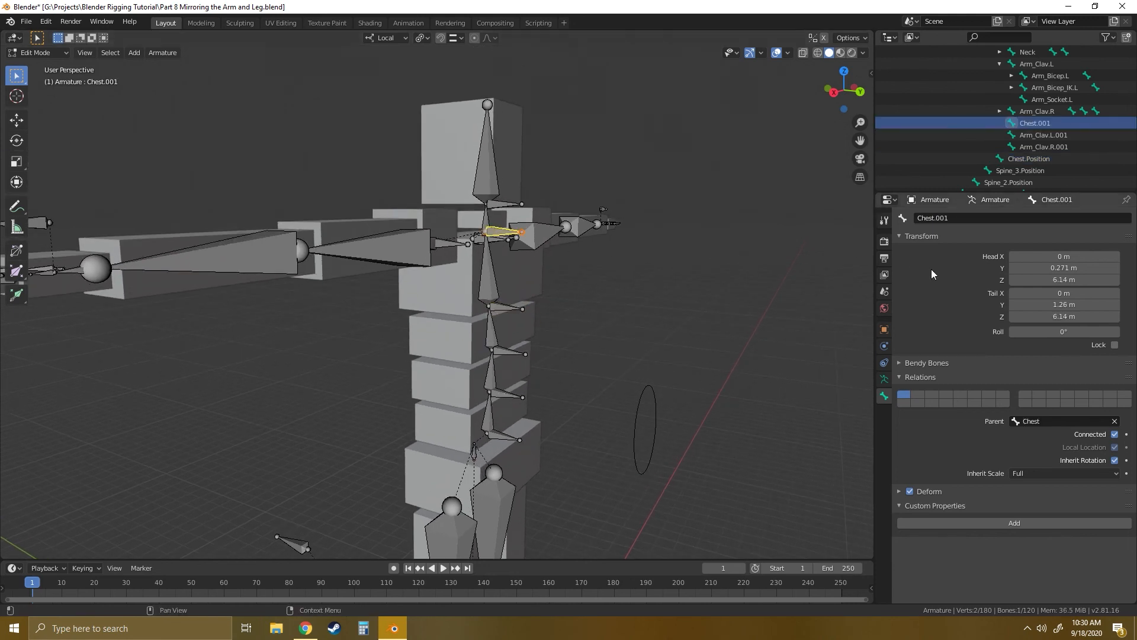
{"action": "left_click", "coordinate": [950, 218]}
{"action": "type", "text": "Nec"}
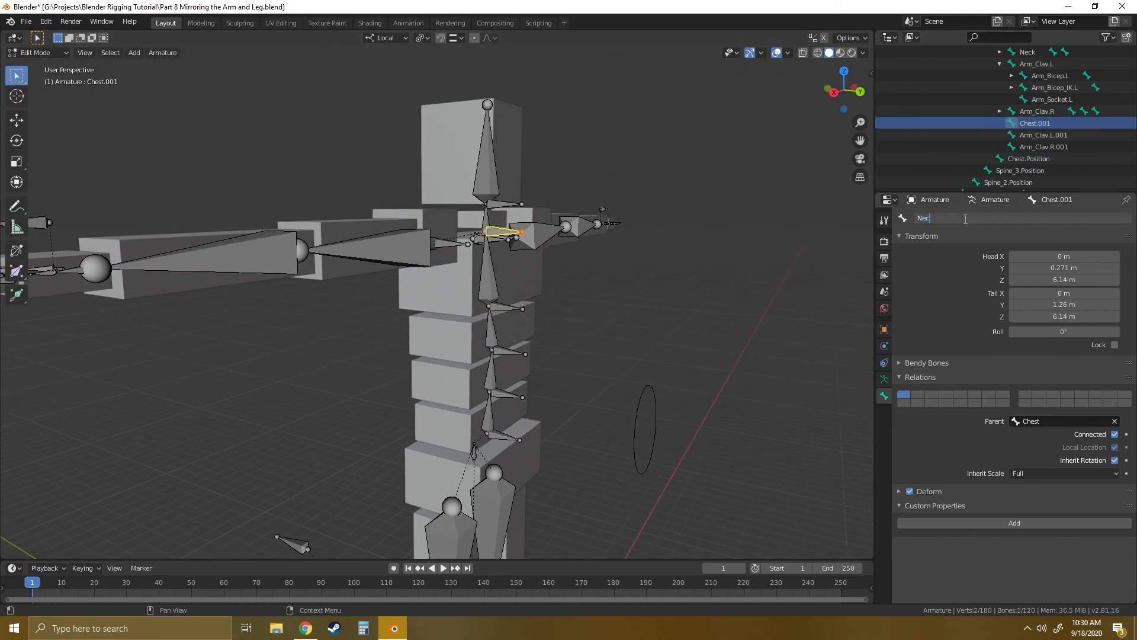
{"action": "type", "text": "k.Position"}
{"action": "key", "text": "Return"}
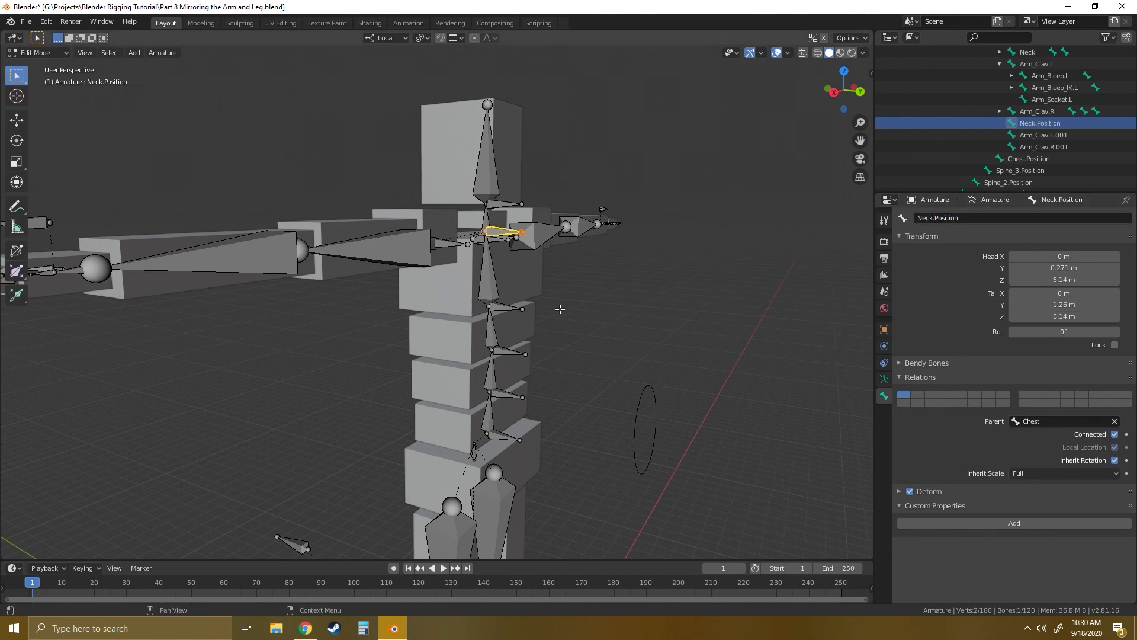
Rename the control bone at the base of the head as Head.Position.
{"action": "left_click", "coordinate": [501, 203]}
{"action": "left_click", "coordinate": [942, 218]}
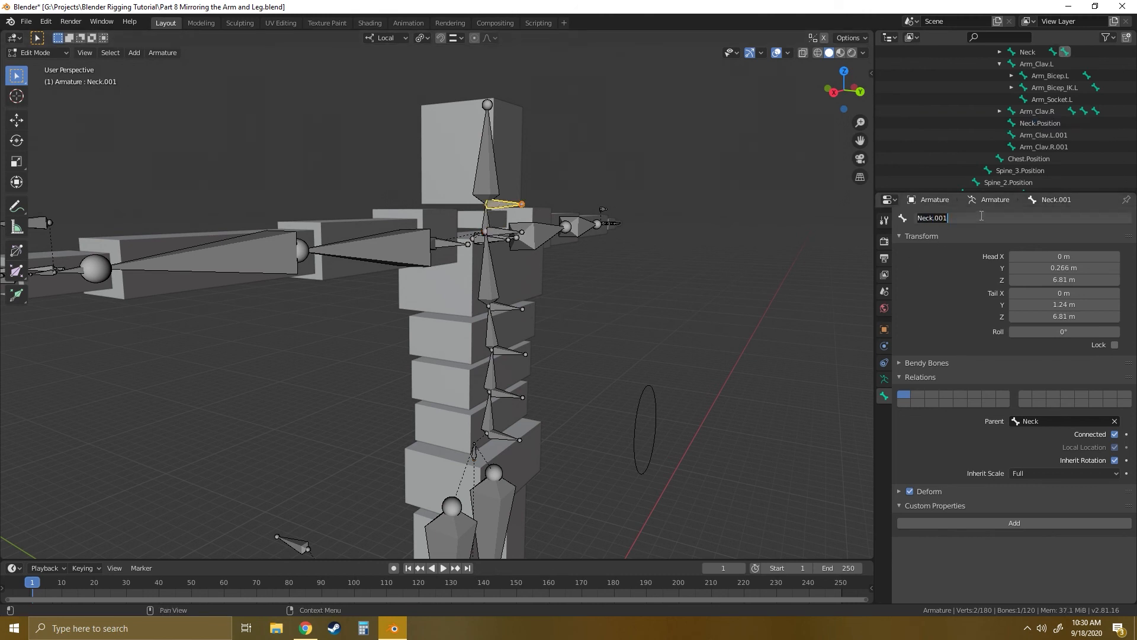
{"action": "type", "text": "Head.Position"}
{"action": "key", "text": "Return"}
Rename the control bone at the base of the left clavicle as Arm_Clav.L.Position.
{"action": "middle_click_drag", "start_coordinate": [655, 263], "coordinate": [490, 309]}
{"action": "left_click", "coordinate": [451, 294]}
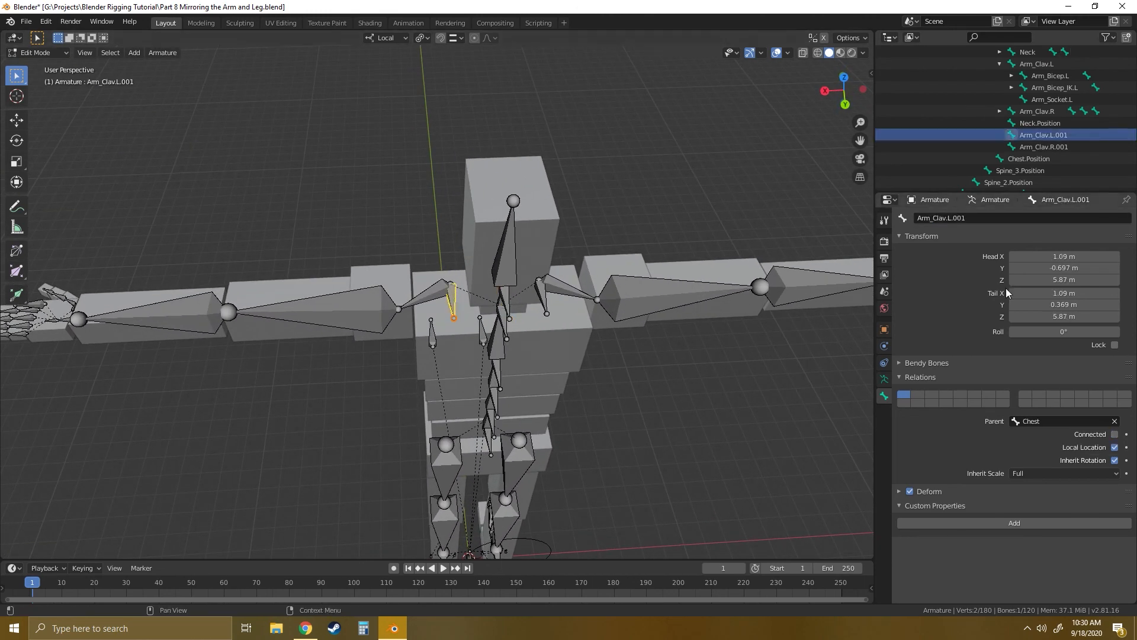
{"action": "left_click", "coordinate": [952, 219]}
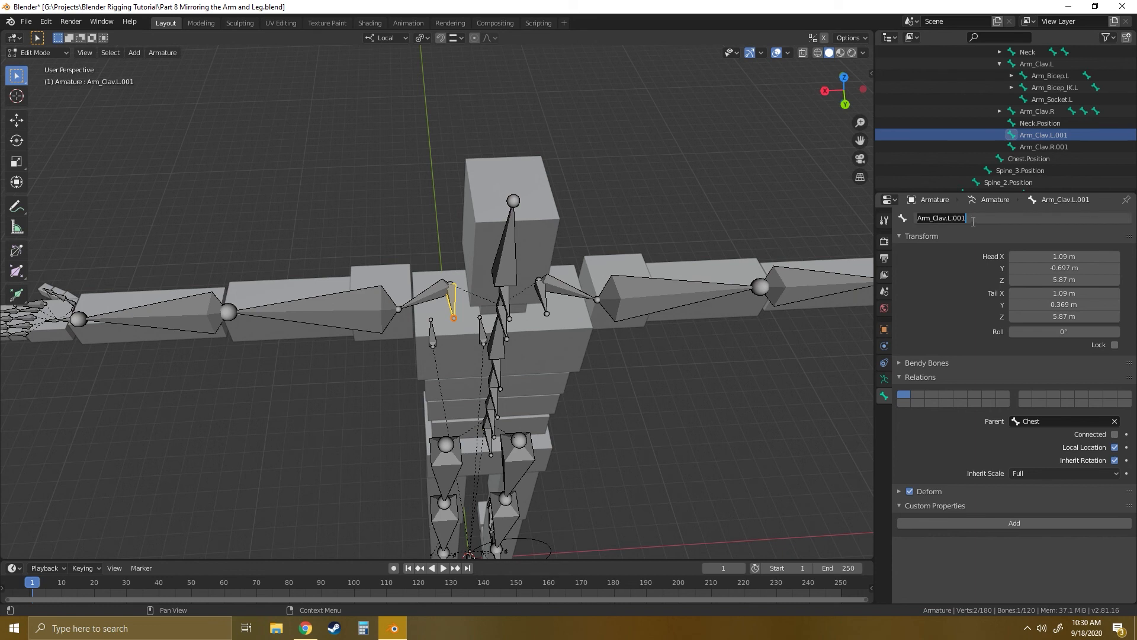
{"action": "left_click_drag", "start_coordinate": [973, 221], "coordinate": [961, 219]}
{"action": "type", "text": "Position"}
{"action": "key", "text": "Return"}
Rename the control bone at the base of the right clavicle as Arm_Clav.R.Position.
{"action": "left_click", "coordinate": [542, 299]}
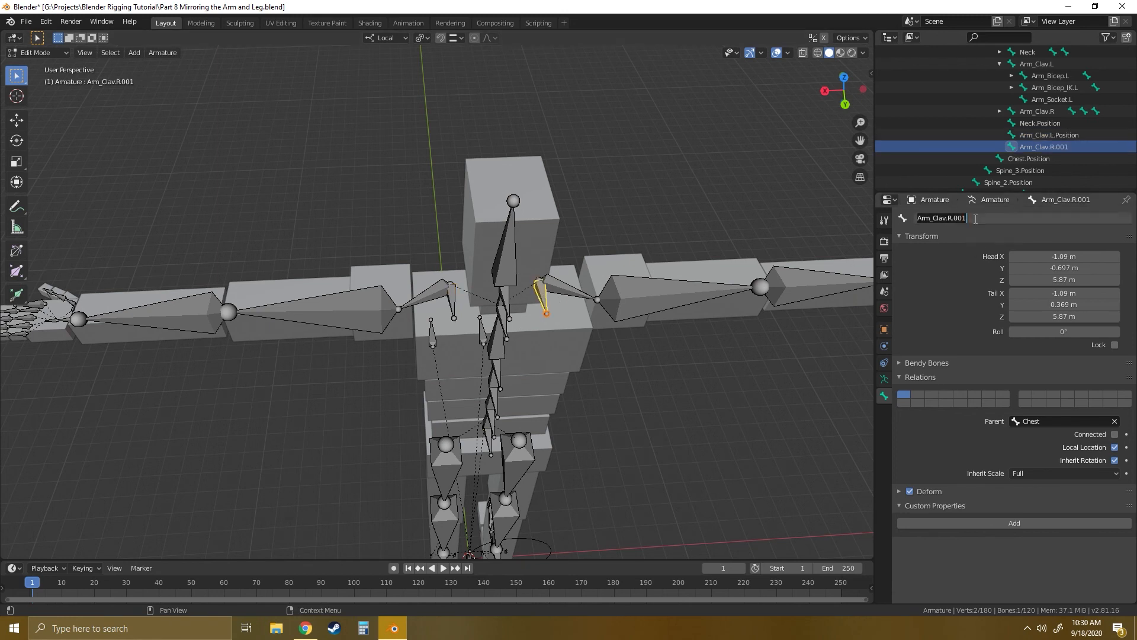
{"action": "left_click_drag", "start_coordinate": [964, 218], "coordinate": [954, 219]}
{"action": "type", "text": "Position"}
{"action": "key", "text": "Return"}
Show only the armature's second bone layer with the FK arm bones, and clear the bone selection.
{"action": "left_click", "coordinate": [884, 379]}
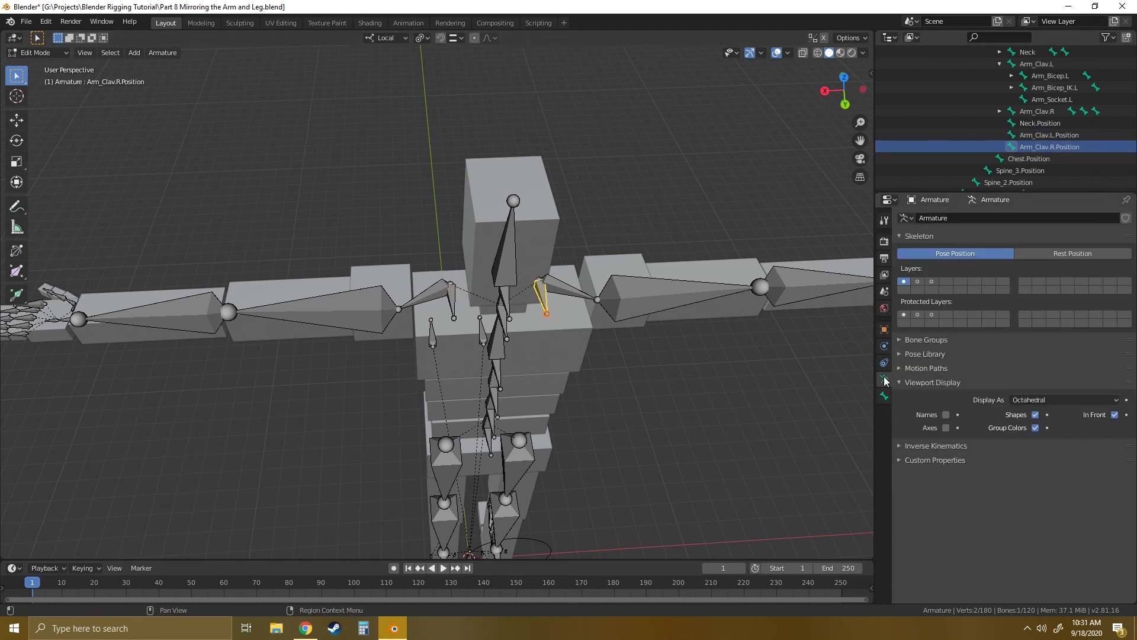
{"action": "left_click", "coordinate": [917, 282]}
{"action": "left_click", "coordinate": [718, 381]}
{"action": "middle_click_drag", "start_coordinate": [719, 381], "coordinate": [439, 357]}
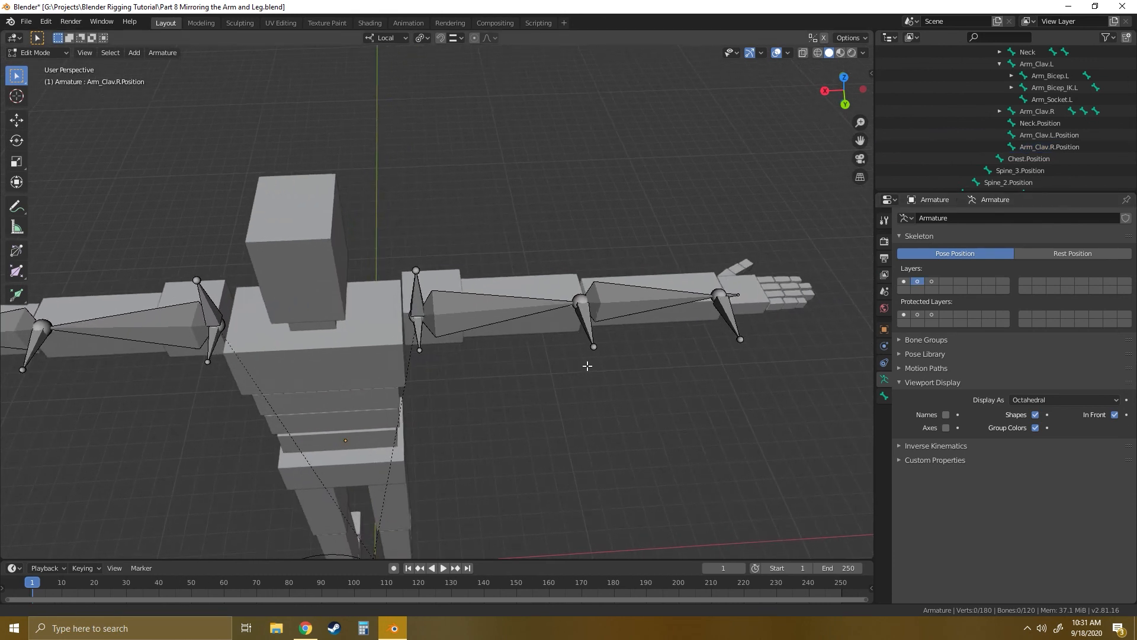
Replace the number suffix in the name of the control bone at the base of the right FK bicep.
{"action": "left_click", "coordinate": [417, 330]}
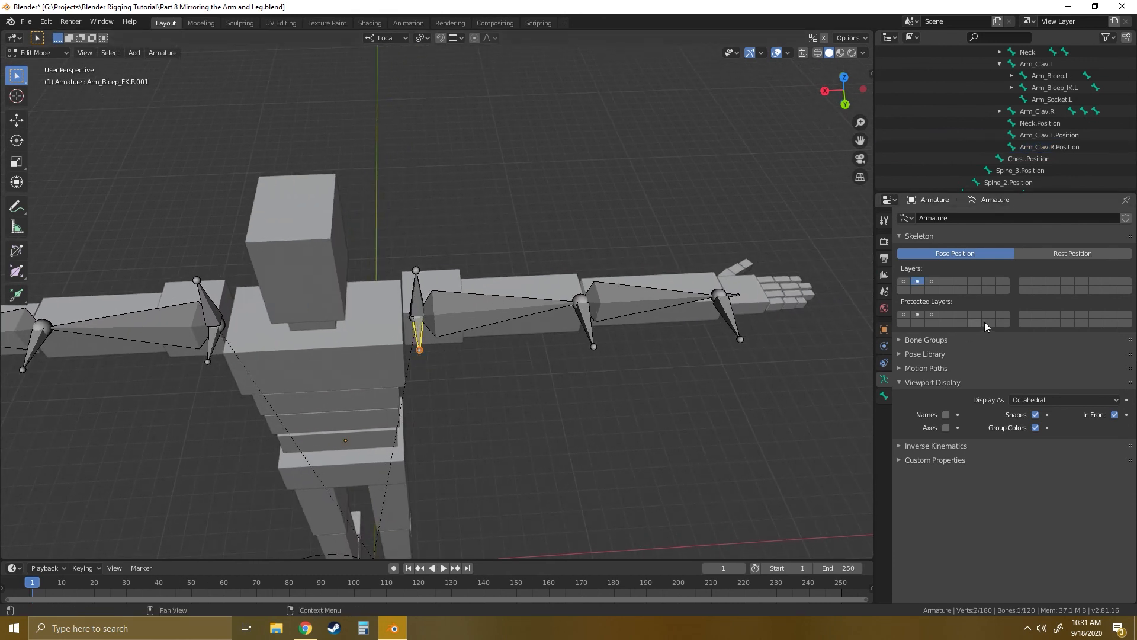
{"action": "left_click", "coordinate": [885, 396]}
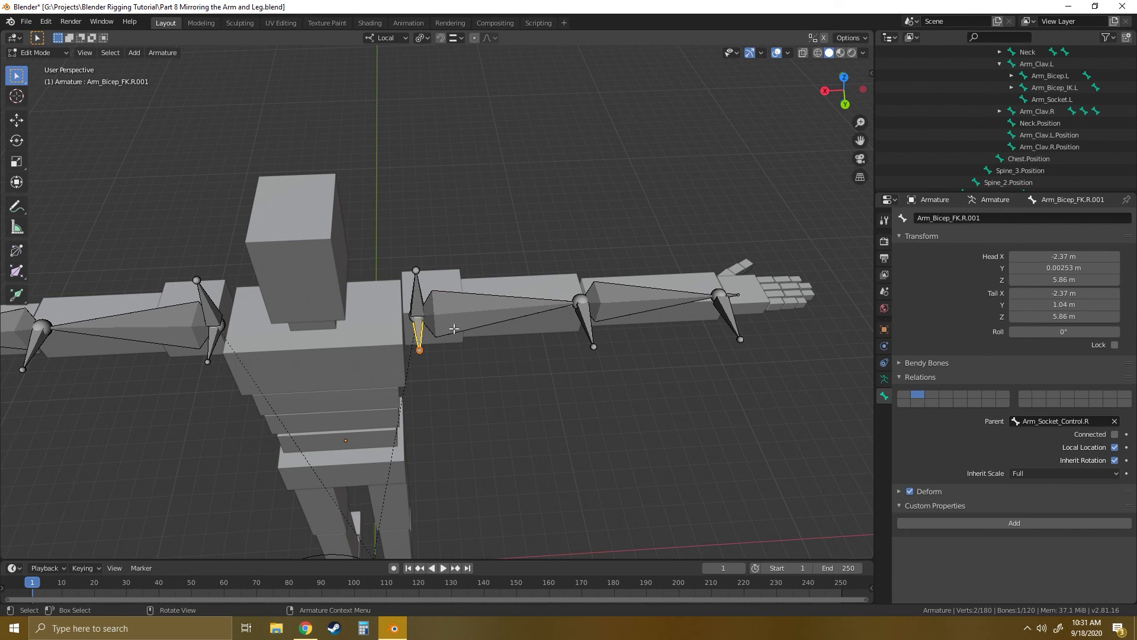
{"action": "left_click", "coordinate": [993, 219]}
{"action": "double_click", "coordinate": [972, 218]}
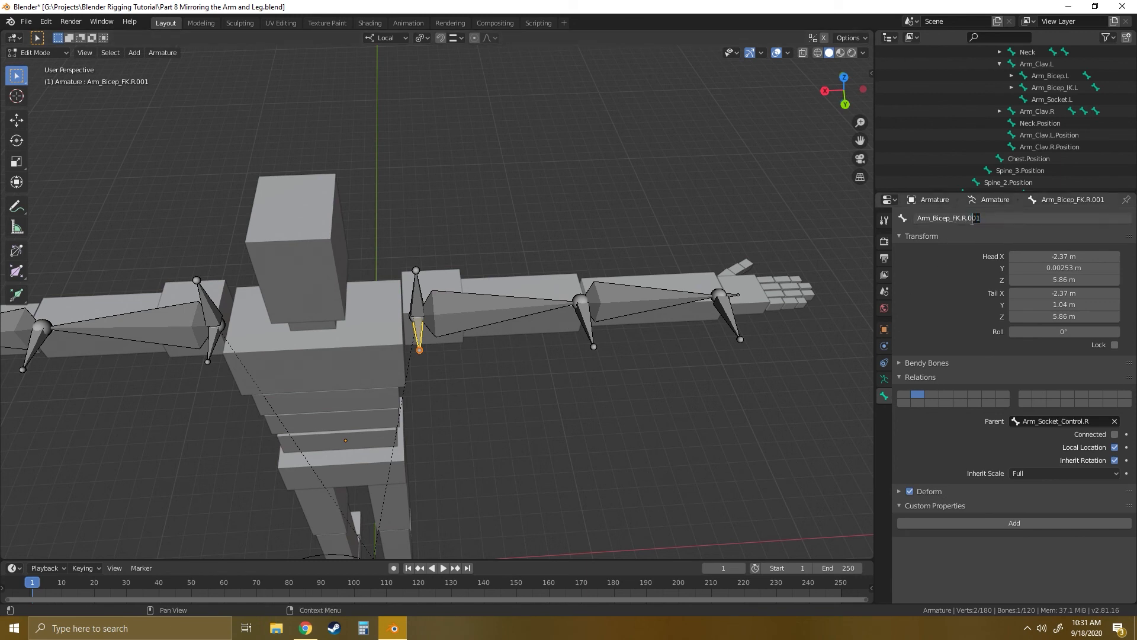
{"action": "key", "text": "Escape"}
Rename the control bone at the right FK elbow as Arm_Forearm_FK.R.Position.
{"action": "left_click", "coordinate": [595, 320]}
{"action": "left_click", "coordinate": [993, 219]}
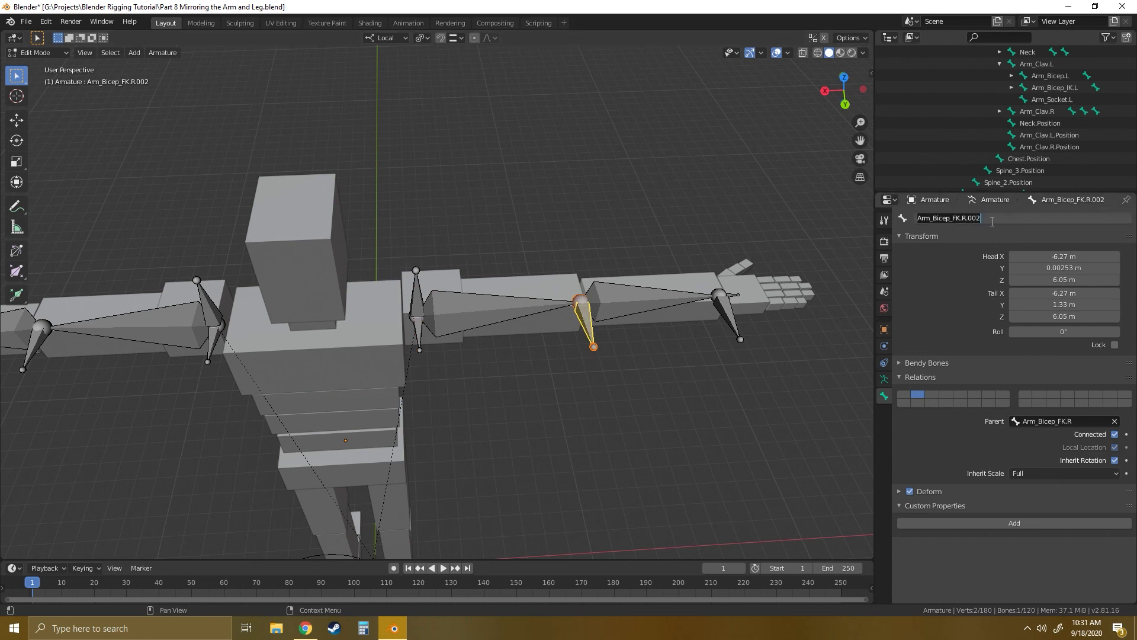
{"action": "left_click", "coordinate": [961, 218]}
{"action": "left_click", "coordinate": [937, 214]}
{"action": "key", "text": "Delete"}
{"action": "type", "text": "E"}
{"action": "left_click_drag", "start_coordinate": [934, 218], "coordinate": [951, 219]}
{"action": "type", "text": "Forearm"}
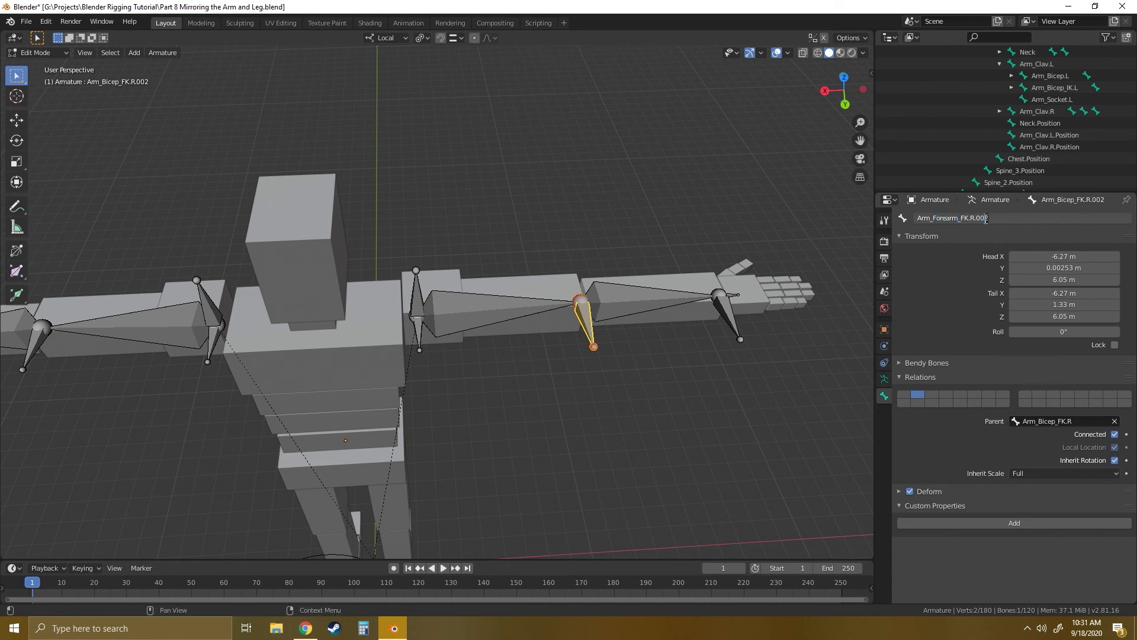
{"action": "left_click_drag", "start_coordinate": [985, 219], "coordinate": [980, 220]}
{"action": "type", "text": "Position"}
{"action": "left_click", "coordinate": [702, 370]}
Rename the control bone at the right FK wrist as Arm_Wrist_FK.R.Position.
{"action": "left_click", "coordinate": [725, 314]}
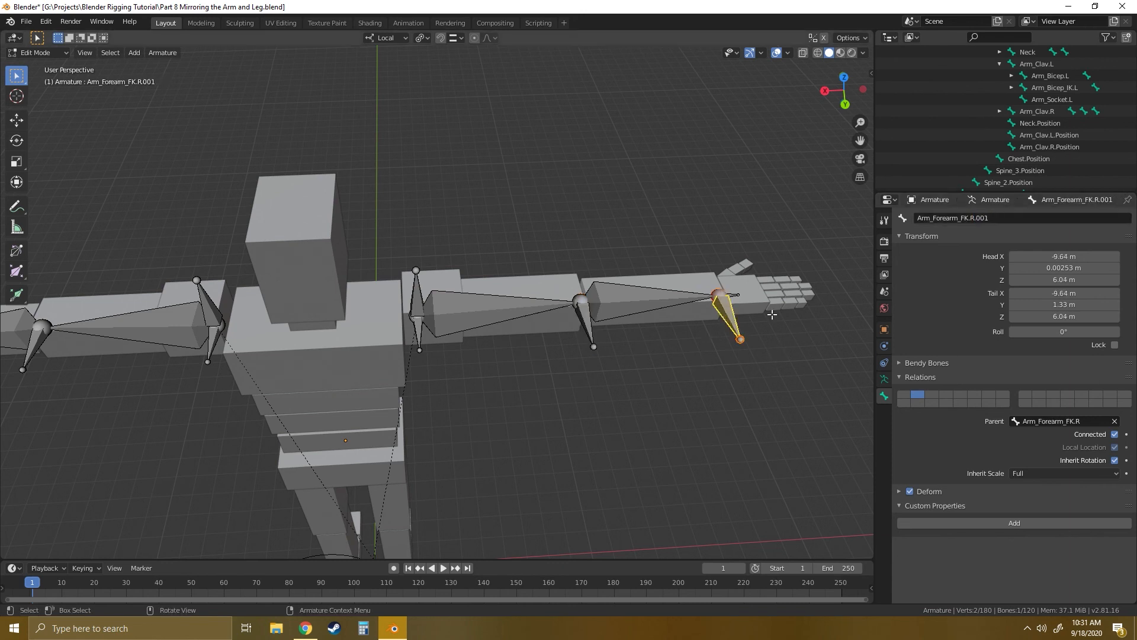
{"action": "left_click", "coordinate": [937, 218]}
{"action": "left_click_drag", "start_coordinate": [933, 218], "coordinate": [952, 223]}
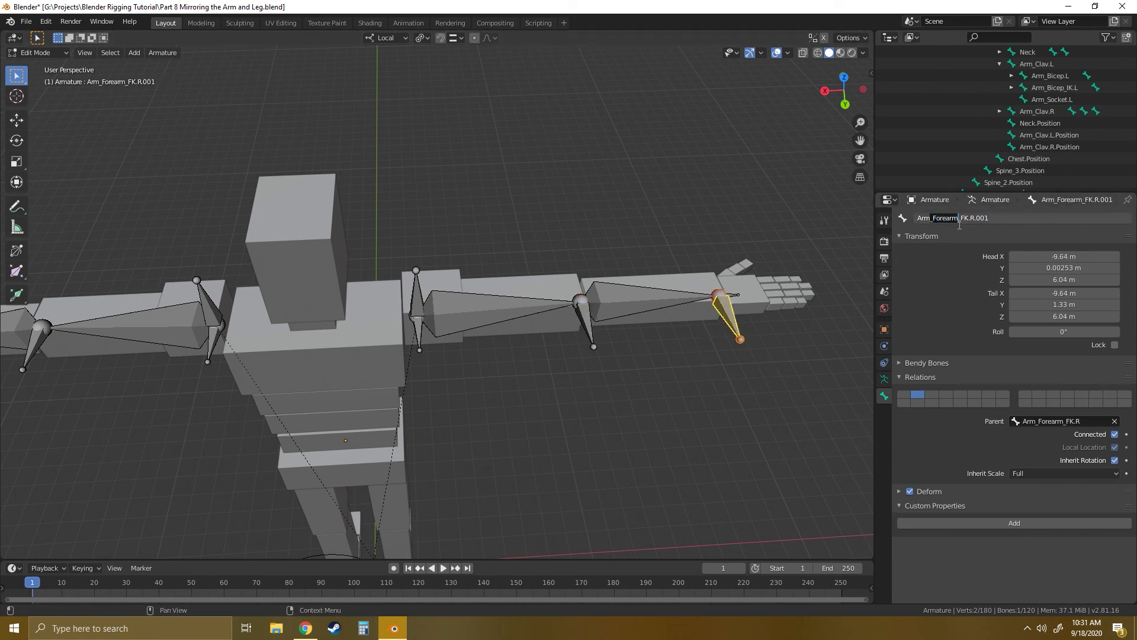
{"action": "type", "text": "Wrist"}
{"action": "left_click_drag", "start_coordinate": [986, 220], "coordinate": [968, 219]}
{"action": "type", "text": "Position"}
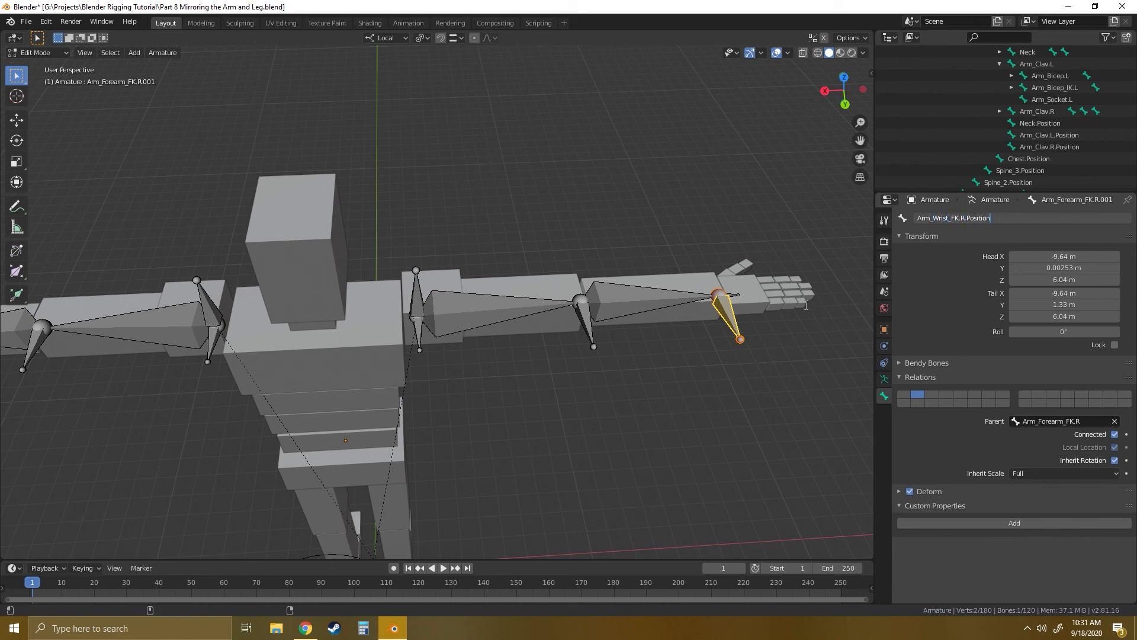
{"action": "key", "text": "Return"}
Rename the control bone at the base of the left FK bicep as Arm_Bicep_FK.L.Position.
{"action": "middle_click_drag", "start_coordinate": [554, 355], "coordinate": [644, 348]}
{"action": "left_click", "coordinate": [645, 348]}
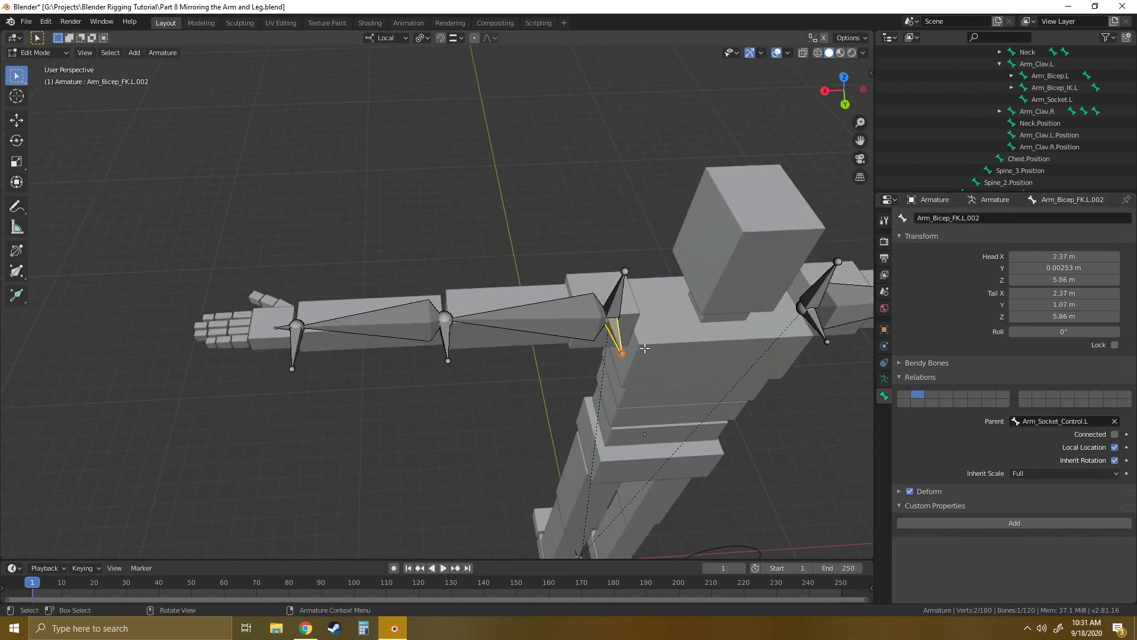
{"action": "left_click", "coordinate": [986, 222]}
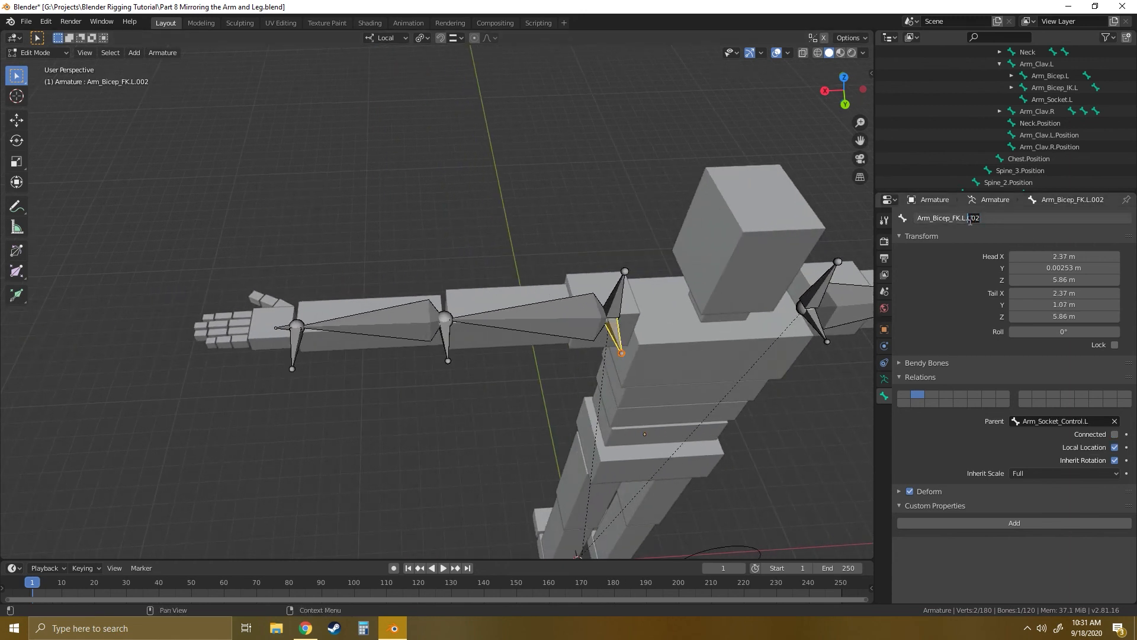
{"action": "type", "text": "Position"}
{"action": "key", "text": "Return"}
Rename the control bone at the left FK elbow as Arm_Forearm_FK.L.Position.
{"action": "left_click", "coordinate": [446, 343]}
{"action": "left_click", "coordinate": [943, 222]}
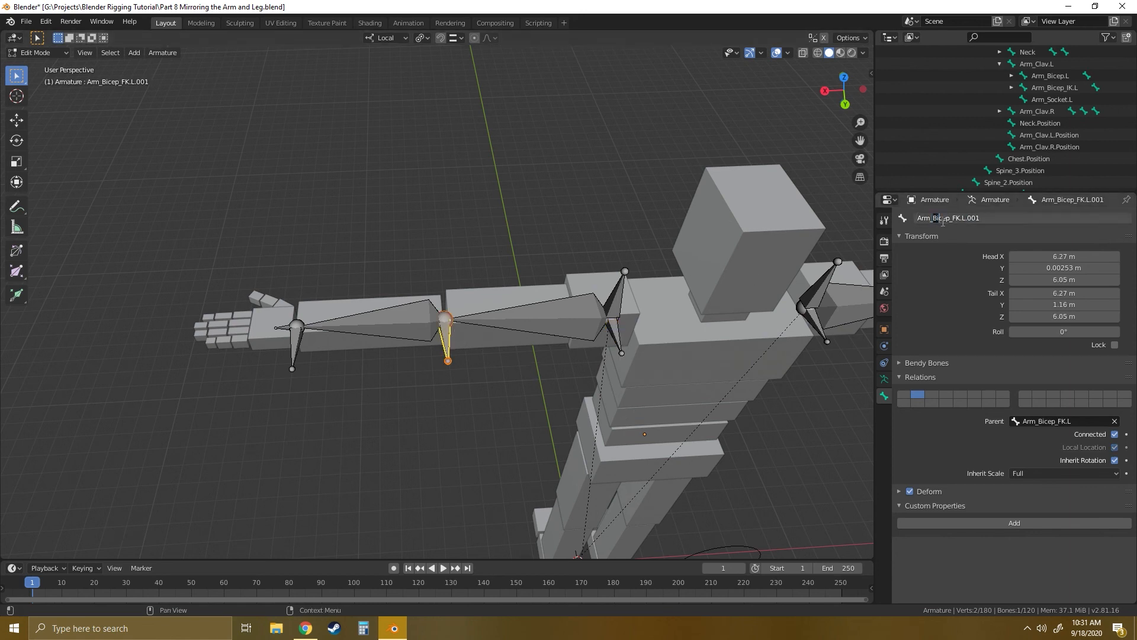
{"action": "key", "text": "Right"}
{"action": "left_click_drag", "start_coordinate": [950, 223], "coordinate": [940, 223]}
{"action": "type", "text": "Forearm"}
{"action": "left_click_drag", "start_coordinate": [992, 219], "coordinate": [977, 219]}
{"action": "type", "text": "Position"}
Rename the control bone at the left FK wrist as Arm_Wrist_FK.L.Position.
{"action": "left_click", "coordinate": [296, 347]}
{"action": "left_click", "coordinate": [934, 218]}
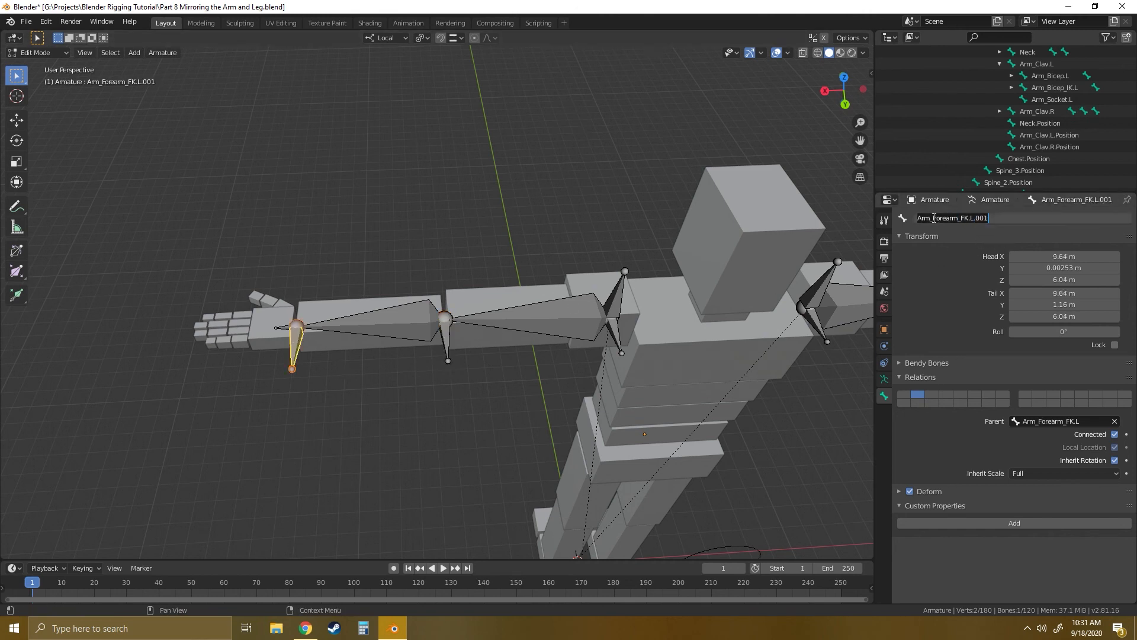
{"action": "left_click_drag", "start_coordinate": [933, 218], "coordinate": [948, 219]}
{"action": "type", "text": "Wrist"}
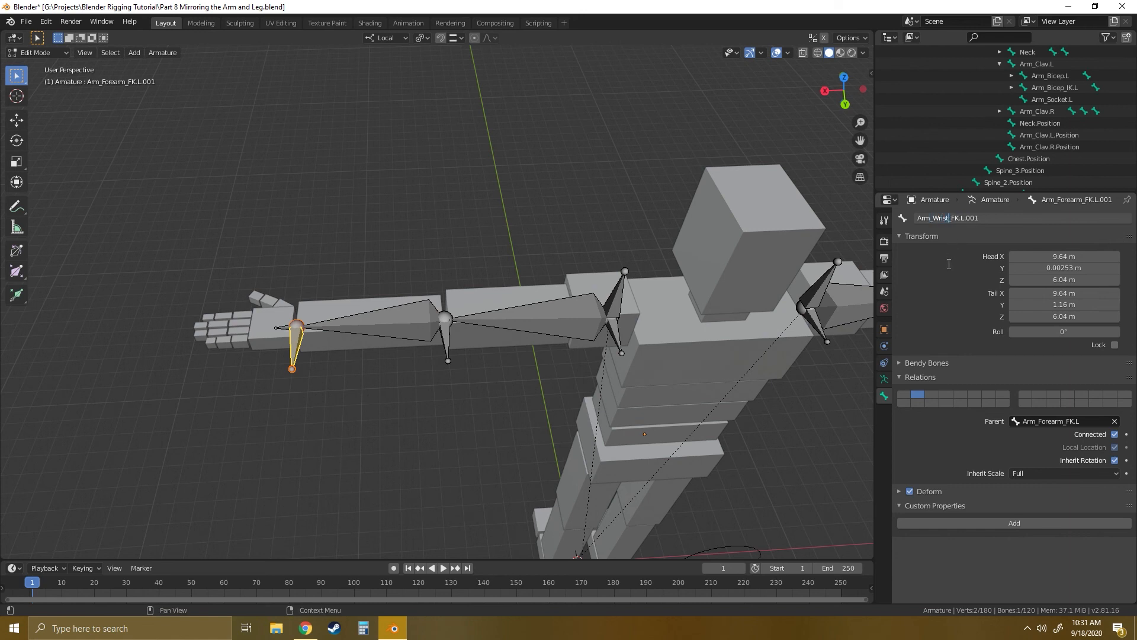
{"action": "left_click_drag", "start_coordinate": [981, 219], "coordinate": [967, 219]}
{"action": "type", "text": "Position"}
{"action": "key", "text": "Return"}
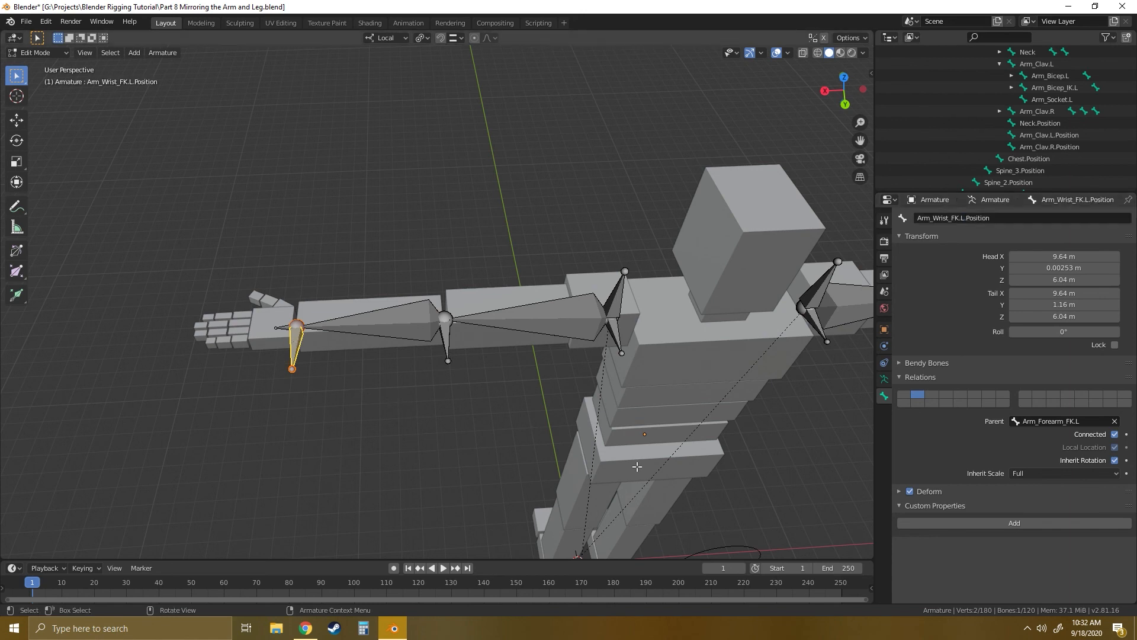
Turn off Deform for the control bones along the spine, from Head.Position down to Spine_1.Position.
{"action": "left_click", "coordinate": [447, 341]}
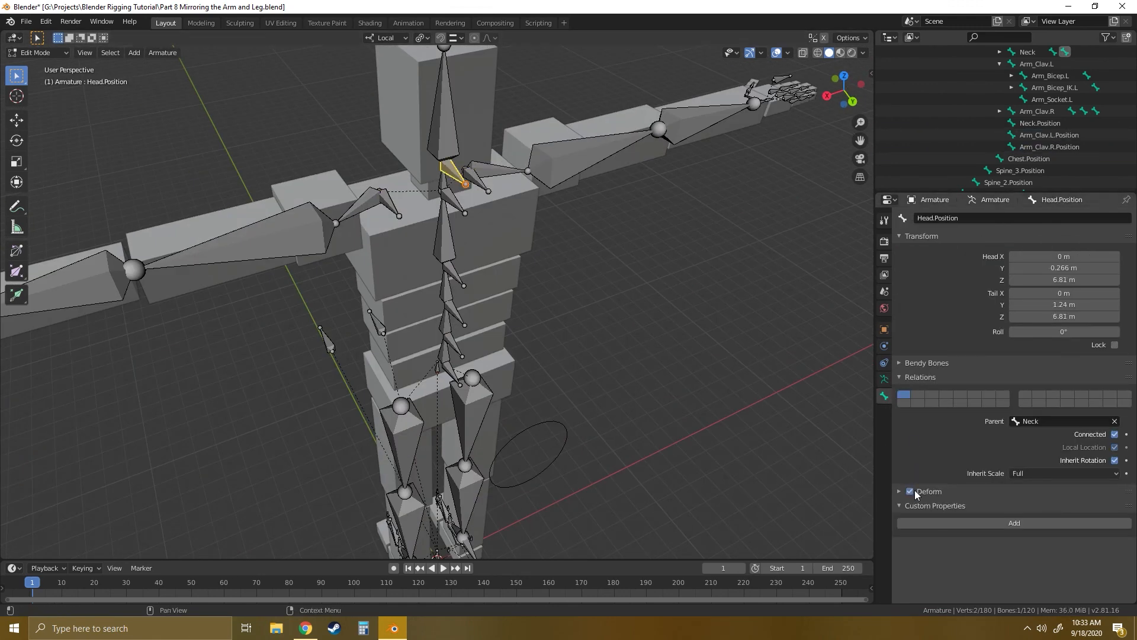
{"action": "key", "text": "bracketleft"}
{"action": "key", "text": "bracketleft"}
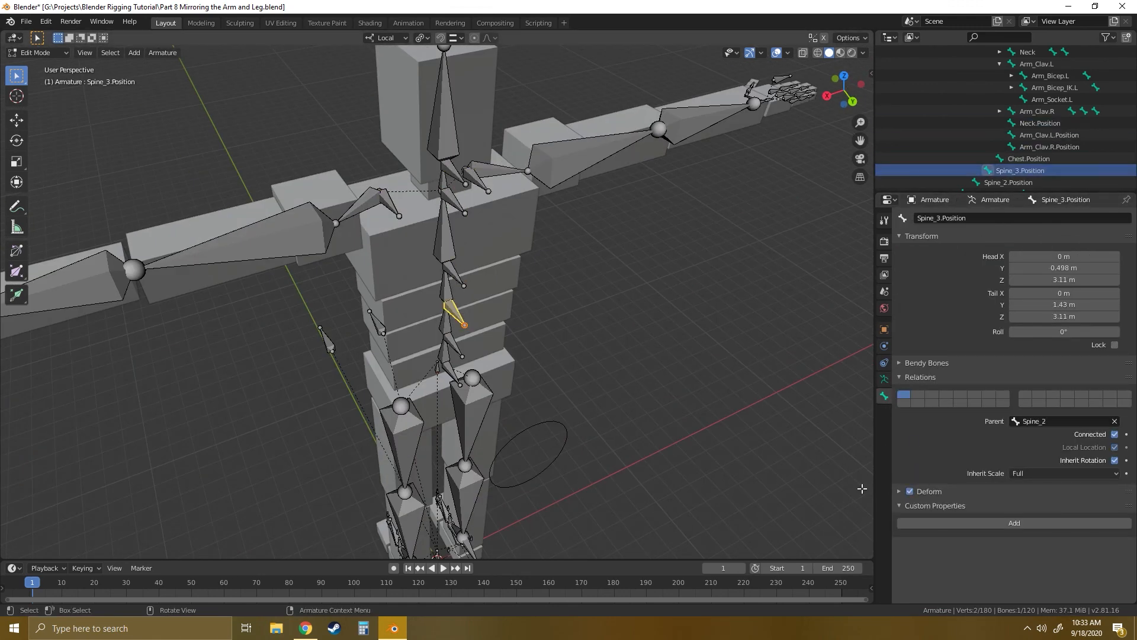
{"action": "key", "text": "bracketleft"}
{"action": "key", "text": "bracketleft"}
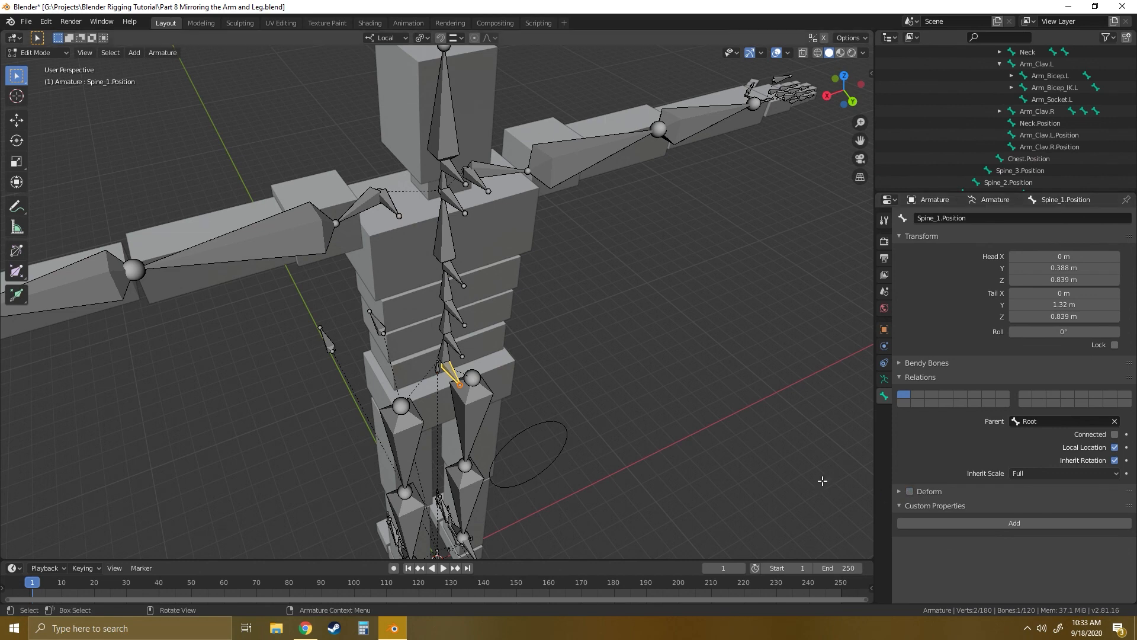
Parent the Spine_1.Position control bone to the Spine_1 bone with Keep Offset.
{"action": "middle_click_drag", "start_coordinate": [567, 359], "coordinate": [599, 323]}
{"action": "left_click", "coordinate": [601, 322]}
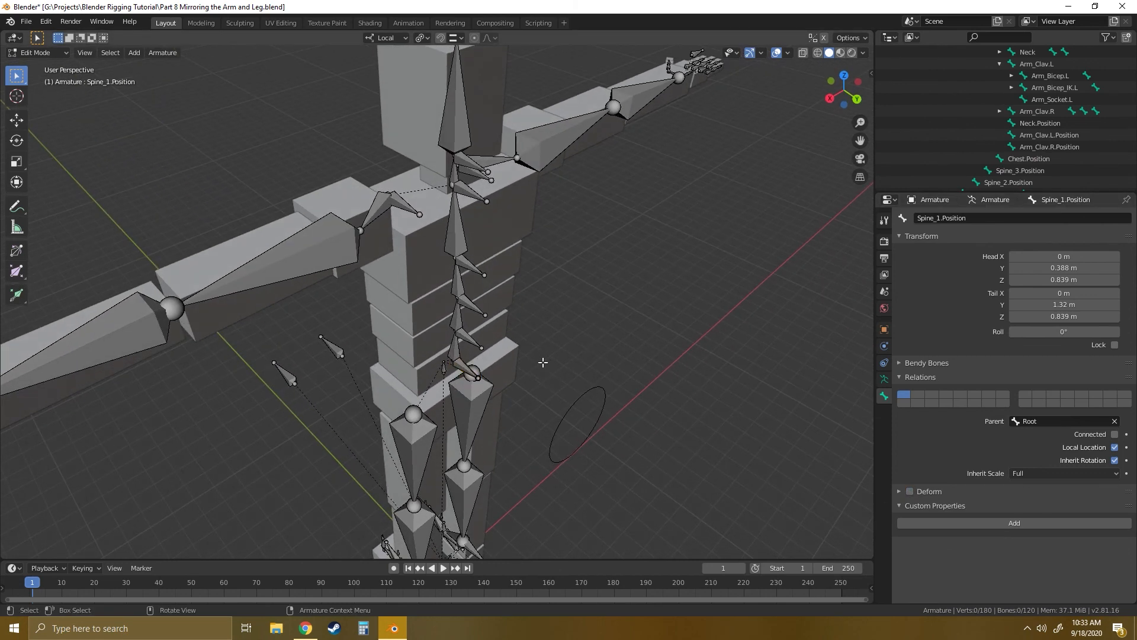
{"action": "middle_click_drag", "start_coordinate": [543, 362], "coordinate": [499, 401]}
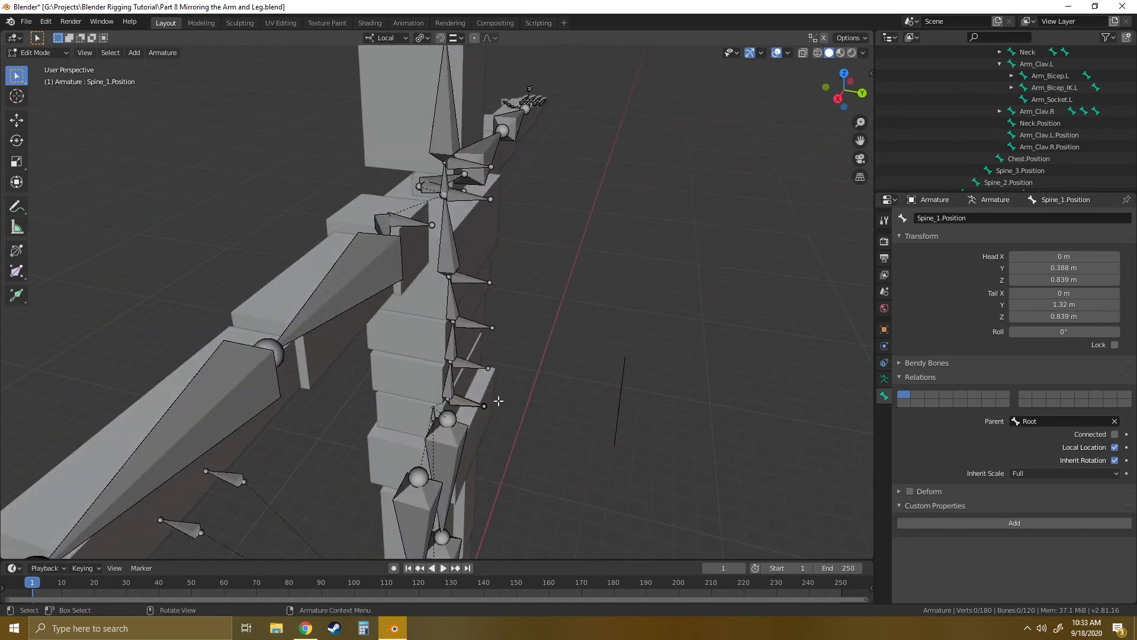
{"action": "scroll", "coordinate": [516, 422], "scroll_direction": "up", "scroll_amount": 3}
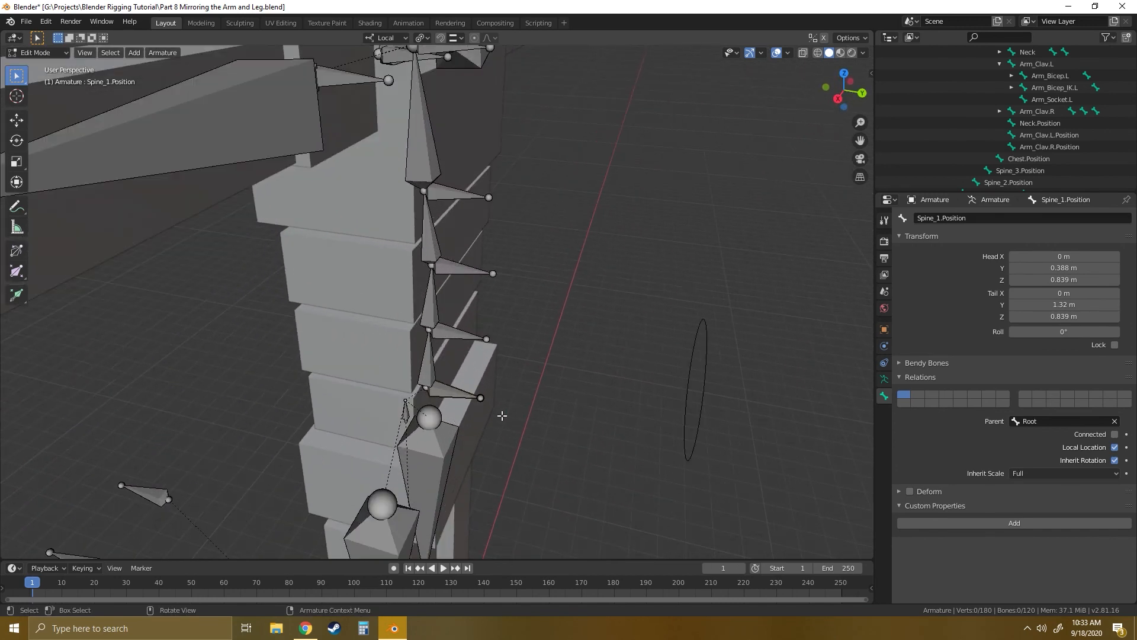
{"action": "left_click", "coordinate": [448, 394]}
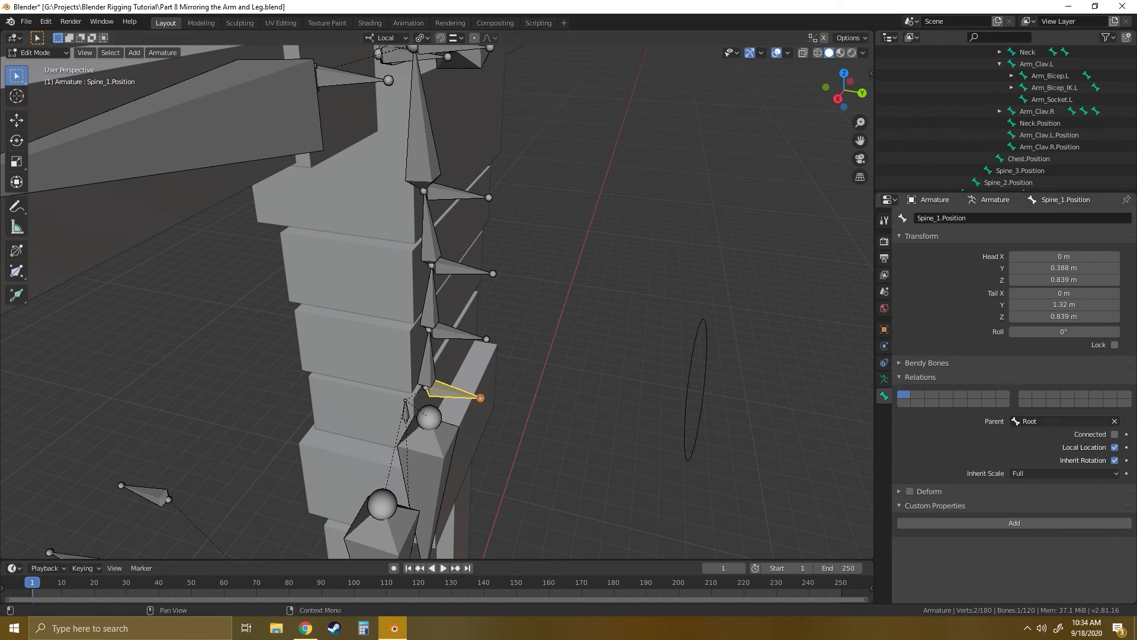
{"action": "left_click", "coordinate": [455, 401]}
{"action": "left_click", "coordinate": [455, 401]}
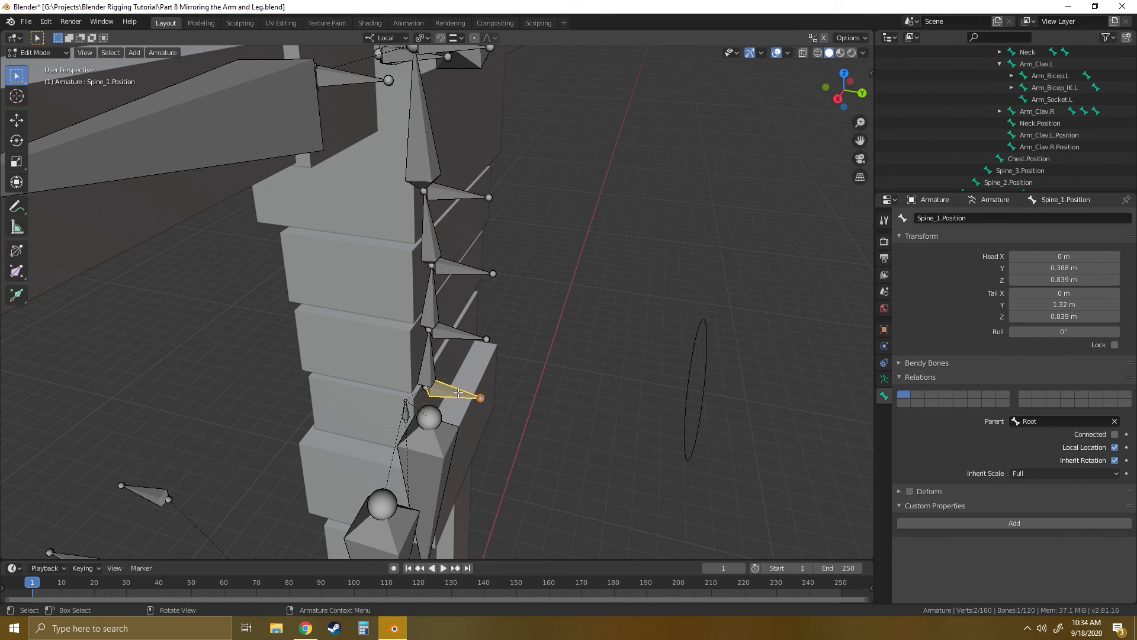
{"action": "left_click", "coordinate": [426, 368]}
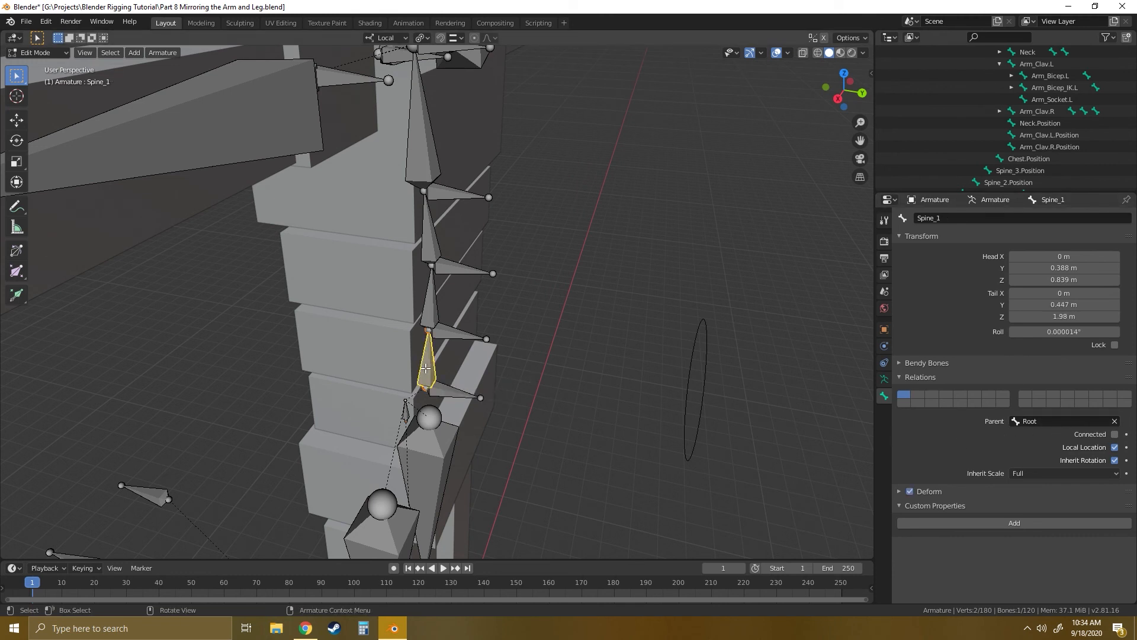
{"action": "left_click", "coordinate": [449, 389]}
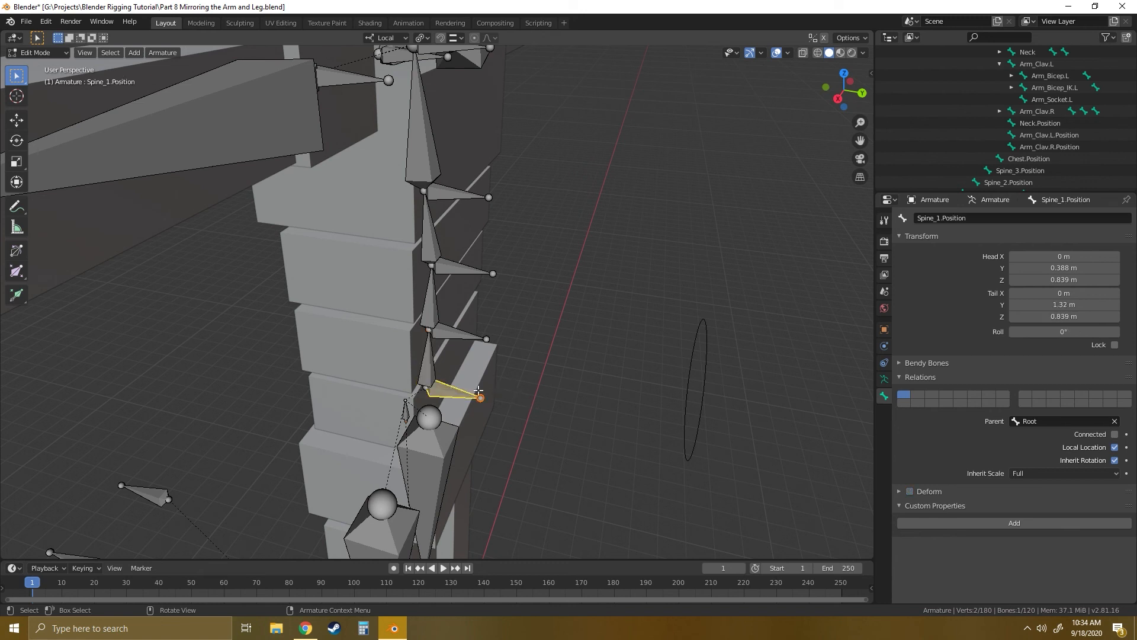
{"action": "left_click", "coordinate": [429, 371], "text": "shift"}
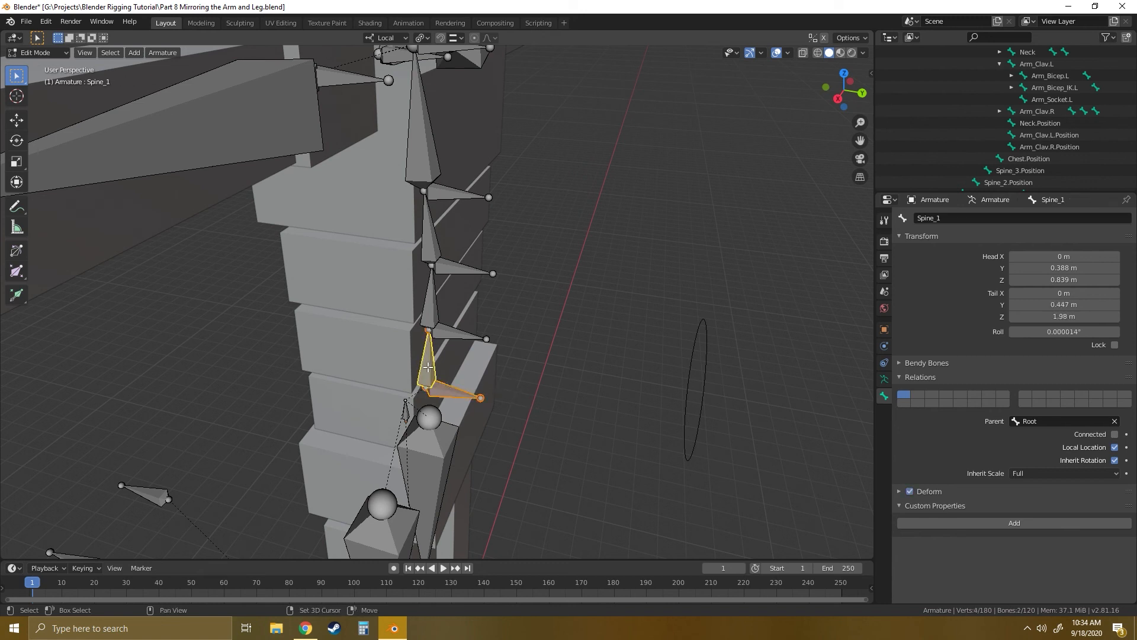
{"action": "key", "text": "ctrl+p"}
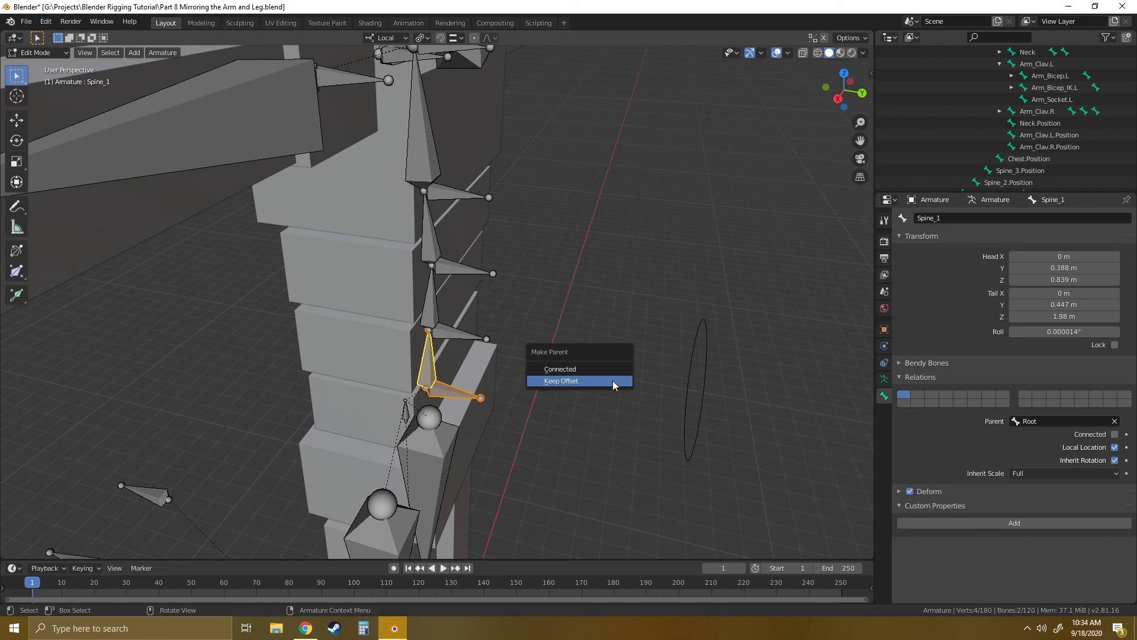
{"action": "left_click", "coordinate": [601, 367]}
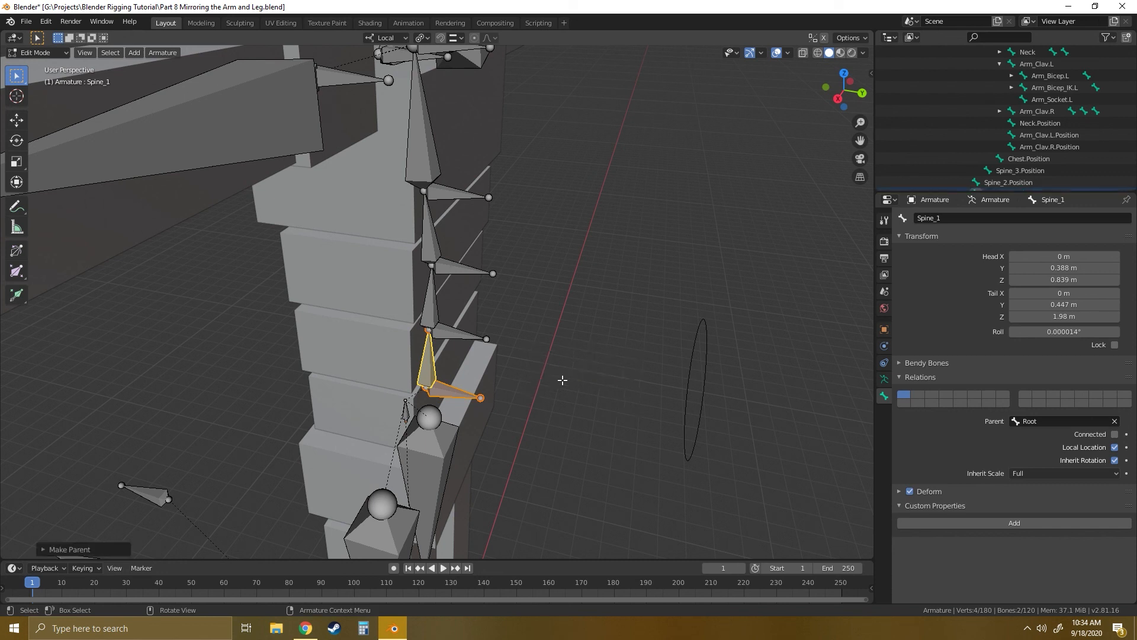
Parent the Spine_2.Position control bone to the Spine_2 bone with Keep Offset.
{"action": "left_click", "coordinate": [445, 334]}
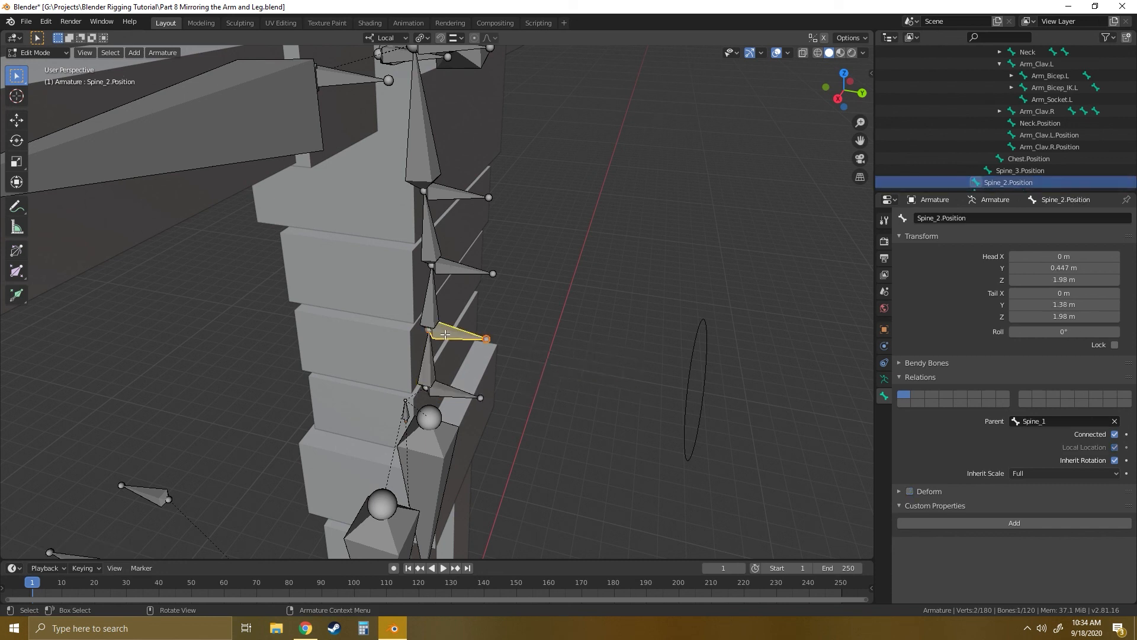
{"action": "left_click", "coordinate": [431, 306], "text": "shift"}
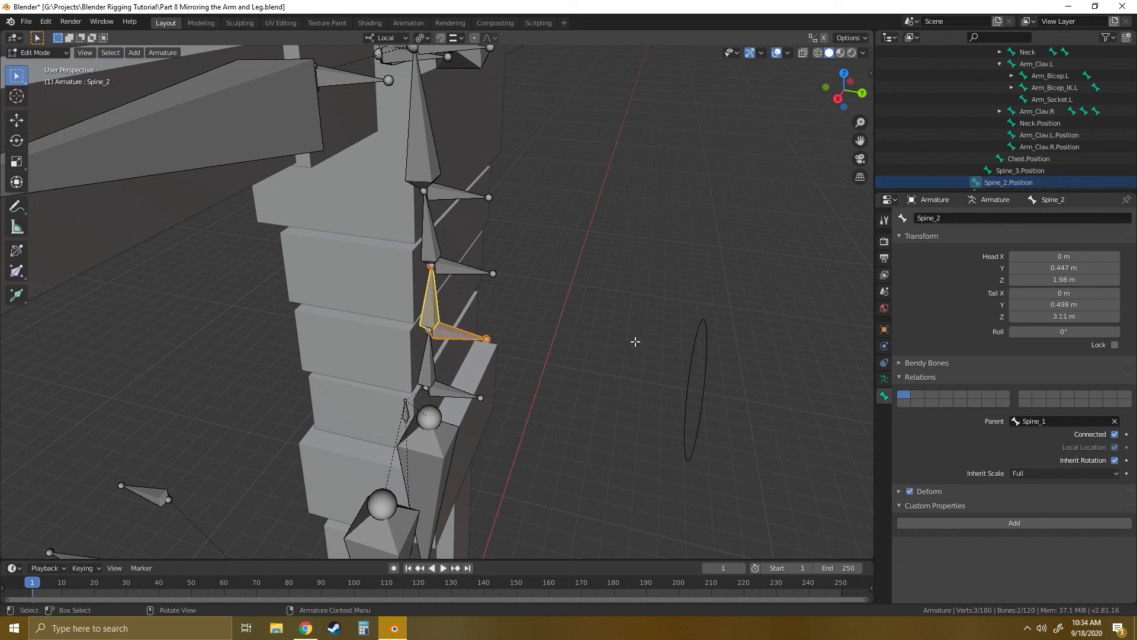
{"action": "key", "text": "ctrl+p"}
{"action": "left_click", "coordinate": [621, 343]}
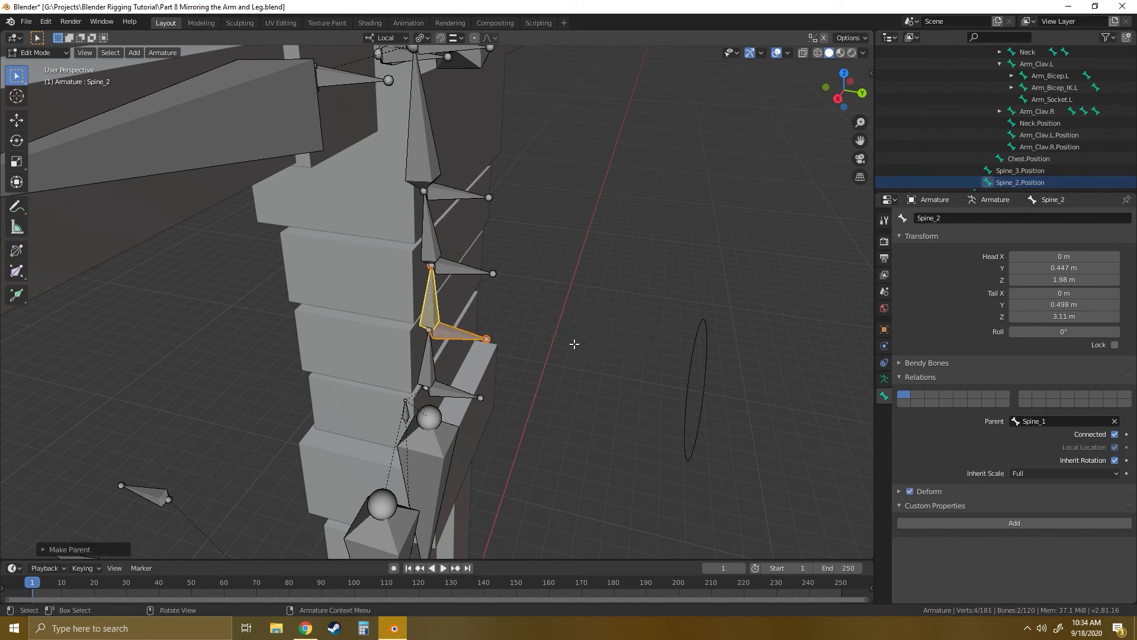
Parent the Spine_3.Position control bone to the Spine_3 bone with Keep Offset.
{"action": "key", "text": "alt+a"}
{"action": "left_click", "coordinate": [449, 268]}
{"action": "left_click", "coordinate": [430, 234], "text": "shift"}
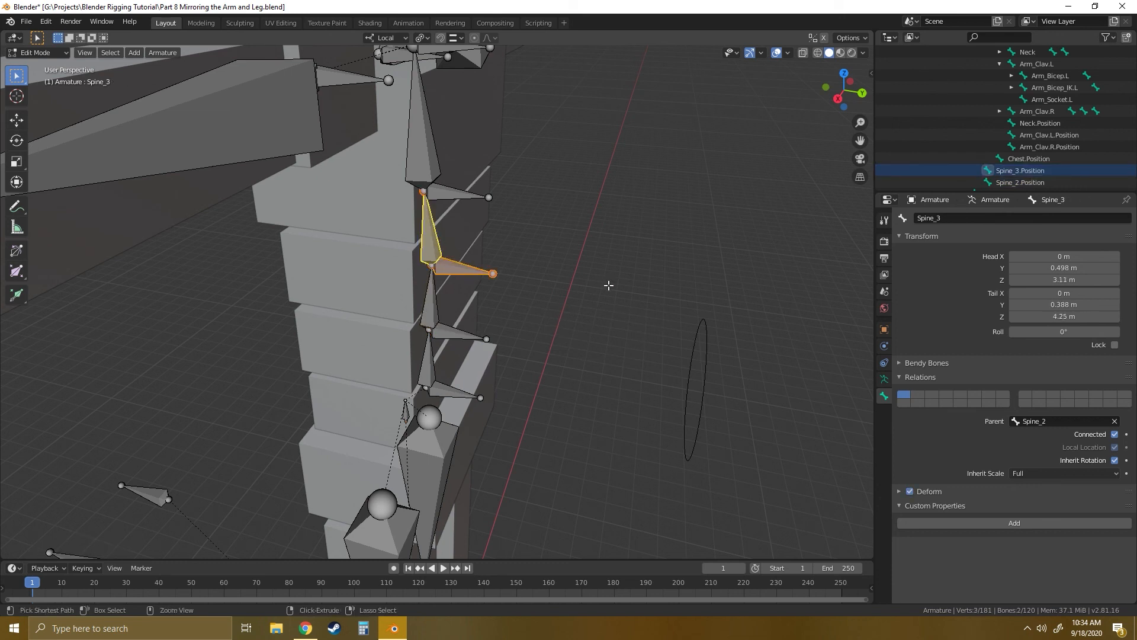
{"action": "key", "text": "ctrl+p"}
{"action": "left_click", "coordinate": [569, 286]}
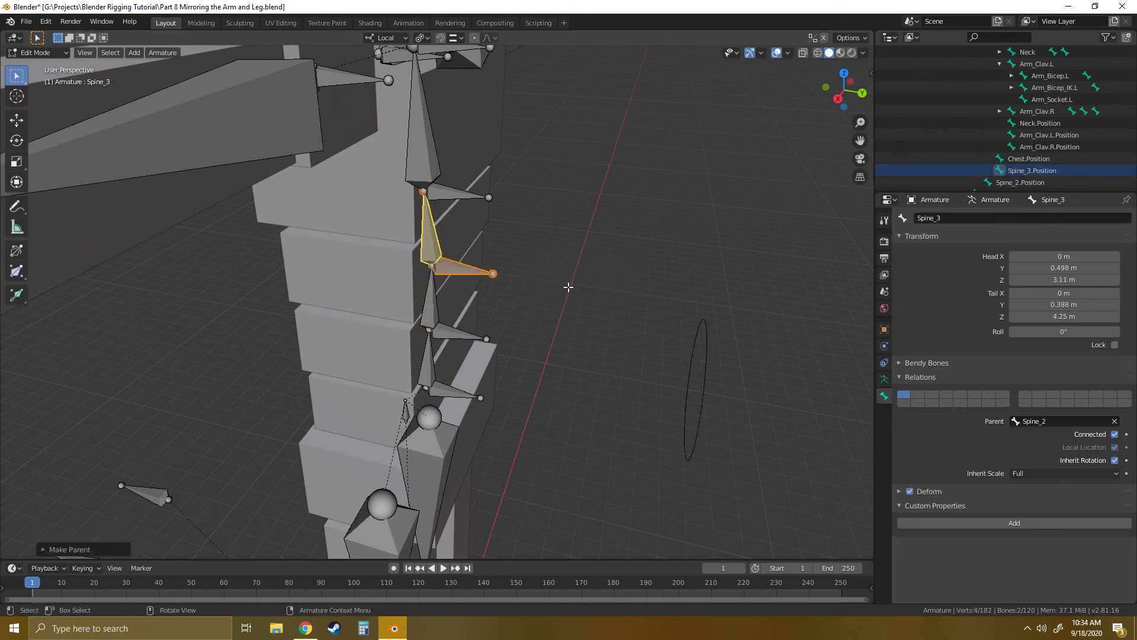
Parent the Chest.Position control bone to the Chest bone with Keep Offset.
{"action": "left_click", "coordinate": [450, 333]}
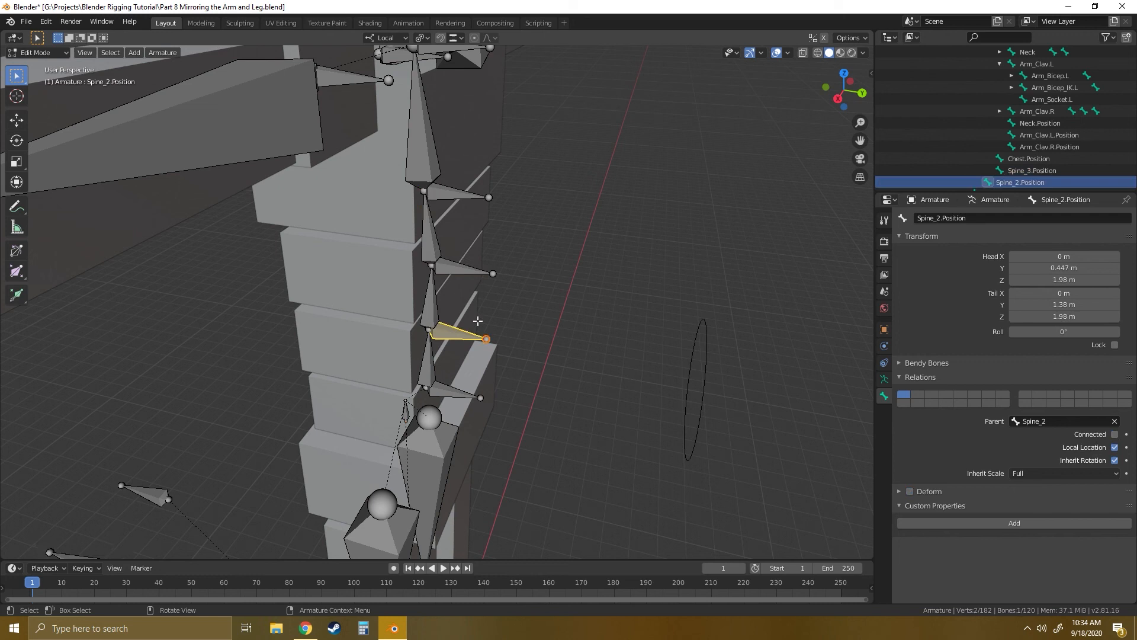
{"action": "left_click", "coordinate": [444, 267]}
{"action": "left_click", "coordinate": [455, 197]}
{"action": "middle_click_drag", "start_coordinate": [604, 200], "coordinate": [589, 285], "text": "shift"}
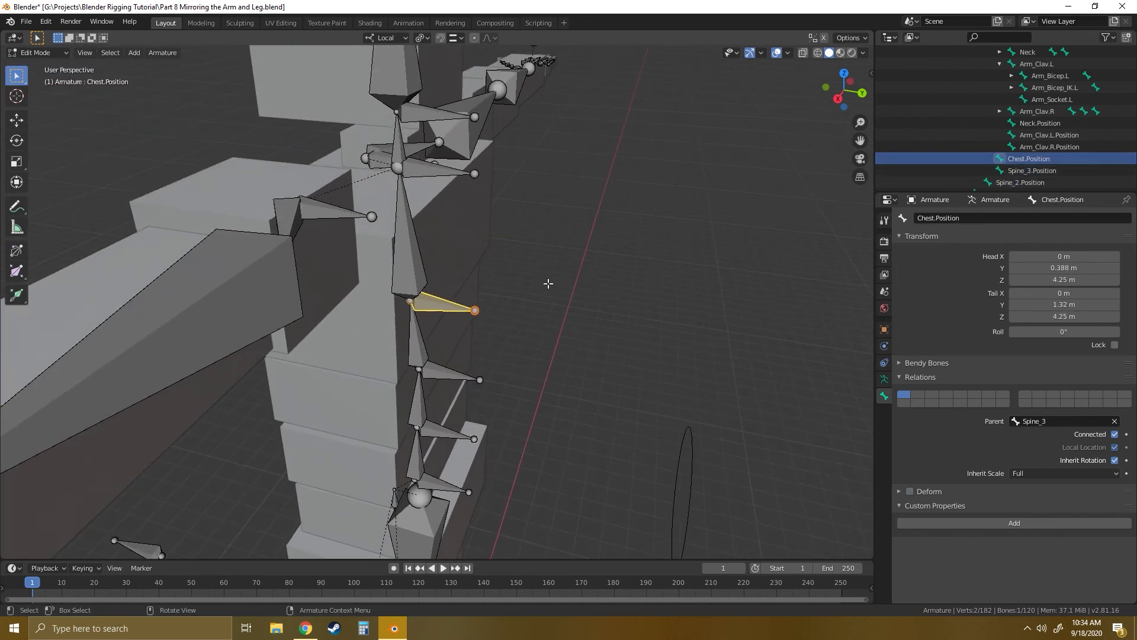
{"action": "left_click", "coordinate": [413, 261], "text": "shift"}
{"action": "key", "text": "ctrl+p"}
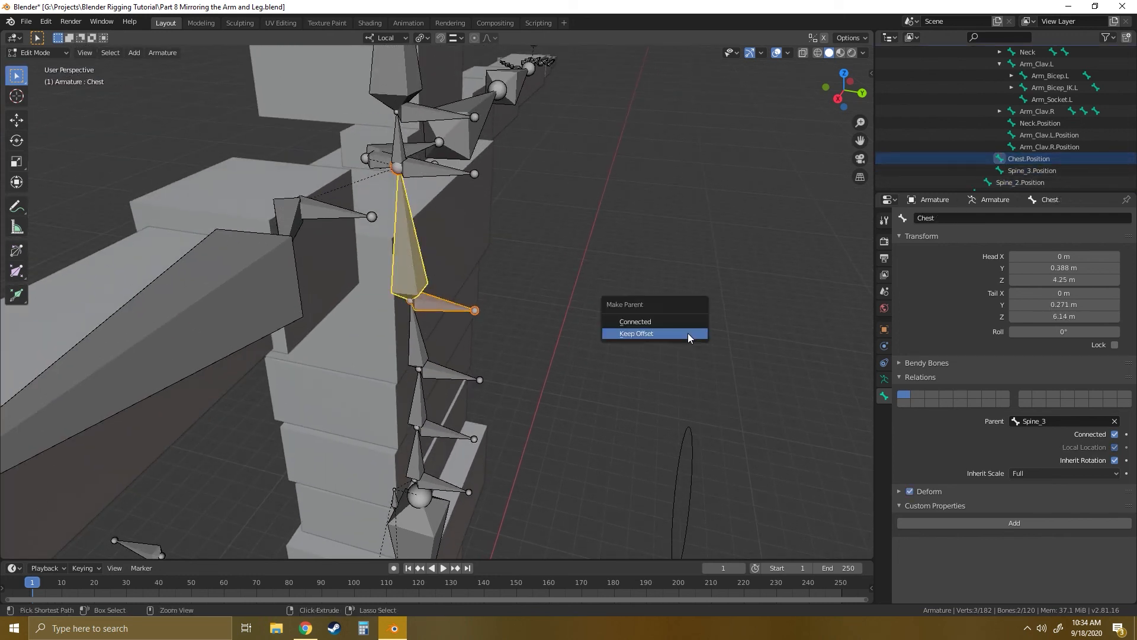
{"action": "left_click", "coordinate": [681, 337]}
Parent the Neck.Position control bone to the Neck bone with Keep Offset.
{"action": "middle_click_drag", "start_coordinate": [587, 232], "coordinate": [647, 382], "text": "shift"}
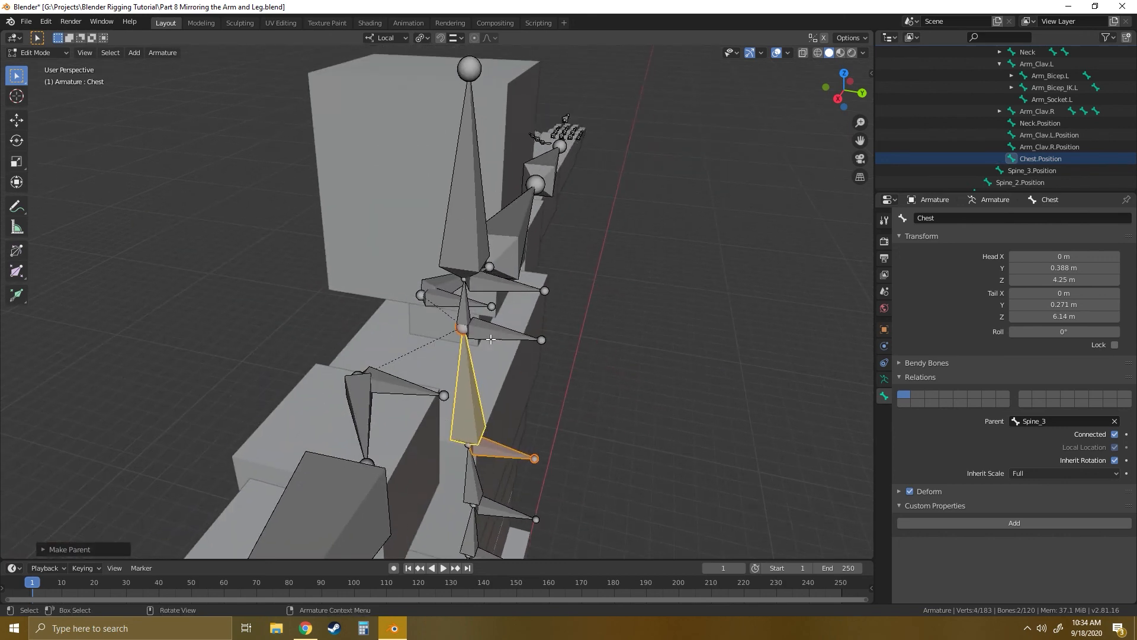
{"action": "left_click", "coordinate": [491, 339]}
{"action": "left_click", "coordinate": [465, 302], "text": "shift"}
{"action": "key", "text": "ctrl+p"}
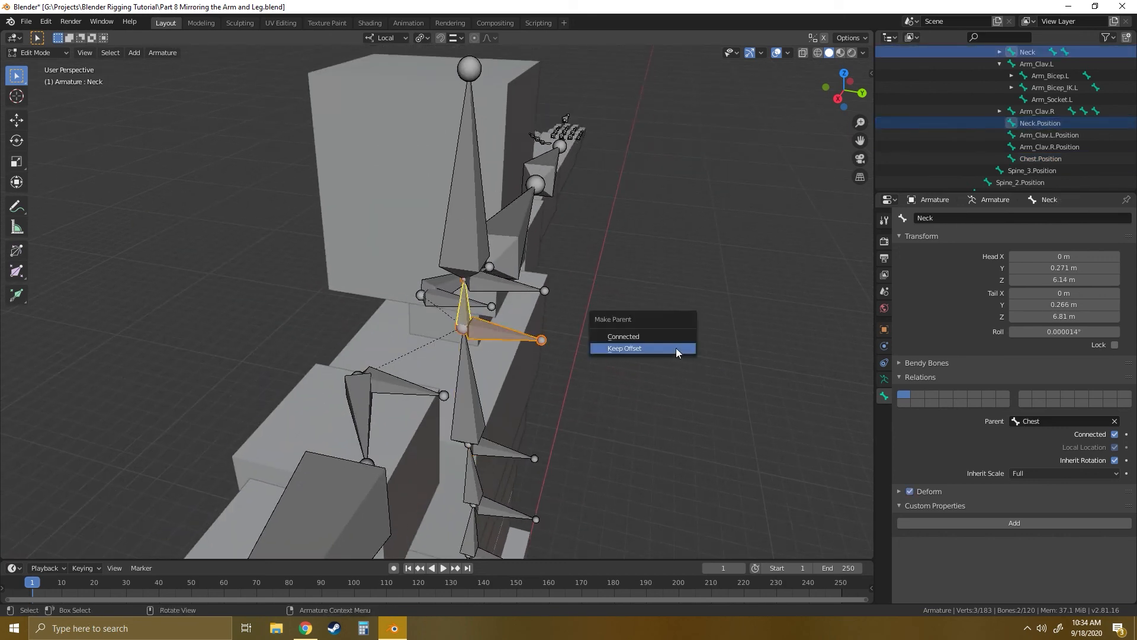
{"action": "left_click", "coordinate": [667, 347]}
Parent the Head.Position control bone to the Head bone with Keep Offset.
{"action": "left_click", "coordinate": [495, 288]}
{"action": "left_click", "coordinate": [479, 243], "text": "shift"}
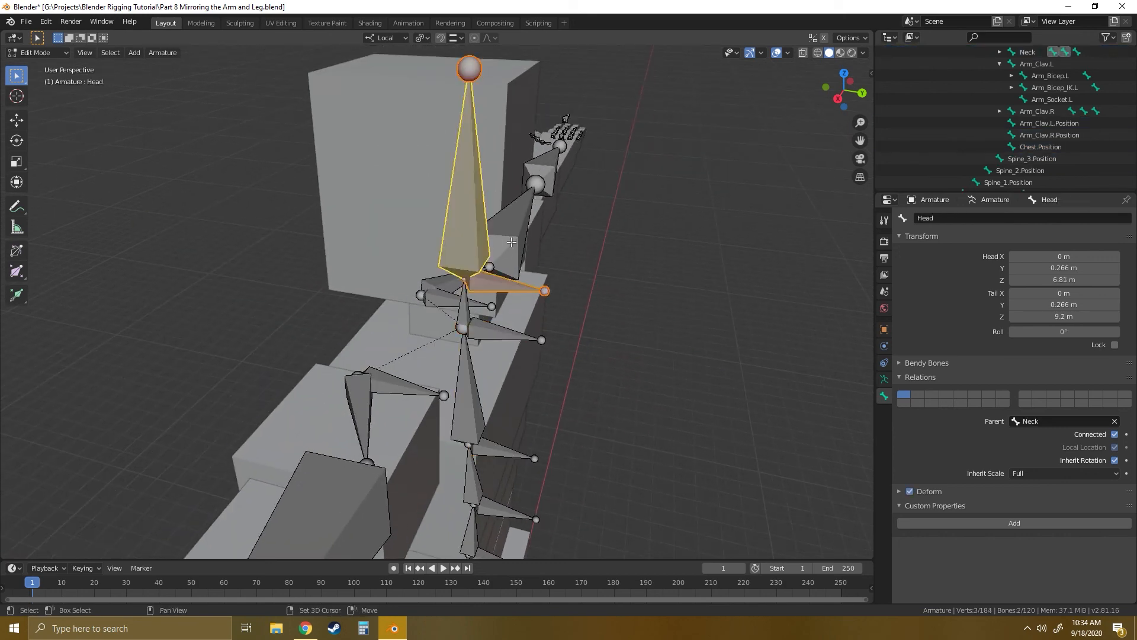
{"action": "key", "text": "ctrl+p"}
{"action": "left_click", "coordinate": [666, 298]}
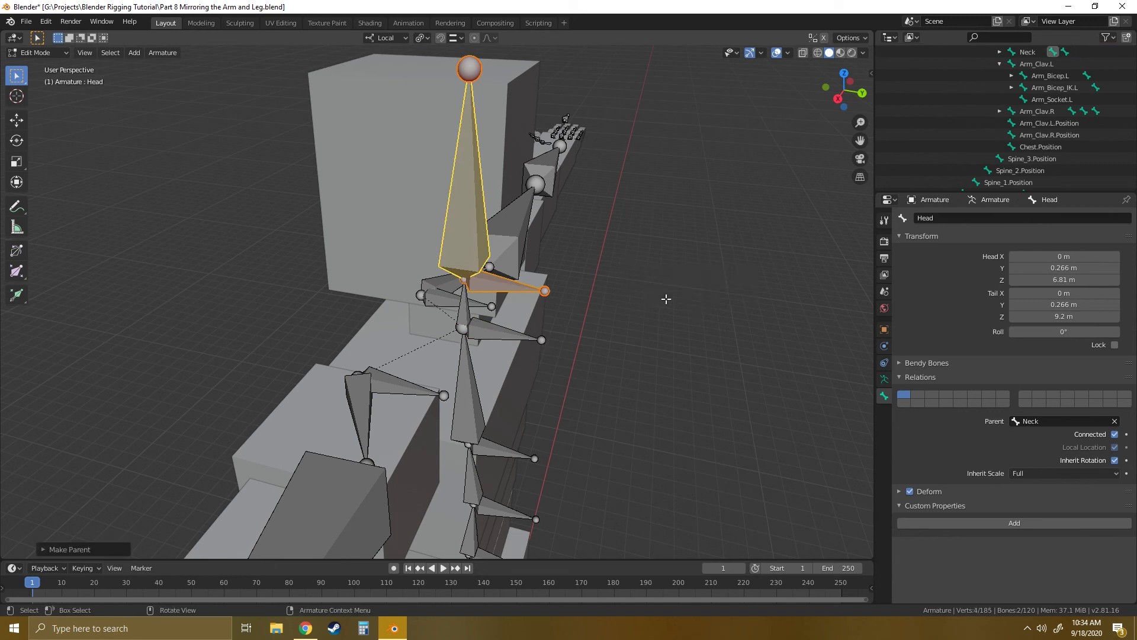
Parent the Arm_Clav.L.Position control bone to the Arm_Clav.L bone with Keep Offset.
{"action": "left_click", "coordinate": [395, 384]}
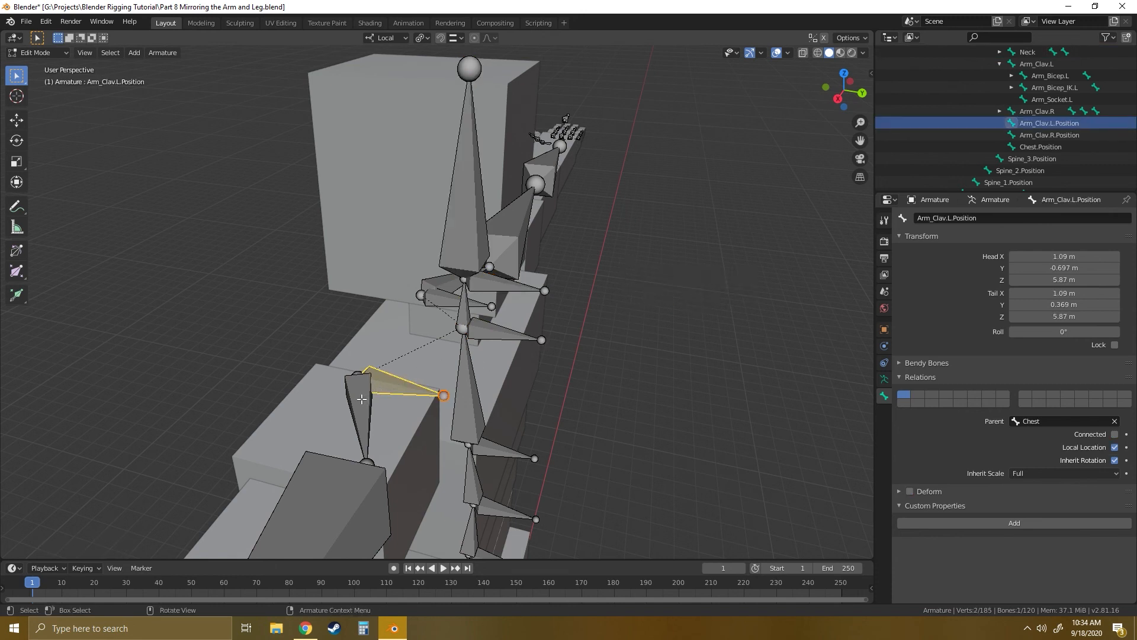
{"action": "left_click", "coordinate": [362, 398], "text": "shift"}
{"action": "key", "text": "ctrl+p"}
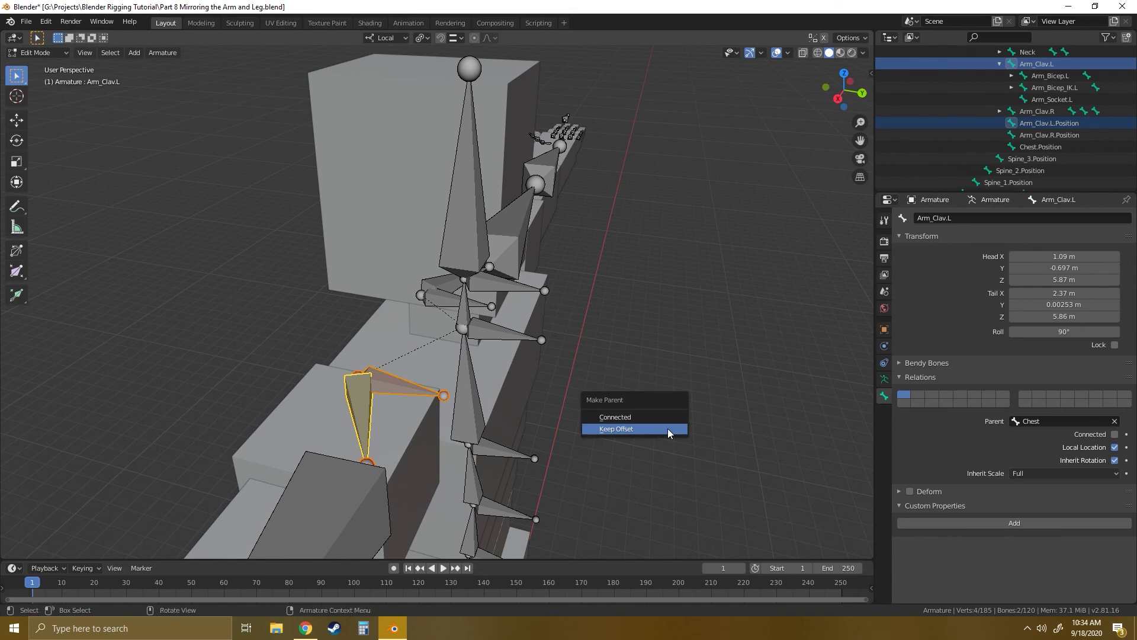
{"action": "left_click", "coordinate": [639, 431]}
Parent the Arm_Clav.R.Position control bone to the Arm_Clav.R bone with Keep Offset.
{"action": "middle_click_drag", "start_coordinate": [684, 362], "coordinate": [583, 385]}
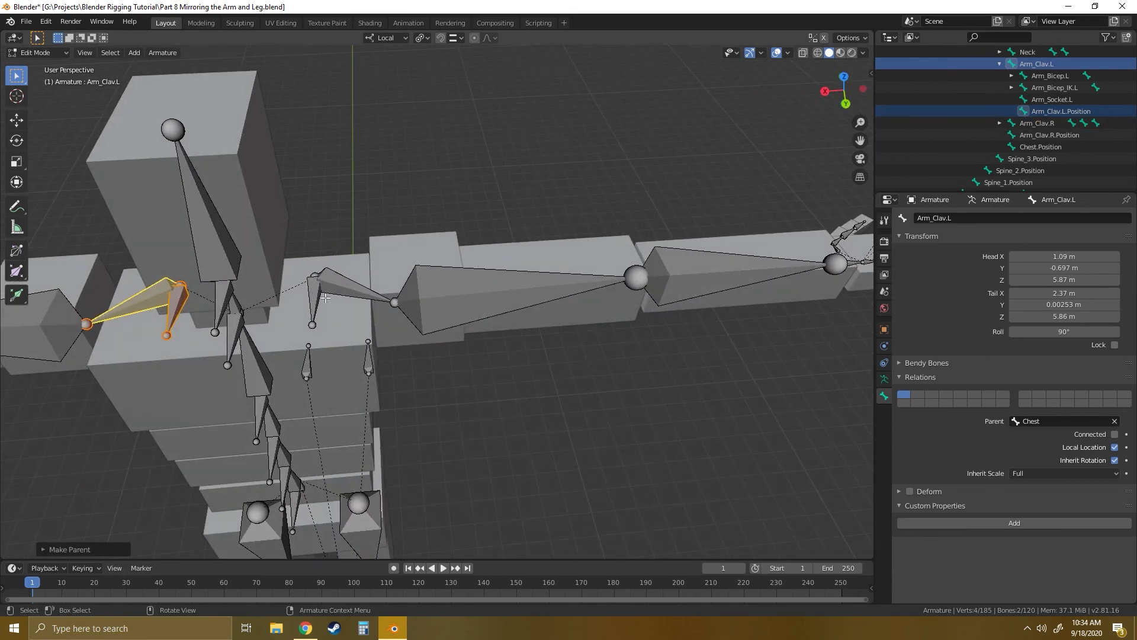
{"action": "left_click", "coordinate": [319, 292]}
{"action": "left_click", "coordinate": [352, 289], "text": "shift"}
{"action": "key", "text": "ctrl+p"}
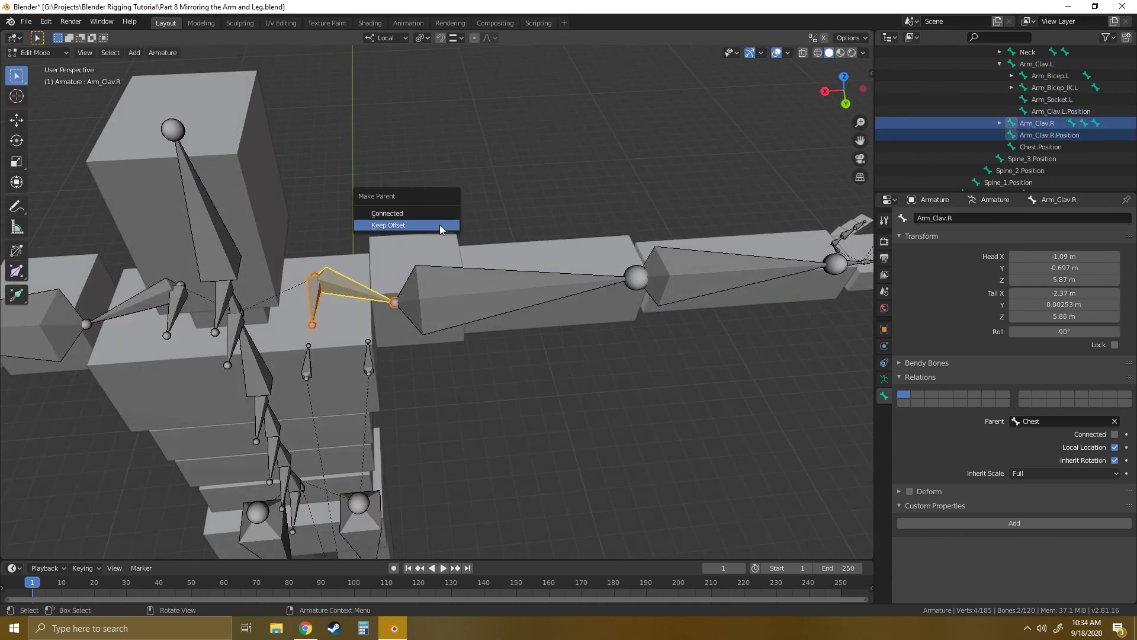
{"action": "left_click", "coordinate": [409, 227]}
Display the armature's second bone layer and parent Arm_Bicep_FK.R.Position to Arm_Bicep_FK.R with Keep Offset.
{"action": "left_click", "coordinate": [884, 379]}
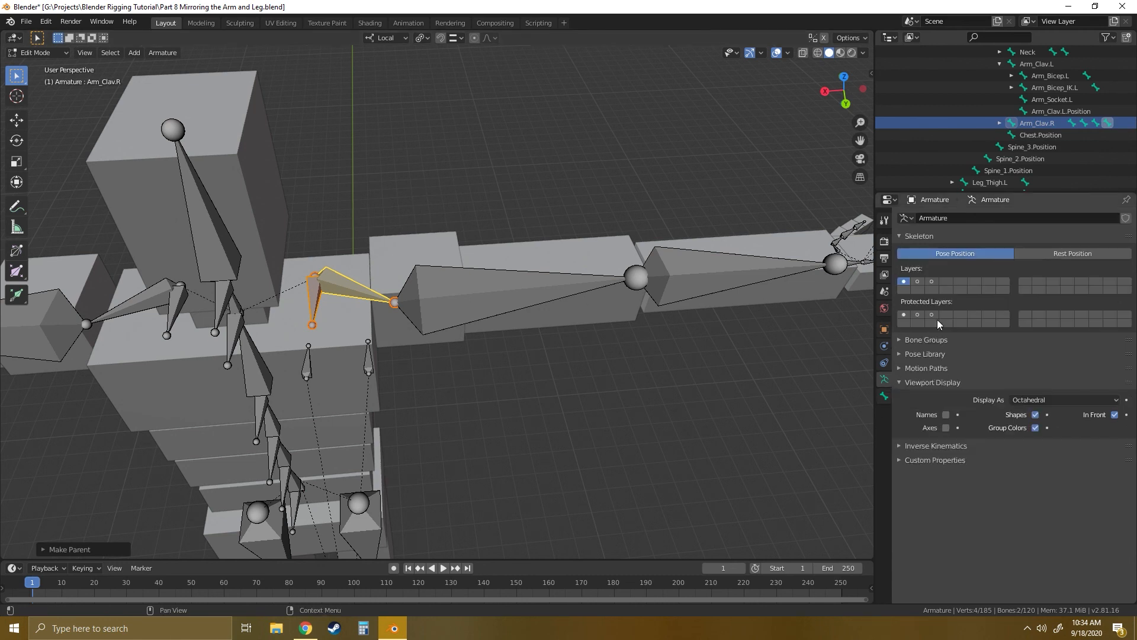
{"action": "left_click", "coordinate": [919, 283]}
{"action": "left_click", "coordinate": [396, 327]}
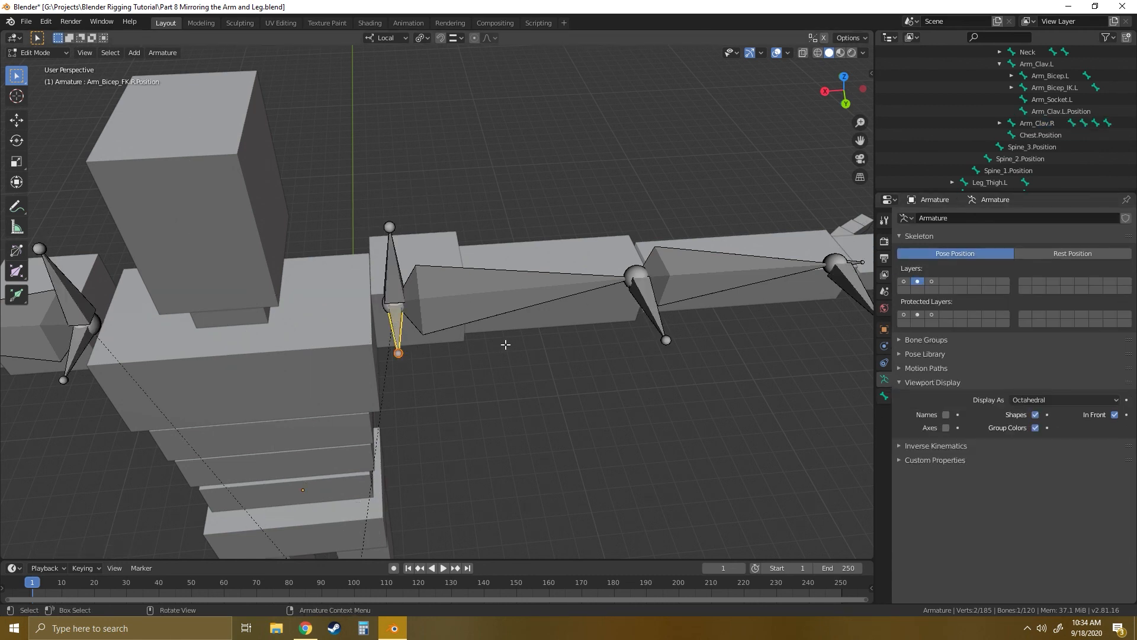
{"action": "middle_click_drag", "start_coordinate": [503, 345], "coordinate": [497, 349]}
{"action": "left_click", "coordinate": [885, 395]}
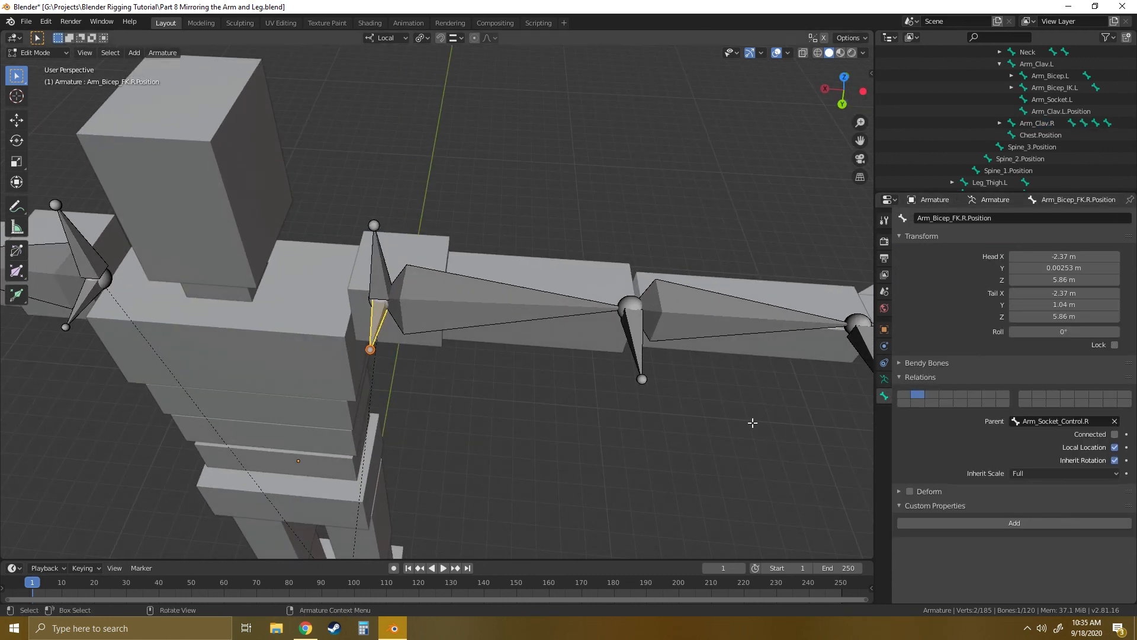
{"action": "left_click", "coordinate": [475, 399]}
{"action": "left_click", "coordinate": [378, 317]}
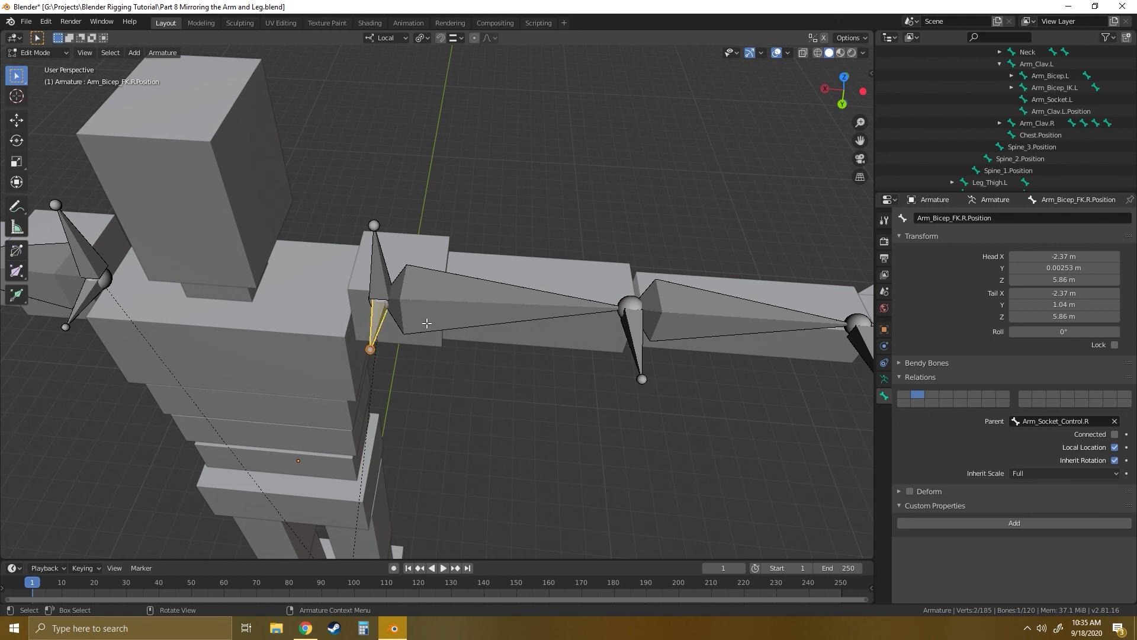
{"action": "left_click", "coordinate": [447, 293], "text": "shift"}
{"action": "key", "text": "ctrl+p"}
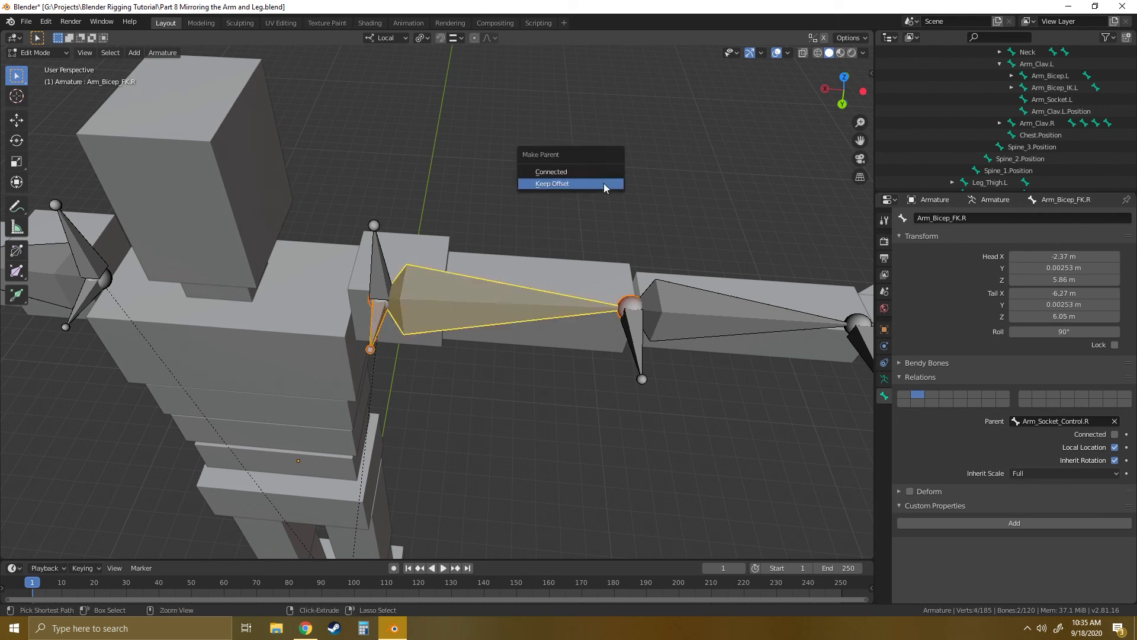
{"action": "left_click", "coordinate": [566, 183]}
Parent the Arm_Forearm_FK.R.Position control bone to the Arm_Forearm_FK.R bone with Keep Offset.
{"action": "middle_click_drag", "start_coordinate": [777, 274], "coordinate": [374, 346], "text": "shift"}
{"action": "left_click", "coordinate": [374, 345]}
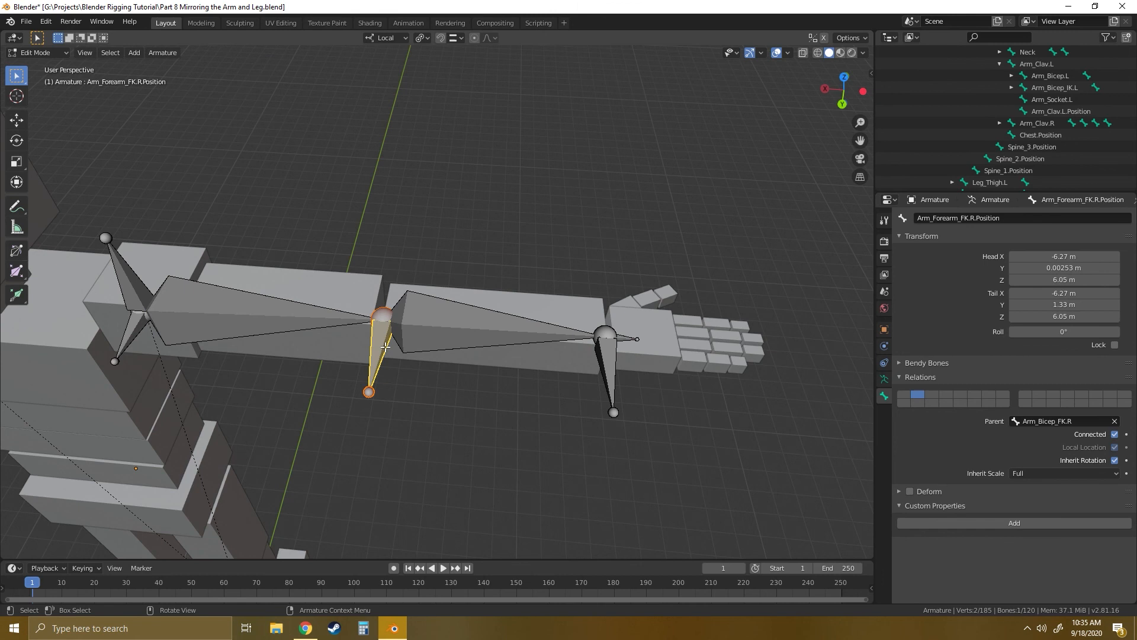
{"action": "left_click", "coordinate": [441, 331], "text": "shift"}
{"action": "key", "text": "ctrl+p"}
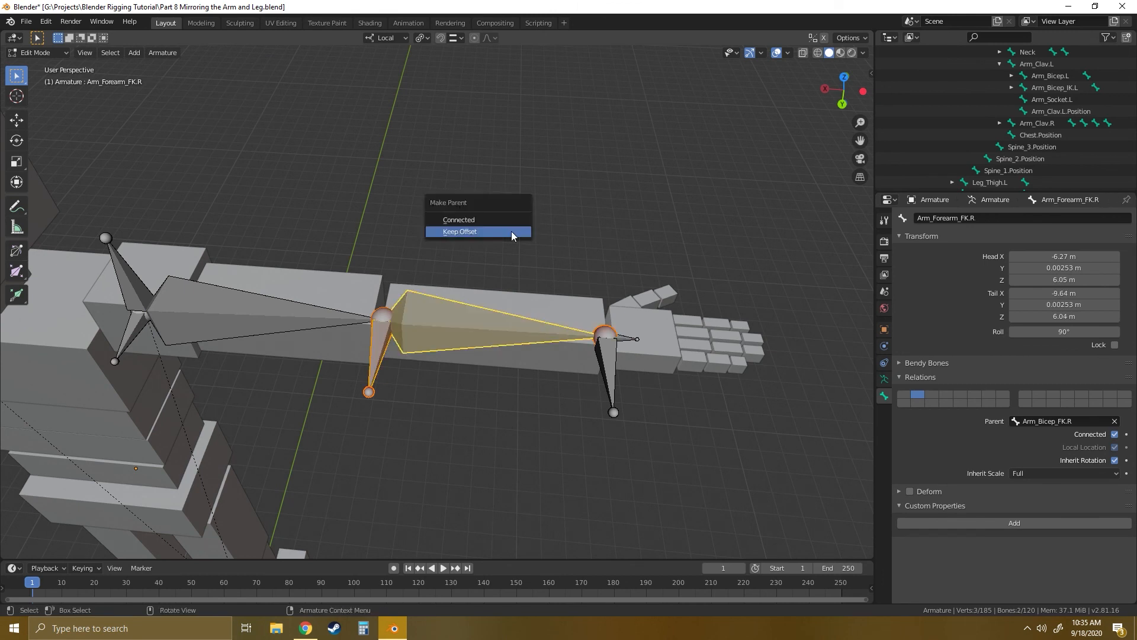
{"action": "left_click", "coordinate": [476, 231]}
Parent the control bone at the right FK wrist to the Arm_Wrist_FK.R bone with Keep Offset.
{"action": "left_click", "coordinate": [615, 363]}
{"action": "left_click", "coordinate": [627, 339], "text": "shift"}
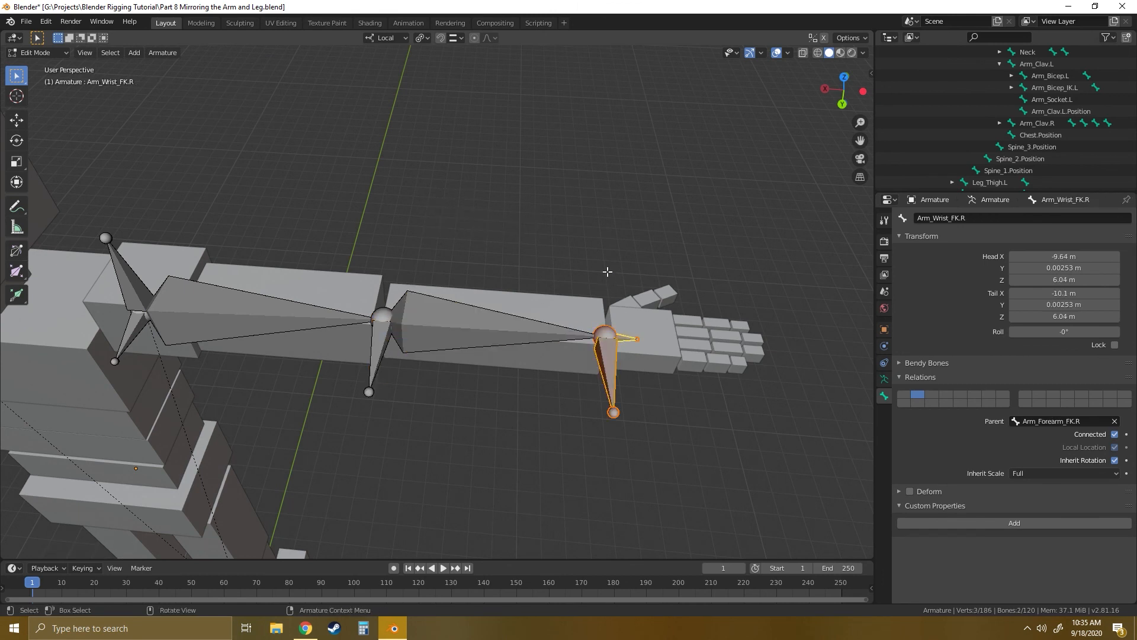
{"action": "key", "text": "ctrl+p"}
{"action": "left_click", "coordinate": [556, 271]}
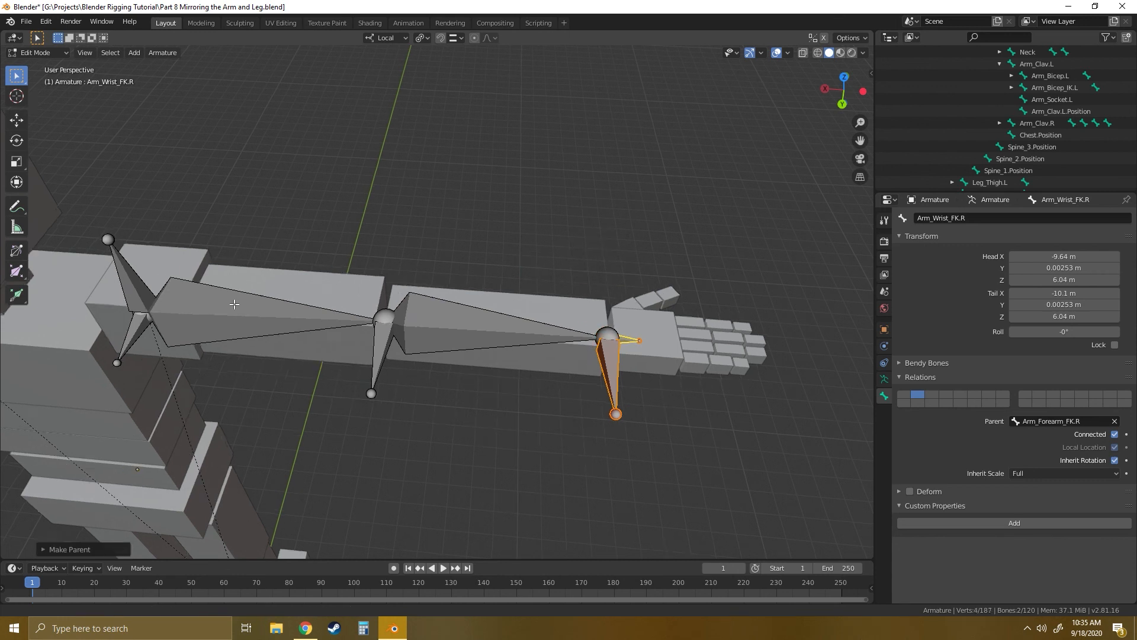
Parent the control bone at the left FK bicep to the Arm_Bicep_FK.L bone with Keep Offset.
{"action": "middle_click_drag", "start_coordinate": [555, 272], "coordinate": [581, 316]}
{"action": "left_click", "coordinate": [582, 315]}
{"action": "left_click", "coordinate": [536, 279], "text": "shift"}
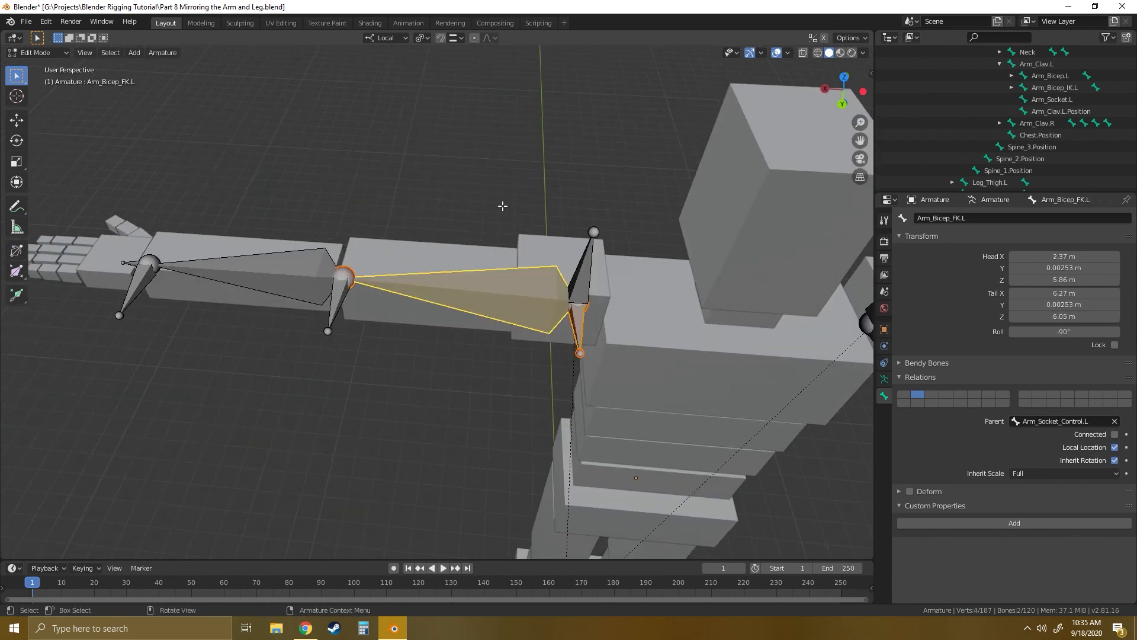
{"action": "key", "text": "ctrl+p"}
{"action": "left_click", "coordinate": [502, 205]}
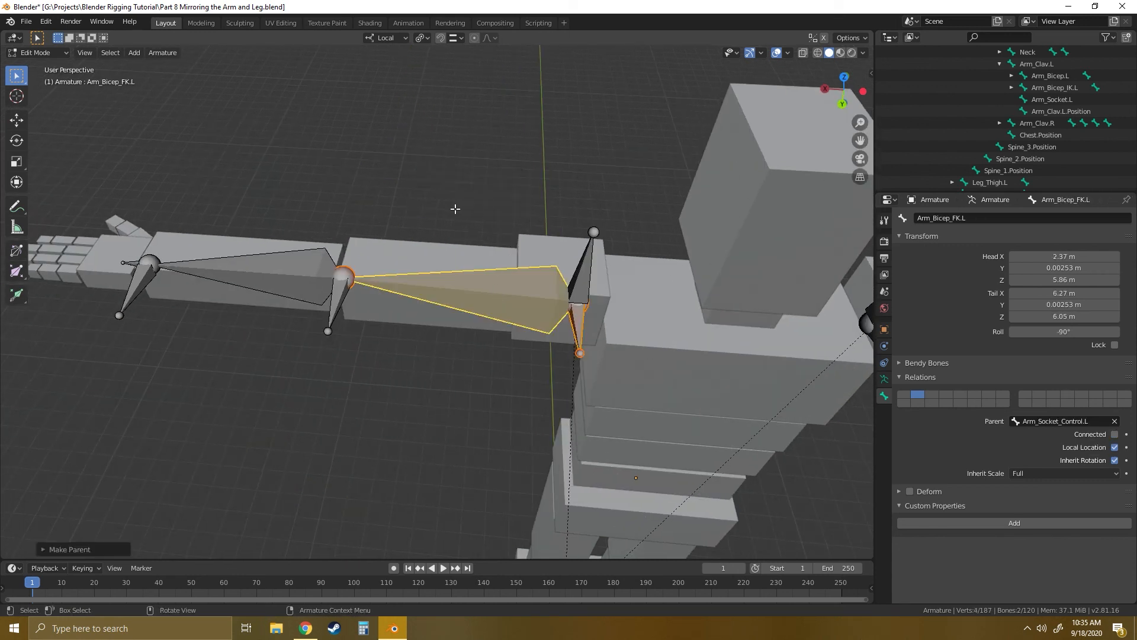
Parent the control bone at the left FK elbow to the Arm_Forearm_FK.L bone with Keep Offset.
{"action": "left_click", "coordinate": [340, 301]}
{"action": "left_click", "coordinate": [254, 262], "text": "shift"}
{"action": "key", "text": "ctrl+p"}
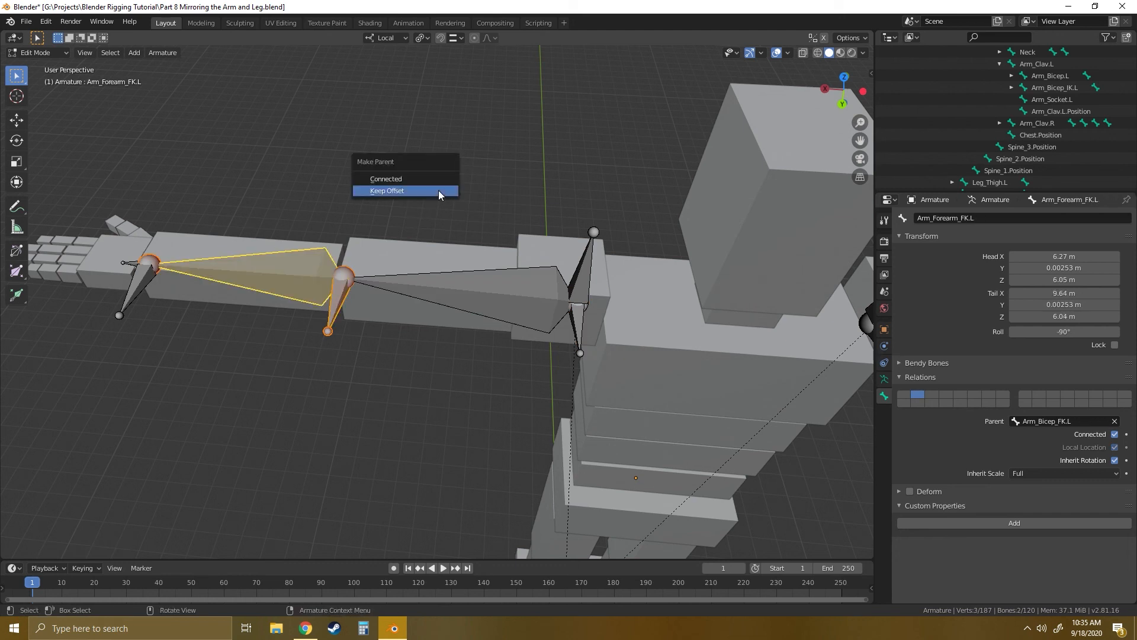
{"action": "left_click", "coordinate": [438, 191]}
Parent the Arm_Wrist_FK.L.Position control bone to the Arm_Wrist_FK.L bone with Keep Offset.
{"action": "left_click", "coordinate": [145, 286]}
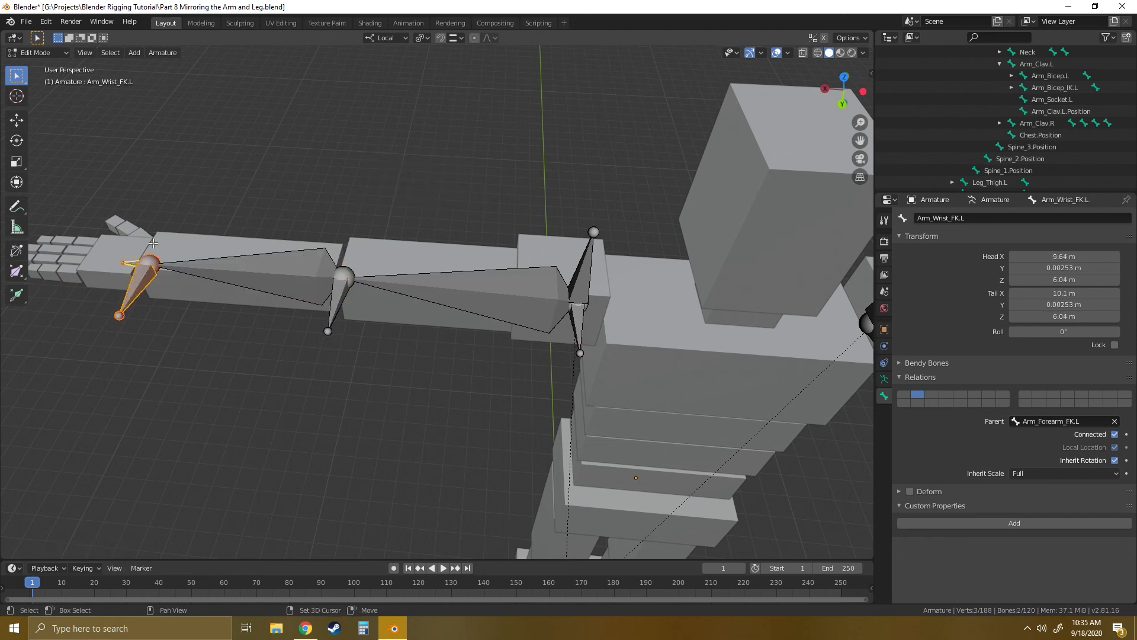
{"action": "key", "text": "ctrl+p"}
{"action": "left_click", "coordinate": [225, 190]}
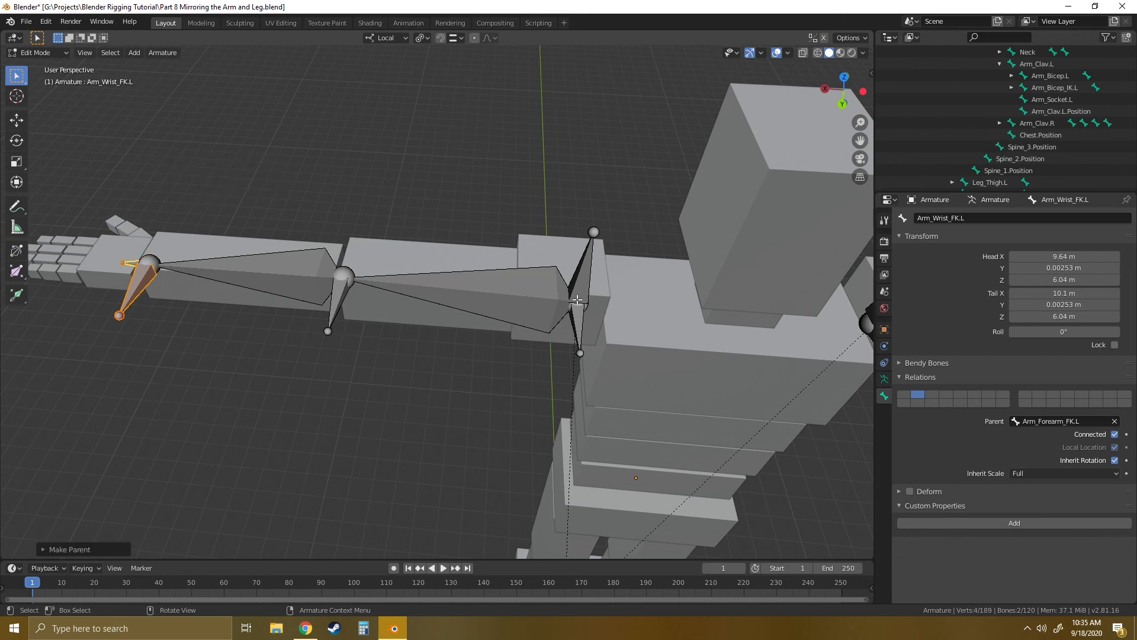
Deselect all bones and display the armature's first bone layer again.
{"action": "mouse_move", "coordinate": [578, 299]}
{"action": "middle_mouse_down"}
{"action": "mouse_move", "coordinate": [389, 306]}
{"action": "mouse_move", "coordinate": [577, 300]}
{"action": "middle_mouse_up"}
{"action": "scroll", "coordinate": [577, 300], "scroll_direction": "down", "scroll_amount": 4}
{"action": "left_click", "coordinate": [623, 299]}
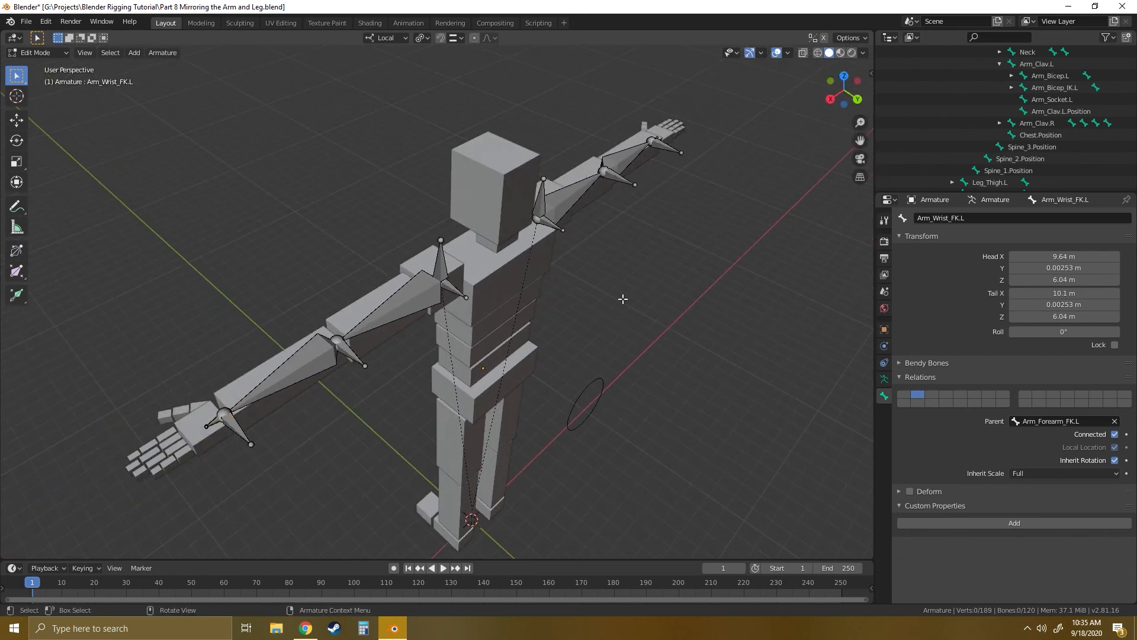
{"action": "left_click", "coordinate": [884, 379]}
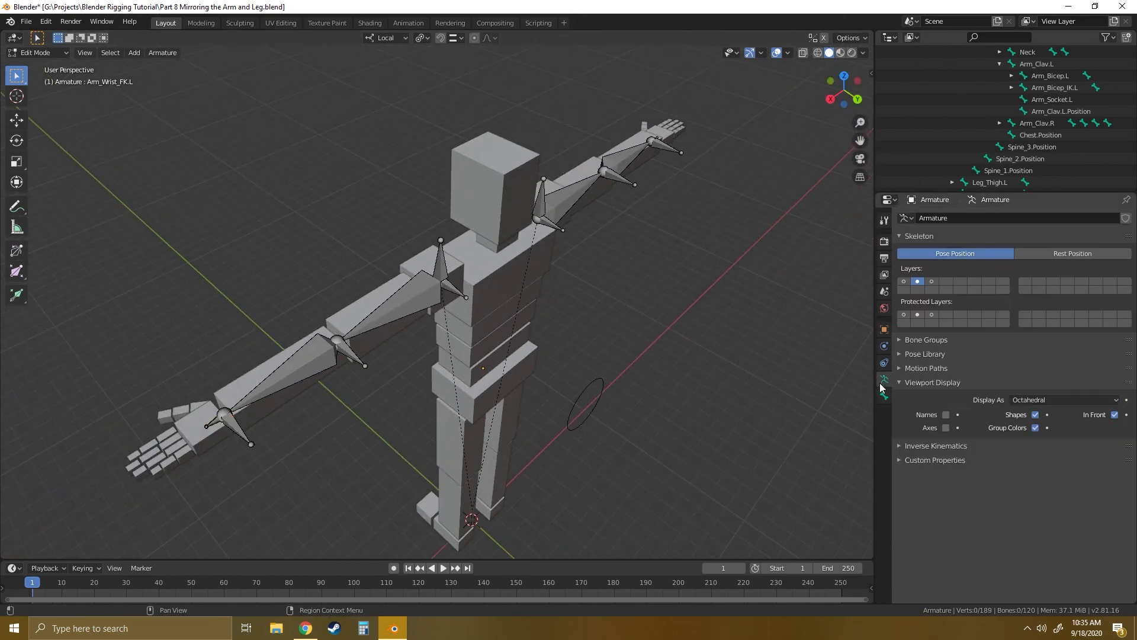
{"action": "left_click", "coordinate": [904, 281]}
{"action": "middle_click_drag", "start_coordinate": [510, 359], "coordinate": [502, 323]}
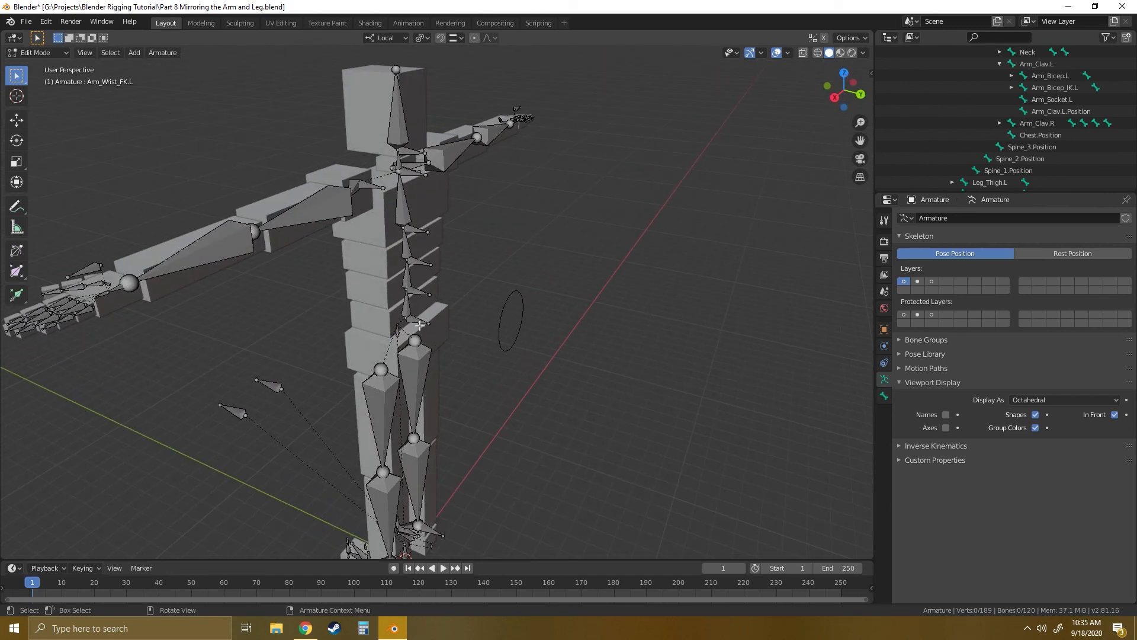
Switch the armature to Pose Mode with the Spine_1.Position bone selected and show its bone properties with Relations collapsed.
{"action": "left_click", "coordinate": [426, 326]}
{"action": "left_click", "coordinate": [39, 52]}
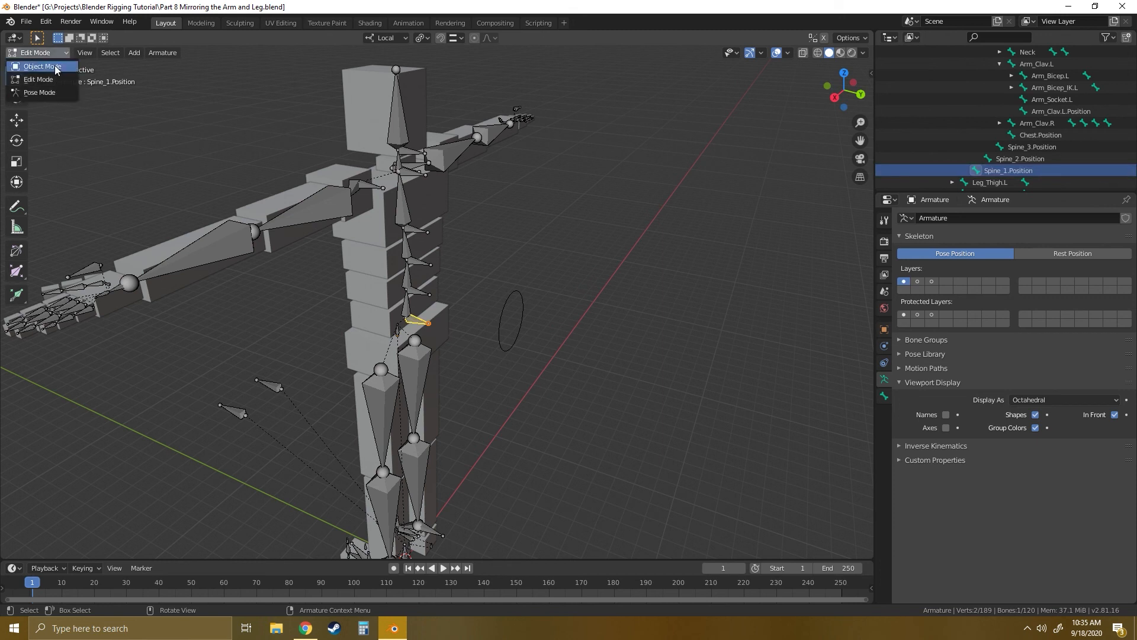
{"action": "left_click", "coordinate": [33, 91]}
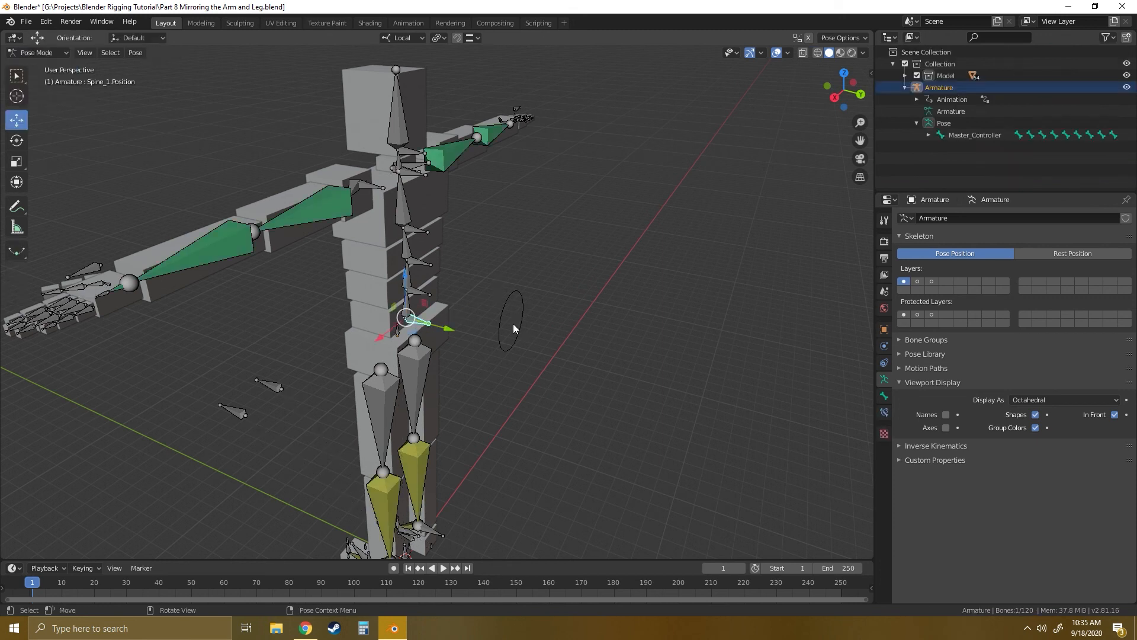
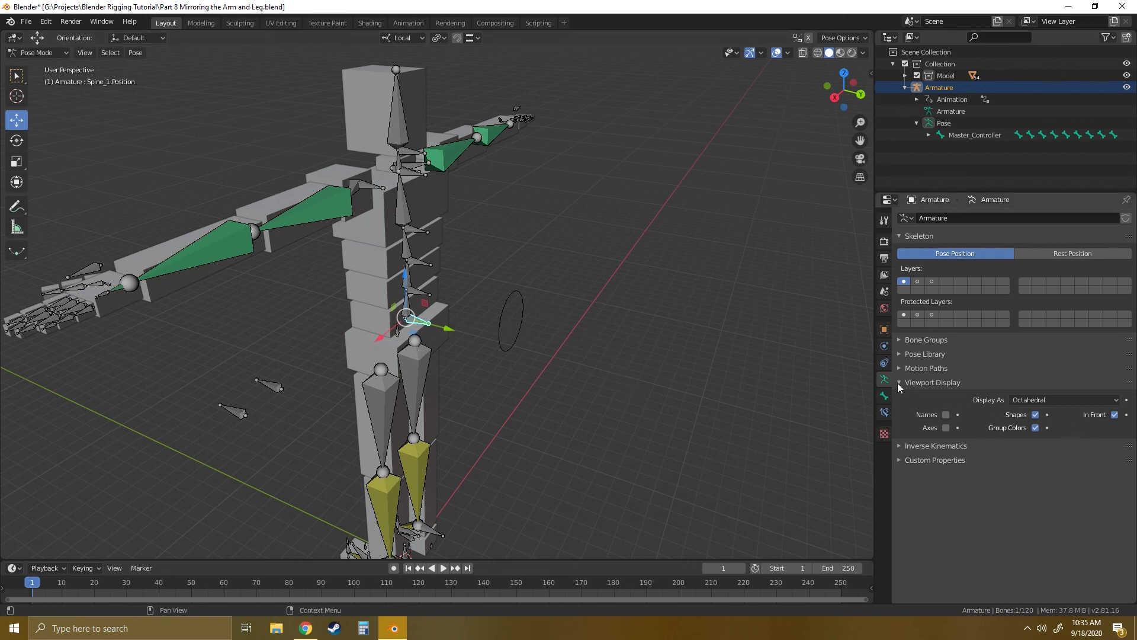
{"action": "left_click", "coordinate": [885, 396]}
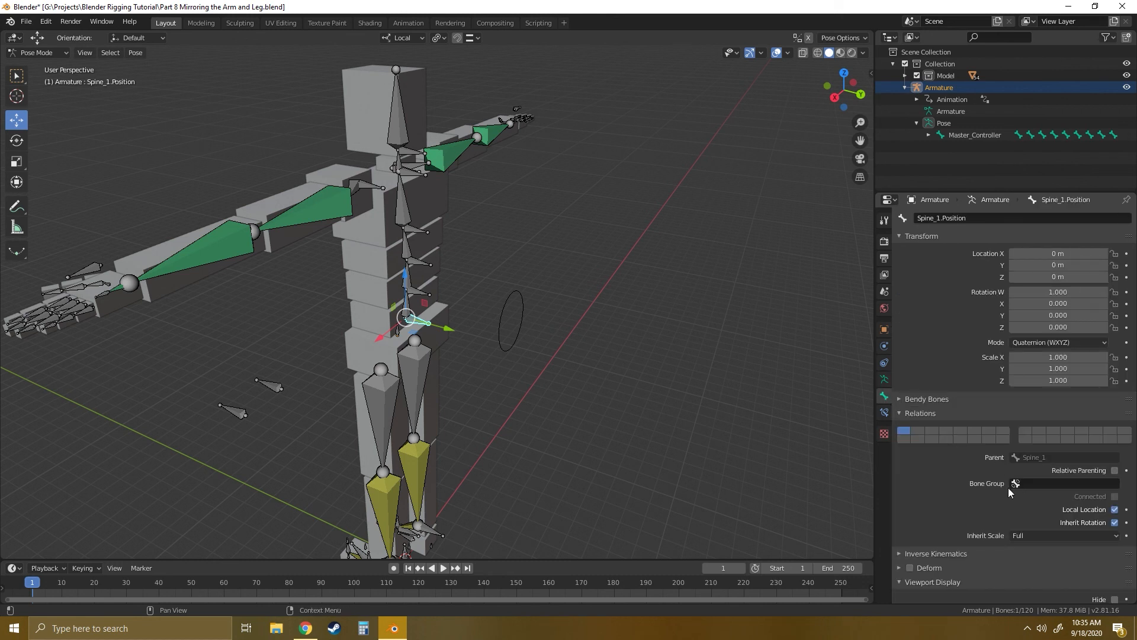
{"action": "left_click", "coordinate": [899, 414]}
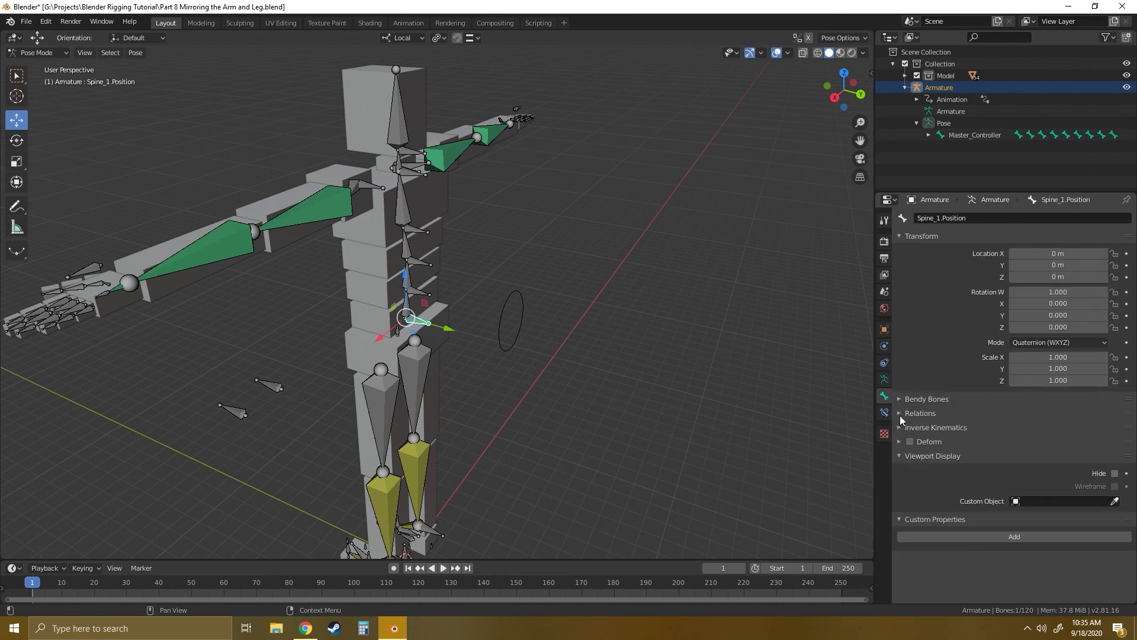
{"action": "left_click", "coordinate": [1039, 501]}
{"action": "left_click", "coordinate": [1008, 390]}
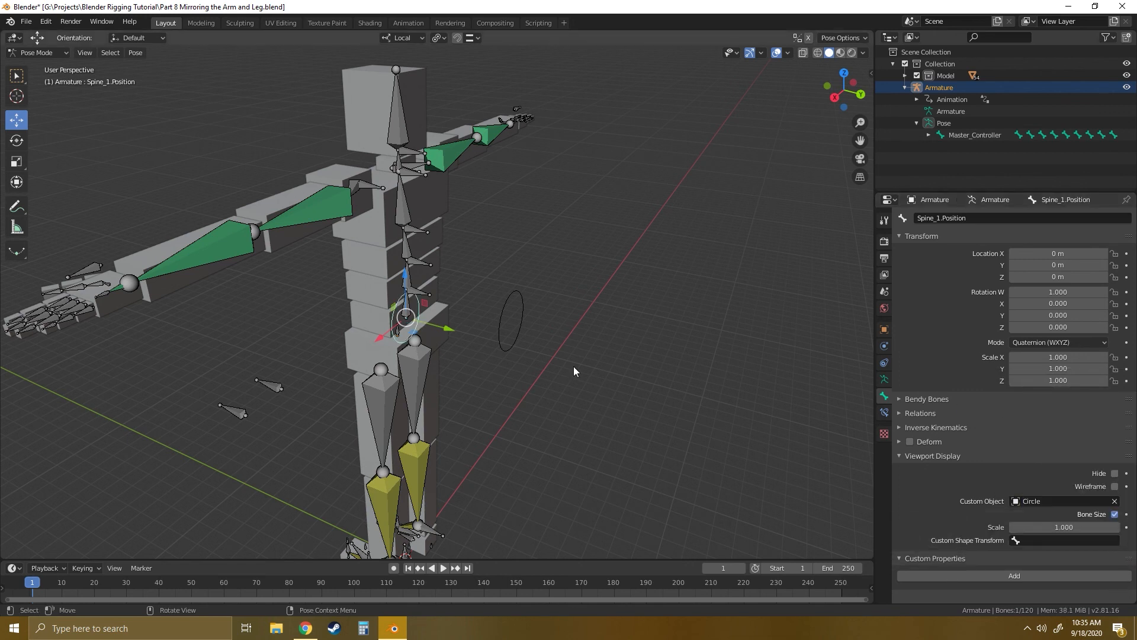
{"action": "left_click", "coordinate": [536, 256]}
{"action": "left_click", "coordinate": [418, 287]}
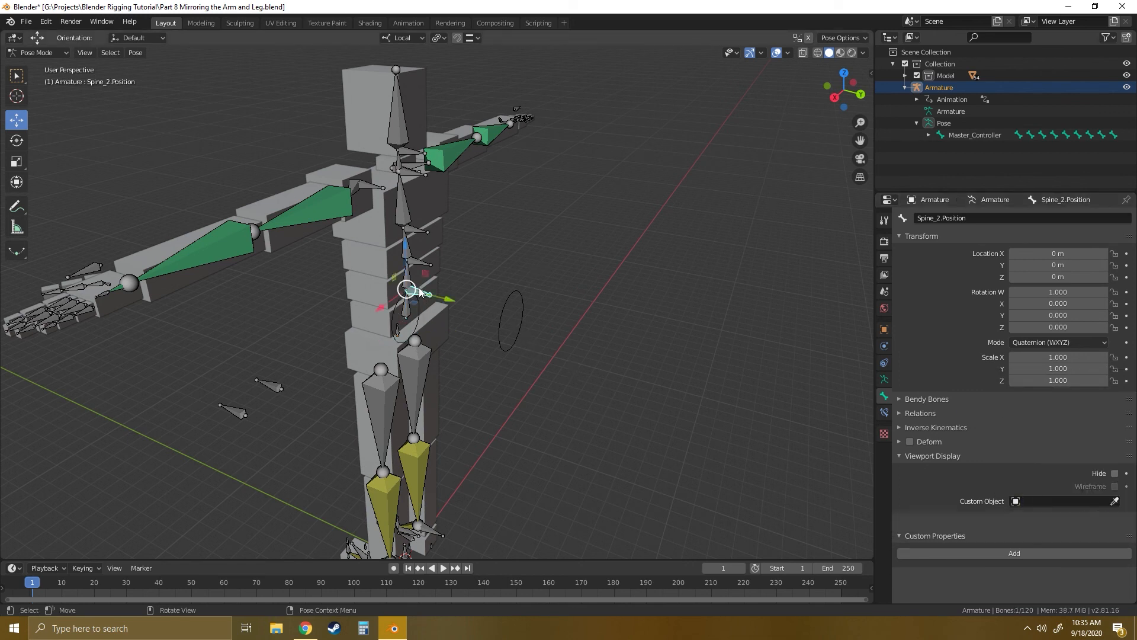
{"action": "key", "text": "ctrl+z"}
{"action": "key", "text": "ctrl+z"}
{"action": "key", "text": "ctrl+z"}
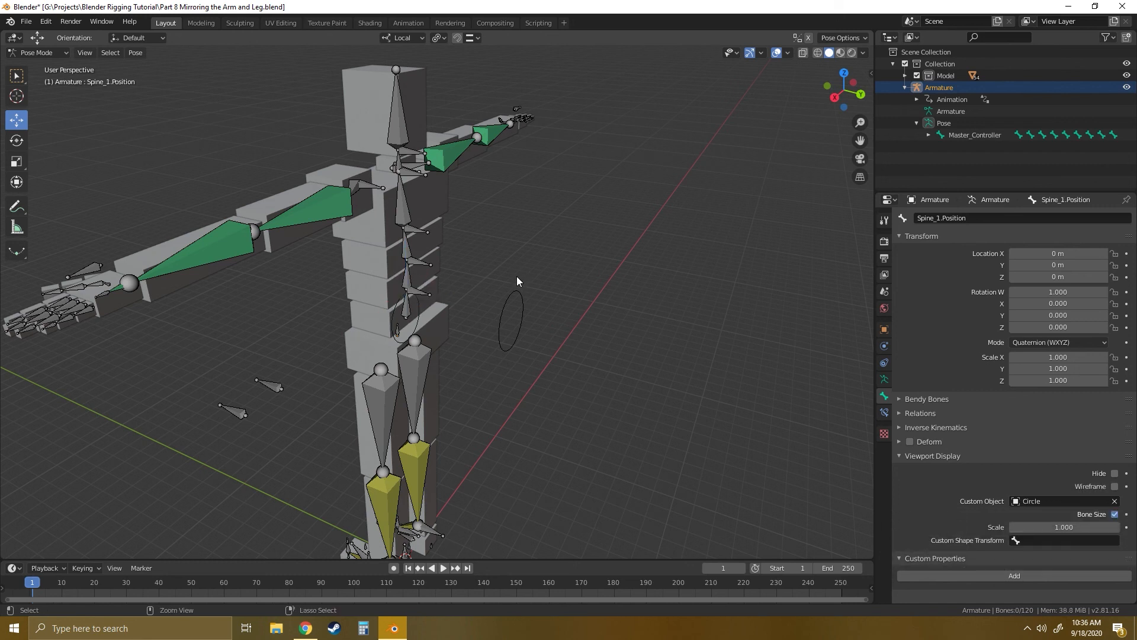
{"action": "left_click", "coordinate": [506, 284]}
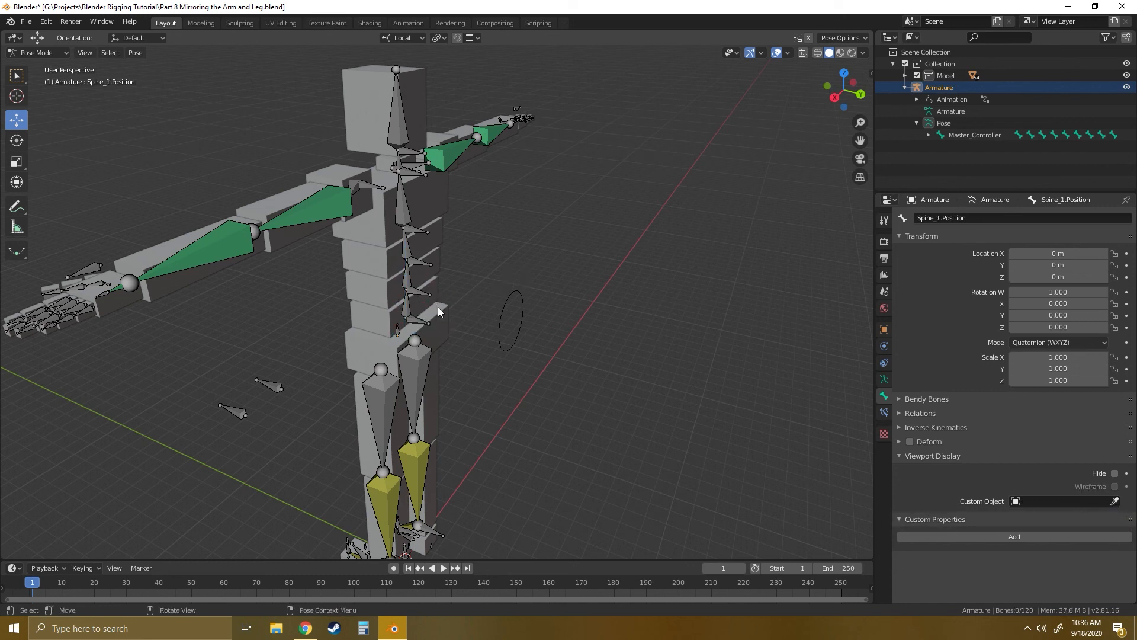
Assign the Circle object as the custom shape of the Spine_1 and Spine_2 bones.
{"action": "left_click", "coordinate": [407, 313]}
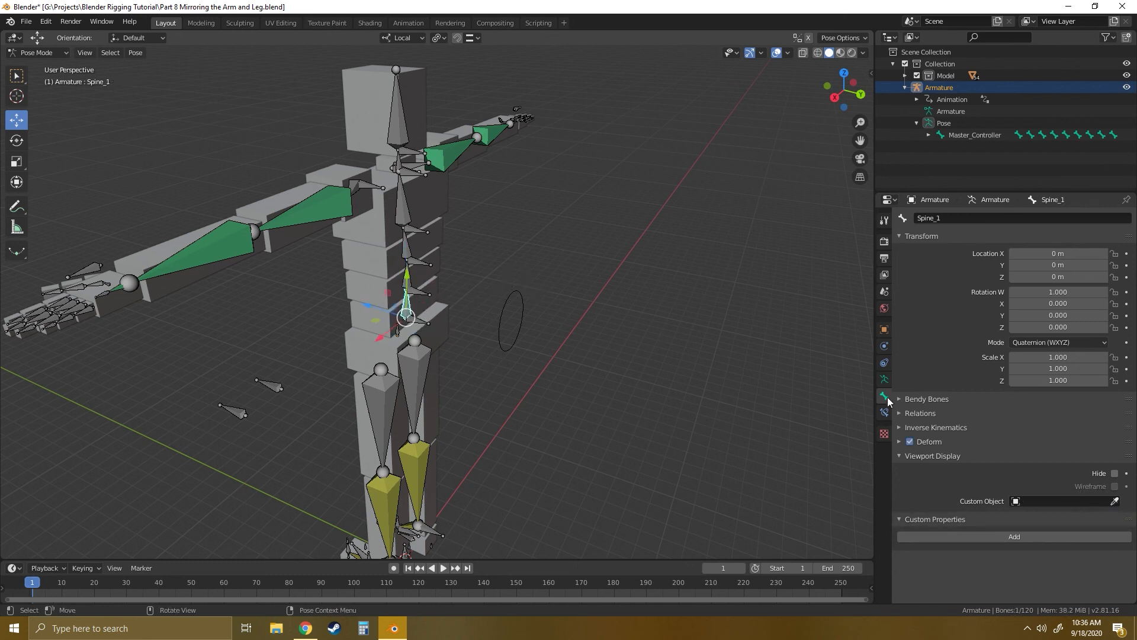
{"action": "left_click", "coordinate": [1043, 501]}
{"action": "left_click", "coordinate": [1020, 396]}
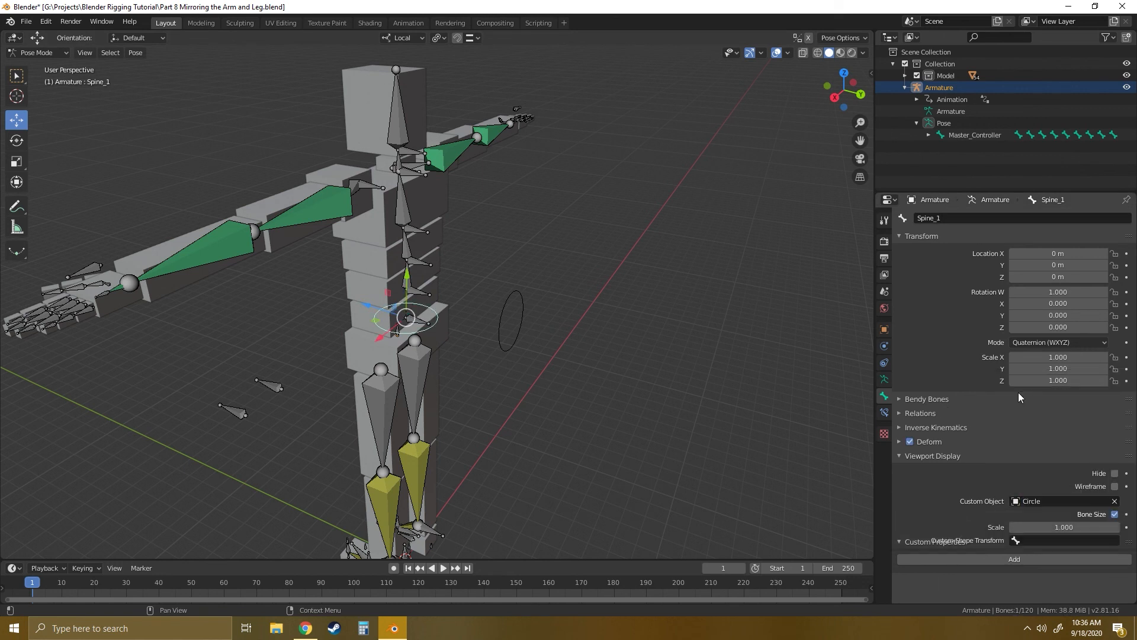
{"action": "left_click", "coordinate": [407, 270]}
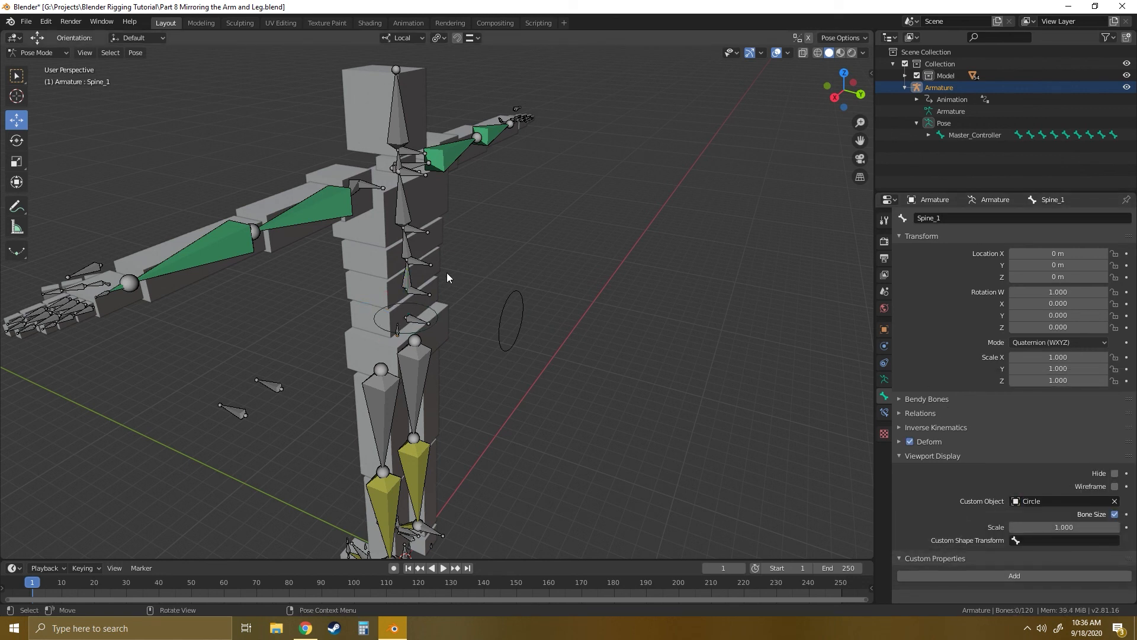
{"action": "left_click", "coordinate": [1072, 501]}
{"action": "left_click", "coordinate": [1020, 394]}
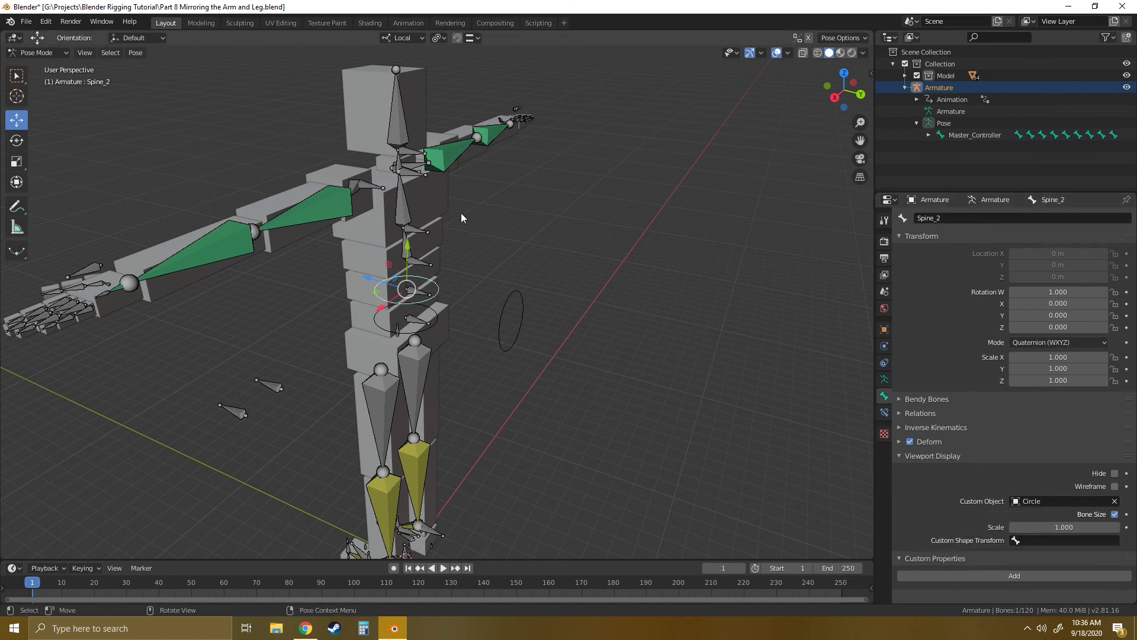
Assign the Circle object as the custom shape of the Spine_3 and Chest bones.
{"action": "left_click", "coordinate": [415, 248]}
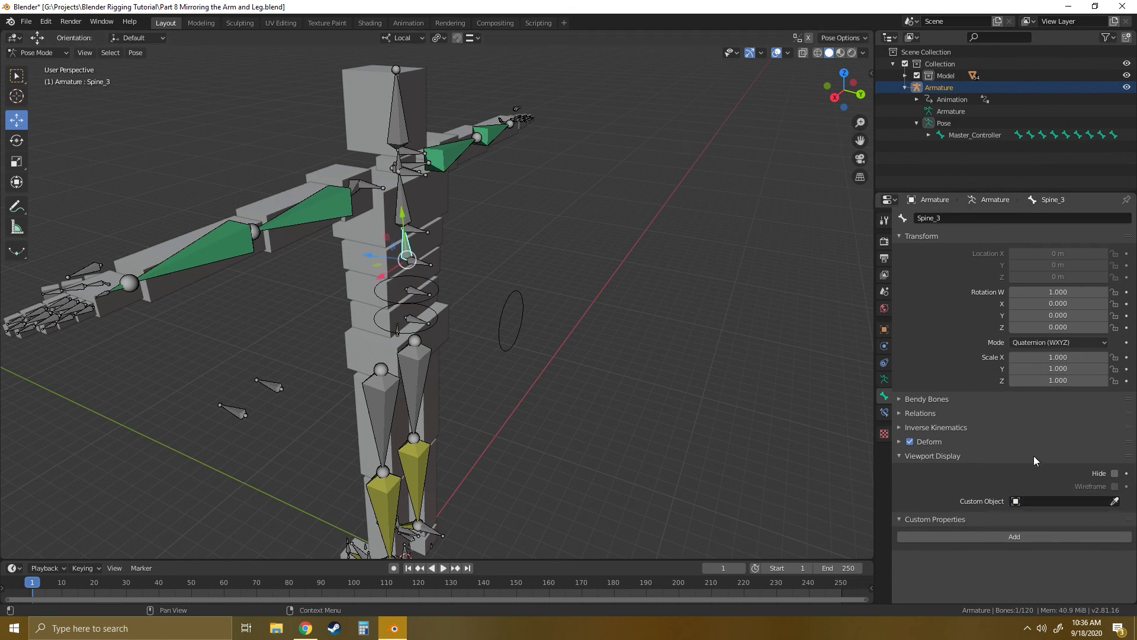
{"action": "left_click", "coordinate": [1061, 501]}
{"action": "left_click", "coordinate": [1020, 392]}
{"action": "left_click", "coordinate": [420, 199]}
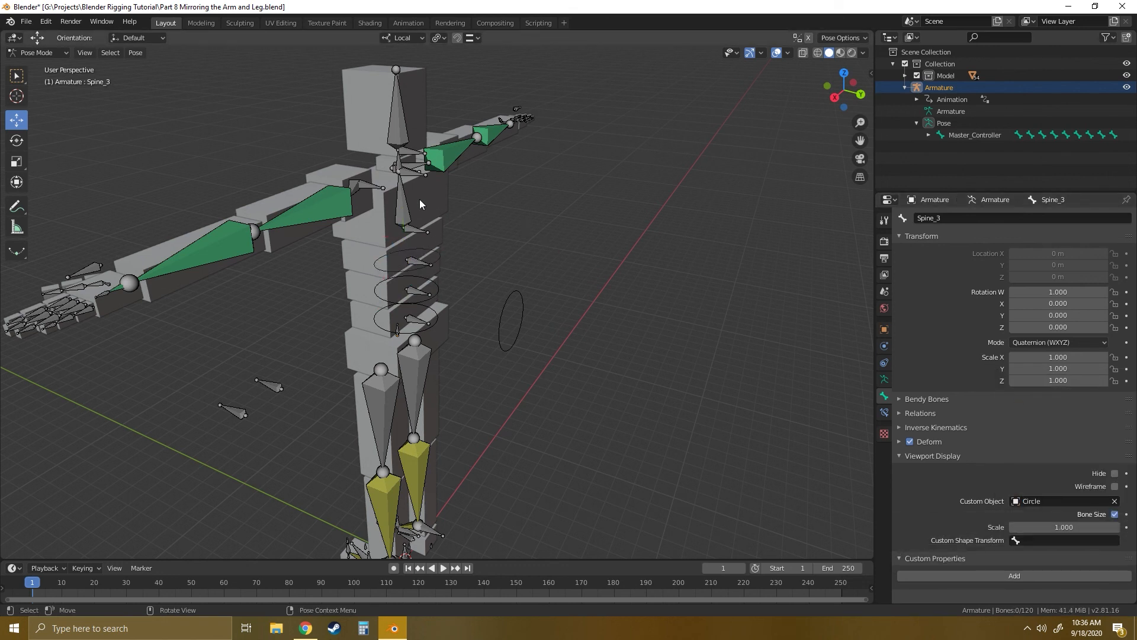
{"action": "left_click", "coordinate": [418, 205]}
{"action": "left_click", "coordinate": [1060, 501]}
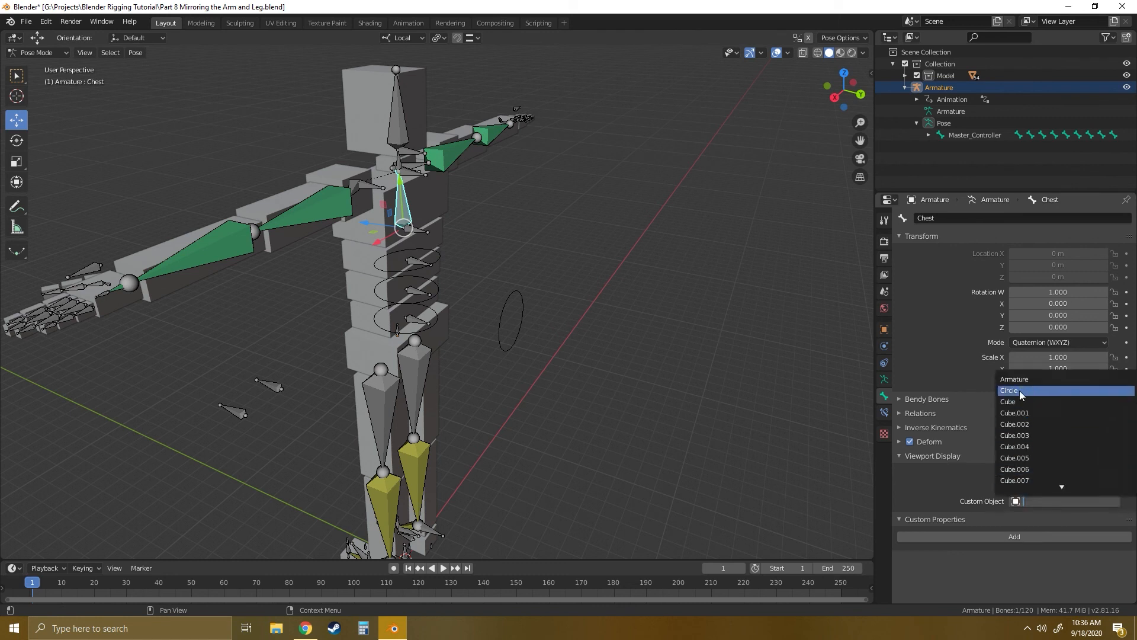
{"action": "left_click", "coordinate": [1020, 392]}
Assign the Circle object as the custom shape of the Neck and Head bones, leaving no bone selected.
{"action": "left_click", "coordinate": [519, 213]}
{"action": "left_click", "coordinate": [399, 164]}
{"action": "left_click", "coordinate": [1060, 501]}
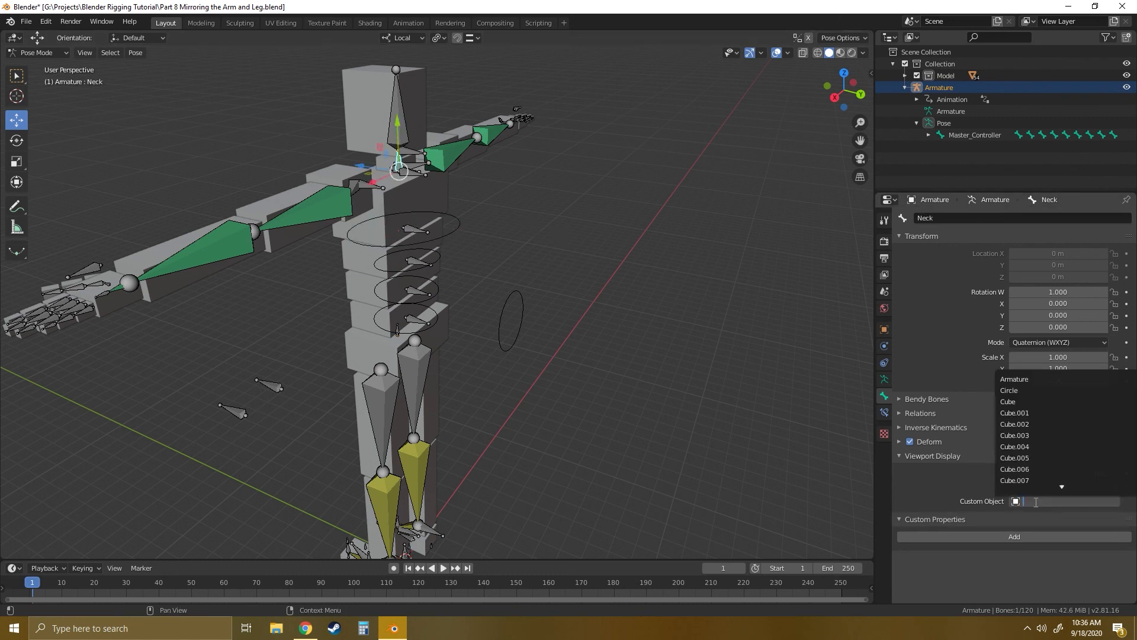
{"action": "left_click", "coordinate": [1020, 392]}
{"action": "left_click", "coordinate": [396, 109]}
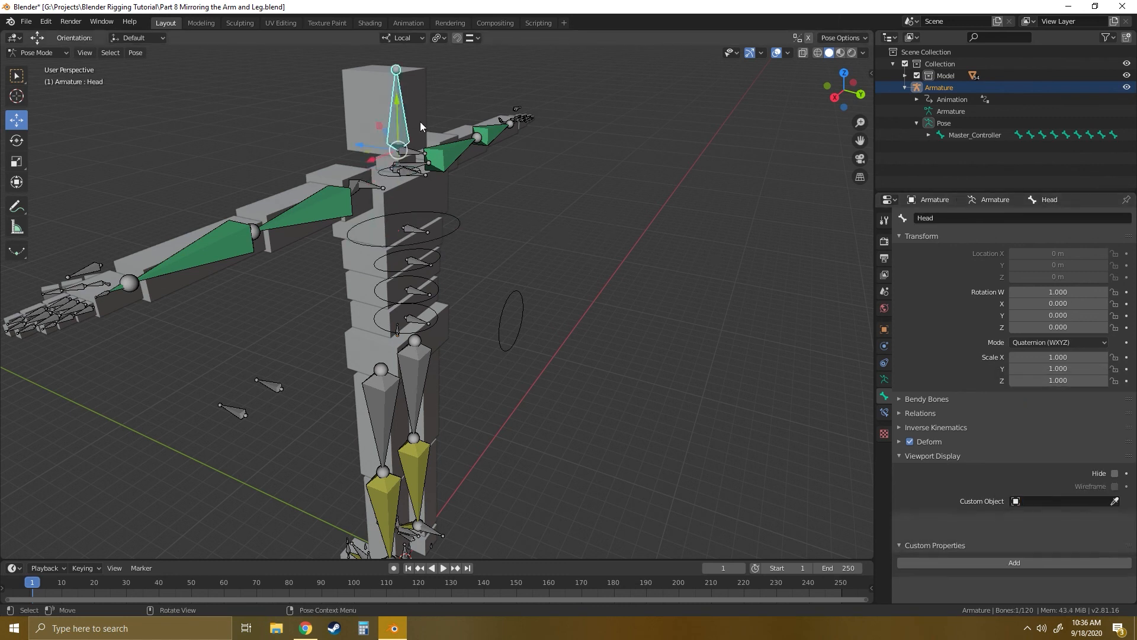
{"action": "left_click", "coordinate": [1042, 501]}
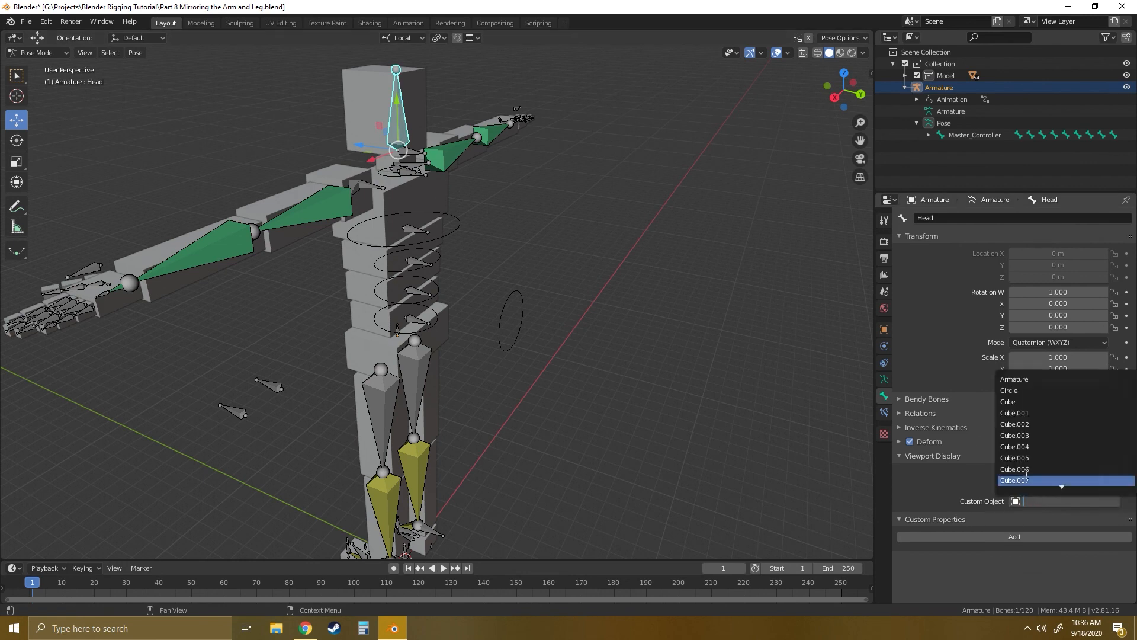
{"action": "left_click", "coordinate": [1018, 391]}
{"action": "left_click", "coordinate": [568, 255]}
Set the custom shape transform of the Spine_1 bone to Spine_1.Position.
{"action": "middle_click_drag", "start_coordinate": [564, 257], "coordinate": [497, 240]}
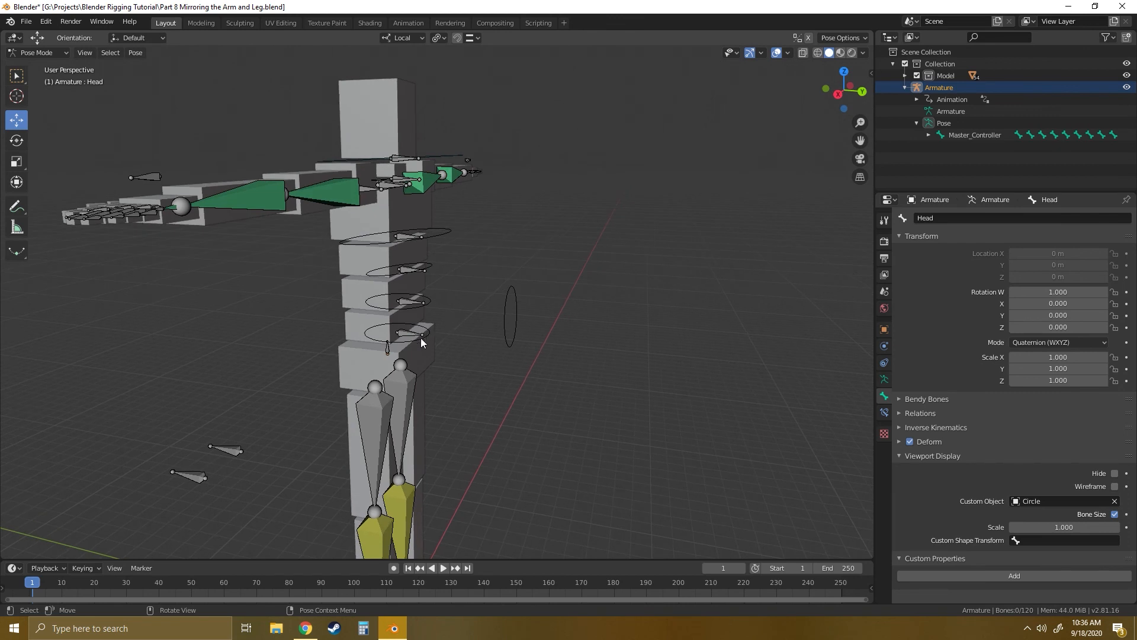
{"action": "left_click", "coordinate": [428, 333]}
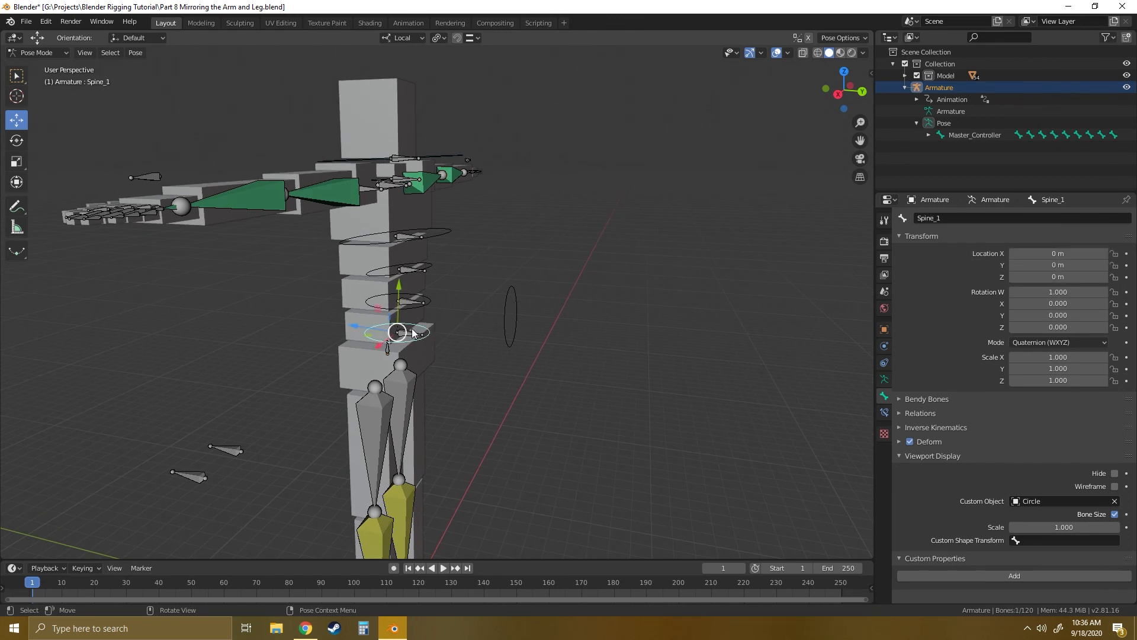
{"action": "left_click", "coordinate": [1046, 541]}
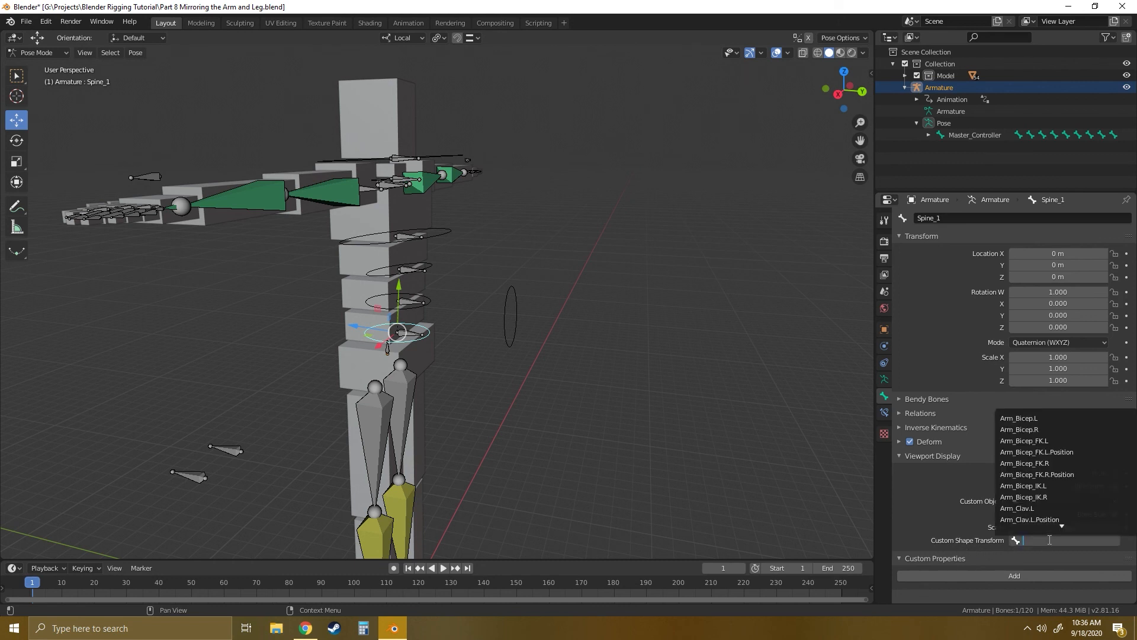
{"action": "type", "text": "Sp"}
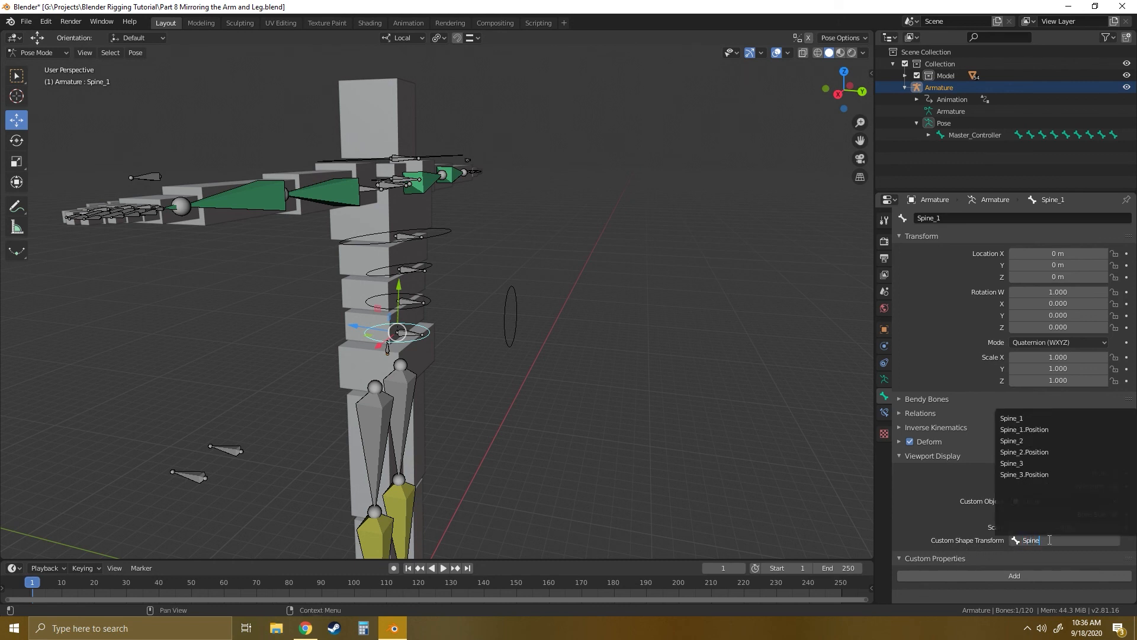
{"action": "type", "text": "ine"}
{"action": "left_click", "coordinate": [1037, 430]}
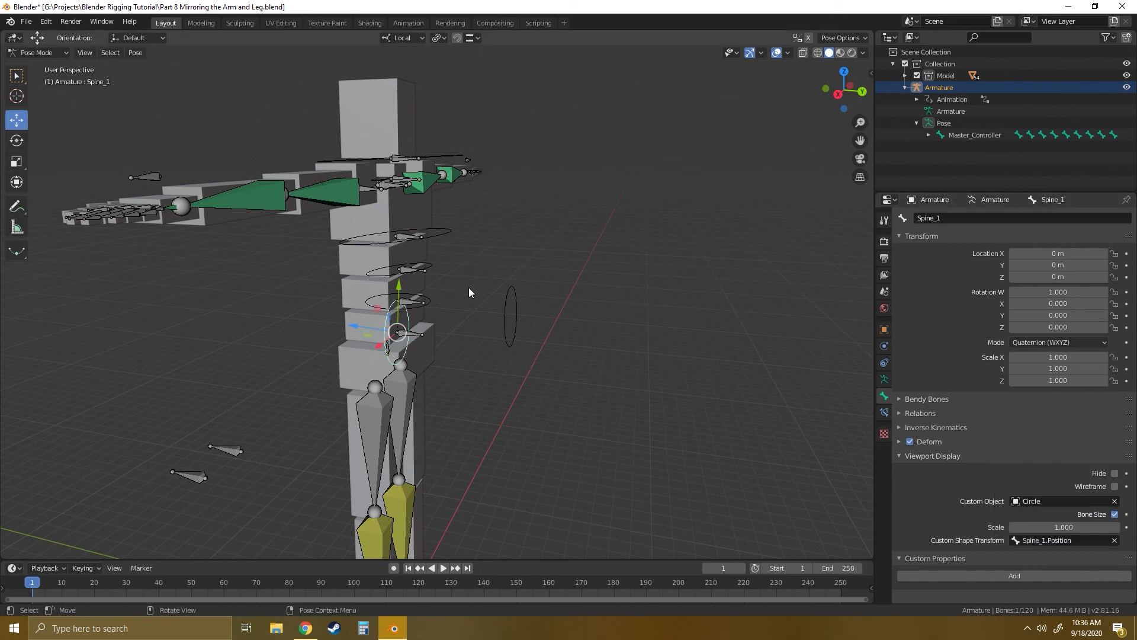
Set the custom shape transform of the Spine_2 bone to Spine_2.Position.
{"action": "left_click", "coordinate": [429, 297]}
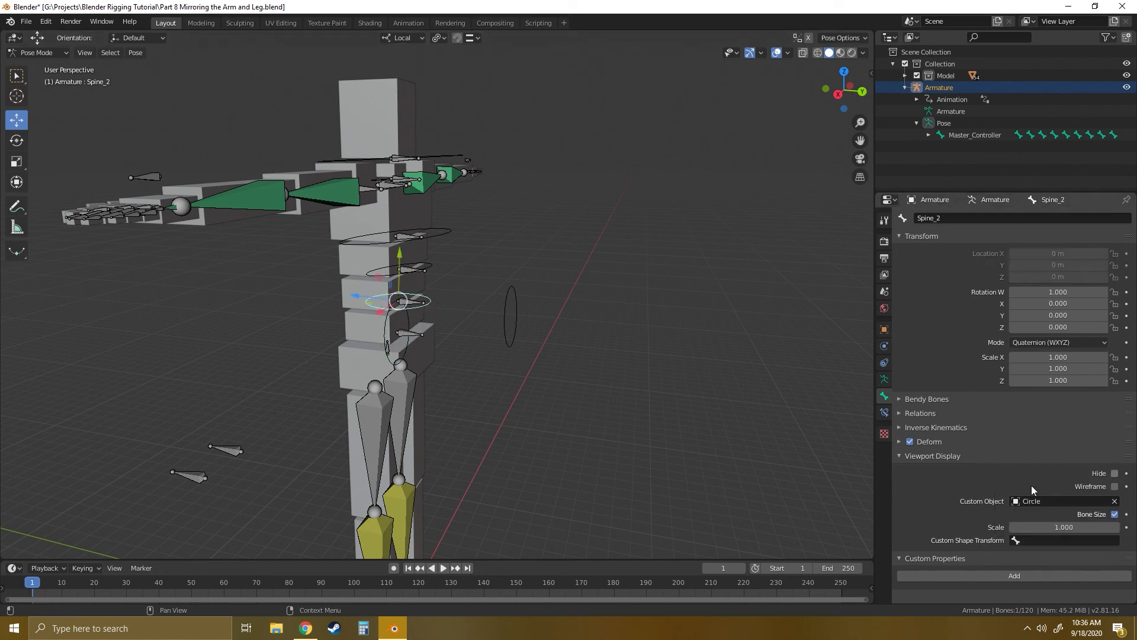
{"action": "left_click", "coordinate": [1047, 541]}
{"action": "type", "text": "Spine"}
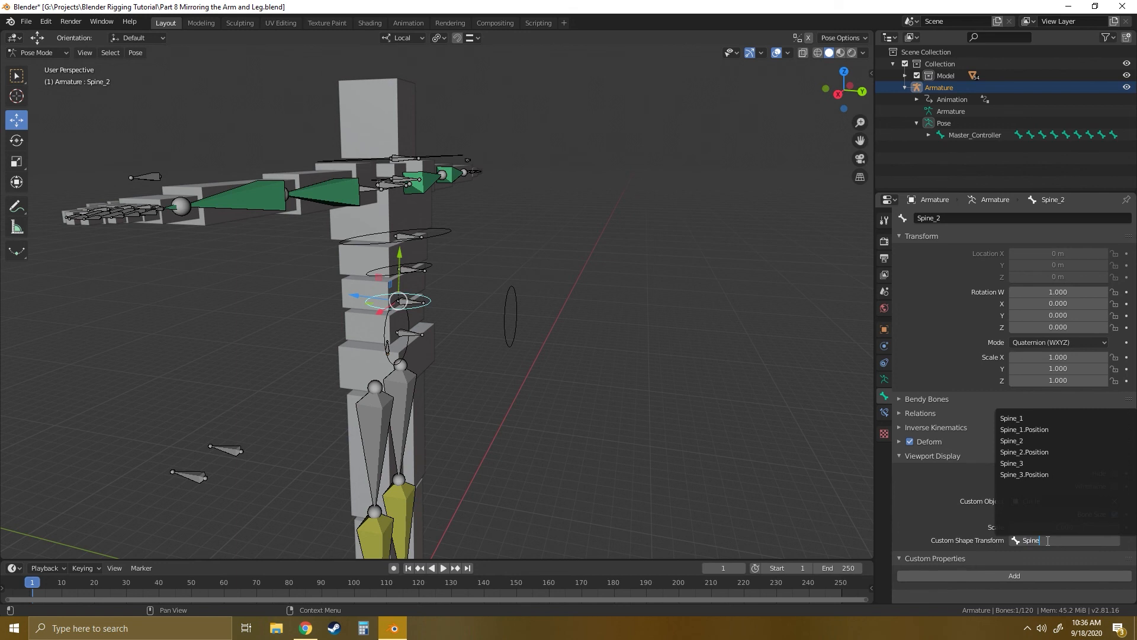
{"action": "left_click", "coordinate": [1033, 452]}
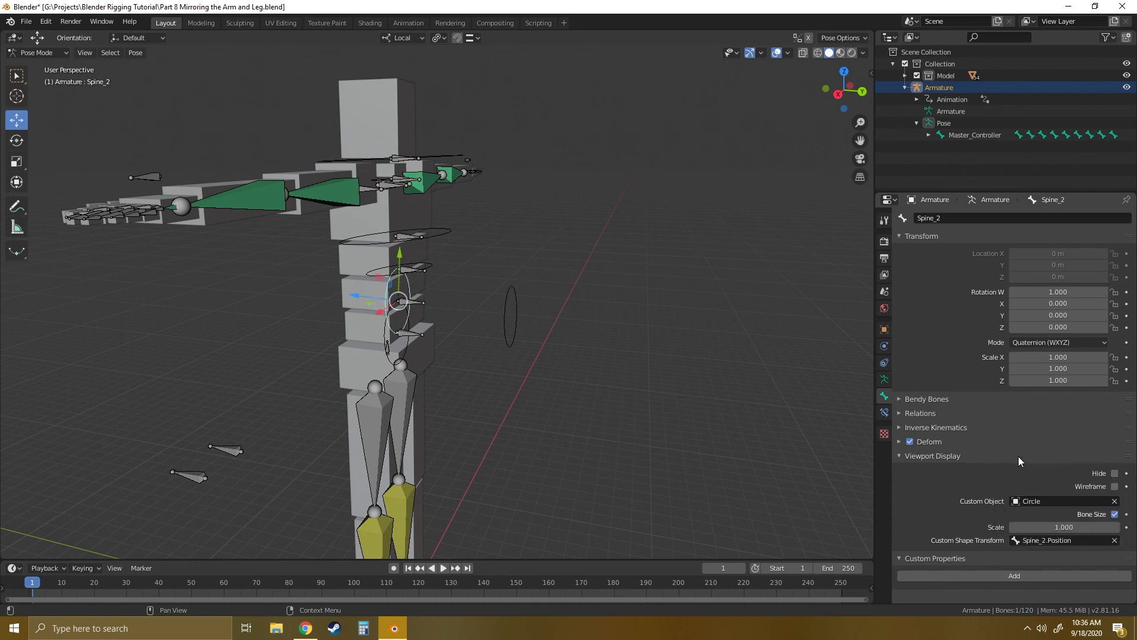
Set the custom shape transform of the Spine_3 bone to Spine_3.Position.
{"action": "left_click", "coordinate": [517, 248]}
{"action": "left_click", "coordinate": [426, 268]}
{"action": "left_click", "coordinate": [1068, 541]}
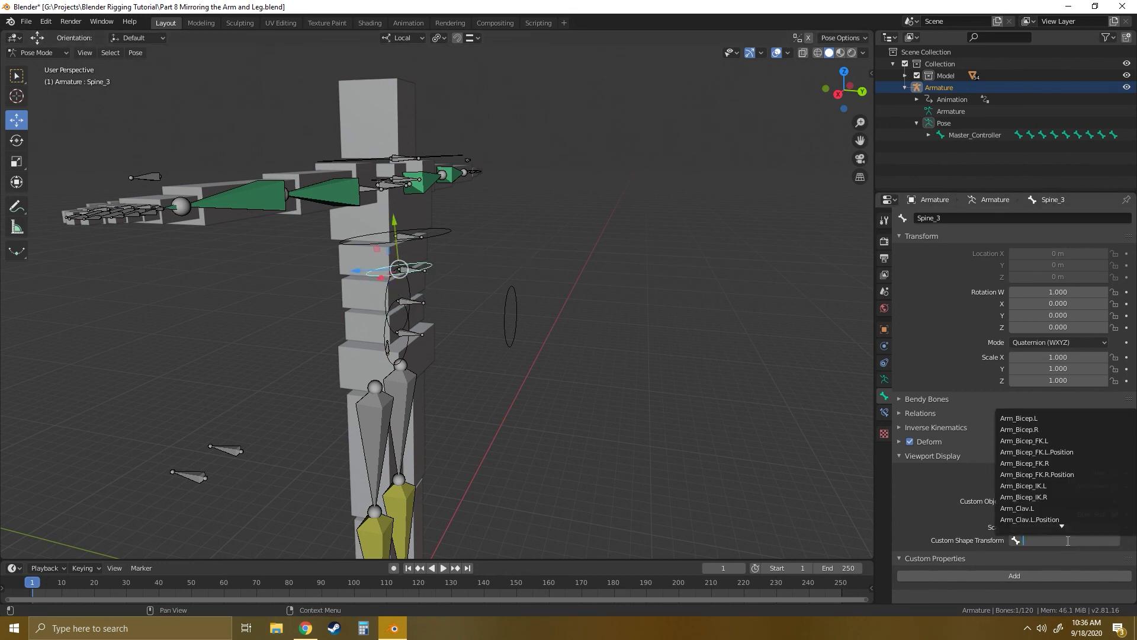
{"action": "type", "text": "Spi"}
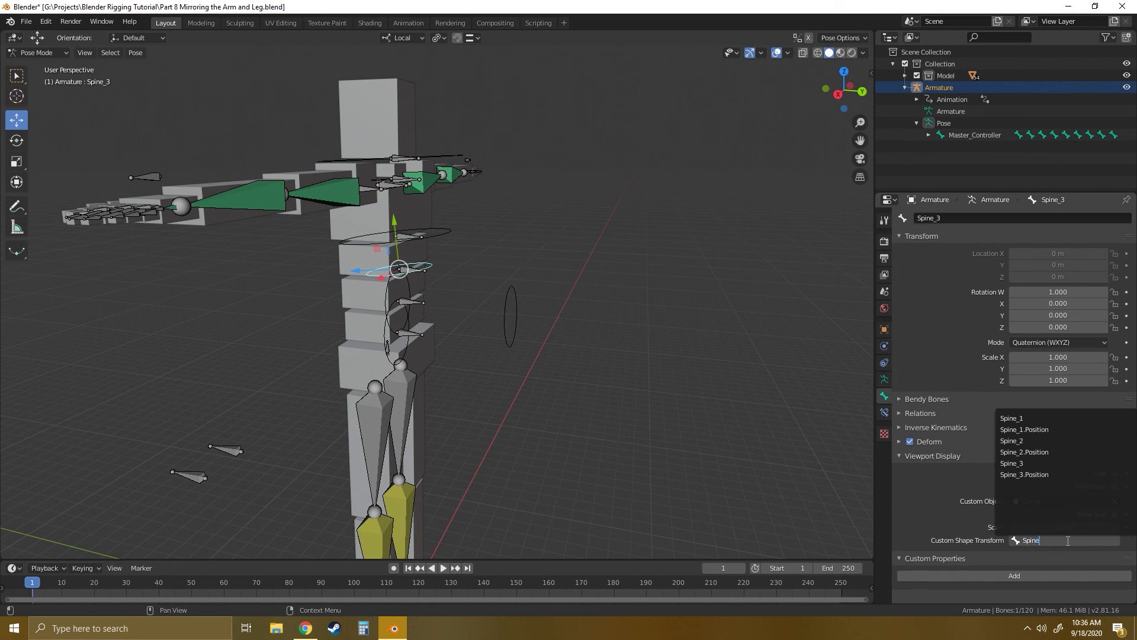
{"action": "type", "text": "ne"}
{"action": "left_click", "coordinate": [1025, 474]}
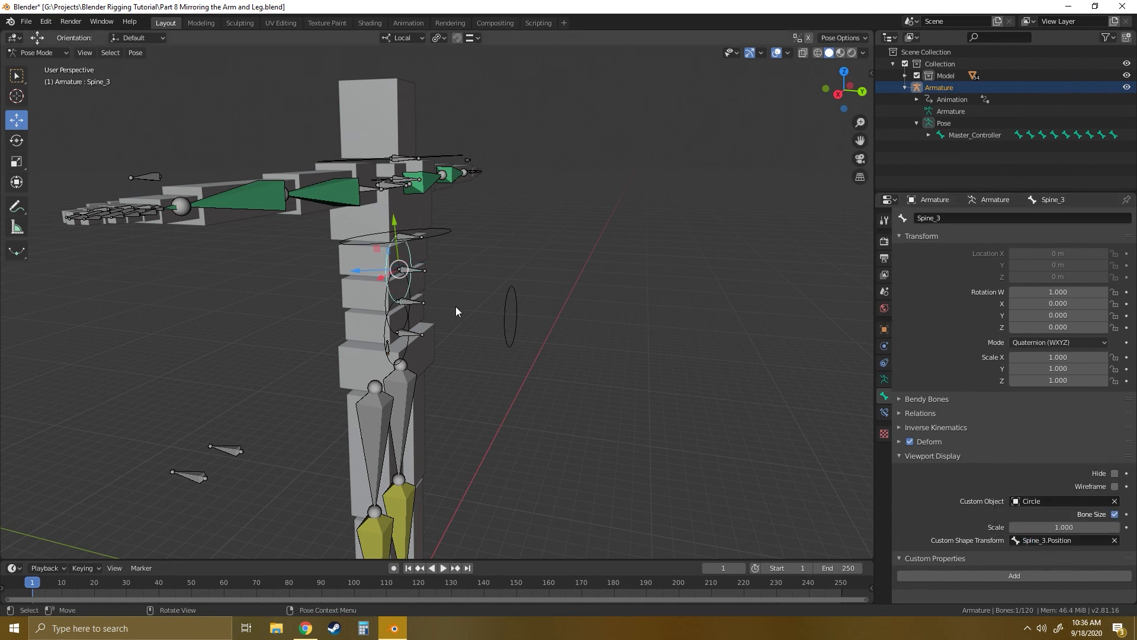
Set the custom shape transform of the Chest bone to Chest.Position.
{"action": "left_click", "coordinate": [443, 231]}
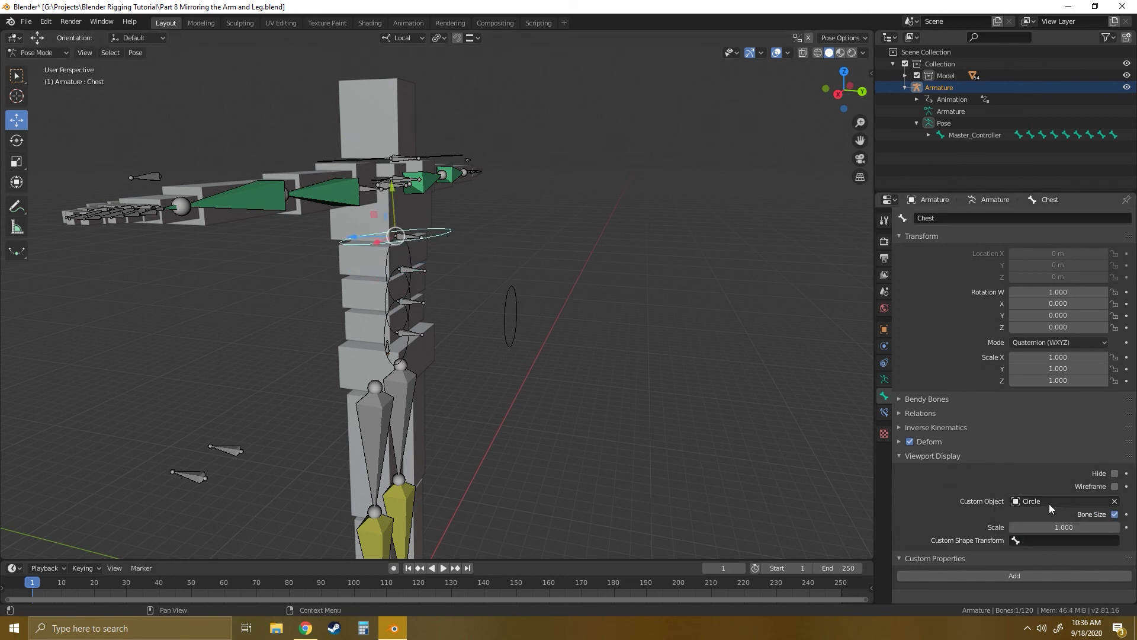
{"action": "left_click", "coordinate": [1060, 541]}
{"action": "type", "text": "Sp"}
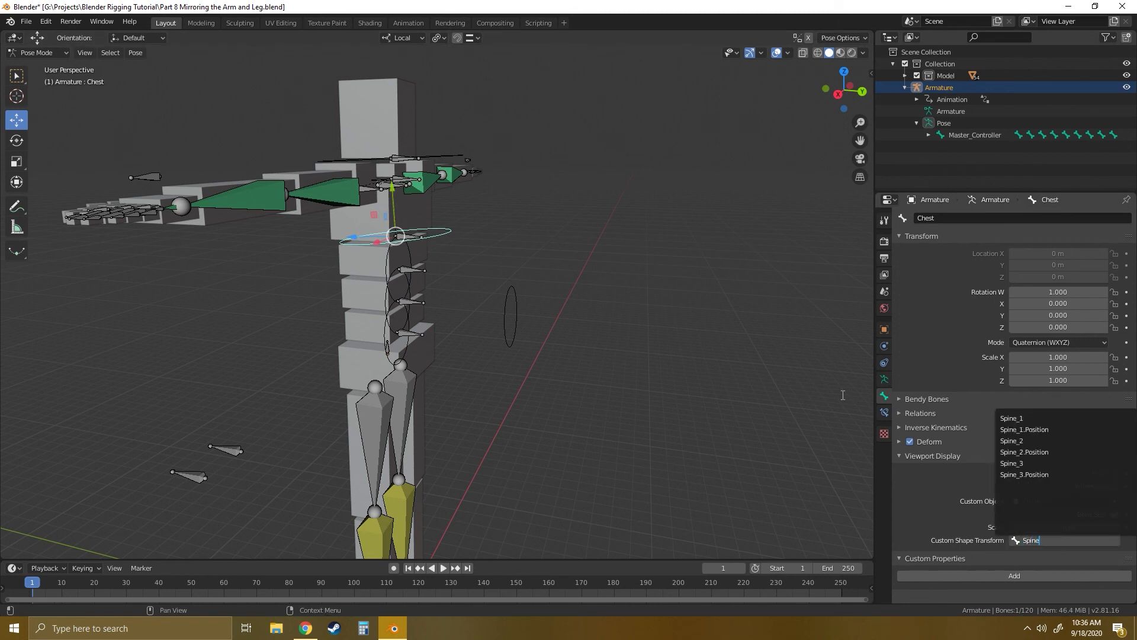
{"action": "type", "text": "in"}
{"action": "key", "text": "BackSpace"}
{"action": "key", "text": "BackSpace"}
{"action": "key", "text": "BackSpace"}
{"action": "key", "text": "BackSpace"}
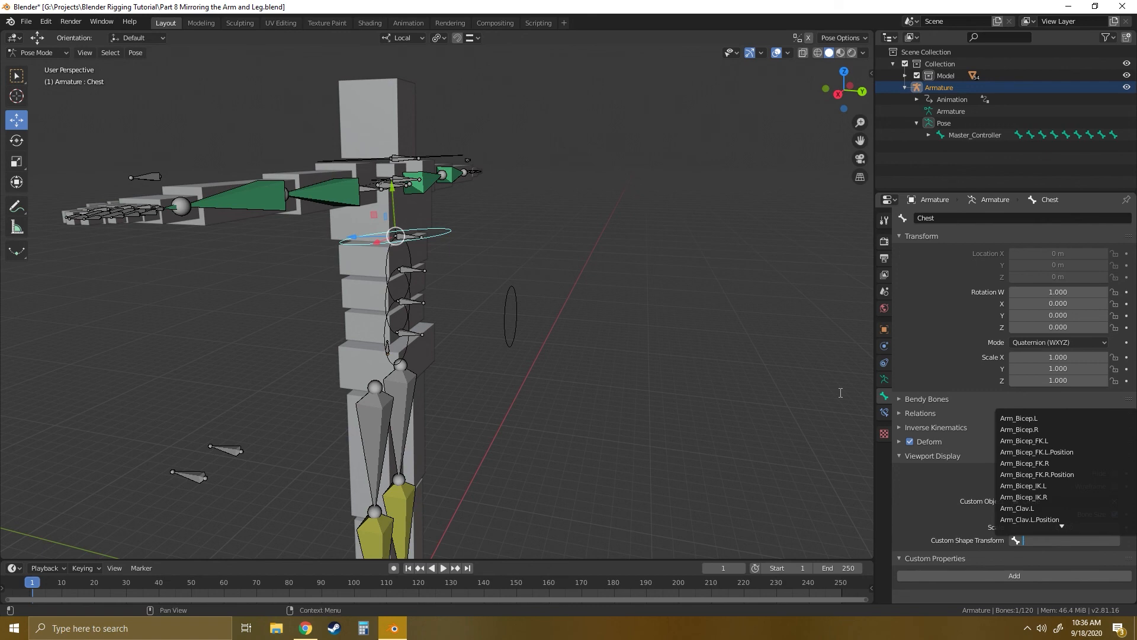
{"action": "type", "text": "Che"}
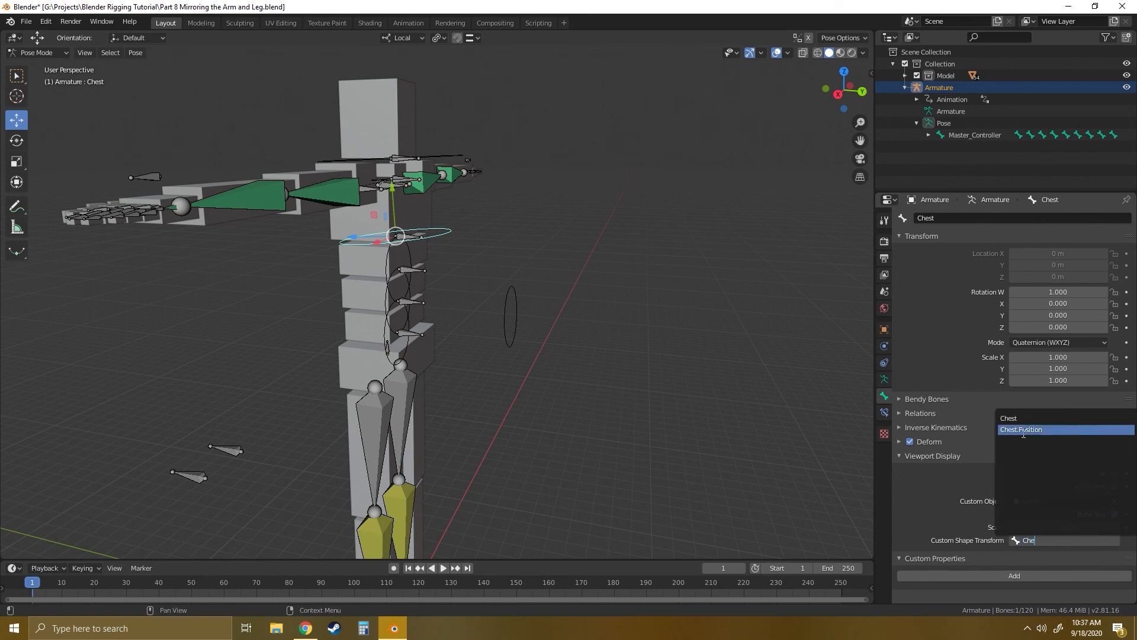
{"action": "left_click", "coordinate": [1023, 429]}
{"action": "middle_click_drag", "start_coordinate": [496, 222], "coordinate": [550, 309]}
{"action": "scroll", "coordinate": [513, 276], "scroll_direction": "up", "scroll_amount": 3}
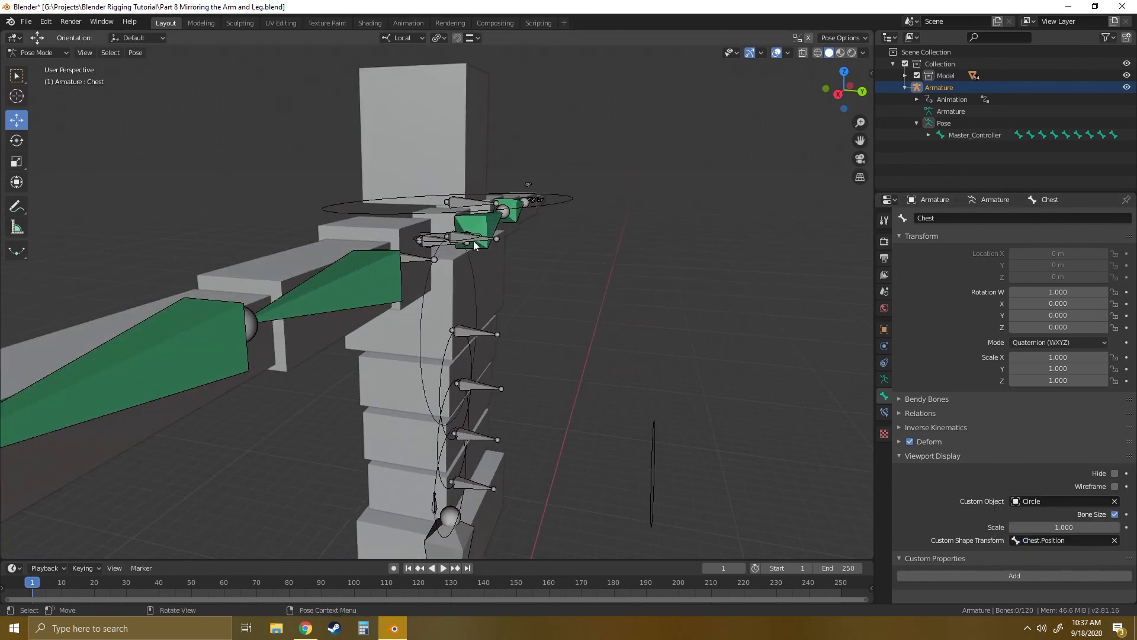
Set the custom shape transform of the Neck bone to Neck.Position.
{"action": "middle_click_drag", "start_coordinate": [474, 240], "coordinate": [451, 230]}
{"action": "left_click", "coordinate": [421, 235]}
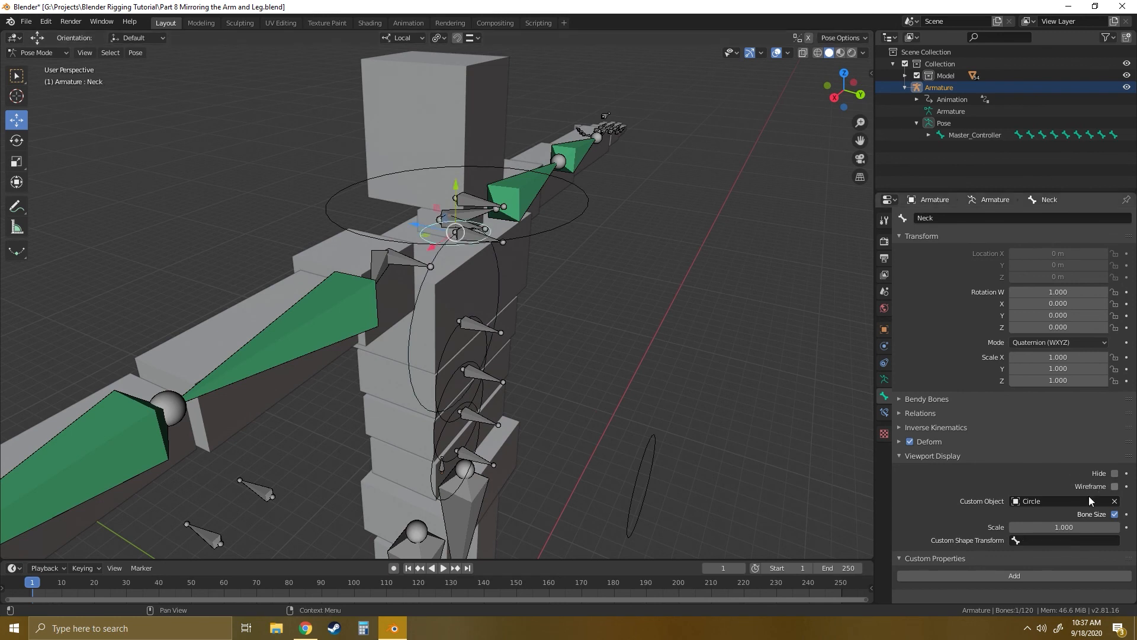
{"action": "left_click", "coordinate": [1049, 541]}
{"action": "type", "text": "neck"}
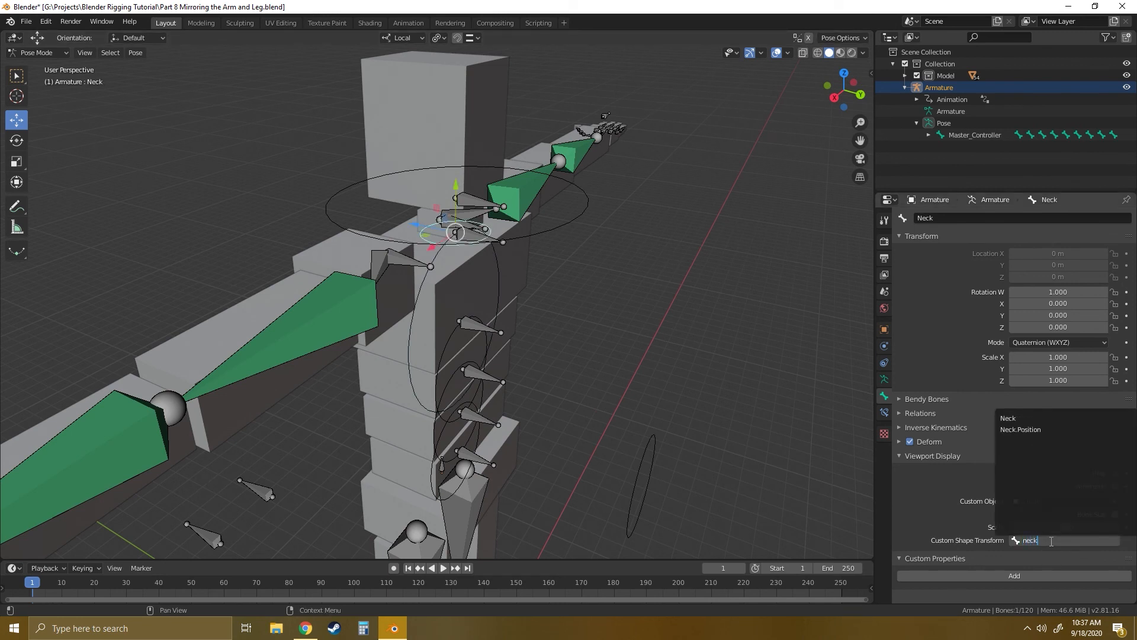
{"action": "left_click", "coordinate": [1027, 432]}
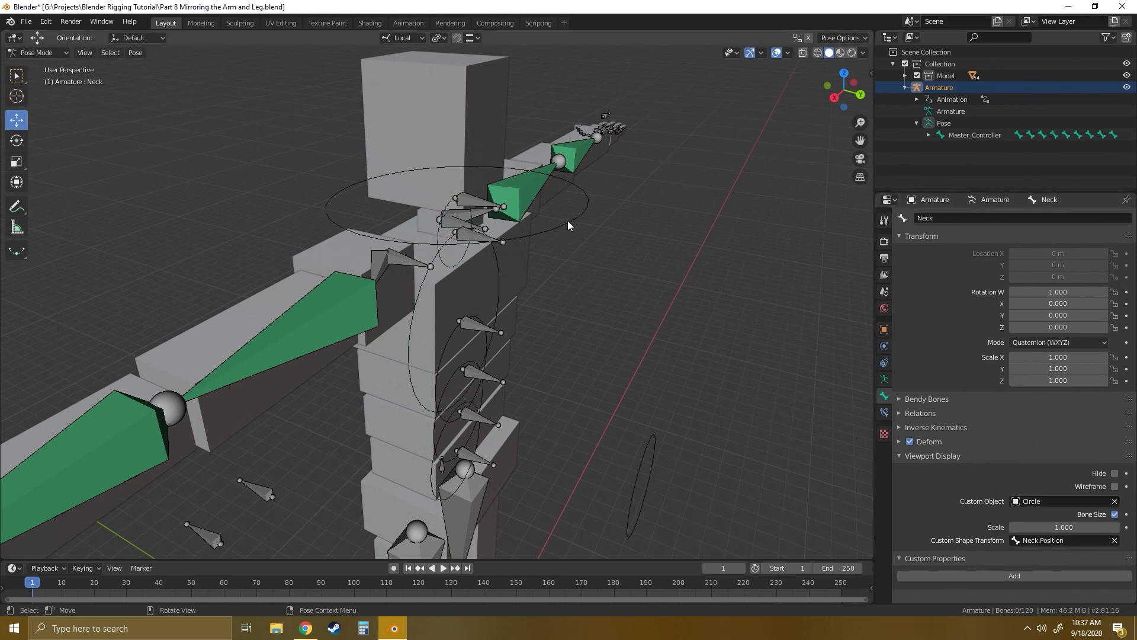
Set the custom shape transform of the Head bone to Head.Position, and deselect the bone.
{"action": "left_click", "coordinate": [569, 225]}
{"action": "left_click", "coordinate": [1035, 541]}
{"action": "type", "text": "head"}
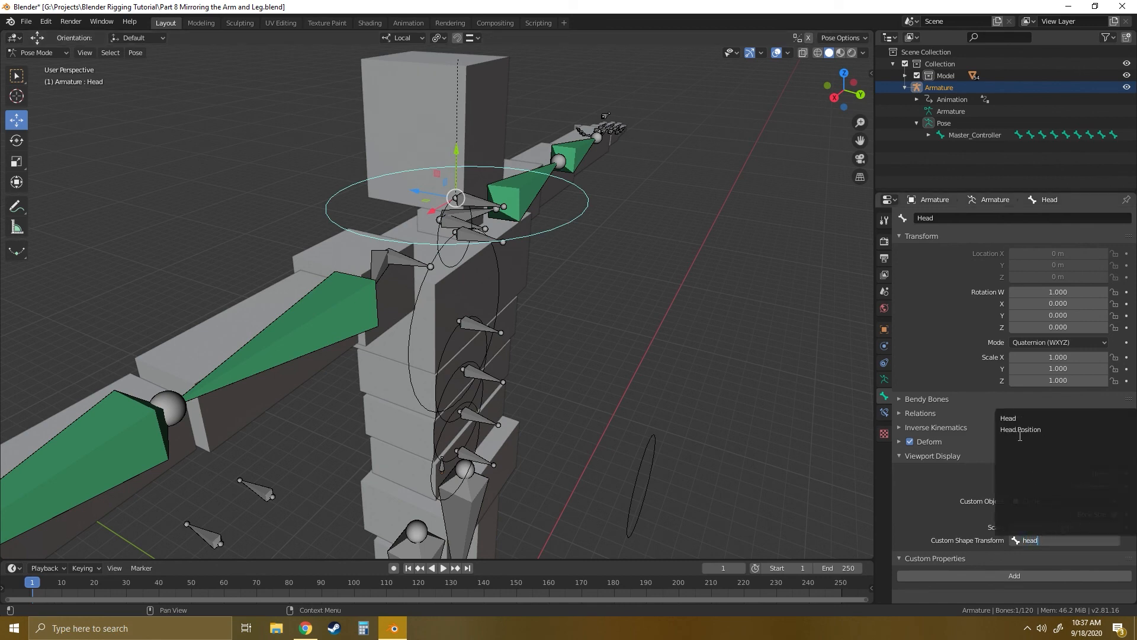
{"action": "left_click", "coordinate": [1020, 431]}
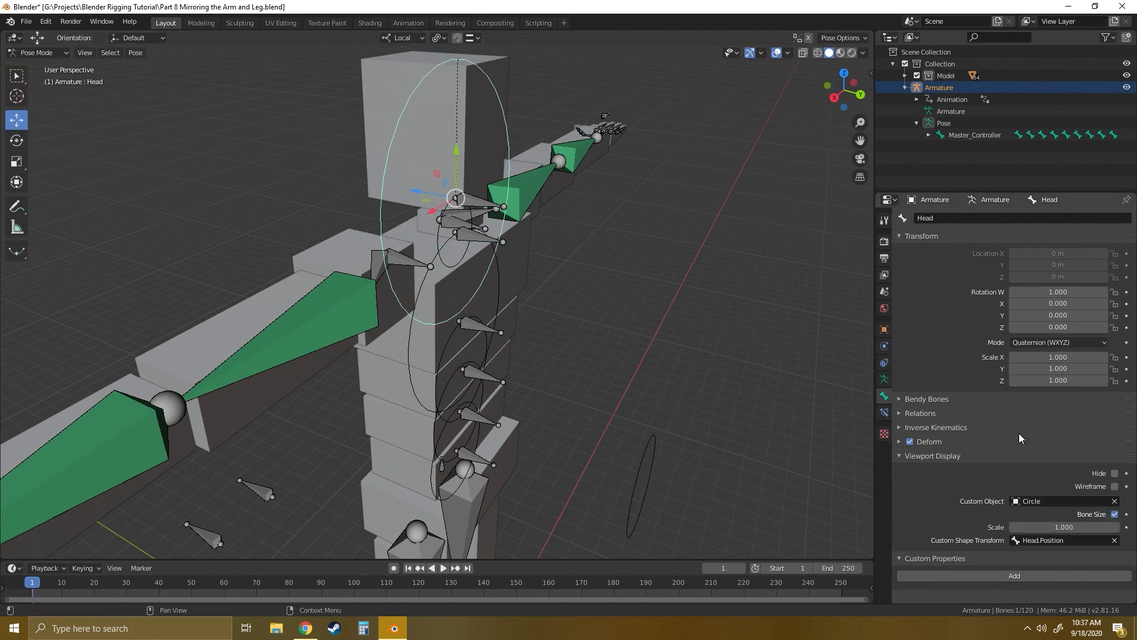
{"action": "left_click", "coordinate": [609, 385]}
In Object Mode, select the Circle object behind the model and rename it Spine/Neck Shape.
{"action": "middle_click_drag", "start_coordinate": [610, 431], "coordinate": [574, 331]}
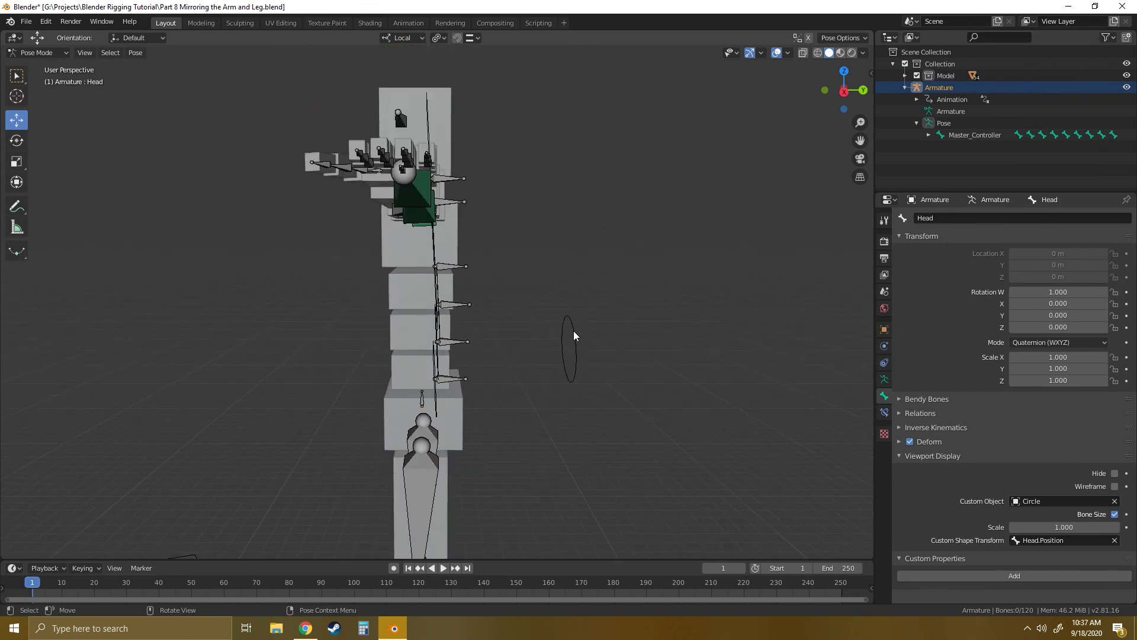
{"action": "middle_click_drag", "start_coordinate": [582, 380], "coordinate": [544, 361]}
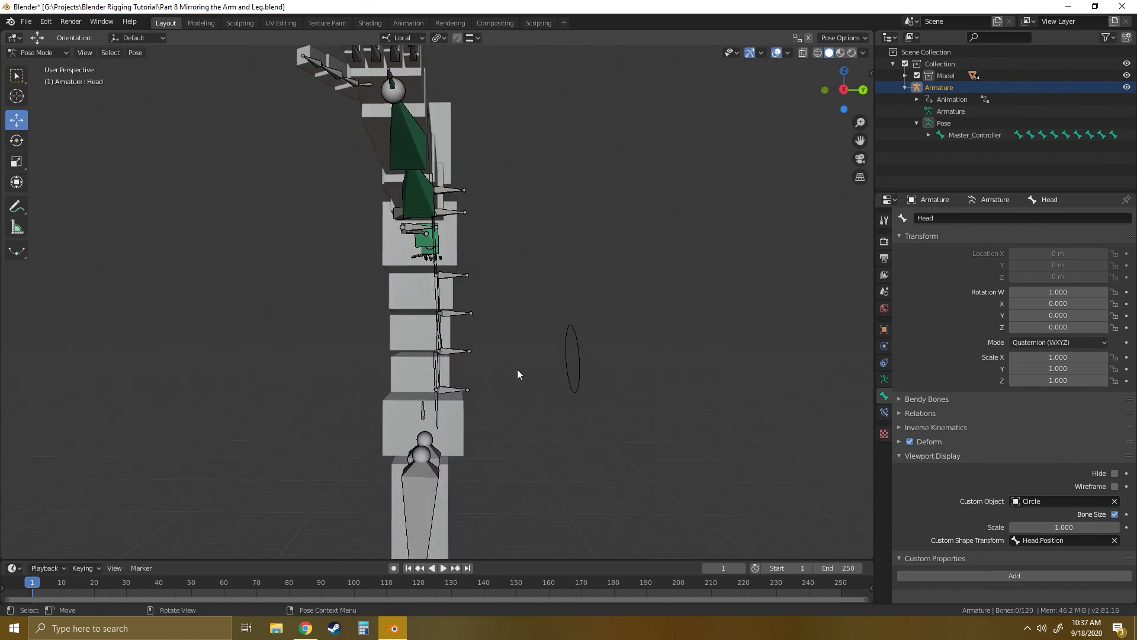
{"action": "left_click", "coordinate": [13, 52]}
{"action": "left_click", "coordinate": [33, 64]}
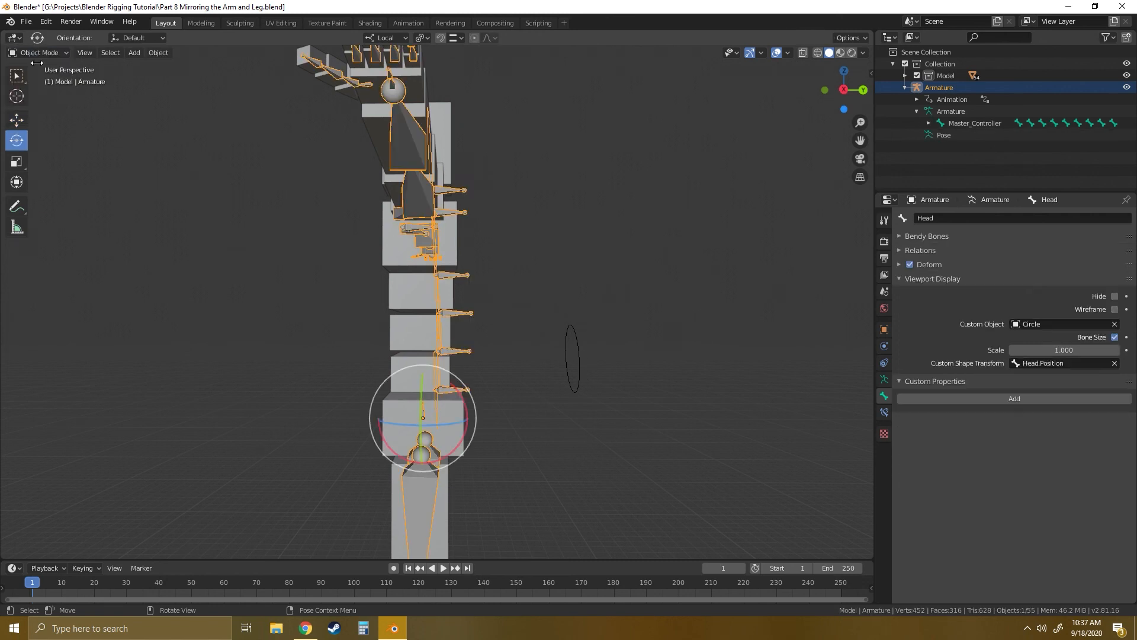
{"action": "left_click", "coordinate": [578, 350]}
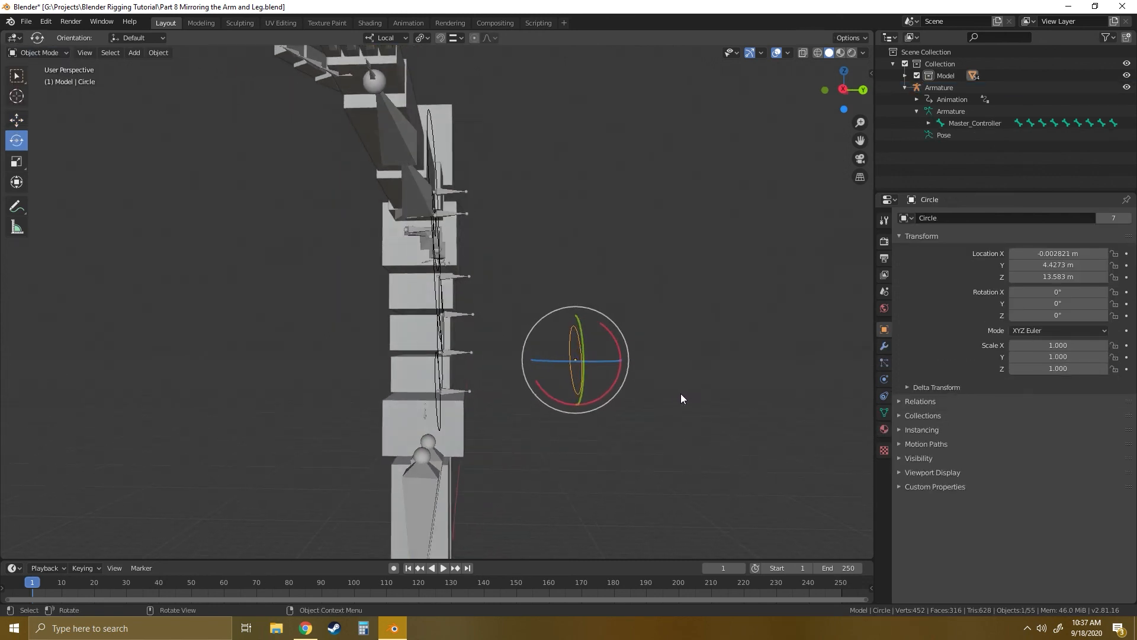
{"action": "left_click", "coordinate": [947, 218]}
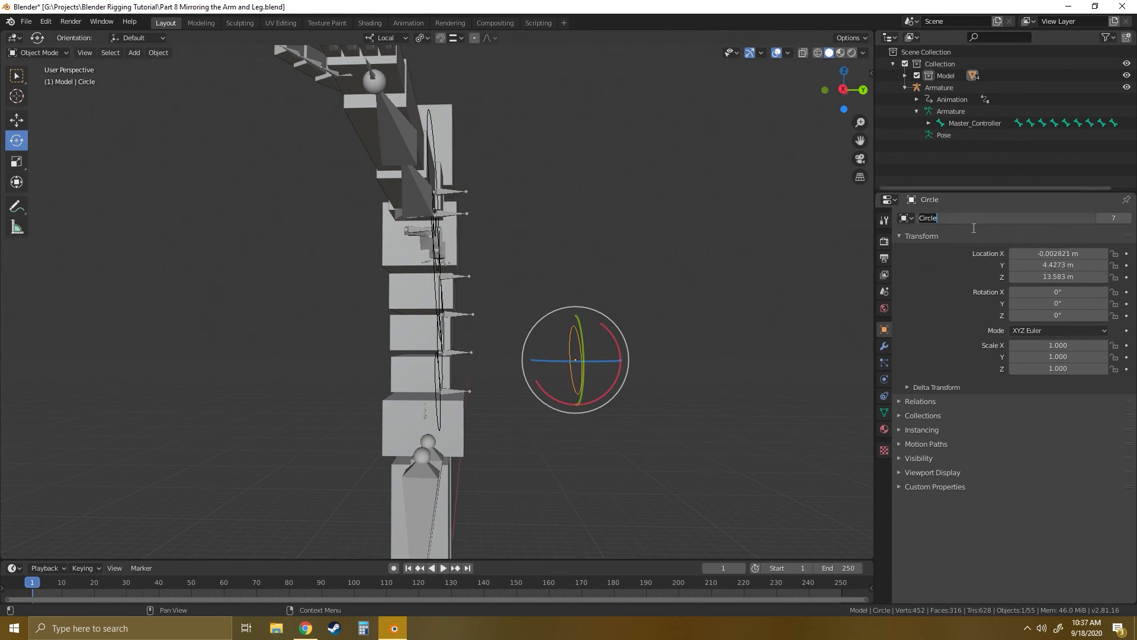
{"action": "type", "text": "Spine/Neck Shap"}
{"action": "key", "text": "Return"}
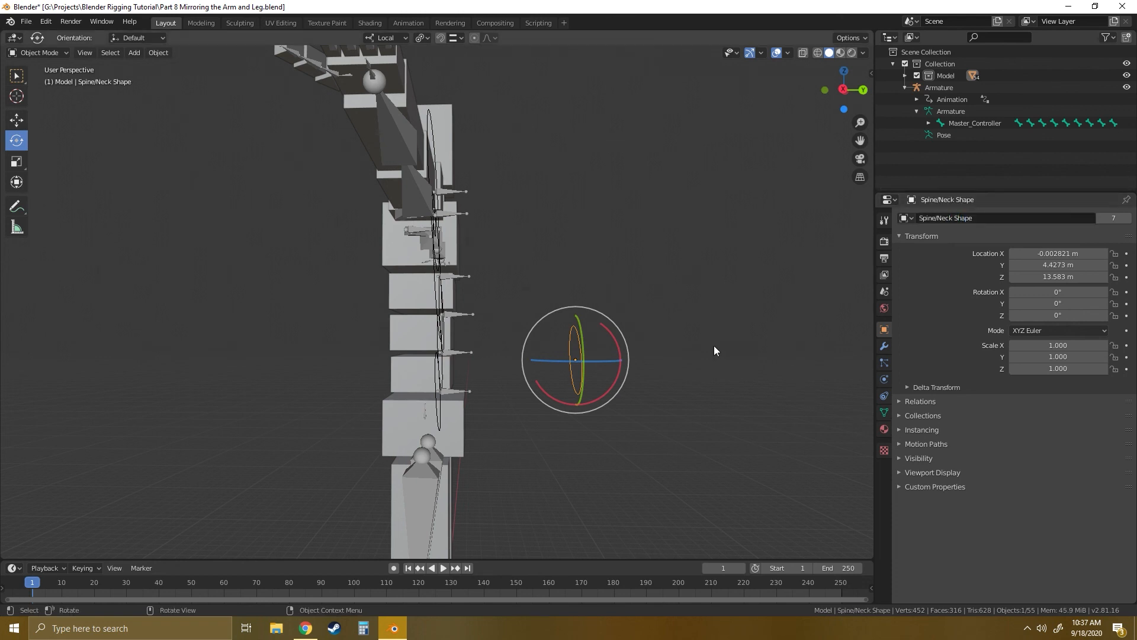
In Edit Mode, rotate the circle's vertices in the right orthographic view so that the ring lies horizontally.
{"action": "middle_click_drag", "start_coordinate": [630, 296], "coordinate": [678, 315]}
{"action": "key", "text": "Tab"}
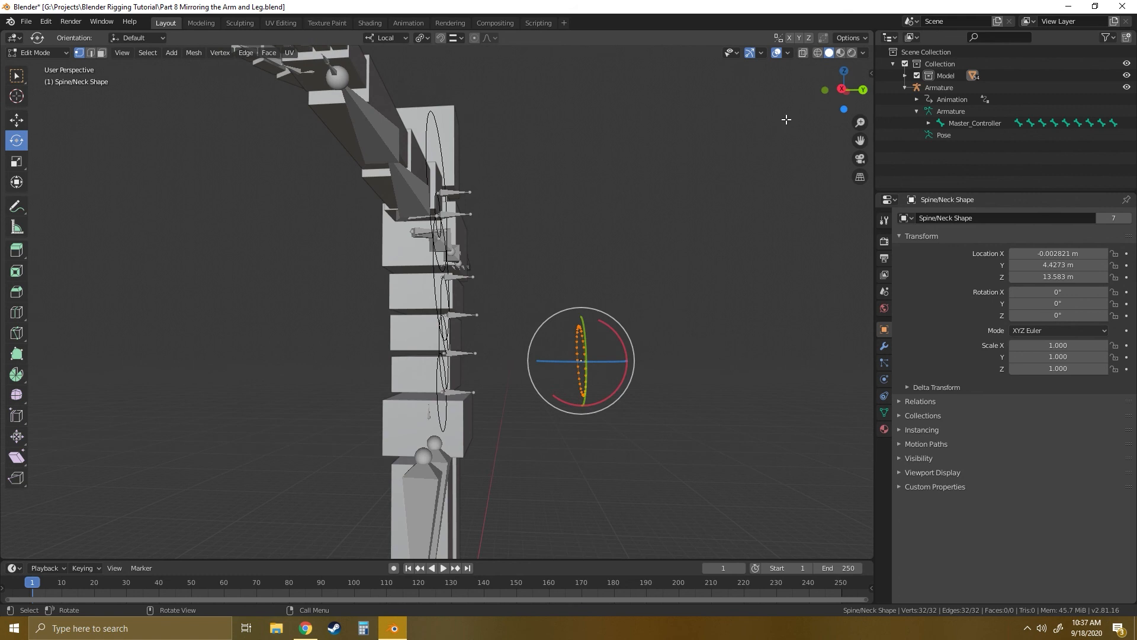
{"action": "left_click", "coordinate": [842, 89]}
{"action": "scroll", "coordinate": [639, 332], "scroll_direction": "up", "scroll_amount": 4}
{"action": "middle_click_drag", "start_coordinate": [629, 356], "coordinate": [569, 265], "text": "shift"}
{"action": "left_click_drag", "start_coordinate": [701, 298], "coordinate": [734, 365]}
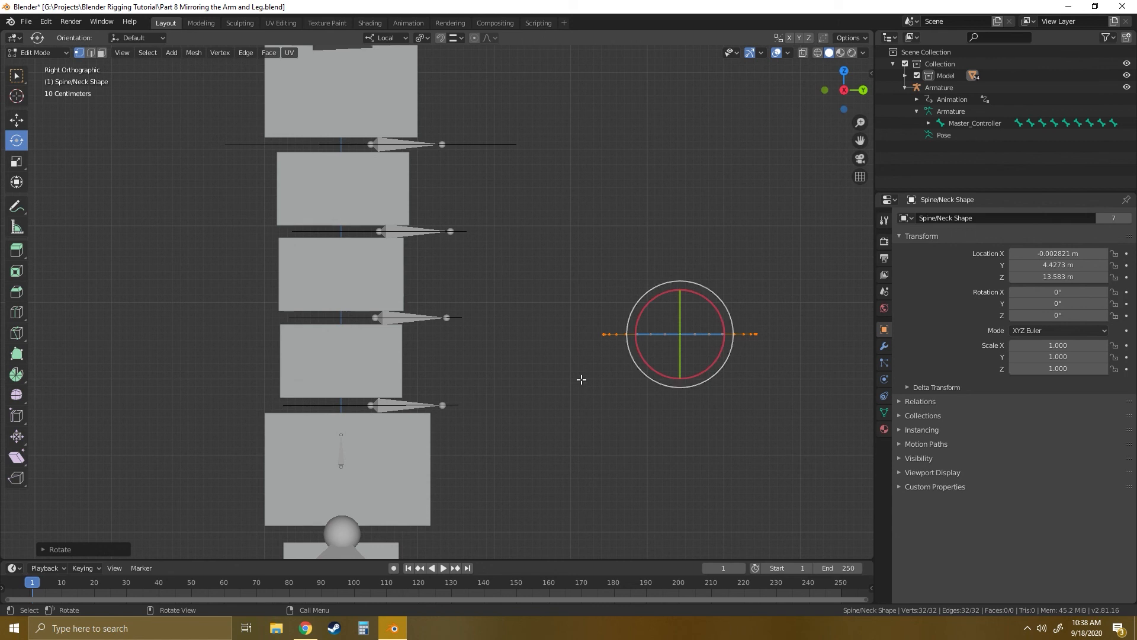
{"action": "mouse_move", "coordinate": [549, 297]}
{"action": "middle_mouse_down"}
{"action": "mouse_move", "coordinate": [520, 337]}
{"action": "mouse_move", "coordinate": [505, 297]}
{"action": "mouse_move", "coordinate": [537, 306]}
{"action": "middle_mouse_up"}
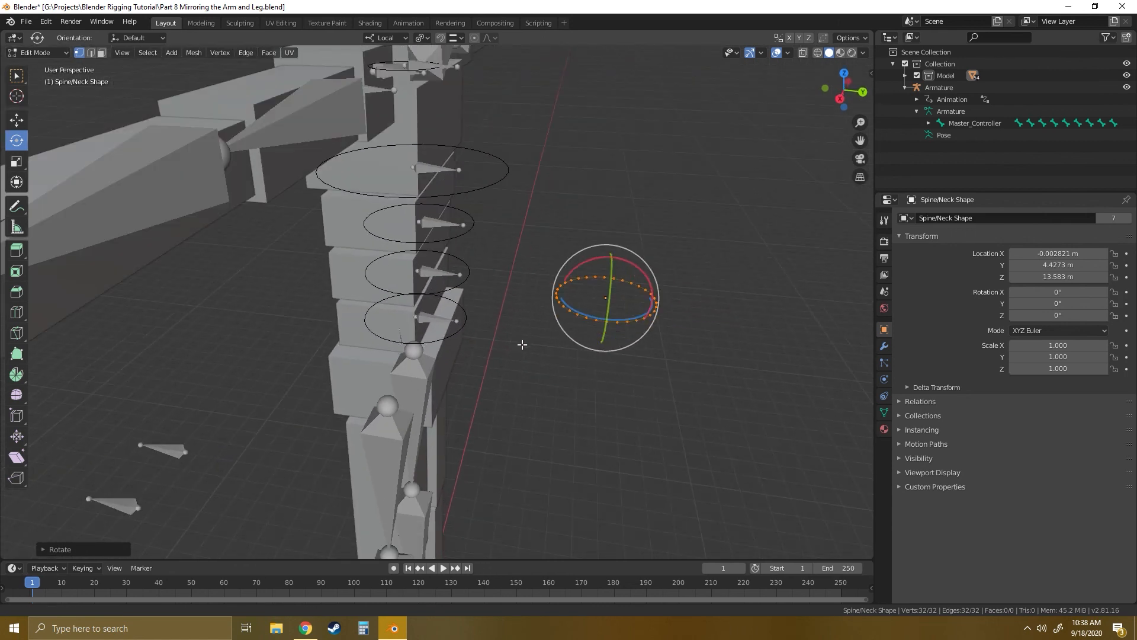
In top view, move the circle vertex nearest the body along positive Y with proportional editing, flattening that side of the ring.
{"action": "middle_click_drag", "start_coordinate": [521, 343], "coordinate": [586, 344]}
{"action": "scroll", "coordinate": [582, 306], "scroll_direction": "up", "scroll_amount": 1}
{"action": "middle_click_drag", "start_coordinate": [593, 294], "coordinate": [584, 308], "text": "shift"}
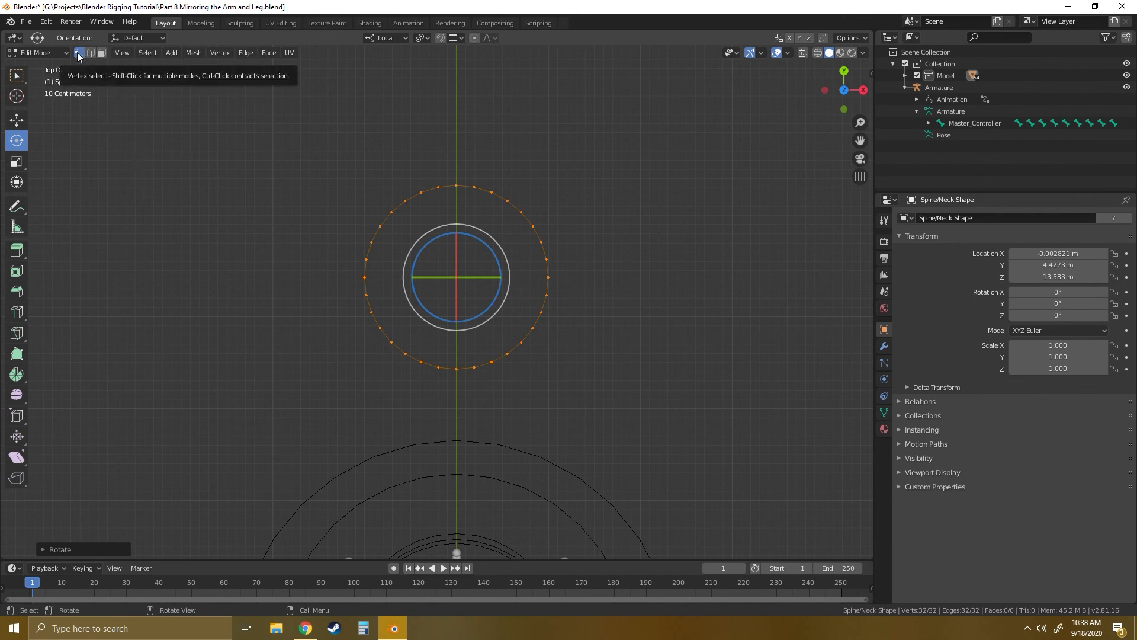
{"action": "left_click", "coordinate": [452, 369]}
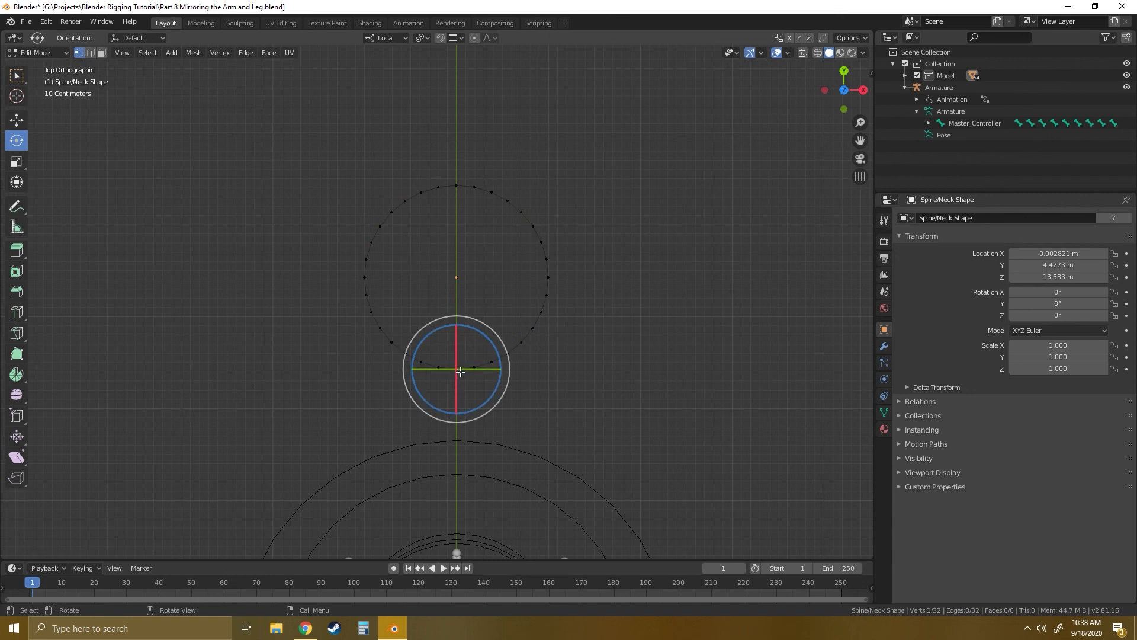
{"action": "key", "text": "shift+space"}
{"action": "left_click", "coordinate": [589, 341]}
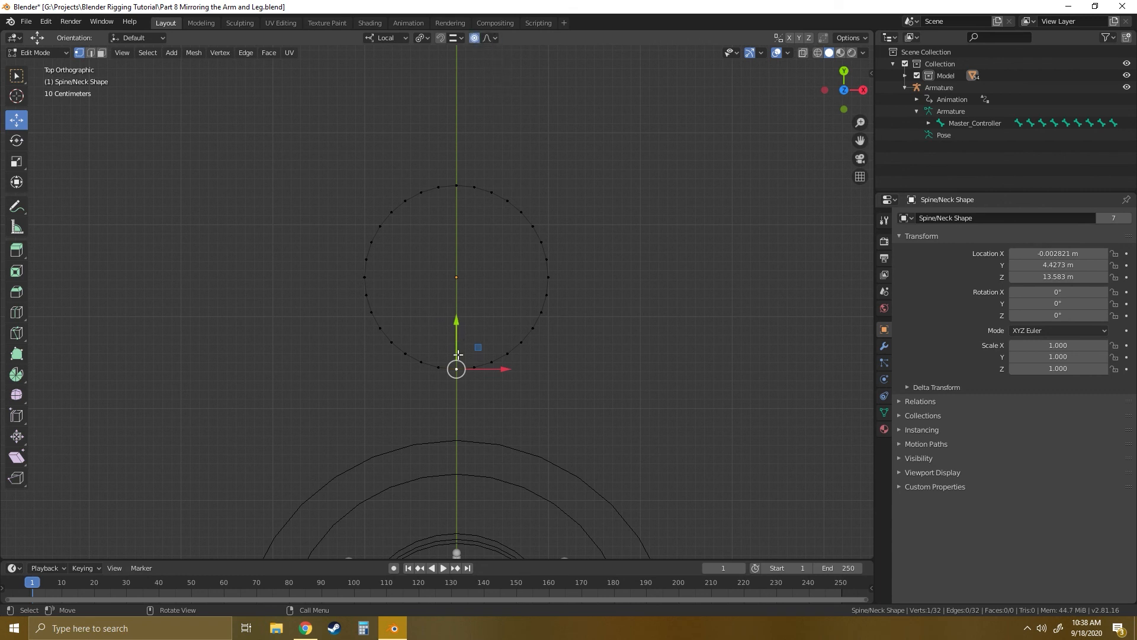
{"action": "left_click_drag", "start_coordinate": [456, 321], "coordinate": [468, 252]}
{"action": "scroll", "coordinate": [461, 326], "scroll_direction": "down", "scroll_amount": 2}
{"action": "scroll", "coordinate": [462, 328], "scroll_direction": "up", "scroll_amount": 4}
{"action": "scroll", "coordinate": [464, 297], "scroll_direction": "down", "scroll_amount": 5}
{"action": "scroll", "coordinate": [462, 285], "scroll_direction": "down", "scroll_amount": 6}
{"action": "scroll", "coordinate": [467, 260], "scroll_direction": "down", "scroll_amount": 3}
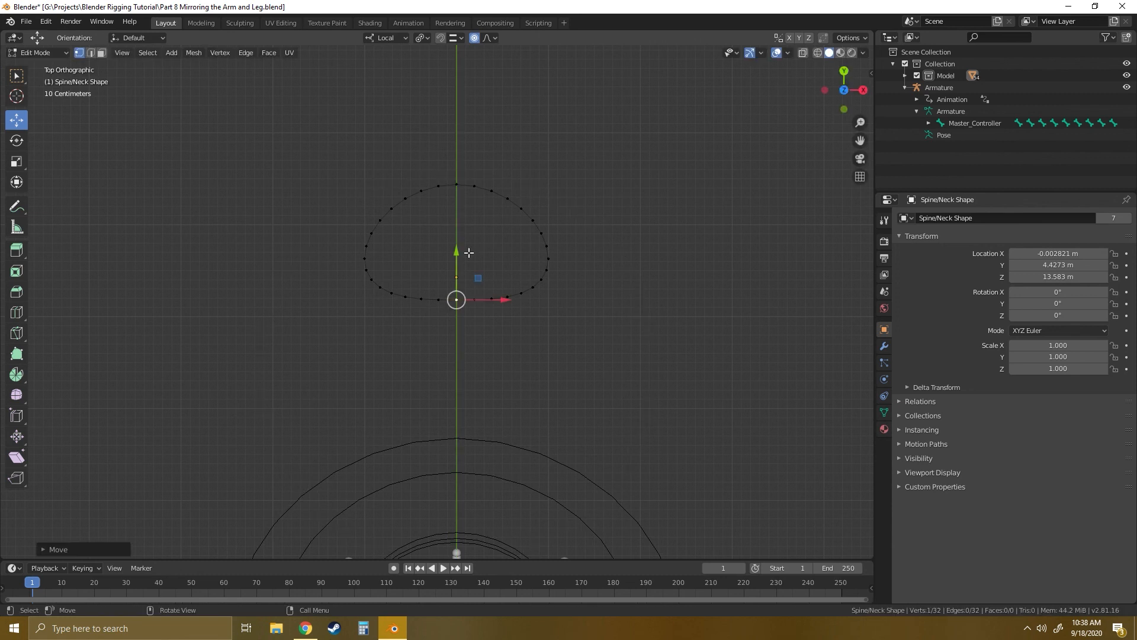
Pull the opposite vertex of the ring away from the body along Y with proportional editing to form a rounded tip.
{"action": "left_click", "coordinate": [457, 184]}
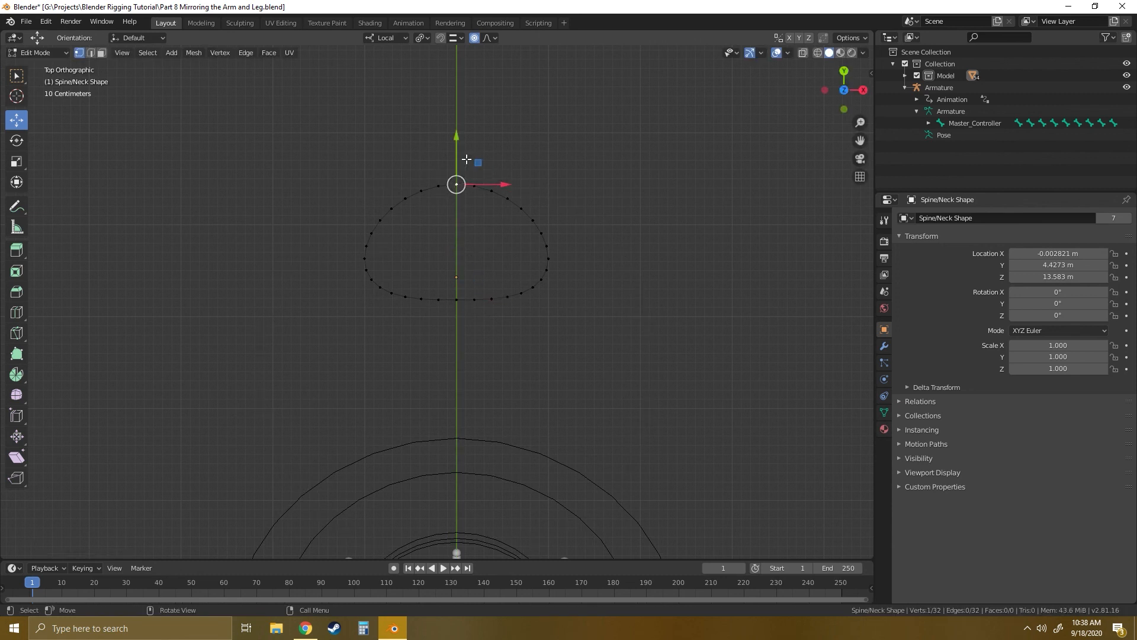
{"action": "left_click_drag", "start_coordinate": [456, 136], "coordinate": [452, 79]}
{"action": "scroll", "coordinate": [459, 110], "scroll_direction": "up", "scroll_amount": 11}
{"action": "scroll", "coordinate": [452, 80], "scroll_direction": "down", "scroll_amount": 3}
{"action": "scroll", "coordinate": [452, 80], "scroll_direction": "down", "scroll_amount": 1}
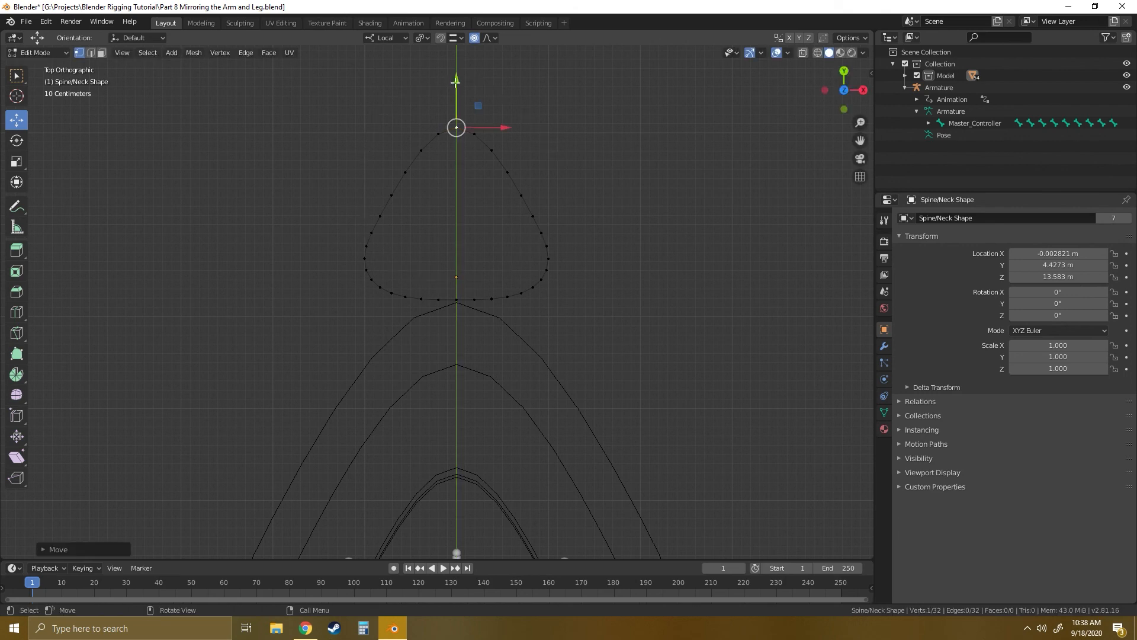
Select all vertices of the Spine/Neck Shape and scale them narrower along X, then deselect them.
{"action": "middle_click_drag", "start_coordinate": [655, 323], "coordinate": [338, 368]}
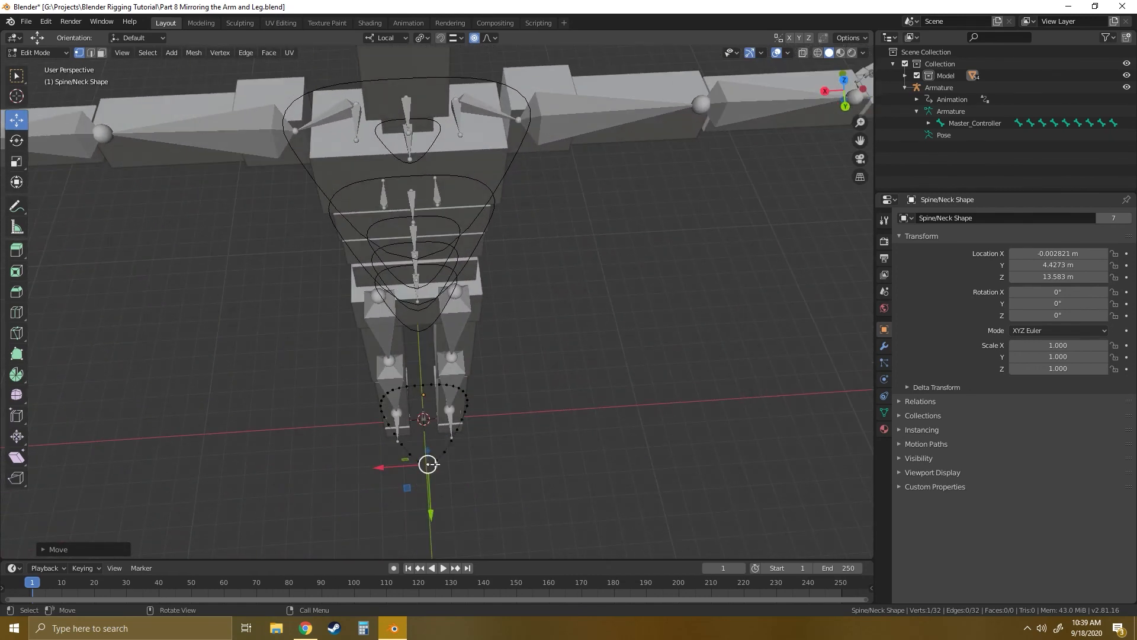
{"action": "middle_click_drag", "start_coordinate": [473, 437], "coordinate": [521, 467]}
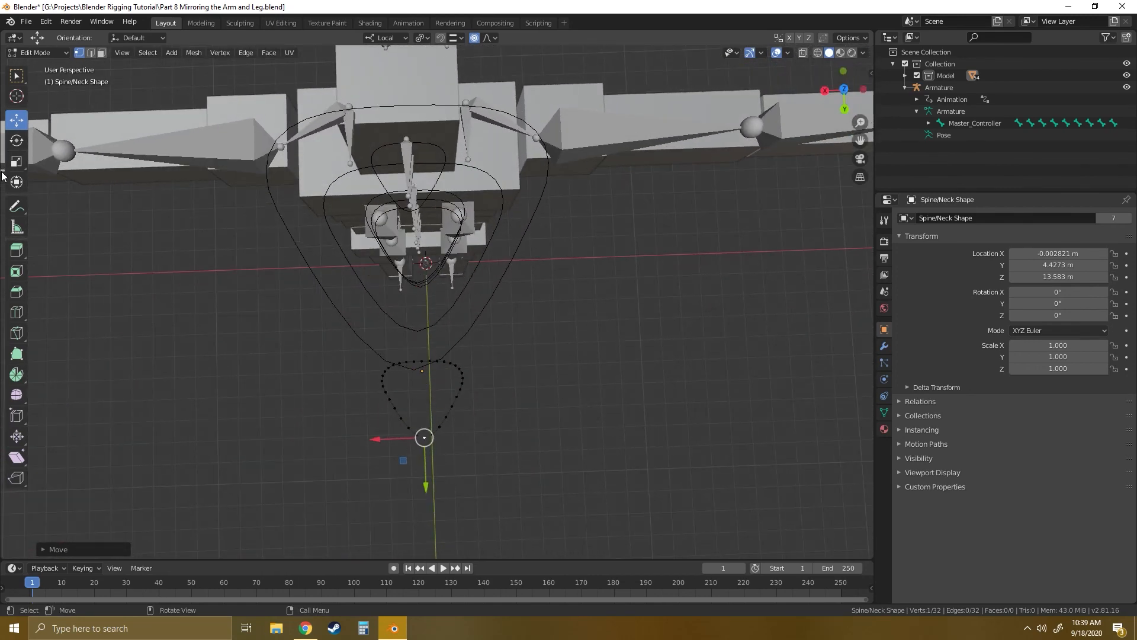
{"action": "left_click", "coordinate": [12, 79]}
{"action": "middle_click_drag", "start_coordinate": [363, 325], "coordinate": [350, 414]}
{"action": "left_click_drag", "start_coordinate": [339, 487], "coordinate": [539, 347]}
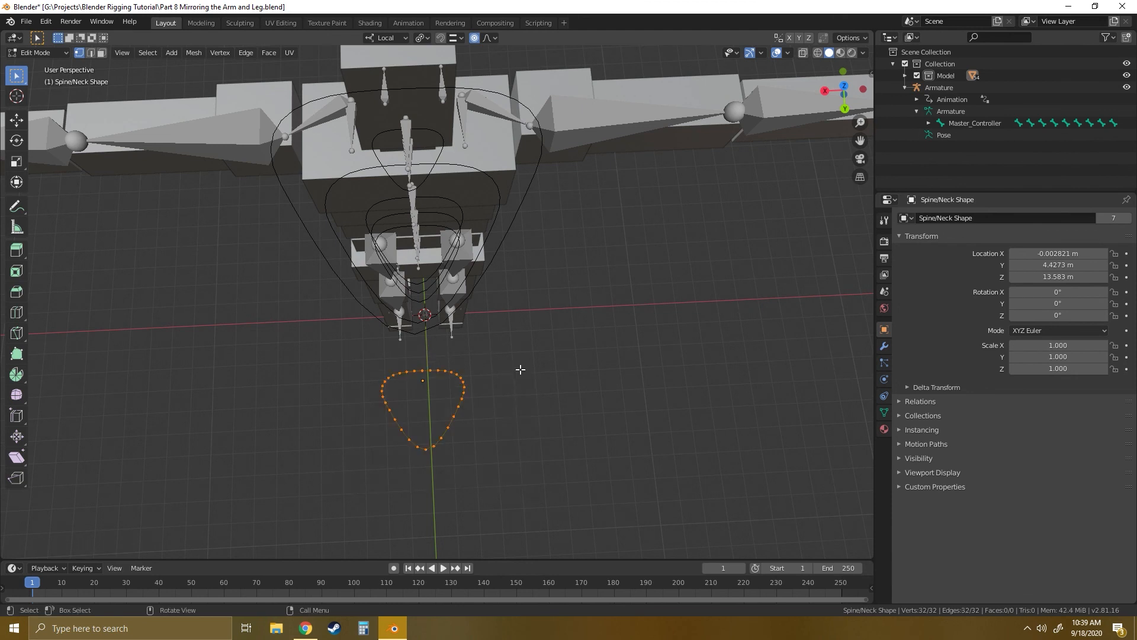
{"action": "key", "text": "shift+space"}
{"action": "key", "text": "g"}
{"action": "key", "text": "shift+space"}
{"action": "left_click", "coordinate": [490, 409]}
{"action": "key", "text": "shift+space"}
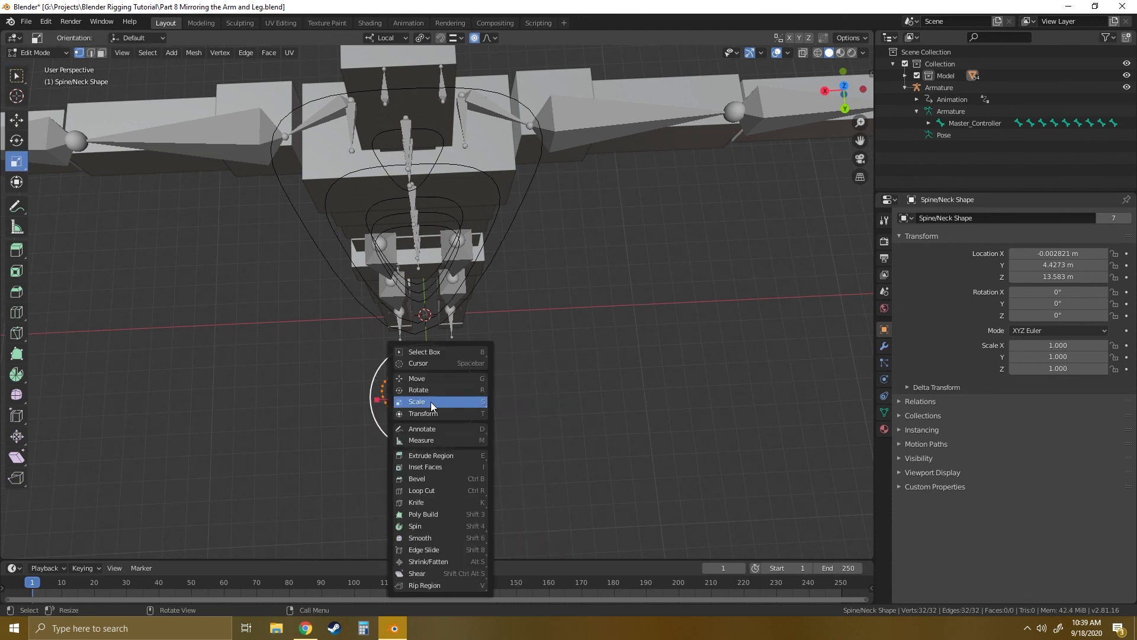
{"action": "left_click", "coordinate": [431, 402]}
{"action": "left_click_drag", "start_coordinate": [380, 403], "coordinate": [396, 402]}
{"action": "middle_click_drag", "start_coordinate": [396, 401], "coordinate": [476, 351]}
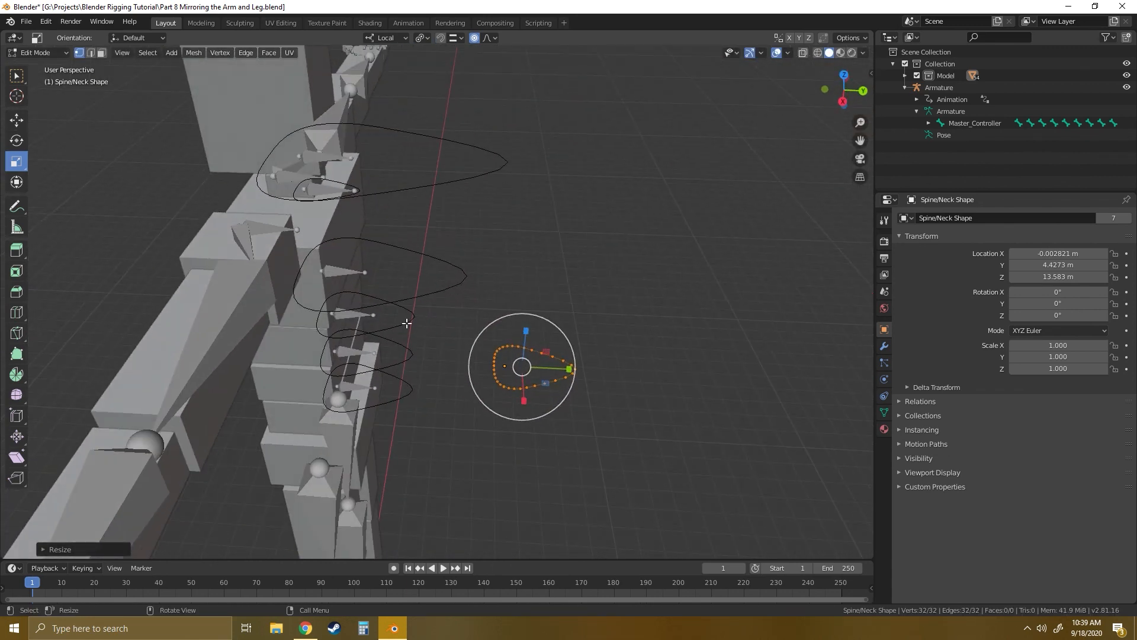
{"action": "key", "text": "alt+a"}
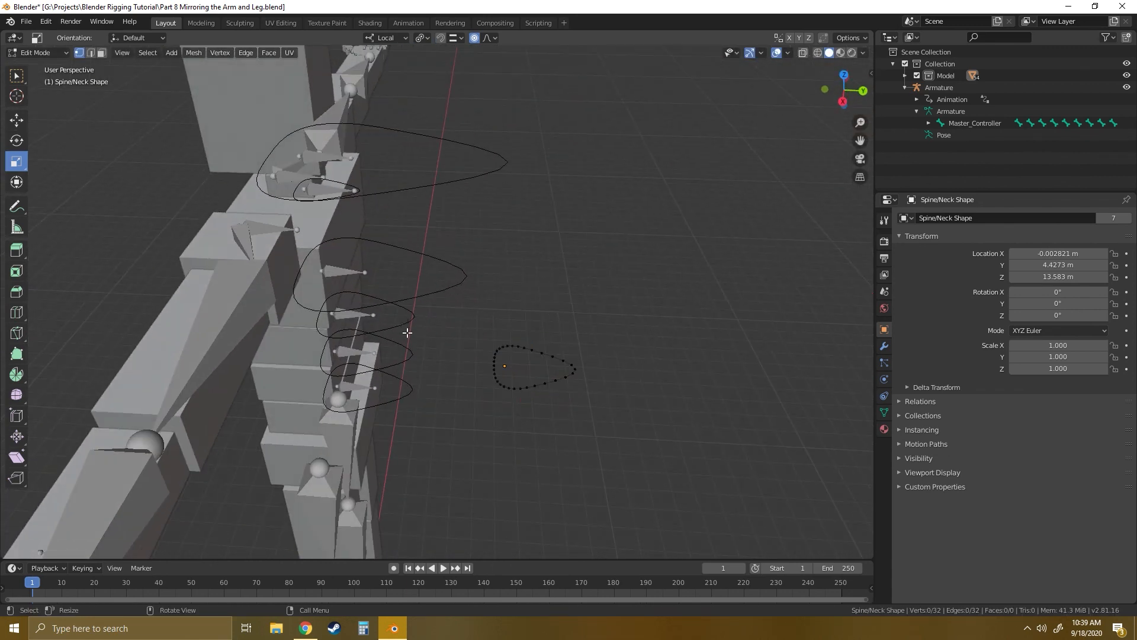
Leave Edit Mode, select the armature and switch it to Pose Mode.
{"action": "left_click", "coordinate": [36, 52]}
{"action": "left_click", "coordinate": [32, 39]}
{"action": "left_click", "coordinate": [453, 179]}
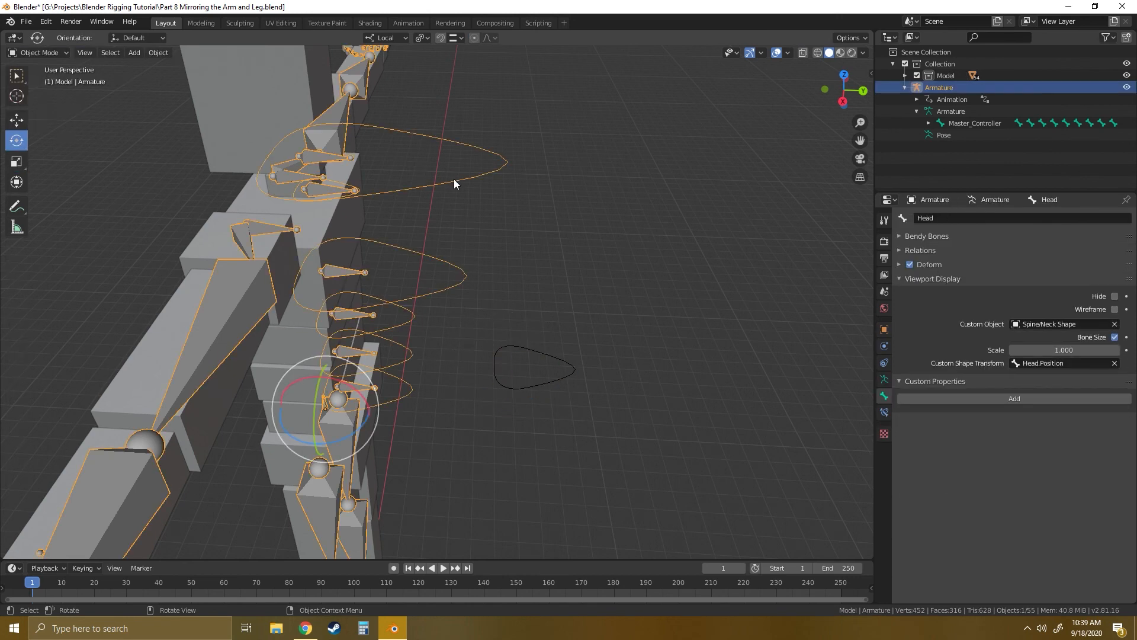
{"action": "left_click", "coordinate": [40, 53]}
{"action": "left_click", "coordinate": [38, 92]}
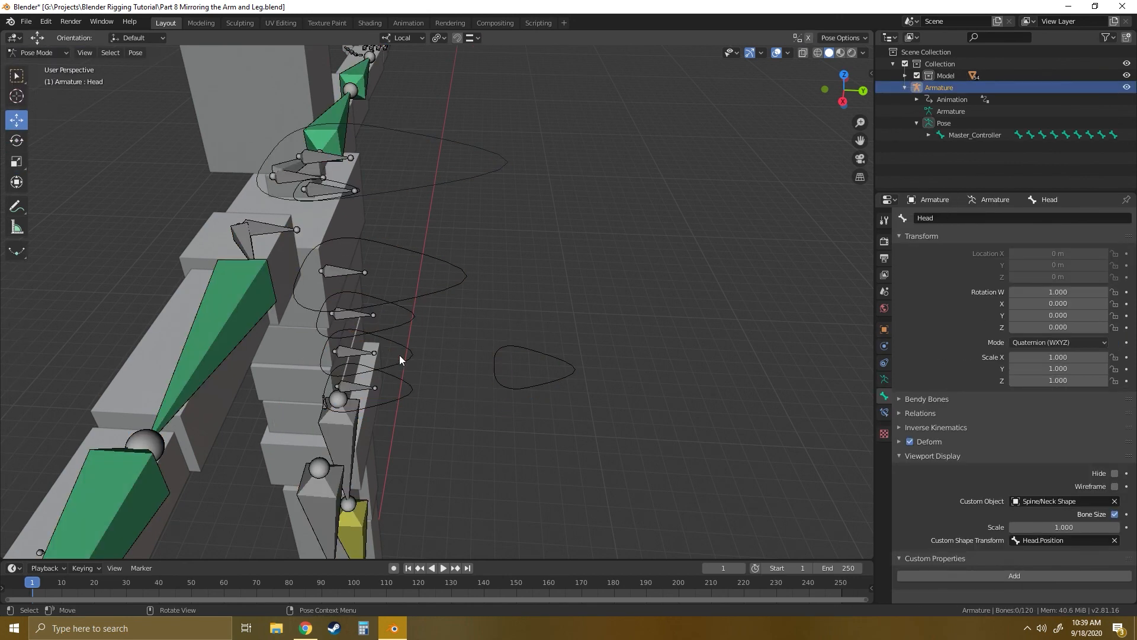
Turn off Bone Size for the custom shapes of the Spine_1, Spine_2 and Spine_3 bones.
{"action": "middle_click_drag", "start_coordinate": [399, 354], "coordinate": [404, 386]}
{"action": "left_click", "coordinate": [404, 386]}
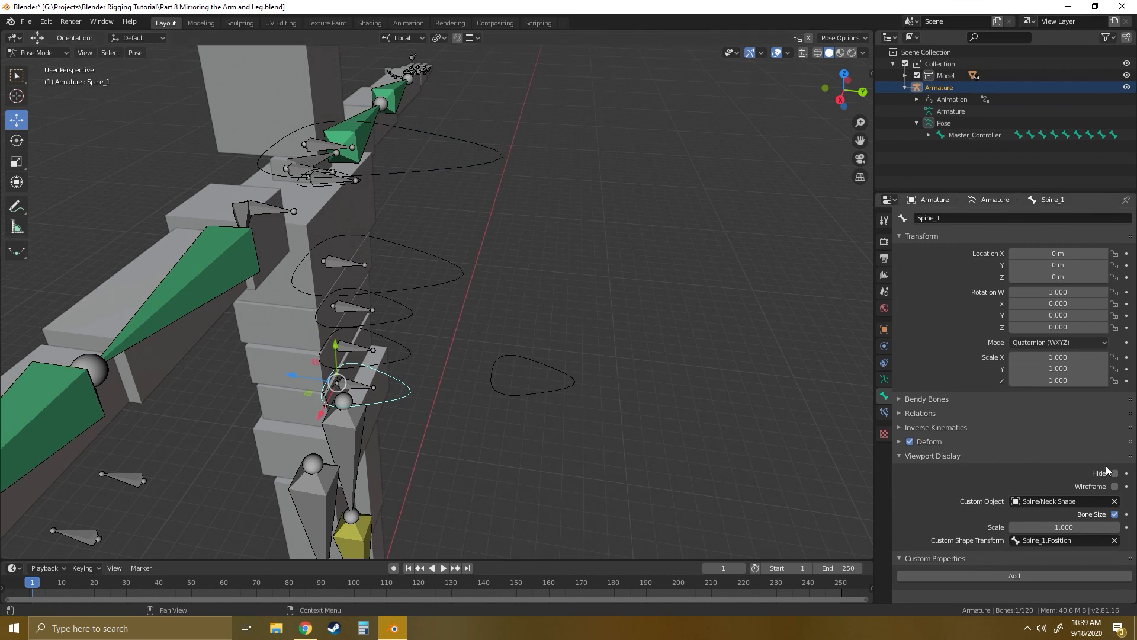
{"action": "left_click", "coordinate": [1115, 514]}
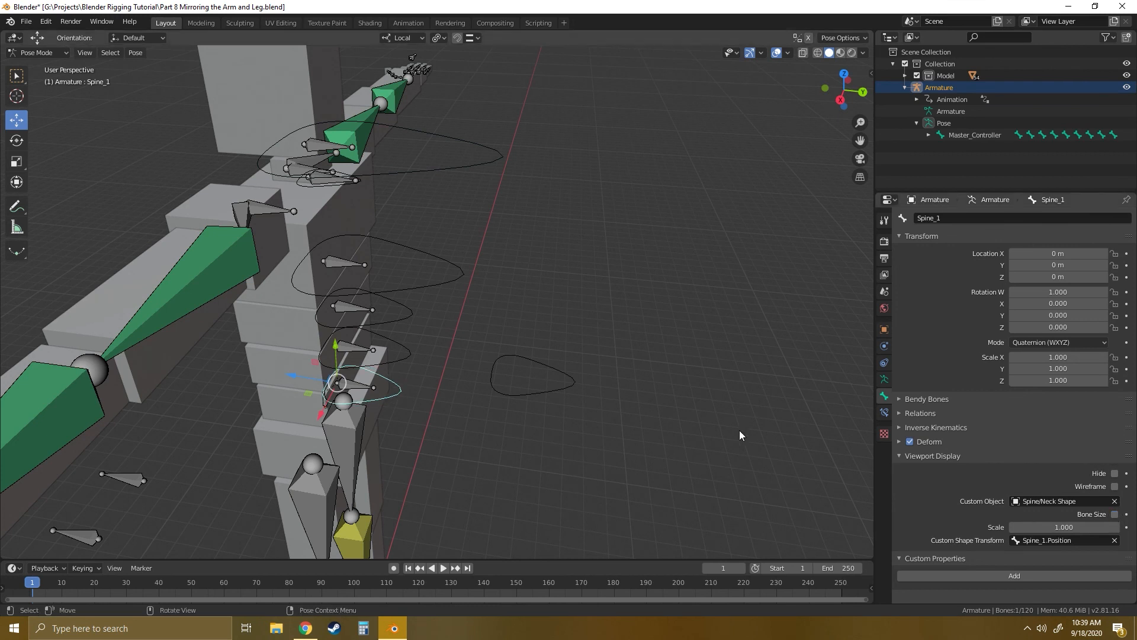
{"action": "left_click", "coordinate": [421, 356]}
{"action": "left_click", "coordinate": [1115, 514]}
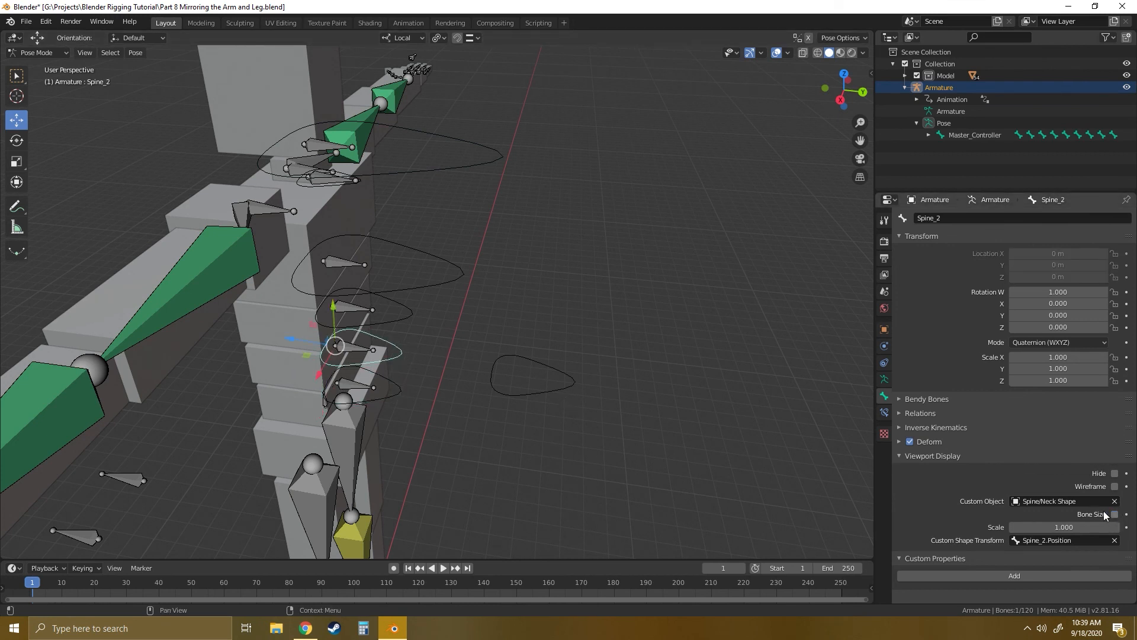
{"action": "left_click", "coordinate": [410, 315]}
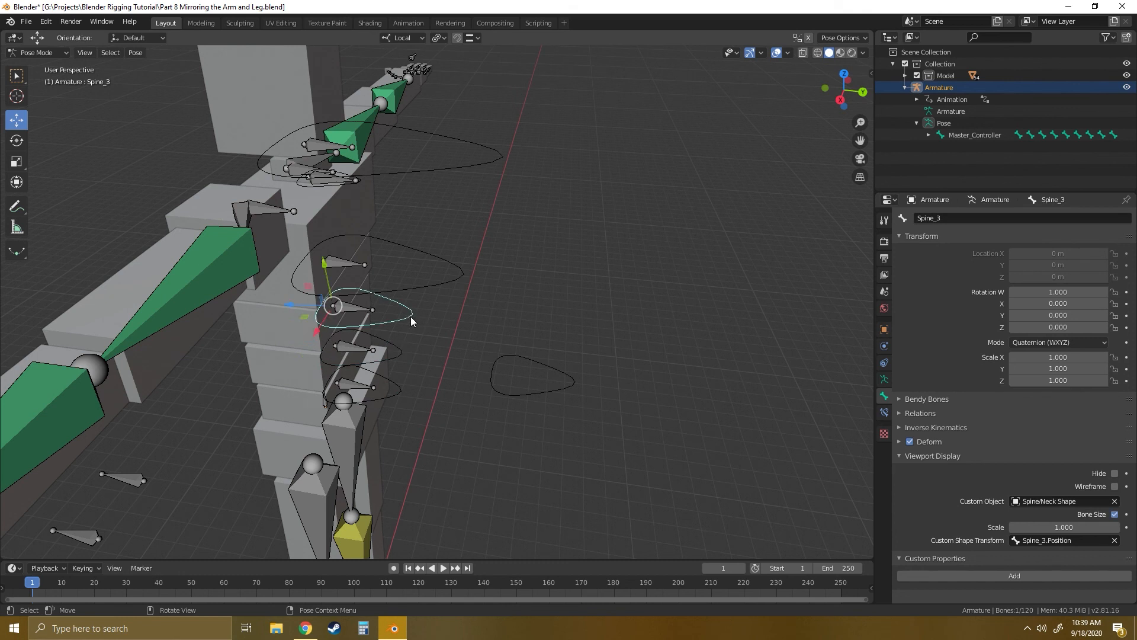
{"action": "left_click", "coordinate": [1115, 514]}
Turn off Bone Size for the custom shapes of the Chest, Head and Neck bones.
{"action": "left_click", "coordinate": [439, 286]}
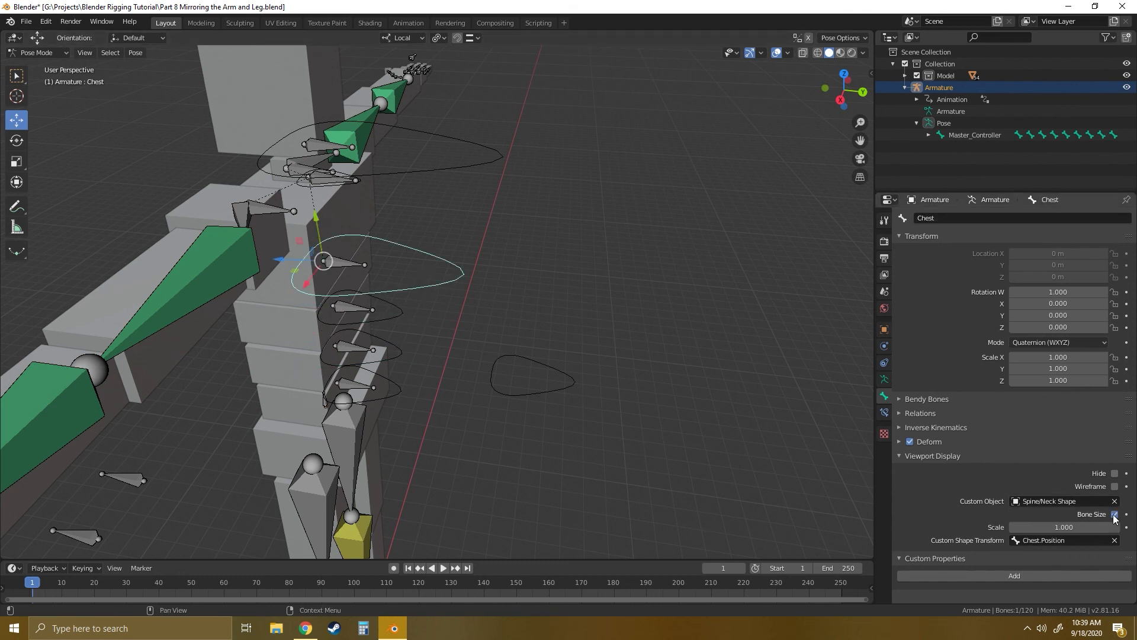
{"action": "left_click", "coordinate": [1115, 514]}
{"action": "left_click", "coordinate": [416, 170]}
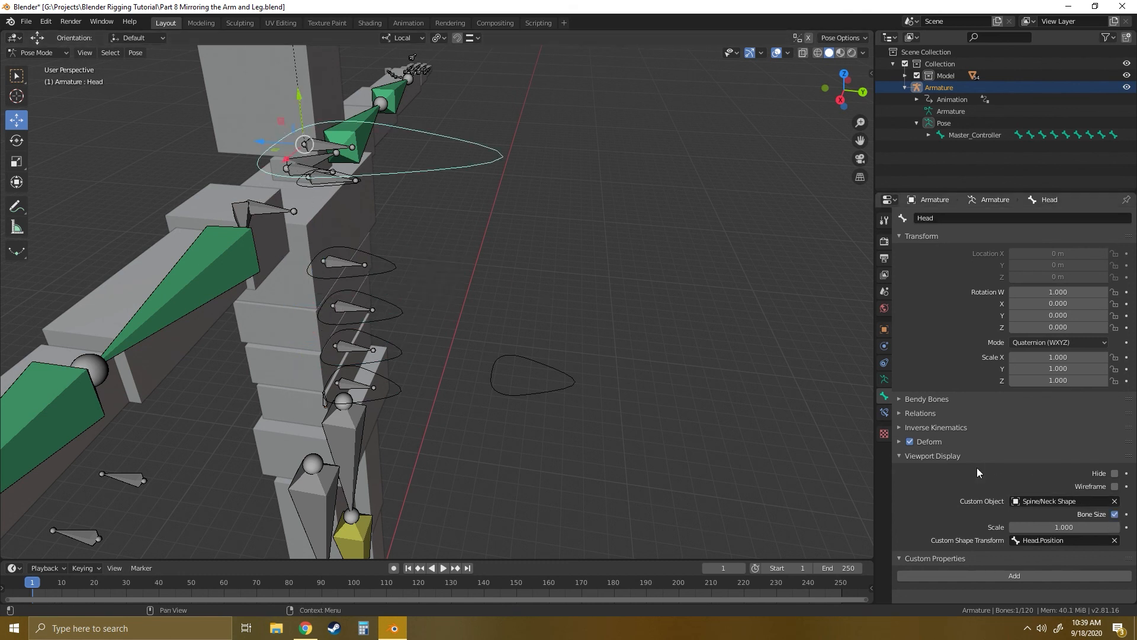
{"action": "left_click", "coordinate": [1115, 514]}
{"action": "left_click", "coordinate": [316, 186]}
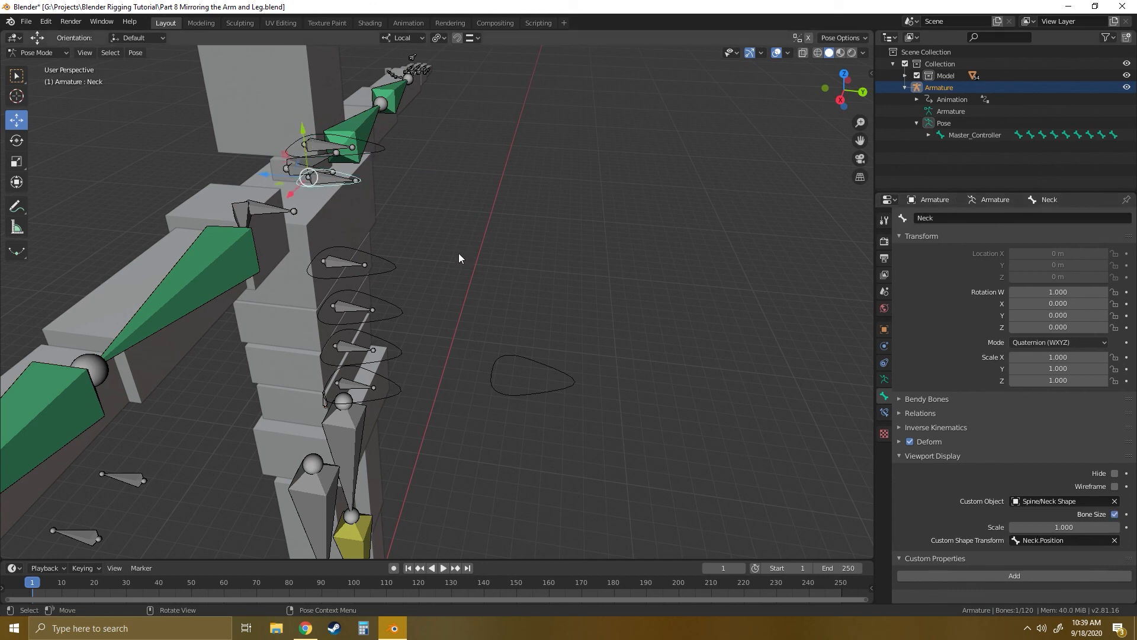
{"action": "left_click", "coordinate": [1120, 513]}
Enlarge the Chest bone's custom shape to a scale of 1.5.
{"action": "middle_click_drag", "start_coordinate": [488, 280], "coordinate": [510, 377]}
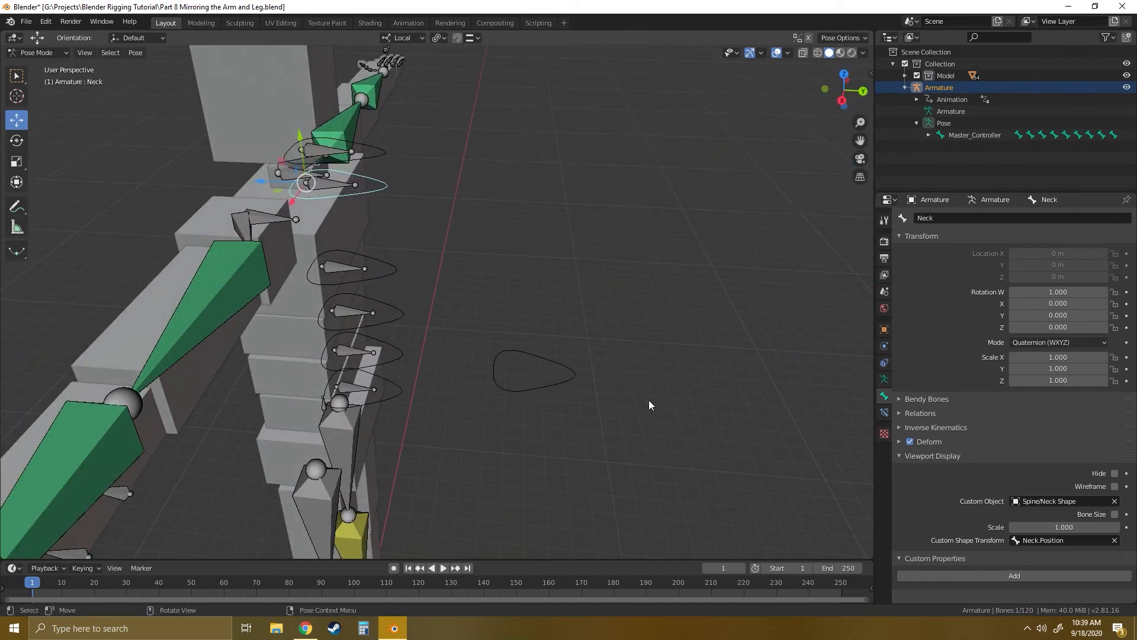
{"action": "left_click", "coordinate": [381, 153]}
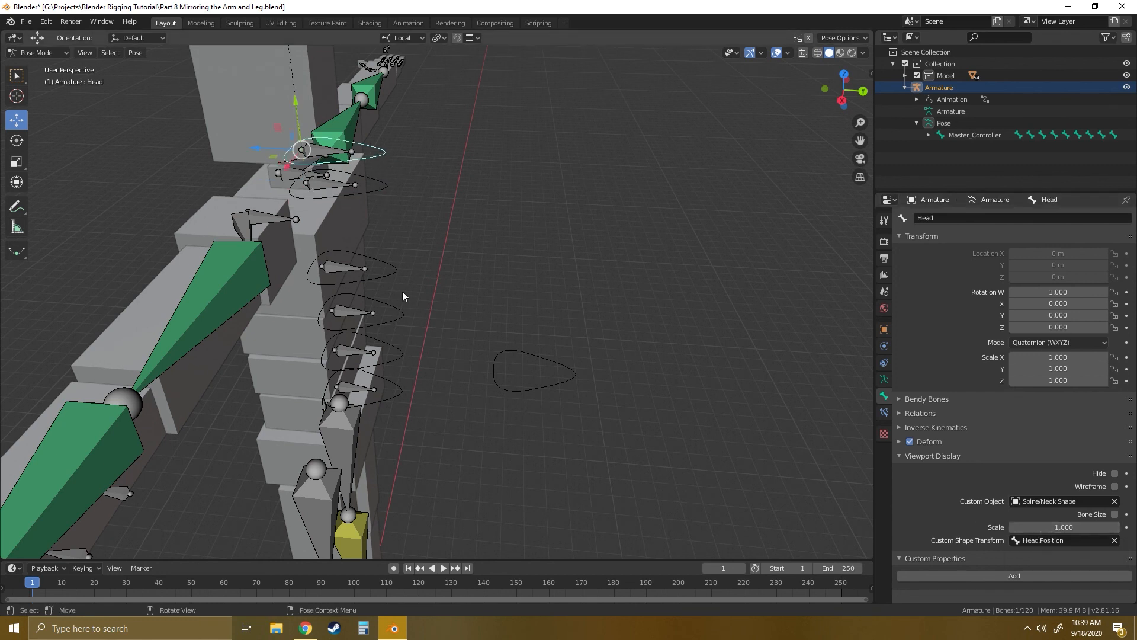
{"action": "left_click", "coordinate": [383, 273]}
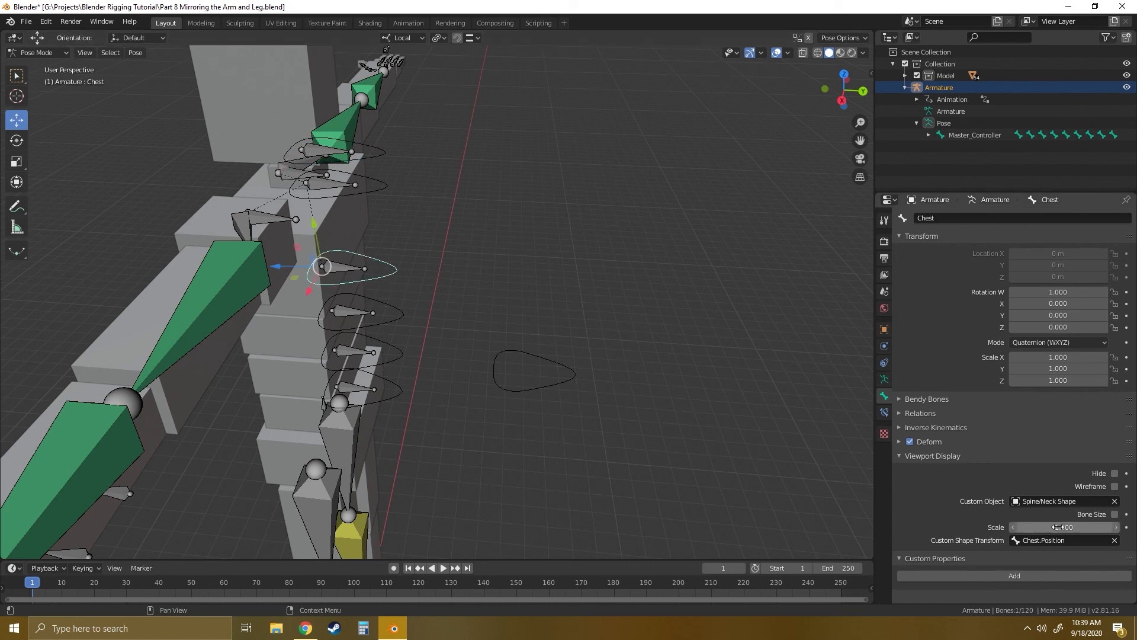
{"action": "mouse_move", "coordinate": [1048, 527]}
{"action": "left_mouse_down"}
{"action": "mouse_move", "coordinate": [1108, 527]}
{"action": "mouse_move", "coordinate": [1068, 527]}
{"action": "left_mouse_up"}
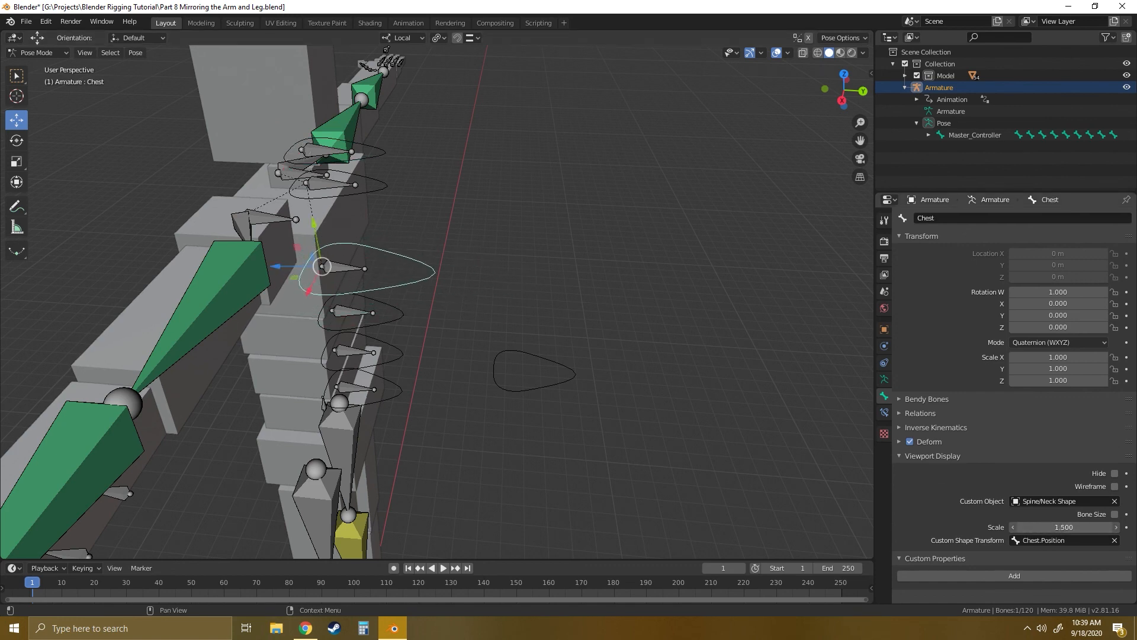
{"action": "middle_click_drag", "start_coordinate": [685, 387], "coordinate": [670, 365]}
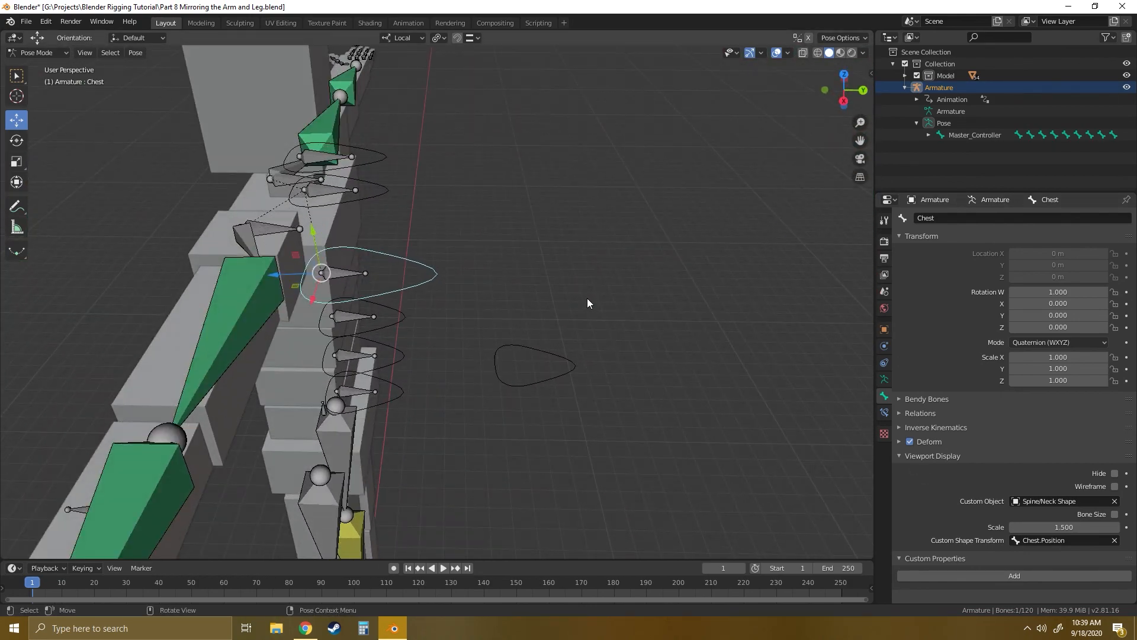
{"action": "mouse_move", "coordinate": [587, 298]}
{"action": "middle_mouse_down"}
{"action": "mouse_move", "coordinate": [534, 325]}
{"action": "mouse_move", "coordinate": [568, 304]}
{"action": "middle_mouse_up"}
Reduce the Neck bone's custom shape to a scale of 0.8.
{"action": "left_click", "coordinate": [378, 211]}
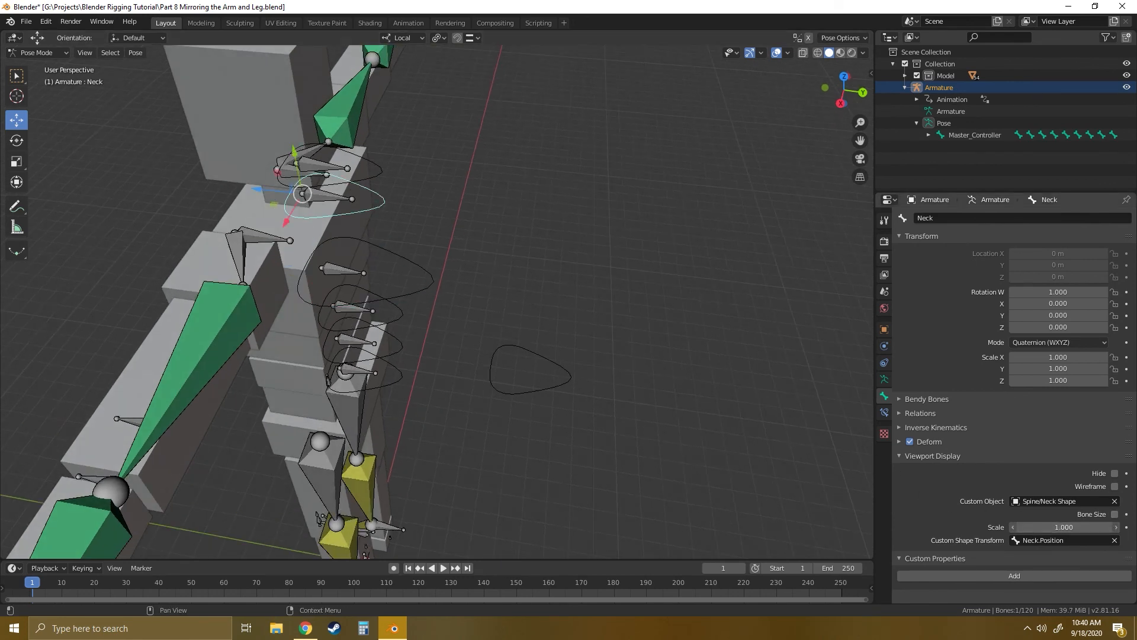
{"action": "mouse_move", "coordinate": [1064, 527]}
{"action": "left_mouse_down"}
{"action": "mouse_move", "coordinate": [1046, 527]}
{"action": "mouse_move", "coordinate": [1058, 527]}
{"action": "left_mouse_up"}
{"action": "middle_click_drag", "start_coordinate": [648, 372], "coordinate": [258, 233]}
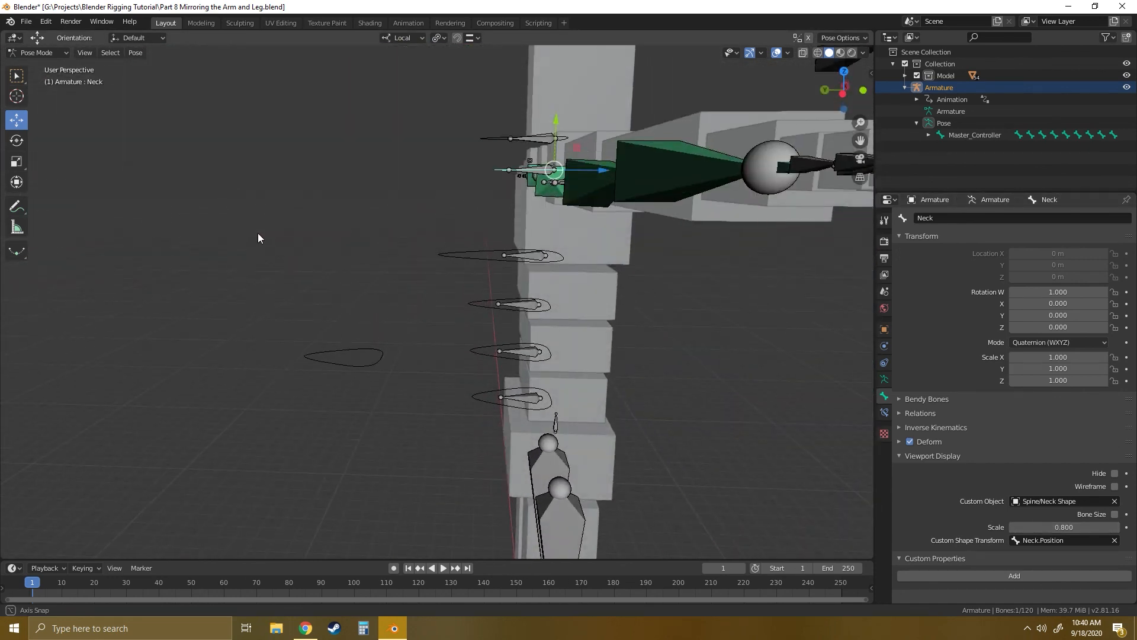
Set the Chest bone's custom shape scale to 1.3 and deselect the bone.
{"action": "left_click", "coordinate": [468, 257]}
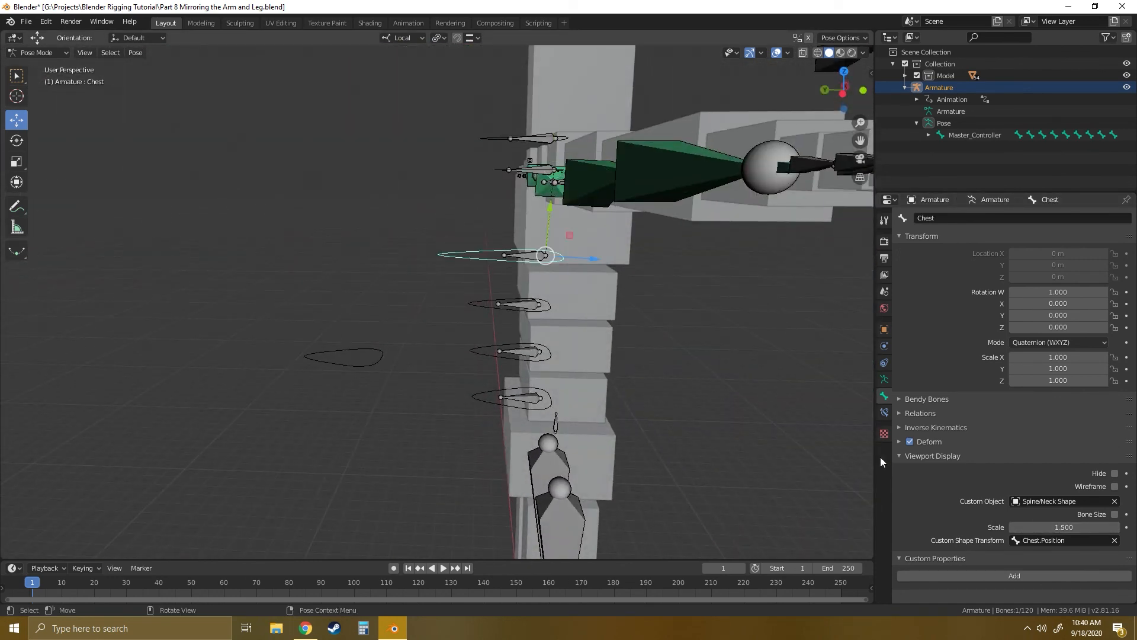
{"action": "left_click", "coordinate": [1013, 527]}
{"action": "left_click", "coordinate": [1013, 526]}
{"action": "left_click", "coordinate": [358, 273]}
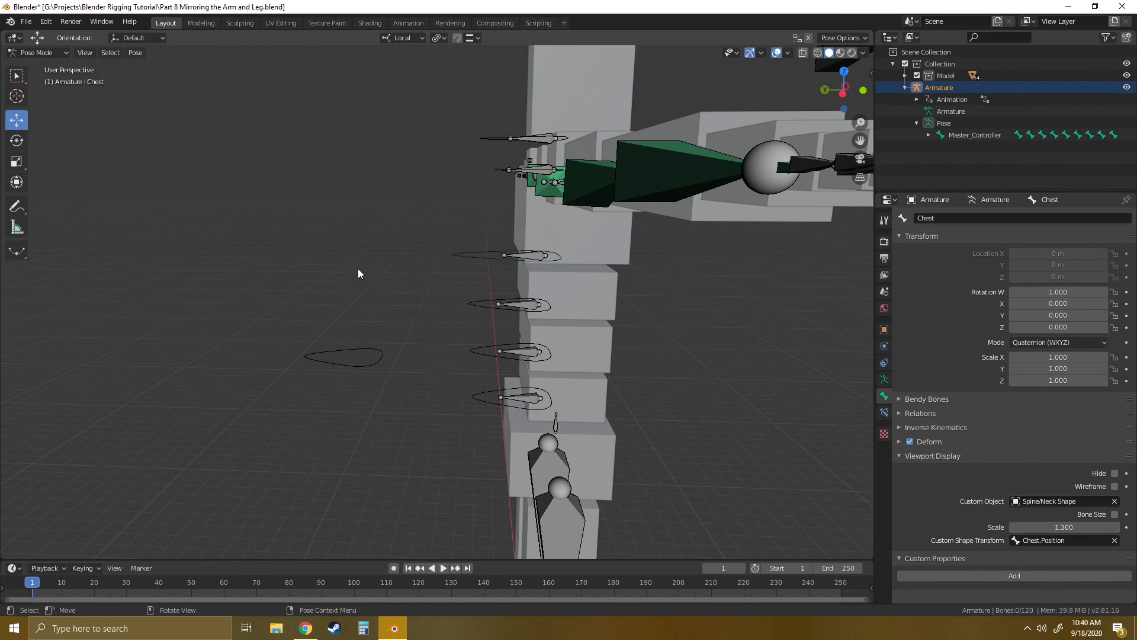
{"action": "middle_click_drag", "start_coordinate": [359, 269], "coordinate": [618, 294]}
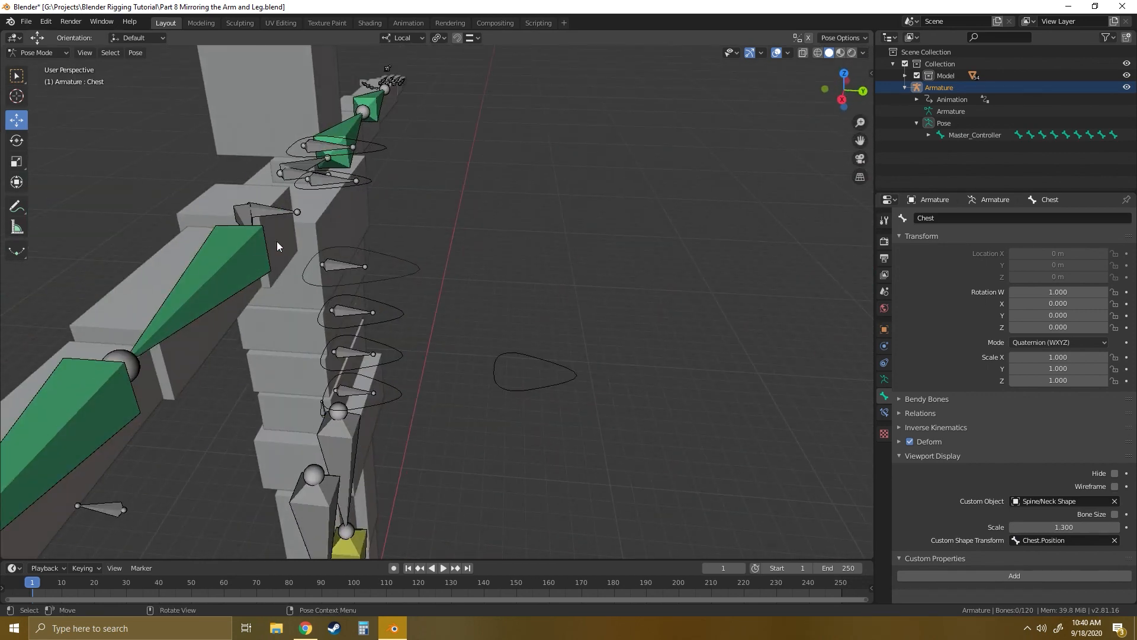
{"action": "middle_click_drag", "start_coordinate": [278, 245], "coordinate": [142, 99]}
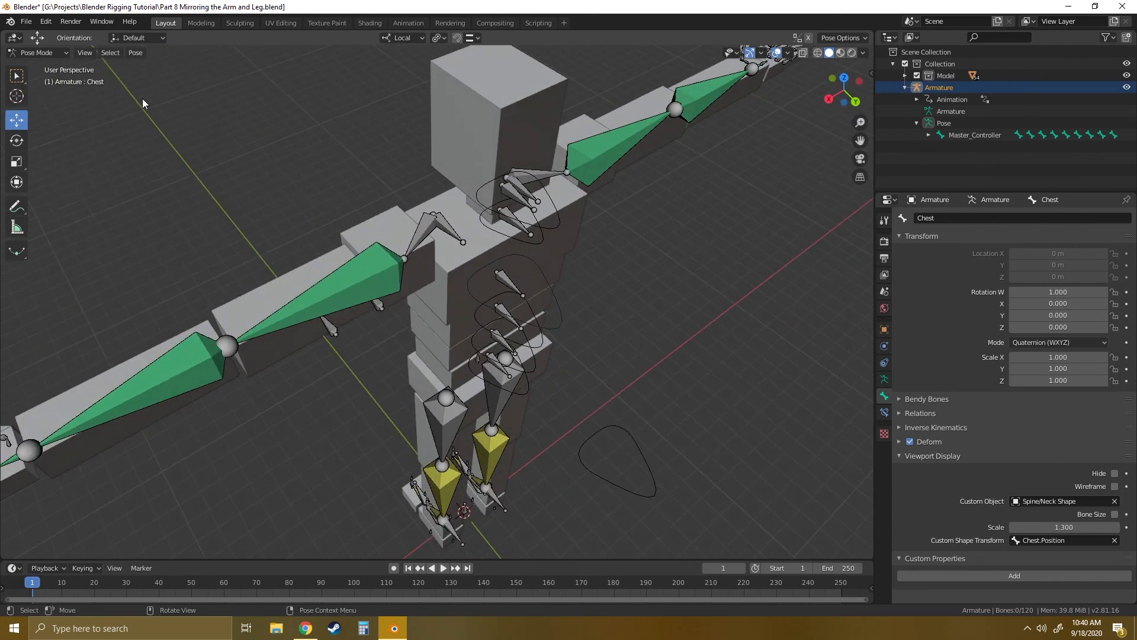
Switch the armature back to Object Mode, deselect it and add a mesh circle to the scene.
{"action": "left_click", "coordinate": [48, 52]}
{"action": "left_click", "coordinate": [41, 63]}
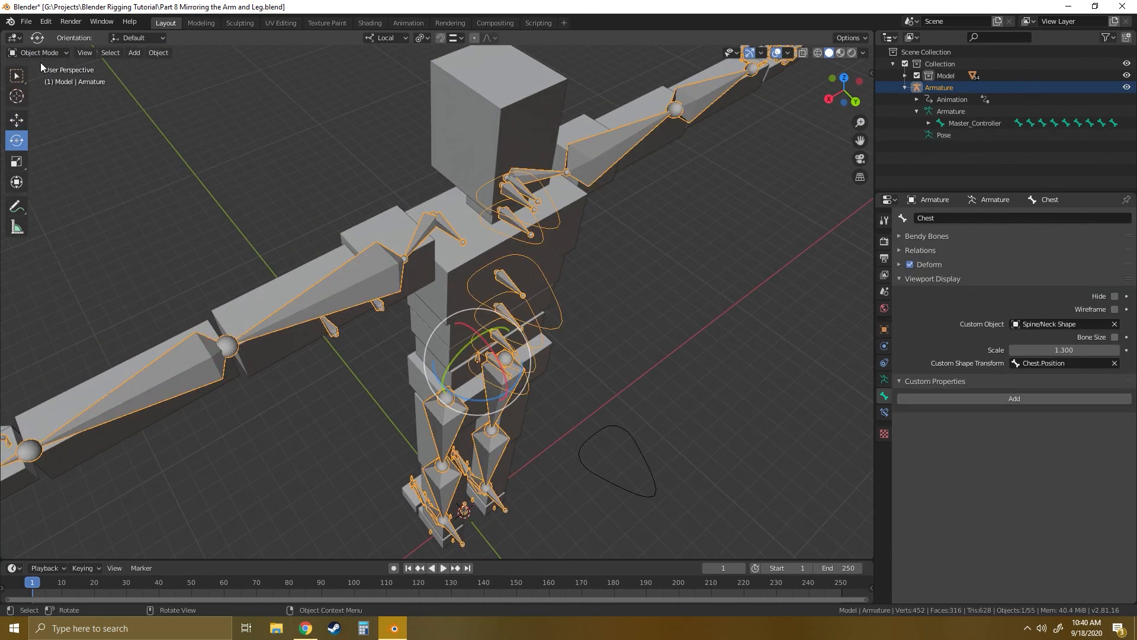
{"action": "left_click", "coordinate": [663, 333]}
{"action": "scroll", "coordinate": [579, 368], "scroll_direction": "down", "scroll_amount": 5}
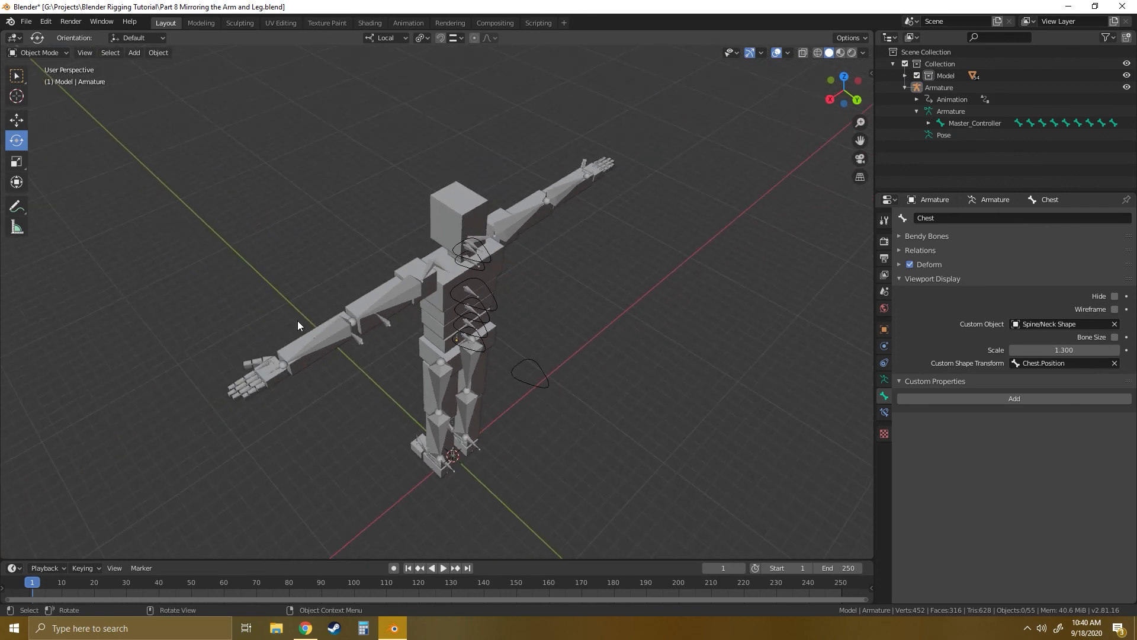
{"action": "middle_click_drag", "start_coordinate": [298, 321], "coordinate": [389, 332]}
{"action": "left_click", "coordinate": [134, 53]}
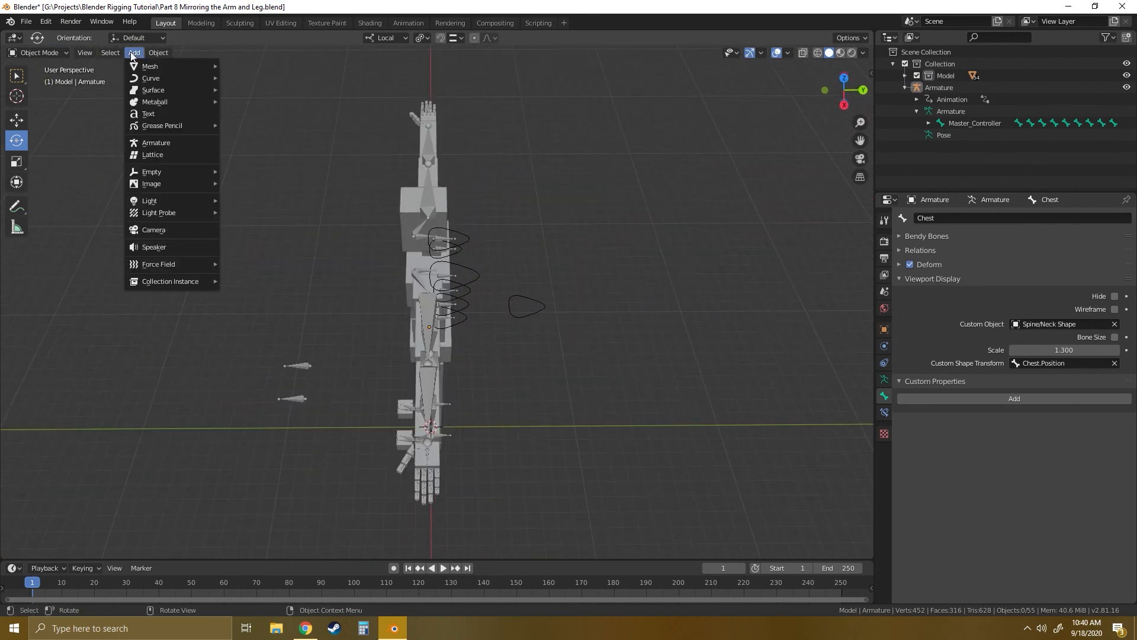
{"action": "mouse_move", "coordinate": [155, 67]}
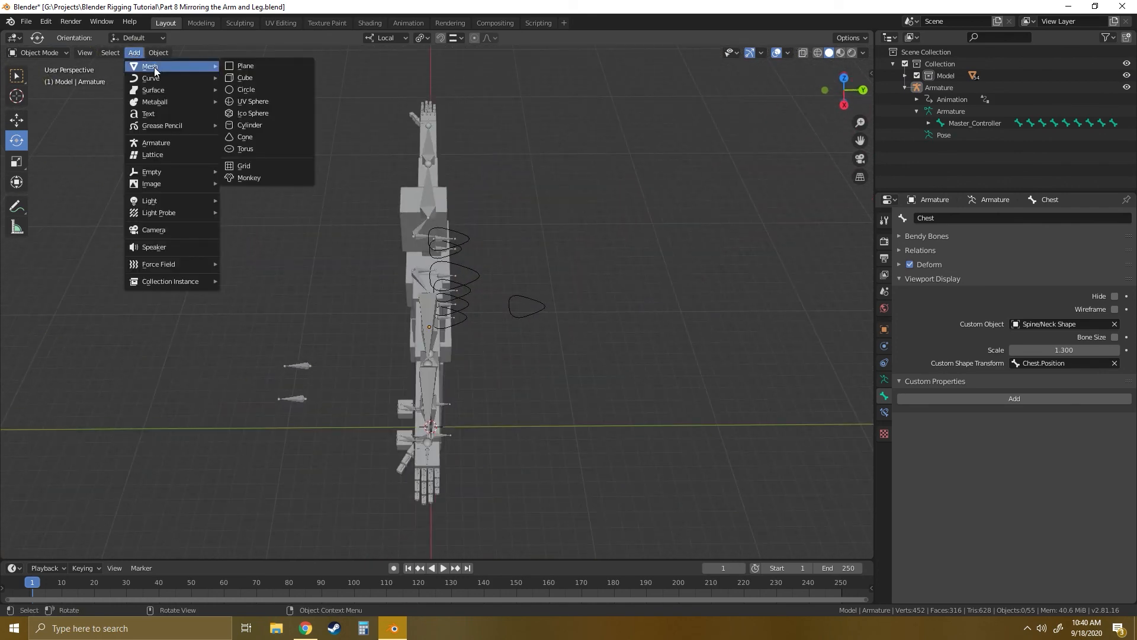
{"action": "left_click", "coordinate": [246, 89]}
Move the new circle up and away from the rig to about Y 7.59 m, Z 13.63 m.
{"action": "key", "text": "shift+space"}
{"action": "left_click", "coordinate": [470, 404]}
{"action": "middle_click_drag", "start_coordinate": [469, 404], "coordinate": [461, 510]}
{"action": "left_click_drag", "start_coordinate": [451, 537], "coordinate": [594, 322]}
{"action": "middle_click_drag", "start_coordinate": [595, 322], "coordinate": [481, 379]}
Rename the new circle object as Arm Shape.
{"action": "left_click", "coordinate": [948, 218]}
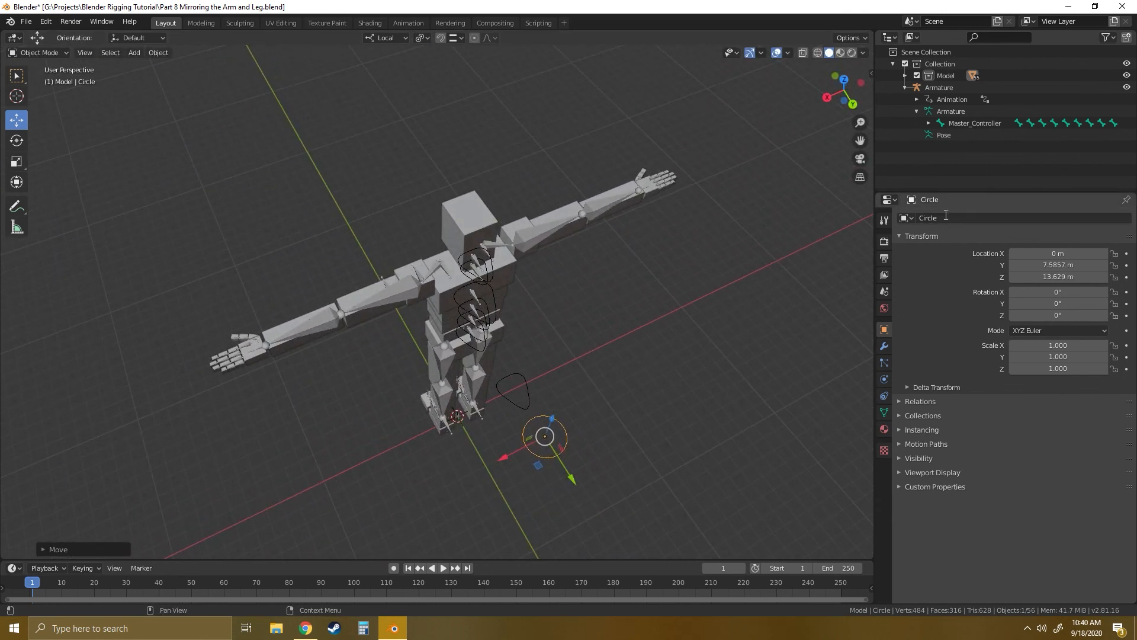
{"action": "type", "text": "Arm"}
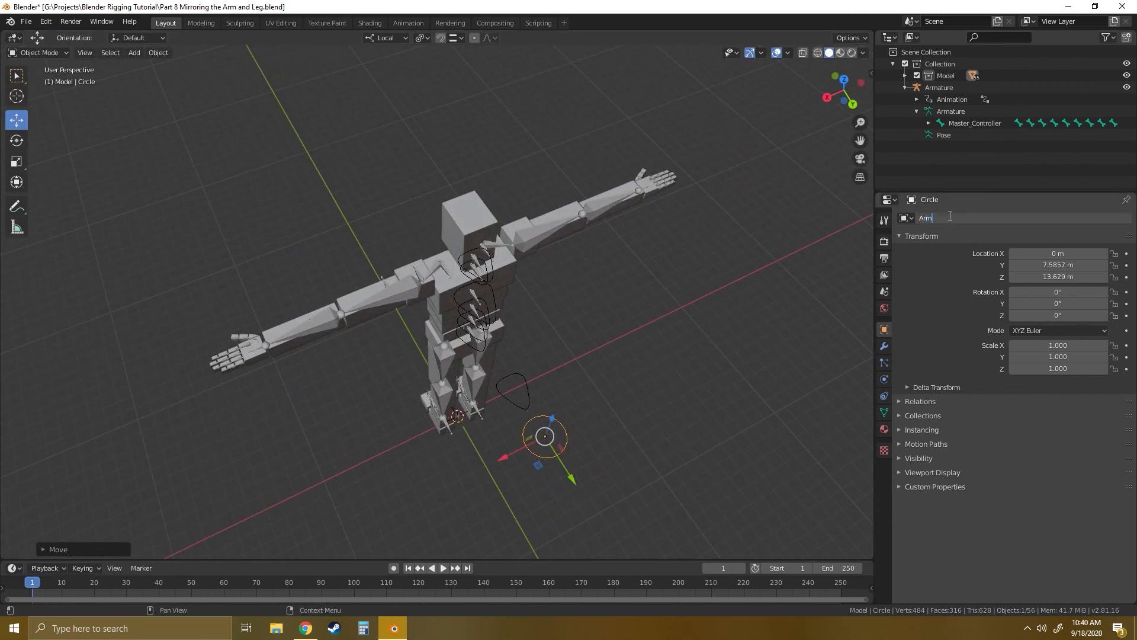
{"action": "type", "text": " Shape"}
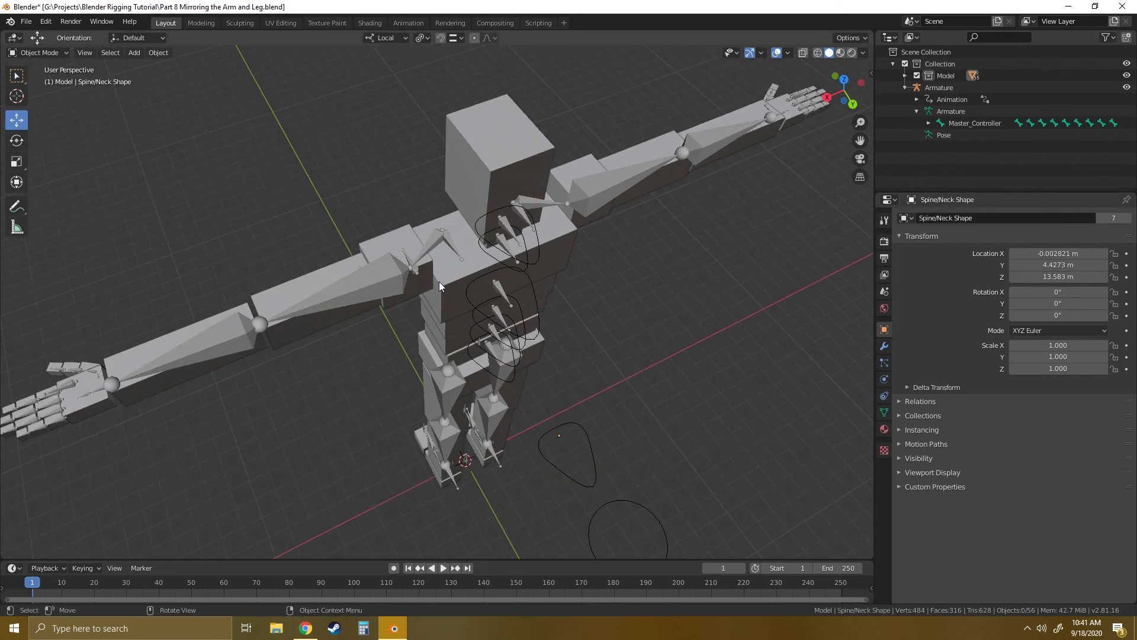
Select the armature and switch it to Pose Mode.
{"action": "left_click", "coordinate": [454, 240]}
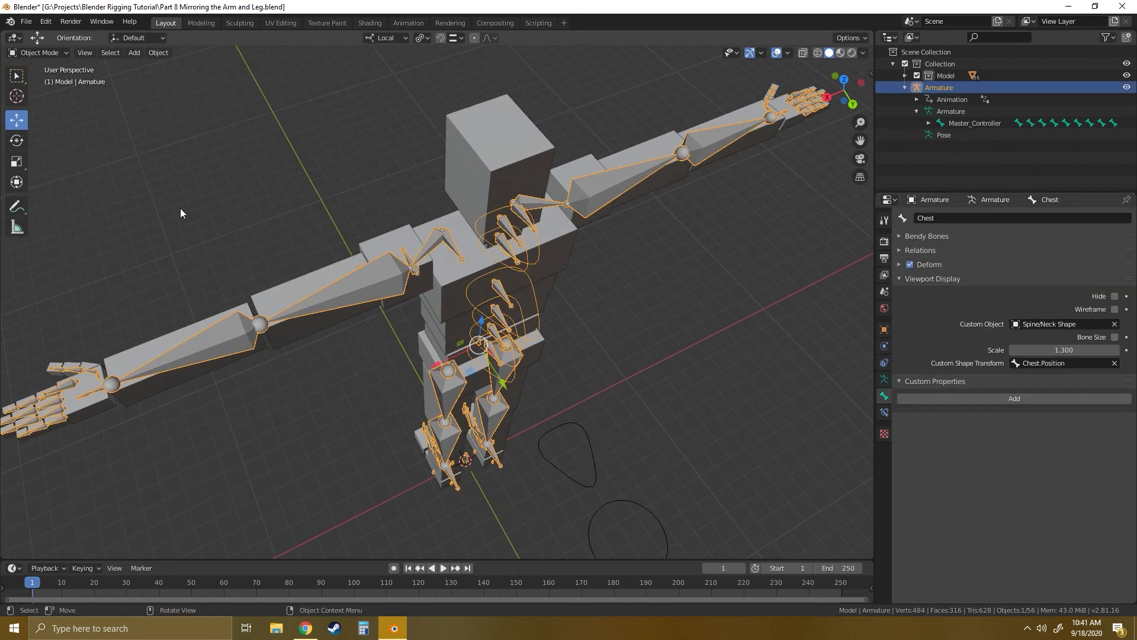
{"action": "left_click", "coordinate": [39, 54]}
{"action": "left_click", "coordinate": [41, 90]}
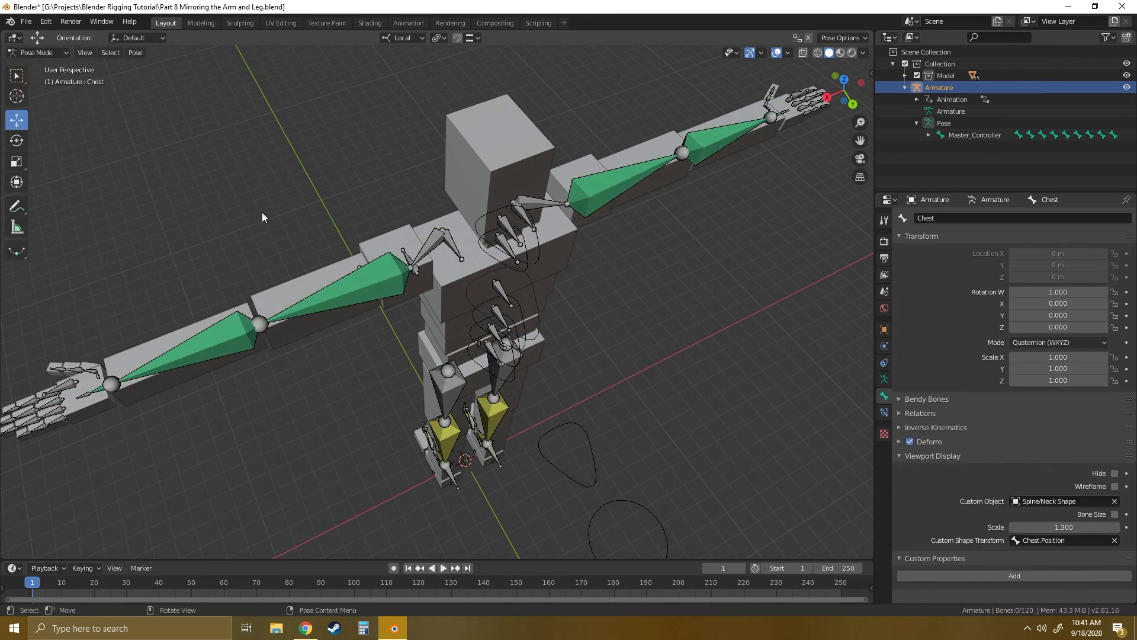
Assign Arm Shape as the custom object of the Arm_Clav.L and Arm_Clav.R bones.
{"action": "left_click", "coordinate": [438, 240]}
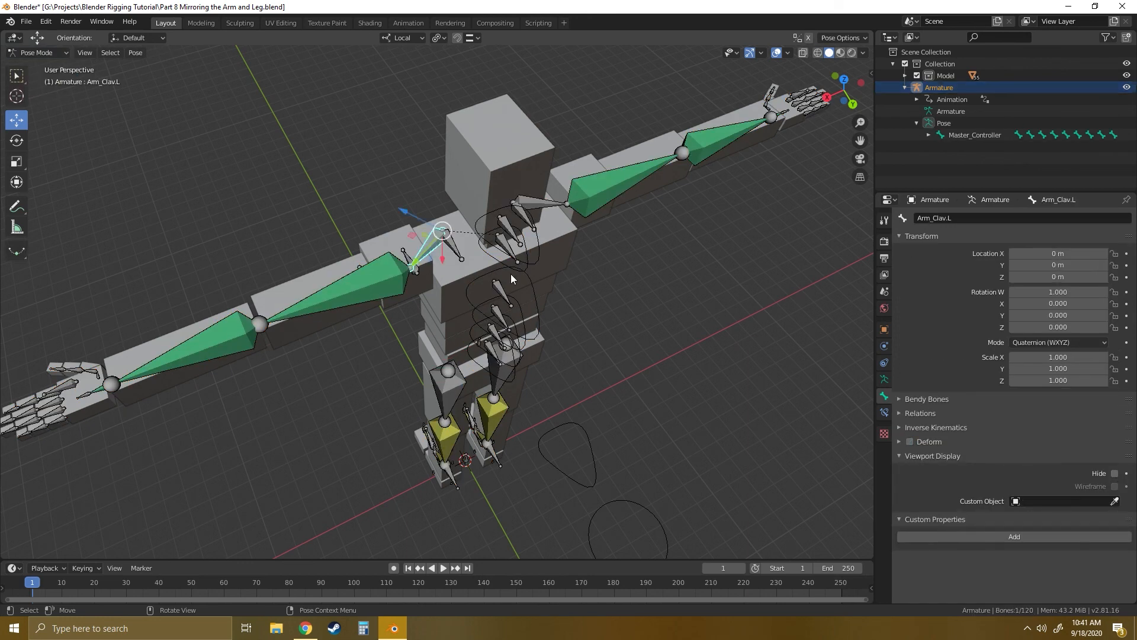
{"action": "middle_click_drag", "start_coordinate": [511, 274], "coordinate": [683, 251]}
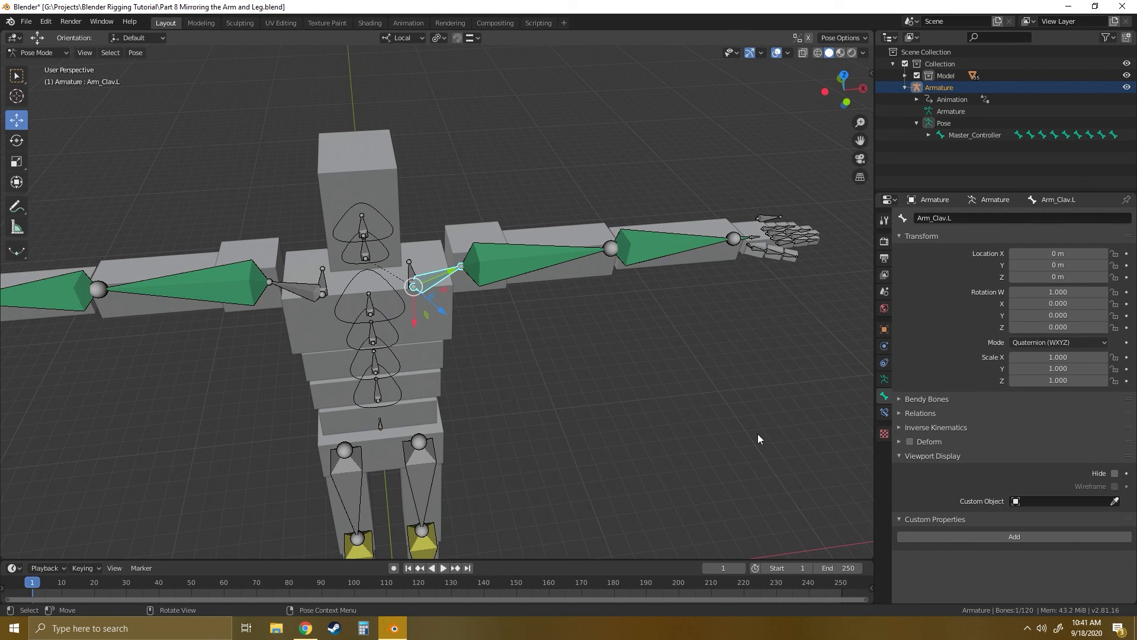
{"action": "left_click", "coordinate": [1043, 501]}
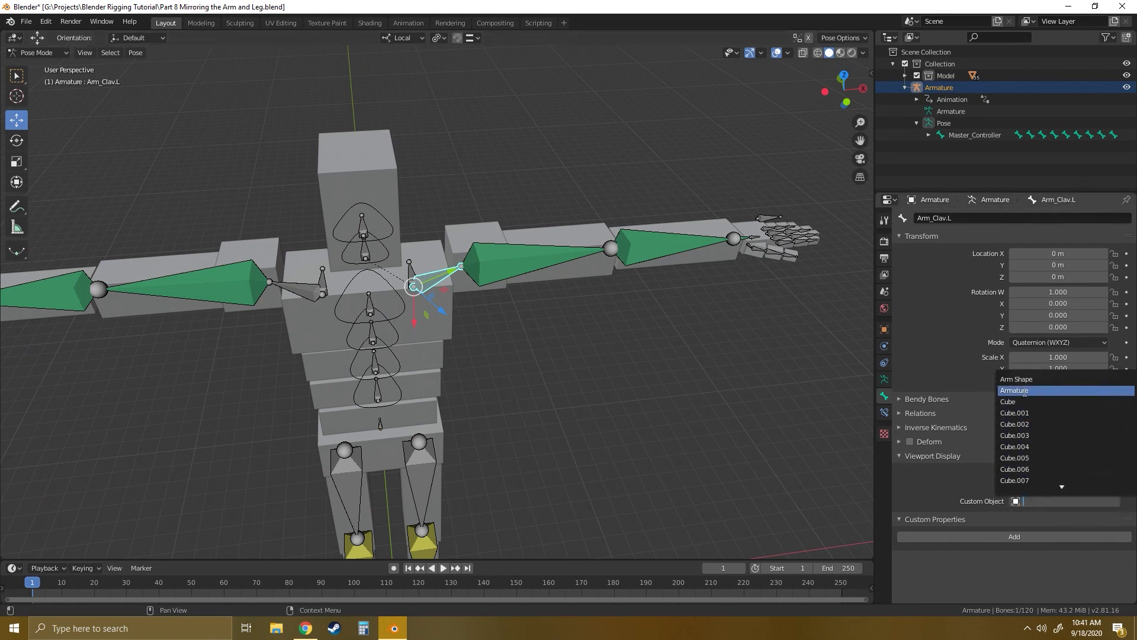
{"action": "left_click", "coordinate": [1017, 379]}
{"action": "left_click", "coordinate": [447, 321]}
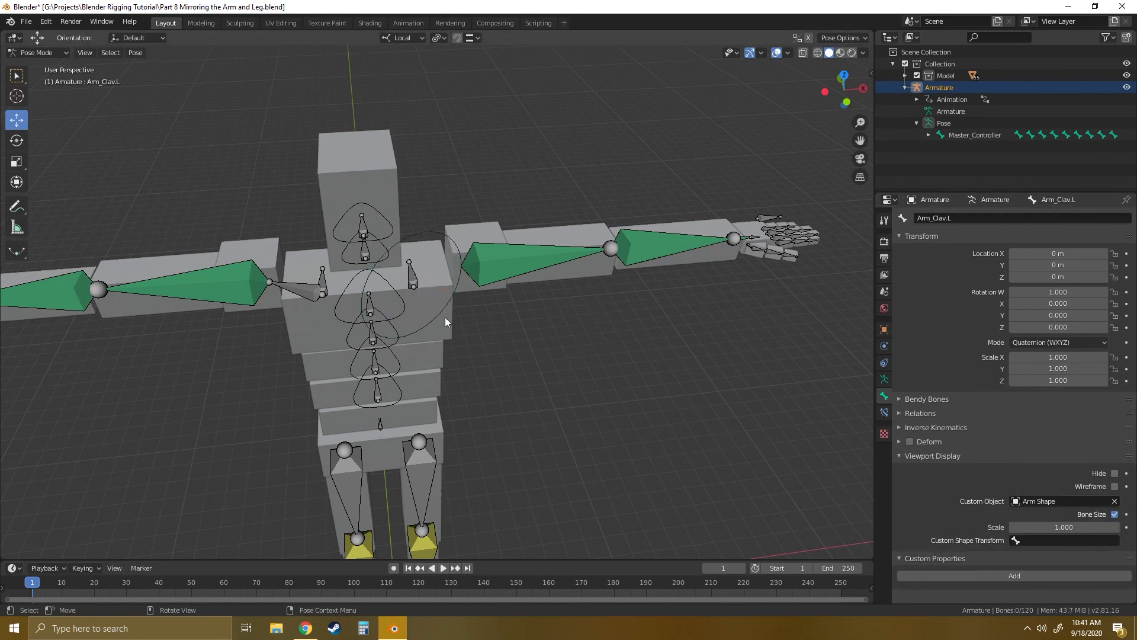
{"action": "left_click", "coordinate": [312, 292]}
{"action": "left_click", "coordinate": [1034, 501]}
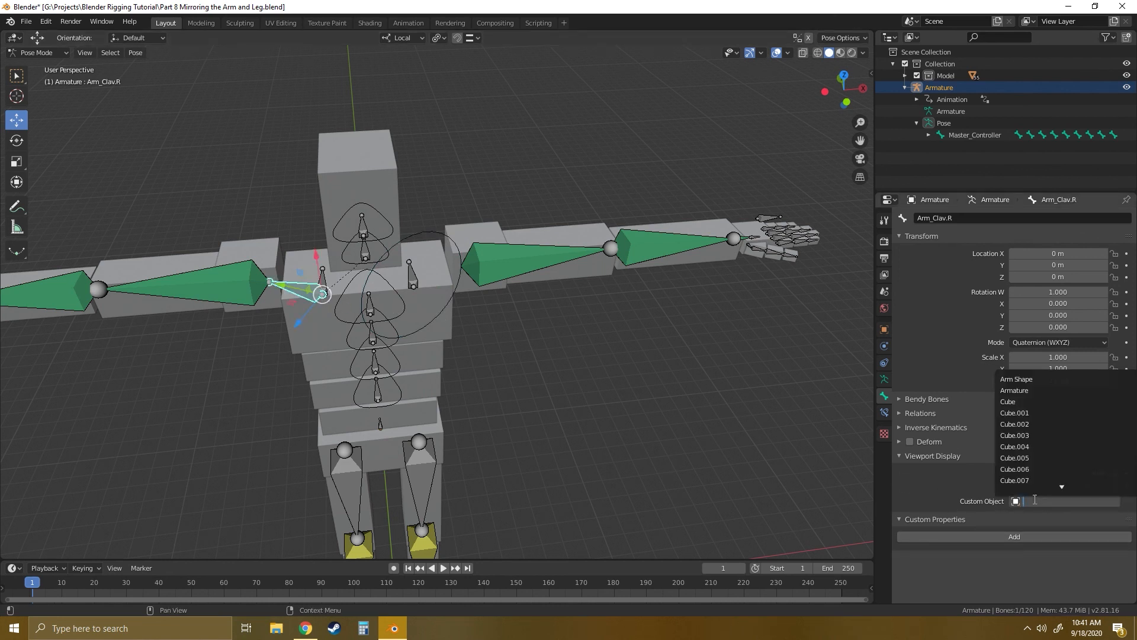
{"action": "left_click", "coordinate": [1017, 379]}
Set Arm_Clav.L's custom shape transform to Arm_Clav.L.Position and turn off its Bone Size.
{"action": "left_click", "coordinate": [460, 301]}
{"action": "left_click", "coordinate": [454, 298]}
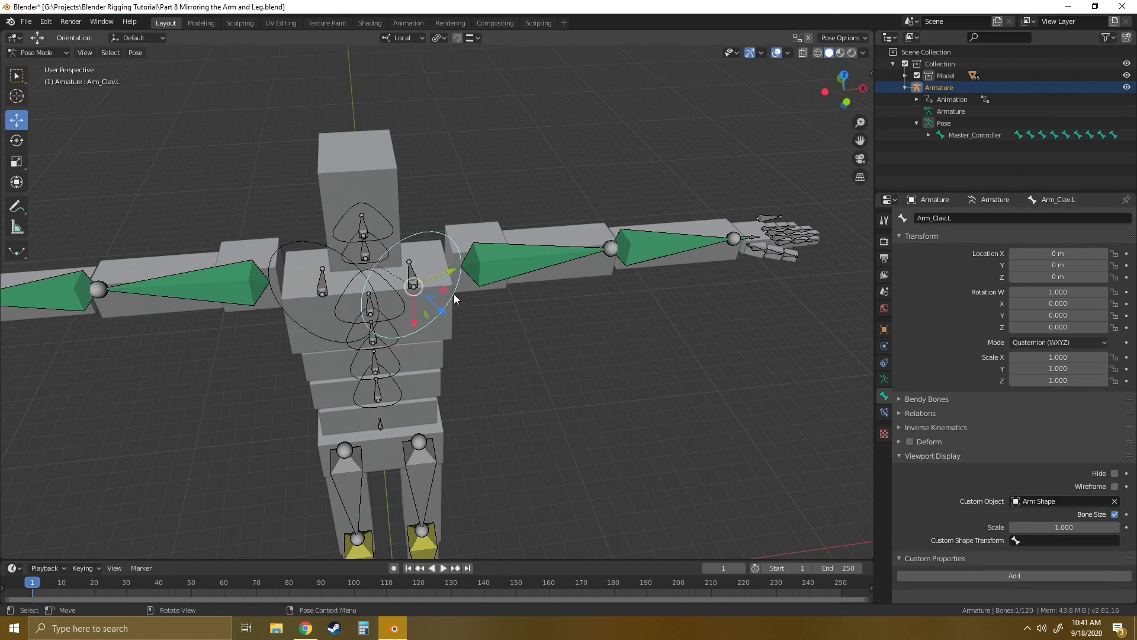
{"action": "left_click", "coordinate": [1046, 541]}
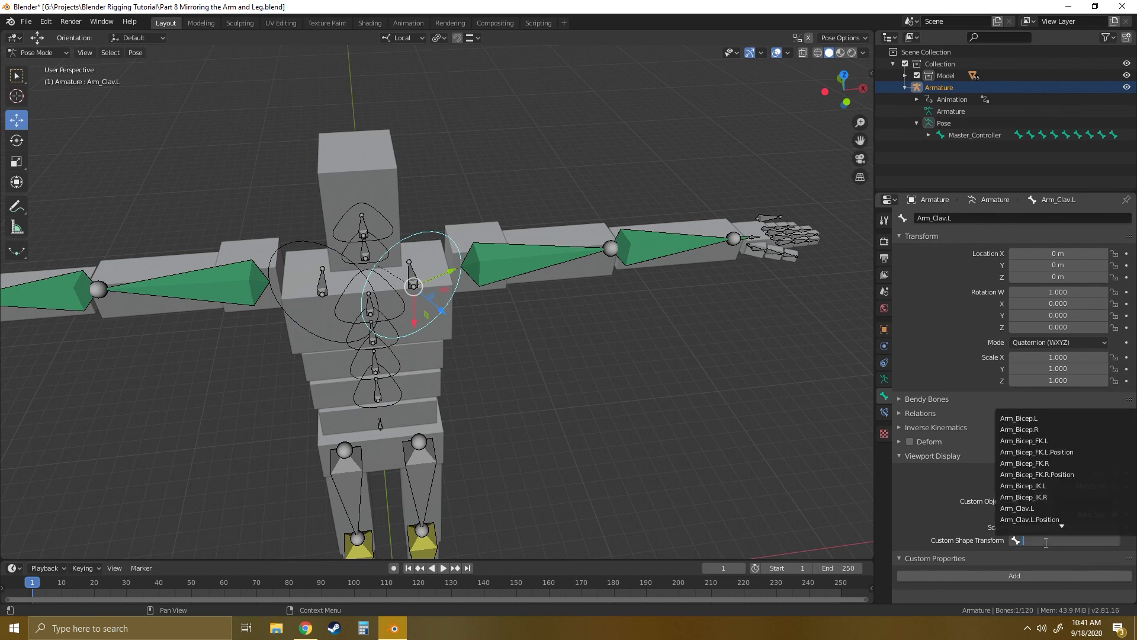
{"action": "type", "text": "cla"}
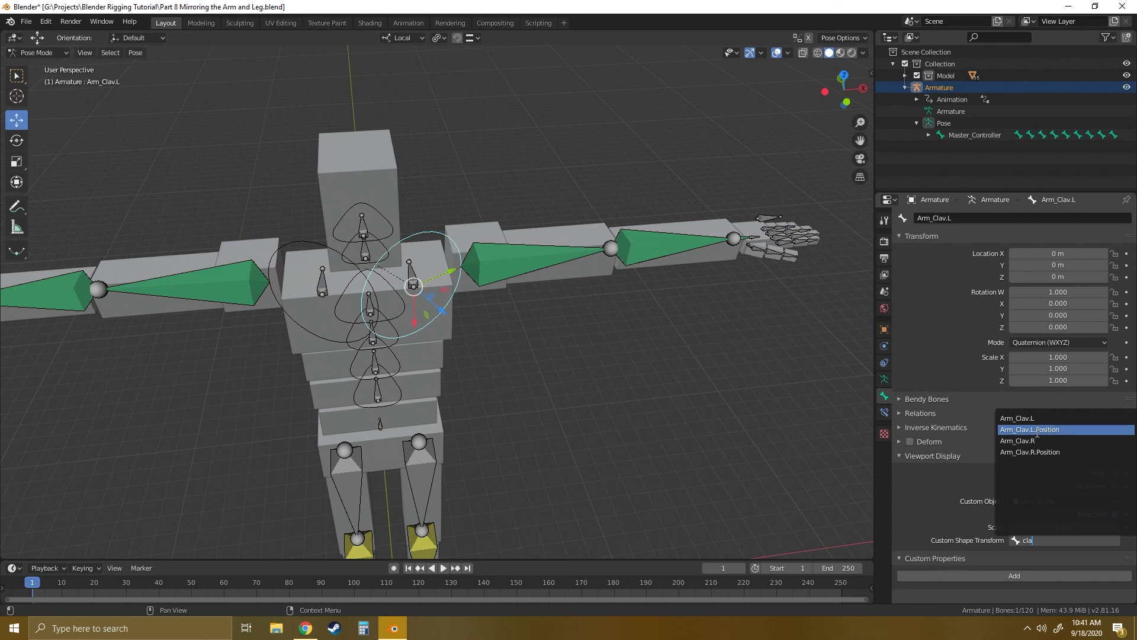
{"action": "left_click", "coordinate": [1037, 435]}
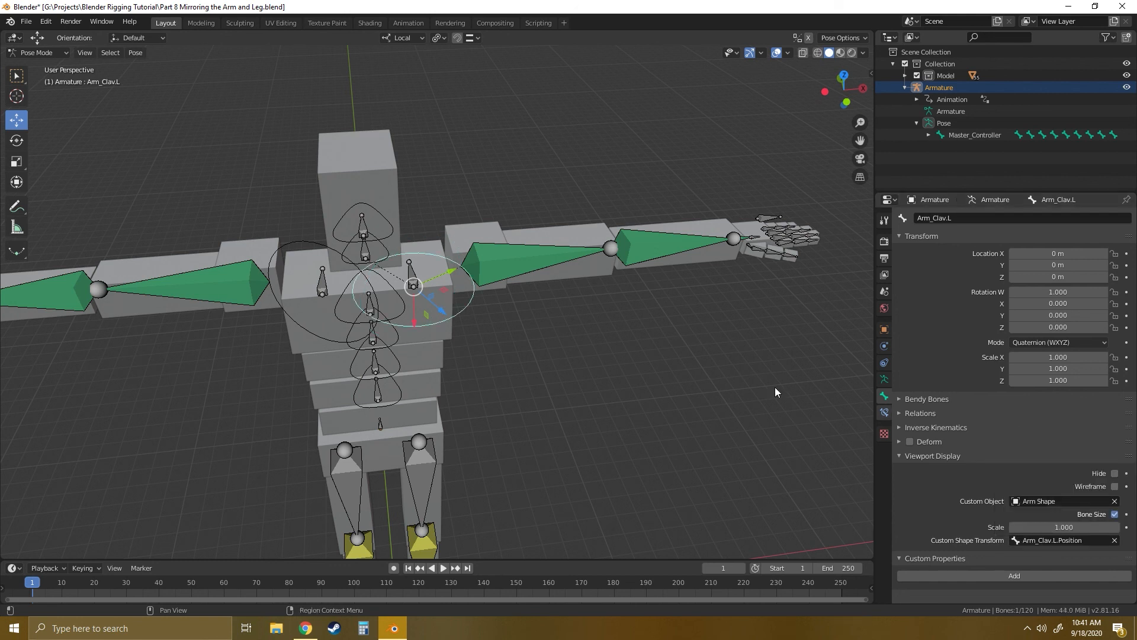
{"action": "left_click", "coordinate": [1115, 514]}
{"action": "left_click", "coordinate": [454, 356]}
Set Arm_Clav.R's custom shape transform to Arm_Clav.R.Position.
{"action": "left_click", "coordinate": [318, 337]}
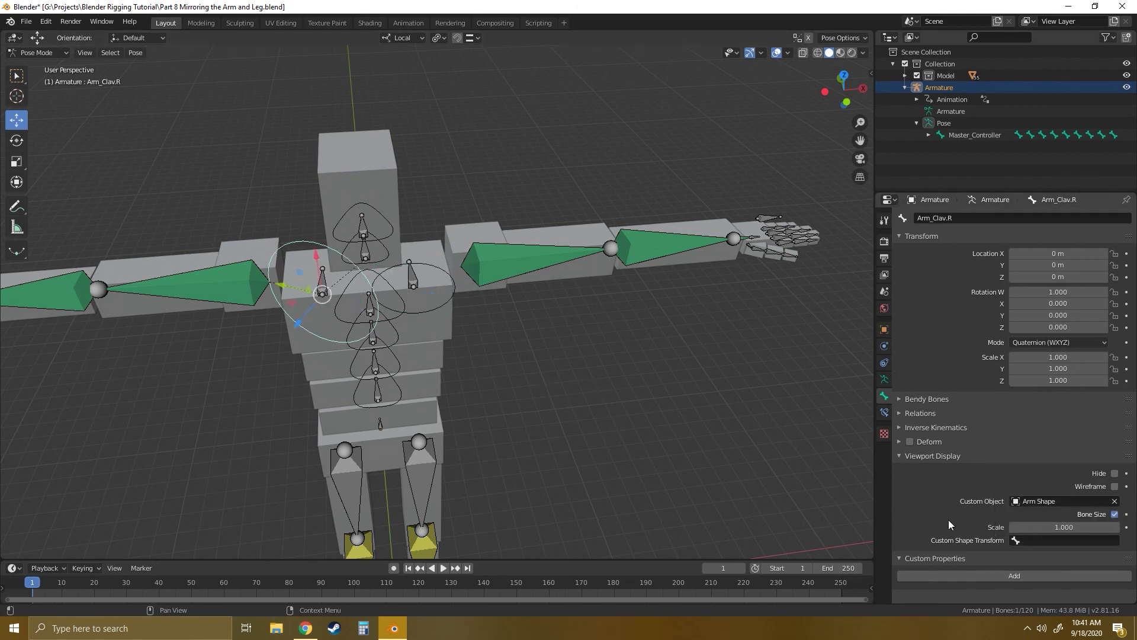
{"action": "left_click", "coordinate": [1066, 540]}
{"action": "type", "text": "cl"}
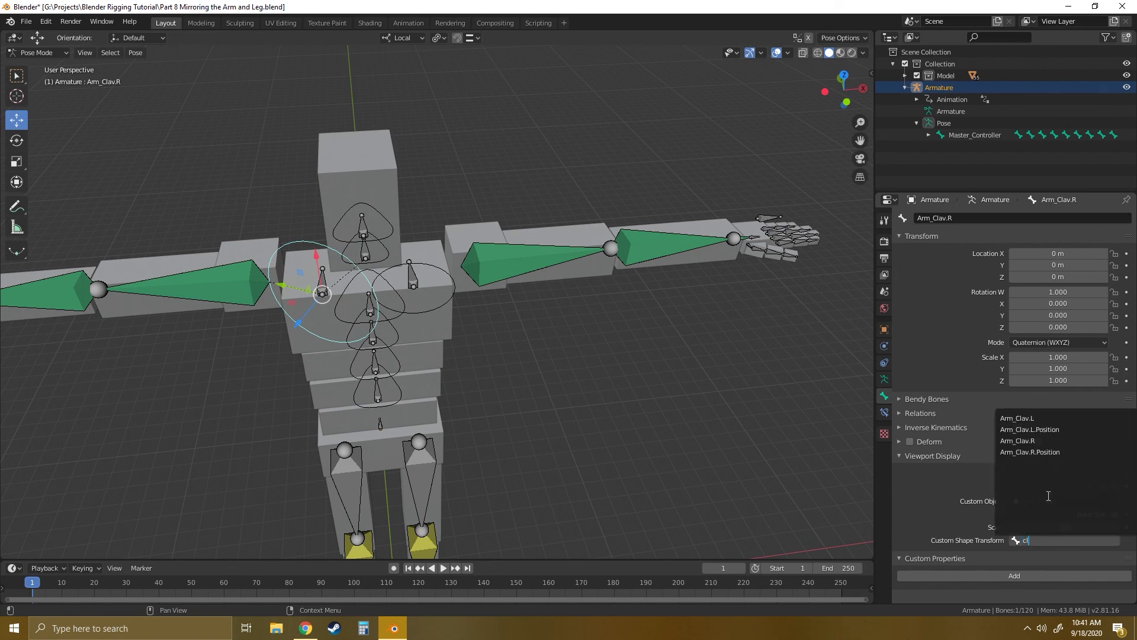
{"action": "type", "text": "av"}
{"action": "left_click", "coordinate": [1034, 452]}
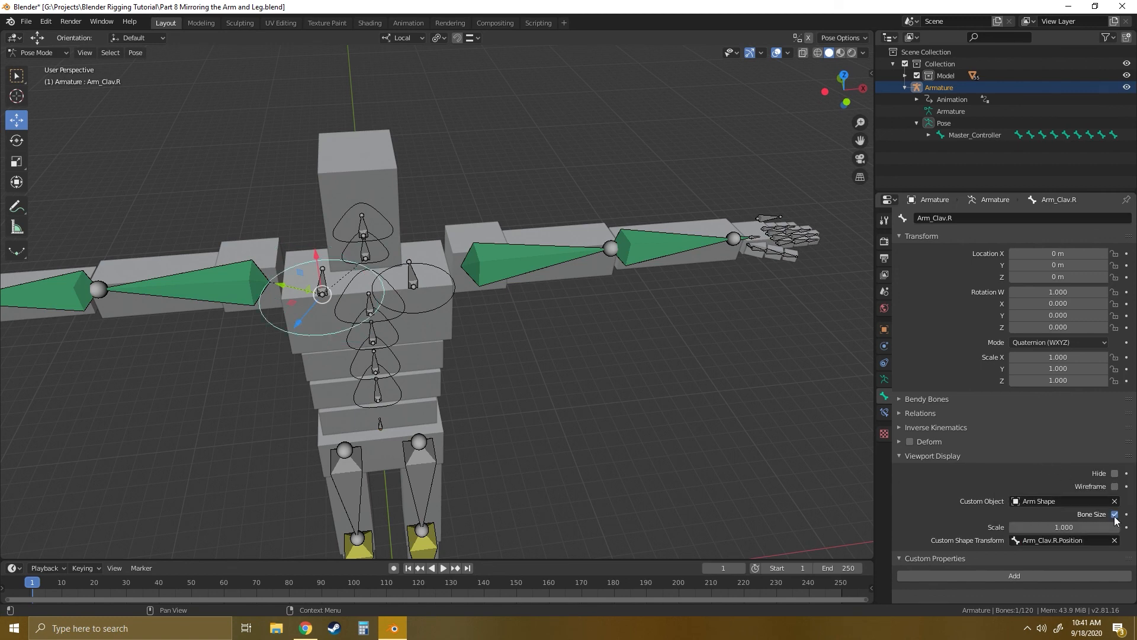
Clear the bone selection and show only the armature's second bone layer.
{"action": "left_click", "coordinate": [619, 325]}
{"action": "middle_click_drag", "start_coordinate": [618, 324], "coordinate": [578, 343]}
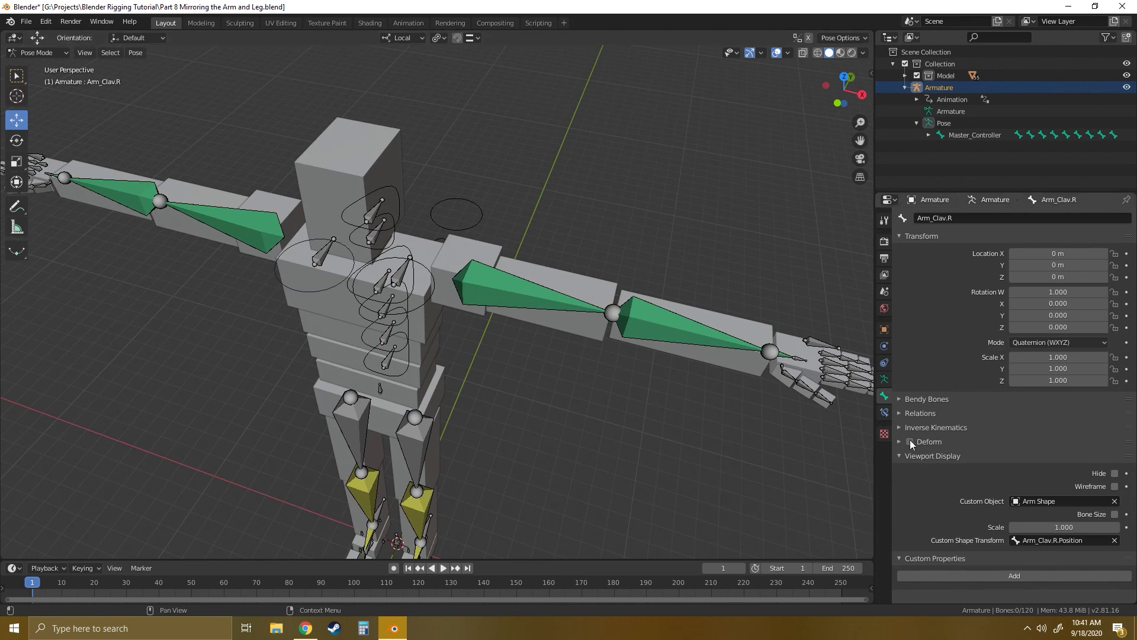
{"action": "left_click", "coordinate": [884, 379]}
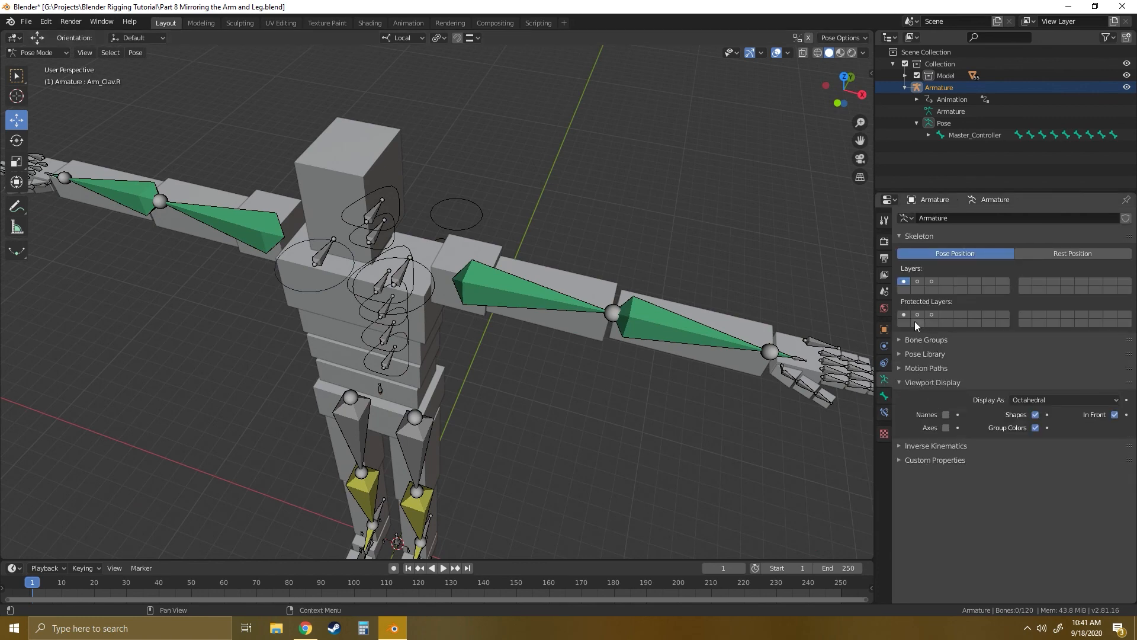
{"action": "left_click", "coordinate": [917, 282]}
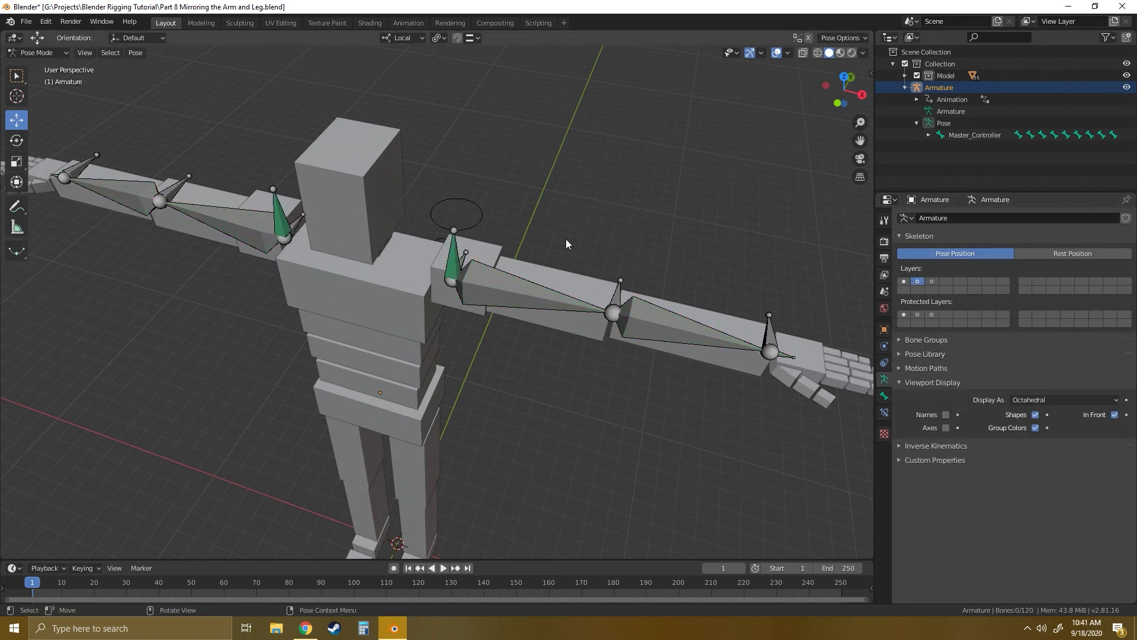
Give Arm_Bicep_FK.L the Arm Shape custom object with Bone Size off and Arm_Bicep_FK.L.Position as its custom shape transform.
{"action": "middle_click_drag", "start_coordinate": [627, 239], "coordinate": [450, 296]}
{"action": "left_click", "coordinate": [450, 296]}
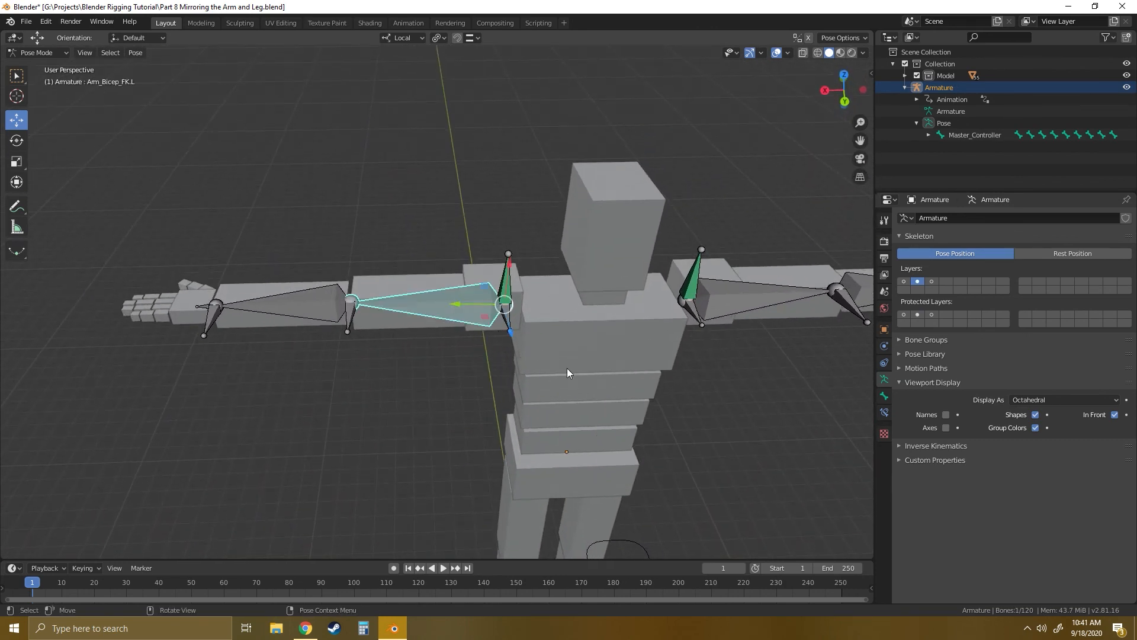
{"action": "left_click", "coordinate": [885, 395]}
{"action": "left_click", "coordinate": [1020, 501]}
{"action": "left_click", "coordinate": [1043, 386]}
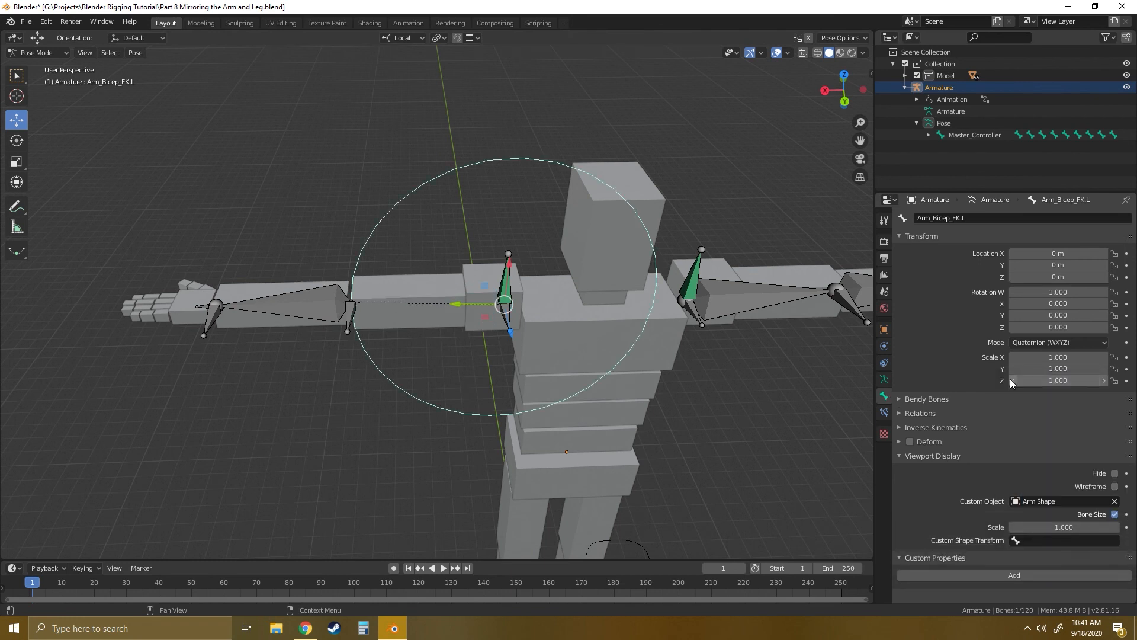
{"action": "left_click", "coordinate": [1115, 514]}
{"action": "left_click", "coordinate": [1044, 540]}
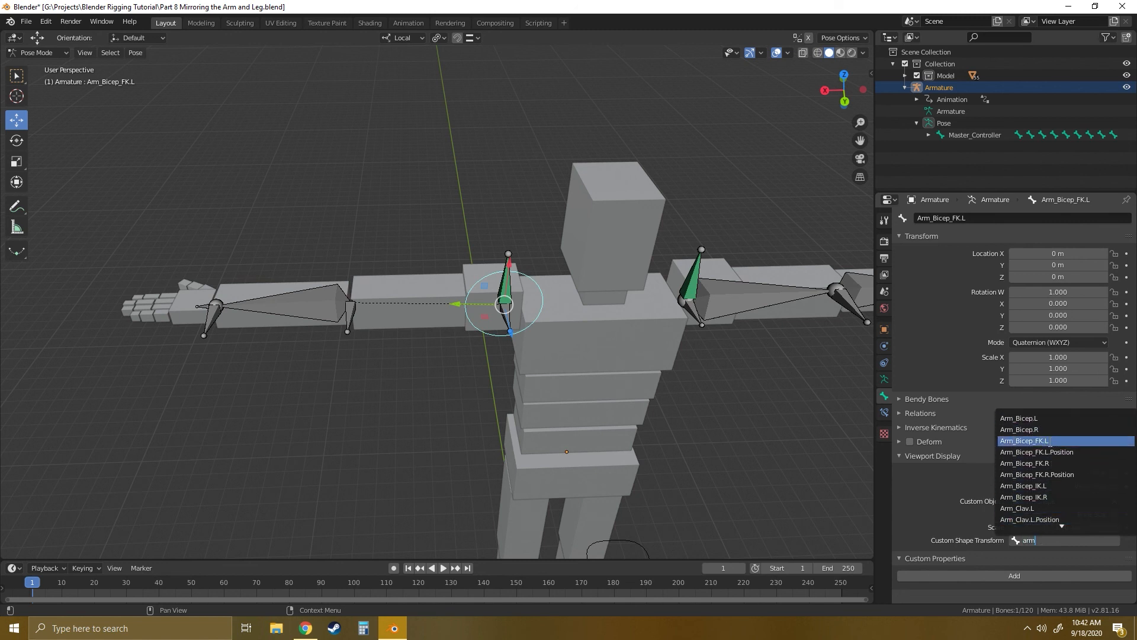
{"action": "left_click", "coordinate": [1037, 452]}
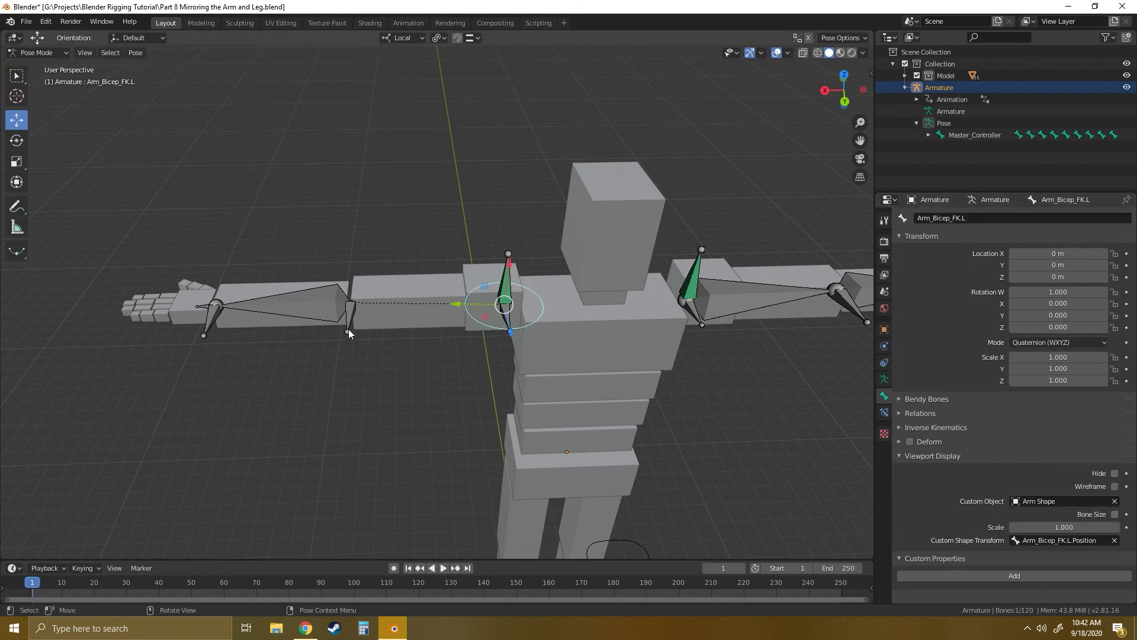
Give Arm_Forearm_FK.L the Arm Shape custom object with Bone Size off and Arm_Forearm_FK.L.Position as its custom shape transform.
{"action": "left_click", "coordinate": [323, 309]}
{"action": "left_click", "coordinate": [1048, 502]}
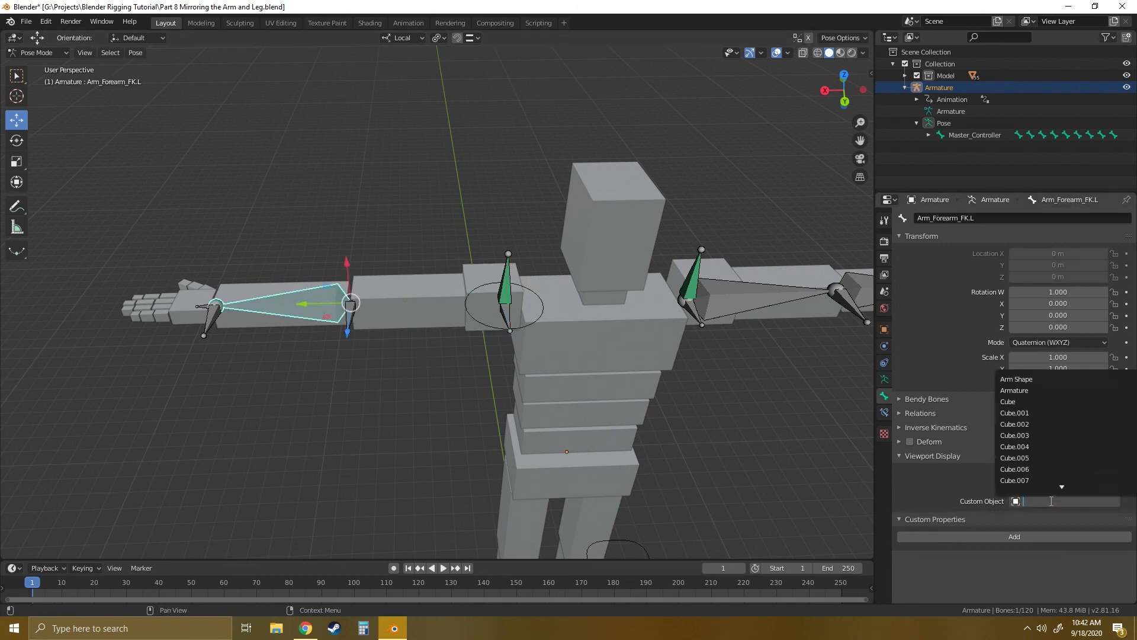
{"action": "left_click", "coordinate": [1026, 380]}
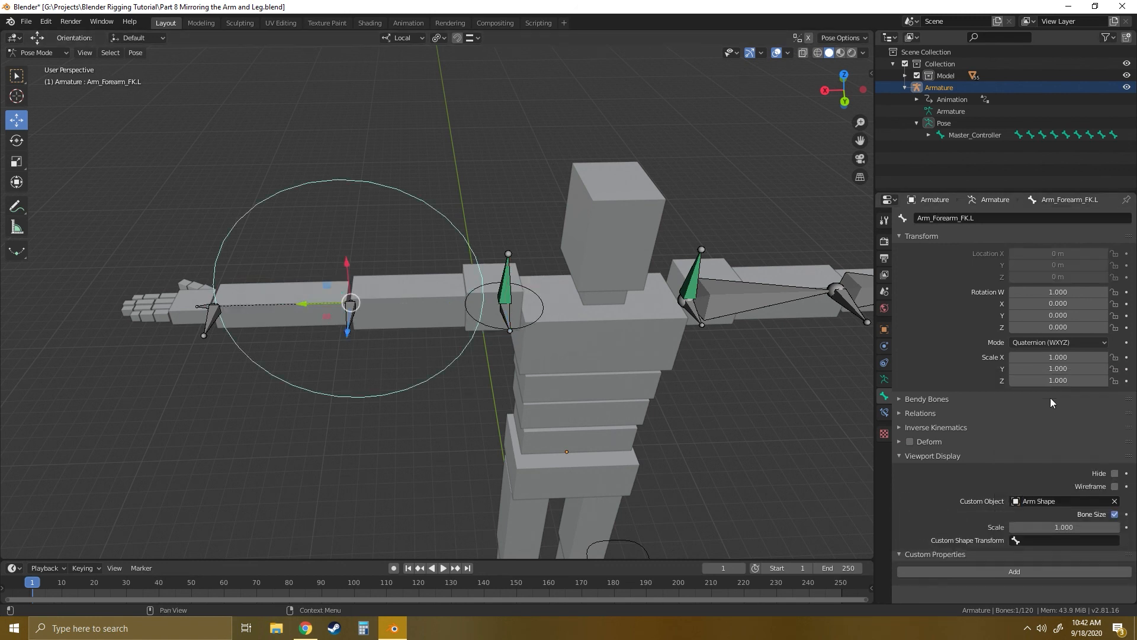
{"action": "left_click", "coordinate": [1058, 541]}
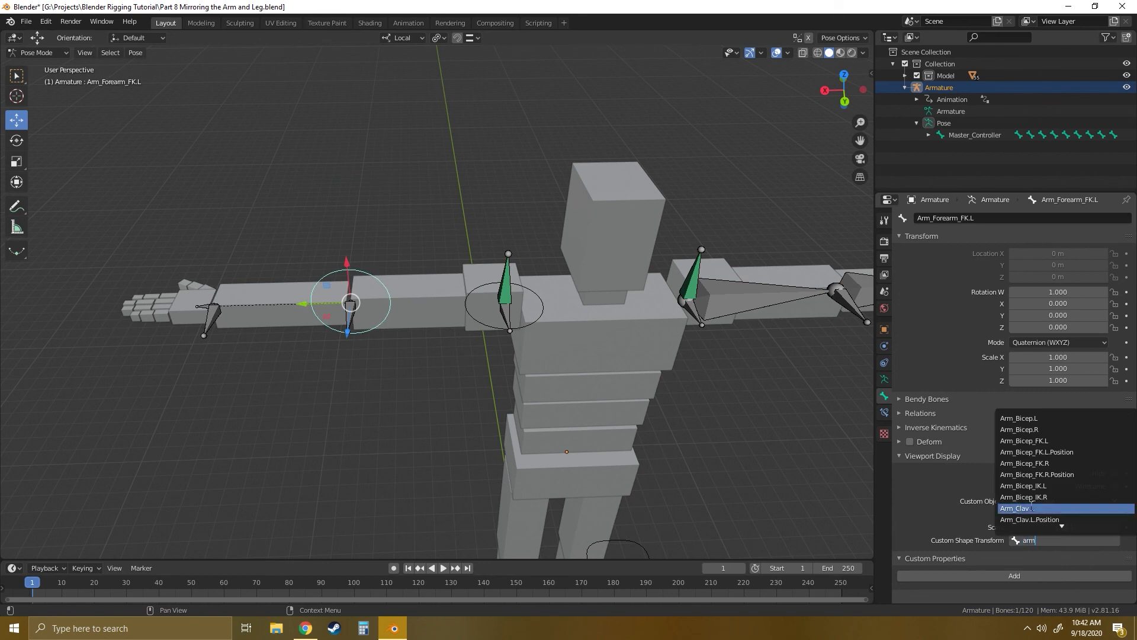
{"action": "scroll", "coordinate": [1043, 479], "scroll_direction": "down", "scroll_amount": 6}
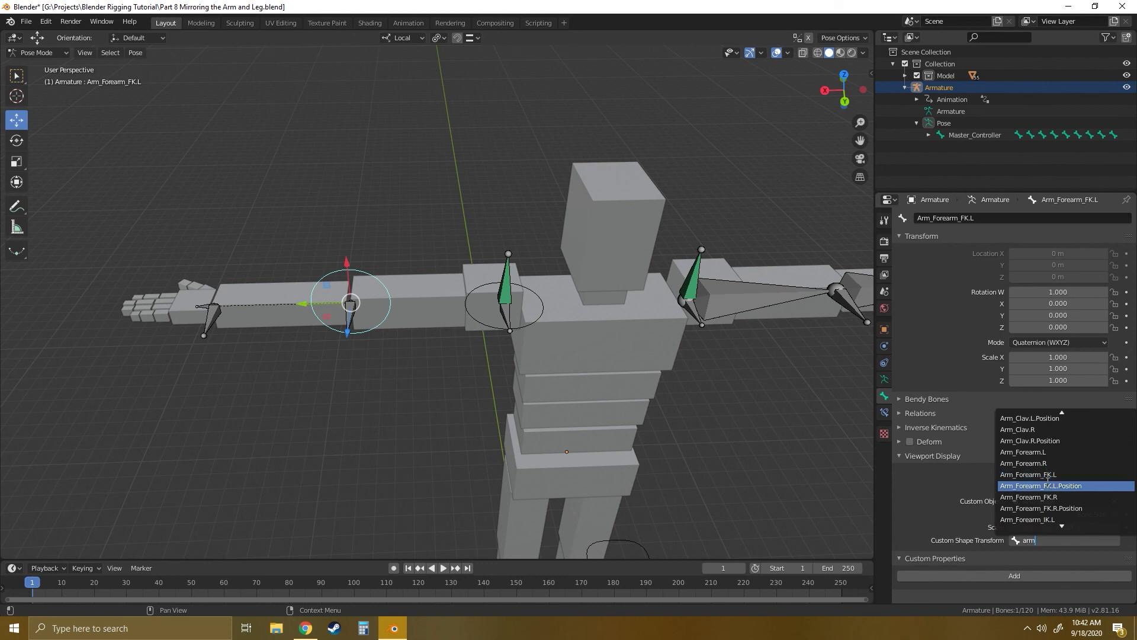
{"action": "left_click", "coordinate": [1045, 485]}
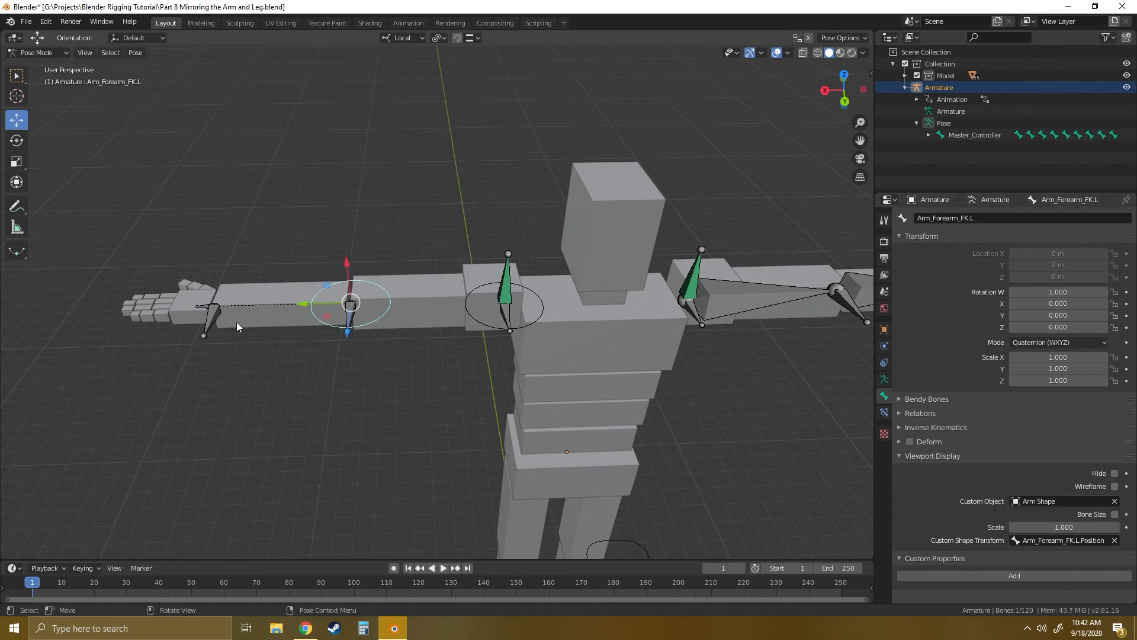
Give Arm_Wrist_FK.L the Arm Shape custom object with Bone Size off and Arm_Wrist_FK.L.Position as its custom shape transform.
{"action": "left_click", "coordinate": [234, 339]}
{"action": "left_click", "coordinate": [203, 305]}
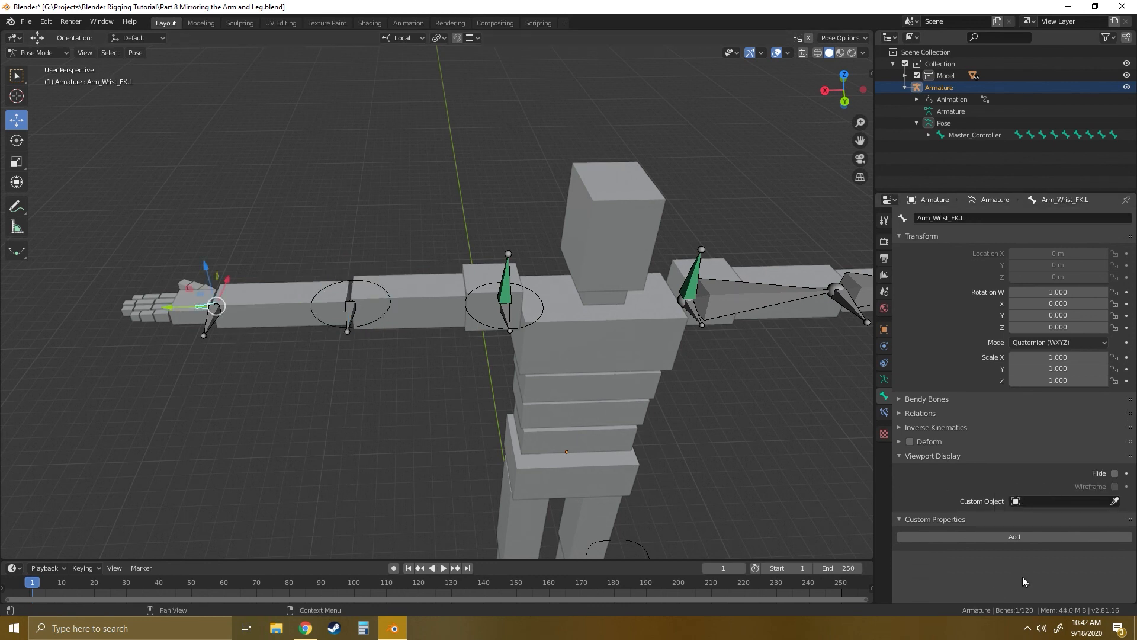
{"action": "left_click", "coordinate": [1029, 503]}
{"action": "left_click", "coordinate": [1017, 379]}
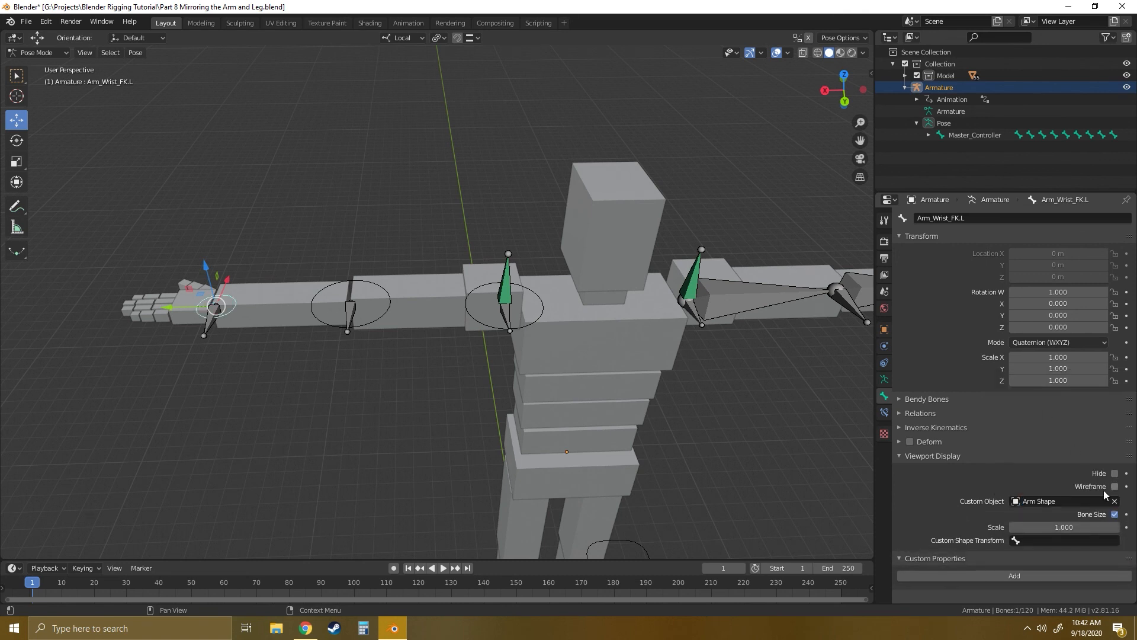
{"action": "left_click", "coordinate": [1056, 541]}
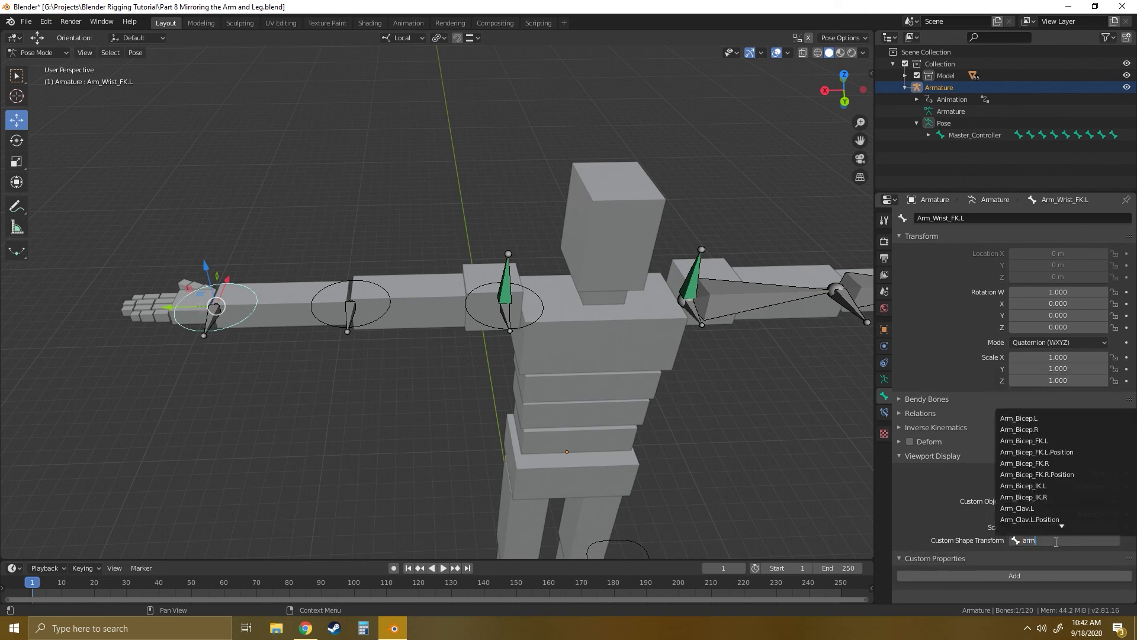
{"action": "scroll", "coordinate": [1053, 520], "scroll_direction": "down", "scroll_amount": 15}
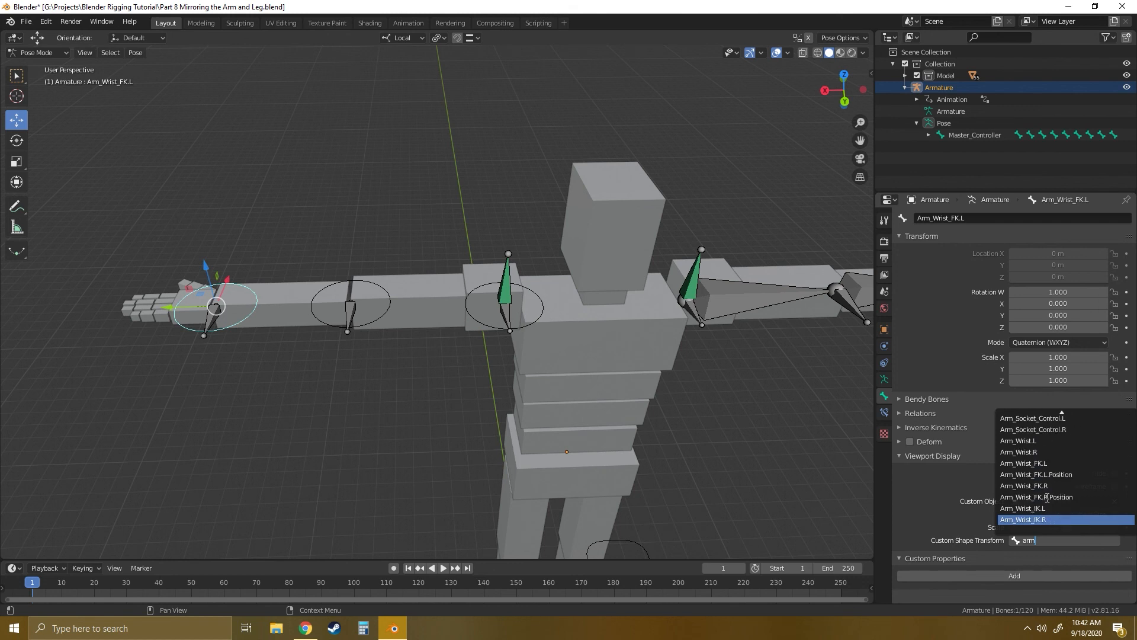
{"action": "scroll", "coordinate": [1046, 480], "scroll_direction": "down", "scroll_amount": 4}
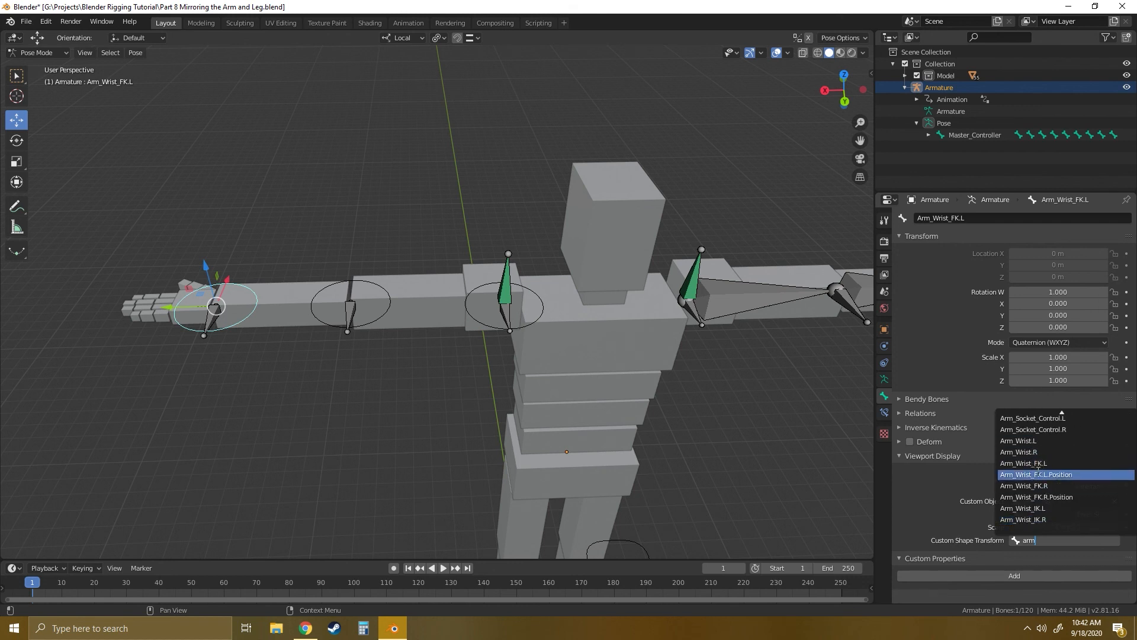
{"action": "left_click", "coordinate": [1036, 475]}
{"action": "left_click", "coordinate": [354, 408]}
Give Arm_Bicep_FK.R the Arm Shape custom object with Bone Size off and Arm_Bicep_FK.R.Position as its custom shape transform.
{"action": "middle_click_drag", "start_coordinate": [746, 386], "coordinate": [415, 409], "text": "shift"}
{"action": "left_click", "coordinate": [414, 315]}
{"action": "left_click", "coordinate": [1031, 501]}
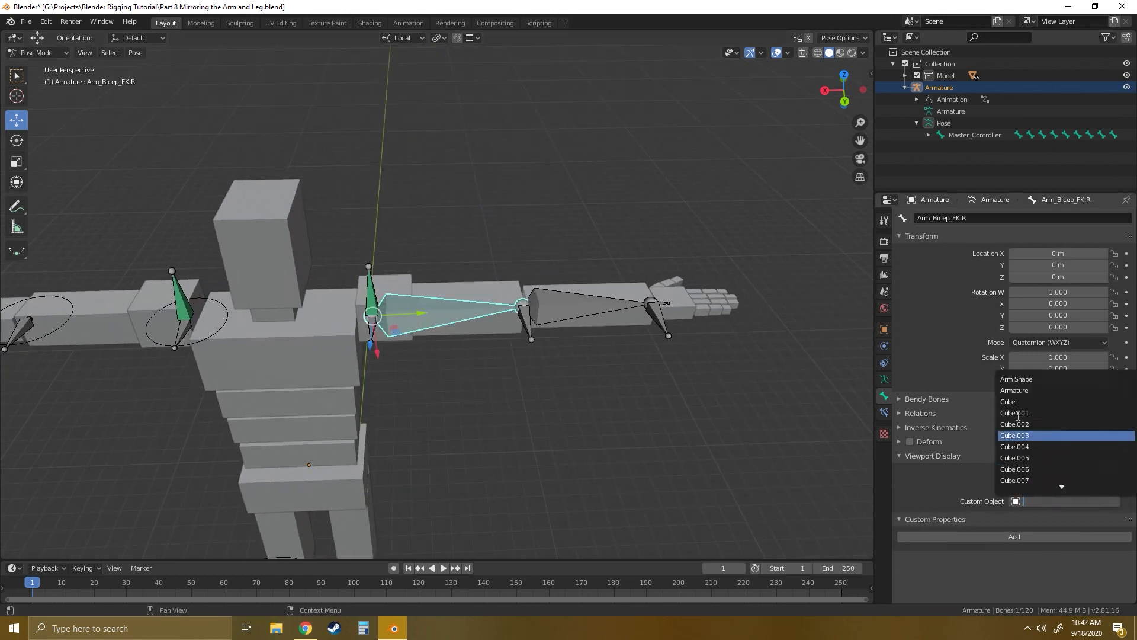
{"action": "left_click", "coordinate": [1043, 381]}
{"action": "left_click", "coordinate": [1059, 540]}
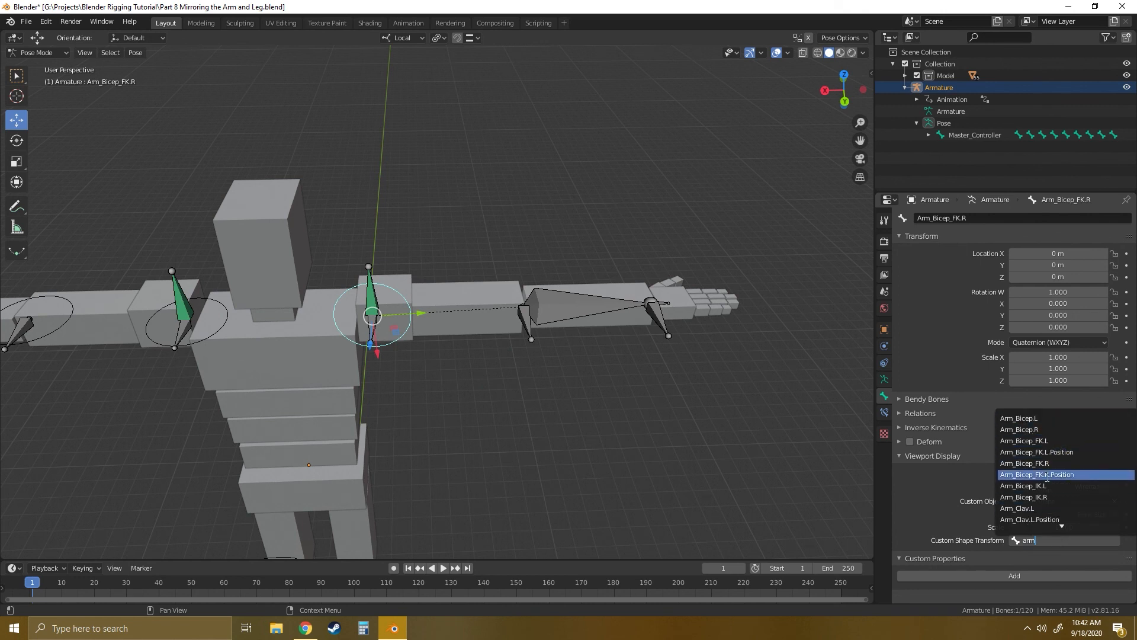
{"action": "left_click", "coordinate": [1037, 475]}
Give Arm_Forearm_FK.R the Arm Shape custom object with Bone Size off and Arm_Forearm_FK.R.Position as its custom shape transform.
{"action": "left_click", "coordinate": [595, 304]}
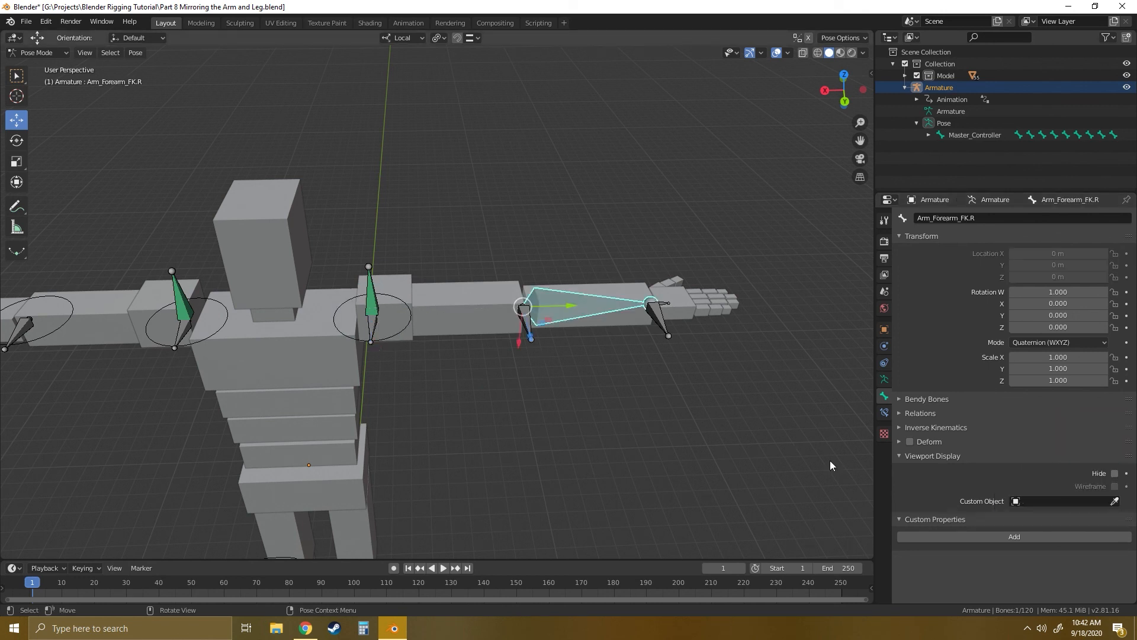
{"action": "left_click", "coordinate": [1049, 503]}
{"action": "left_click", "coordinate": [1017, 379]}
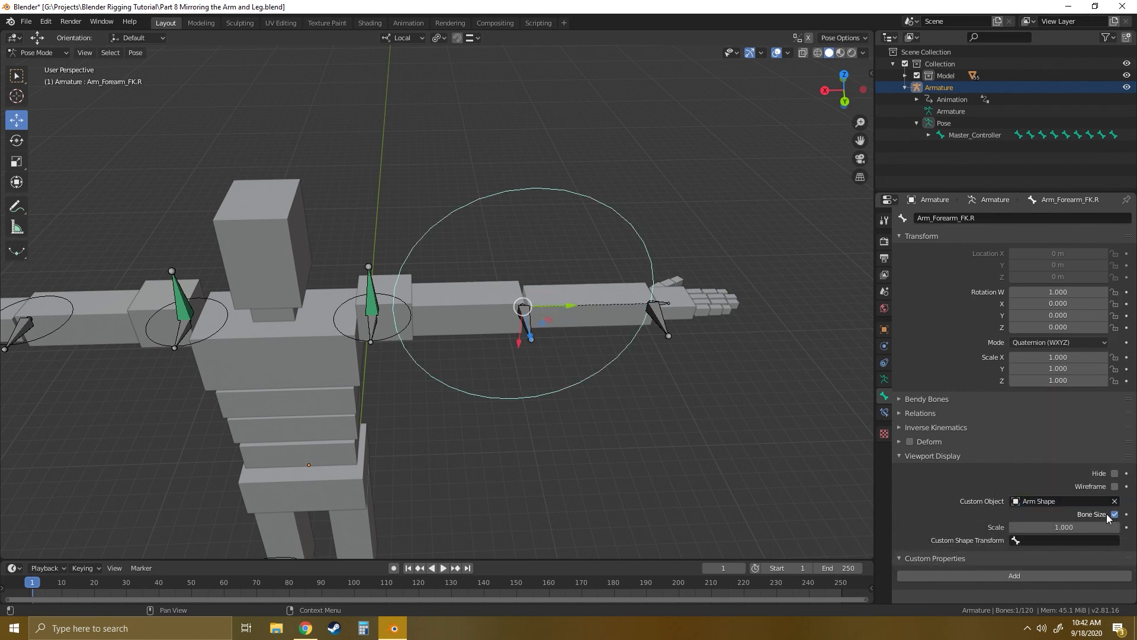
{"action": "left_click", "coordinate": [1052, 541]}
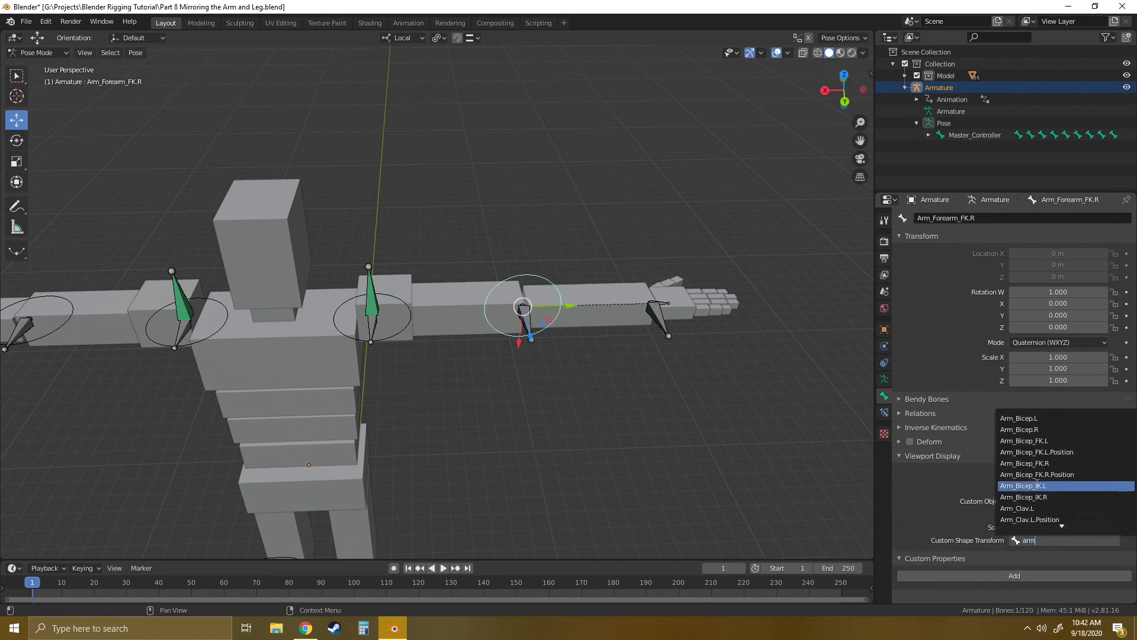
{"action": "scroll", "coordinate": [1046, 482], "scroll_direction": "down", "scroll_amount": 11}
{"action": "scroll", "coordinate": [1047, 482], "scroll_direction": "down", "scroll_amount": 5}
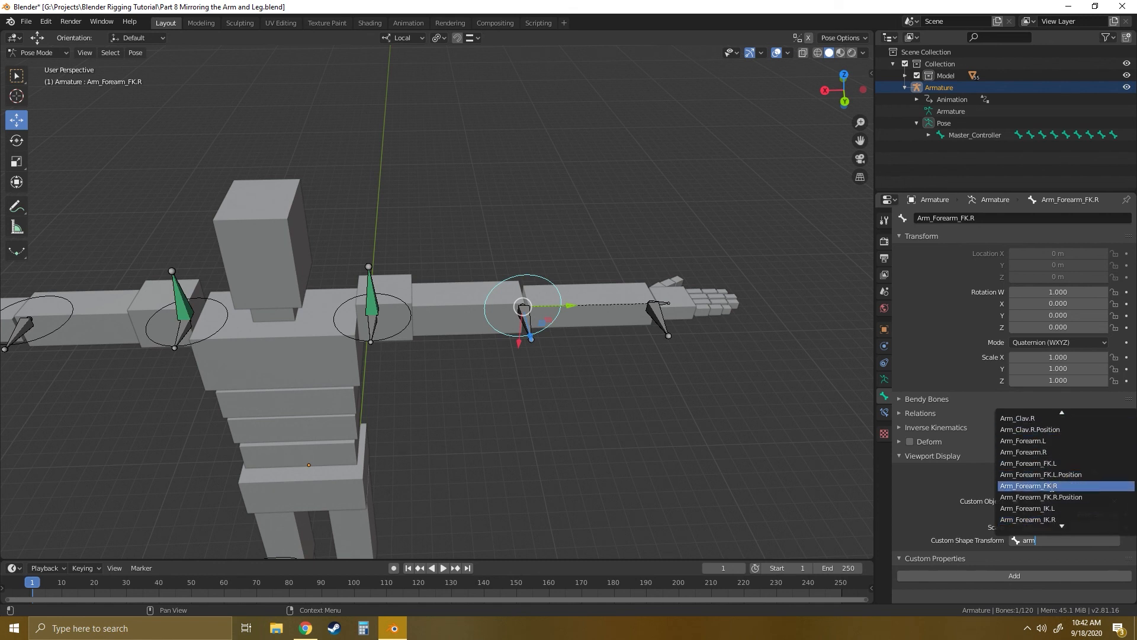
{"action": "left_click", "coordinate": [1051, 486]}
Give Arm_Wrist_FK.R the Arm Shape custom object with Bone Size off and Arm_Wrist_FK.R.Position as its custom shape transform.
{"action": "left_click", "coordinate": [663, 304]}
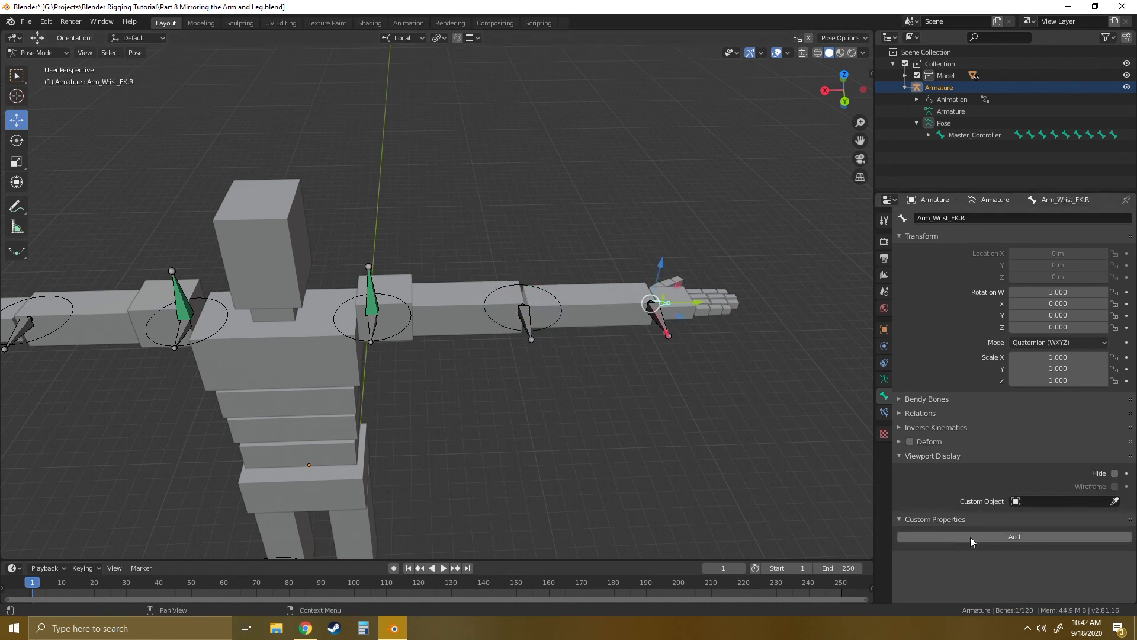
{"action": "left_click", "coordinate": [1042, 502]}
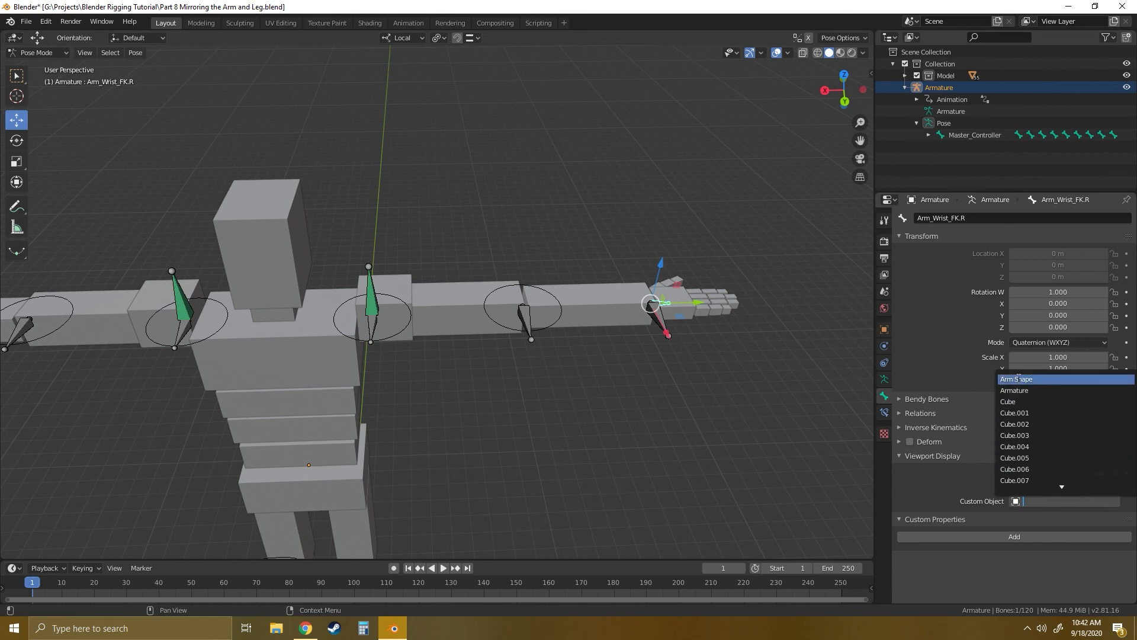
{"action": "left_click", "coordinate": [1025, 379]}
{"action": "left_click", "coordinate": [1053, 541]}
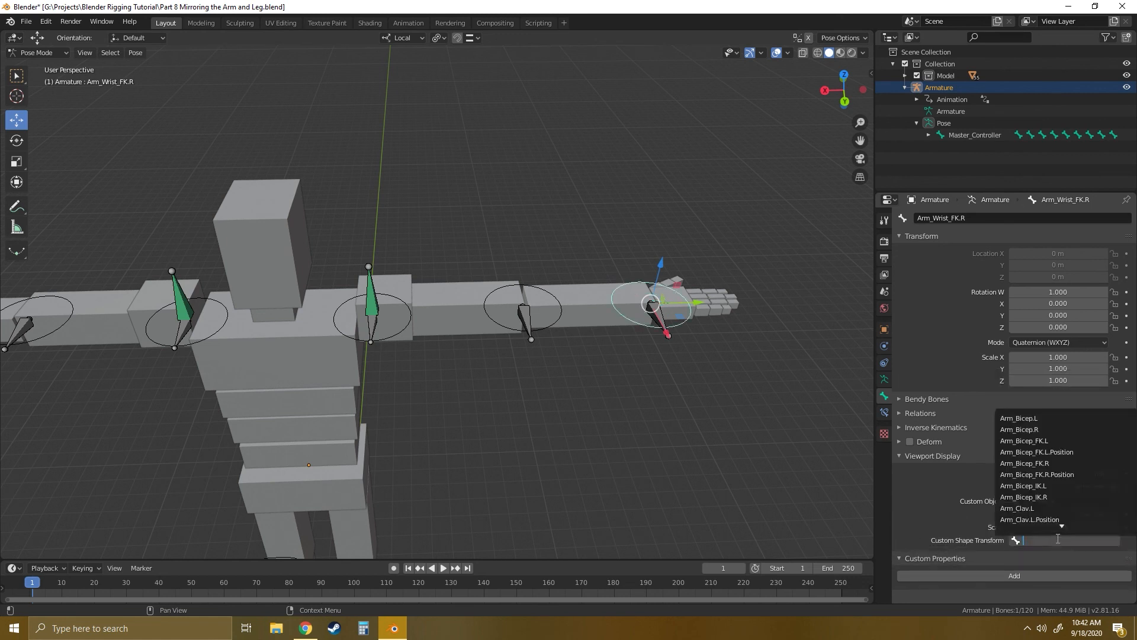
{"action": "scroll", "coordinate": [1037, 497], "scroll_direction": "down", "scroll_amount": 15}
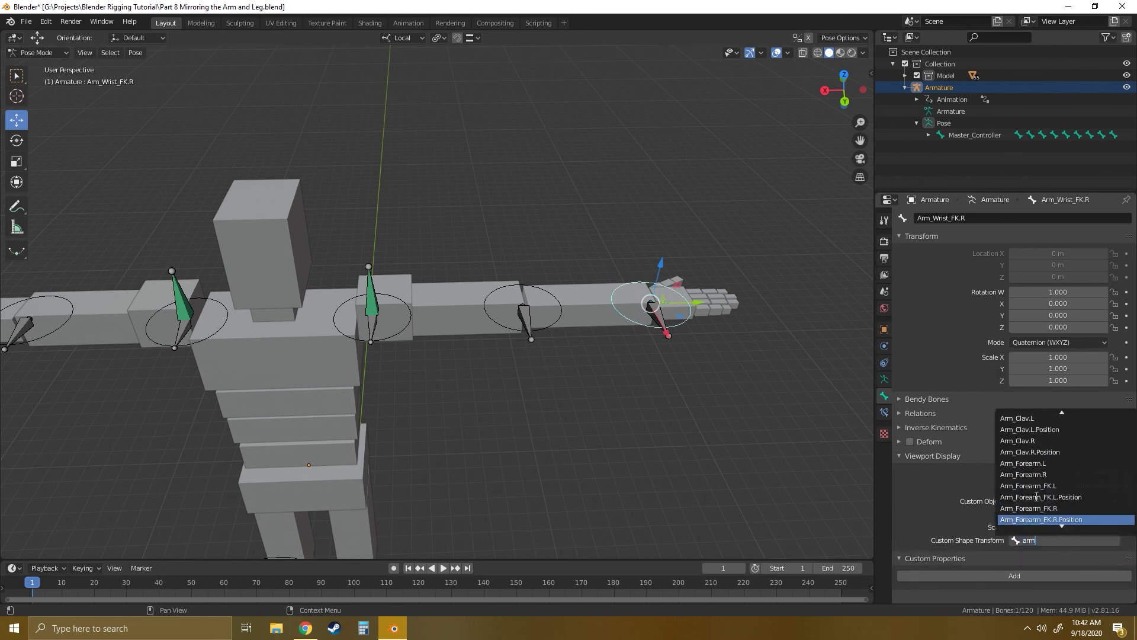
{"action": "scroll", "coordinate": [1037, 496], "scroll_direction": "down", "scroll_amount": 5}
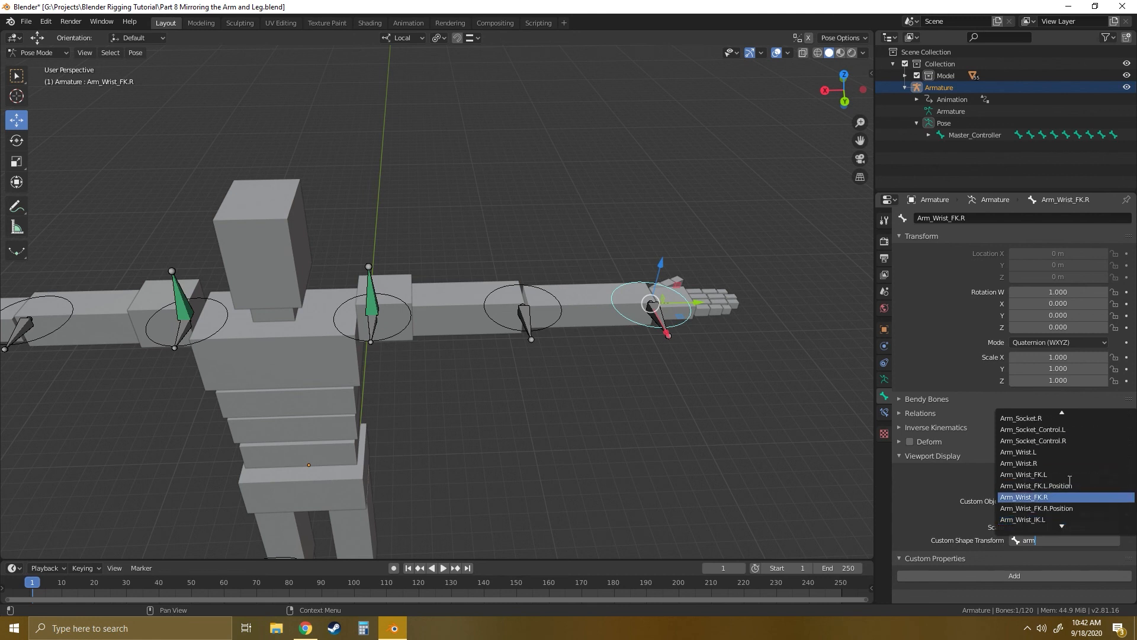
{"action": "left_click", "coordinate": [1048, 508]}
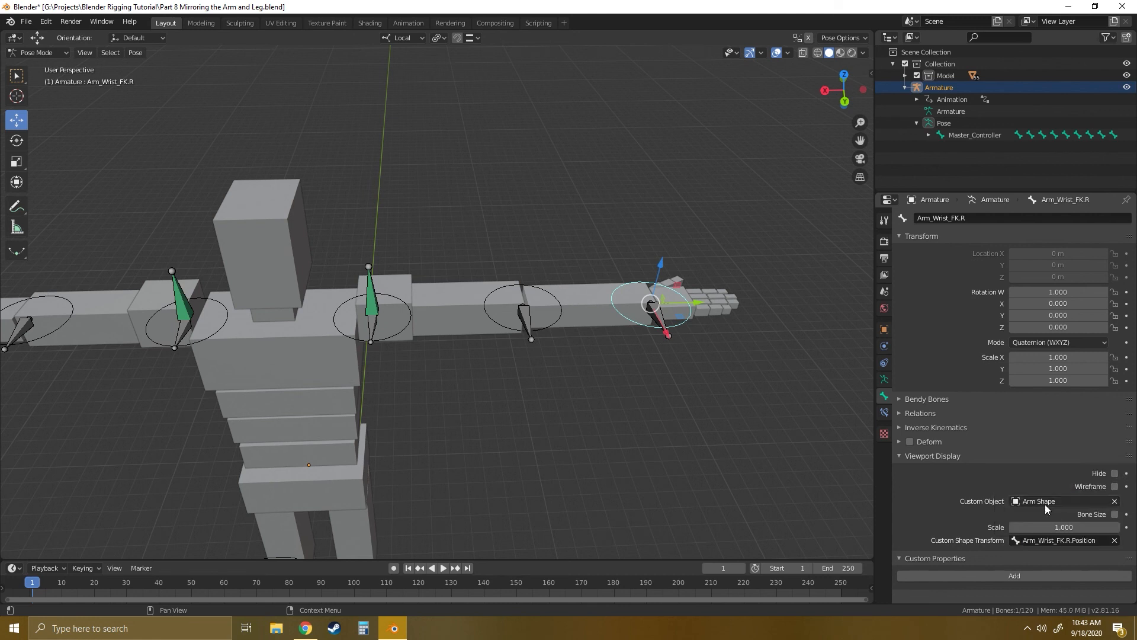
{"action": "left_click", "coordinate": [574, 406]}
Return to Object Mode, select the Arm Shape circle and enter Edit Mode on it.
{"action": "middle_click_drag", "start_coordinate": [517, 406], "coordinate": [581, 394]}
{"action": "middle_click_drag", "start_coordinate": [571, 407], "coordinate": [548, 348]}
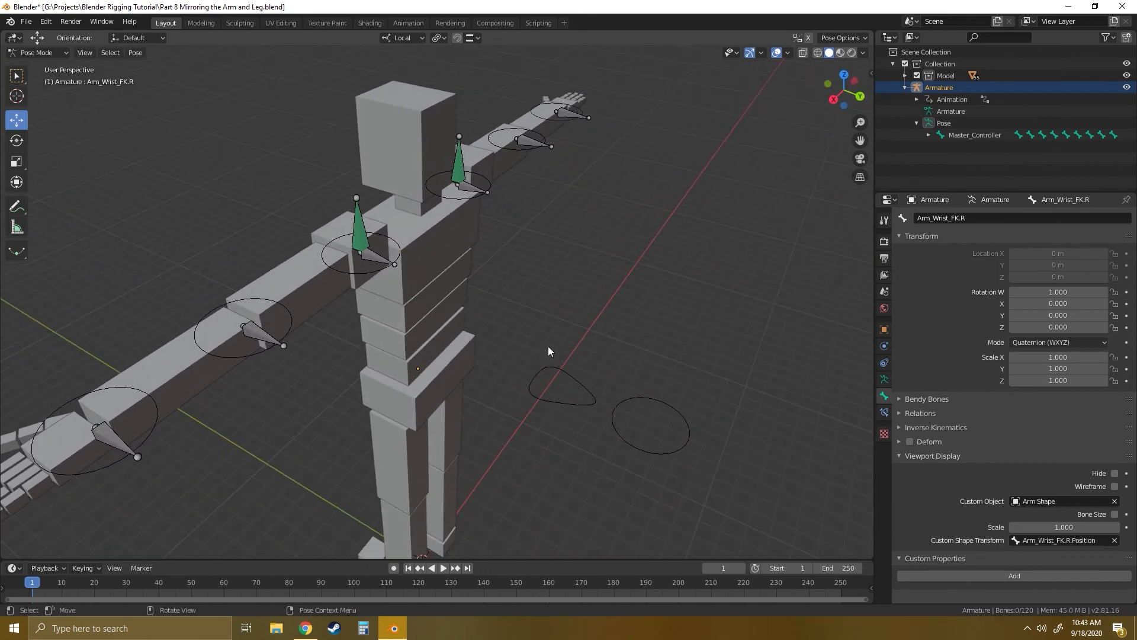
{"action": "left_click", "coordinate": [37, 52]}
{"action": "left_click", "coordinate": [32, 64]}
{"action": "left_click", "coordinate": [658, 411]}
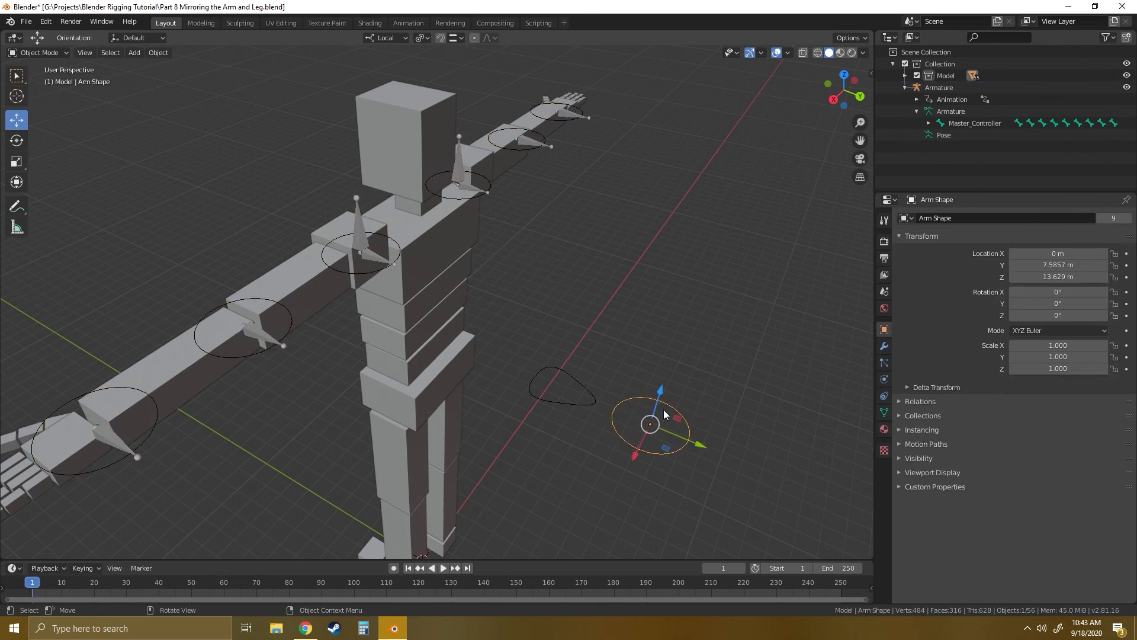
{"action": "middle_click_drag", "start_coordinate": [712, 404], "coordinate": [569, 321]}
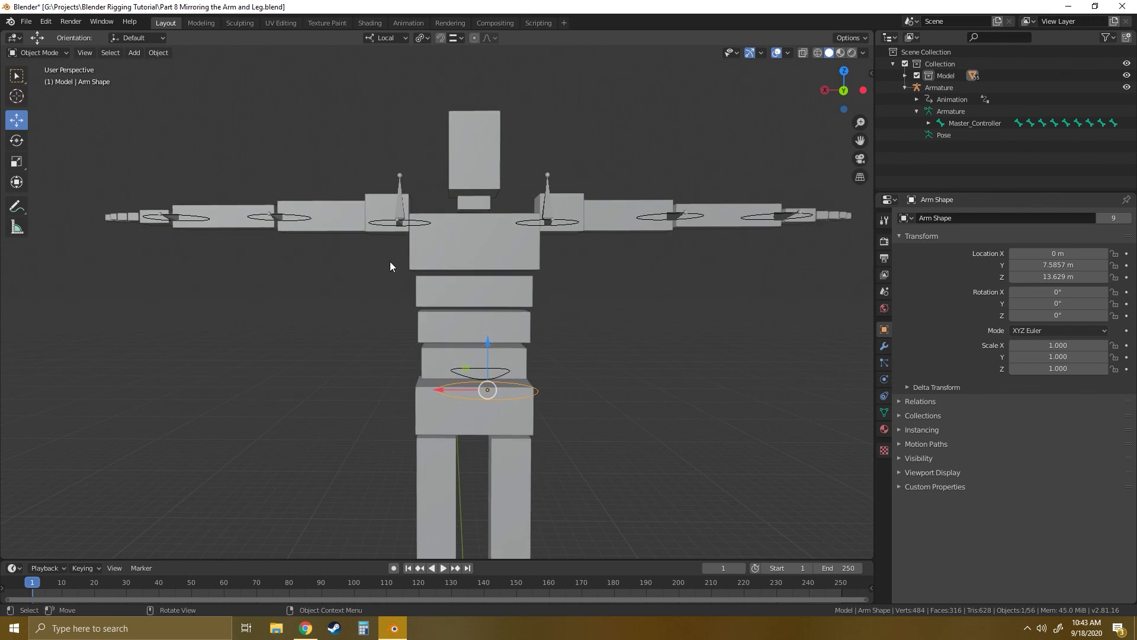
{"action": "left_click", "coordinate": [39, 52]}
{"action": "left_click", "coordinate": [31, 76]}
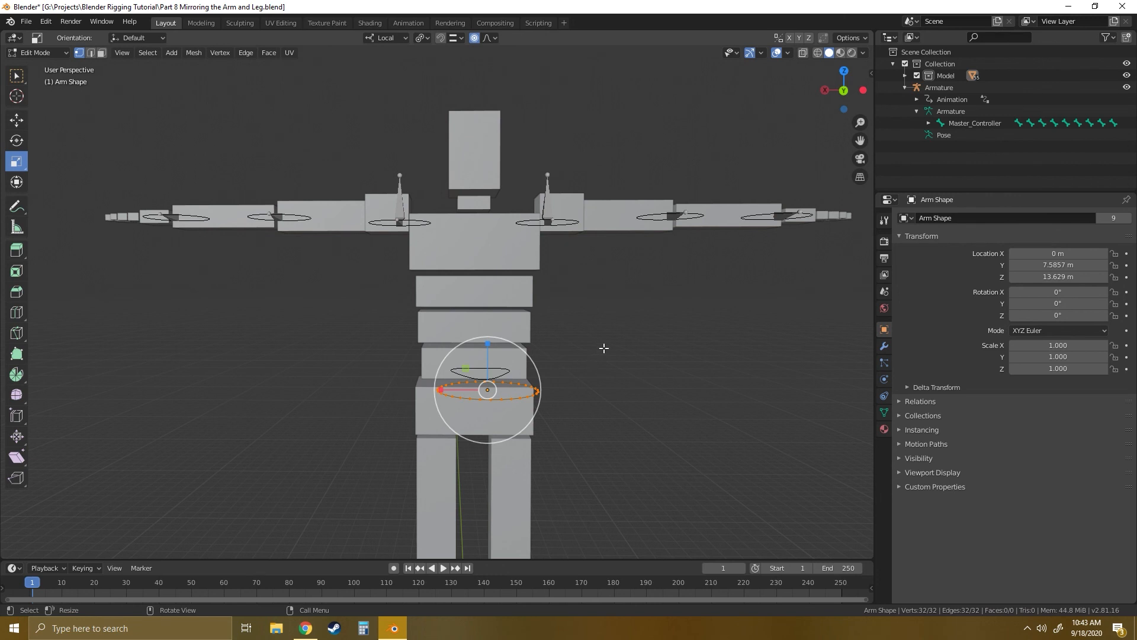
Rotate all of Arm Shape's vertices about the Y axis until the circle stands upright around the arms, and leave Edit Mode.
{"action": "key", "text": "shift+space"}
{"action": "left_click", "coordinate": [555, 326]}
{"action": "key", "text": "shift+space"}
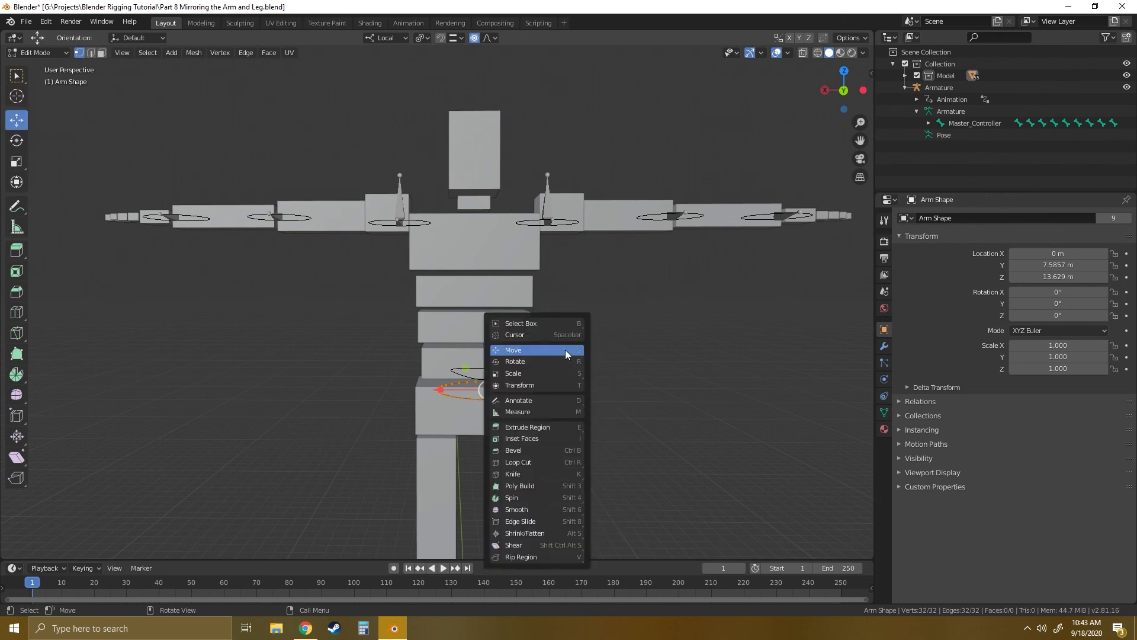
{"action": "left_click", "coordinate": [515, 362]}
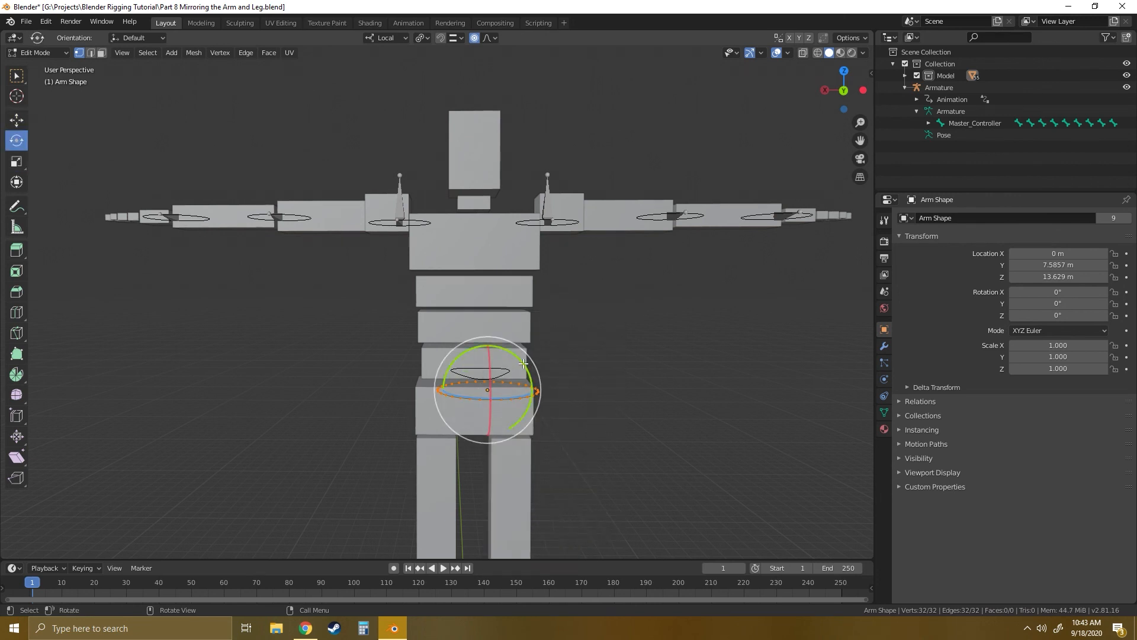
{"action": "left_click_drag", "start_coordinate": [523, 368], "coordinate": [453, 344]}
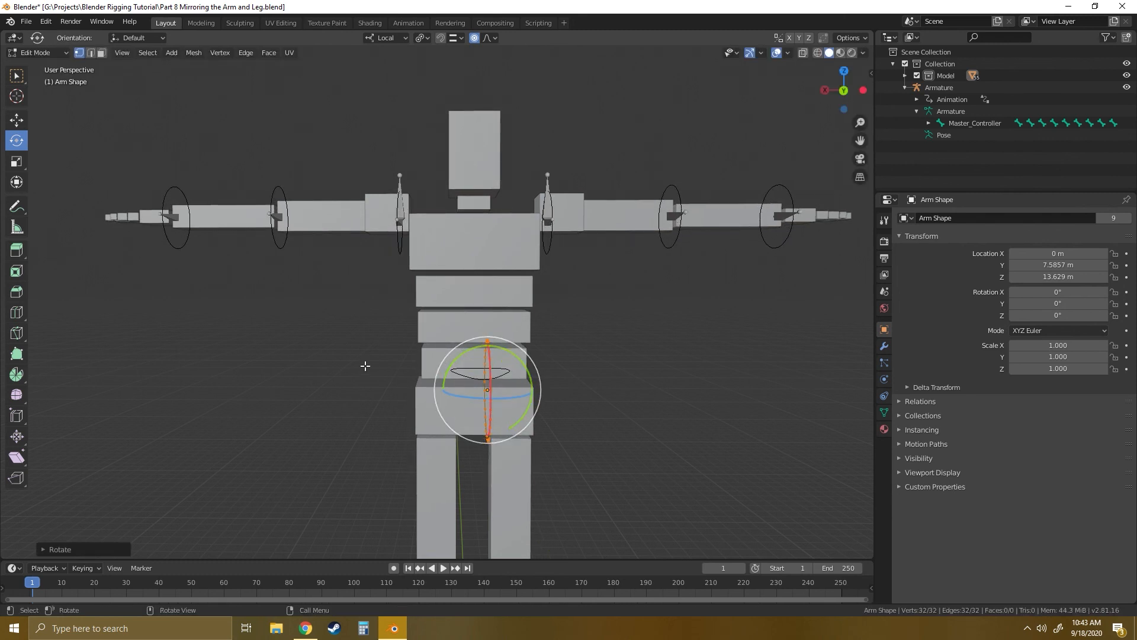
{"action": "middle_click_drag", "start_coordinate": [366, 365], "coordinate": [375, 394]}
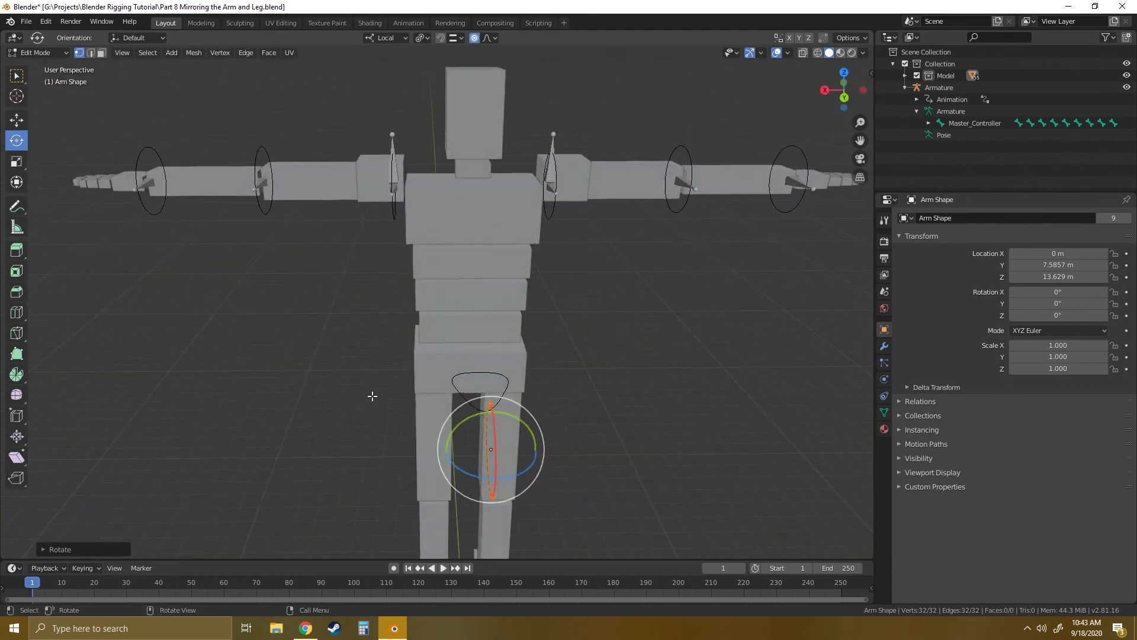
{"action": "middle_click_drag", "start_coordinate": [457, 292], "coordinate": [487, 292]}
{"action": "left_click", "coordinate": [391, 276]}
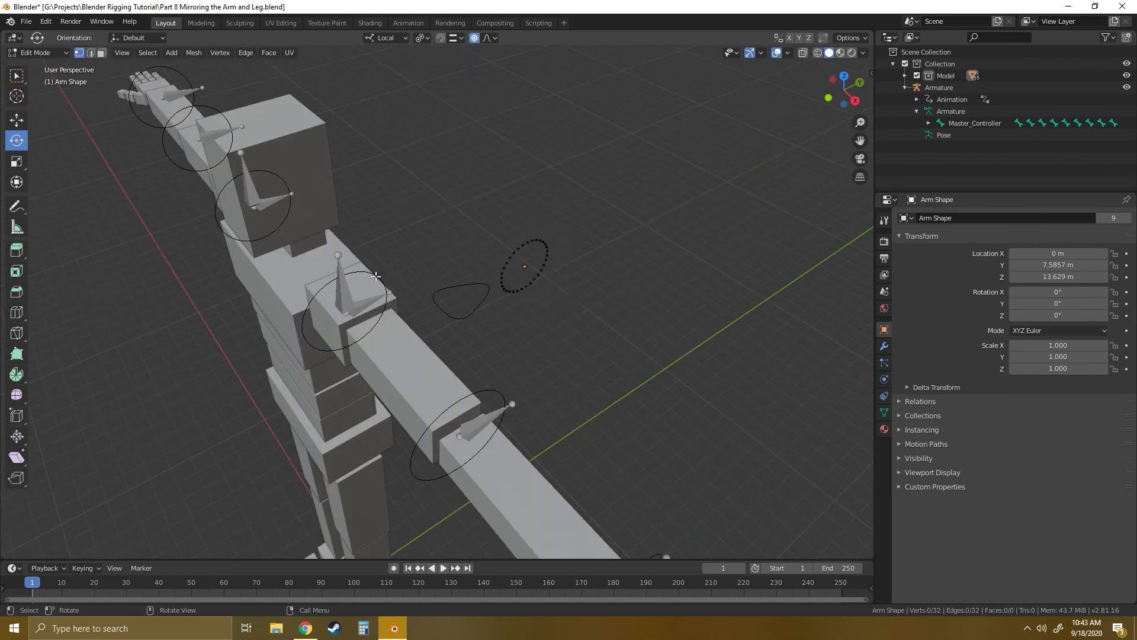
{"action": "key", "text": "Tab"}
Select the armature and change its interaction mode.
{"action": "left_click", "coordinate": [373, 272]}
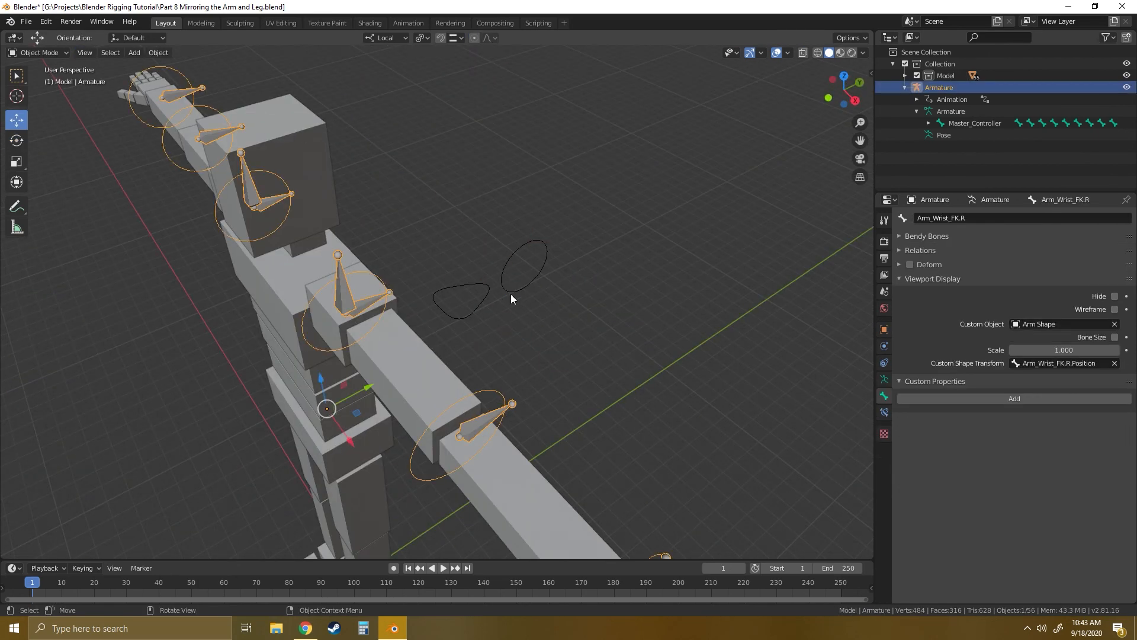
{"action": "left_click", "coordinate": [38, 52]}
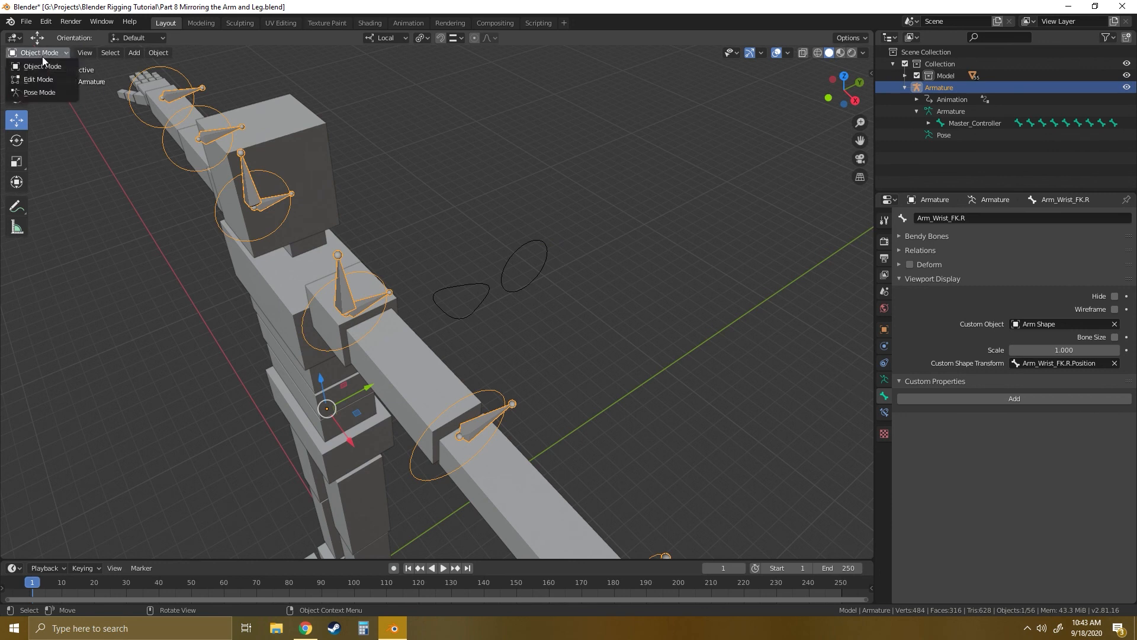
Put the armature in Pose Mode and display only its first bone layer.
{"action": "left_click", "coordinate": [46, 94]}
{"action": "left_click", "coordinate": [384, 278]}
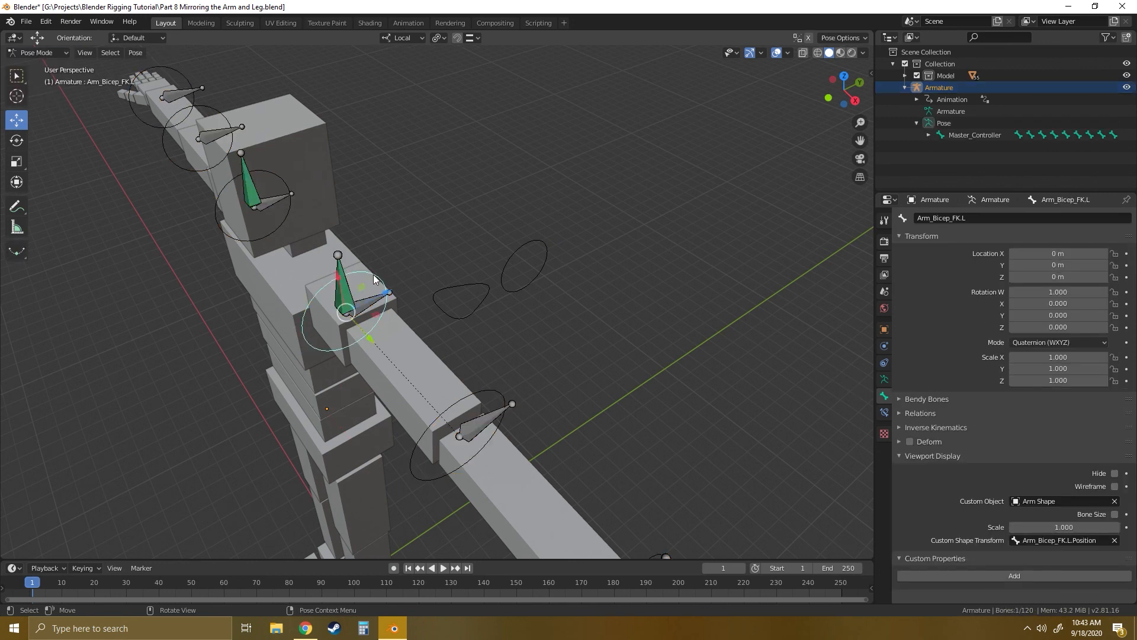
{"action": "left_click", "coordinate": [884, 379]}
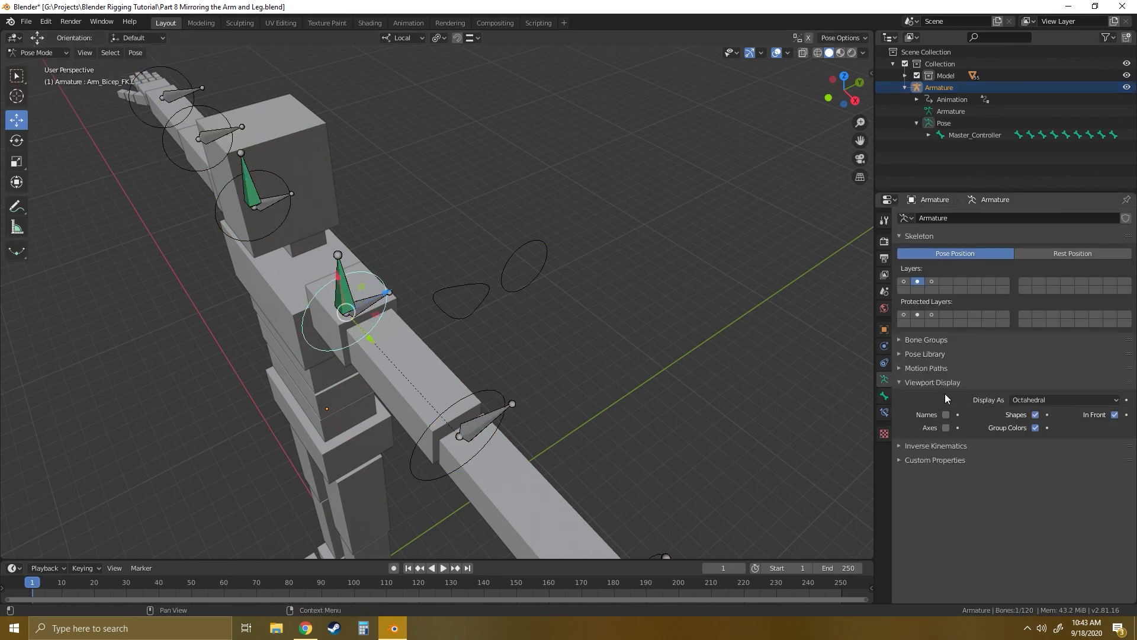
{"action": "left_click", "coordinate": [904, 282]}
{"action": "middle_click_drag", "start_coordinate": [522, 323], "coordinate": [335, 326]}
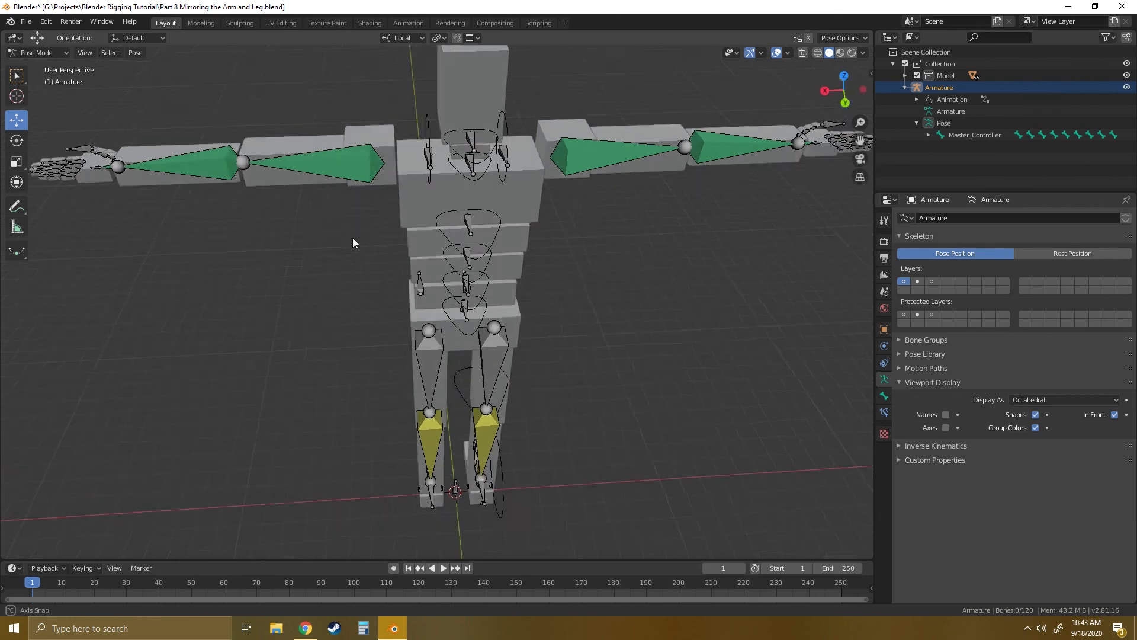
Set the custom shape scale of the left clavicle bone, Arm_Clav.L, to 0.6.
{"action": "middle_click_drag", "start_coordinate": [353, 237], "coordinate": [400, 209]}
{"action": "left_click", "coordinate": [318, 147]}
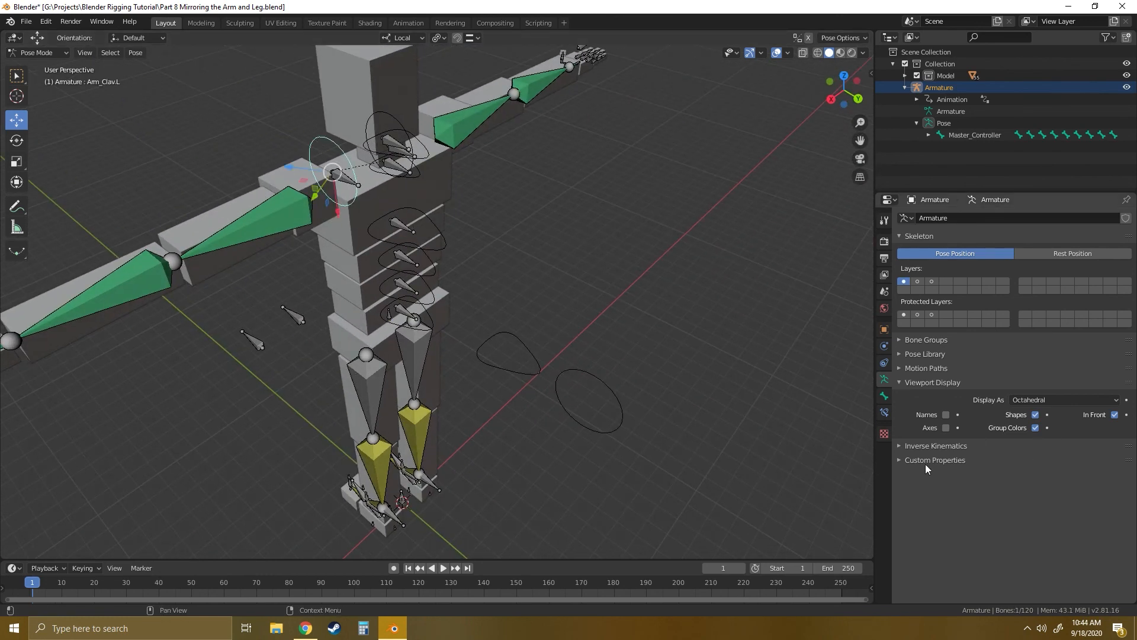
{"action": "left_click", "coordinate": [884, 395]}
{"action": "left_click_drag", "start_coordinate": [1067, 527], "coordinate": [1025, 527]}
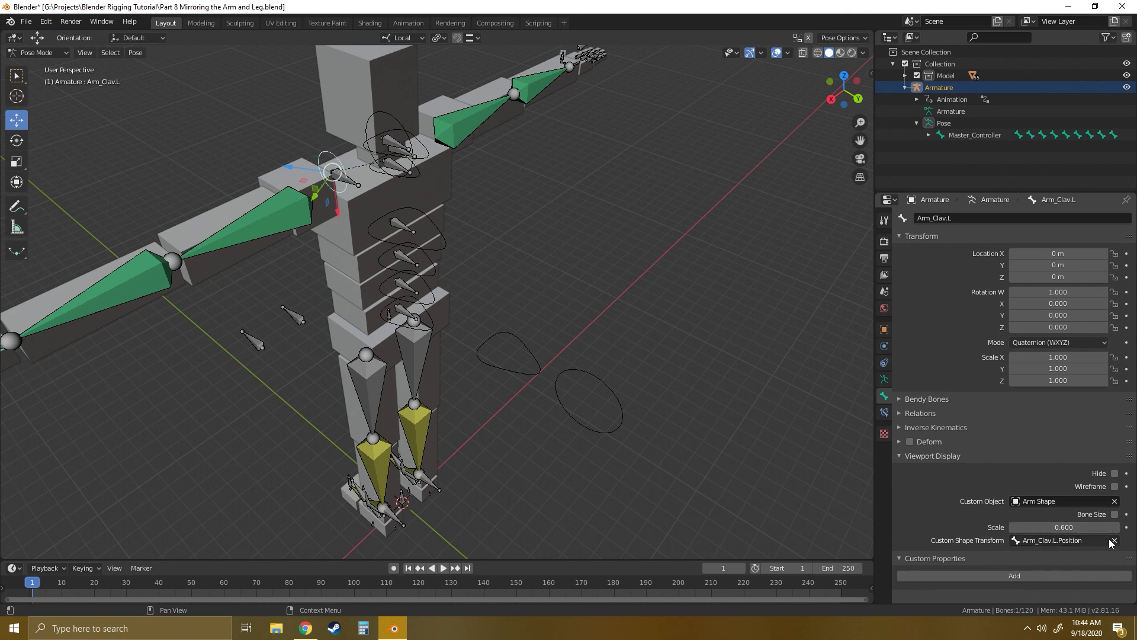
Set the custom shape scale of the right clavicle bone, Arm_Clav.R, to 0.6.
{"action": "left_click", "coordinate": [394, 122]}
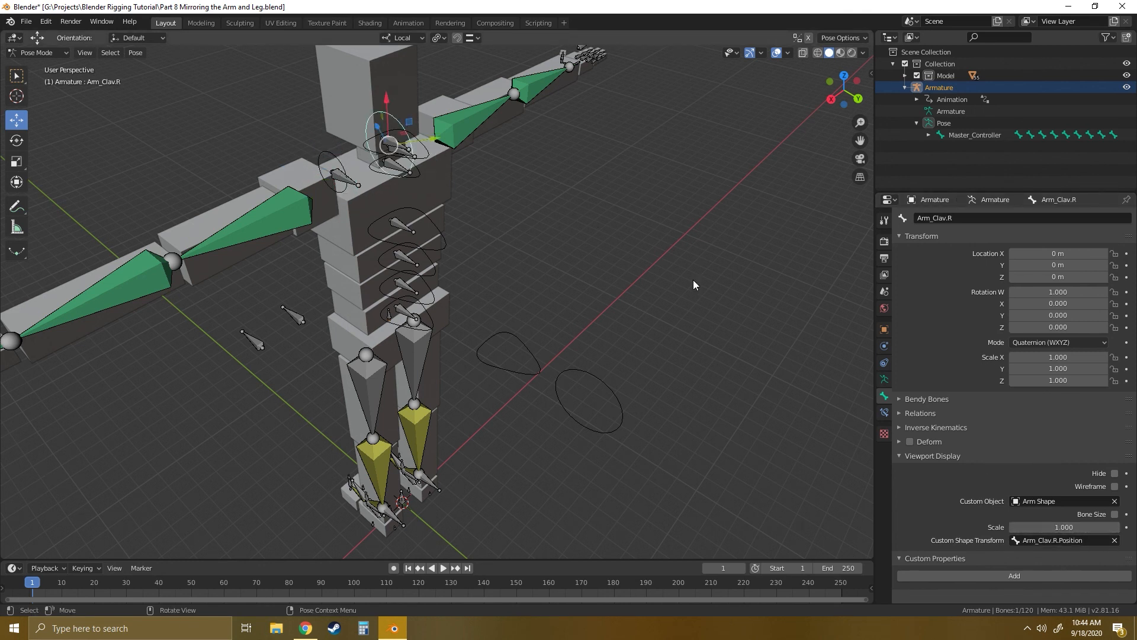
{"action": "left_click", "coordinate": [1073, 525]}
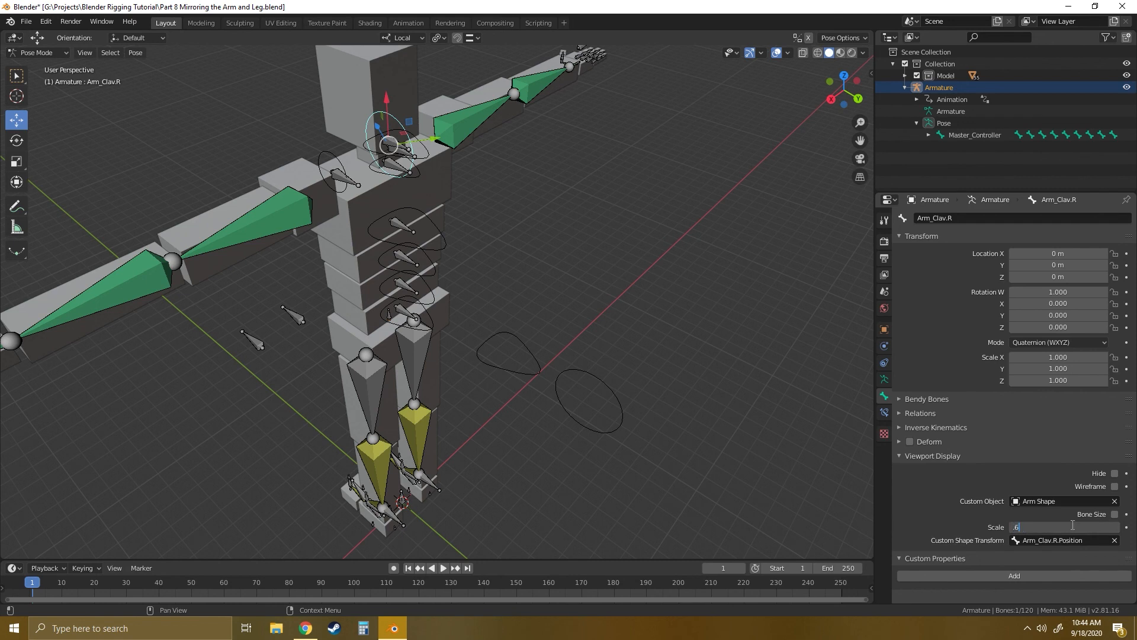
{"action": "type", "text": ".6"}
{"action": "key", "text": "Return"}
{"action": "middle_click_drag", "start_coordinate": [634, 205], "coordinate": [495, 246]}
{"action": "middle_click_drag", "start_coordinate": [637, 430], "coordinate": [563, 283], "text": "shift"}
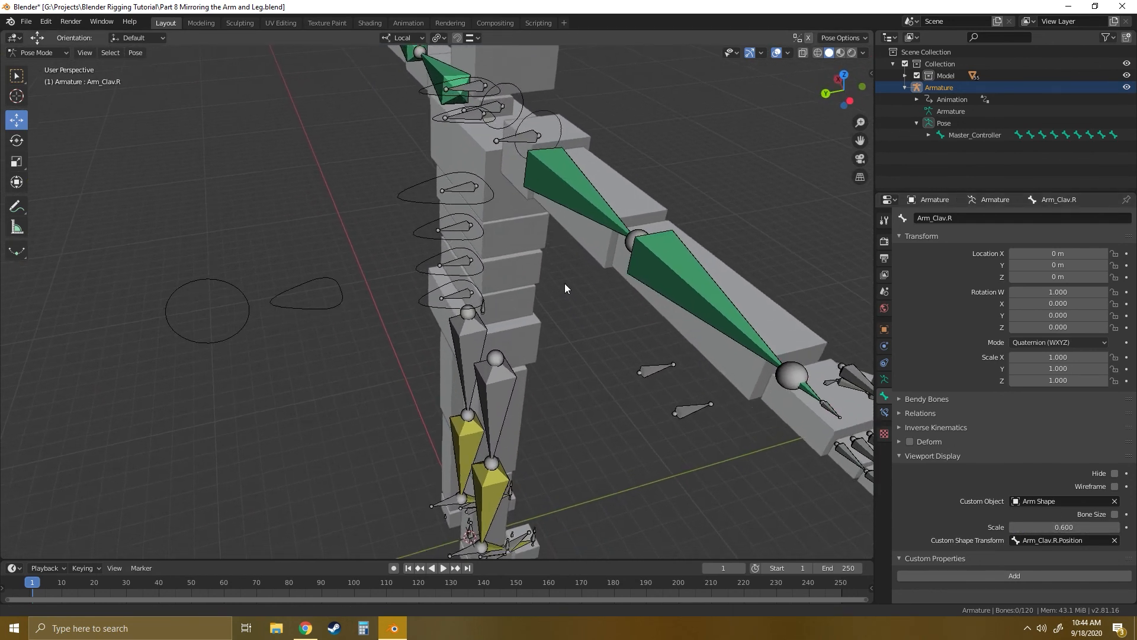
{"action": "left_click", "coordinate": [481, 303]}
{"action": "left_click", "coordinate": [575, 325]}
{"action": "middle_click_drag", "start_coordinate": [575, 324], "coordinate": [544, 330]}
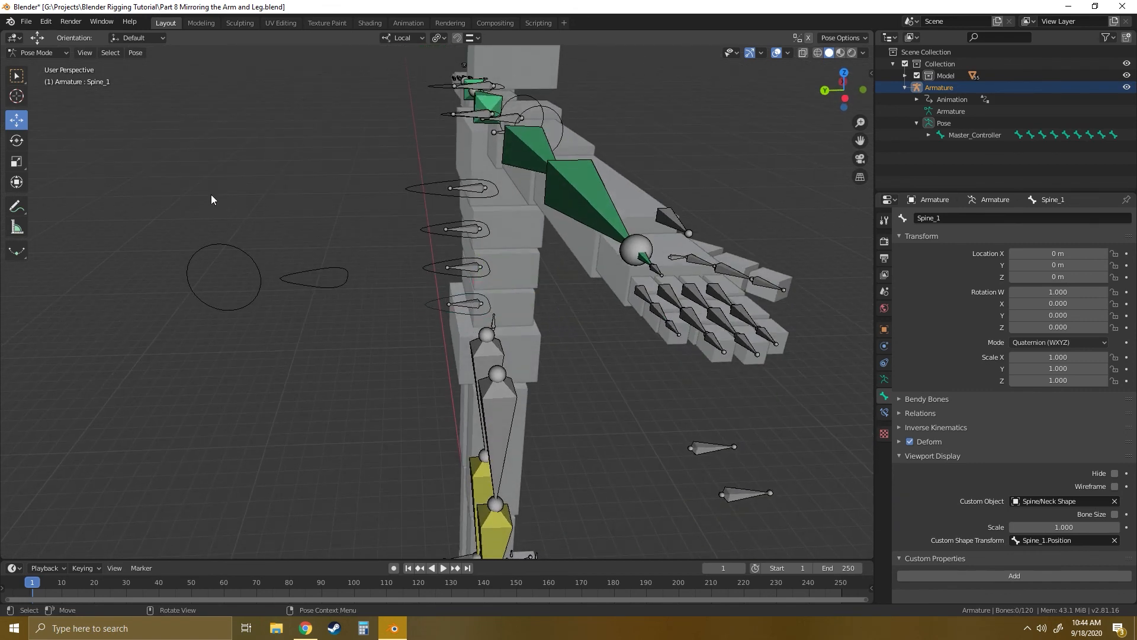
Switch to Object Mode and add a mesh circle at the 3D cursor.
{"action": "left_click", "coordinate": [62, 52]}
{"action": "left_click", "coordinate": [39, 67]}
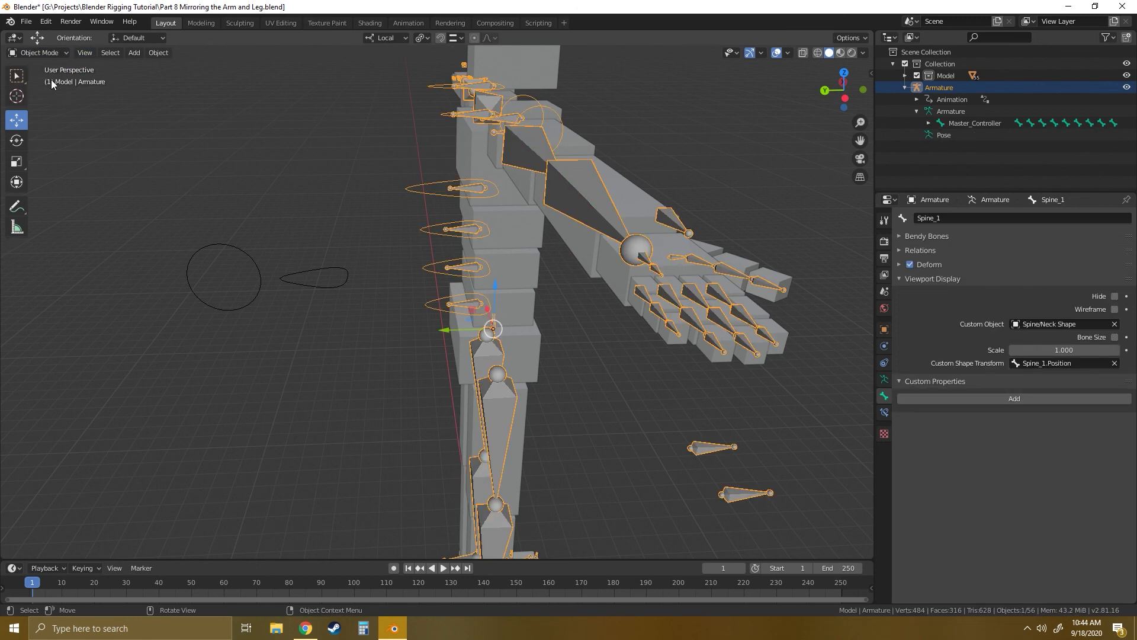
{"action": "left_click", "coordinate": [135, 52]}
{"action": "mouse_move", "coordinate": [195, 64]}
{"action": "left_click", "coordinate": [251, 92]}
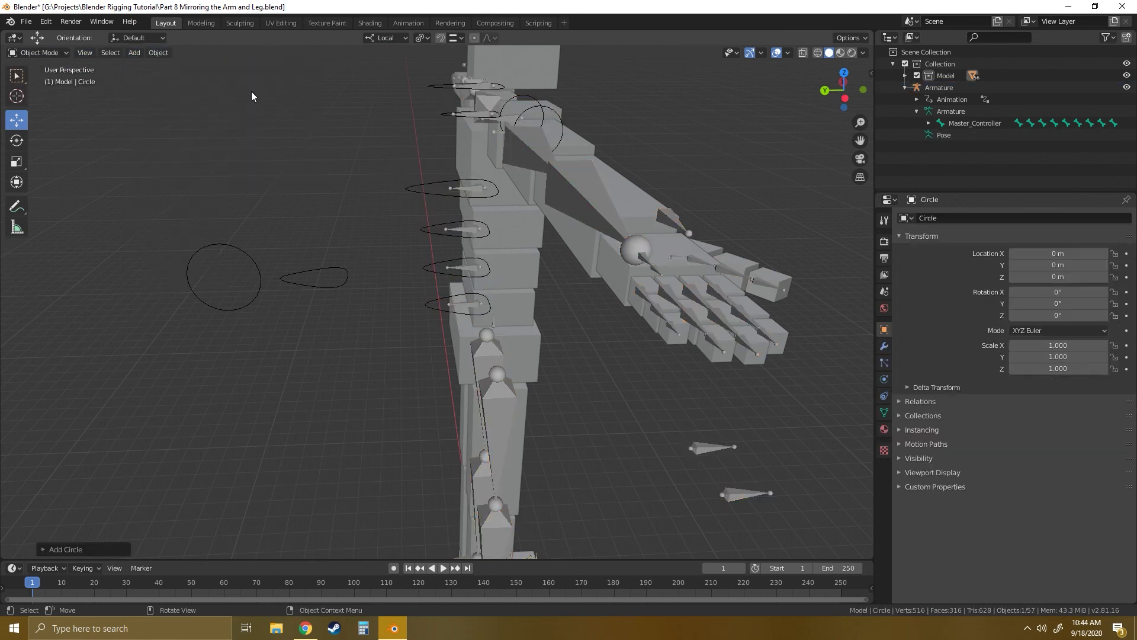
Move the new circle beside the other control shapes, to about Y 10.6 m and Z 13.6 m.
{"action": "middle_click_drag", "start_coordinate": [410, 307], "coordinate": [432, 389]}
{"action": "scroll", "coordinate": [525, 409], "scroll_direction": "down", "scroll_amount": 4}
{"action": "middle_click_drag", "start_coordinate": [524, 409], "coordinate": [472, 344]}
{"action": "left_click_drag", "start_coordinate": [448, 514], "coordinate": [261, 275]}
{"action": "middle_click_drag", "start_coordinate": [261, 275], "coordinate": [851, 239]}
Rename the new circle object as Root Shape.
{"action": "left_click", "coordinate": [960, 217]}
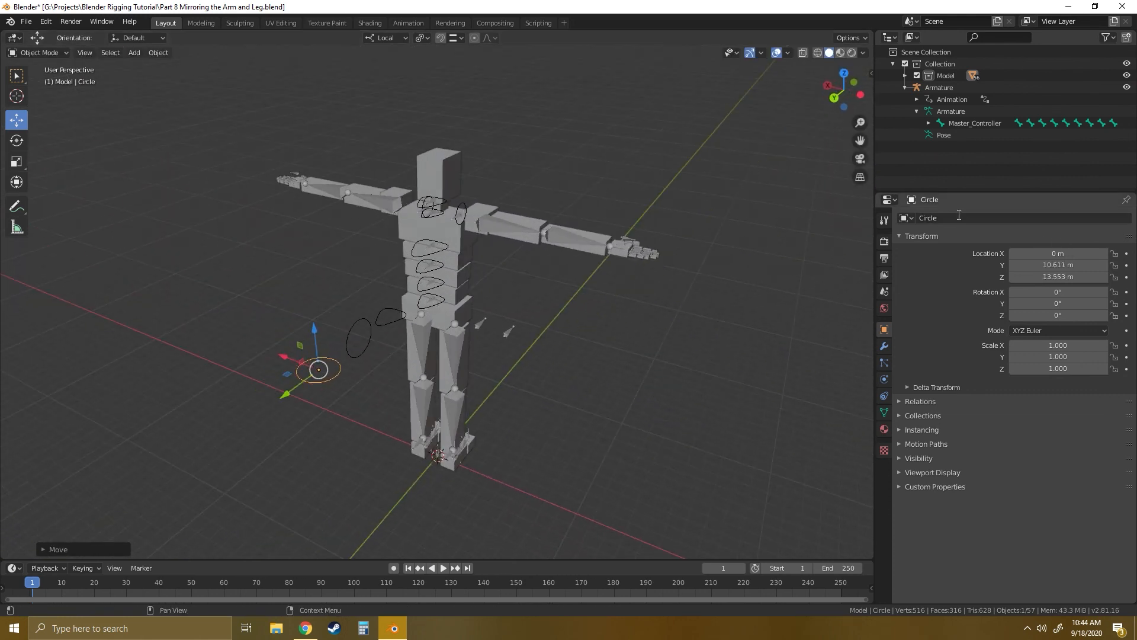
{"action": "type", "text": "Root"}
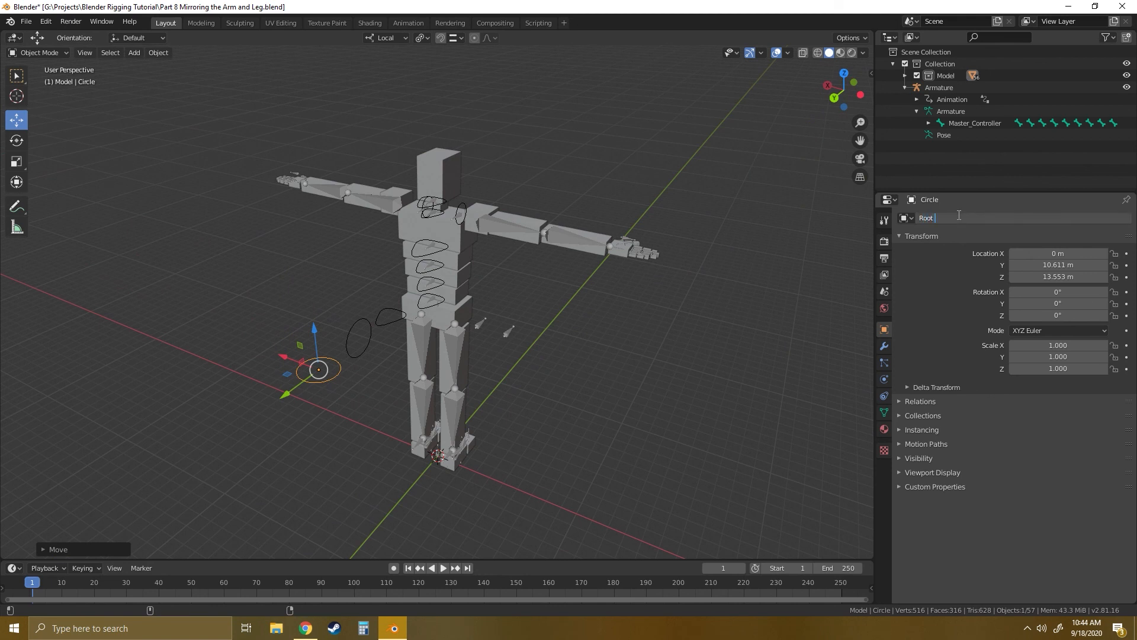
{"action": "type", "text": " Shape"}
{"action": "key", "text": "Return"}
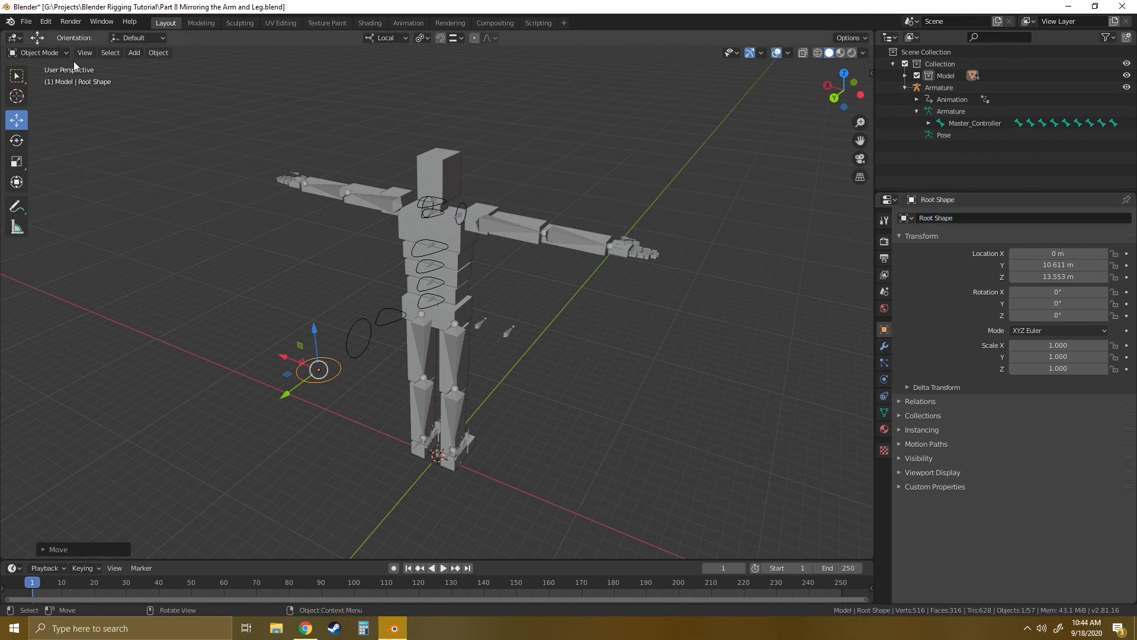
Return the armature to Pose Mode and assign Root Shape as the custom object of the Root bone.
{"action": "left_click", "coordinate": [454, 227]}
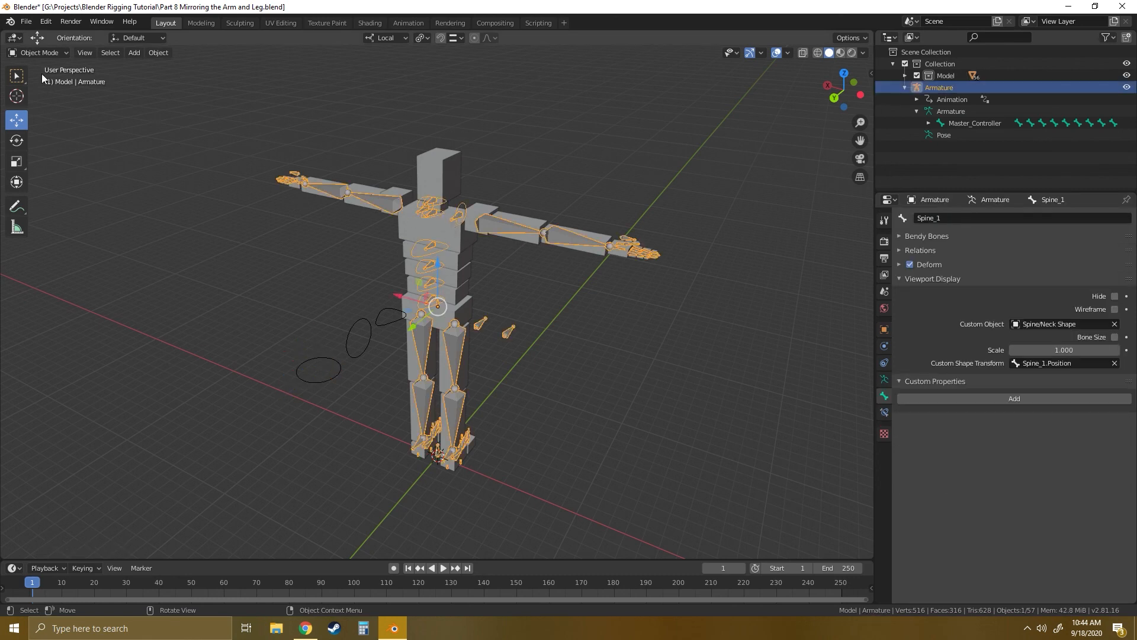
{"action": "left_click", "coordinate": [47, 54]}
{"action": "left_click", "coordinate": [48, 95]}
{"action": "scroll", "coordinate": [525, 308], "scroll_direction": "up", "scroll_amount": 5}
{"action": "middle_click_drag", "start_coordinate": [524, 308], "coordinate": [523, 331]}
{"action": "left_click", "coordinate": [499, 342]}
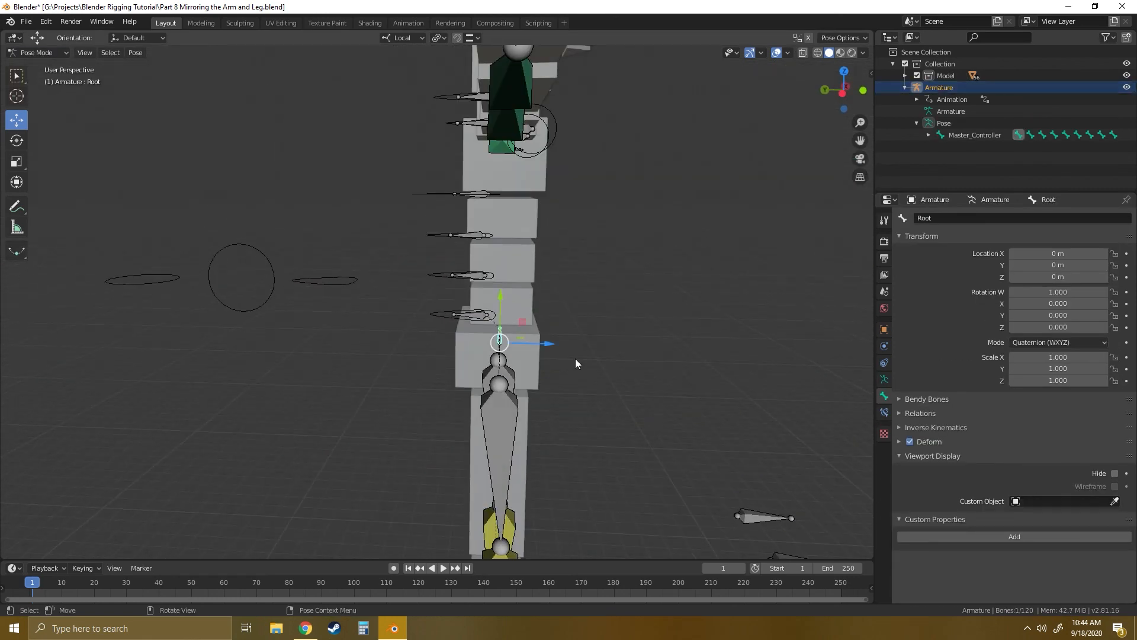
{"action": "left_click", "coordinate": [1044, 505]}
{"action": "type", "text": "root"}
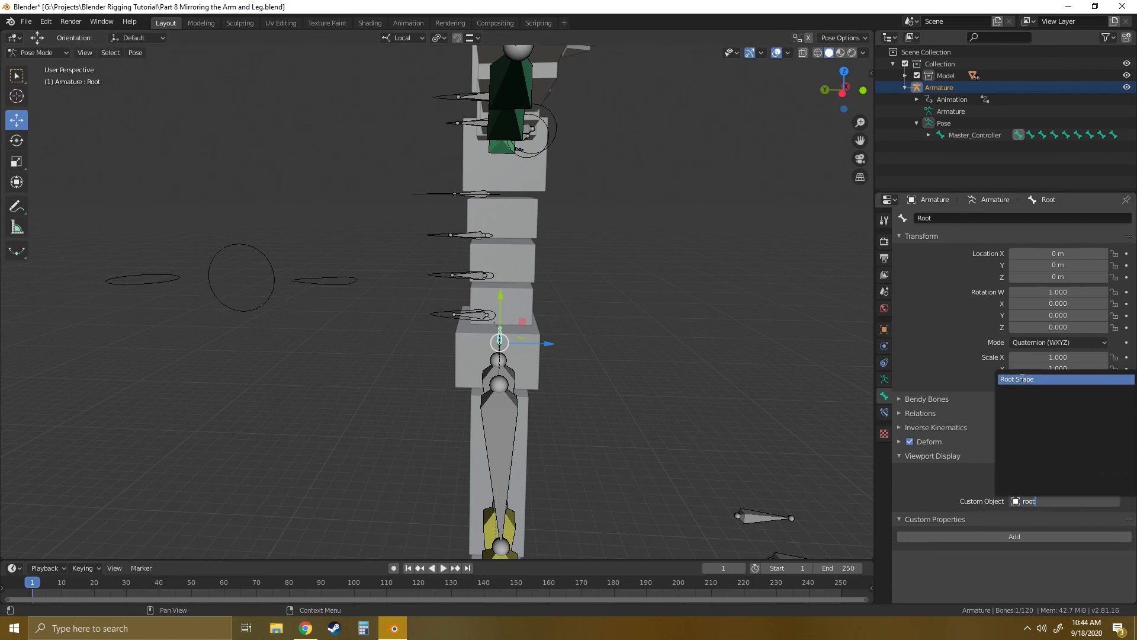
{"action": "left_click", "coordinate": [1022, 379]}
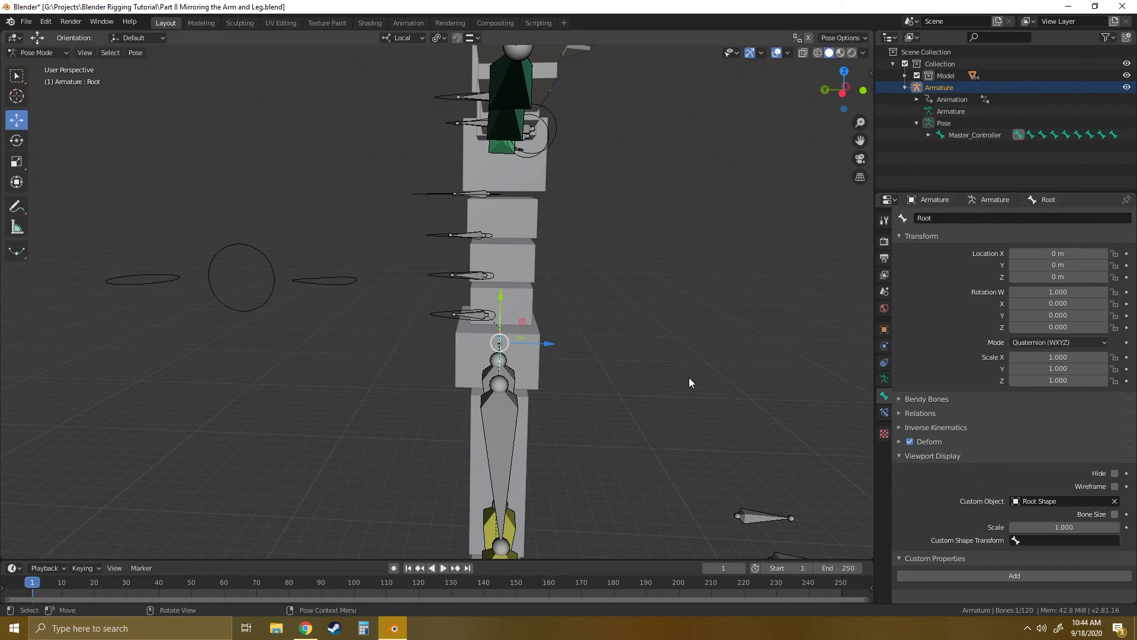
Set the Root bone's custom shape scale to 2.2 so the ring surrounds the hips.
{"action": "middle_click_drag", "start_coordinate": [688, 378], "coordinate": [595, 363]}
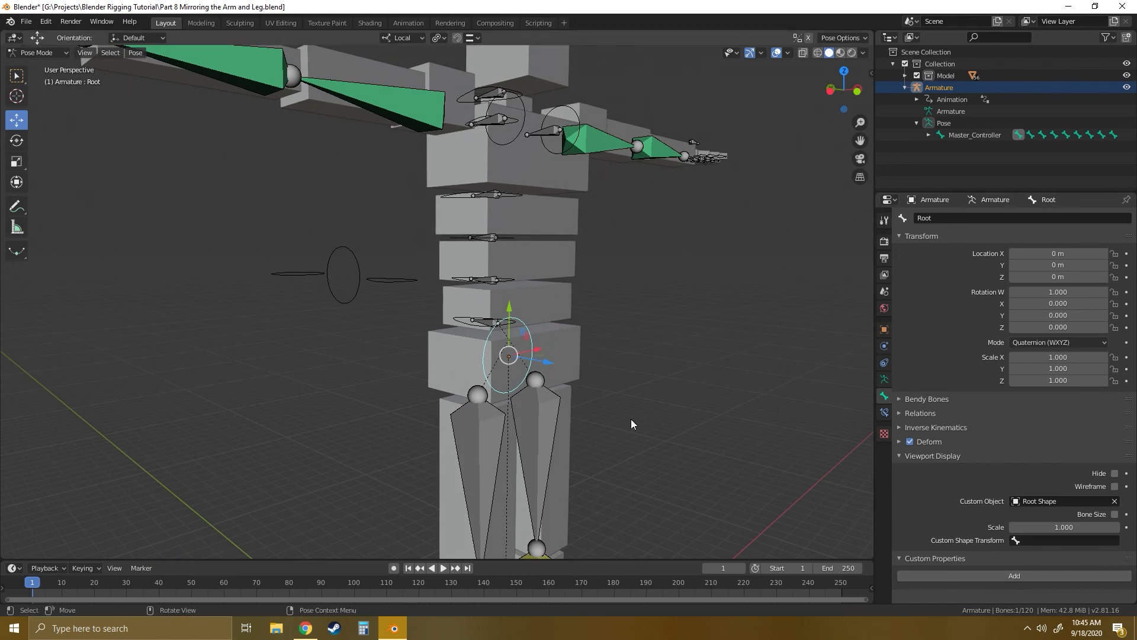
{"action": "middle_click_drag", "start_coordinate": [631, 418], "coordinate": [465, 400]}
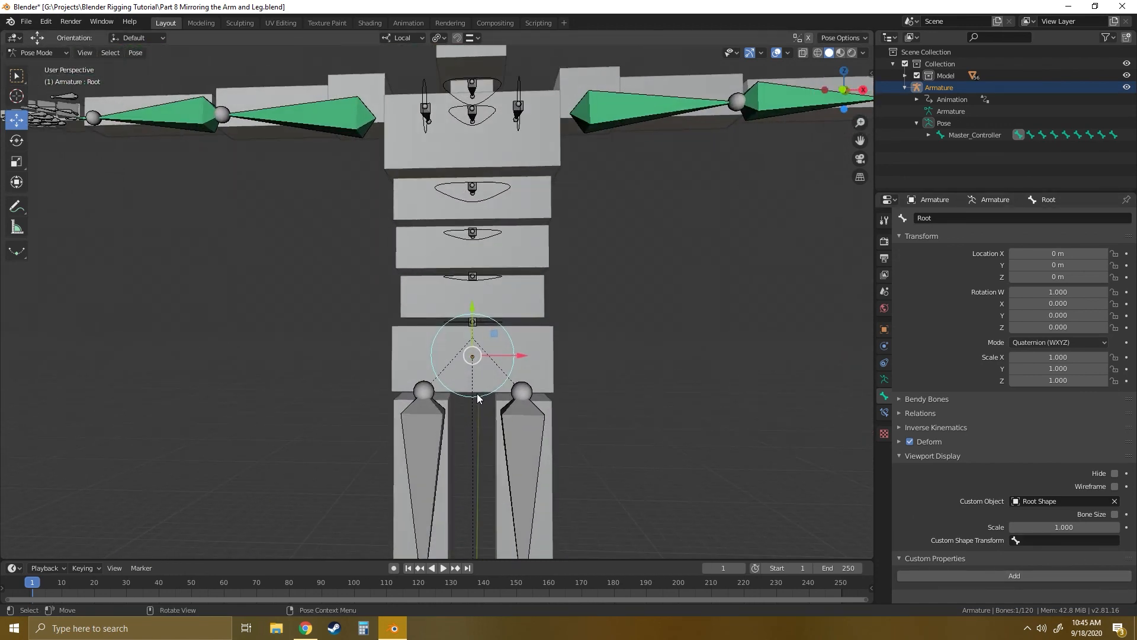
{"action": "left_click_drag", "start_coordinate": [1057, 531], "coordinate": [1114, 531]}
{"action": "middle_click_drag", "start_coordinate": [503, 385], "coordinate": [663, 410]}
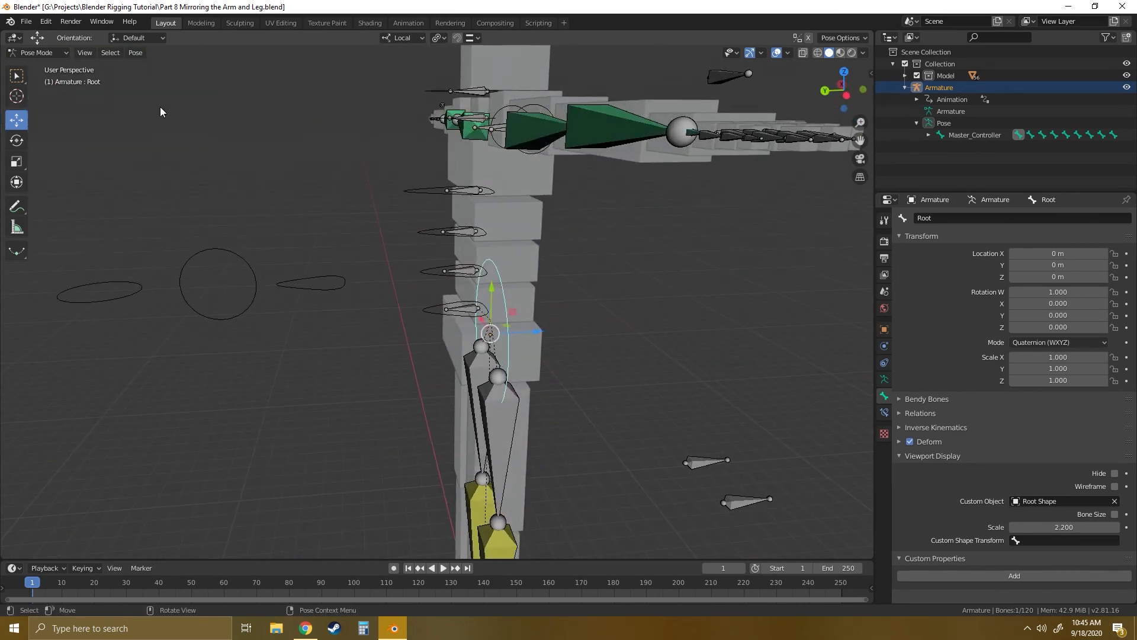
In Edit Mode, rotate the Root Shape circle's vertices about the X axis until the Root control ring lies flat around the hips.
{"action": "left_click", "coordinate": [39, 52]}
{"action": "left_click", "coordinate": [36, 64]}
{"action": "left_click", "coordinate": [101, 300]}
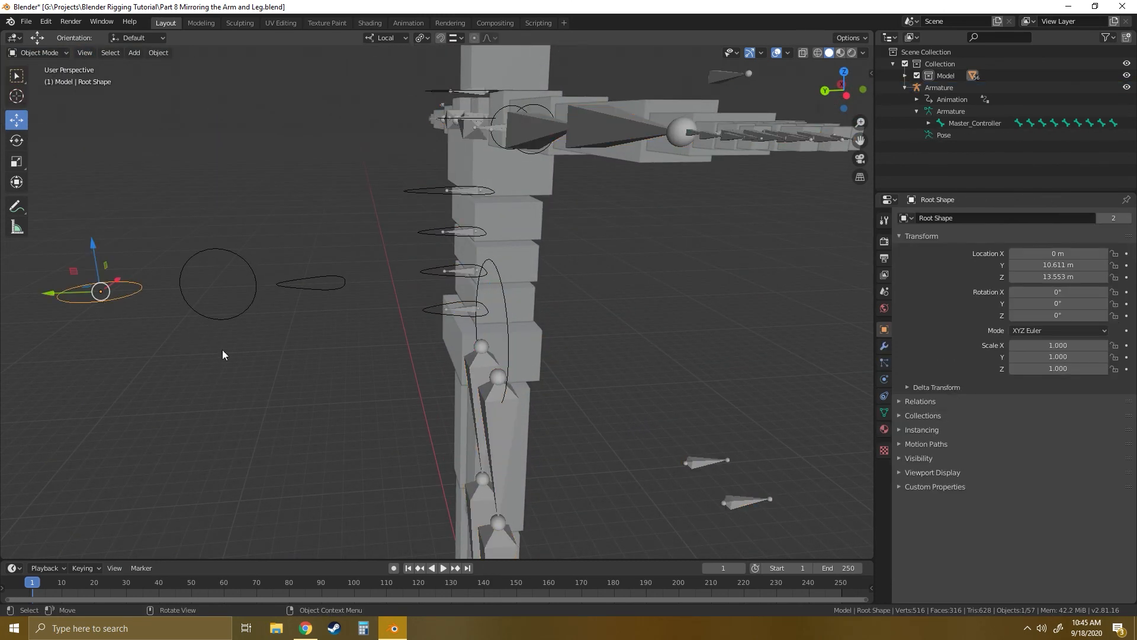
{"action": "key", "text": "Tab"}
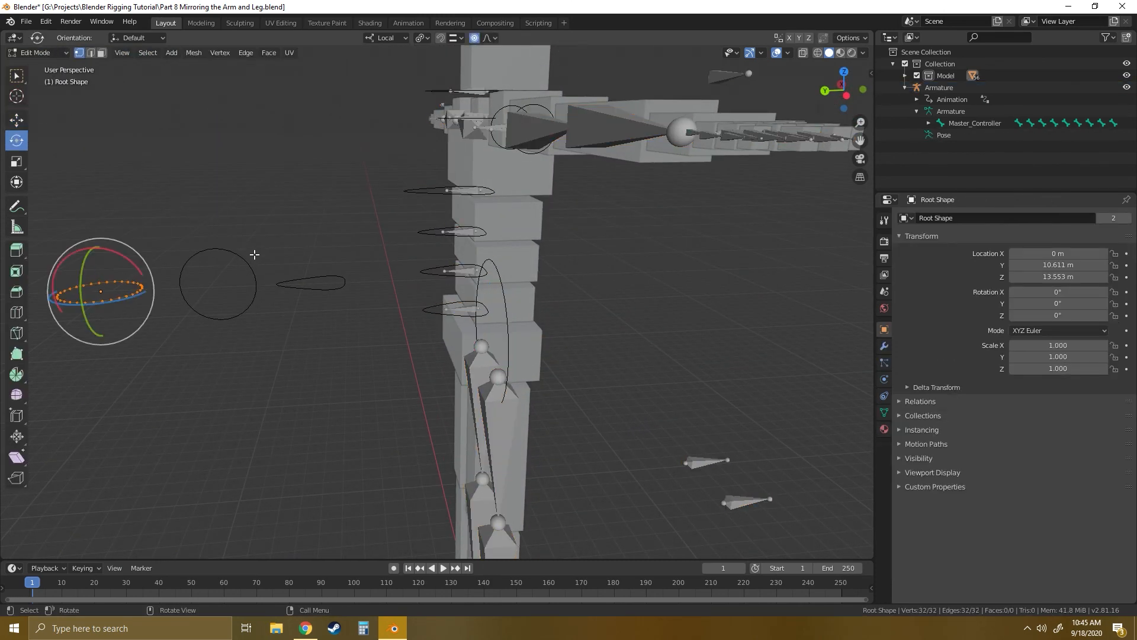
{"action": "middle_click_drag", "start_coordinate": [254, 254], "coordinate": [237, 226]}
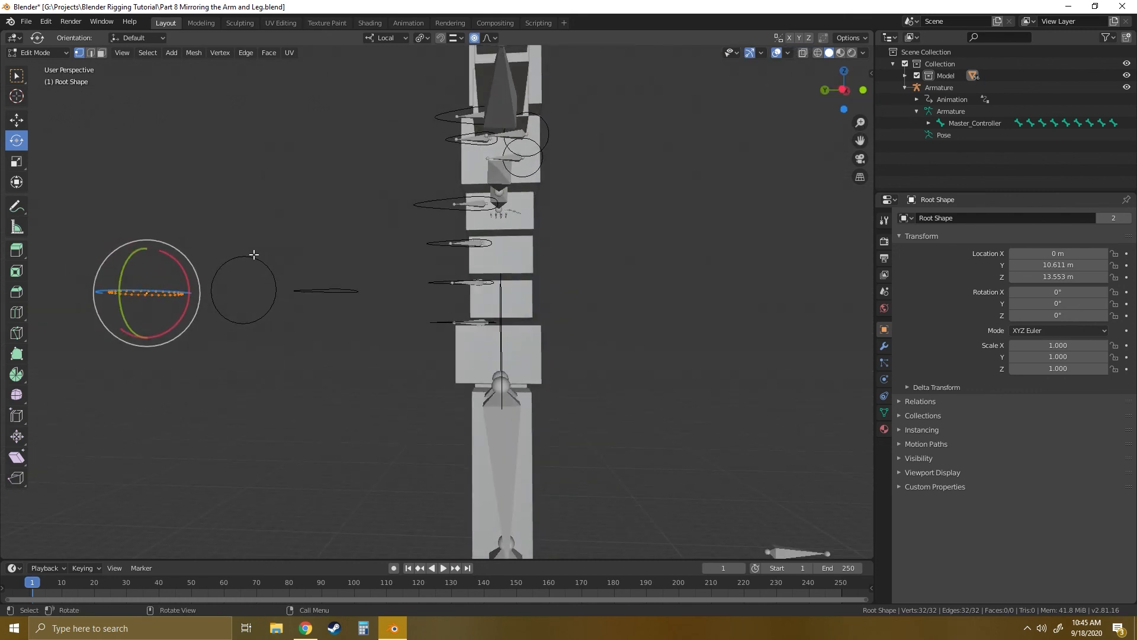
{"action": "left_click_drag", "start_coordinate": [177, 260], "coordinate": [85, 211]}
{"action": "middle_click_drag", "start_coordinate": [433, 303], "coordinate": [323, 357]}
{"action": "middle_click_drag", "start_coordinate": [407, 371], "coordinate": [561, 375]}
{"action": "left_click", "coordinate": [373, 421]}
{"action": "middle_click_drag", "start_coordinate": [373, 422], "coordinate": [479, 433]}
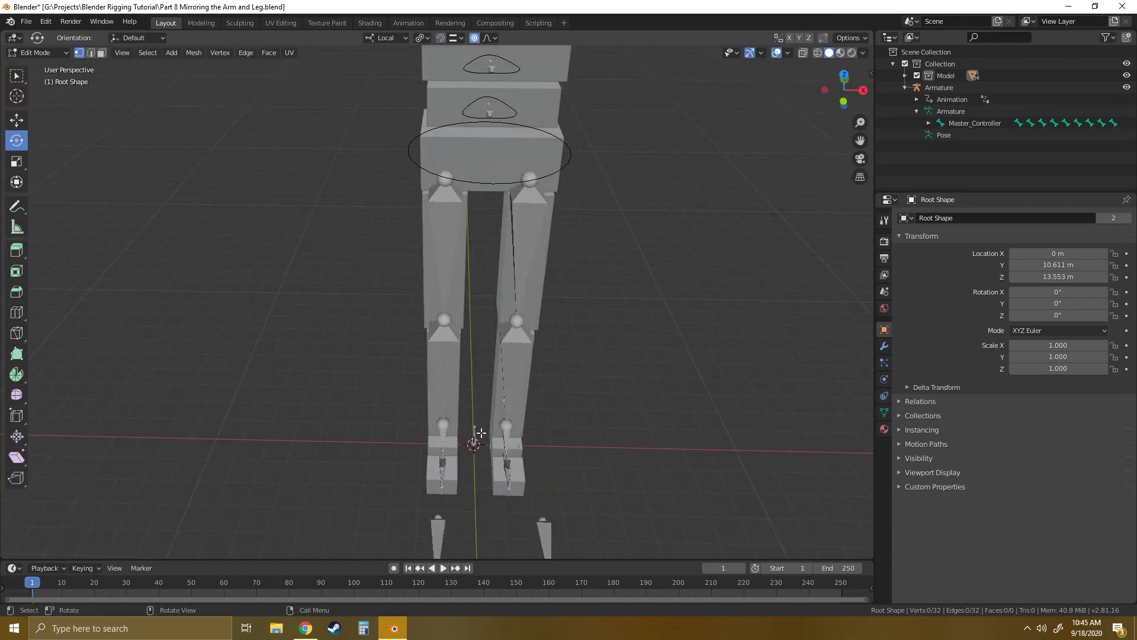
{"action": "key", "text": "Tab"}
Return the armature to Pose Mode and assign Root Shape as the custom object of the Master_Controller bone between the feet.
{"action": "left_click", "coordinate": [416, 159]}
{"action": "left_click", "coordinate": [52, 53]}
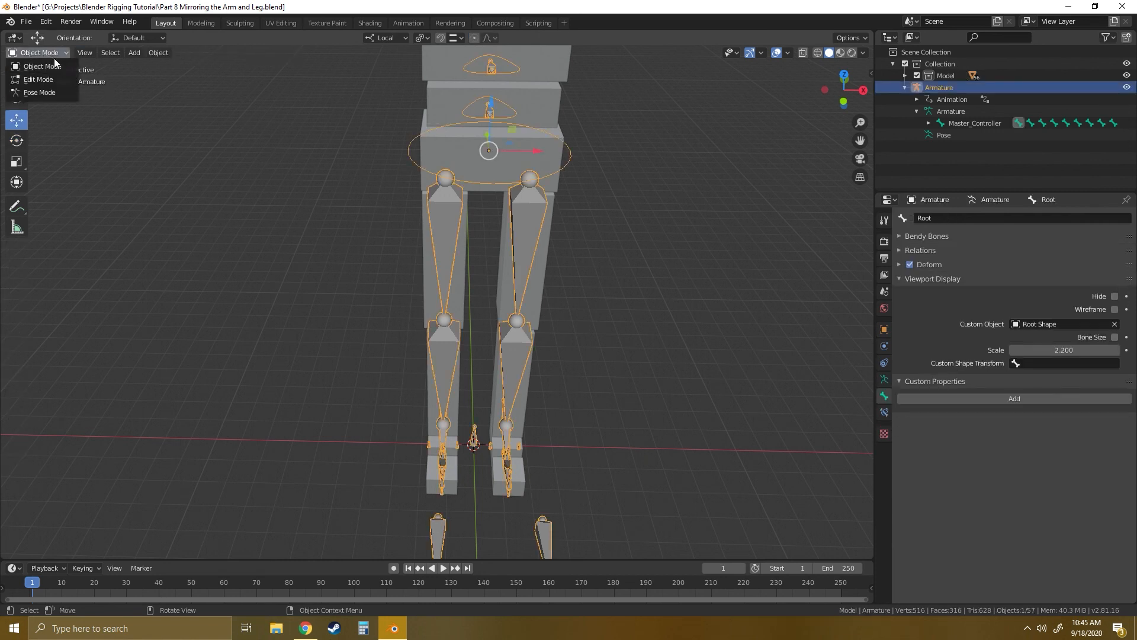
{"action": "left_click", "coordinate": [37, 91]}
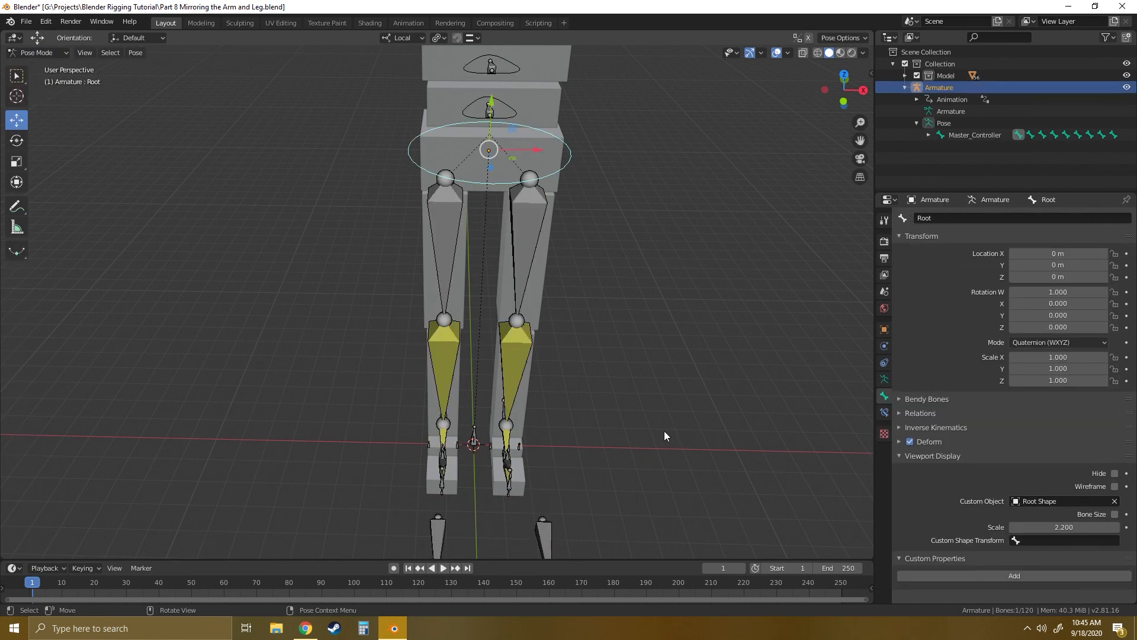
{"action": "left_click_drag", "start_coordinate": [503, 431], "coordinate": [500, 431]}
{"action": "key", "text": "ctrl+z"}
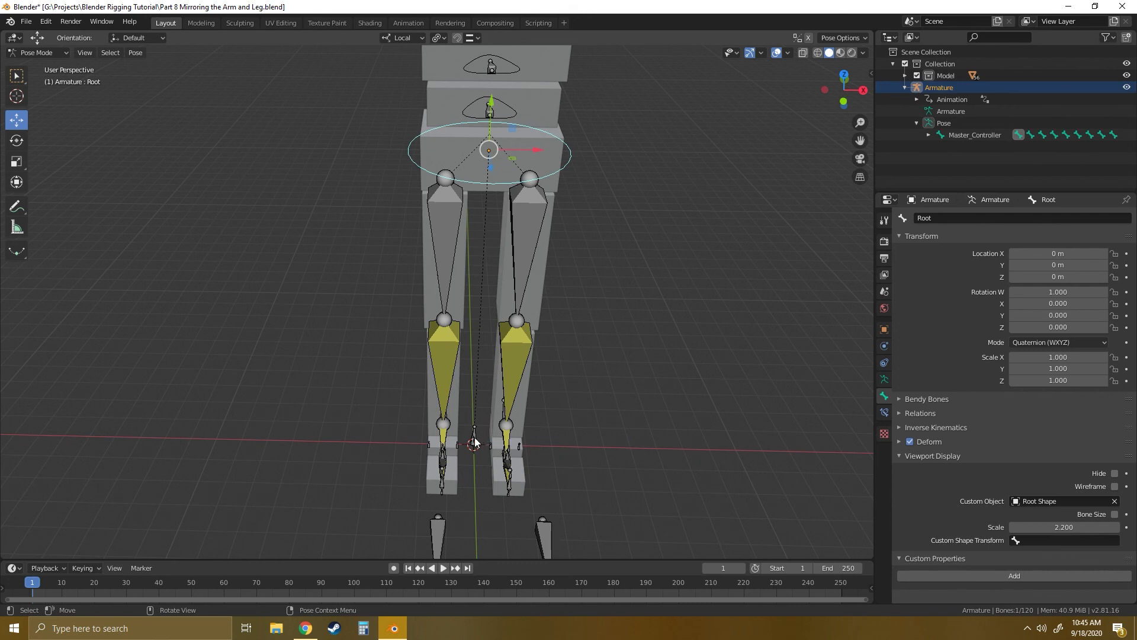
{"action": "left_click", "coordinate": [476, 442]}
{"action": "left_click", "coordinate": [1014, 500]}
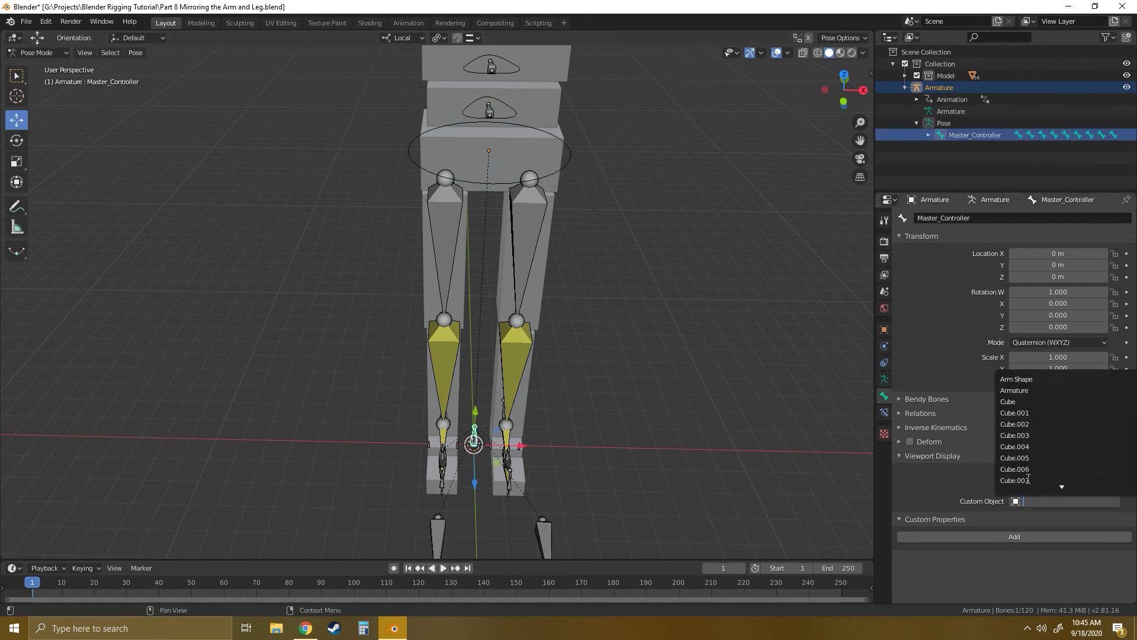
{"action": "type", "text": "root"}
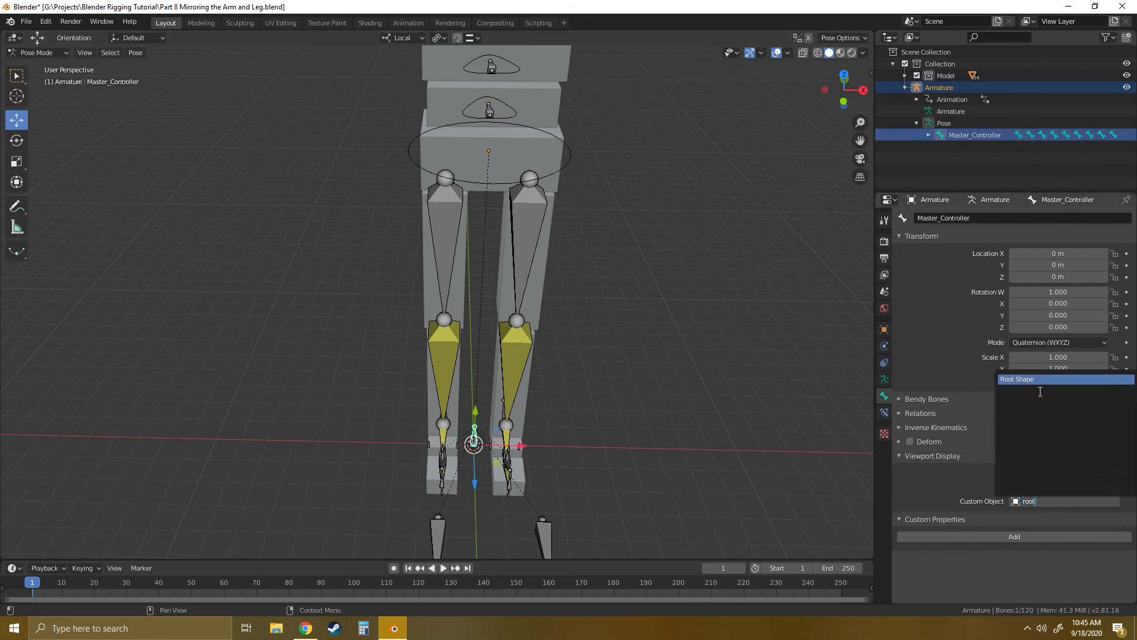
{"action": "left_click", "coordinate": [1023, 381]}
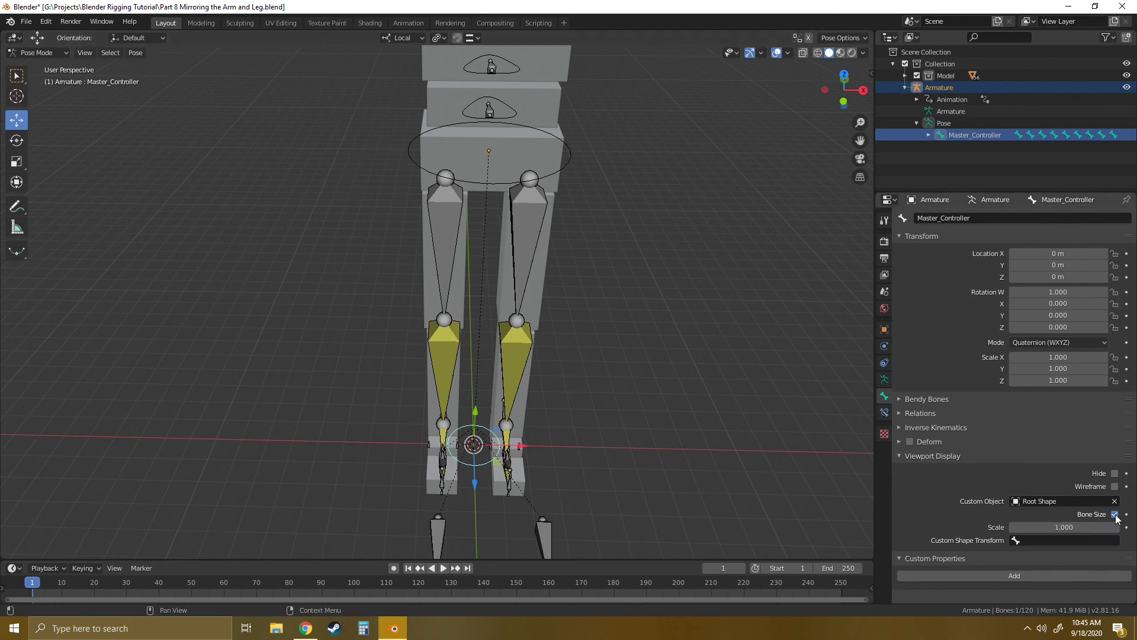
Set the Master_Controller bone's custom shape scale to 4.4 so the ring encircles both feet.
{"action": "left_click_drag", "start_coordinate": [1065, 526], "coordinate": [1120, 526]}
{"action": "middle_click_drag", "start_coordinate": [575, 358], "coordinate": [471, 350]}
{"action": "left_click", "coordinate": [573, 353]}
{"action": "middle_click_drag", "start_coordinate": [573, 353], "coordinate": [501, 347]}
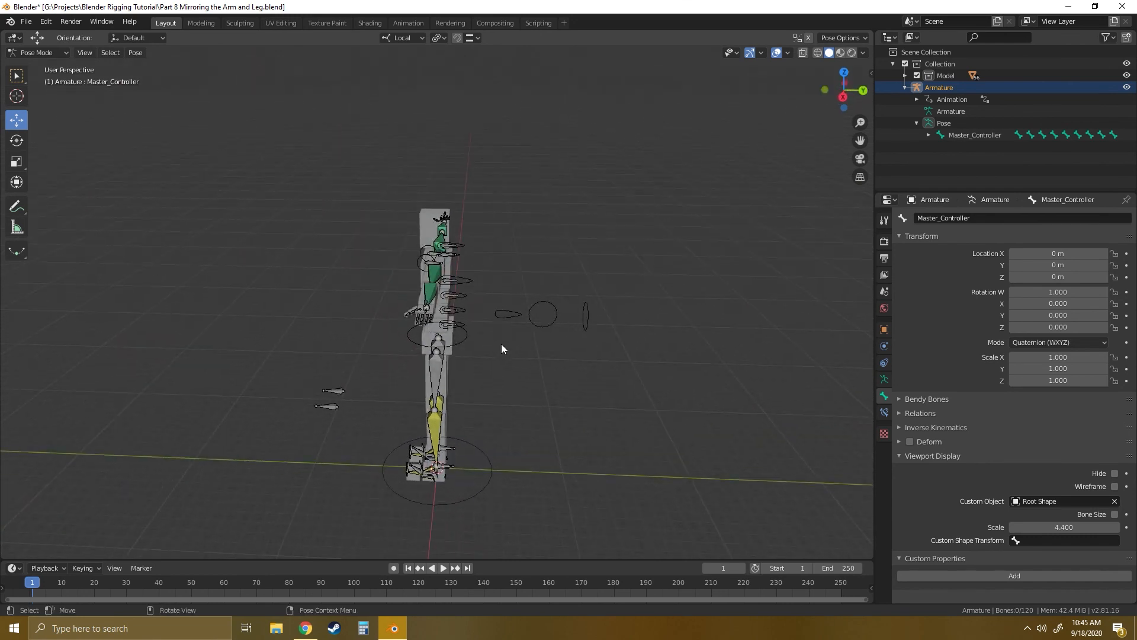
Leave Pose Mode for Object Mode and add another mesh circle for the next control shape.
{"action": "left_click", "coordinate": [35, 52]}
{"action": "left_click", "coordinate": [29, 64]}
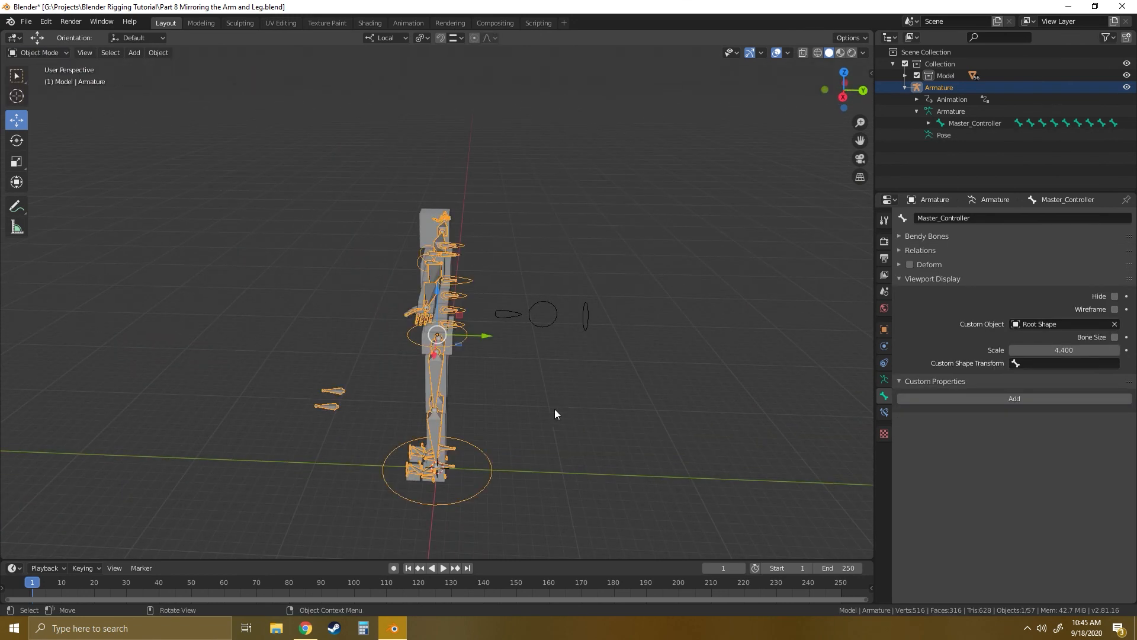
{"action": "left_click", "coordinate": [134, 52]}
{"action": "mouse_move", "coordinate": [162, 72]}
{"action": "left_click", "coordinate": [248, 98]}
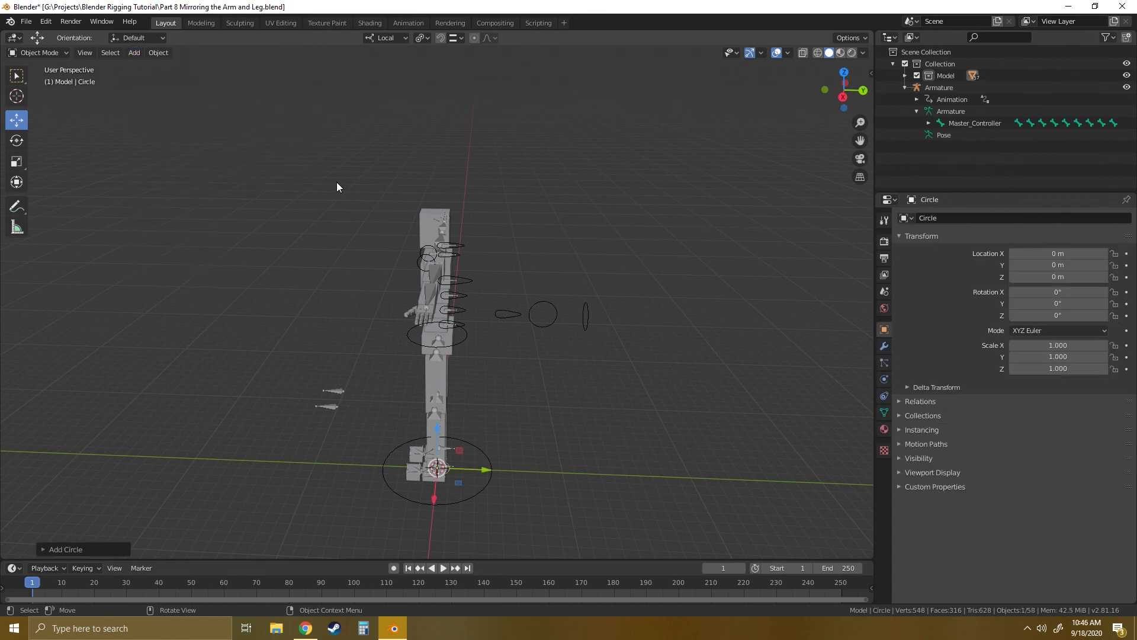
Move the new circle in the YZ plane to the end of the row of control shapes behind the character.
{"action": "middle_click_drag", "start_coordinate": [496, 474], "coordinate": [522, 474]}
{"action": "key", "text": "g"}
{"action": "key", "text": "shift+x"}
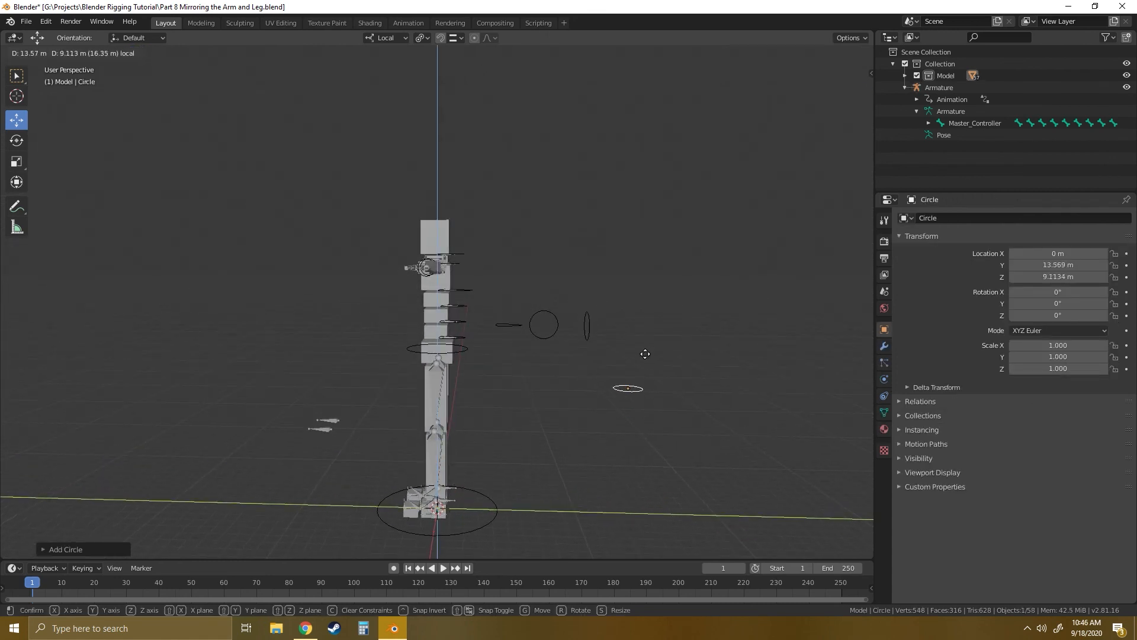
{"action": "left_click", "coordinate": [653, 302]}
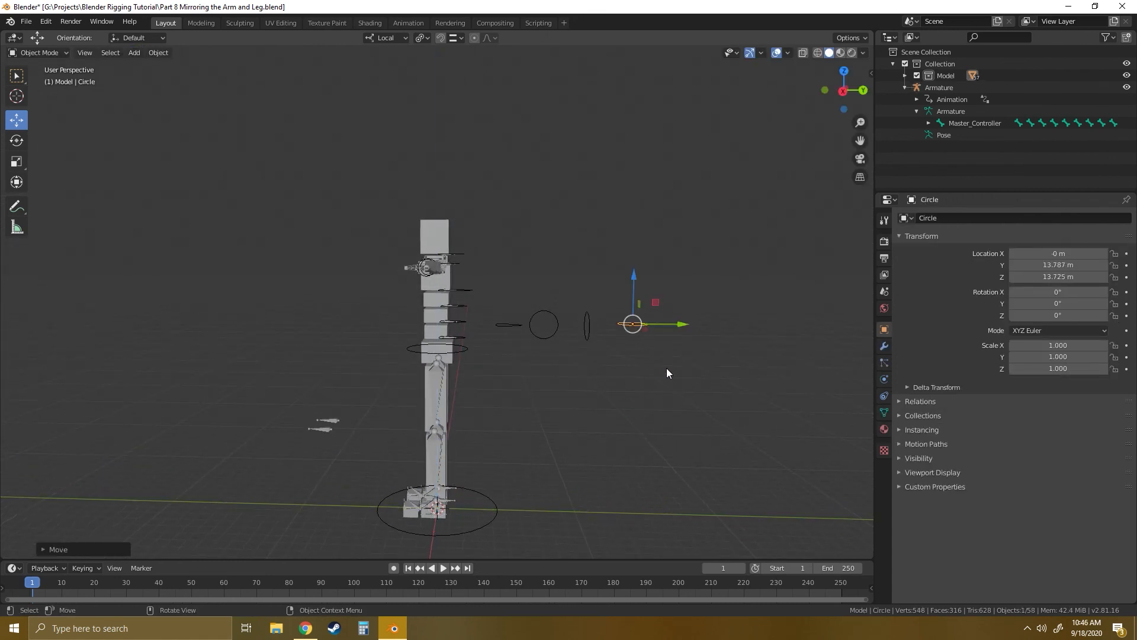
Frame the moved circle and snap the 3D cursor to its centre.
{"action": "key", "text": "KP_Decimal"}
{"action": "middle_click_drag", "start_coordinate": [666, 374], "coordinate": [508, 324]}
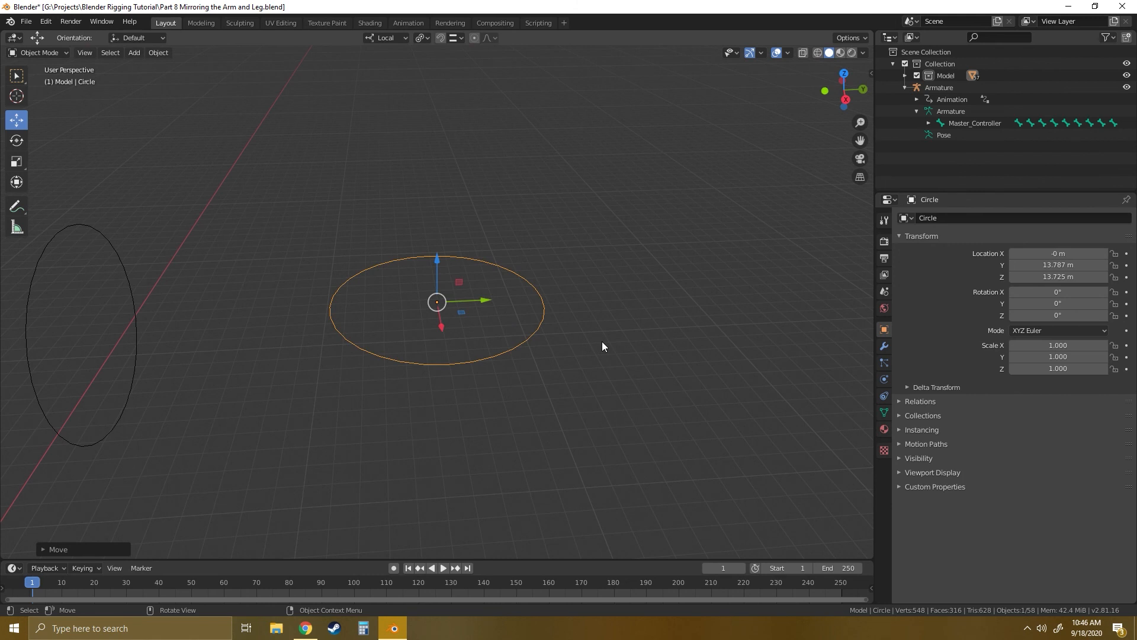
{"action": "key", "text": "shift"}
{"action": "key", "text": "shift+s"}
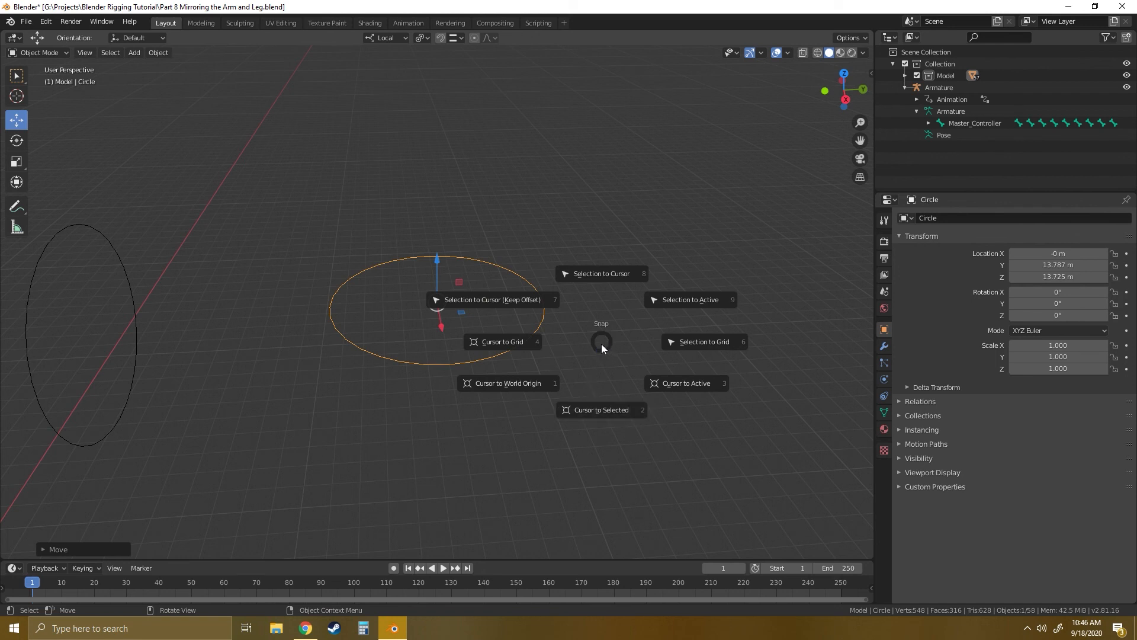
{"action": "left_click", "coordinate": [600, 409]}
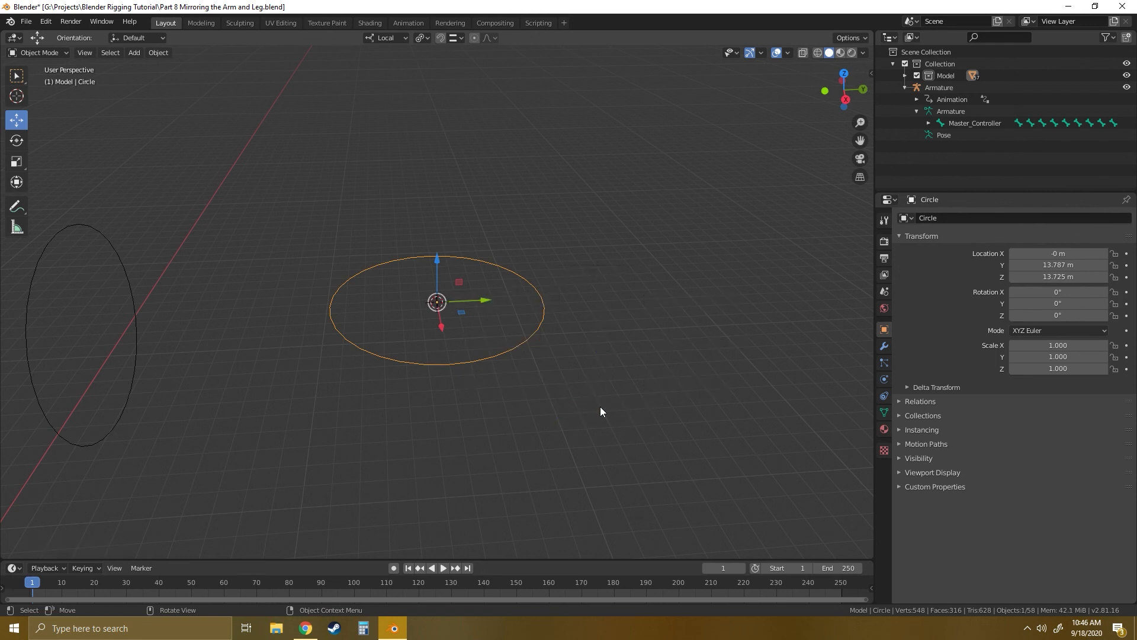
Add a second mesh circle at the 3D cursor and rotate it 90° about the X axis.
{"action": "middle_click_drag", "start_coordinate": [609, 331], "coordinate": [598, 311]}
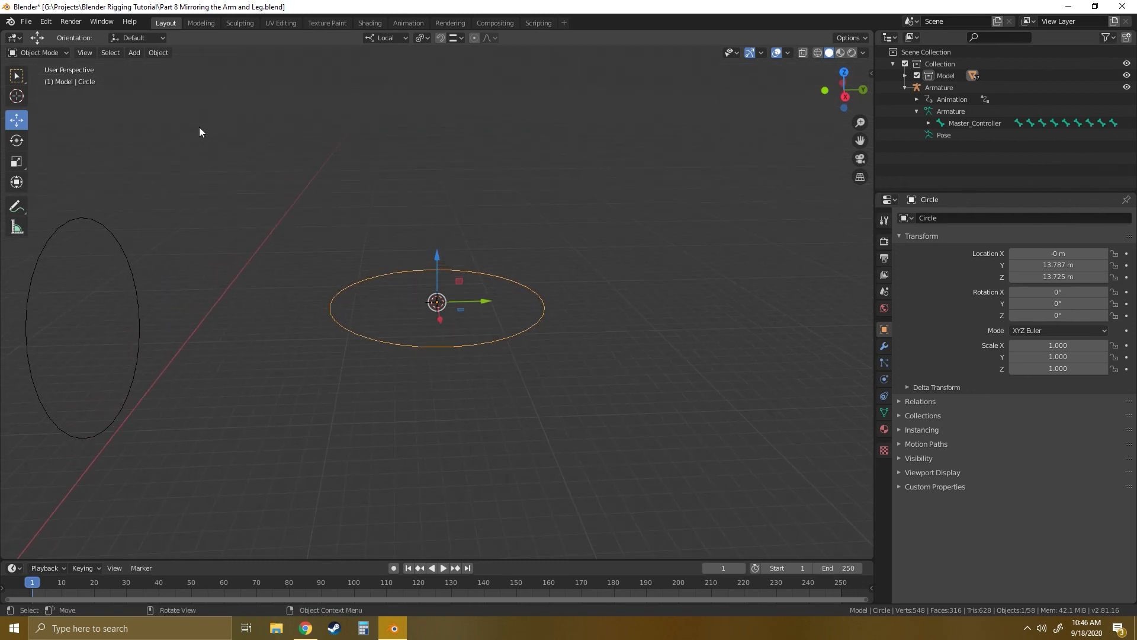
{"action": "left_click", "coordinate": [134, 53]}
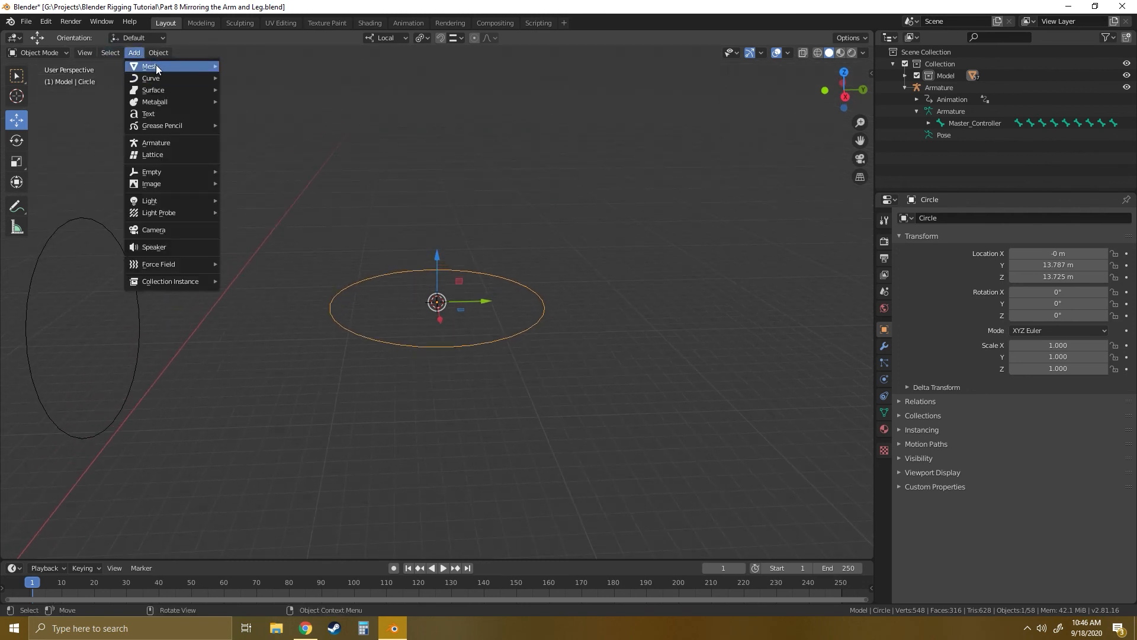
{"action": "mouse_move", "coordinate": [156, 66]}
{"action": "left_click", "coordinate": [246, 90]}
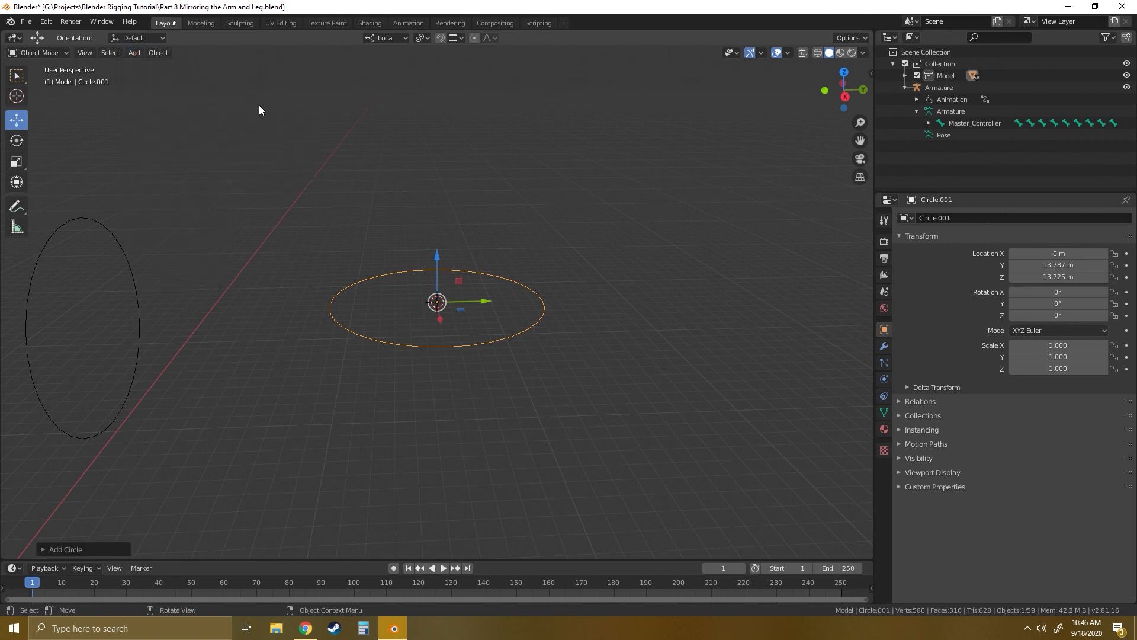
{"action": "middle_click_drag", "start_coordinate": [543, 292], "coordinate": [571, 279]}
{"action": "key", "text": "shift+space"}
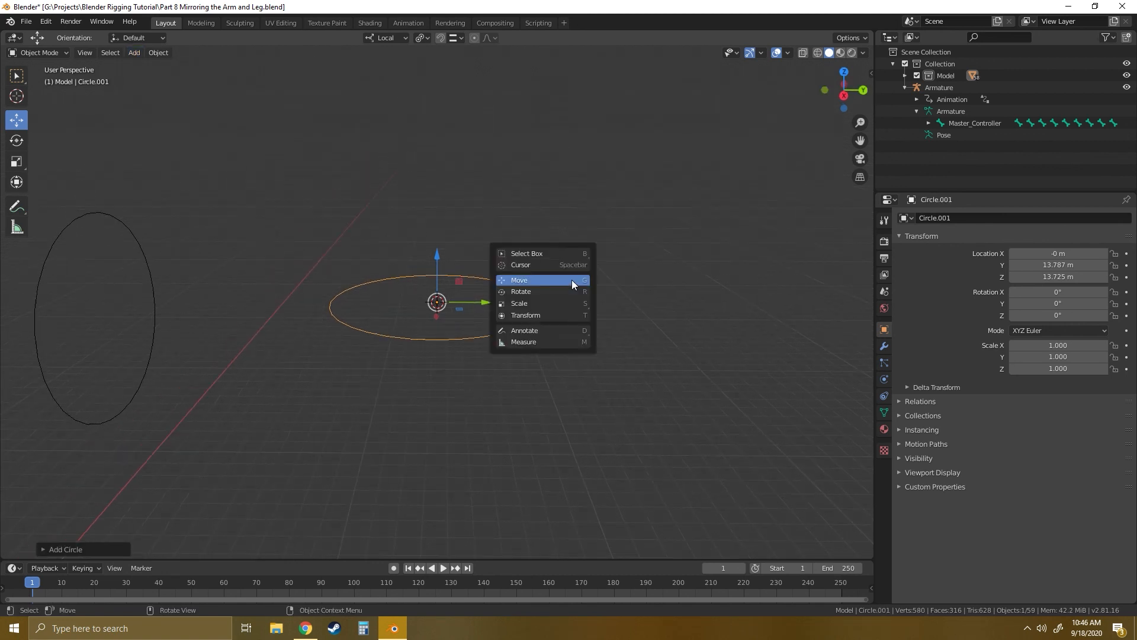
{"action": "left_click", "coordinate": [535, 293]}
{"action": "left_click_drag", "start_coordinate": [483, 287], "coordinate": [395, 243]}
{"action": "middle_click_drag", "start_coordinate": [595, 279], "coordinate": [563, 350]}
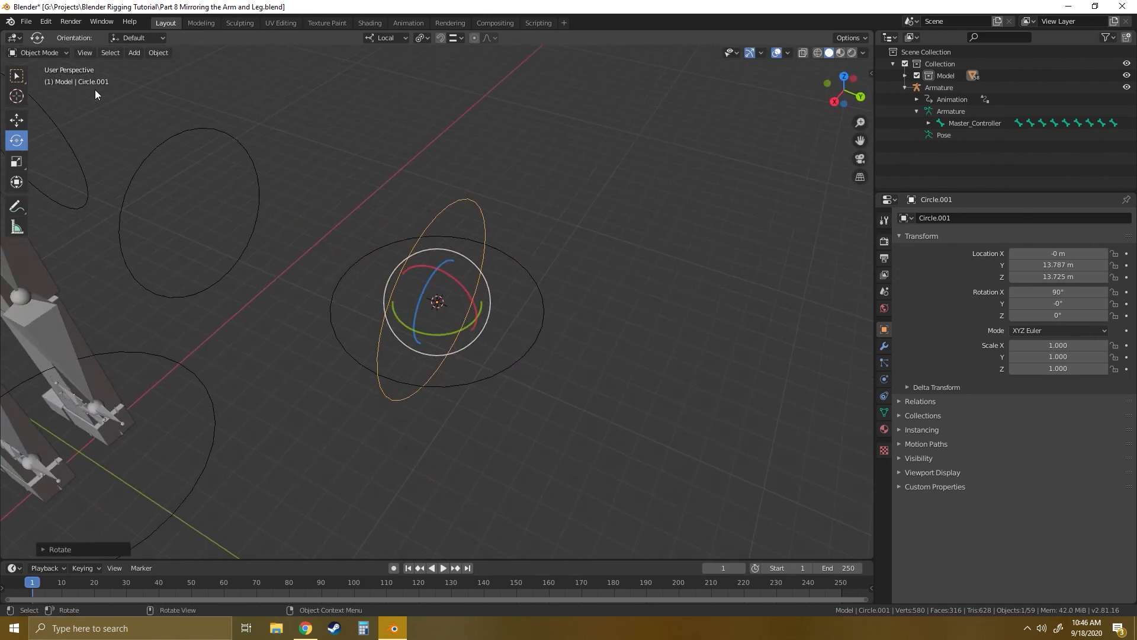
Add a third mesh circle at the 3D cursor and rotate it -90° about the Y axis.
{"action": "left_click", "coordinate": [134, 54]}
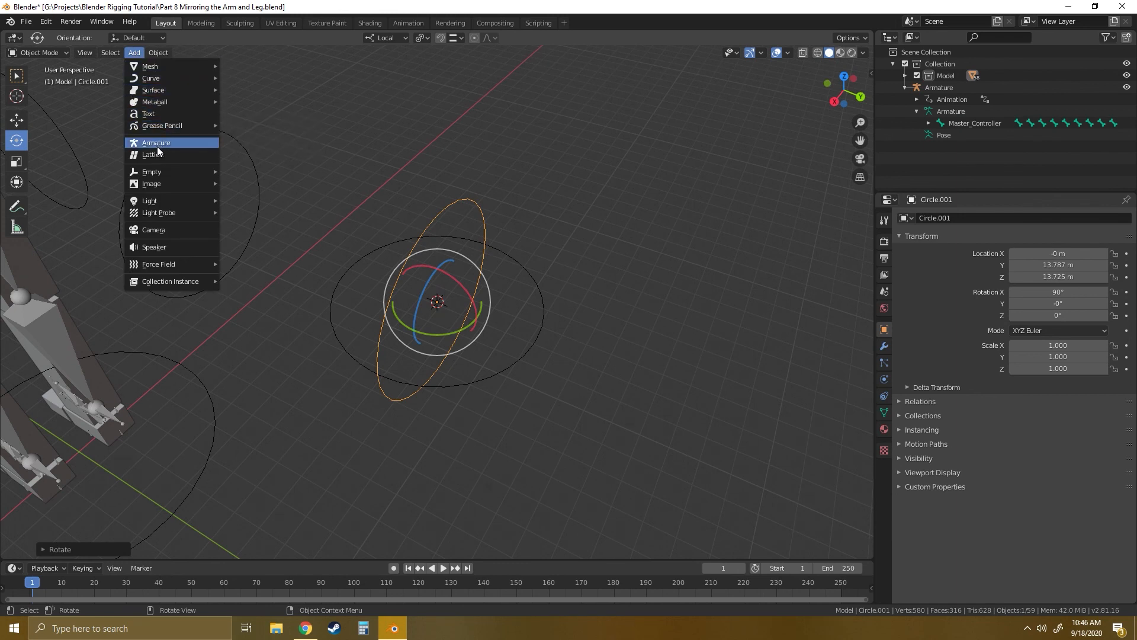
{"action": "mouse_move", "coordinate": [155, 66]}
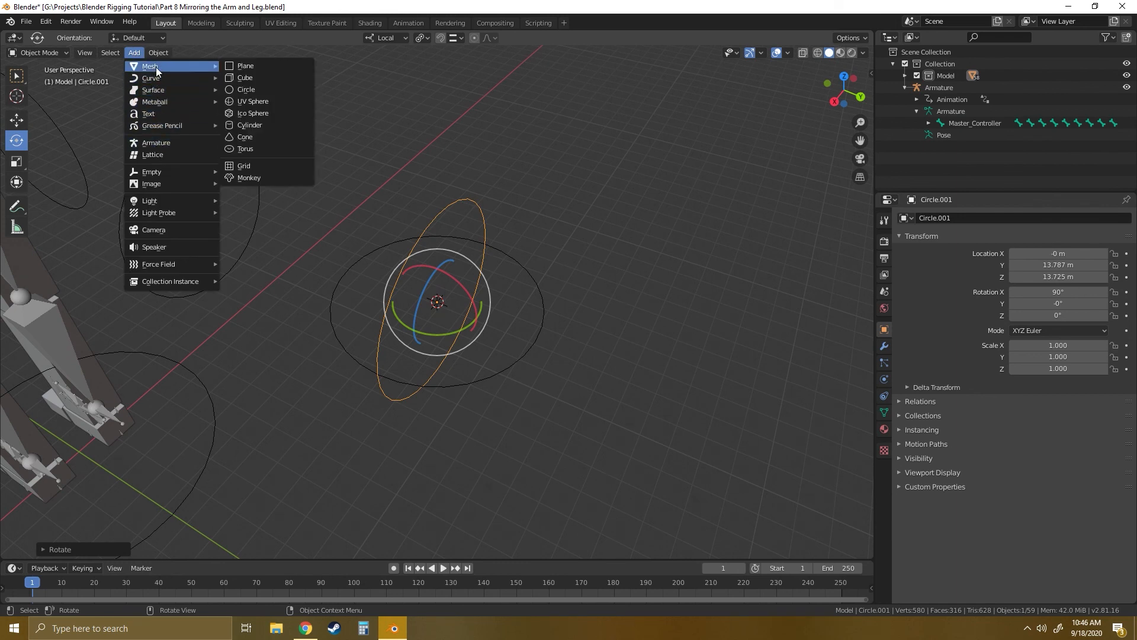
{"action": "left_click", "coordinate": [241, 91]}
{"action": "middle_click_drag", "start_coordinate": [537, 287], "coordinate": [618, 290]}
{"action": "left_click_drag", "start_coordinate": [417, 262], "coordinate": [473, 284]}
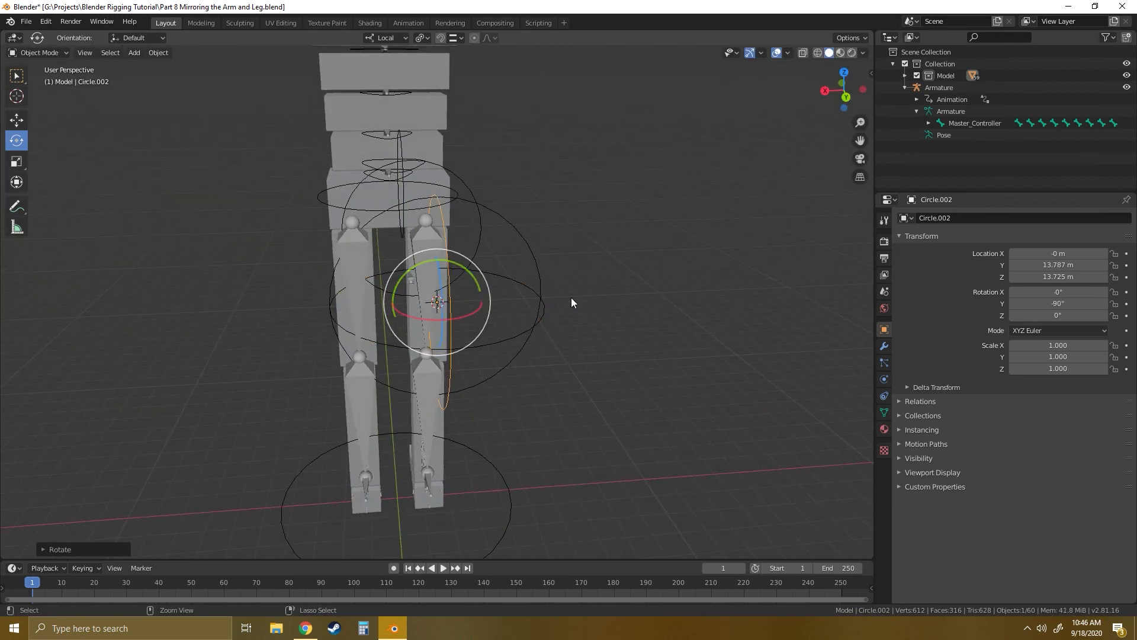
{"action": "middle_click_drag", "start_coordinate": [572, 298], "coordinate": [673, 315]}
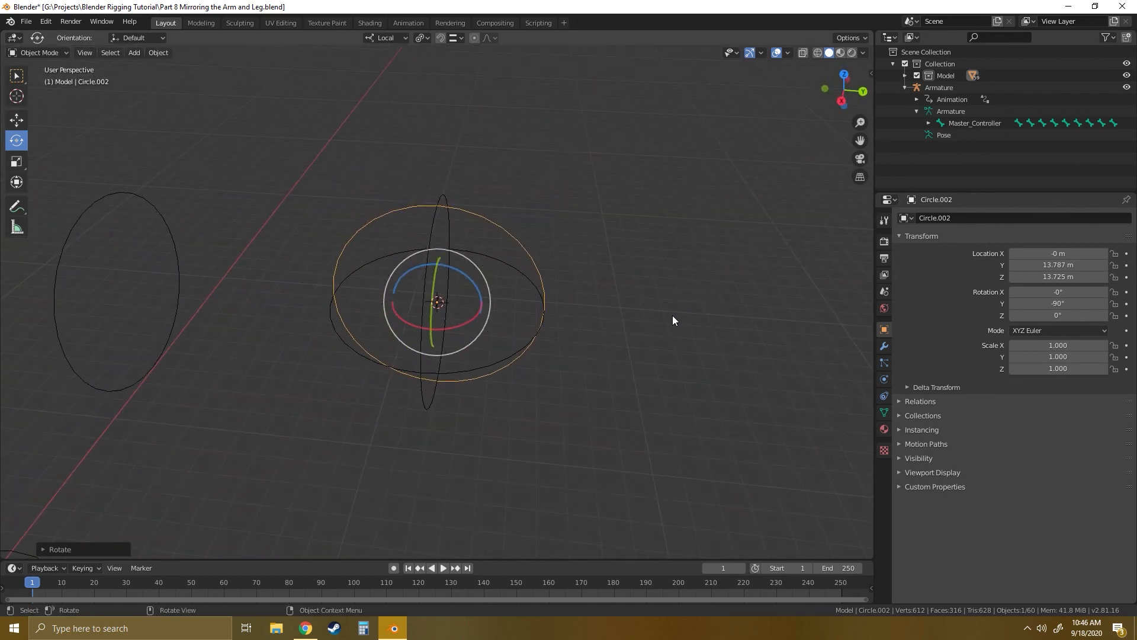
Box-select the three intersecting circles and join them into a single object.
{"action": "left_click", "coordinate": [673, 316]}
{"action": "middle_click_drag", "start_coordinate": [418, 331], "coordinate": [370, 289]}
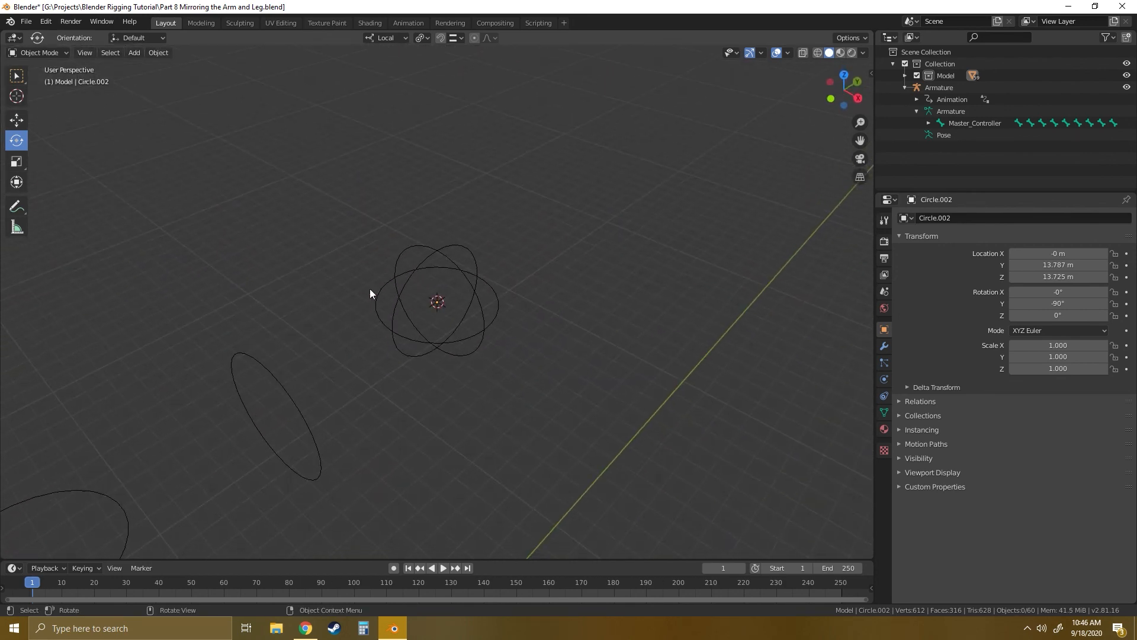
{"action": "left_click", "coordinate": [16, 75]}
{"action": "left_click_drag", "start_coordinate": [381, 343], "coordinate": [450, 294]}
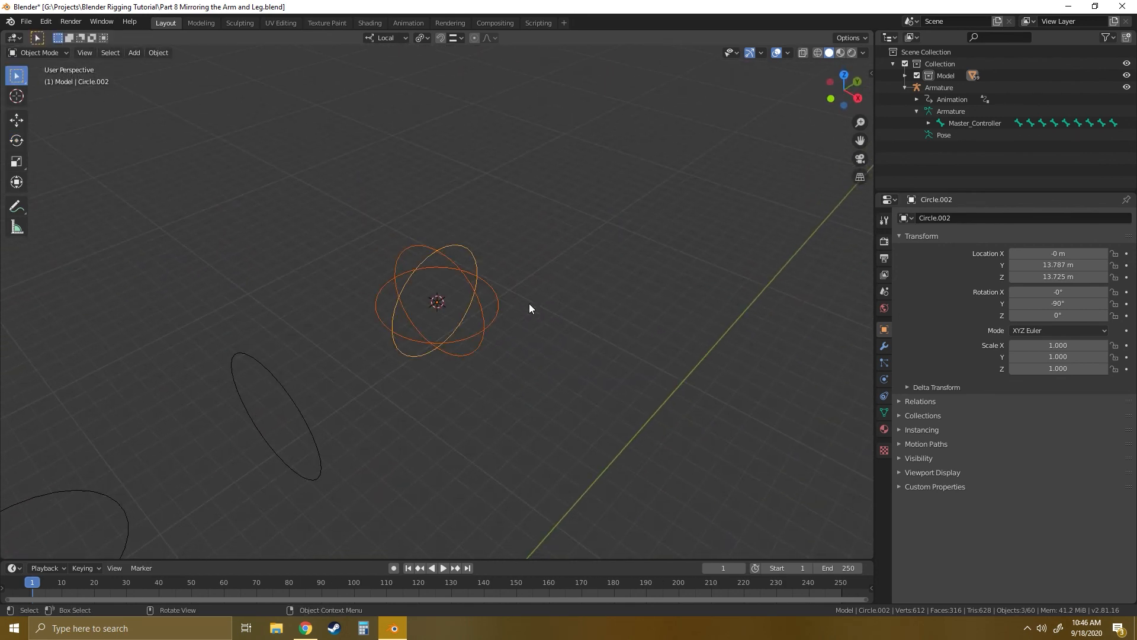
{"action": "right_click", "coordinate": [472, 301]}
{"action": "left_click", "coordinate": [415, 342]}
{"action": "left_click", "coordinate": [488, 303]}
{"action": "left_click", "coordinate": [475, 296]}
Rename the joined sphere-like circle object as Pole Shape.
{"action": "middle_click_drag", "start_coordinate": [612, 311], "coordinate": [506, 343]}
{"action": "scroll", "coordinate": [495, 308], "scroll_direction": "down", "scroll_amount": 3}
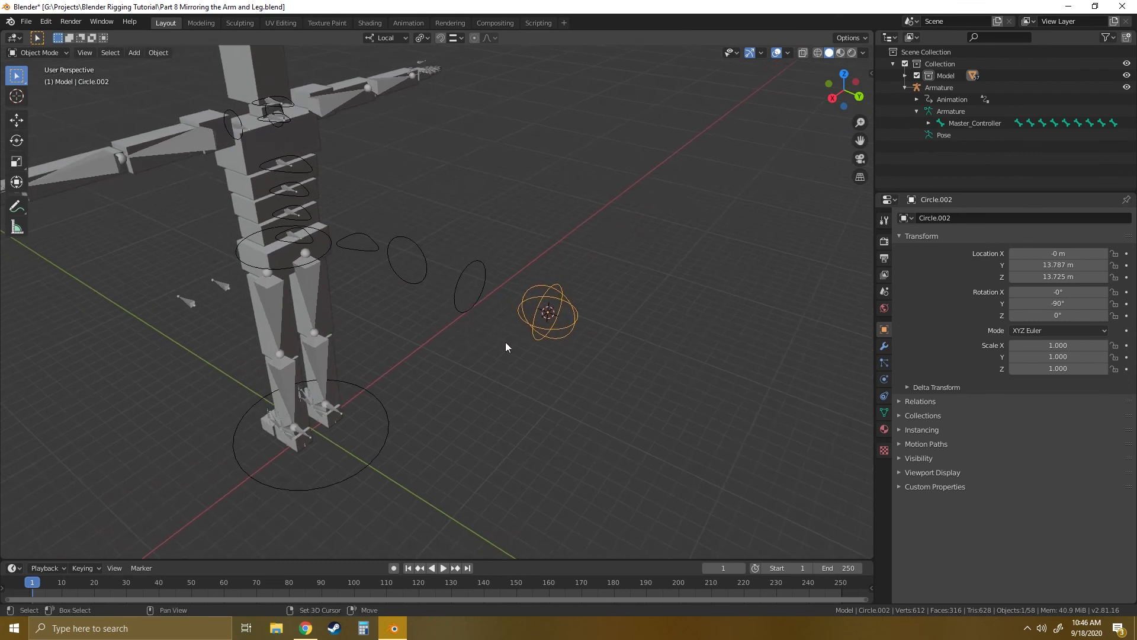
{"action": "left_click", "coordinate": [963, 218]}
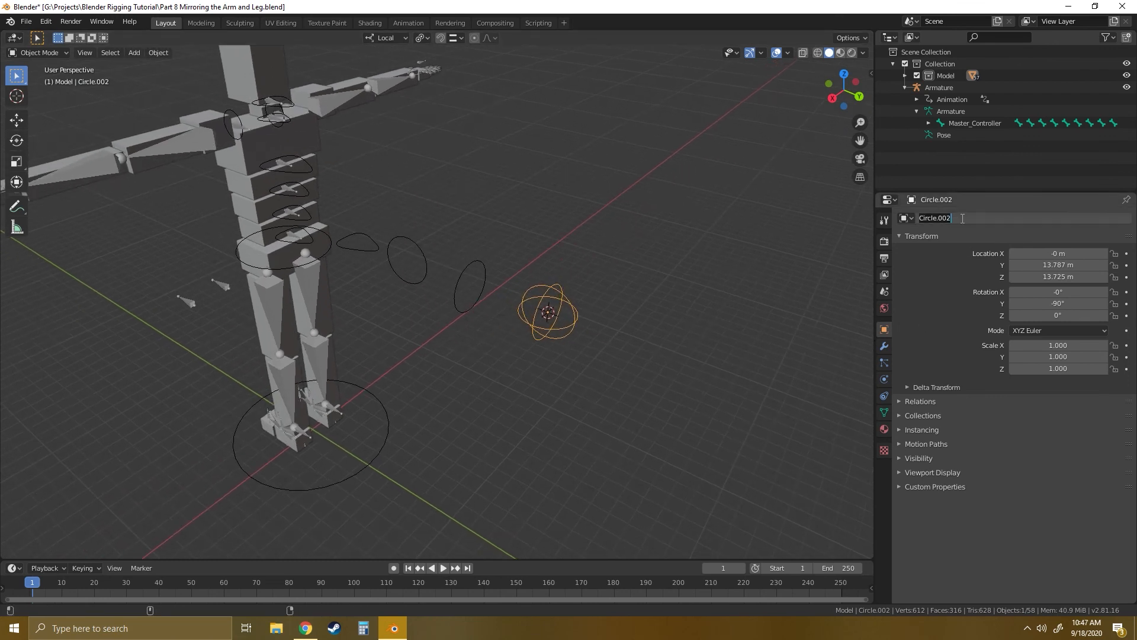
{"action": "type", "text": "Pole Shape"}
{"action": "key", "text": "Return"}
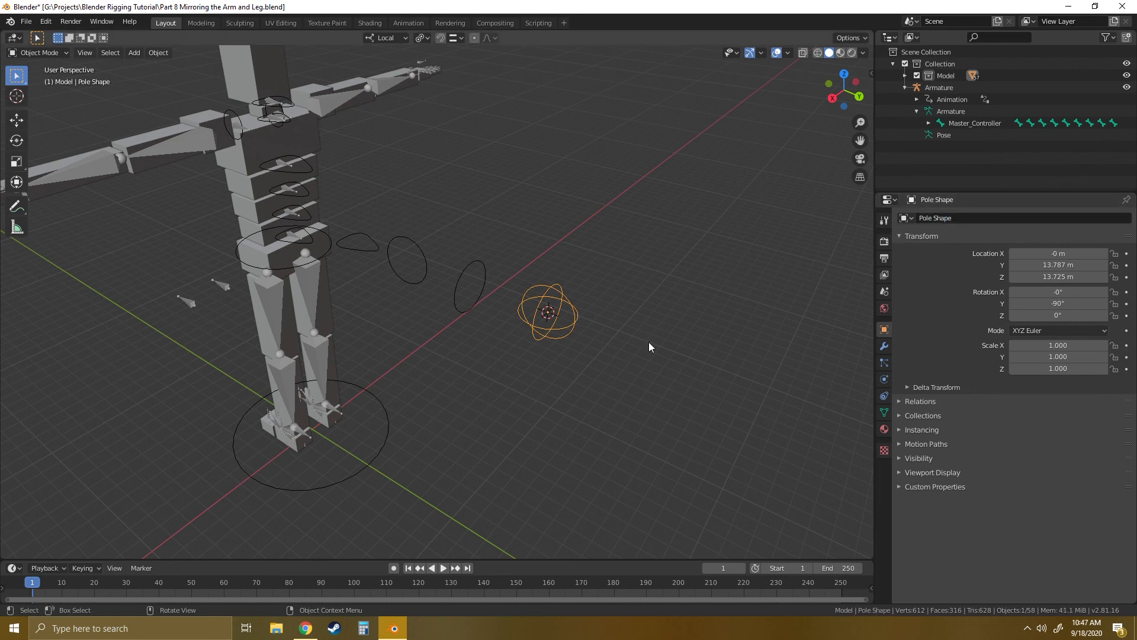
Return the armature to Pose Mode and assign Pole Shape as the custom object of the Leg_ikPole.L bone.
{"action": "middle_click_drag", "start_coordinate": [649, 342], "coordinate": [294, 330]}
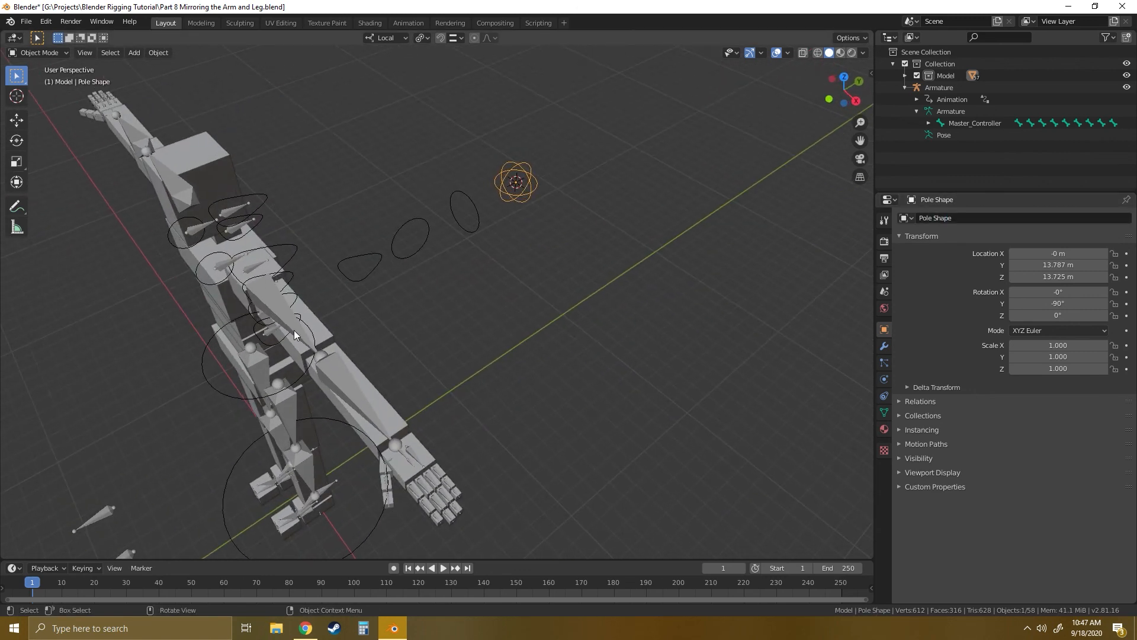
{"action": "left_click", "coordinate": [200, 276]}
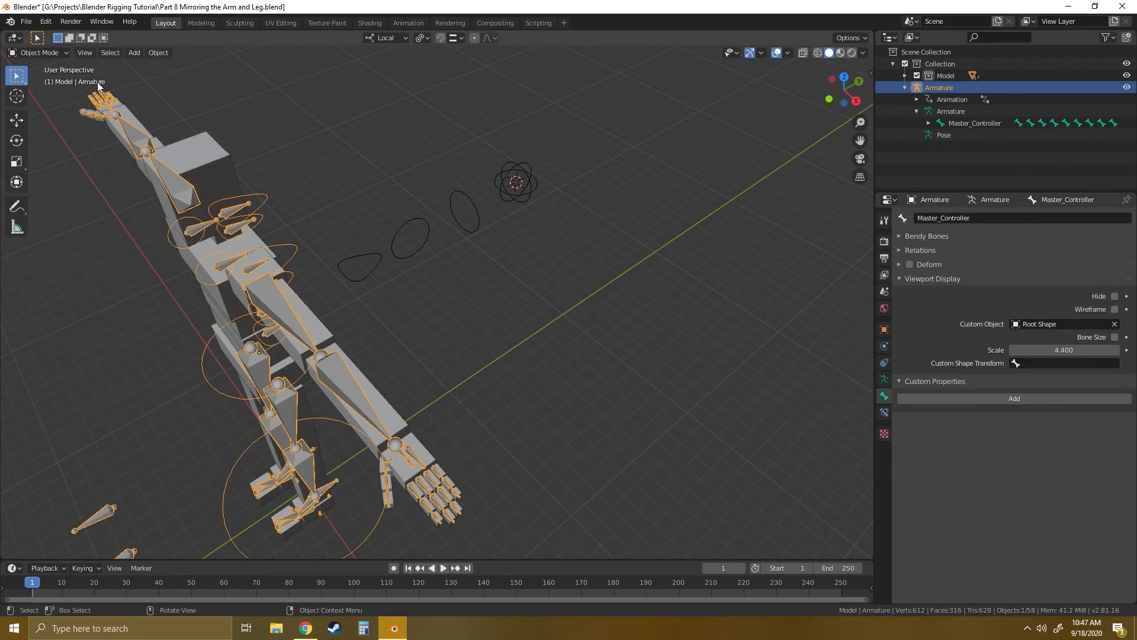
{"action": "left_click", "coordinate": [39, 93]}
{"action": "middle_click_drag", "start_coordinate": [376, 347], "coordinate": [353, 407]}
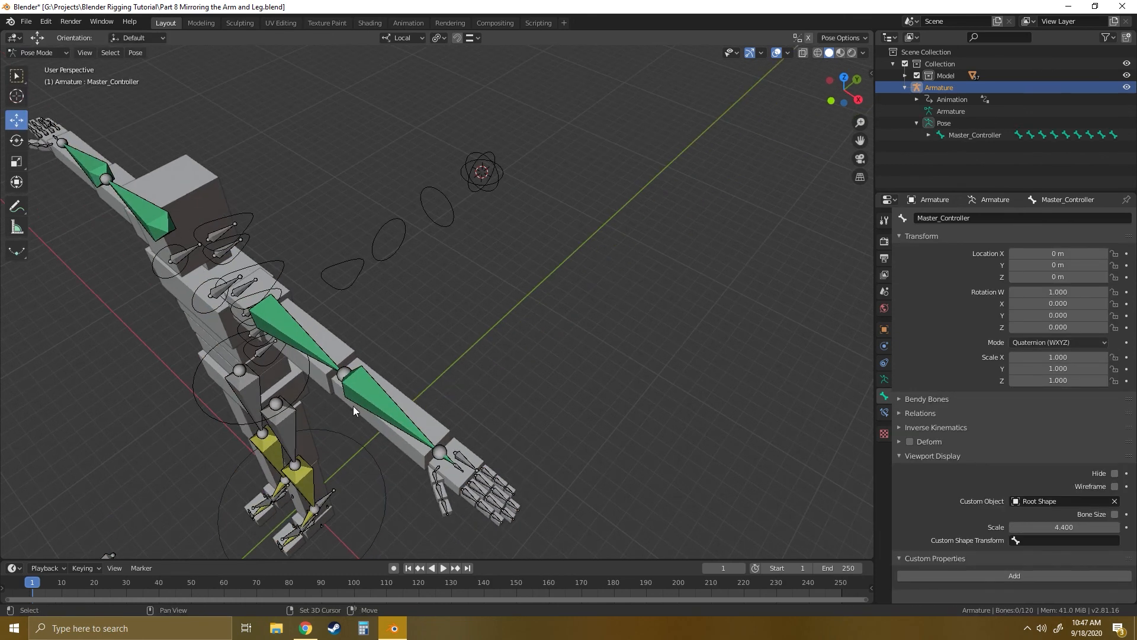
{"action": "scroll", "coordinate": [396, 417], "scroll_direction": "up", "scroll_amount": 3}
{"action": "left_click", "coordinate": [318, 427]}
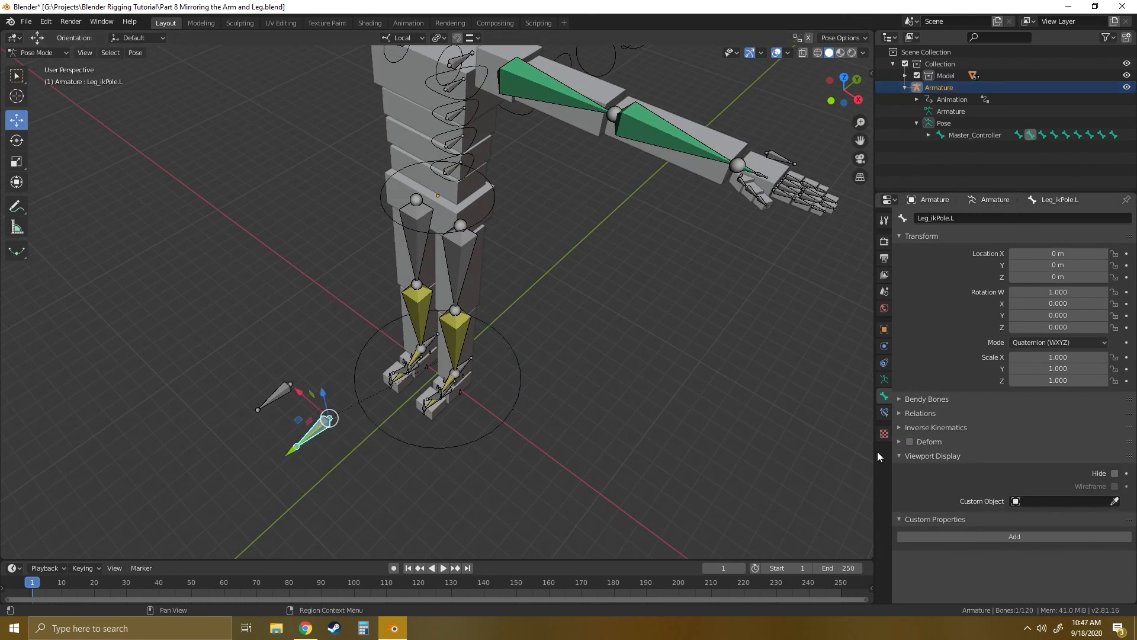
{"action": "left_click", "coordinate": [1066, 501]}
{"action": "type", "text": "pole"}
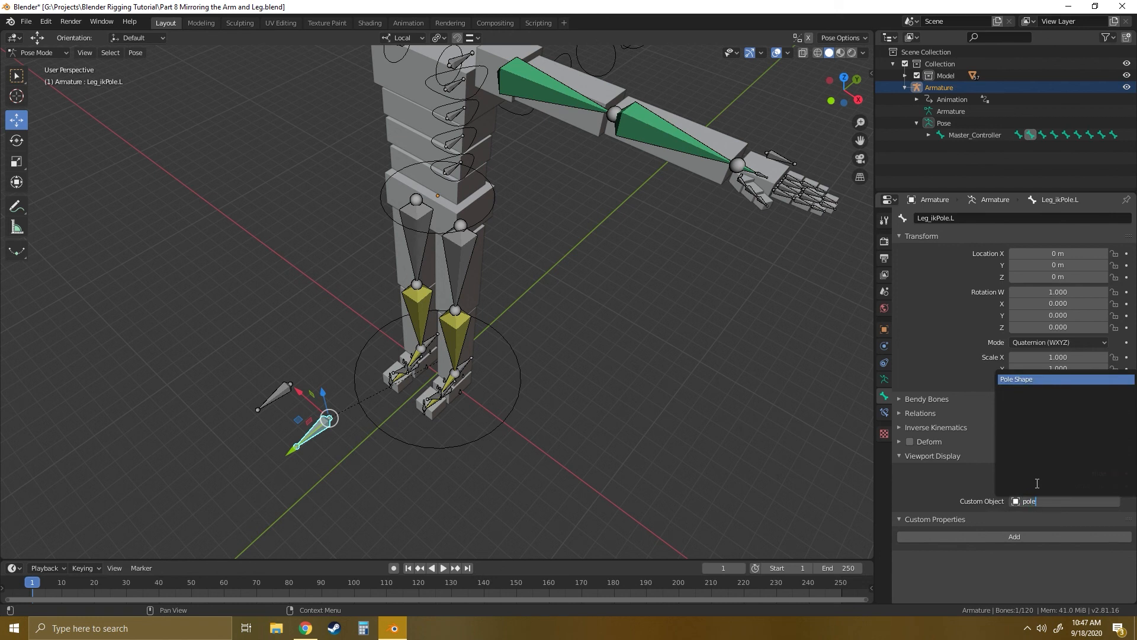
{"action": "left_click", "coordinate": [1032, 380]}
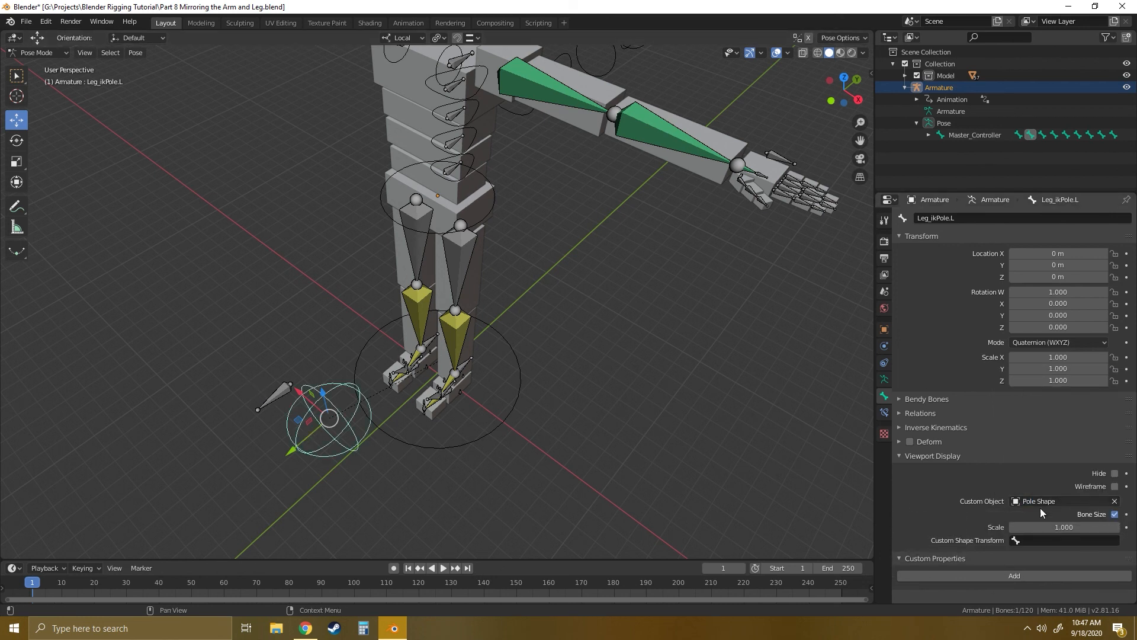
Disable Bone Size for the Leg_ikPole.L custom shape and set its scale to 0.4.
{"action": "left_click", "coordinate": [1115, 514]}
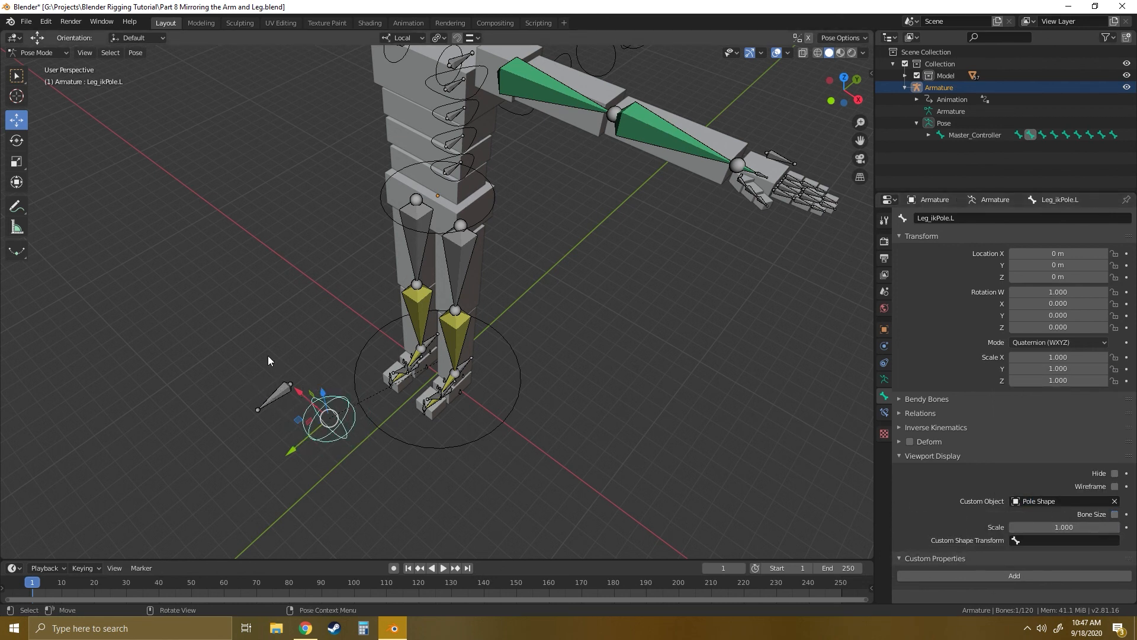
{"action": "left_click", "coordinate": [1014, 528]}
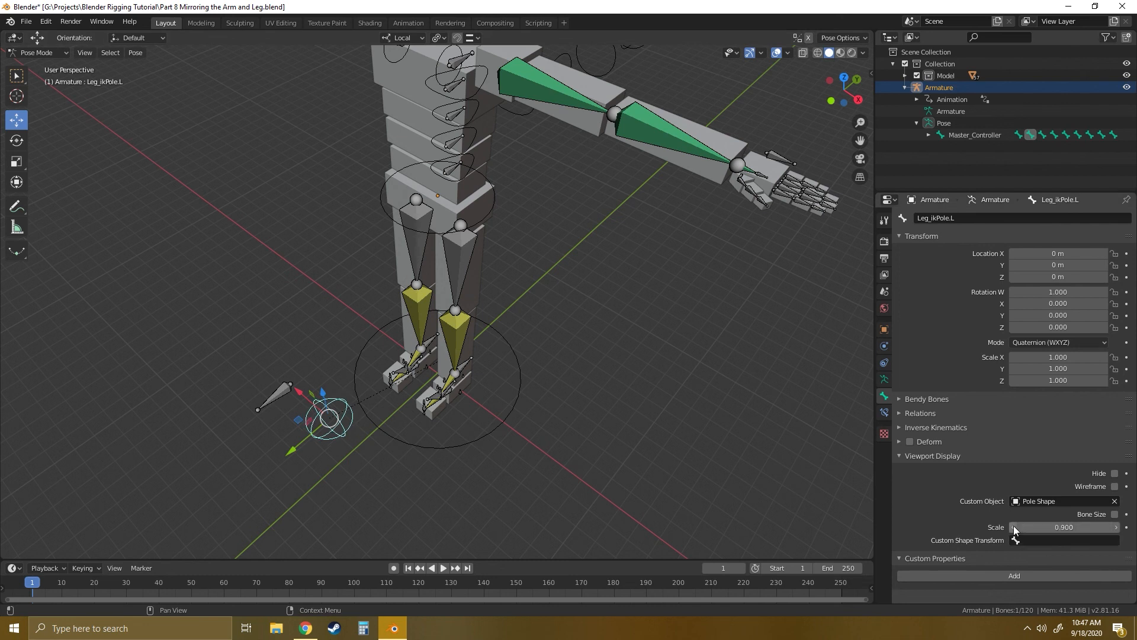
{"action": "left_click", "coordinate": [1014, 527]}
{"action": "left_click", "coordinate": [1014, 527]}
{"action": "left_click", "coordinate": [1014, 528]}
{"action": "left_click", "coordinate": [1014, 527]}
{"action": "left_click", "coordinate": [1014, 527]}
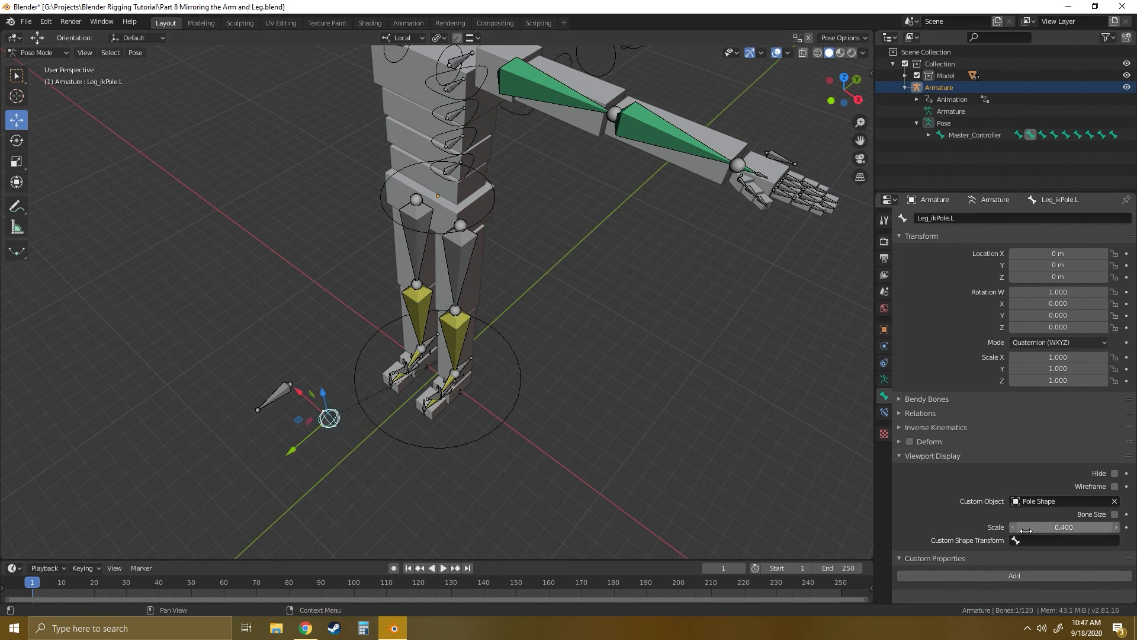
{"action": "left_click", "coordinate": [1117, 527]}
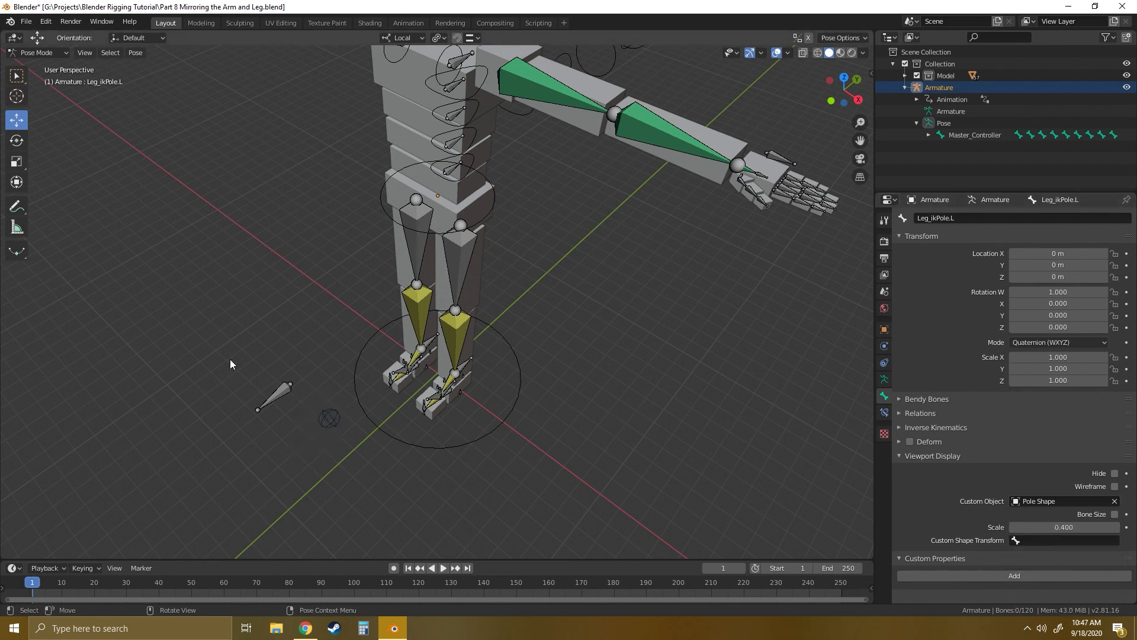
Assign Pole Shape as the custom object of the Leg_ikPole.R bone.
{"action": "left_click", "coordinate": [290, 398]}
{"action": "left_click", "coordinate": [1061, 502]}
{"action": "type", "text": "po"}
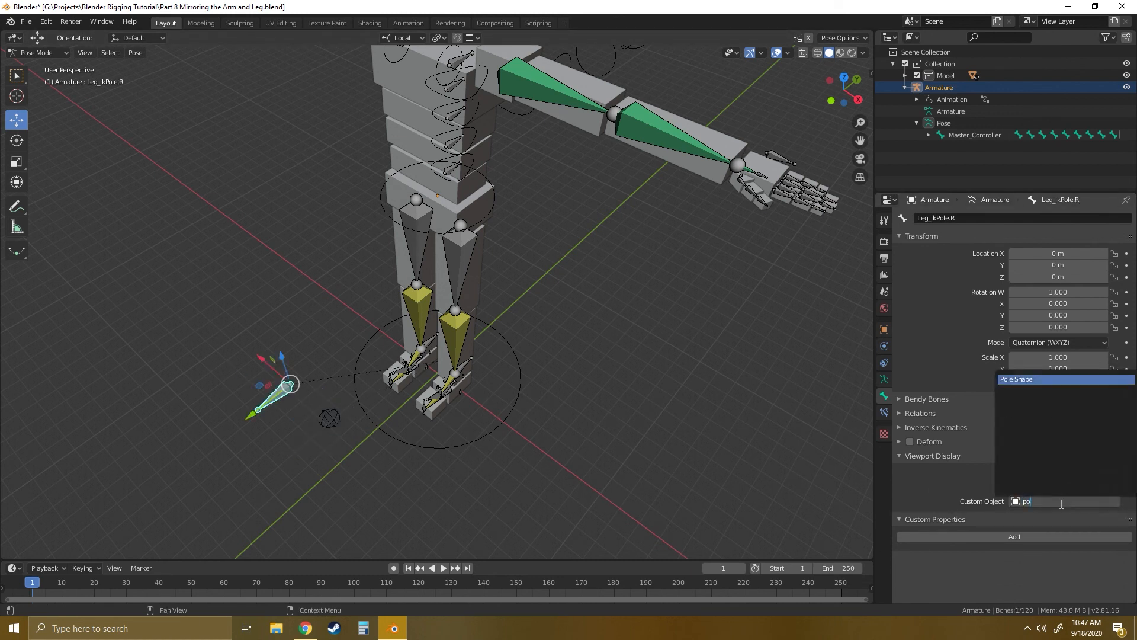
{"action": "type", "text": "le"}
{"action": "left_click", "coordinate": [1015, 380]}
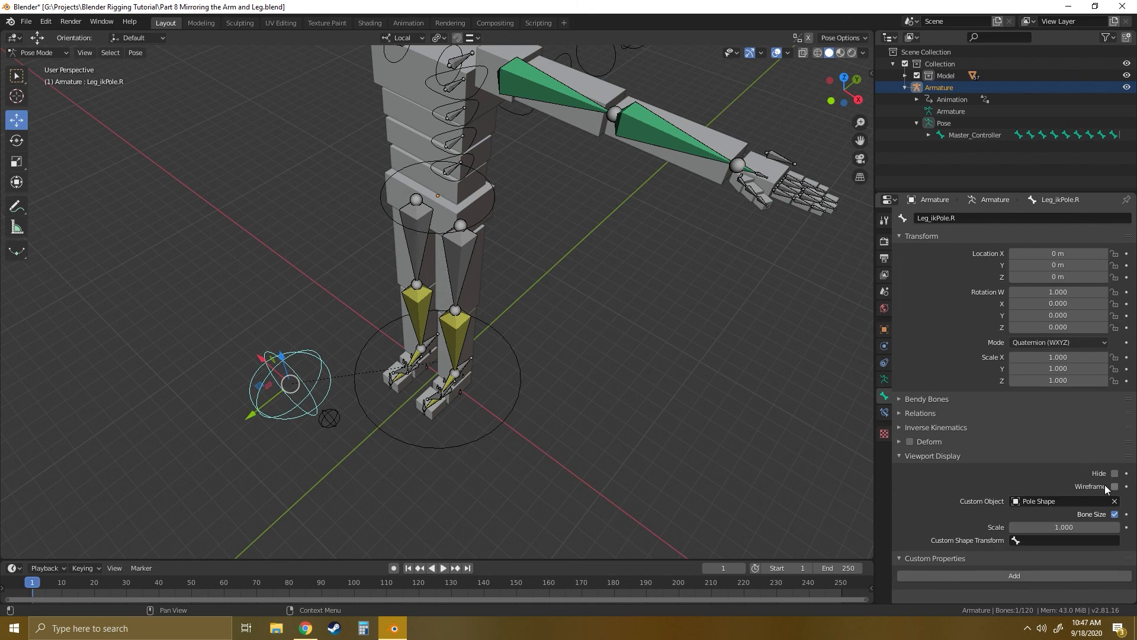
Disable Bone Size for the Leg_ikPole.R custom shape and set its scale to 0.4.
{"action": "left_click", "coordinate": [1082, 527]}
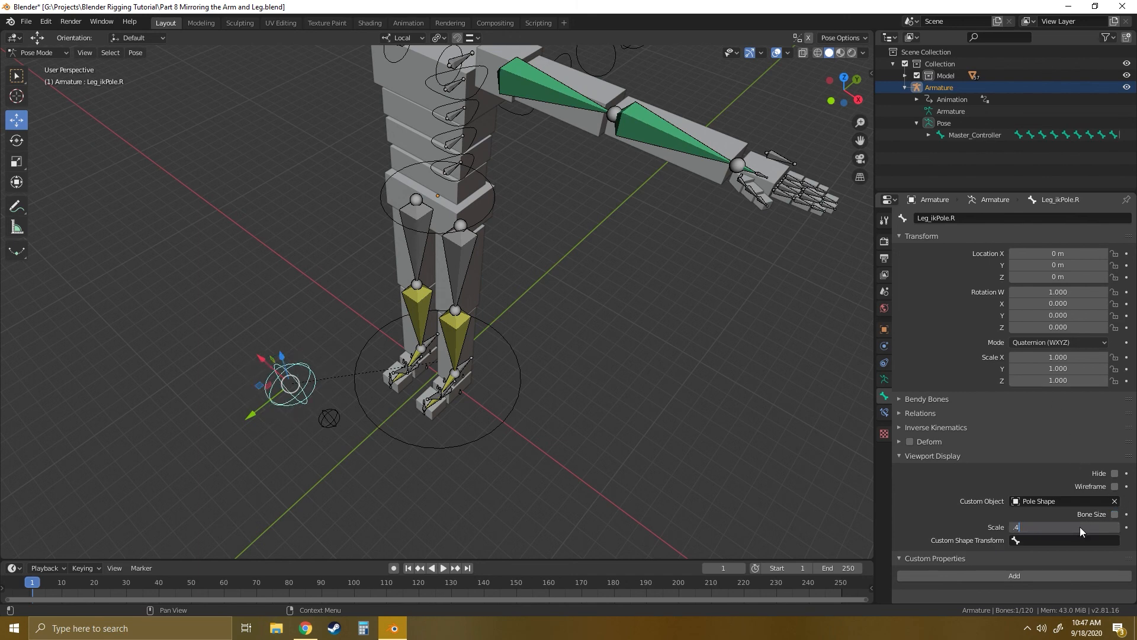
{"action": "key", "text": "Return"}
{"action": "left_click", "coordinate": [574, 371]}
Switch the armature's visible bones to the third bone layer, which holds the arm IK bones.
{"action": "mouse_move", "coordinate": [574, 371]}
{"action": "middle_mouse_down"}
{"action": "mouse_move", "coordinate": [630, 380]}
{"action": "mouse_move", "coordinate": [584, 367]}
{"action": "middle_mouse_up"}
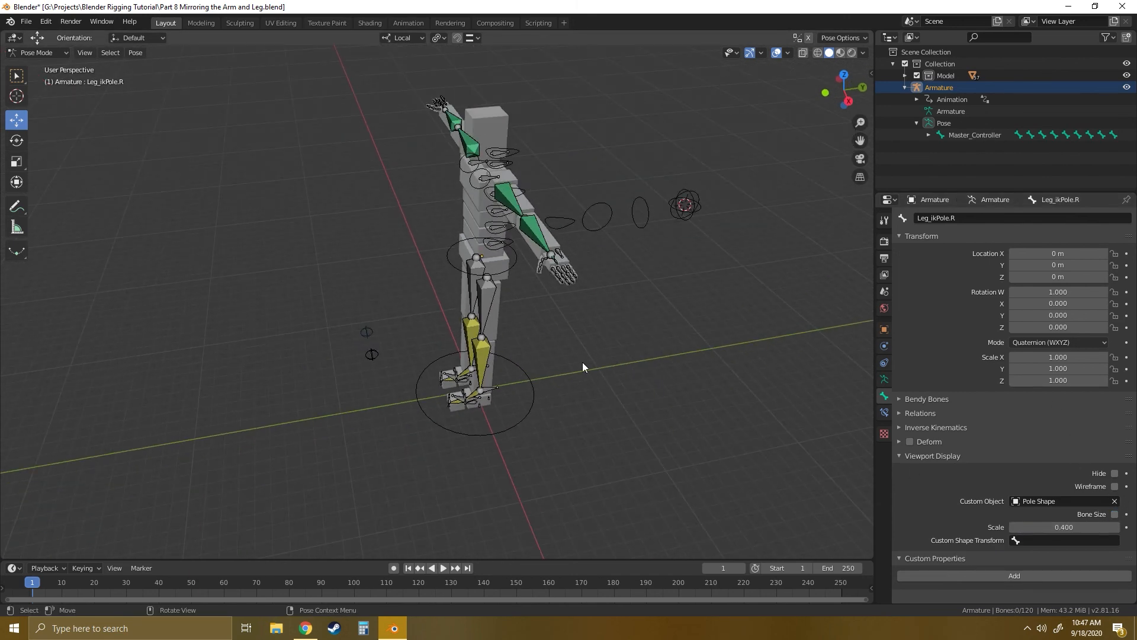
{"action": "left_click", "coordinate": [885, 380]}
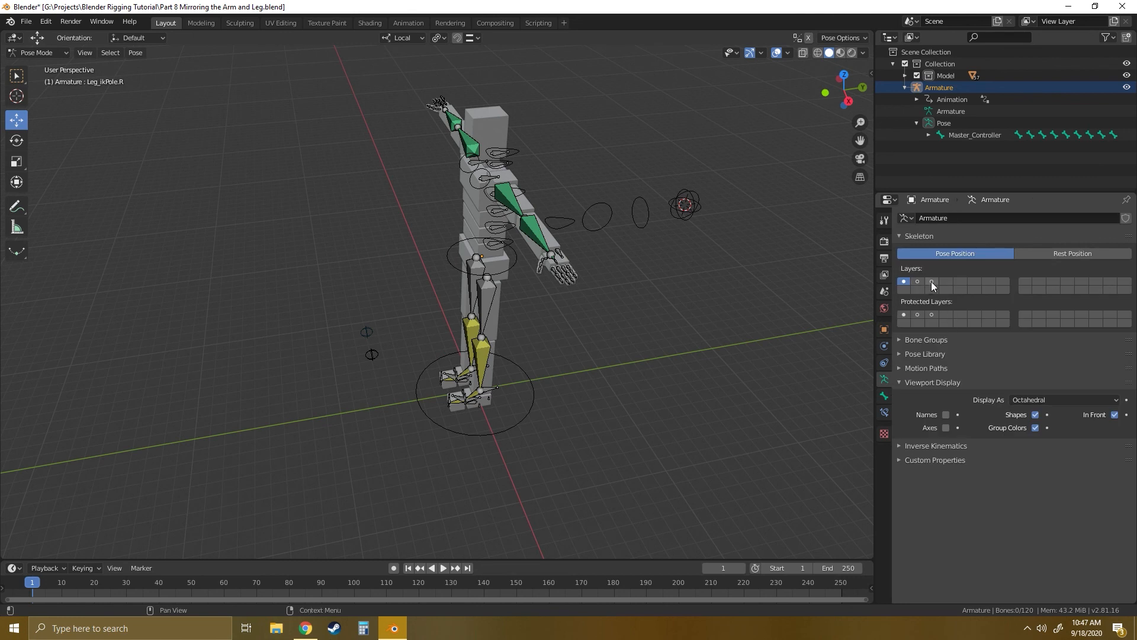
{"action": "left_click", "coordinate": [932, 281]}
Assign Pole Shape as the custom object of the Arm_ikPole.L bone.
{"action": "middle_click_drag", "start_coordinate": [804, 279], "coordinate": [468, 369]}
{"action": "left_click", "coordinate": [465, 370]}
{"action": "left_click", "coordinate": [888, 401]}
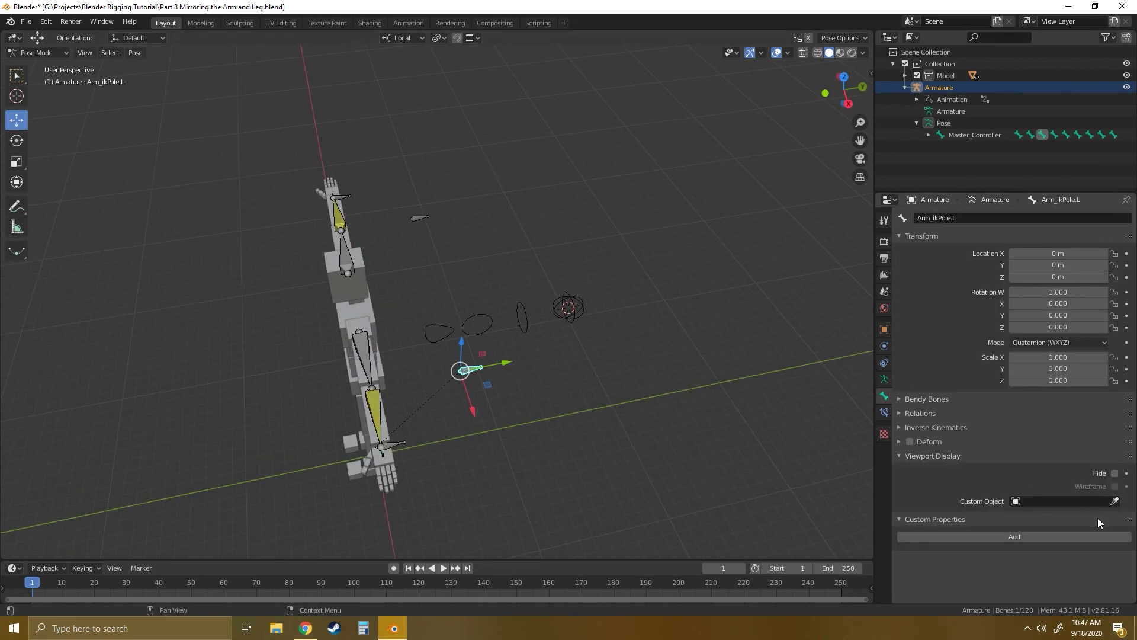
{"action": "left_click", "coordinate": [1056, 501]}
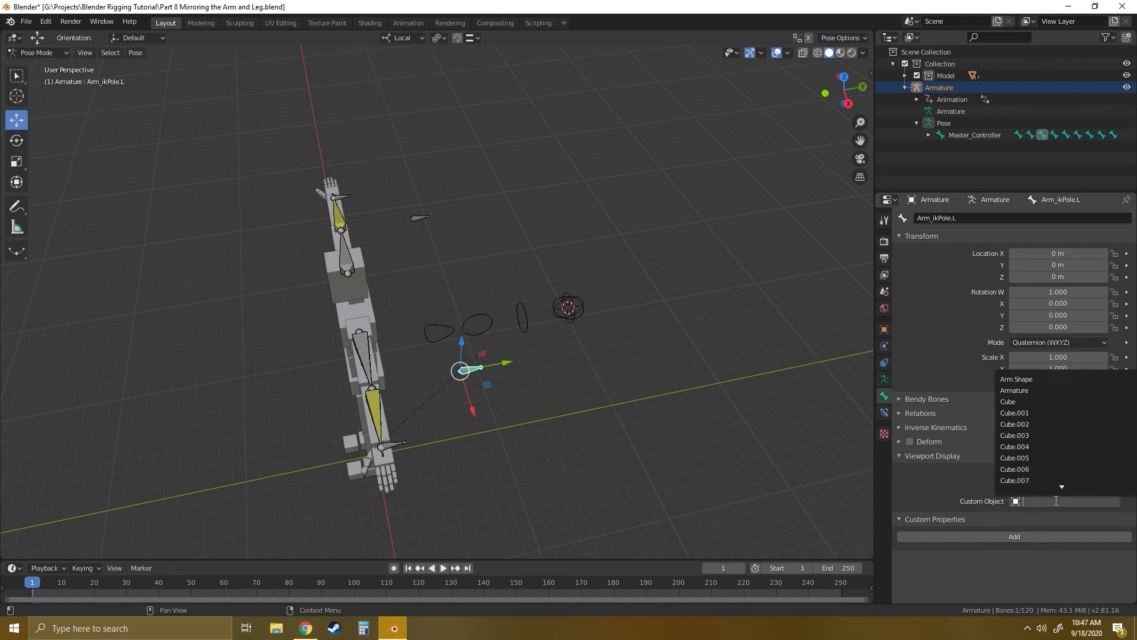
{"action": "type", "text": "pole"}
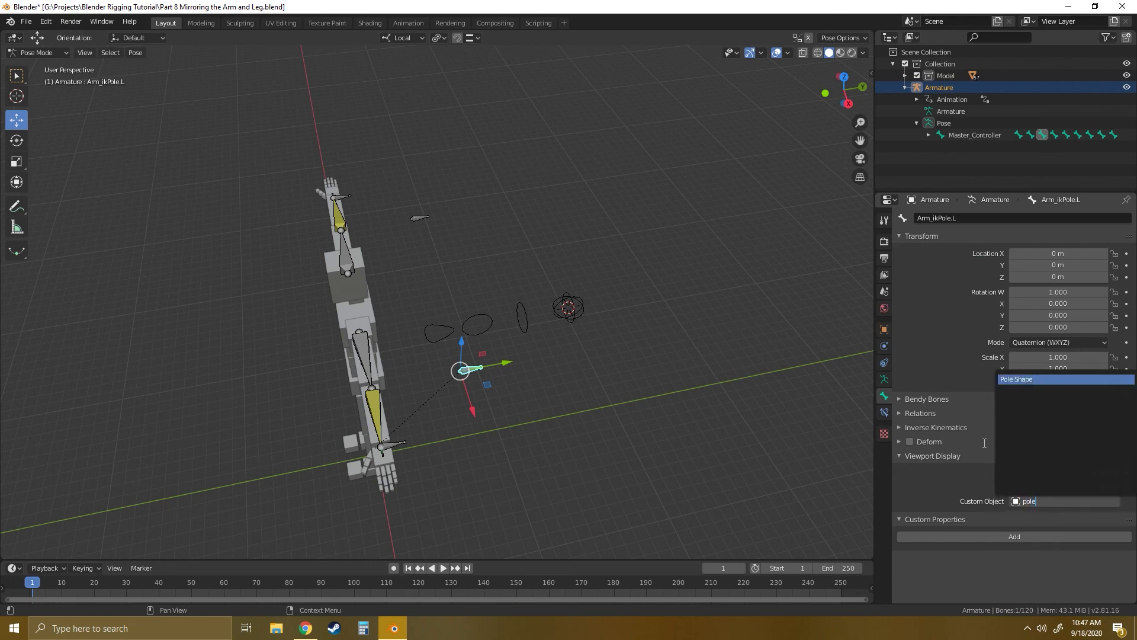
{"action": "left_click", "coordinate": [1023, 379]}
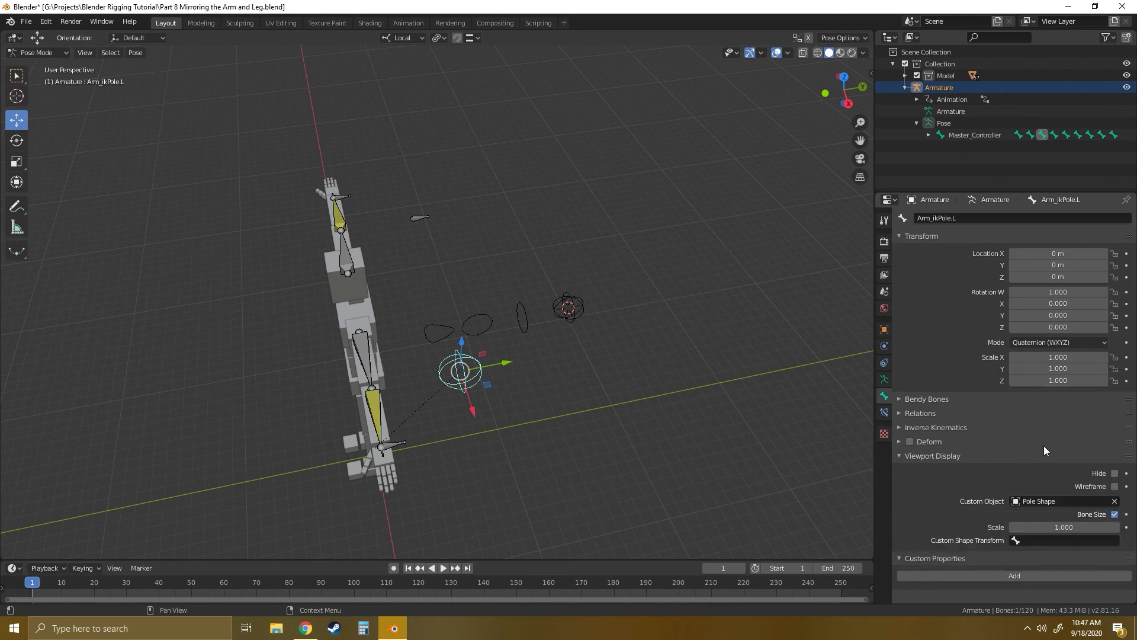
Disable Bone Size for the Arm_ikPole.L custom shape and set its scale to 0.4.
{"action": "left_click", "coordinate": [1089, 528]}
{"action": "type", "text": ".4"}
{"action": "key", "text": "Return"}
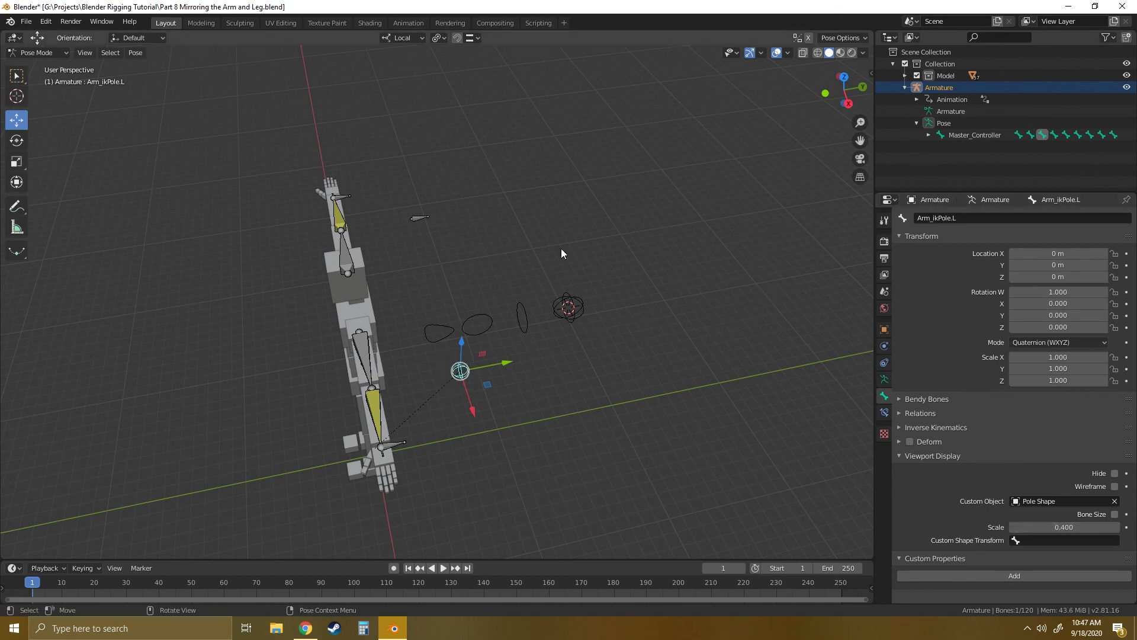
Assign Pole Shape as the custom object of the Arm_ikPole.R bone.
{"action": "left_click", "coordinate": [420, 218]}
{"action": "left_click", "coordinate": [1055, 501]}
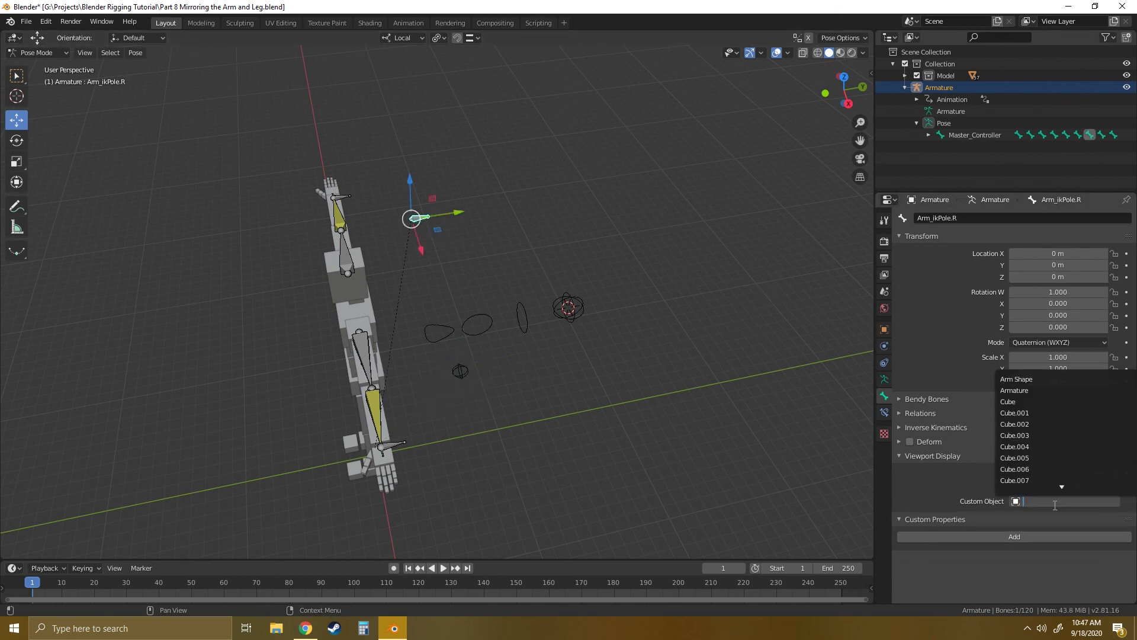
{"action": "type", "text": "po"}
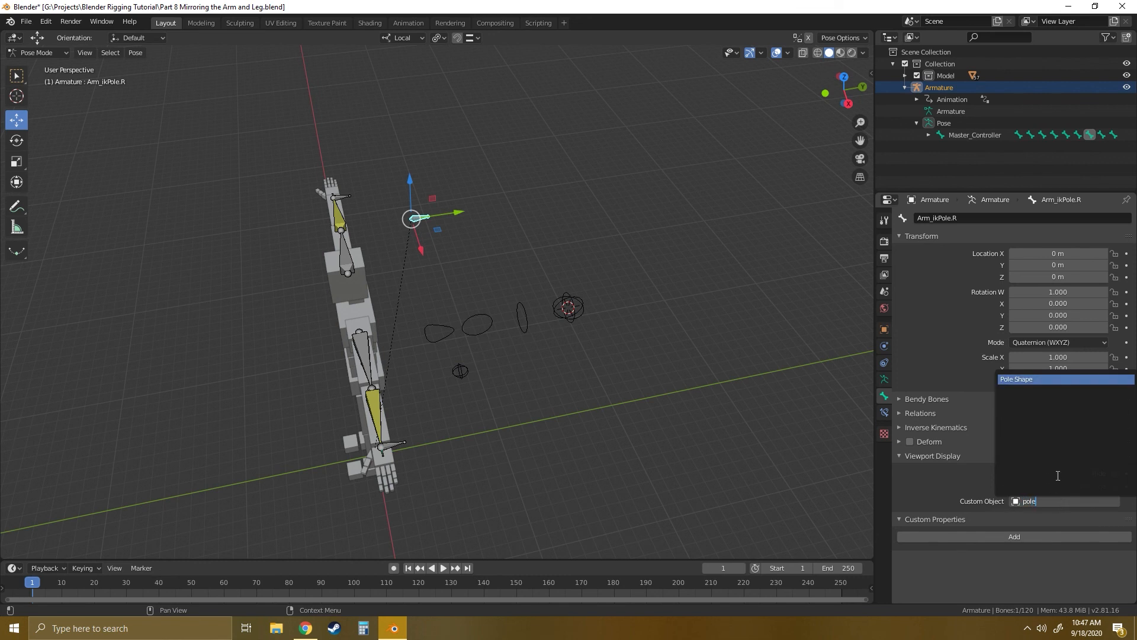
{"action": "type", "text": "le"}
{"action": "key", "text": "Return"}
Disable Bone Size for the Arm_ikPole.R custom shape and set its scale to 0.4.
{"action": "left_click", "coordinate": [1115, 514]}
{"action": "left_click", "coordinate": [1088, 528]}
{"action": "type", "text": "1.0"}
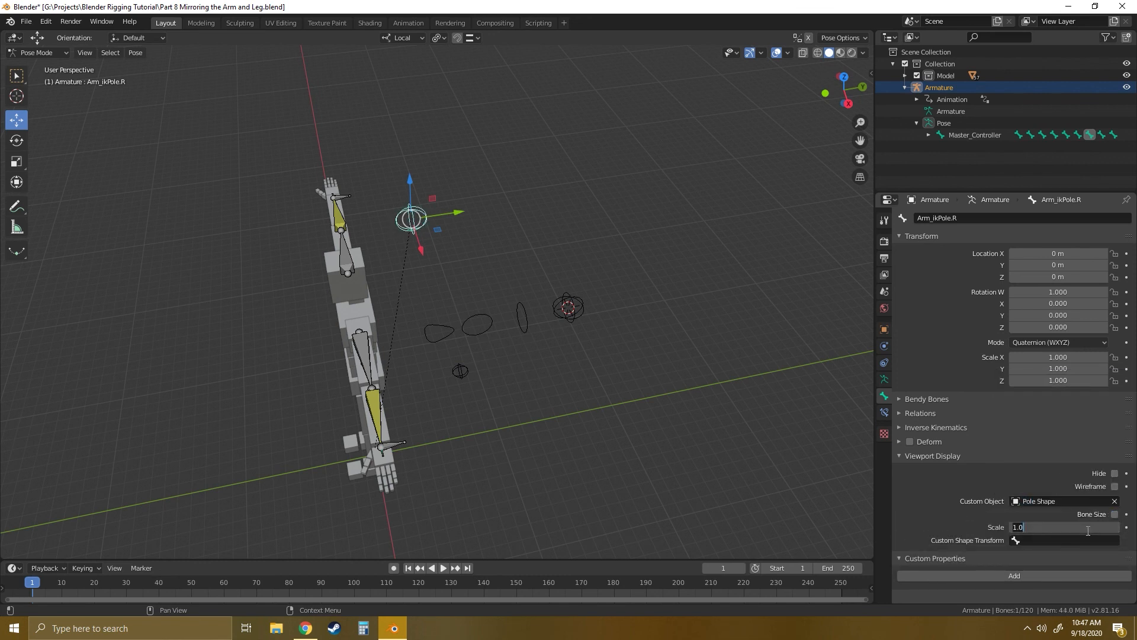
{"action": "type", "text": "4"}
{"action": "key", "text": "Return"}
{"action": "left_click", "coordinate": [552, 448]}
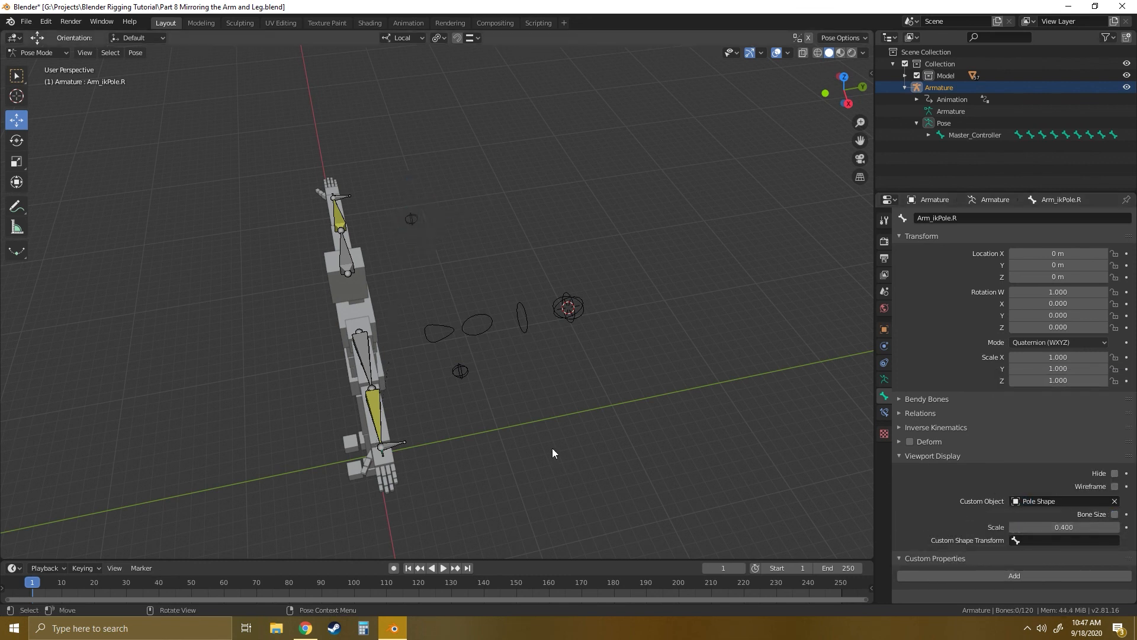
Assign Arm Shape as the custom object of the Arm_ikHandle.L bone.
{"action": "middle_click_drag", "start_coordinate": [552, 447], "coordinate": [517, 393]}
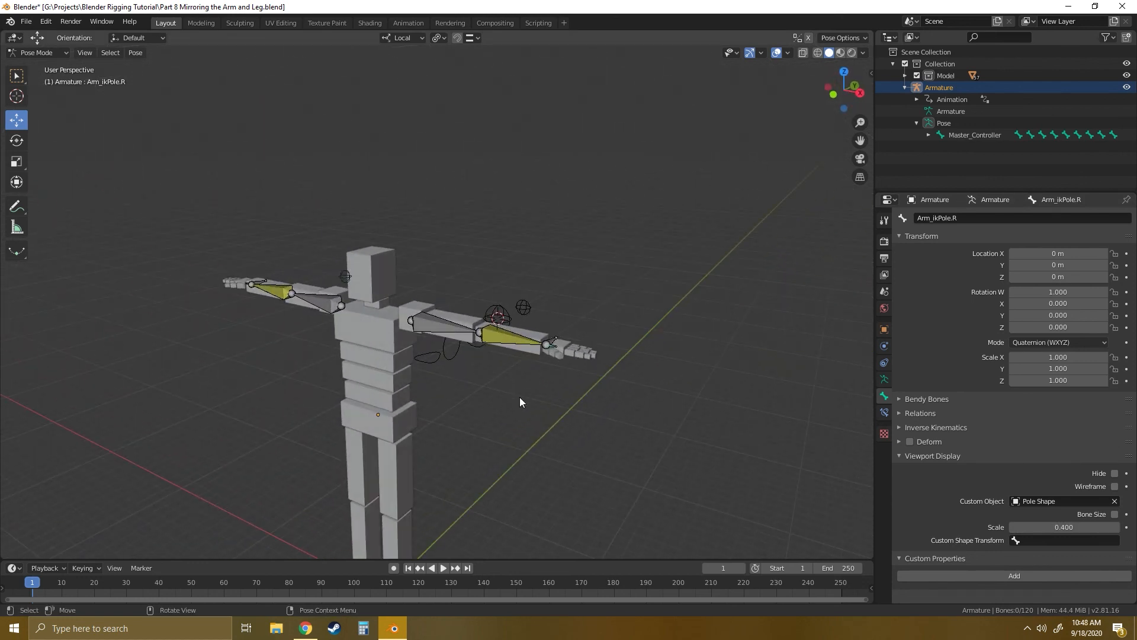
{"action": "middle_click_drag", "start_coordinate": [606, 375], "coordinate": [546, 423]}
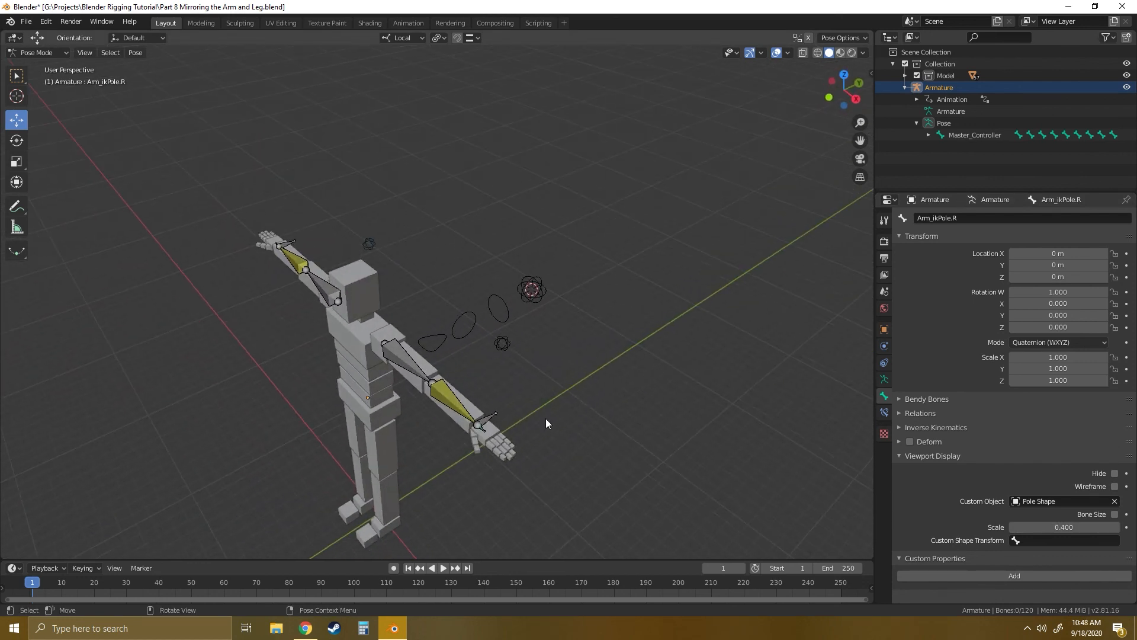
{"action": "left_click", "coordinate": [486, 418]}
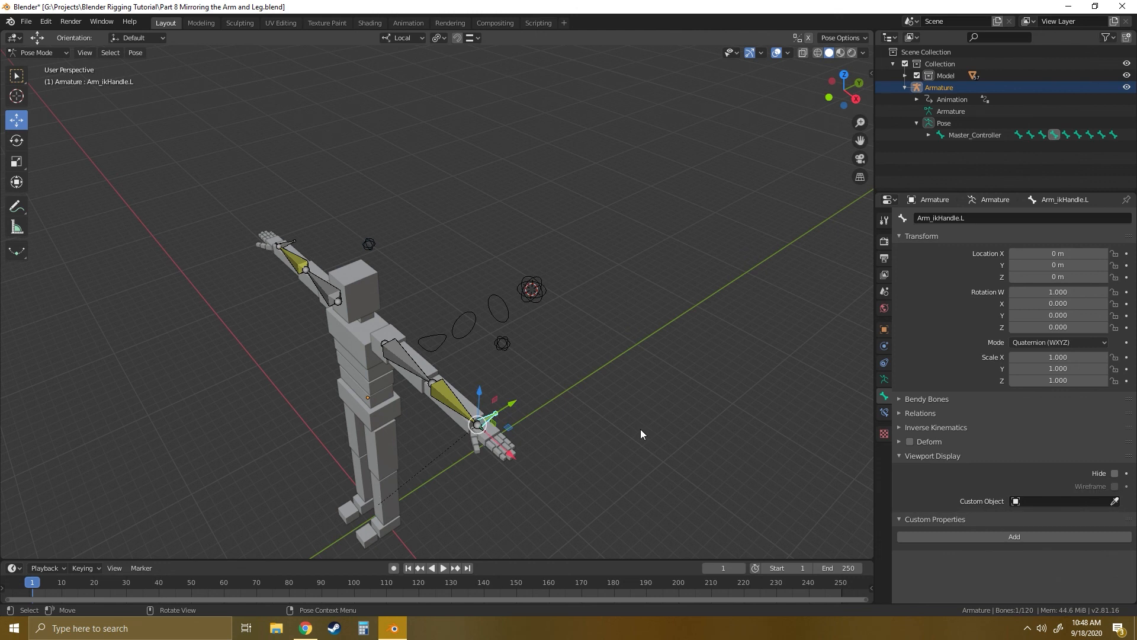
{"action": "left_click", "coordinate": [1048, 502]}
{"action": "type", "text": "arm"}
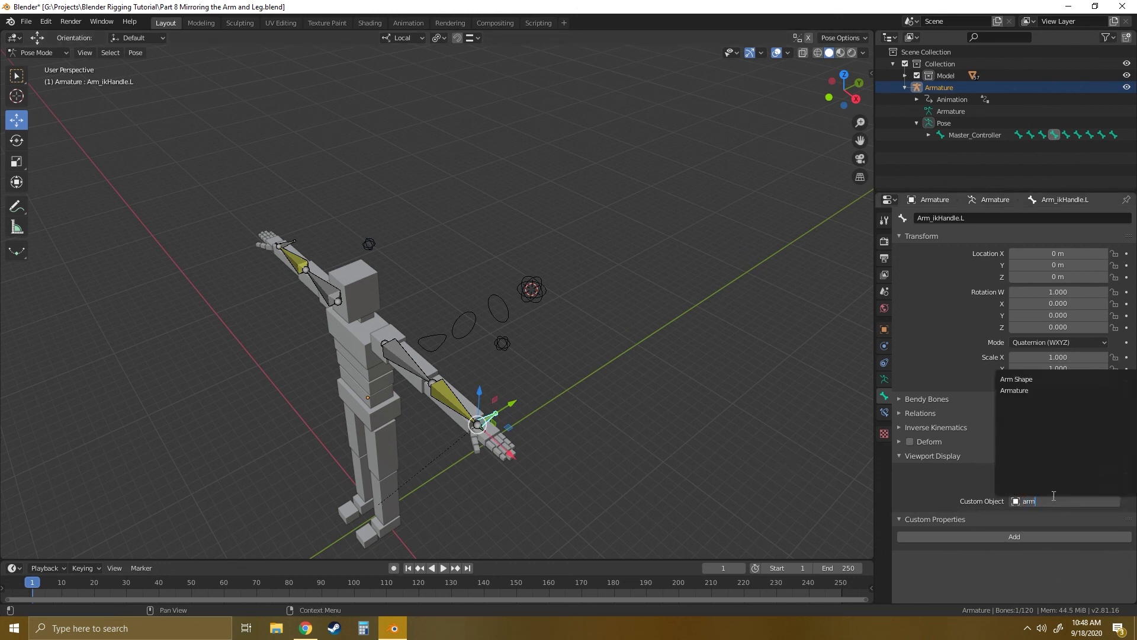
{"action": "left_click", "coordinate": [1017, 380]}
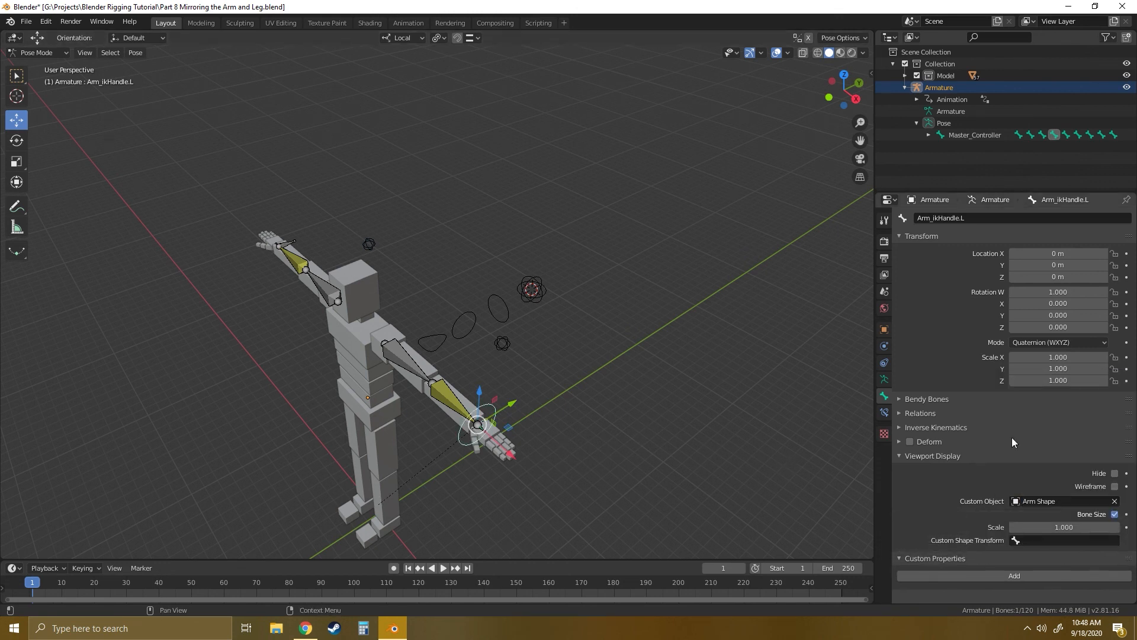
Disable Bone Size for the Arm_ikHandle.L custom shape and adjust its scale to 0.7 so the ring fits around the wrist.
{"action": "left_click", "coordinate": [1114, 514]}
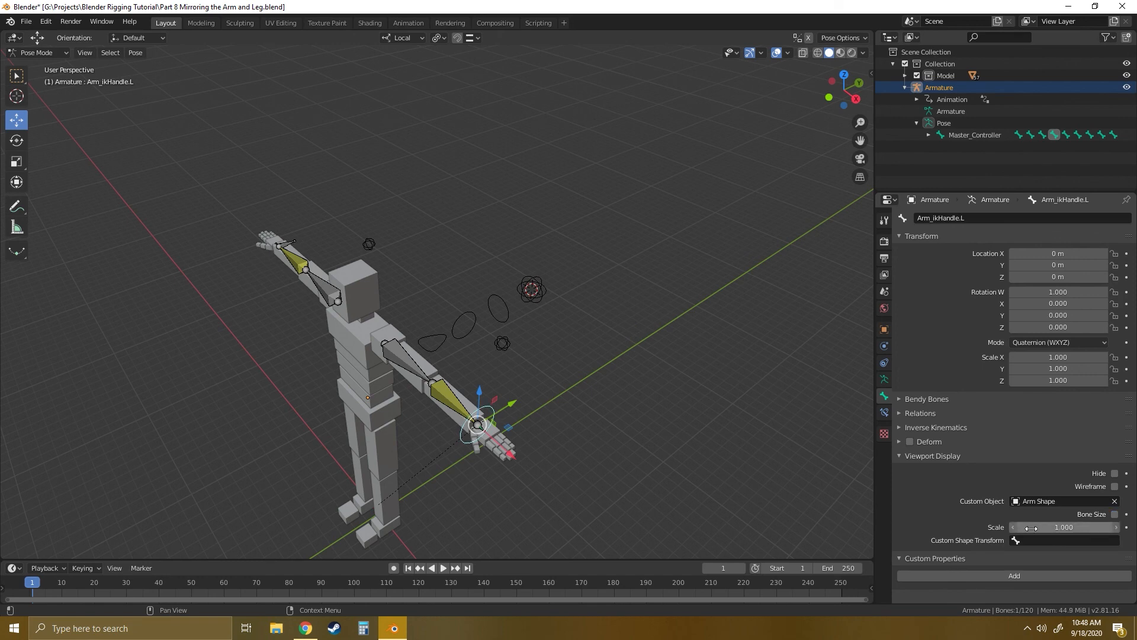
{"action": "middle_click_drag", "start_coordinate": [656, 489], "coordinate": [564, 367]}
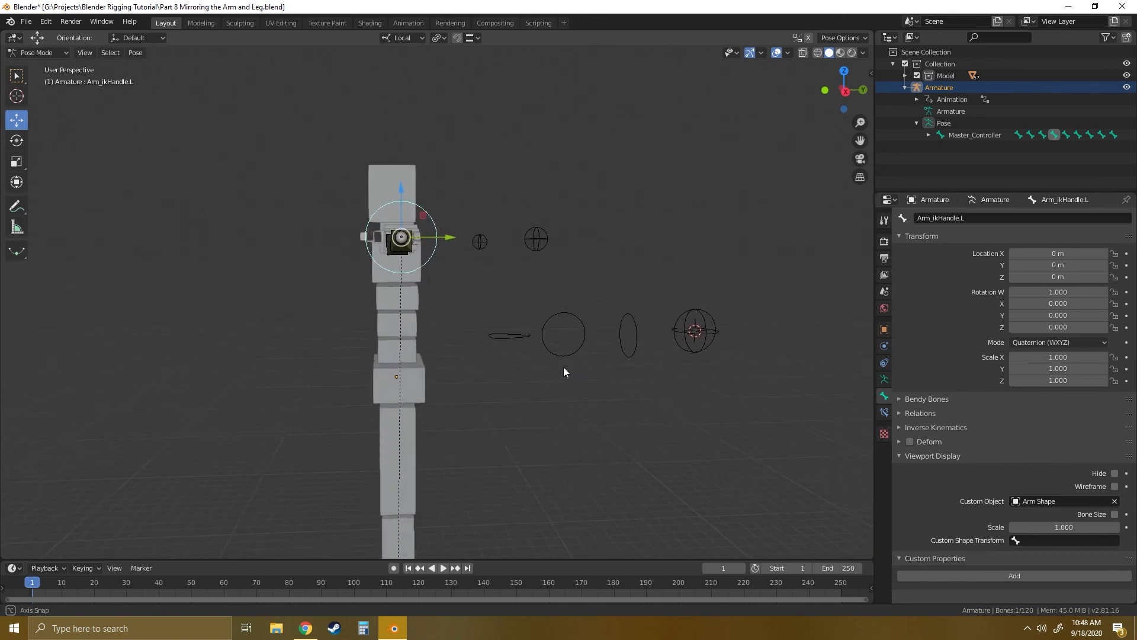
{"action": "left_click", "coordinate": [1015, 529]}
{"action": "left_click", "coordinate": [1014, 530]}
{"action": "left_click", "coordinate": [1014, 529]}
{"action": "left_click", "coordinate": [1014, 530]}
{"action": "left_click", "coordinate": [1015, 529]}
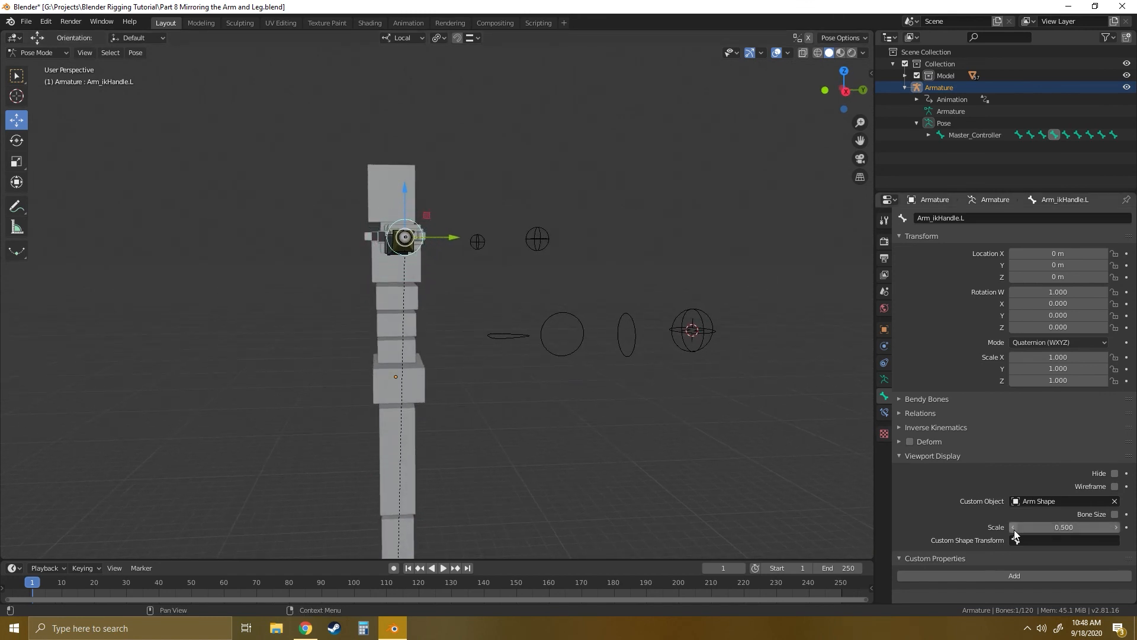
{"action": "middle_click_drag", "start_coordinate": [500, 313], "coordinate": [822, 389]}
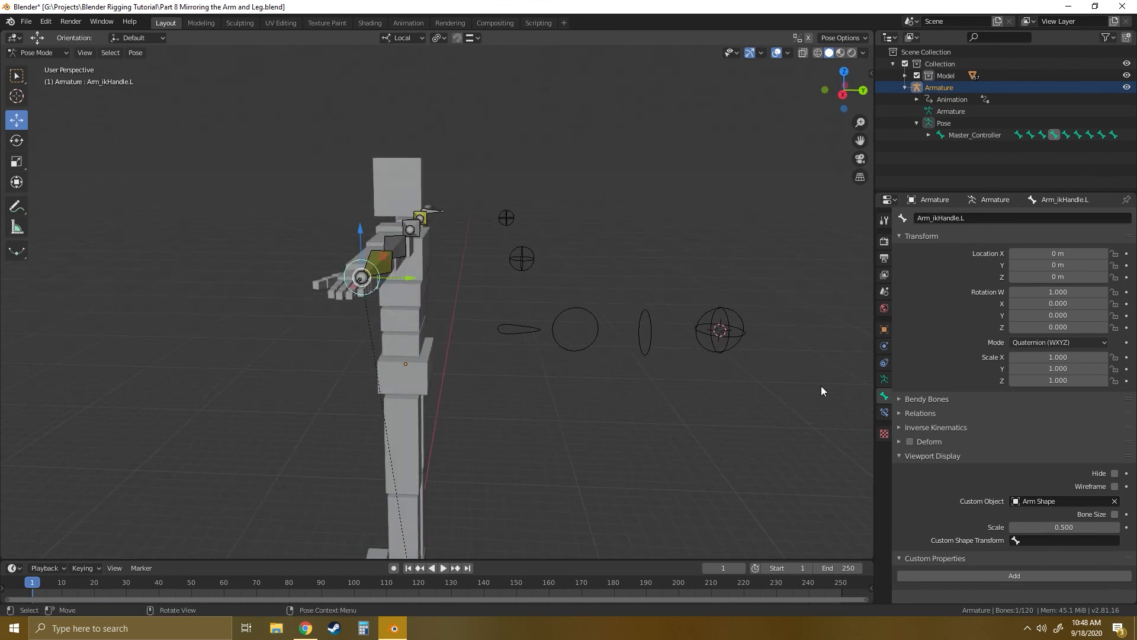
{"action": "left_click", "coordinate": [1118, 527]}
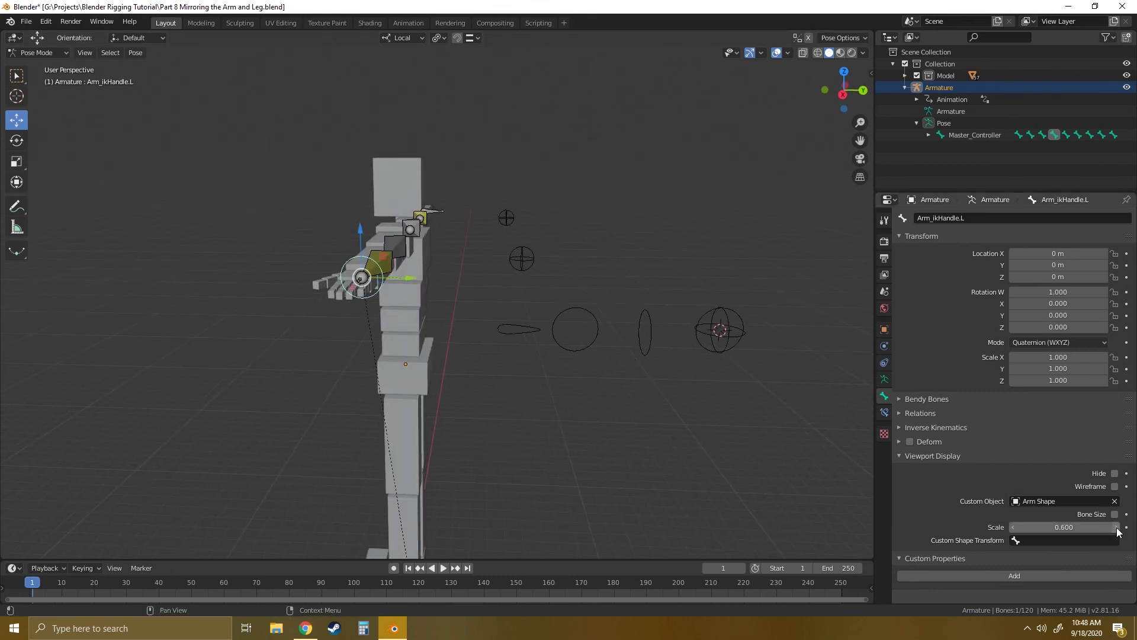
{"action": "middle_click_drag", "start_coordinate": [340, 366], "coordinate": [447, 321]}
{"action": "left_click", "coordinate": [1117, 527]}
Assign Arm Shape as the custom object of the Arm_ikHandle.R bone.
{"action": "left_click", "coordinate": [314, 283]}
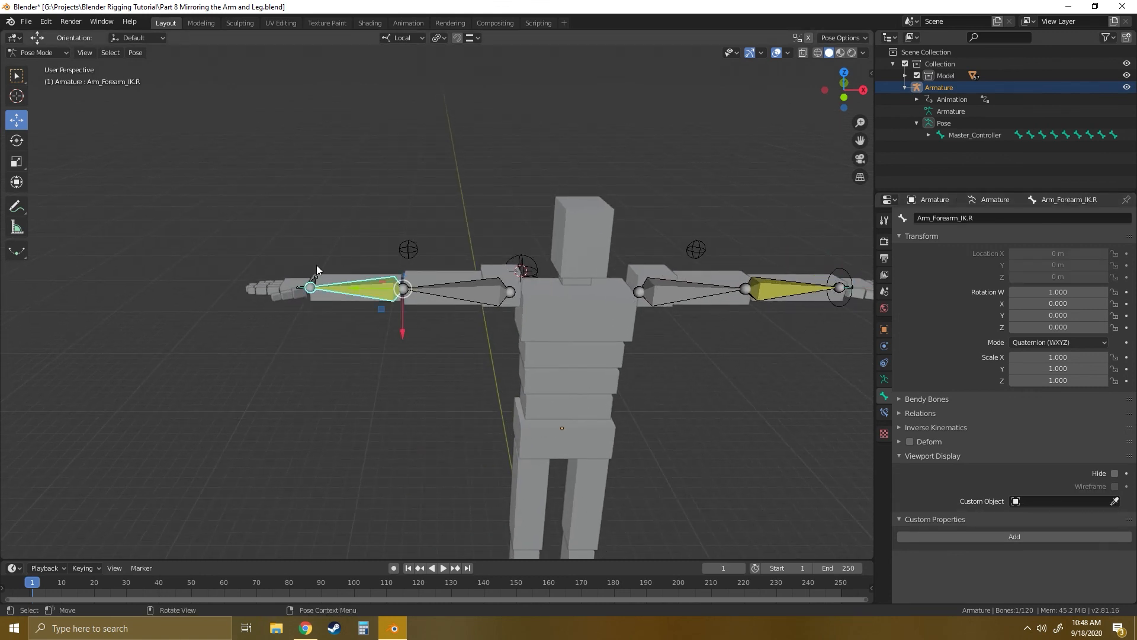
{"action": "middle_click_drag", "start_coordinate": [334, 221], "coordinate": [316, 293]}
{"action": "left_click", "coordinate": [315, 293]}
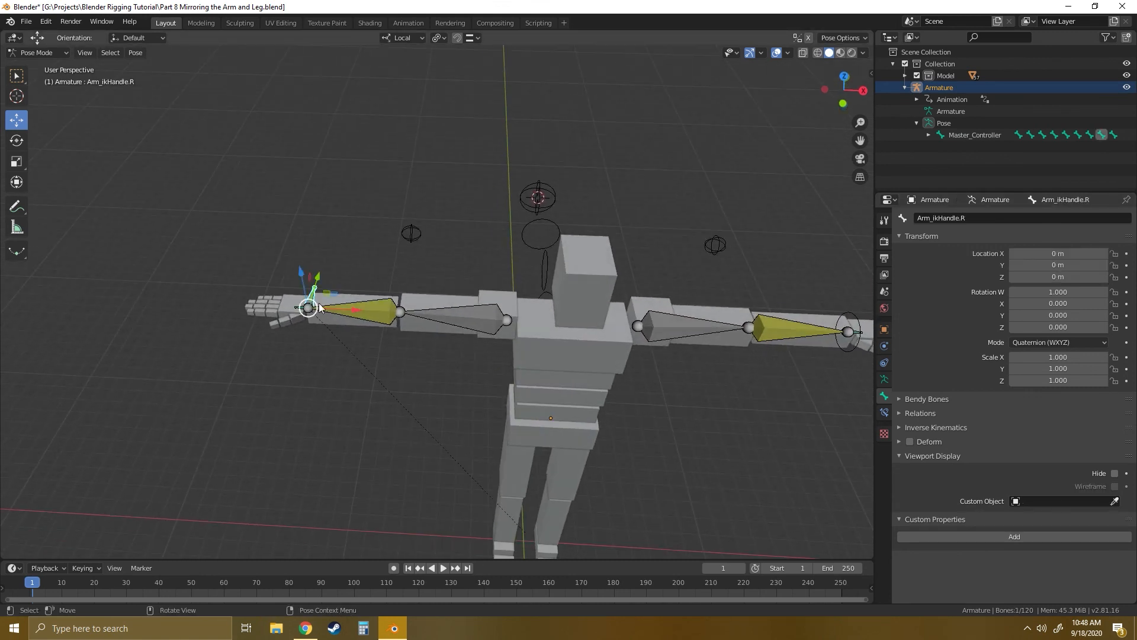
{"action": "left_click", "coordinate": [1064, 501]}
{"action": "type", "text": "ar"}
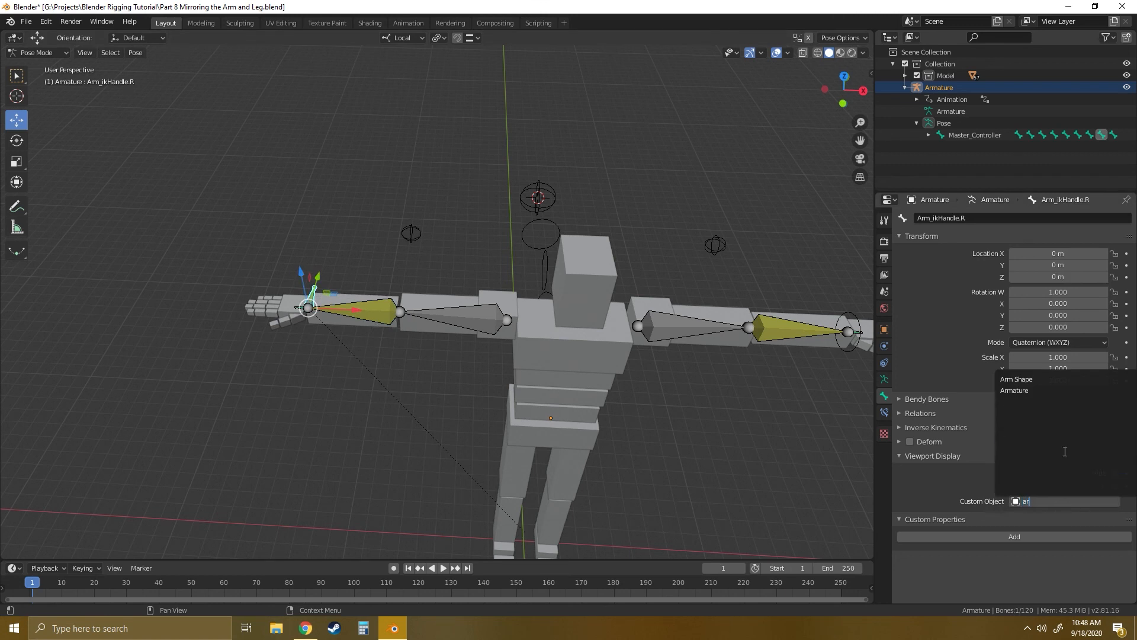
{"action": "left_click", "coordinate": [1075, 378]}
Disable Bone Size for the Arm_ikHandle.R custom shape and set its scale to 0.7.
{"action": "left_click", "coordinate": [1114, 514]}
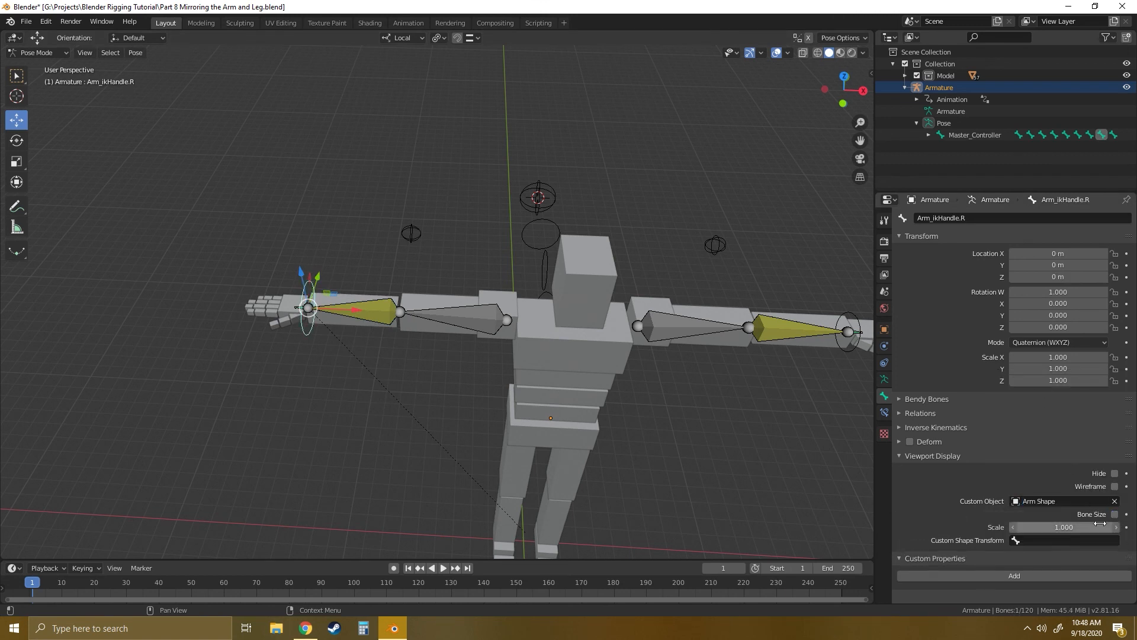
{"action": "left_click", "coordinate": [1061, 527]}
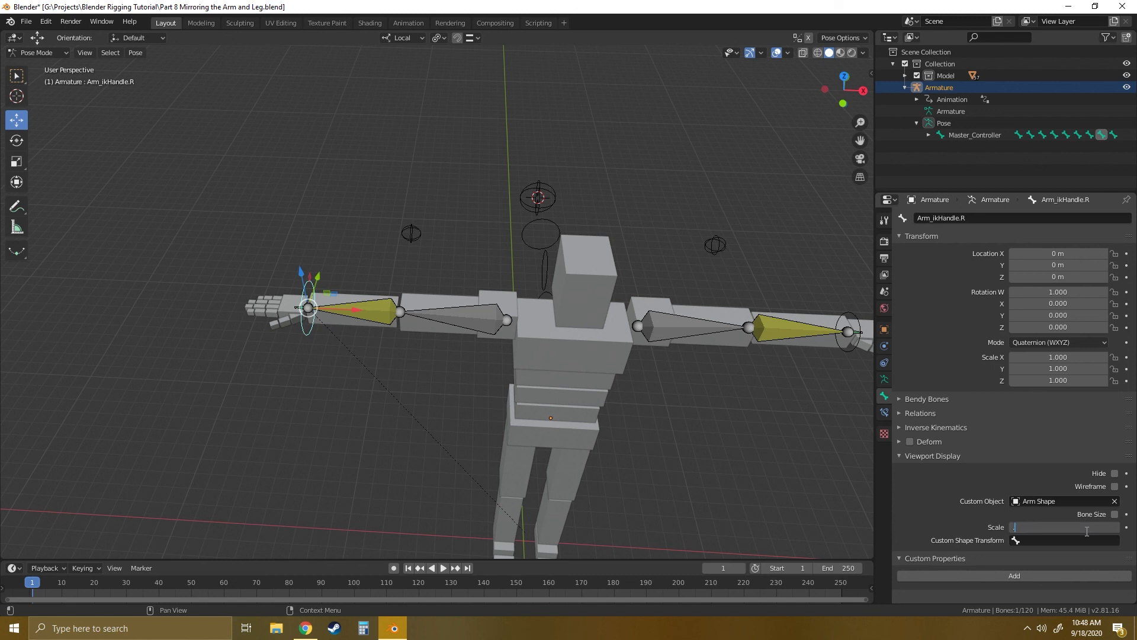
{"action": "type", "text": ".7"}
{"action": "key", "text": "Return"}
{"action": "left_click", "coordinate": [677, 421]}
Switch the armature's visible bones back to the first bone layer, which holds the leg and body bones.
{"action": "middle_click_drag", "start_coordinate": [677, 421], "coordinate": [601, 390]}
{"action": "scroll", "coordinate": [675, 375], "scroll_direction": "down", "scroll_amount": 6}
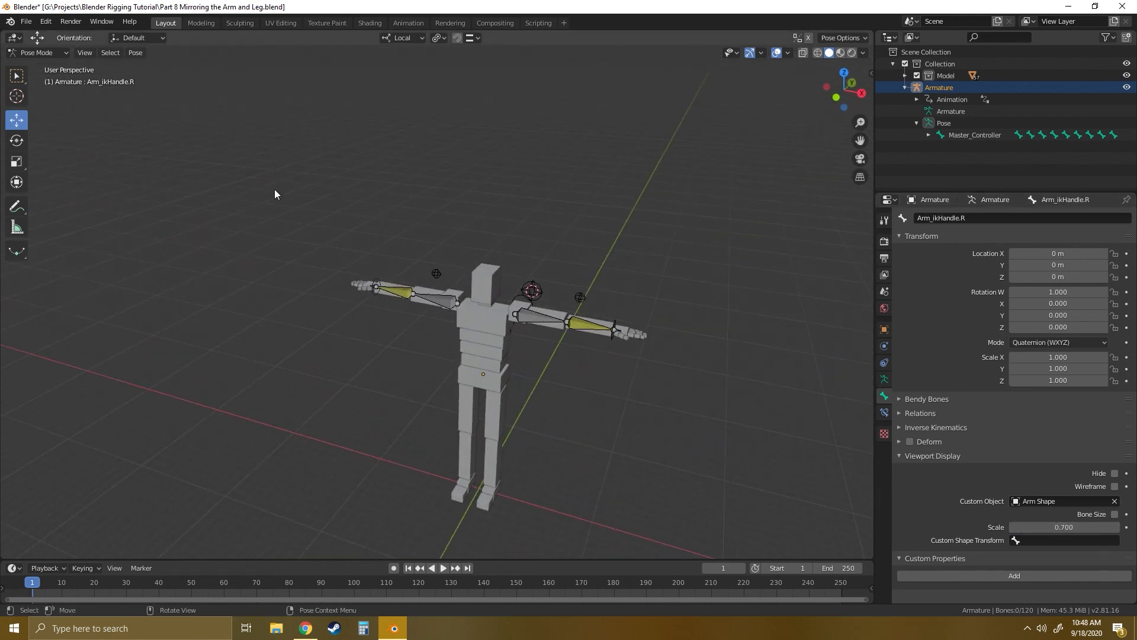
{"action": "left_click", "coordinate": [885, 380]}
{"action": "left_click", "coordinate": [903, 281]}
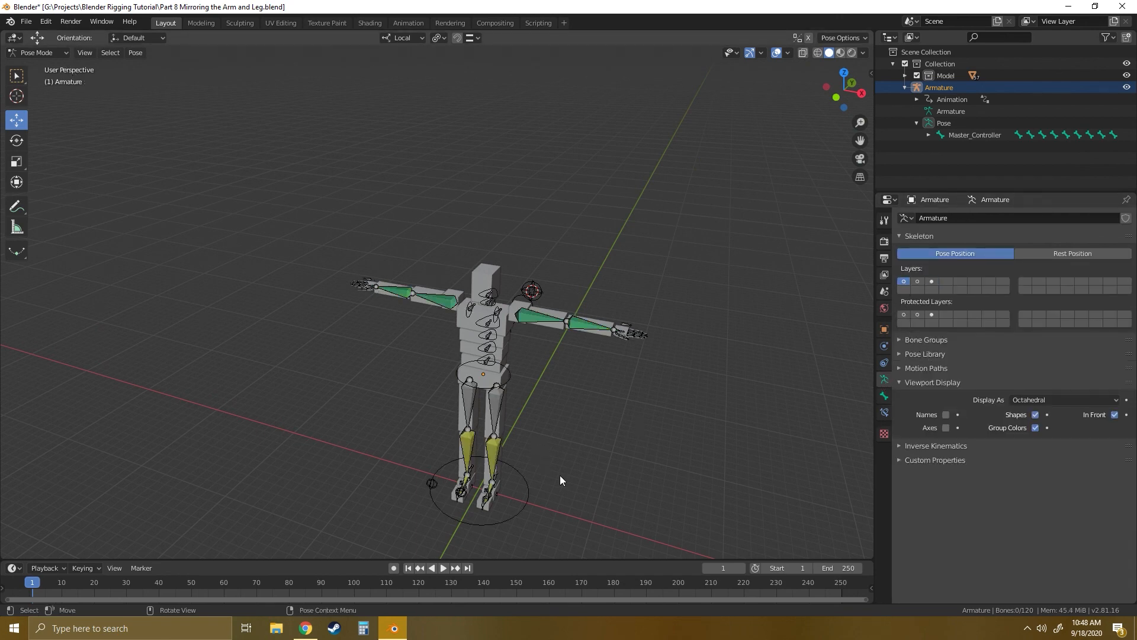
{"action": "middle_click_drag", "start_coordinate": [560, 476], "coordinate": [523, 398]}
{"action": "scroll", "coordinate": [689, 438], "scroll_direction": "up", "scroll_amount": 5}
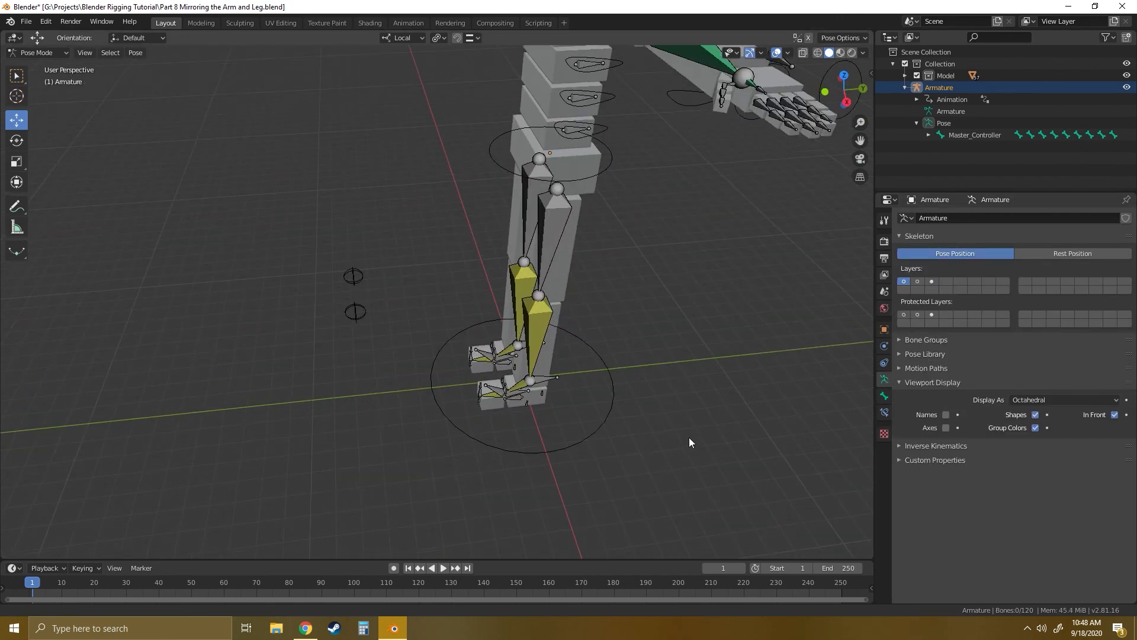
Switch from Pose Mode to Object Mode and add a mesh circle at the 3D cursor.
{"action": "middle_click_drag", "start_coordinate": [689, 442], "coordinate": [287, 210]}
{"action": "left_click", "coordinate": [53, 52]}
{"action": "left_click", "coordinate": [39, 61]}
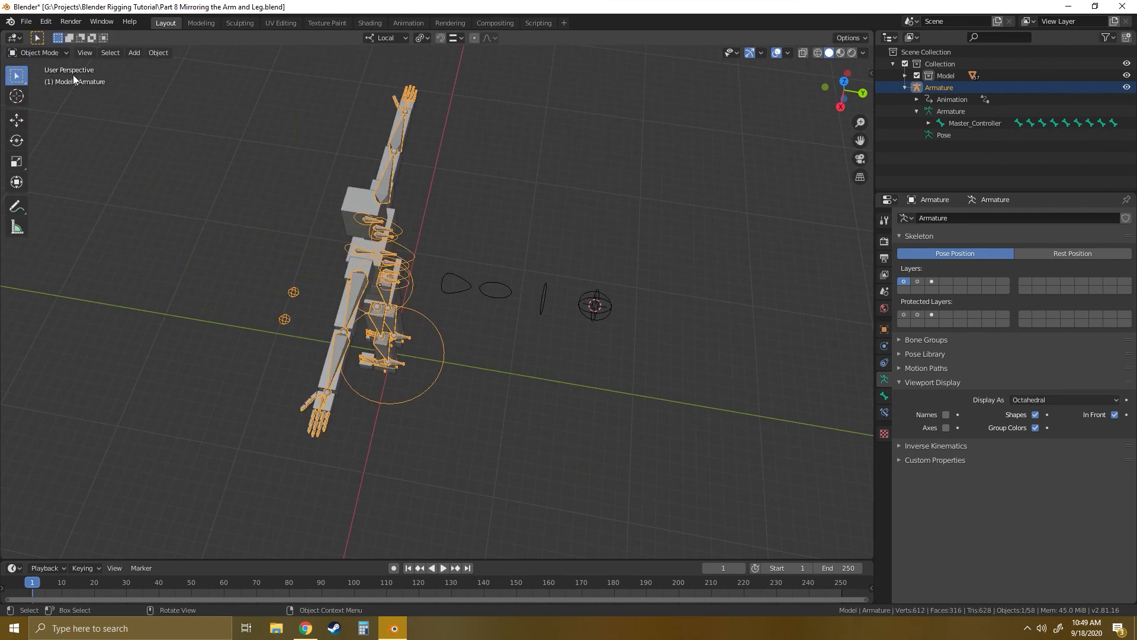
{"action": "left_click", "coordinate": [135, 53]}
{"action": "mouse_move", "coordinate": [201, 77]}
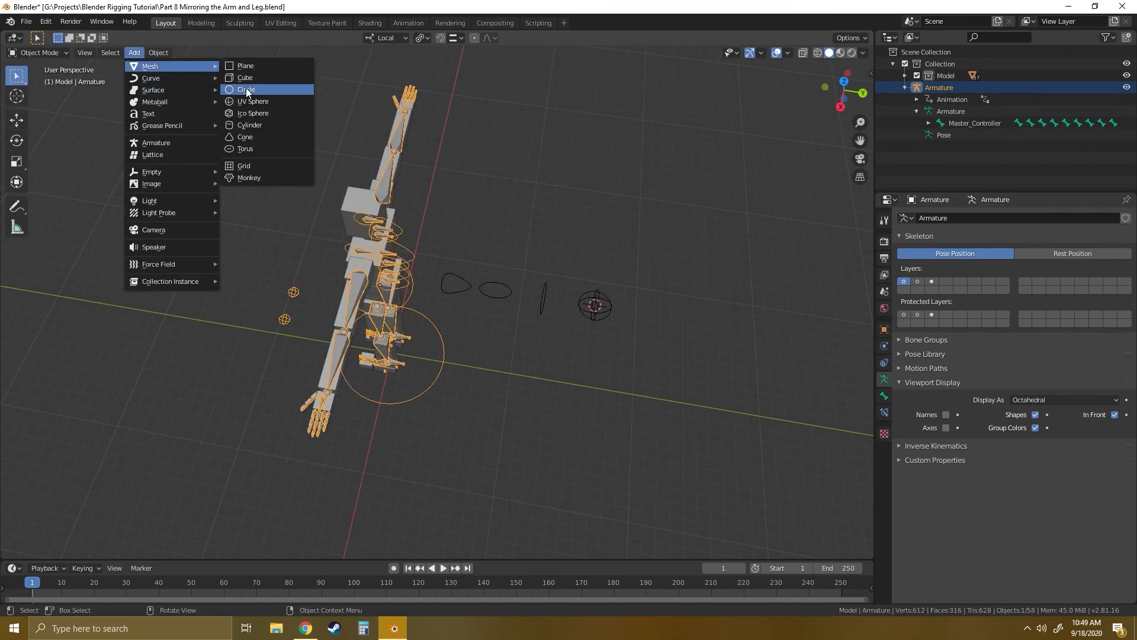
{"action": "left_click", "coordinate": [246, 87]}
Move the new circle along the Y axis, away from the character, to sit beyond the pole shape.
{"action": "middle_click_drag", "start_coordinate": [499, 289], "coordinate": [605, 318]}
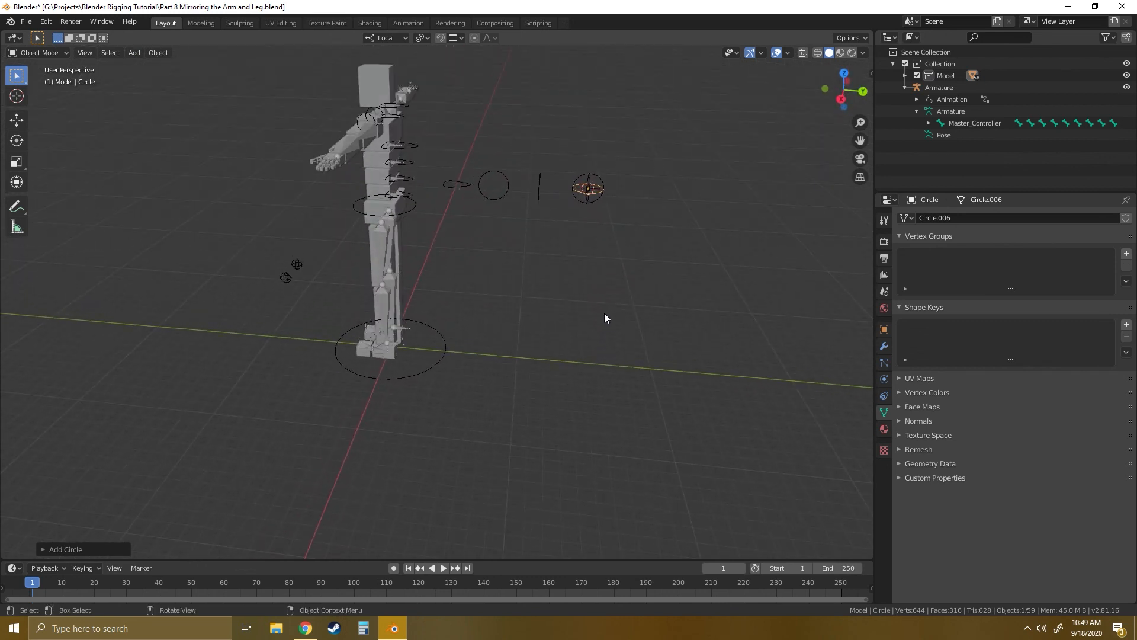
{"action": "key", "text": "shift+space"}
{"action": "left_click", "coordinate": [592, 230]}
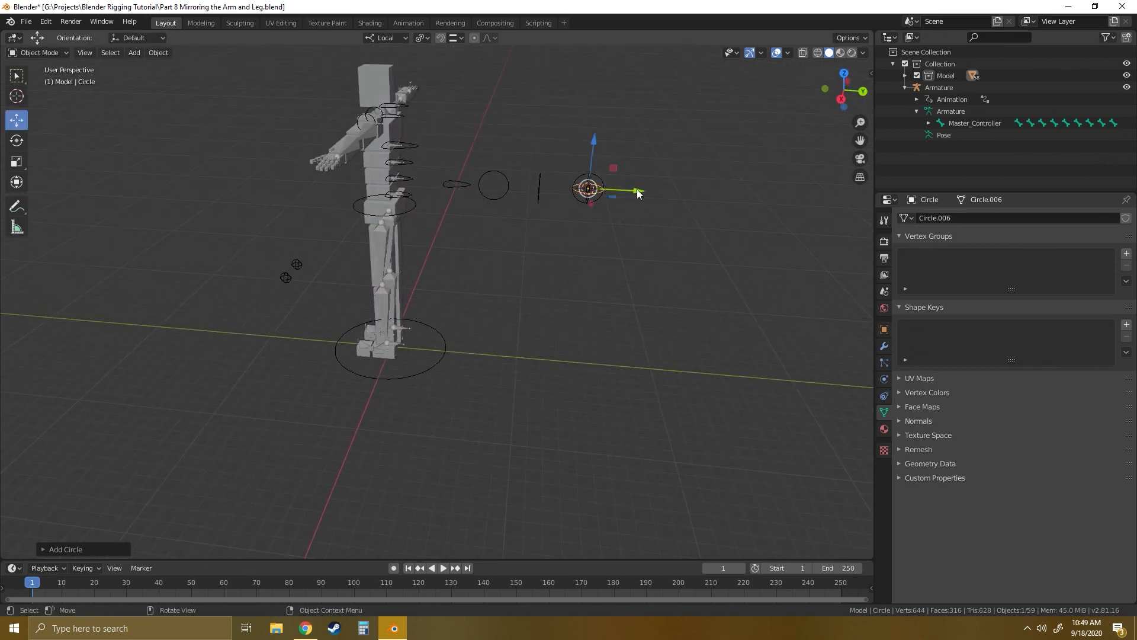
{"action": "left_click_drag", "start_coordinate": [638, 192], "coordinate": [701, 193]}
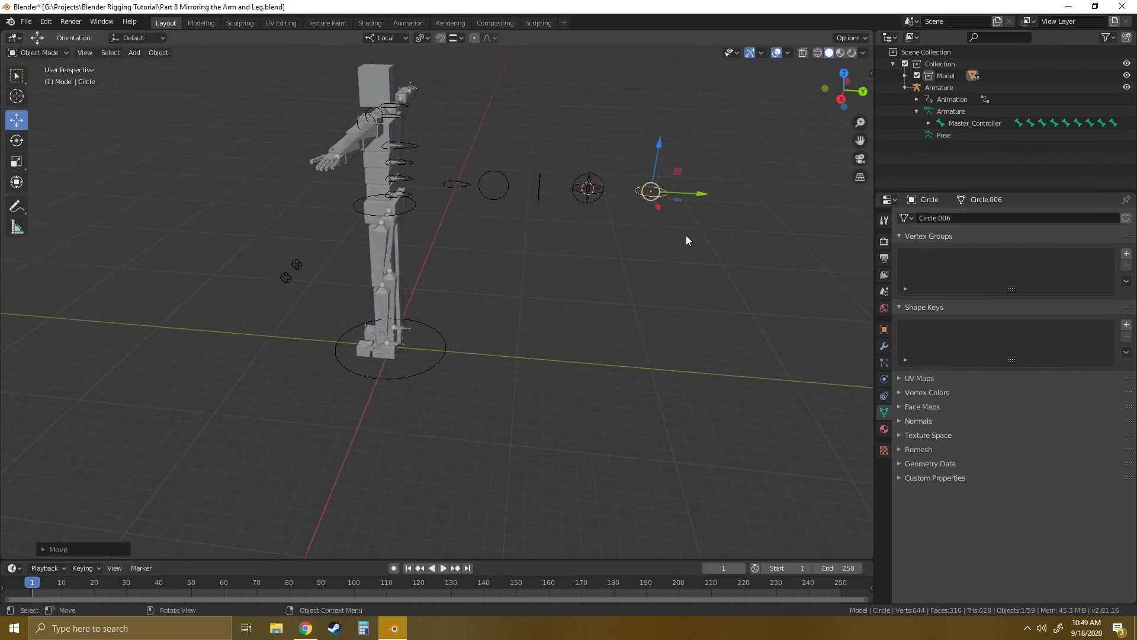
Frame the new circle and show it in the top orthographic view.
{"action": "key", "text": "KP_Decimal"}
{"action": "middle_click_drag", "start_coordinate": [653, 250], "coordinate": [626, 320]}
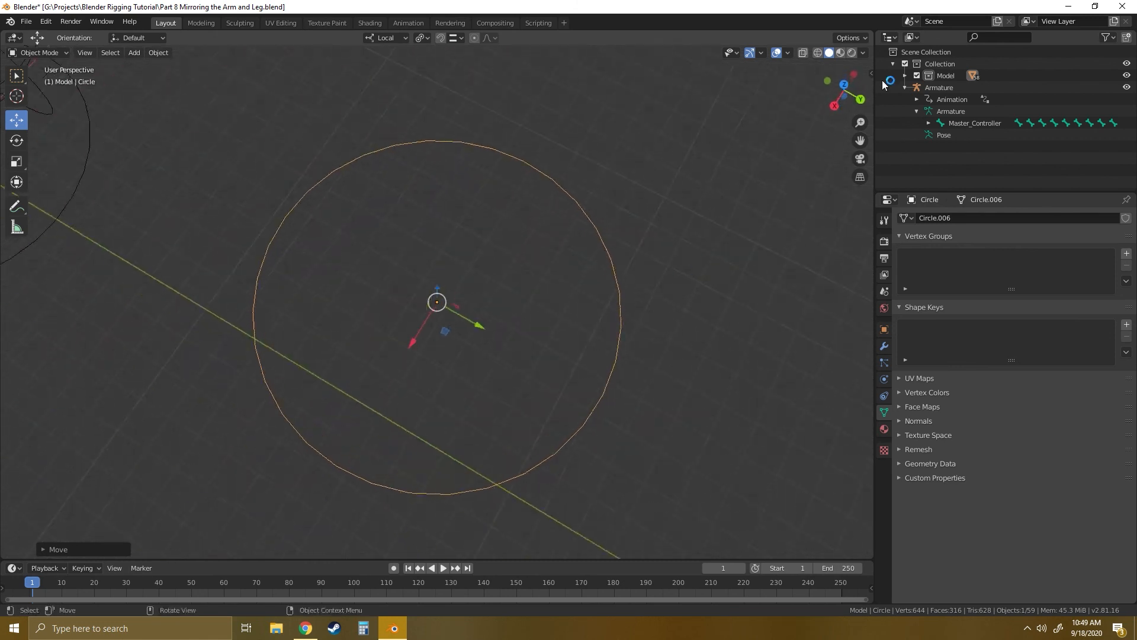
{"action": "left_click", "coordinate": [844, 85]}
{"action": "scroll", "coordinate": [642, 226], "scroll_direction": "down", "scroll_amount": 6}
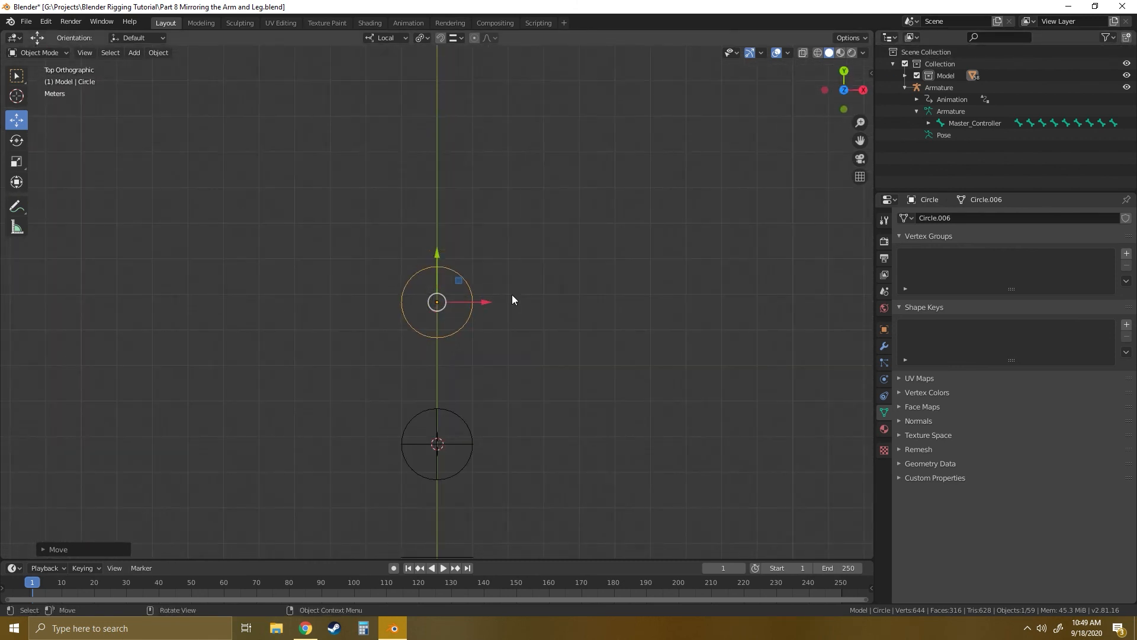
{"action": "scroll", "coordinate": [456, 322], "scroll_direction": "up", "scroll_amount": 4}
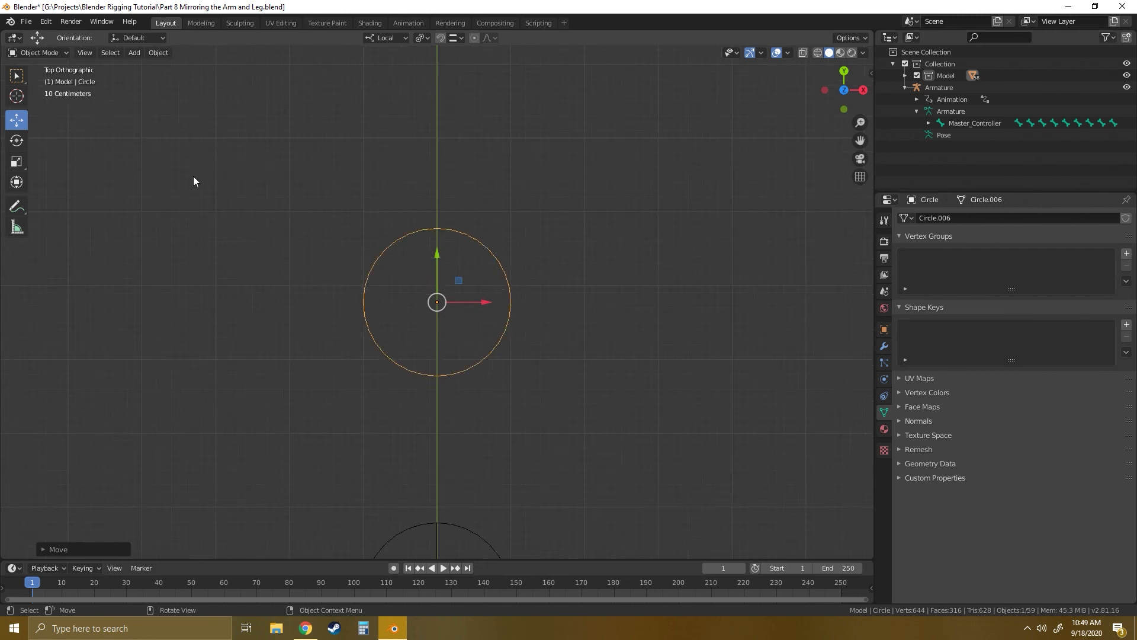
In Edit Mode, pull the new circle's outermost negative-X vertex inward along X with proportional editing to flatten that side.
{"action": "key", "text": "Tab"}
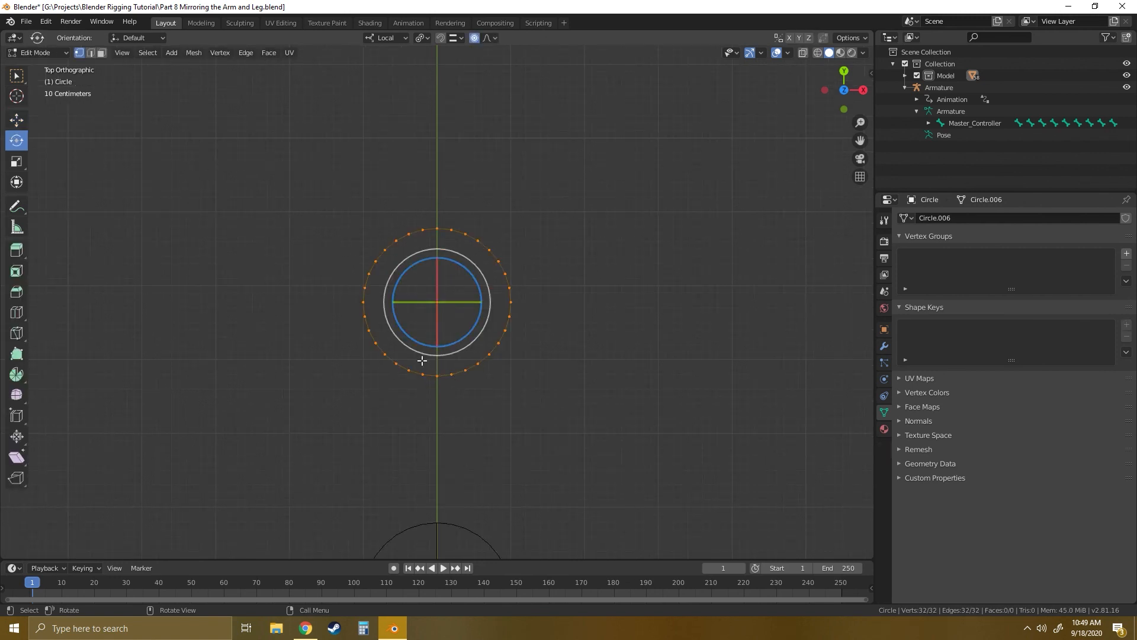
{"action": "left_click", "coordinate": [364, 302]}
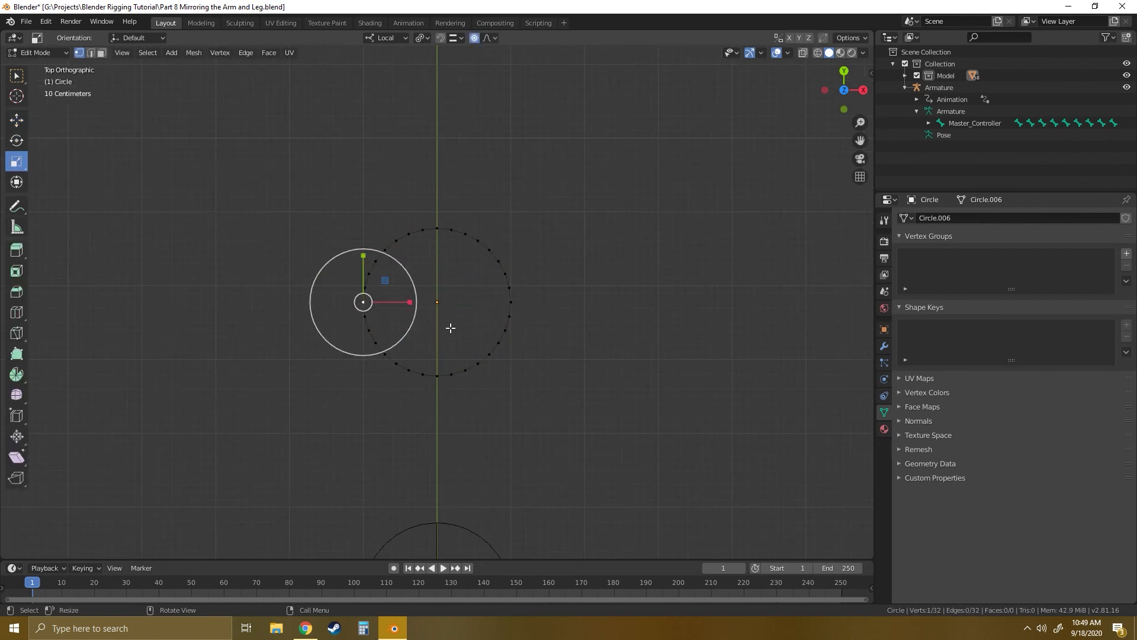
{"action": "key", "text": "shift+space"}
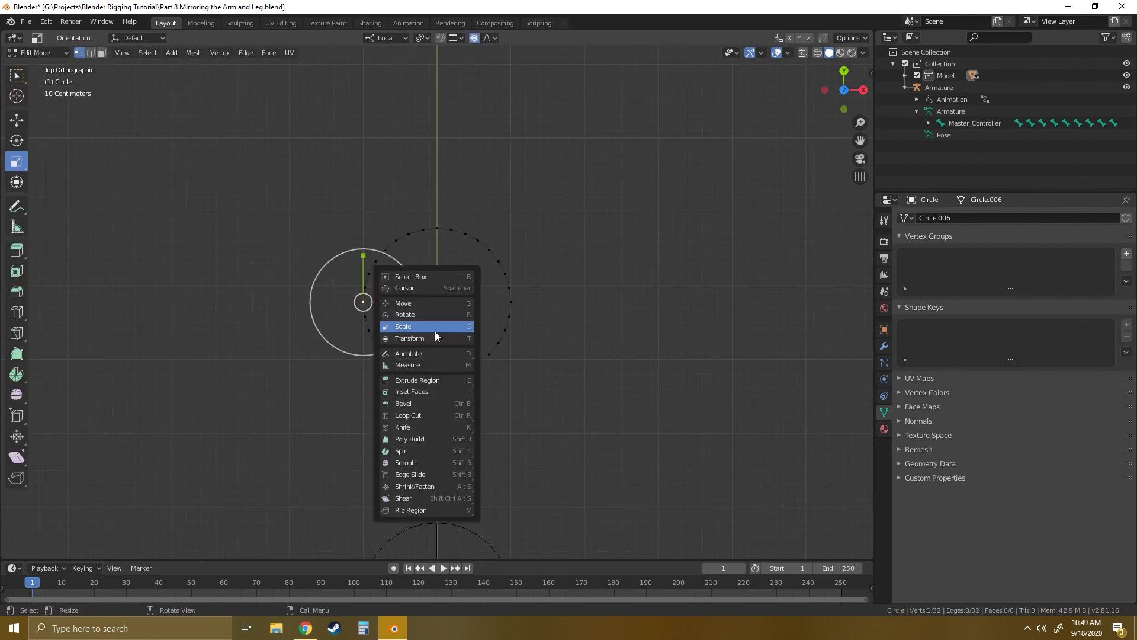
{"action": "left_click", "coordinate": [405, 303]}
{"action": "left_click_drag", "start_coordinate": [412, 303], "coordinate": [448, 305]}
{"action": "scroll", "coordinate": [432, 302], "scroll_direction": "up", "scroll_amount": 6}
{"action": "scroll", "coordinate": [437, 308], "scroll_direction": "up", "scroll_amount": 2}
{"action": "scroll", "coordinate": [443, 307], "scroll_direction": "down", "scroll_amount": 1}
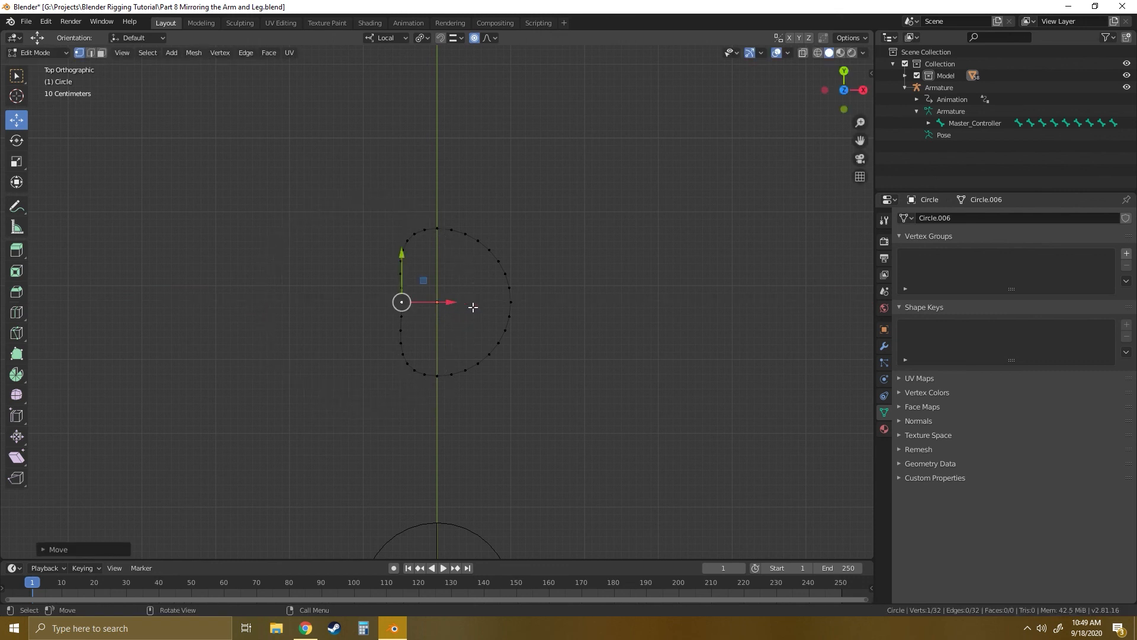
Pull the opposite, positive-X vertex inward along X to form a narrow rounded oval, and return to Object Mode.
{"action": "left_click", "coordinate": [509, 302]}
{"action": "left_click_drag", "start_coordinate": [555, 305], "coordinate": [521, 303]}
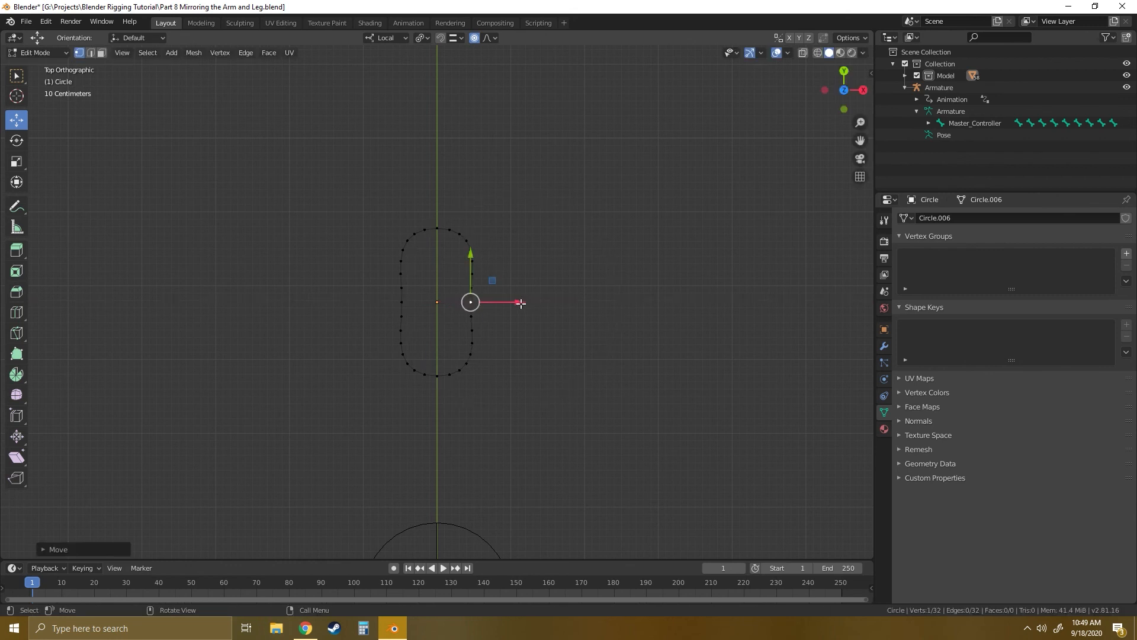
{"action": "middle_click_drag", "start_coordinate": [530, 345], "coordinate": [518, 320]}
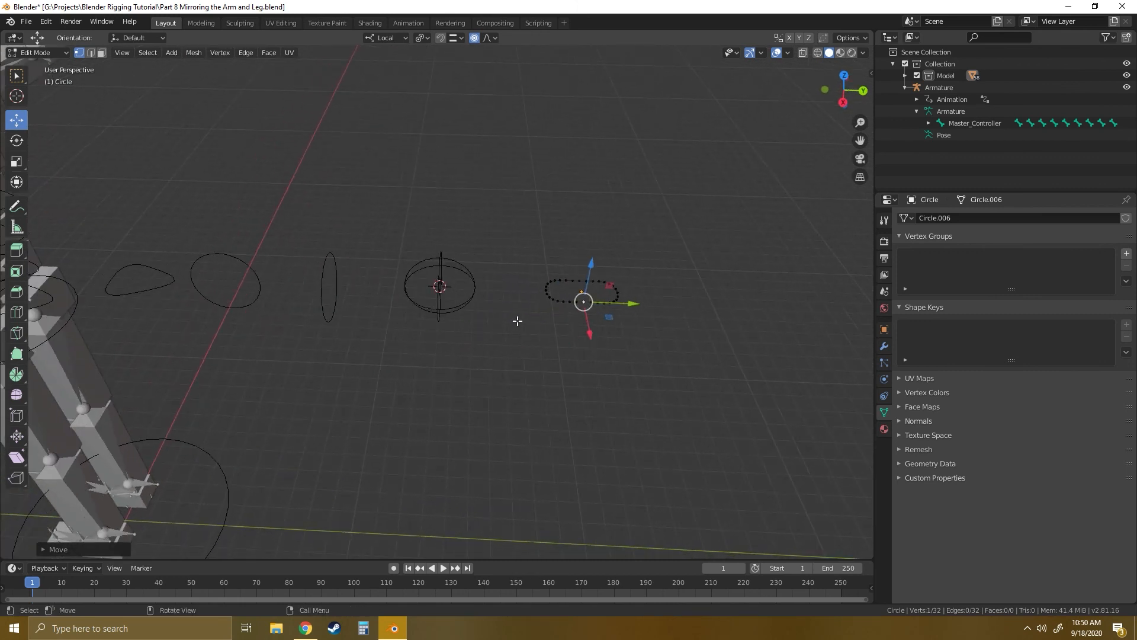
{"action": "key", "text": "shift+space"}
{"action": "left_click", "coordinate": [488, 320]}
{"action": "key", "text": "Tab"}
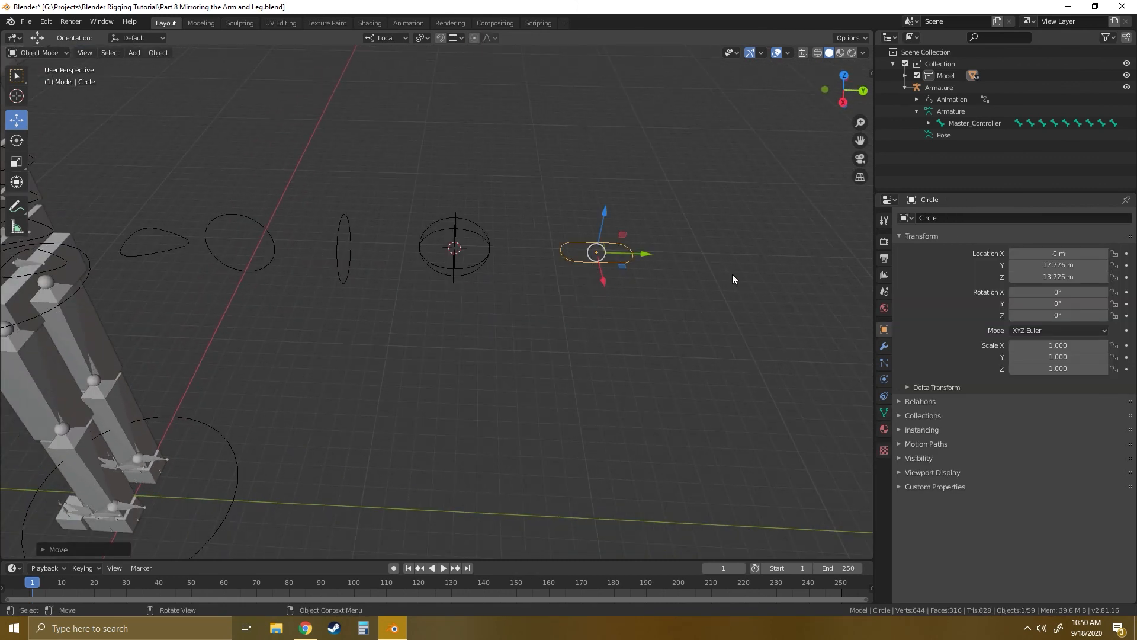
Rename the oval object as Foot Shape.
{"action": "double_click", "coordinate": [959, 216]}
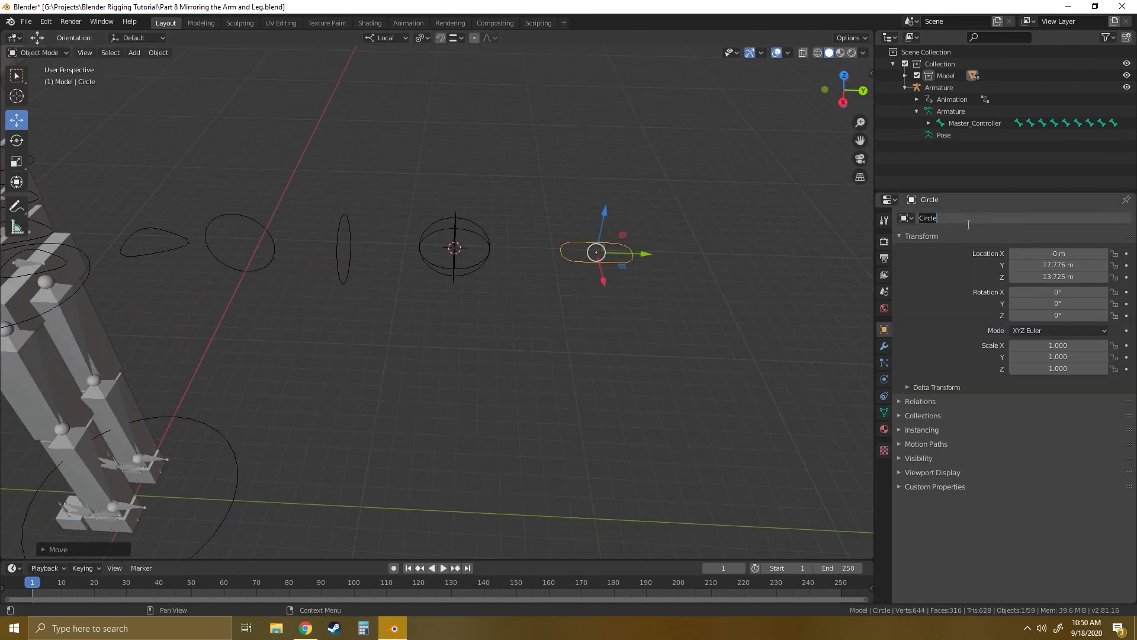
{"action": "type", "text": "Foot Shape"}
{"action": "key", "text": "Return"}
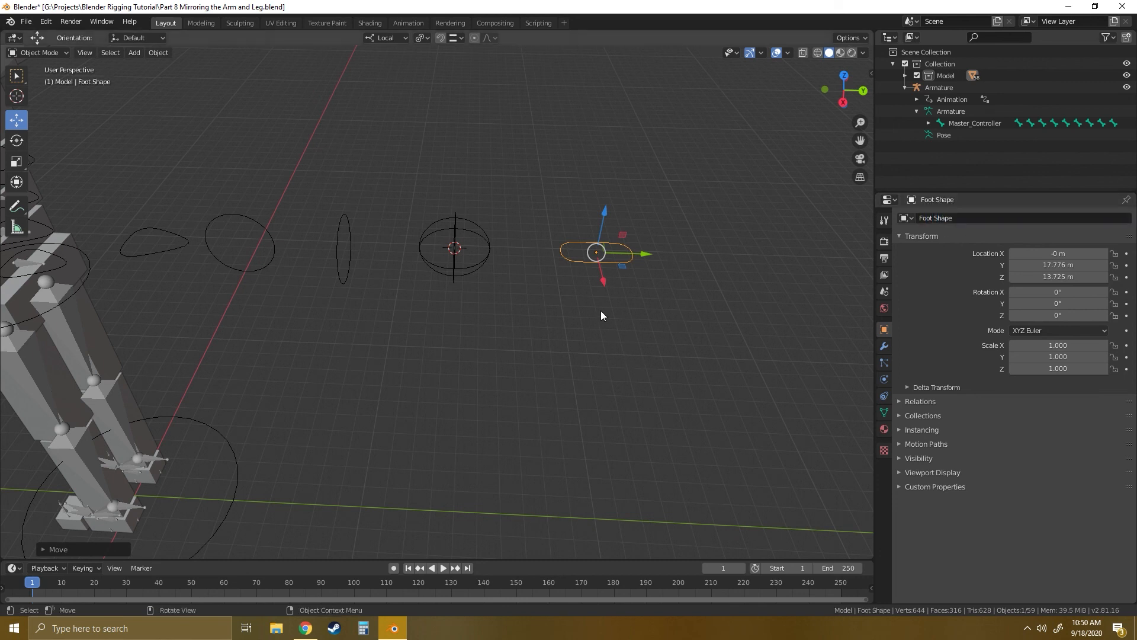
Put the armature in Pose Mode and assign Foot Shape as the custom object of the Foot_Controller.L bone.
{"action": "middle_click_drag", "start_coordinate": [589, 365], "coordinate": [676, 326], "text": "shift"}
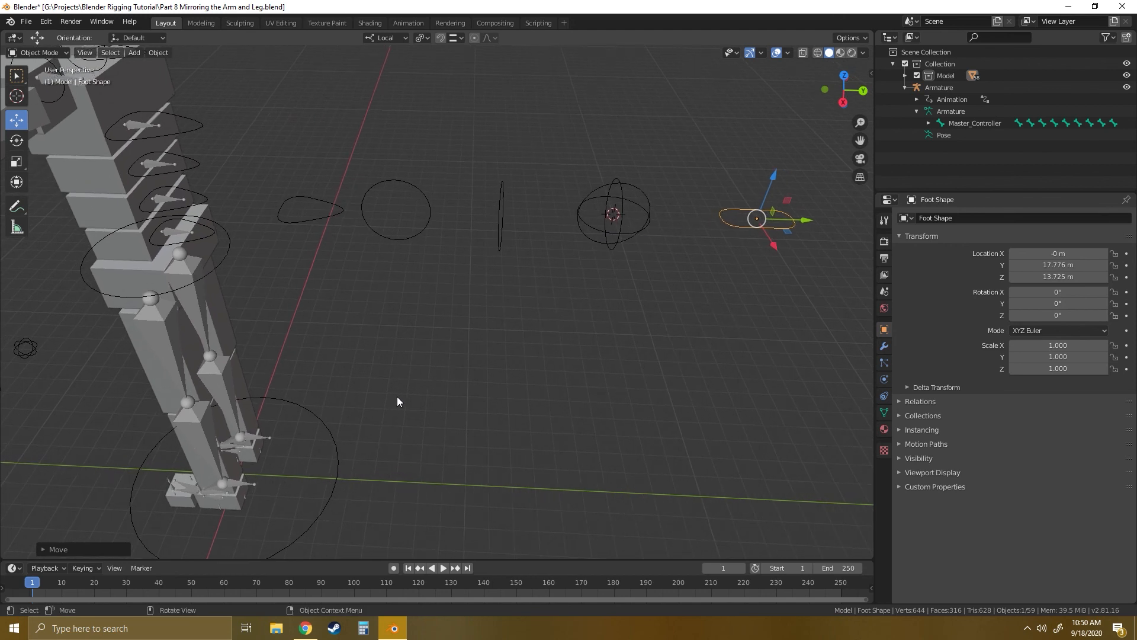
{"action": "left_click", "coordinate": [232, 479]}
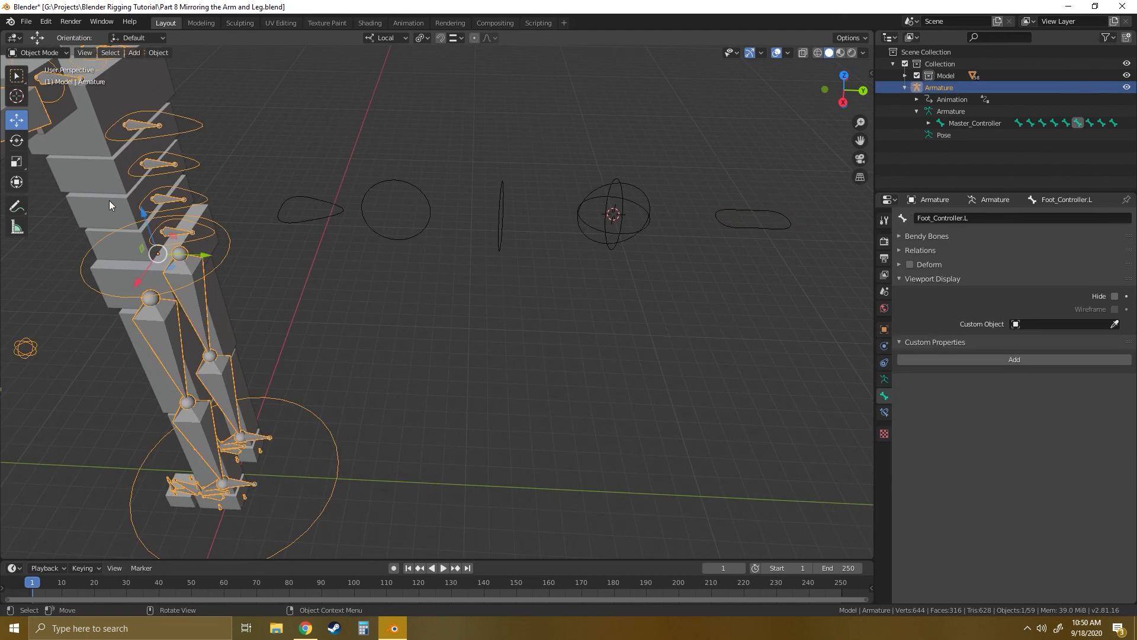
{"action": "left_click", "coordinate": [47, 49]}
{"action": "left_click", "coordinate": [42, 92]}
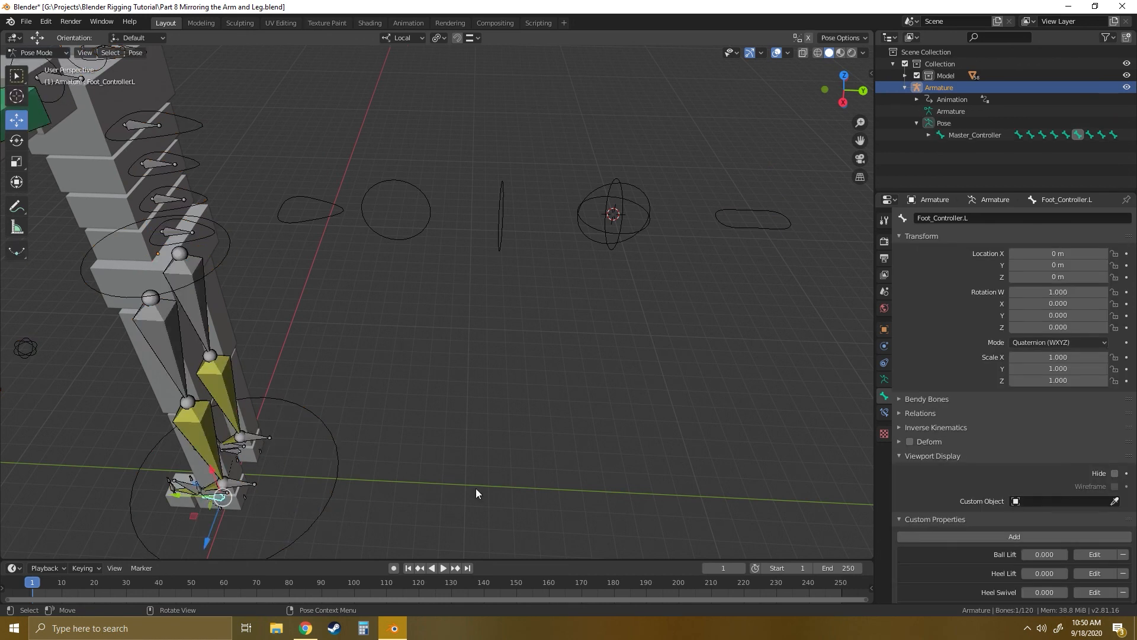
{"action": "left_click", "coordinate": [1062, 502]}
{"action": "type", "text": "foot"}
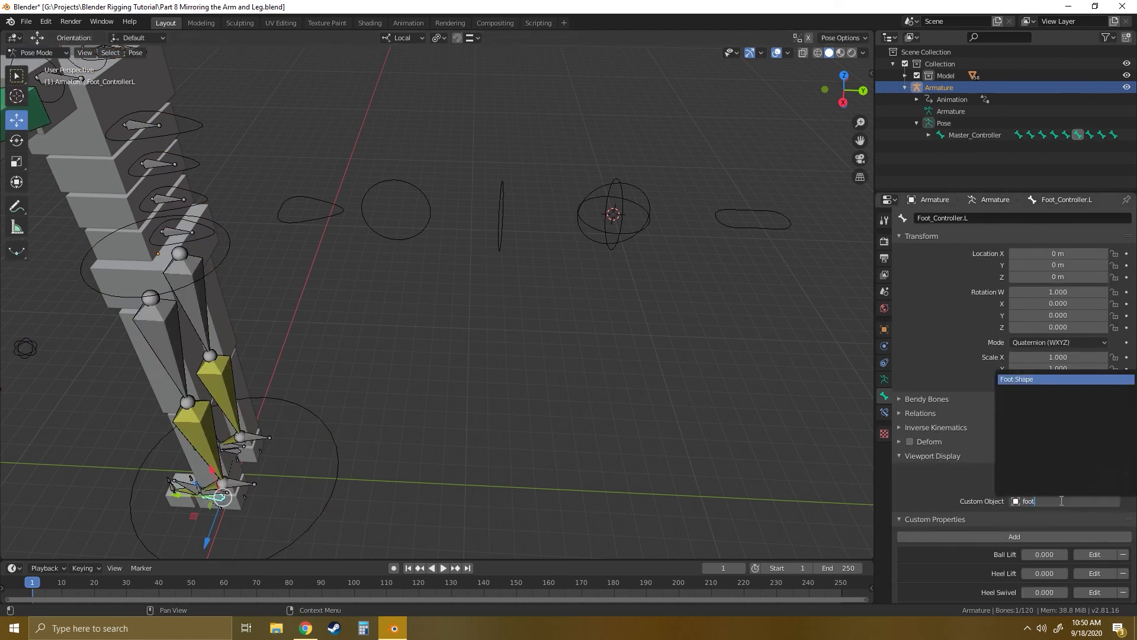
{"action": "key", "text": "Return"}
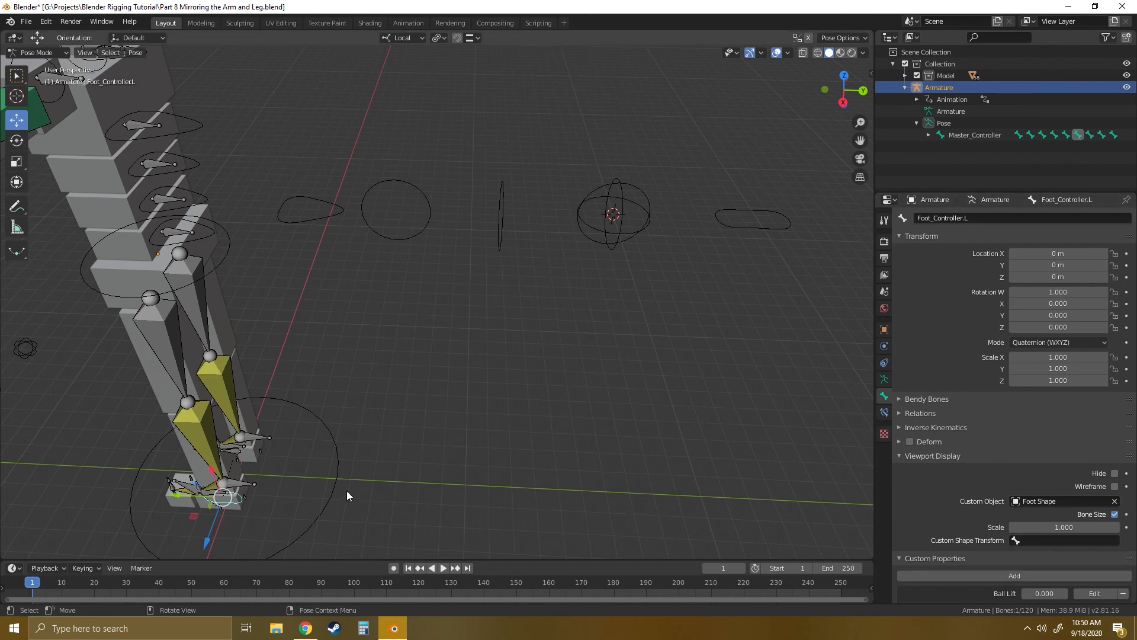
Assign Foot Shape as the custom object of the Foot_Controller.R bone and turn off its Bone Size option.
{"action": "middle_click_drag", "start_coordinate": [346, 491], "coordinate": [508, 516]}
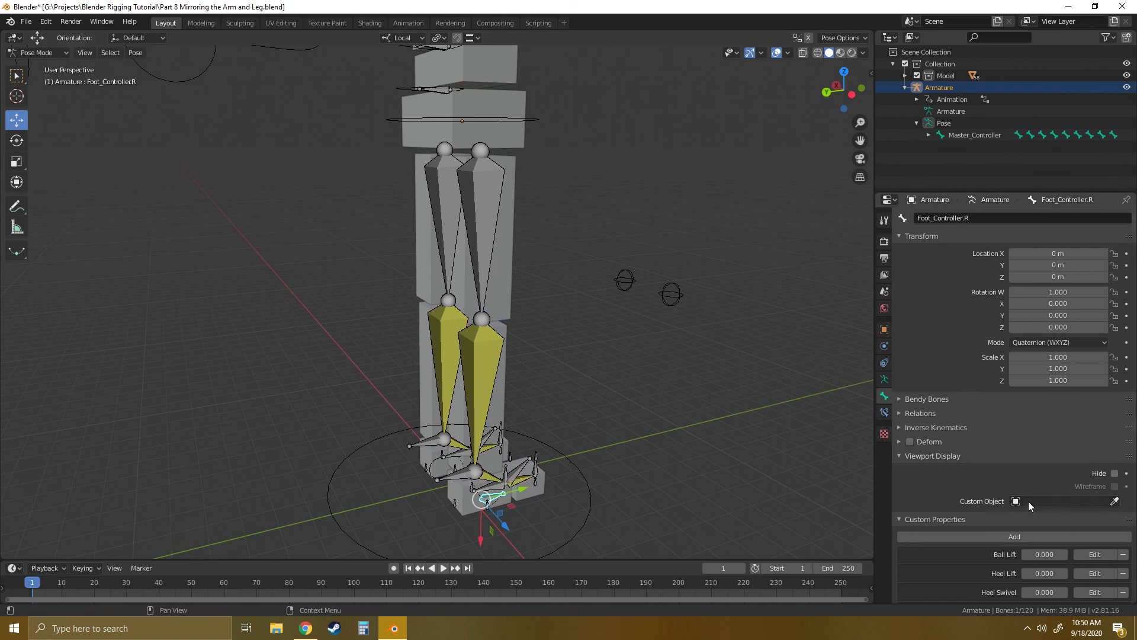
{"action": "left_click", "coordinate": [1055, 500]}
{"action": "type", "text": "foo"}
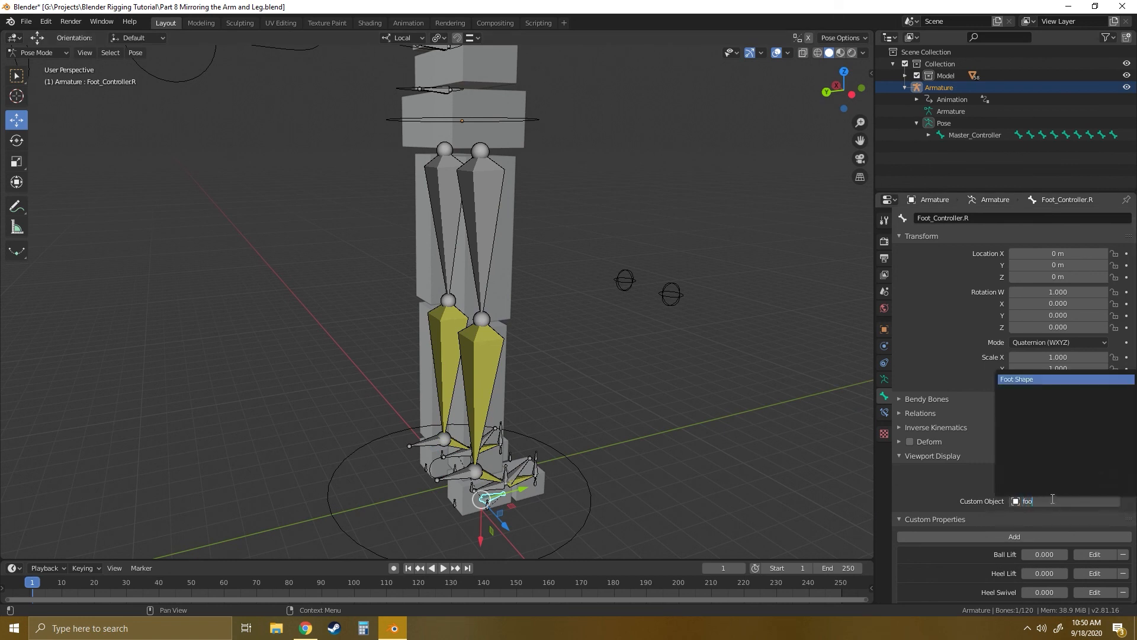
{"action": "type", "text": "t"}
{"action": "left_click", "coordinate": [1027, 379]}
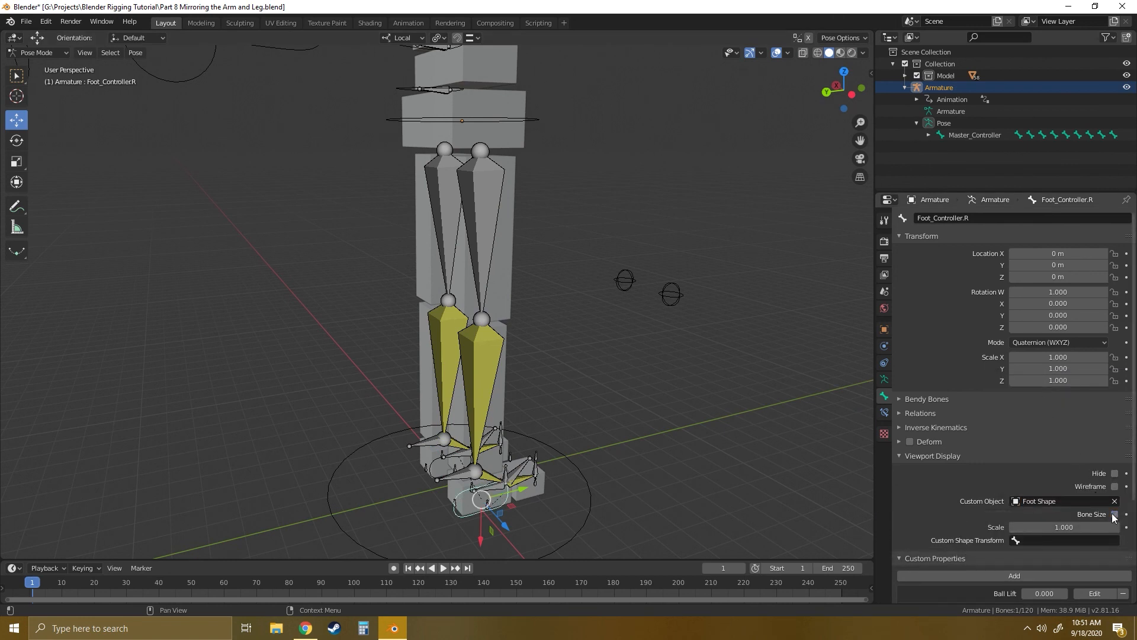
Turn off the Bone Size option for the Foot_Controller.L bone's custom shape.
{"action": "left_click", "coordinate": [417, 466]}
{"action": "left_click", "coordinate": [435, 465]}
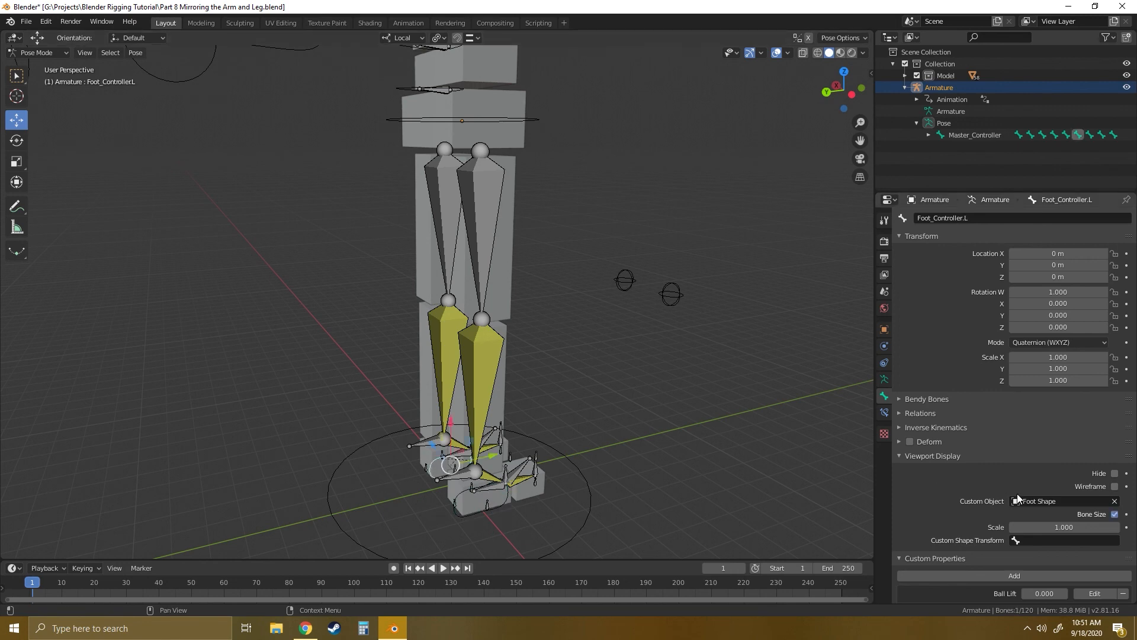
{"action": "left_click", "coordinate": [1115, 514]}
Set the custom shape scale of the Foot_Controller.R bone to 1.600.
{"action": "middle_click_drag", "start_coordinate": [638, 478], "coordinate": [509, 412]}
{"action": "middle_click_drag", "start_coordinate": [485, 449], "coordinate": [480, 436]}
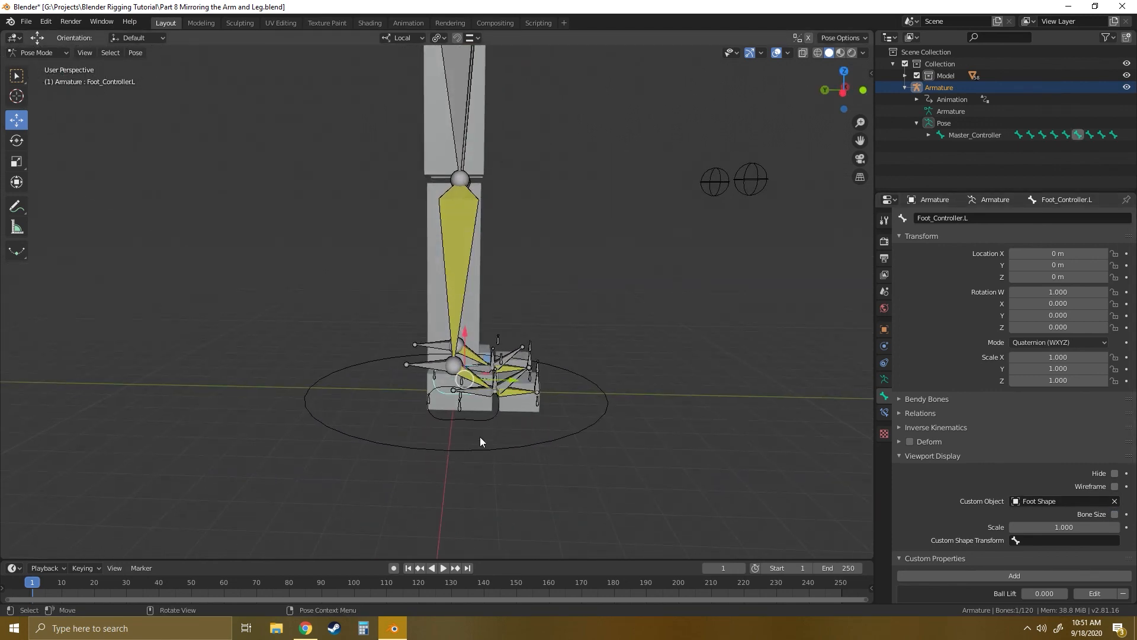
{"action": "left_click", "coordinate": [472, 421]}
{"action": "mouse_move", "coordinate": [1045, 526]}
{"action": "left_mouse_down"}
{"action": "mouse_move", "coordinate": [1090, 526]}
{"action": "mouse_move", "coordinate": [1048, 526]}
{"action": "mouse_move", "coordinate": [1063, 526]}
{"action": "left_mouse_up"}
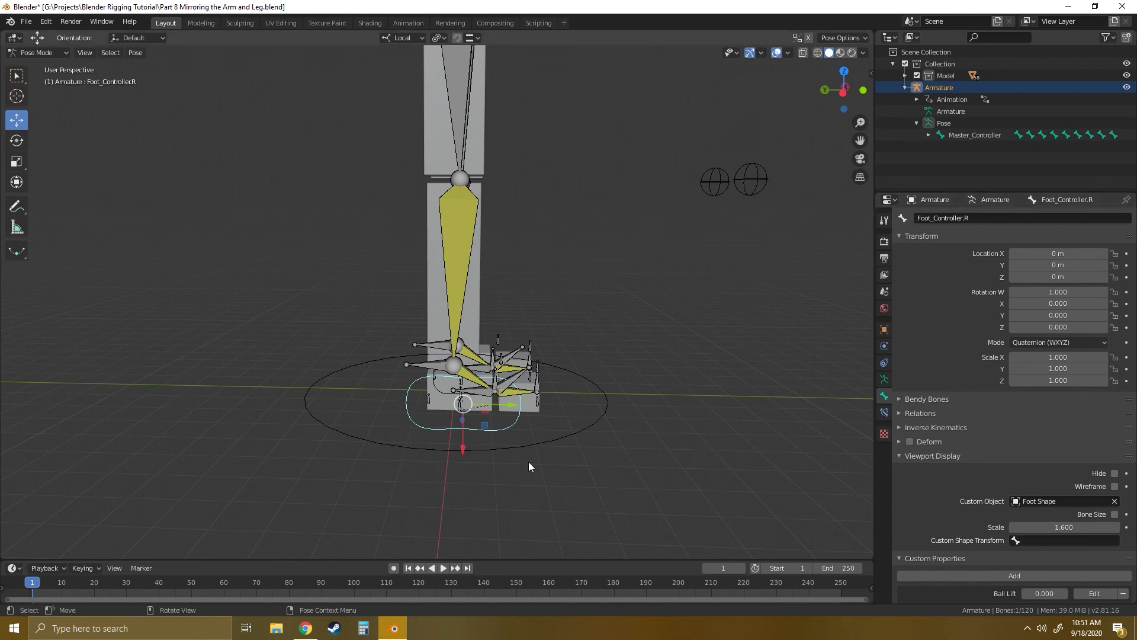
Set the custom shape scale of the Foot_Controller.L bone to 1.6 to match the other foot.
{"action": "mouse_move", "coordinate": [406, 425]}
{"action": "middle_mouse_down"}
{"action": "mouse_move", "coordinate": [558, 436]}
{"action": "mouse_move", "coordinate": [388, 429]}
{"action": "middle_mouse_up"}
{"action": "left_click", "coordinate": [388, 427]}
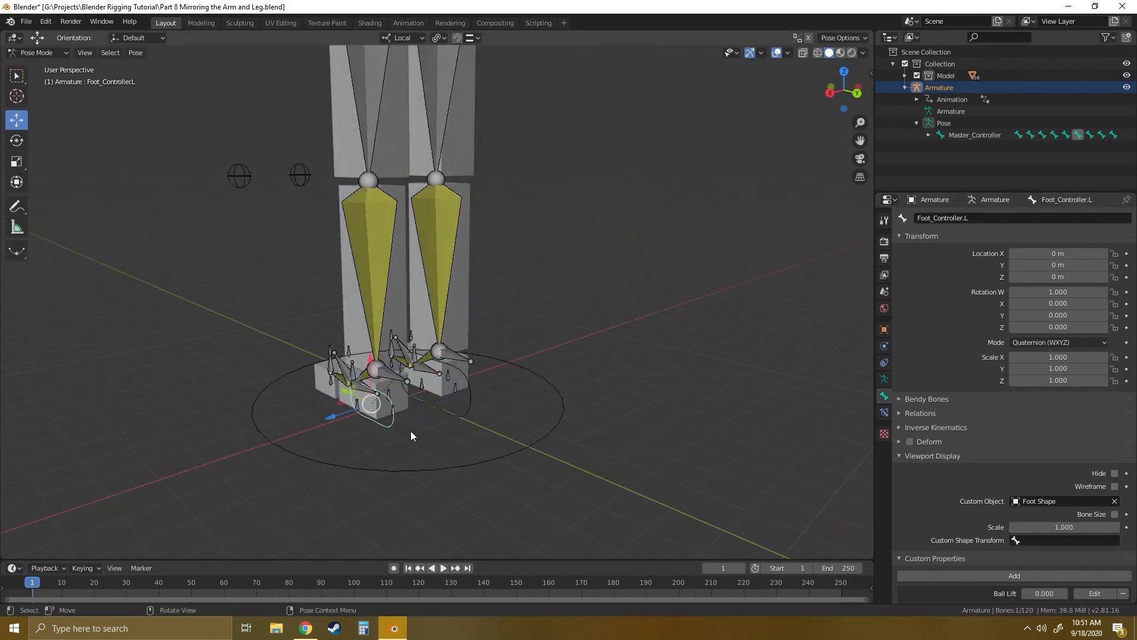
{"action": "left_click", "coordinate": [1081, 526]}
{"action": "type", "text": "1."}
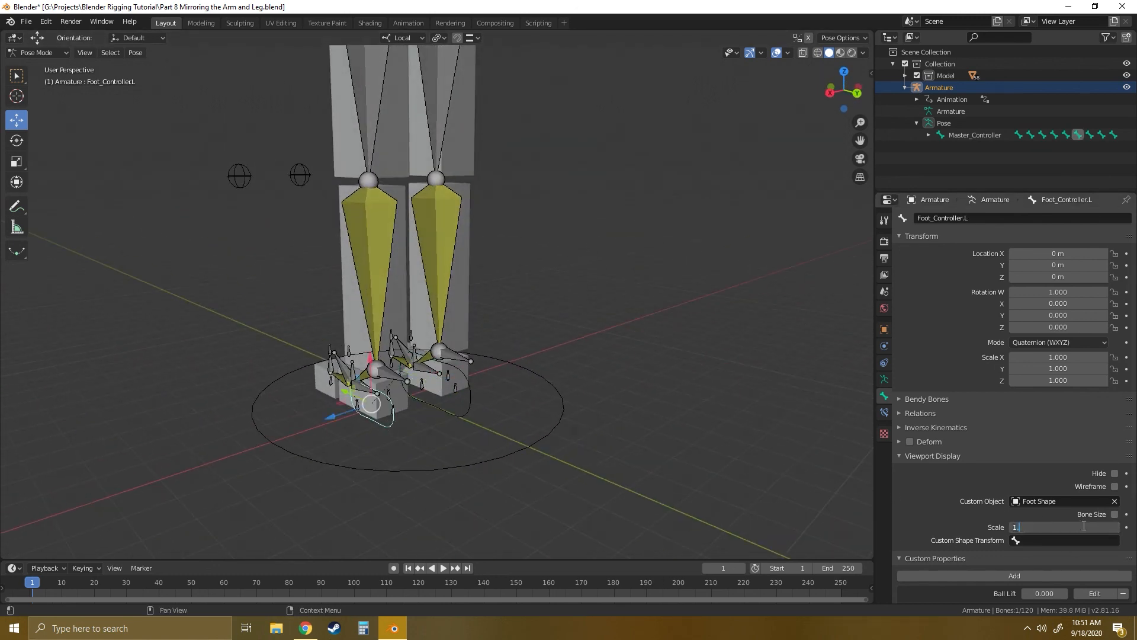
{"action": "type", "text": "6"}
{"action": "key", "text": "Return"}
Leave Pose Mode, open the Foot Shape object in Edit Mode and select all of its vertices.
{"action": "middle_click_drag", "start_coordinate": [595, 459], "coordinate": [653, 428]}
{"action": "scroll", "coordinate": [629, 325], "scroll_direction": "down", "scroll_amount": 5}
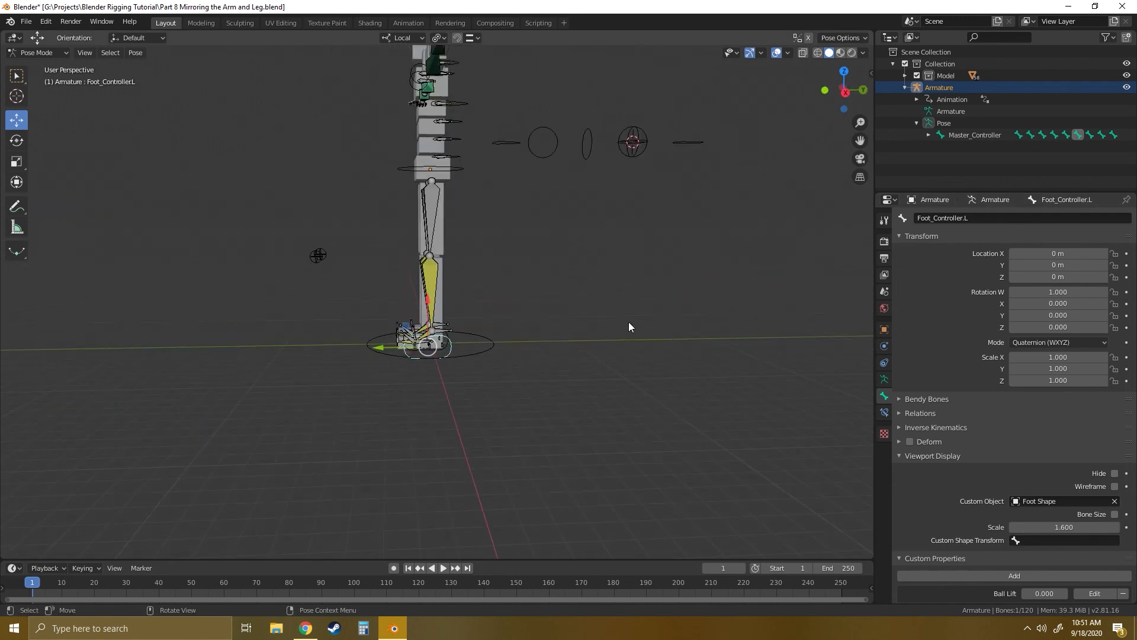
{"action": "middle_click_drag", "start_coordinate": [630, 326], "coordinate": [607, 281]}
{"action": "left_click", "coordinate": [58, 54]}
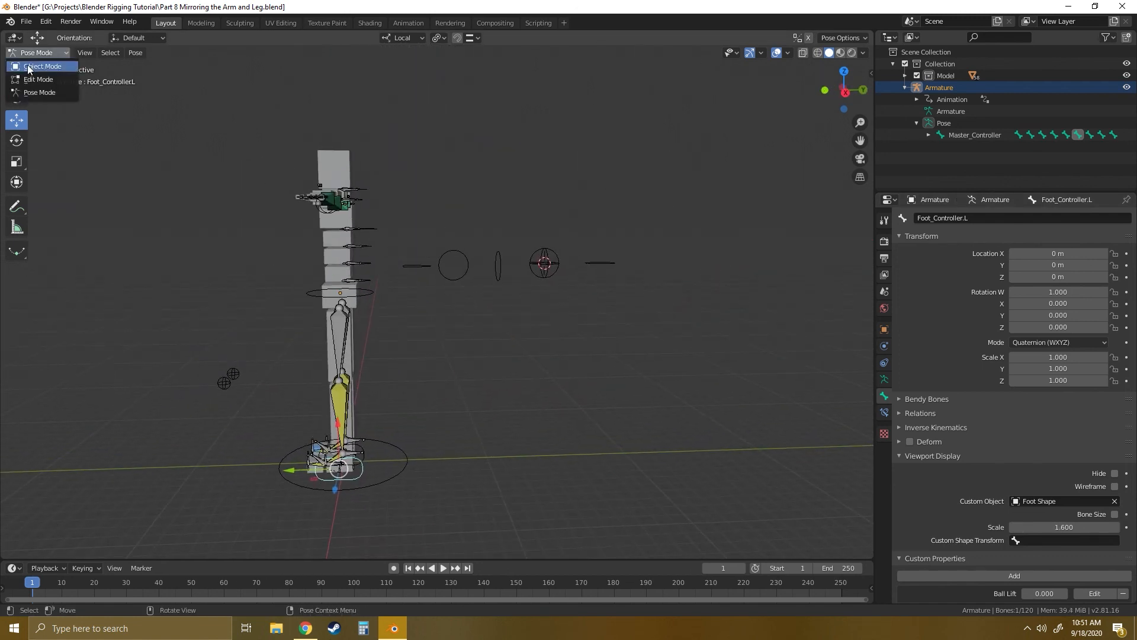
{"action": "left_click", "coordinate": [27, 65]}
{"action": "left_click", "coordinate": [600, 262]}
{"action": "left_click", "coordinate": [58, 53]}
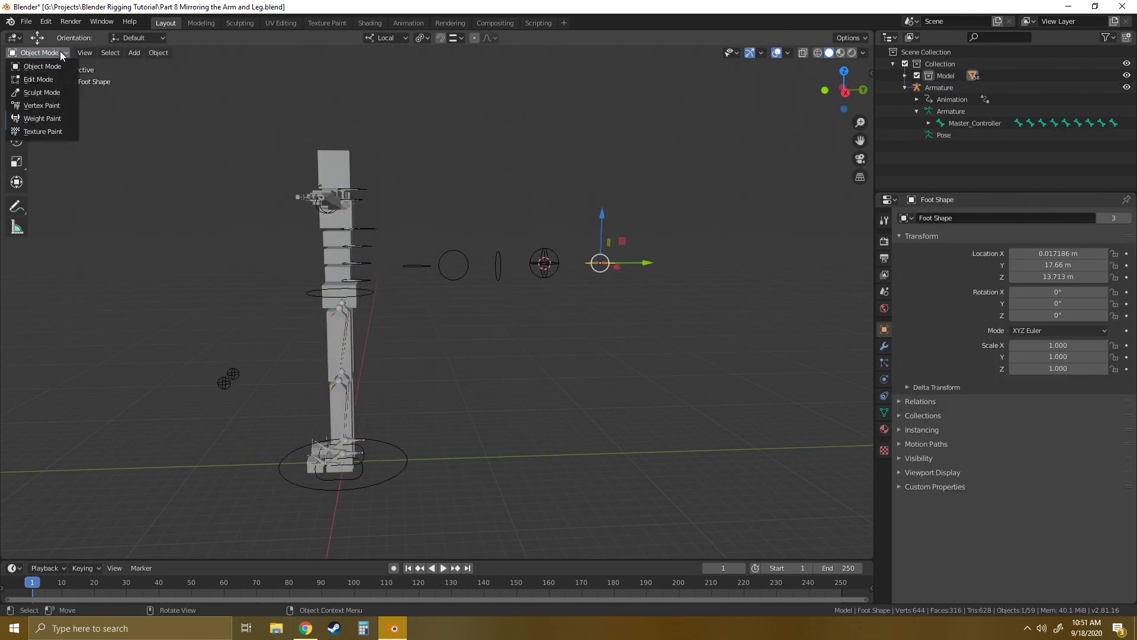
{"action": "left_click", "coordinate": [28, 78]}
{"action": "middle_click_drag", "start_coordinate": [681, 350], "coordinate": [630, 345]}
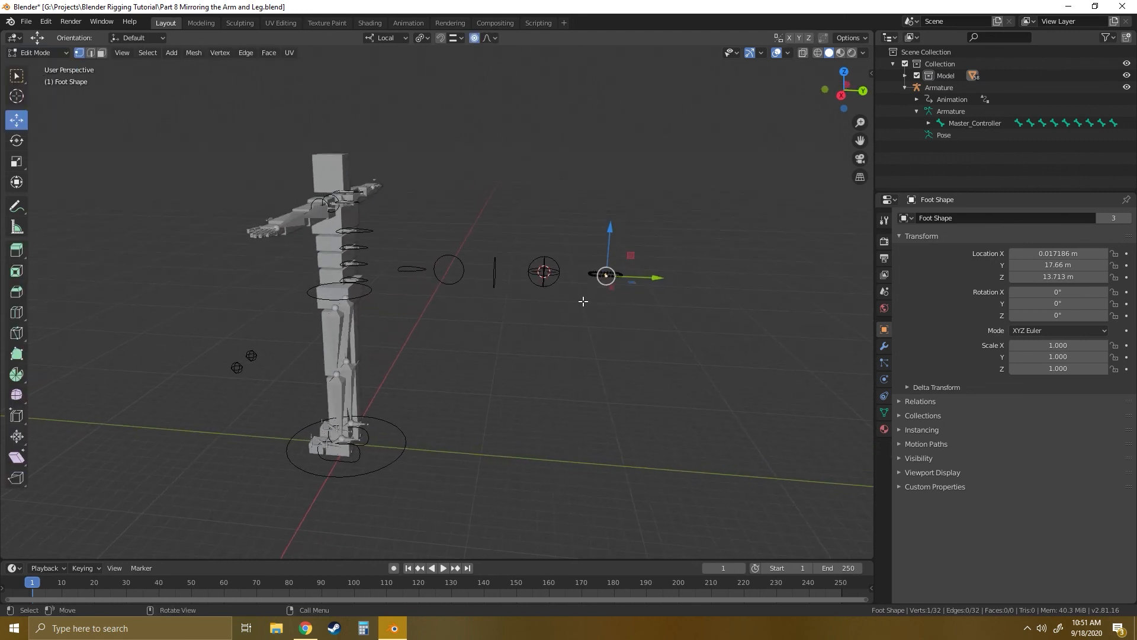
{"action": "left_click", "coordinate": [17, 75]}
{"action": "left_click_drag", "start_coordinate": [579, 290], "coordinate": [697, 226]}
Rotate the Foot Shape's selected vertices about a quarter turn around the Y axis so the oval stands upright.
{"action": "middle_click_drag", "start_coordinate": [621, 354], "coordinate": [513, 330]}
{"action": "key", "text": "shift+space"}
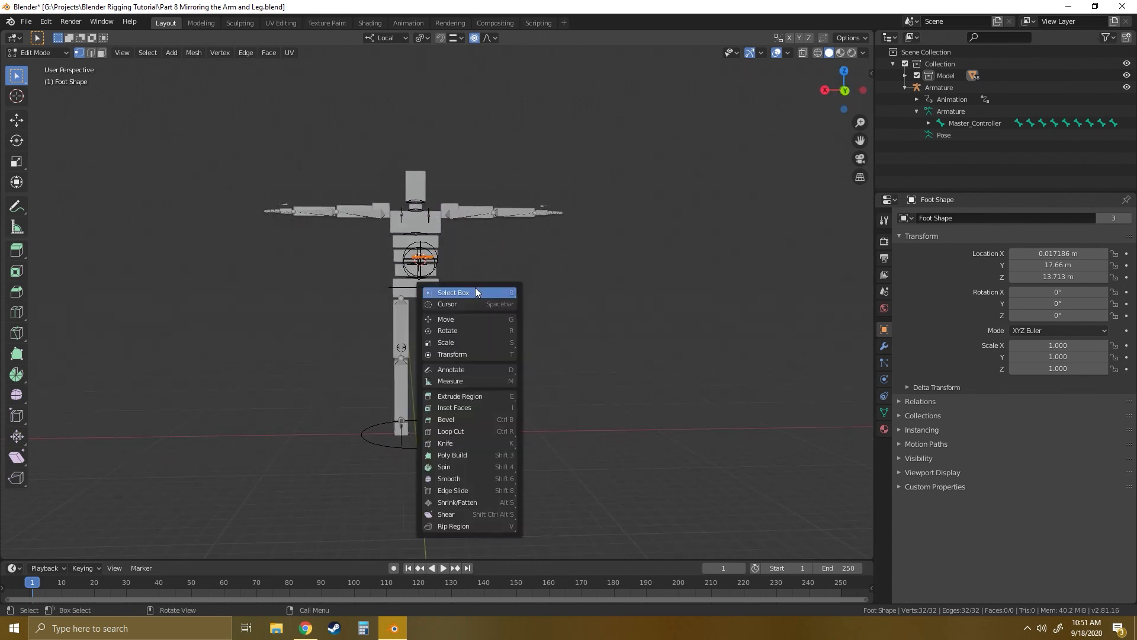
{"action": "left_click", "coordinate": [450, 330]}
{"action": "left_click_drag", "start_coordinate": [438, 214], "coordinate": [357, 229]}
Move the Foot Shape's vertices slightly along the Y axis, away from the character, to shift the controls on the feet.
{"action": "middle_click_drag", "start_coordinate": [486, 299], "coordinate": [362, 388]}
{"action": "key", "text": "shift+space"}
{"action": "left_click", "coordinate": [300, 325]}
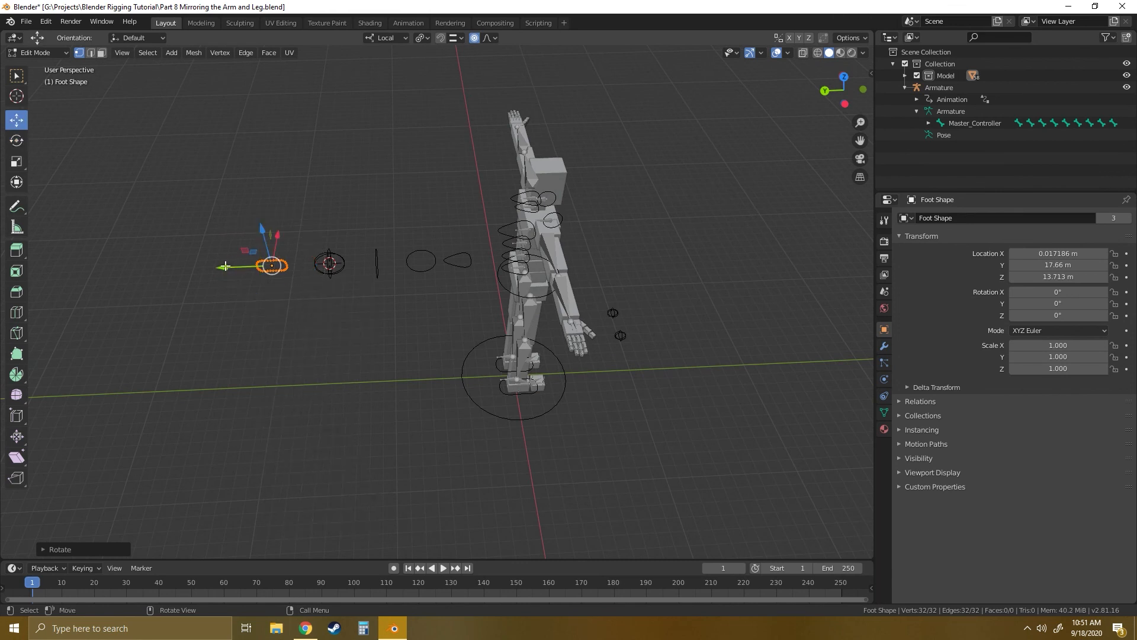
{"action": "left_click_drag", "start_coordinate": [226, 266], "coordinate": [222, 271]}
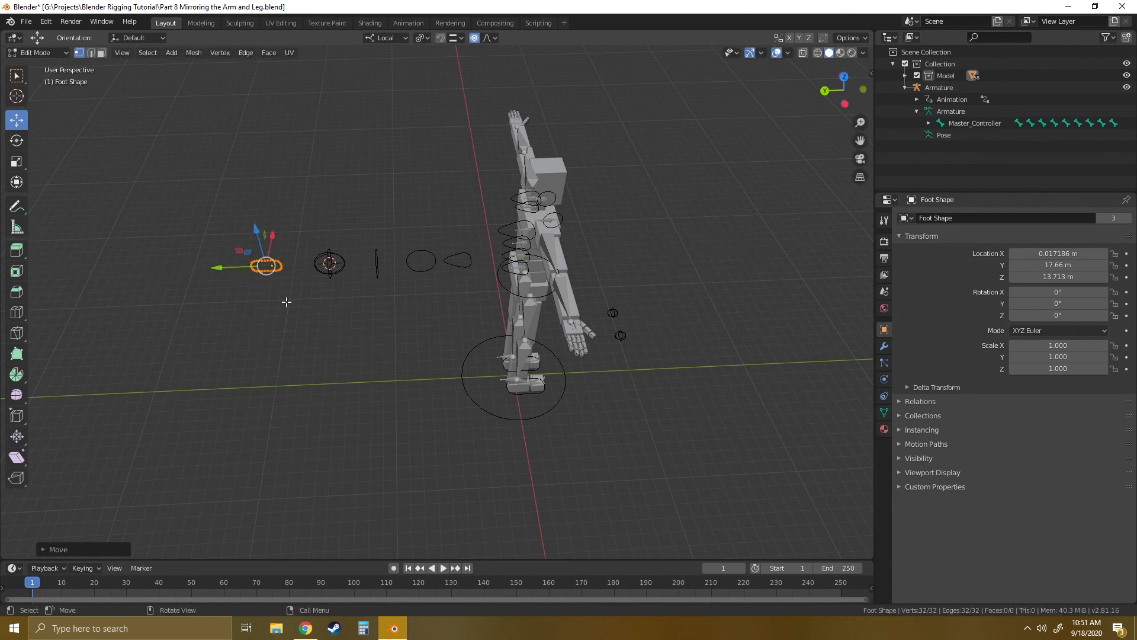
Scale the Foot Shape's vertices up along the Y axis to lengthen the foot controls.
{"action": "middle_click_drag", "start_coordinate": [284, 300], "coordinate": [544, 369]}
{"action": "key", "text": "shift+space"}
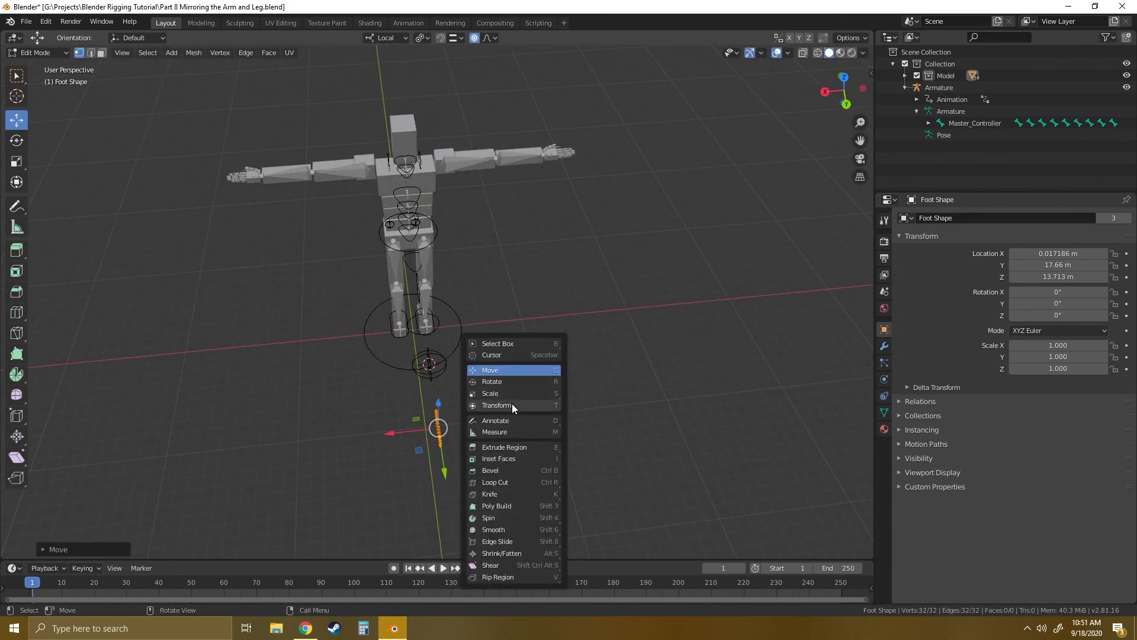
{"action": "left_click", "coordinate": [511, 403]}
{"action": "middle_click_drag", "start_coordinate": [512, 404], "coordinate": [627, 374]}
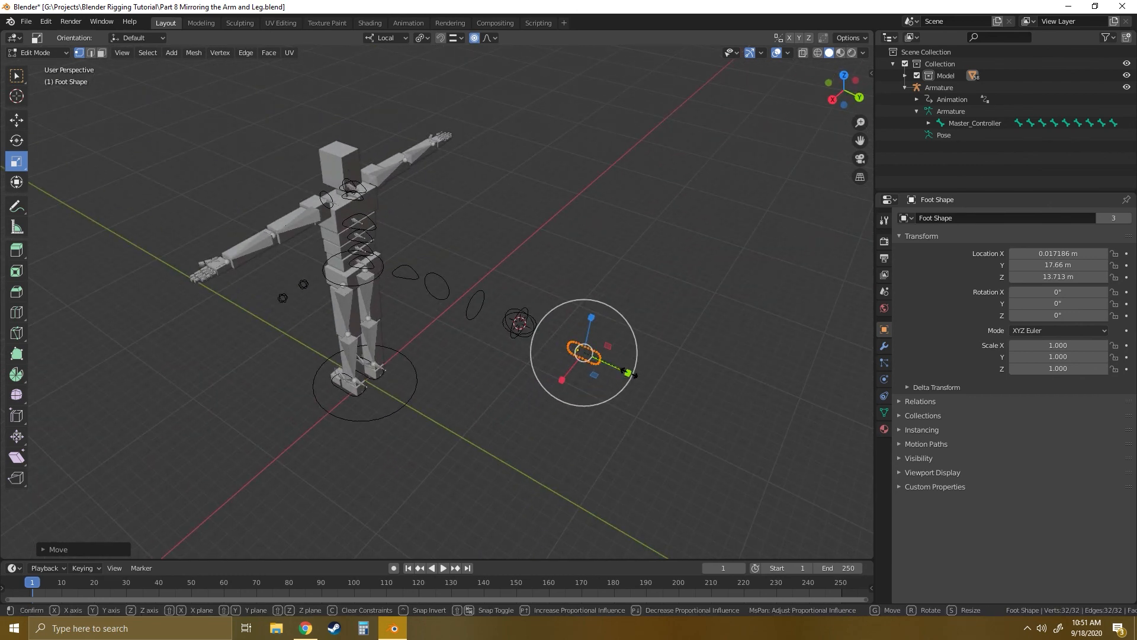
{"action": "left_click_drag", "start_coordinate": [627, 375], "coordinate": [664, 408]}
Scale the Foot Shape's vertices slightly up along the Z axis to widen the foot controls, and return to Object Mode.
{"action": "middle_click_drag", "start_coordinate": [664, 408], "coordinate": [418, 426]}
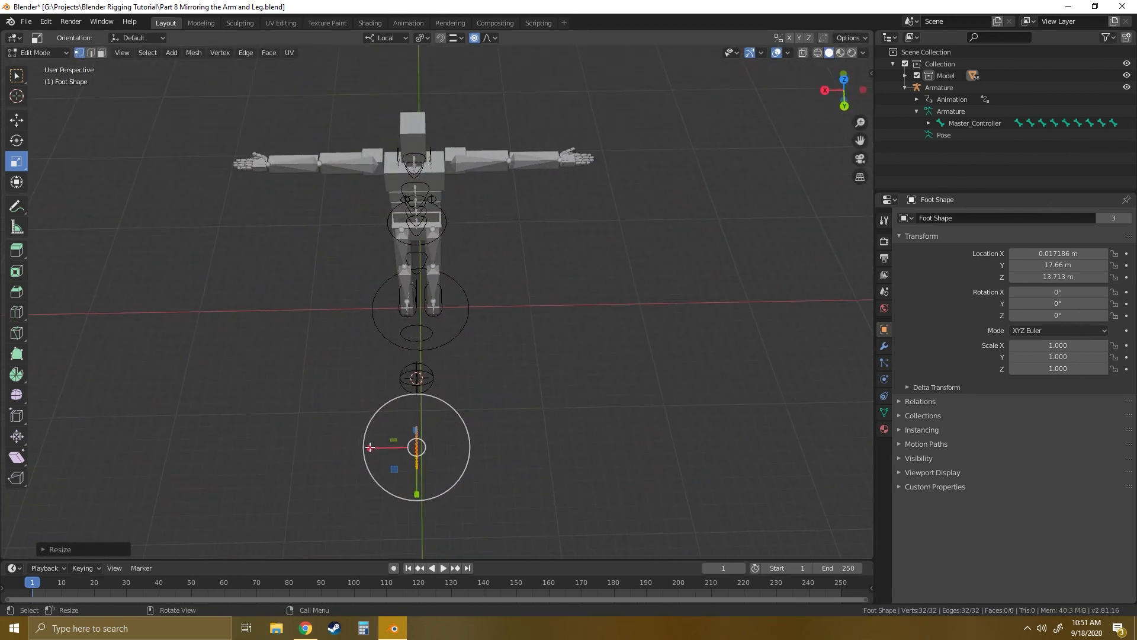
{"action": "right_click", "coordinate": [521, 445]}
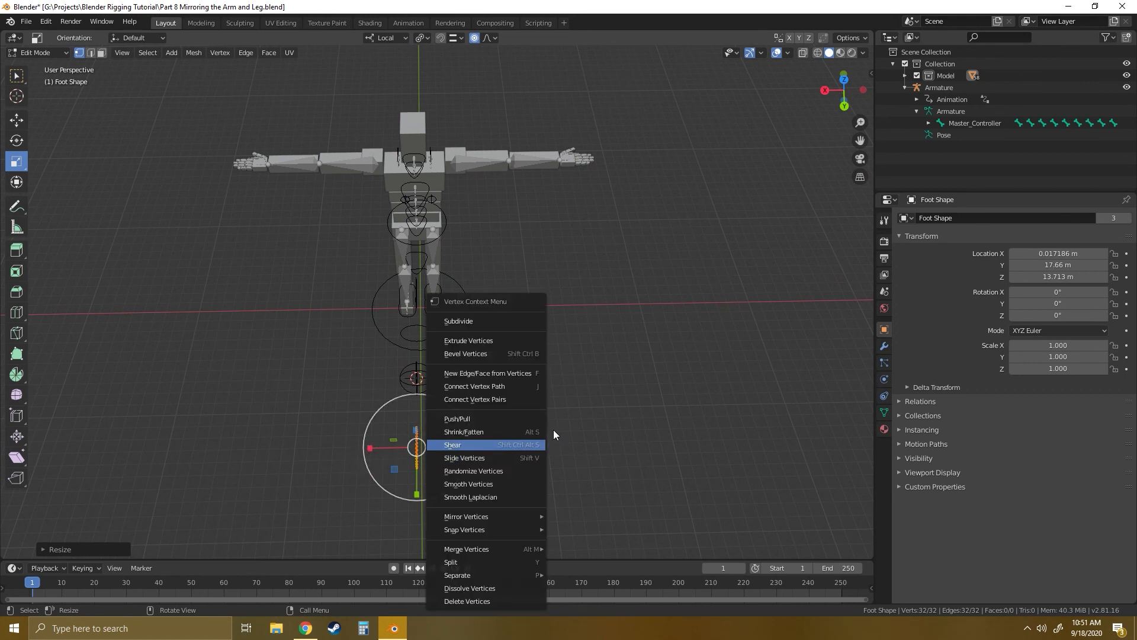
{"action": "middle_click_drag", "start_coordinate": [595, 417], "coordinate": [383, 305]}
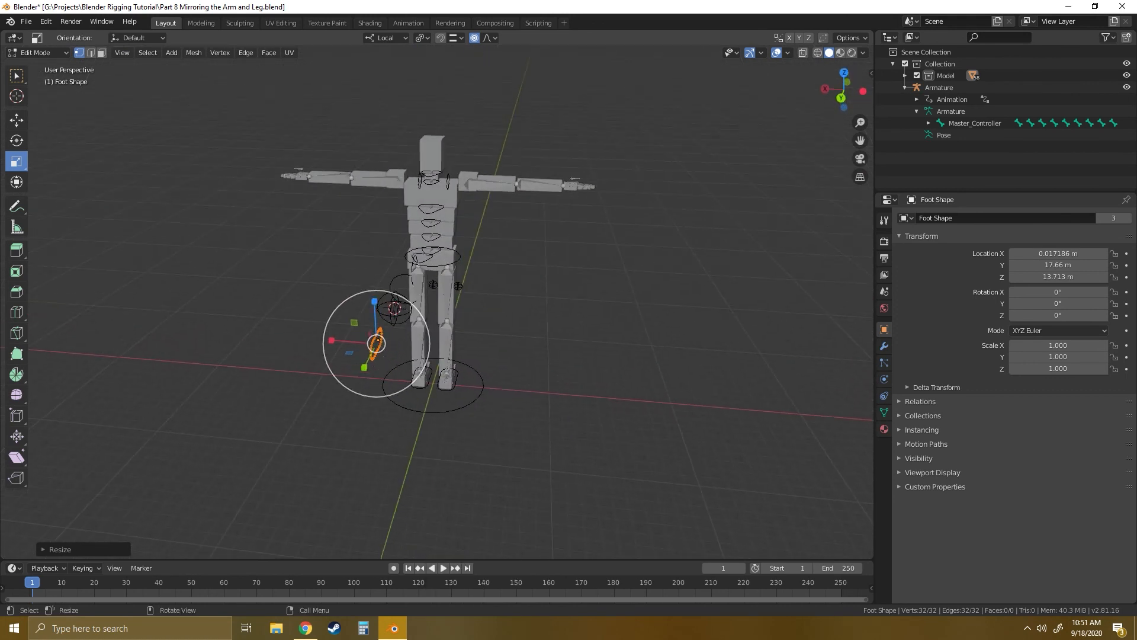
{"action": "left_click_drag", "start_coordinate": [374, 301], "coordinate": [372, 296]}
{"action": "left_click", "coordinate": [372, 296]}
{"action": "middle_click_drag", "start_coordinate": [372, 296], "coordinate": [384, 331]}
{"action": "key", "text": "Tab"}
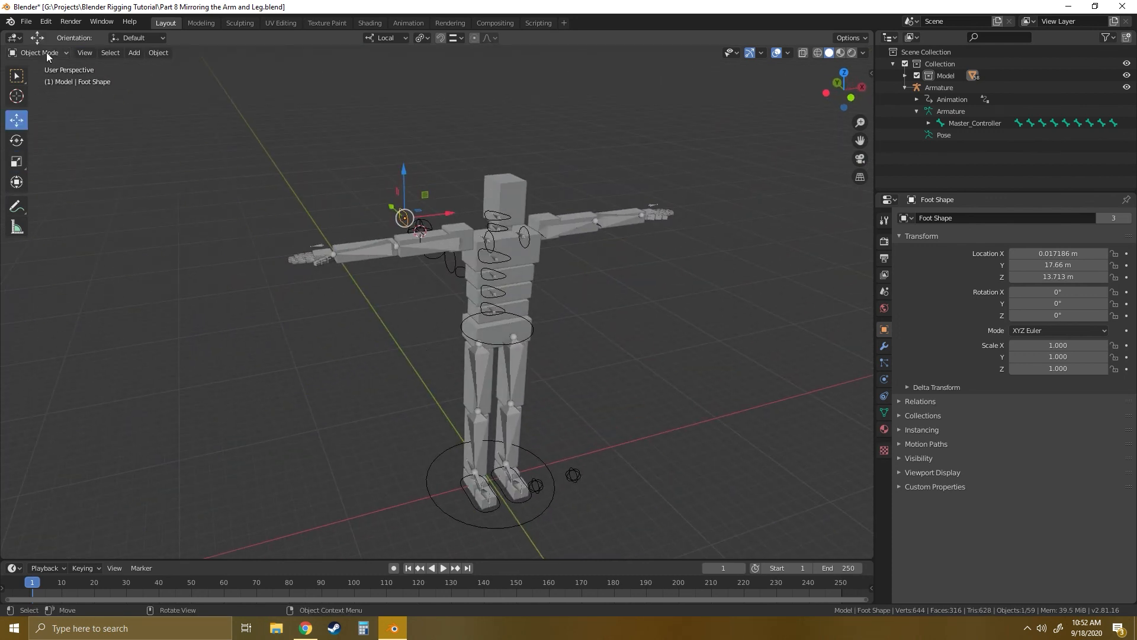
Add a new mesh circle in Object Mode as the base for another control shape.
{"action": "left_click", "coordinate": [421, 258]}
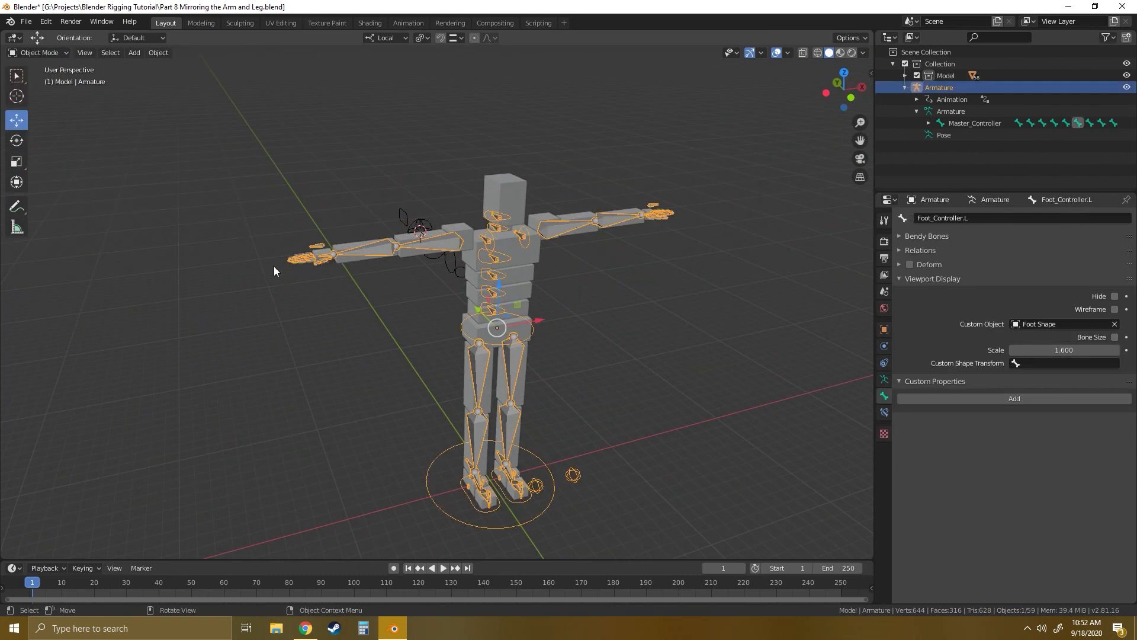
{"action": "middle_click_drag", "start_coordinate": [391, 325], "coordinate": [487, 330]}
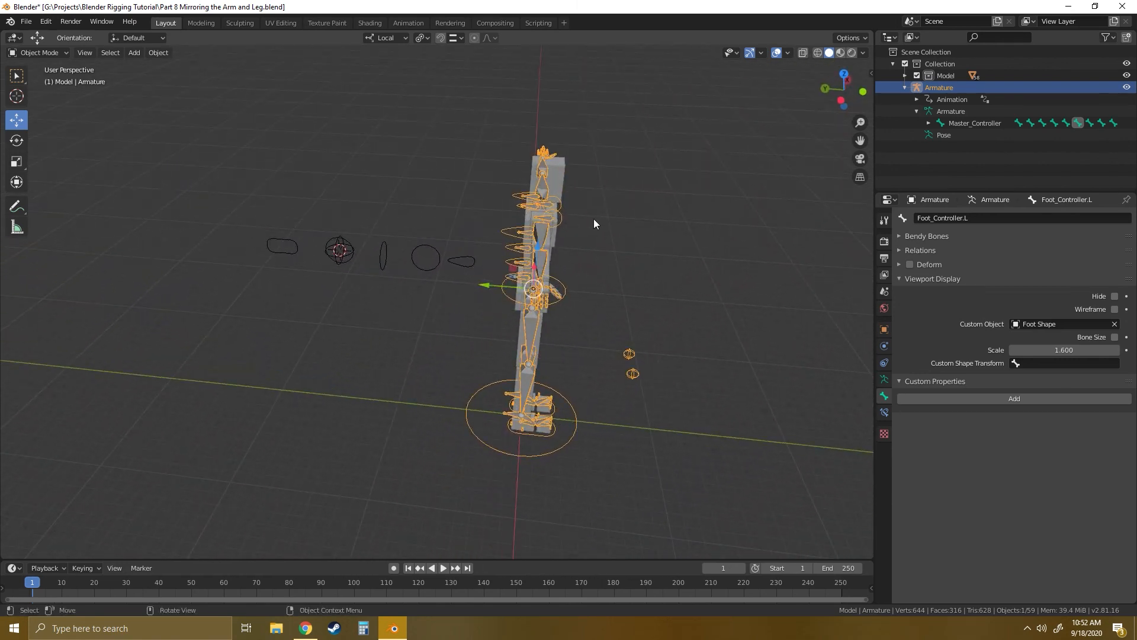
{"action": "middle_click_drag", "start_coordinate": [595, 223], "coordinate": [473, 304]}
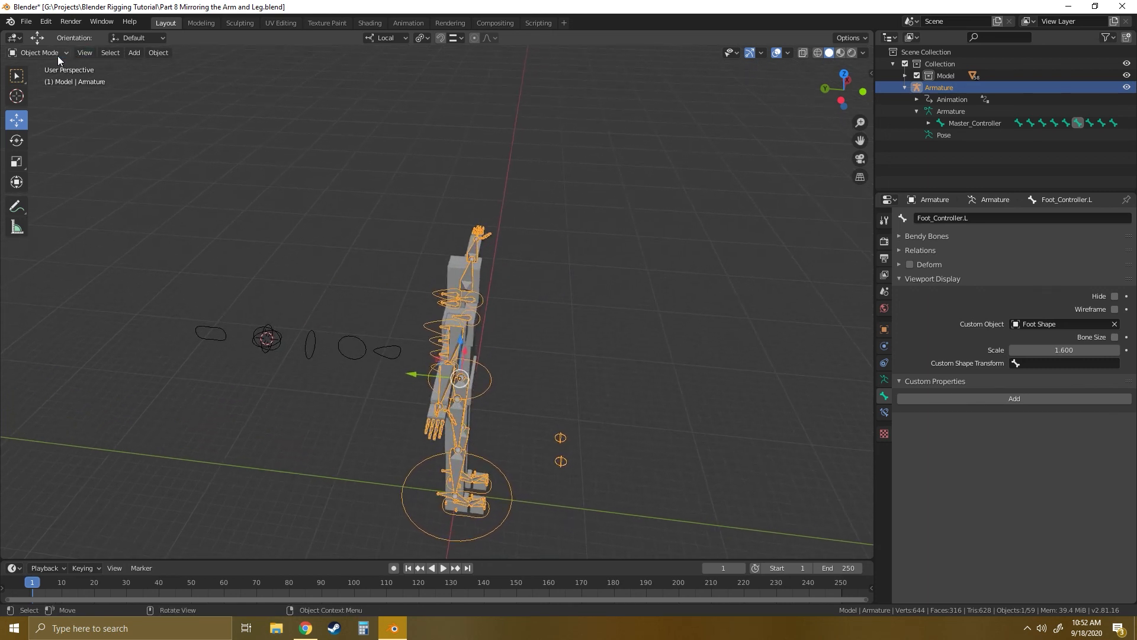
{"action": "left_click", "coordinate": [138, 55]}
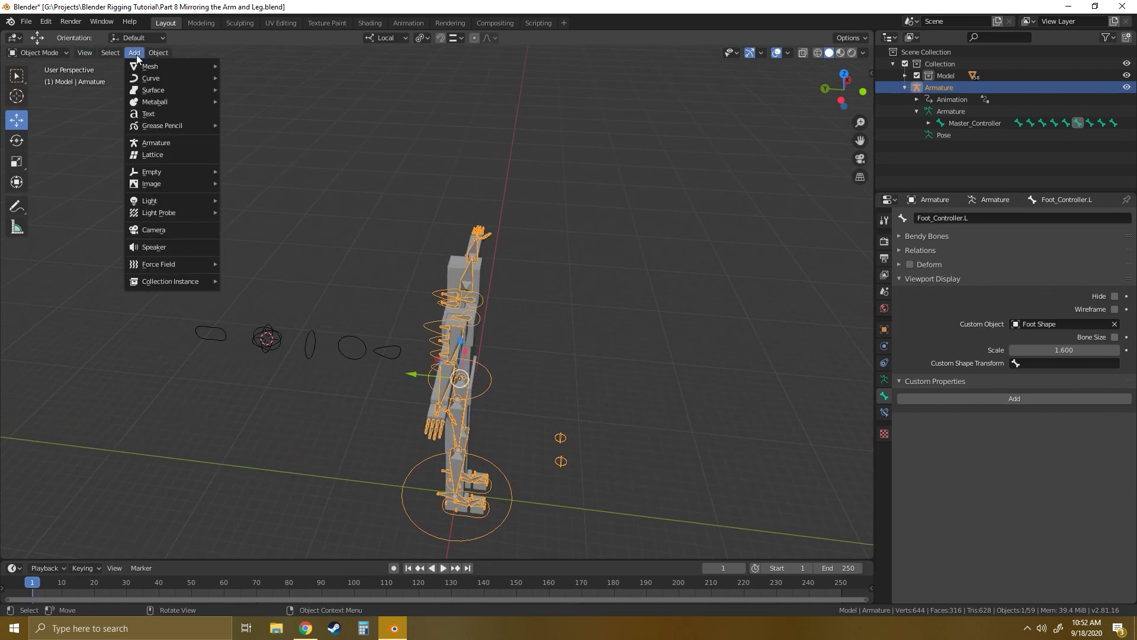
{"action": "mouse_move", "coordinate": [158, 67]}
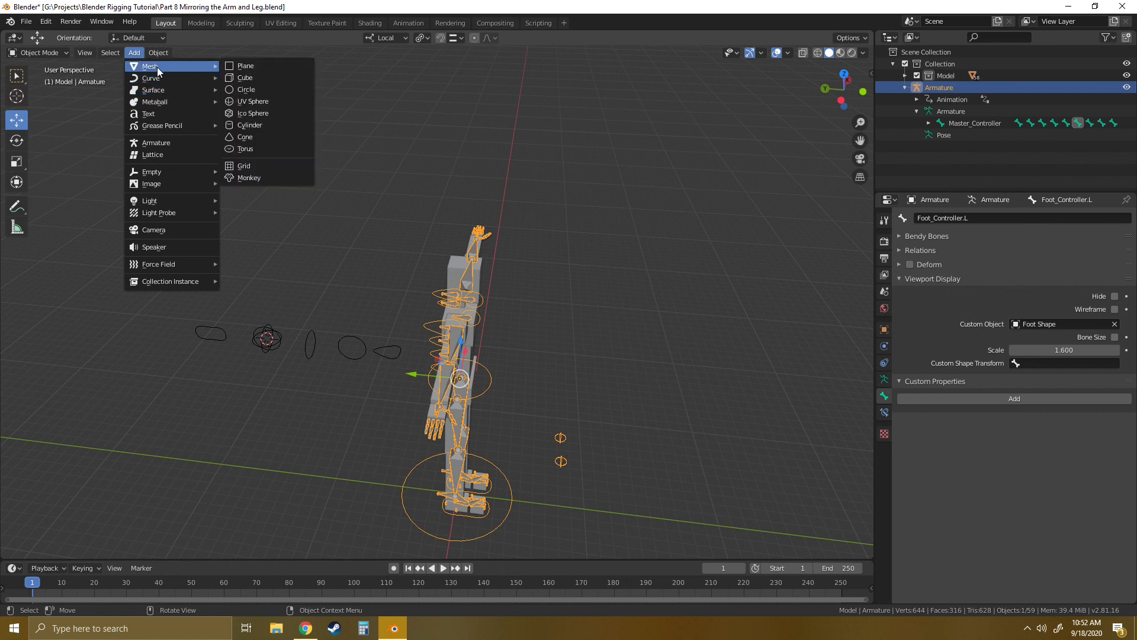
{"action": "left_click", "coordinate": [251, 92]}
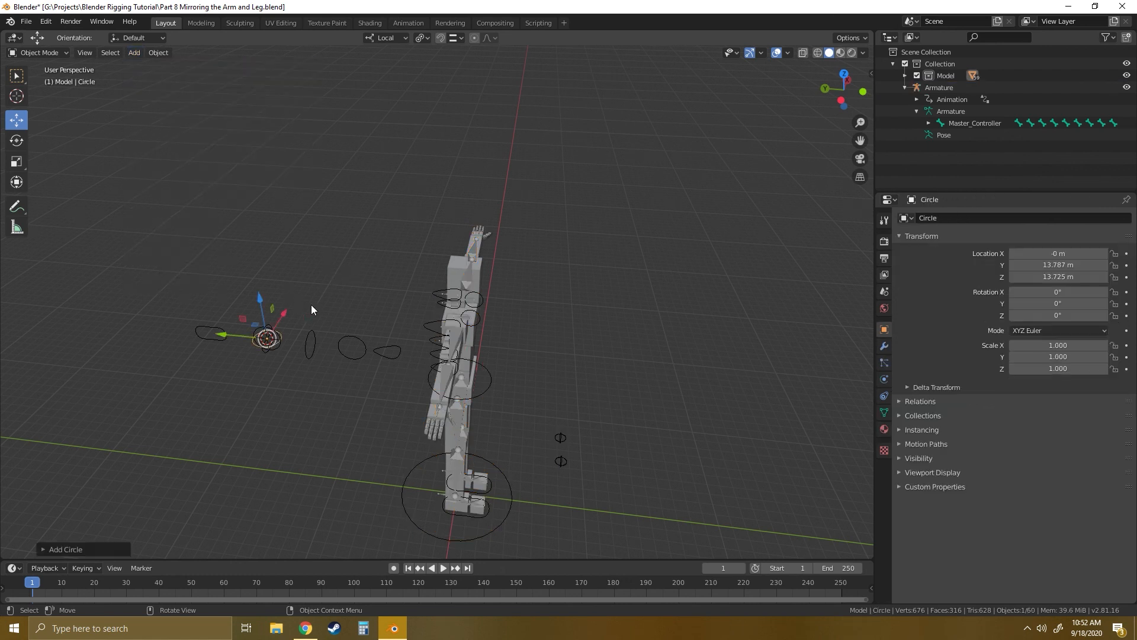
Move the new circle along the Y axis to about 26 m, beyond the other control shapes.
{"action": "middle_click_drag", "start_coordinate": [312, 305], "coordinate": [298, 357]}
{"action": "left_click_drag", "start_coordinate": [226, 393], "coordinate": [95, 418]}
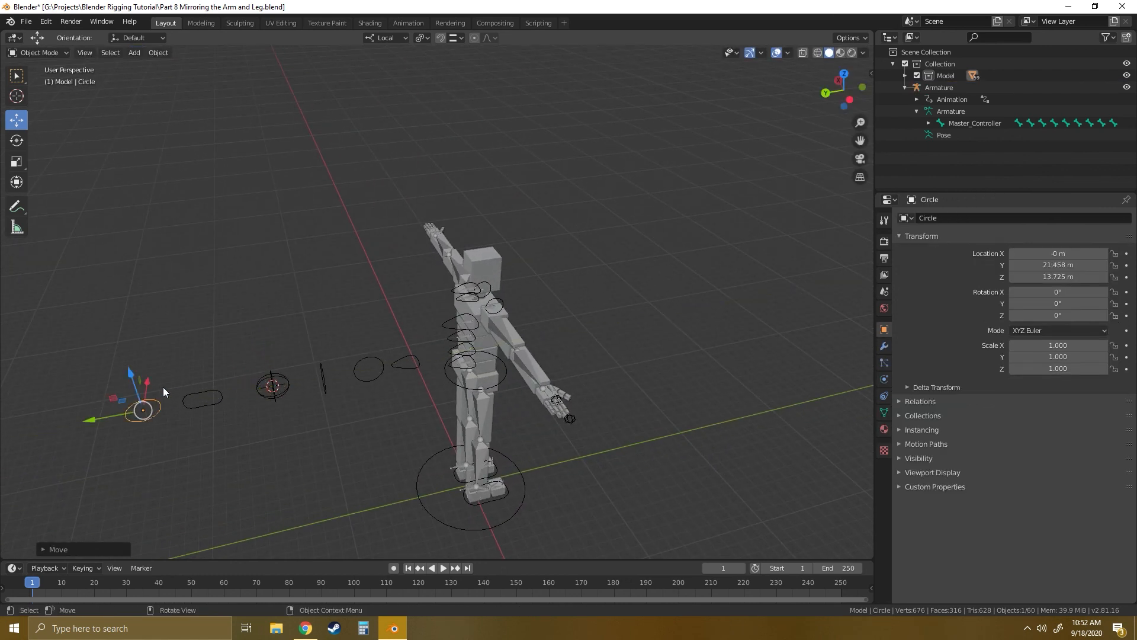
{"action": "middle_click_drag", "start_coordinate": [220, 409], "coordinate": [453, 354], "text": "shift"}
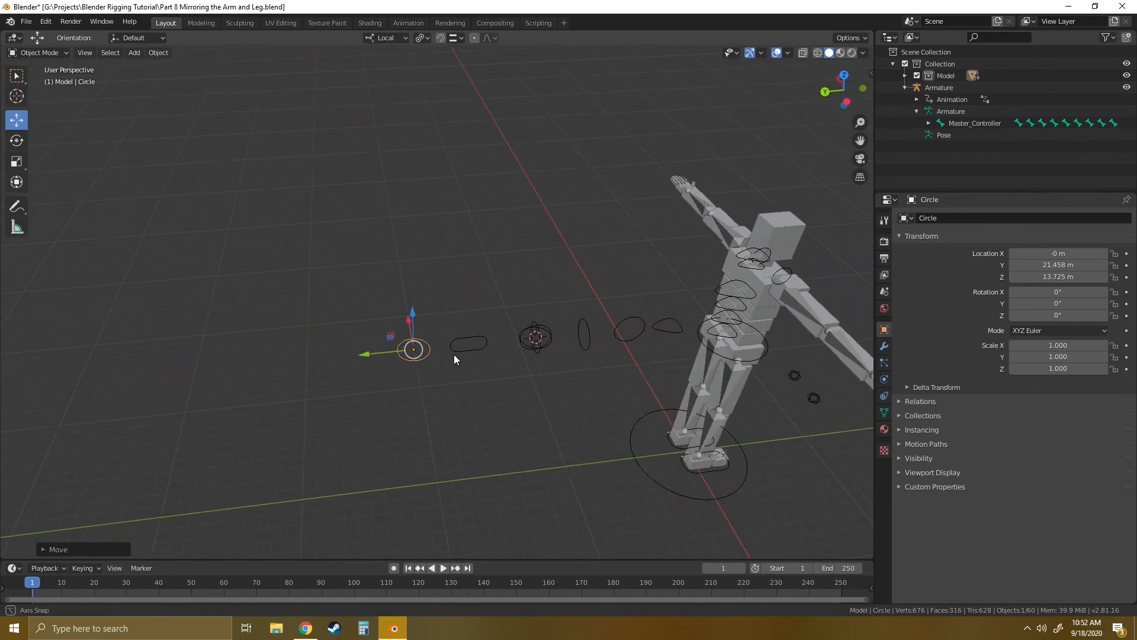
{"action": "key", "text": "g"}
{"action": "key", "text": "y"}
{"action": "left_click", "coordinate": [285, 359]}
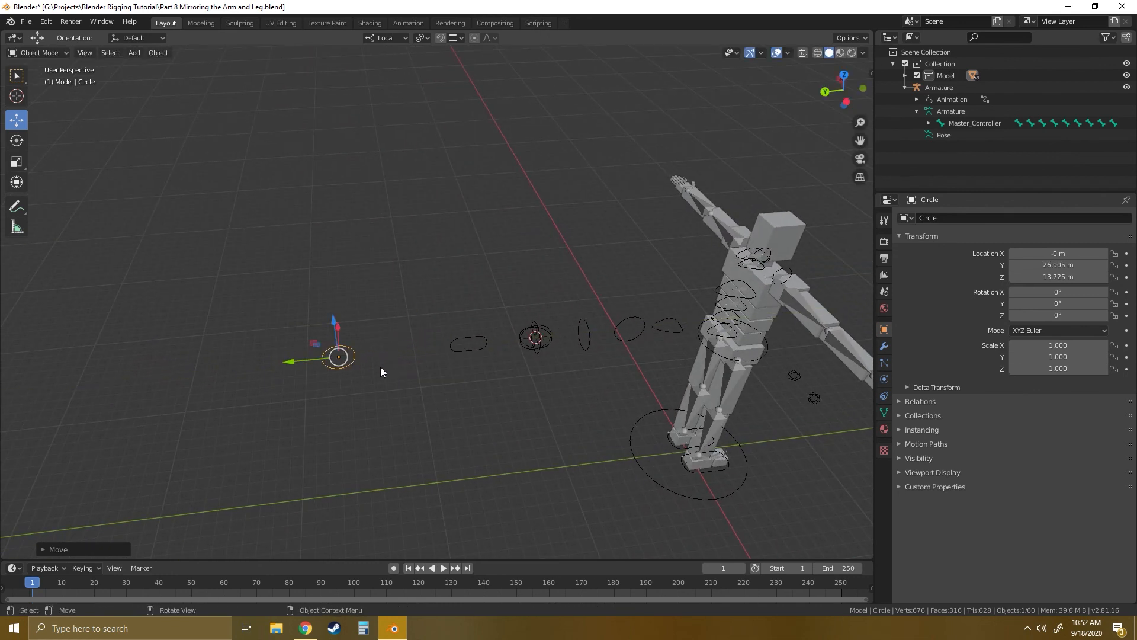
Stretch the circle's vertices about 1.6 times along the Y axis in Edit Mode, and rename the object head Shape.
{"action": "key", "text": "Tab"}
{"action": "key", "text": "s"}
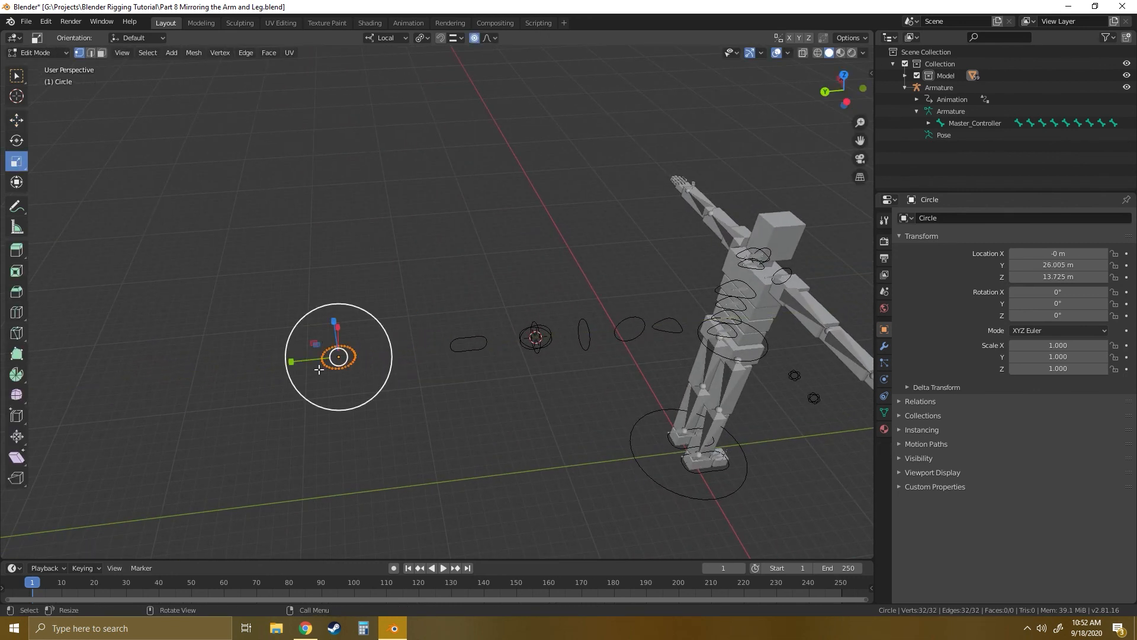
{"action": "left_click_drag", "start_coordinate": [291, 361], "coordinate": [256, 367]}
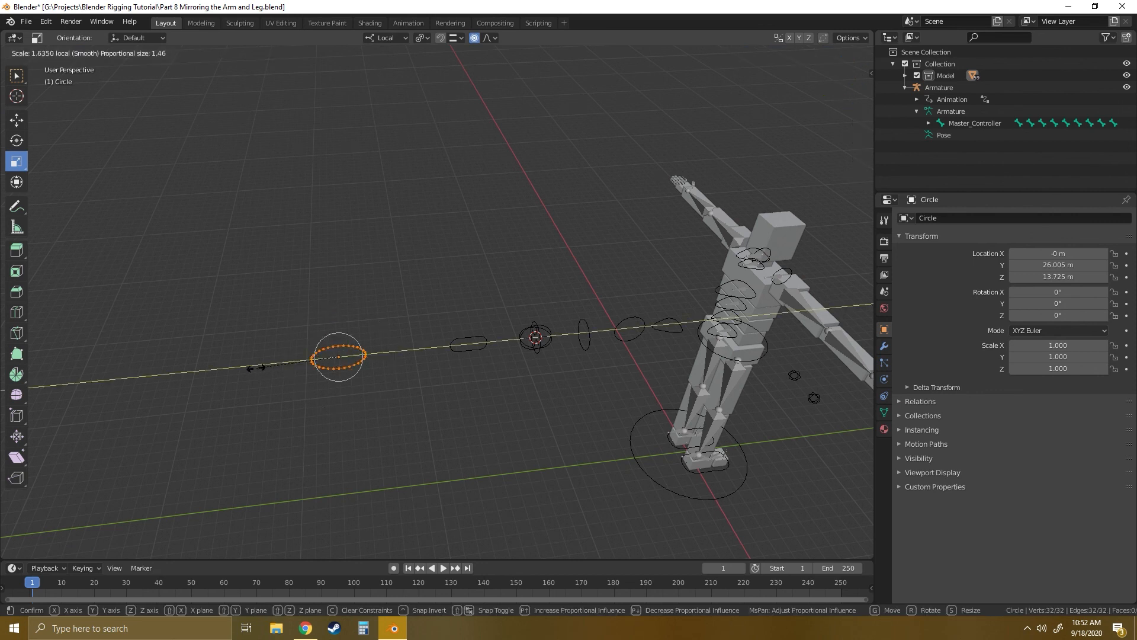
{"action": "left_click", "coordinate": [255, 367]}
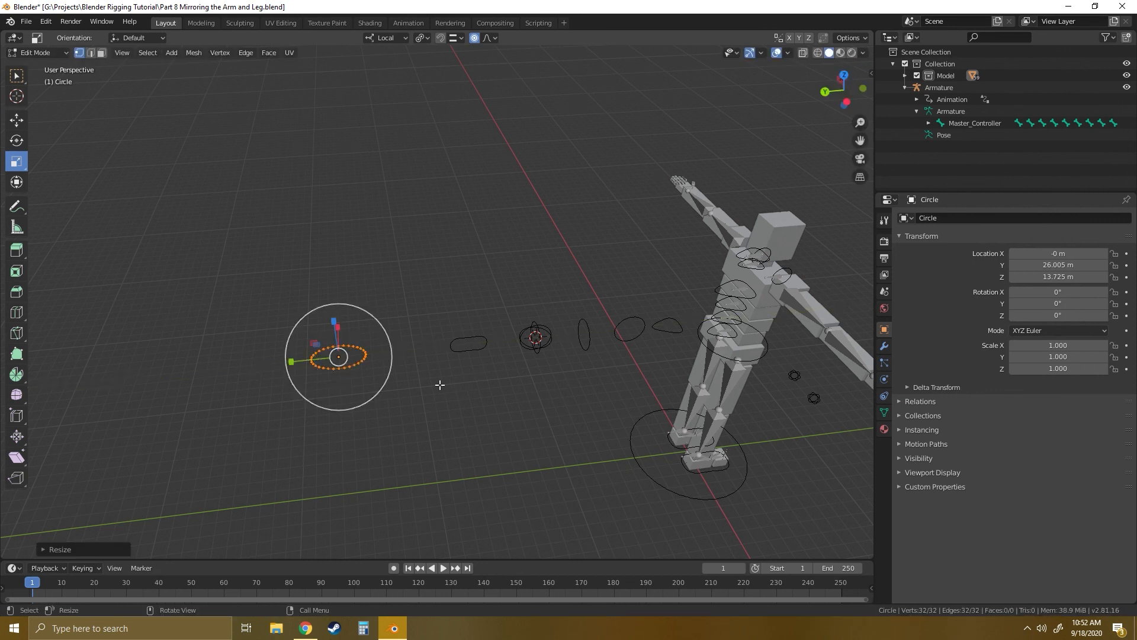
{"action": "key", "text": "Tab"}
{"action": "double_click", "coordinate": [973, 218]}
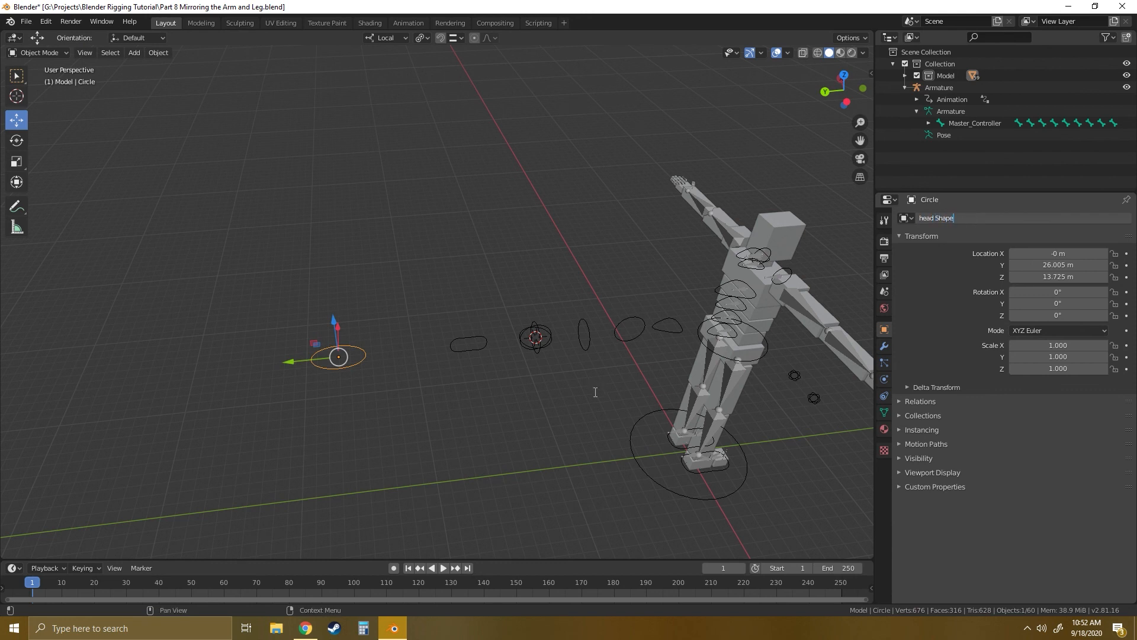
{"action": "key", "text": "Return"}
Put the armature in Pose Mode and assign head Shape as the custom object of the Head bone.
{"action": "middle_click_drag", "start_coordinate": [625, 353], "coordinate": [572, 283]}
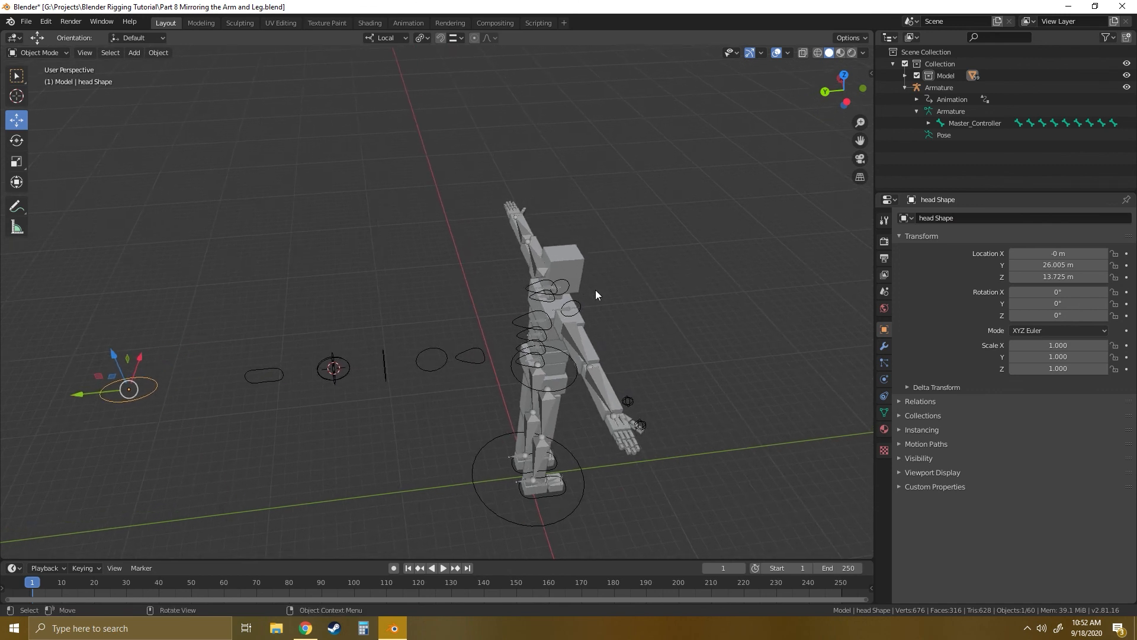
{"action": "left_click", "coordinate": [591, 294]}
{"action": "left_click", "coordinate": [549, 296]}
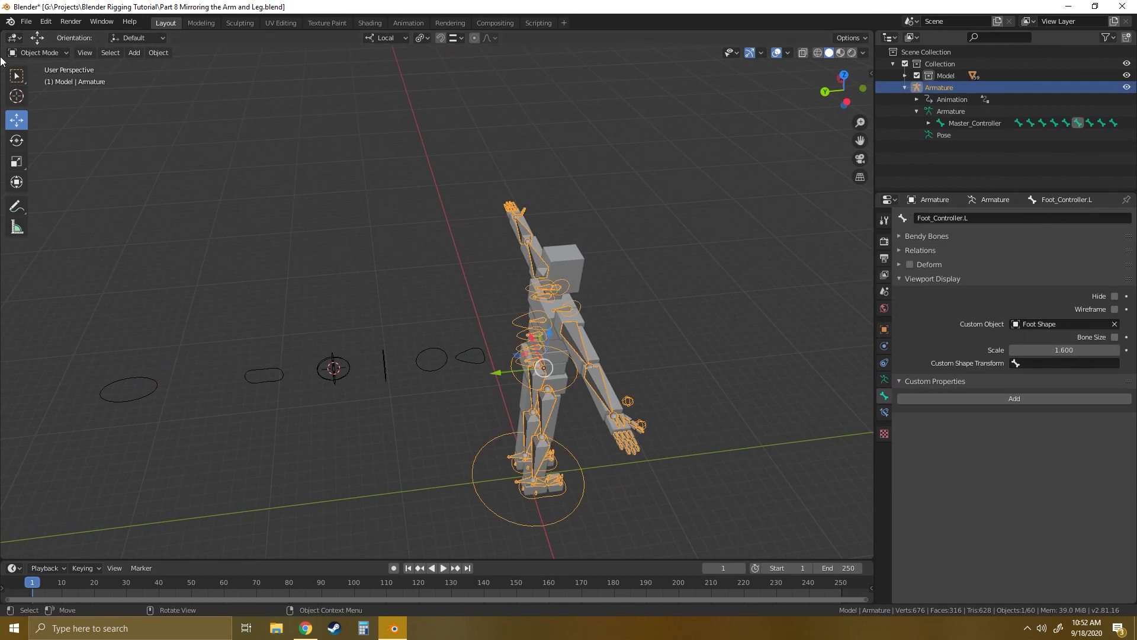
{"action": "left_click", "coordinate": [47, 53]}
{"action": "left_click", "coordinate": [45, 93]}
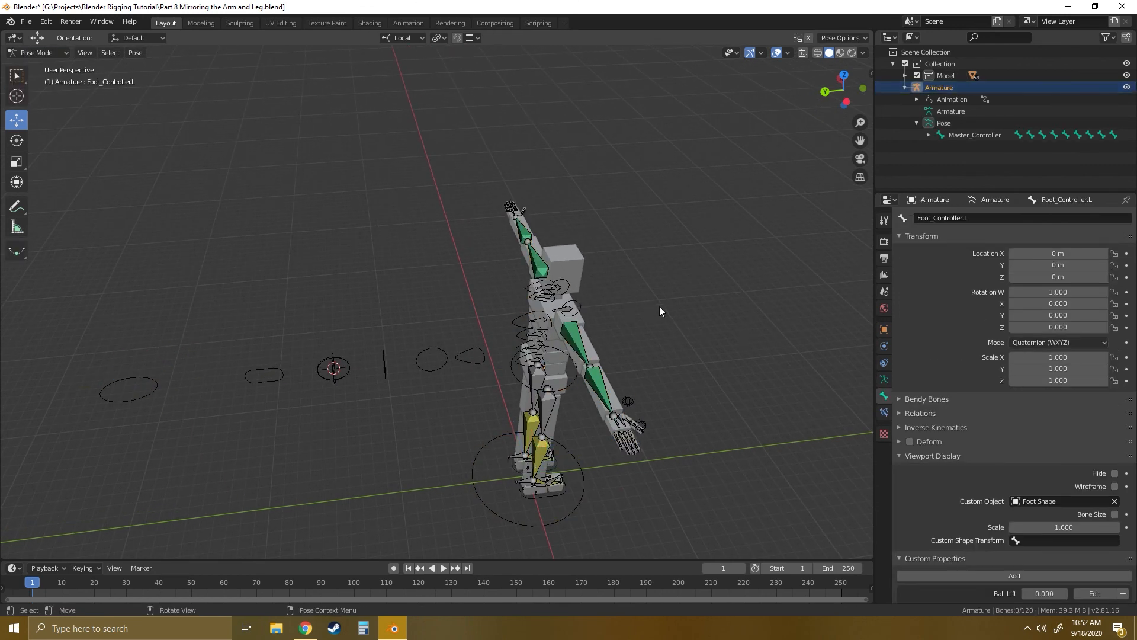
{"action": "middle_click_drag", "start_coordinate": [659, 306], "coordinate": [544, 271]}
{"action": "left_click", "coordinate": [513, 258]}
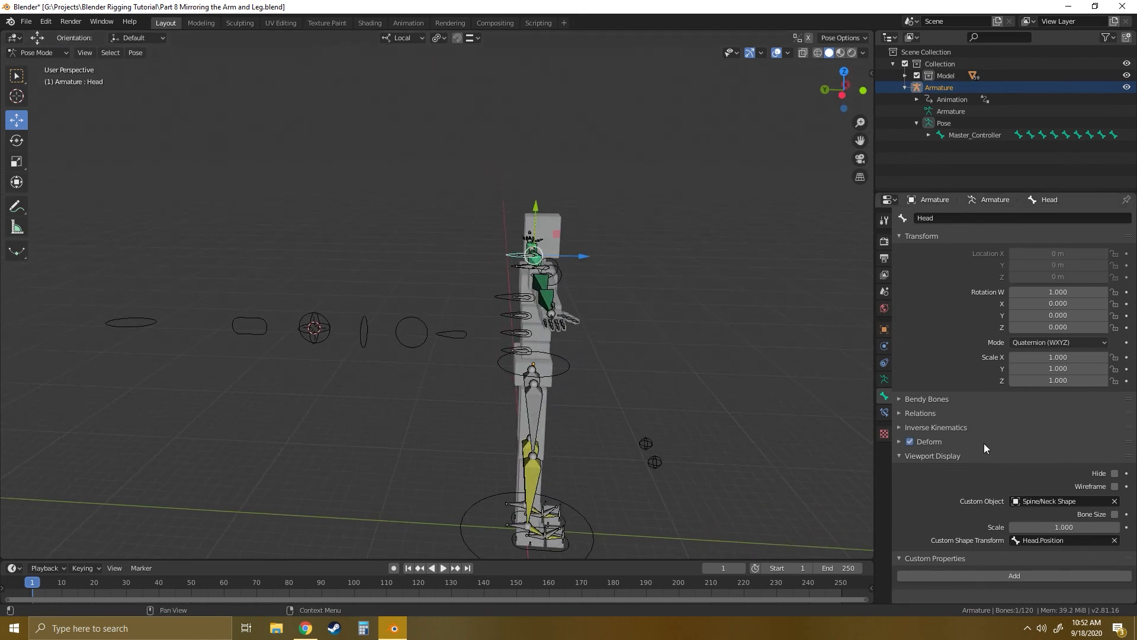
{"action": "left_click", "coordinate": [1063, 502]}
{"action": "type", "text": "head"}
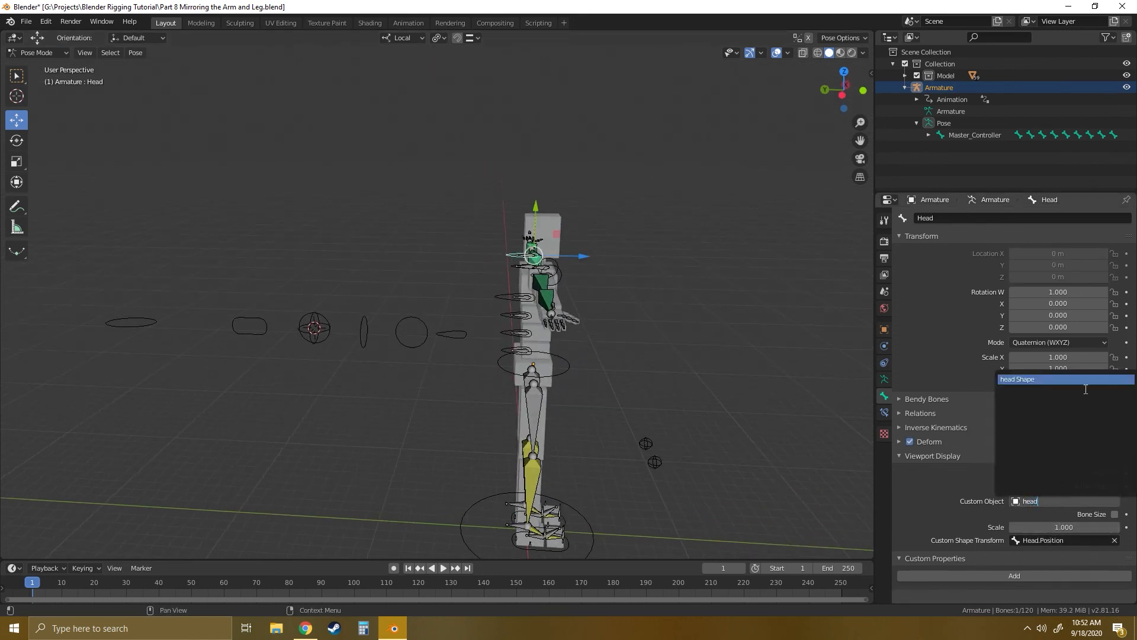
{"action": "key", "text": "Return"}
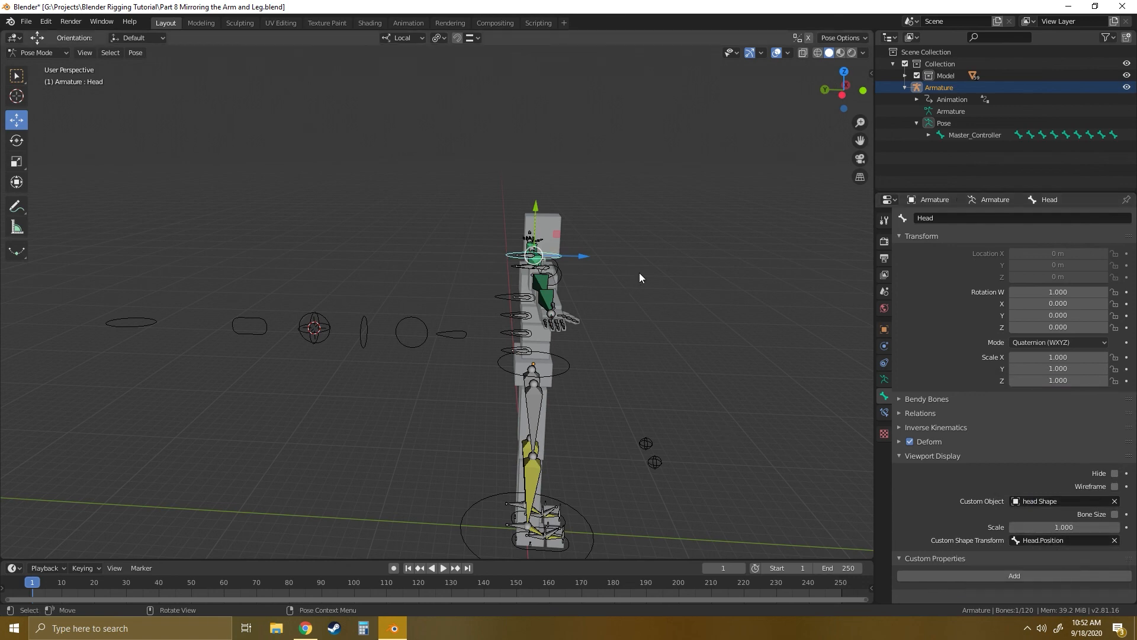
Edit head Shape's vertices from Object Mode, scaling them slightly down along the Y axis and shifting them along Y toward the character.
{"action": "middle_click_drag", "start_coordinate": [639, 277], "coordinate": [341, 291]}
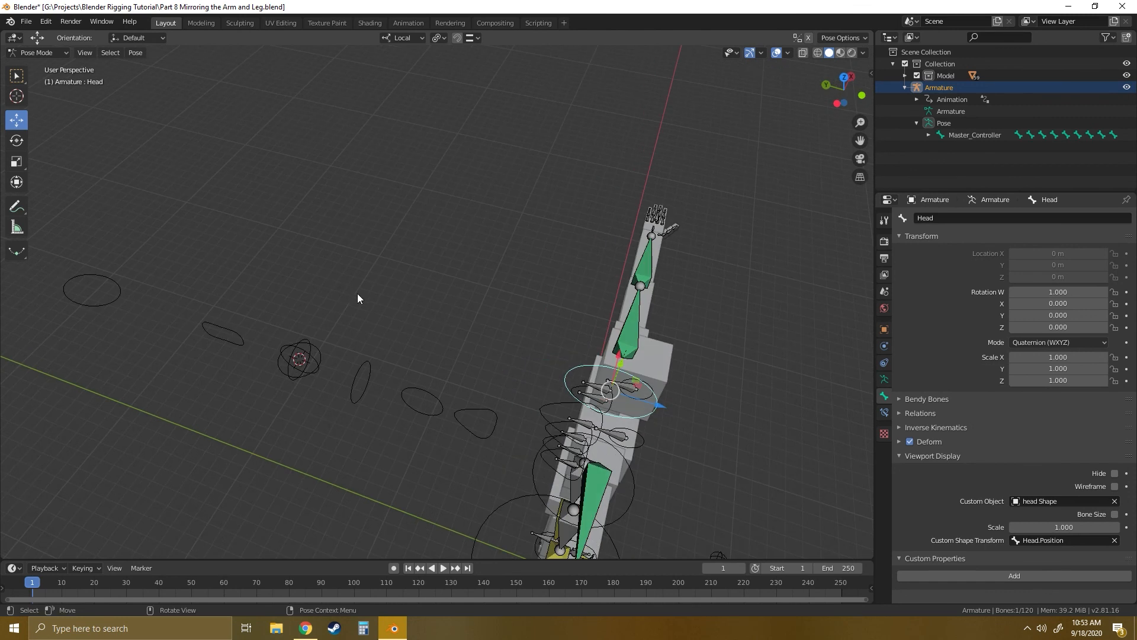
{"action": "middle_click_drag", "start_coordinate": [256, 316], "coordinate": [367, 317], "text": "shift"}
{"action": "left_click", "coordinate": [208, 300]}
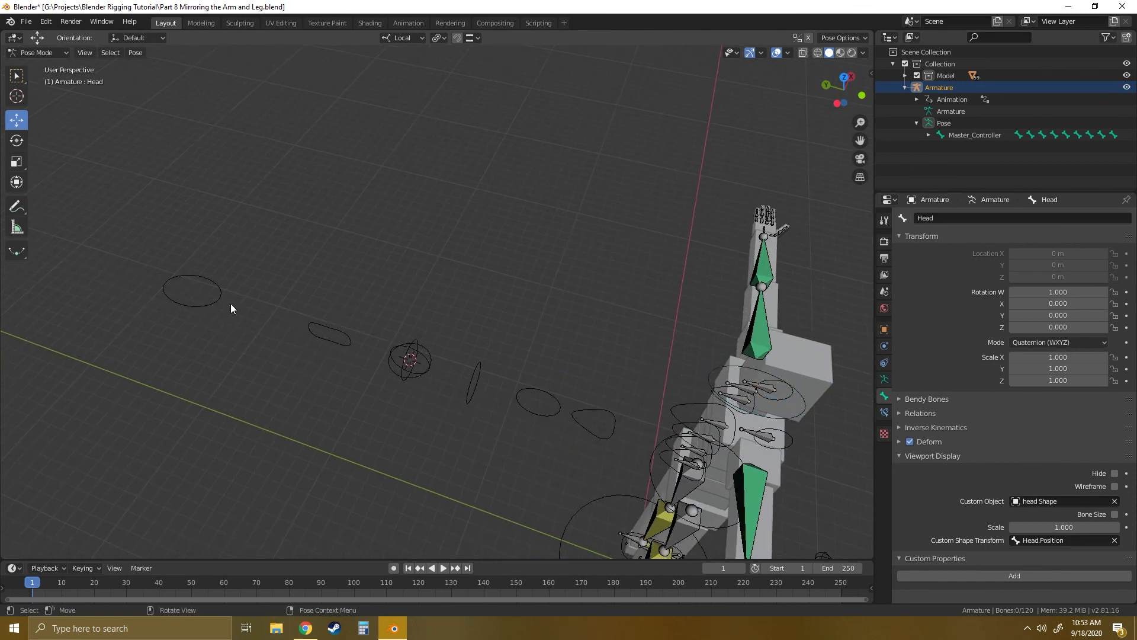
{"action": "key", "text": "Tab"}
{"action": "left_click", "coordinate": [56, 53]}
{"action": "left_click", "coordinate": [52, 66]}
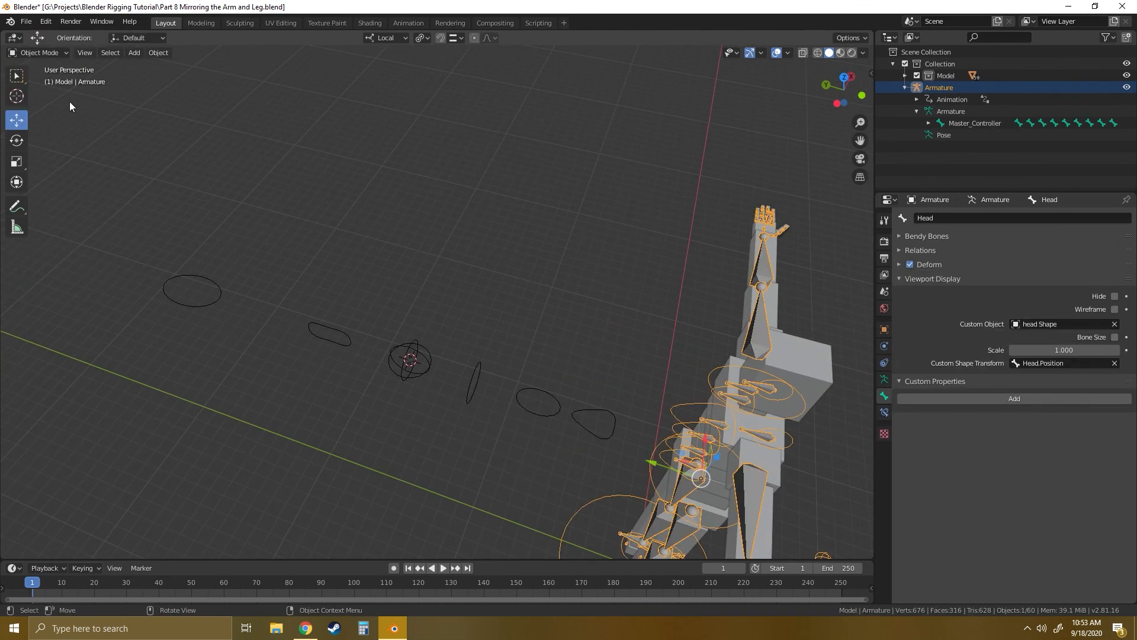
{"action": "left_click", "coordinate": [214, 301]}
{"action": "key", "text": "Tab"}
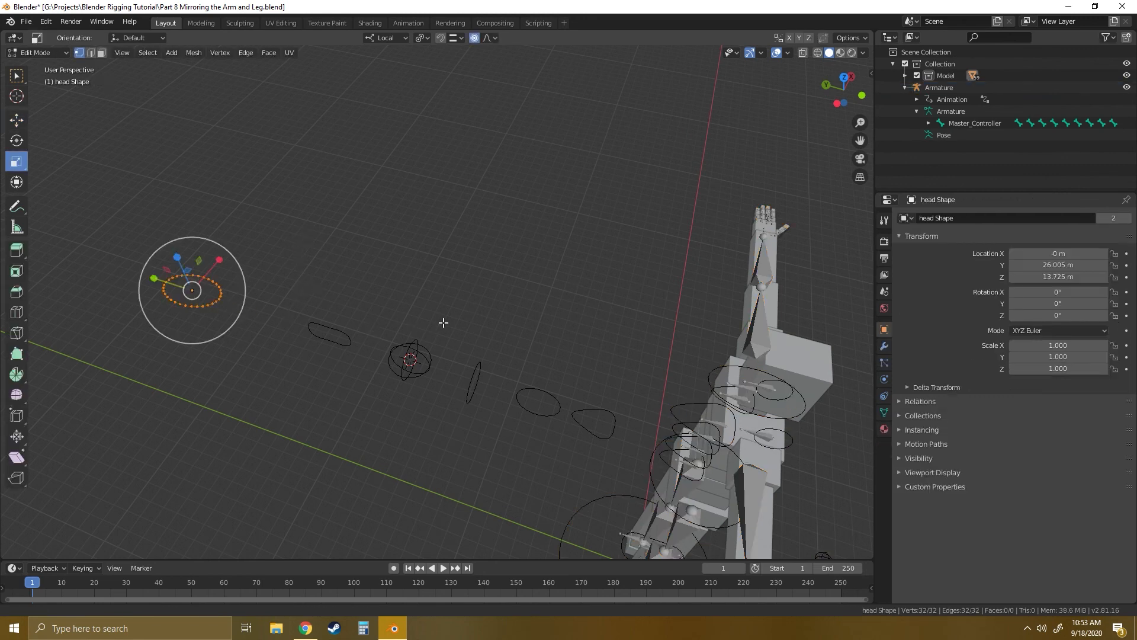
{"action": "middle_click_drag", "start_coordinate": [516, 357], "coordinate": [447, 256], "text": "shift"}
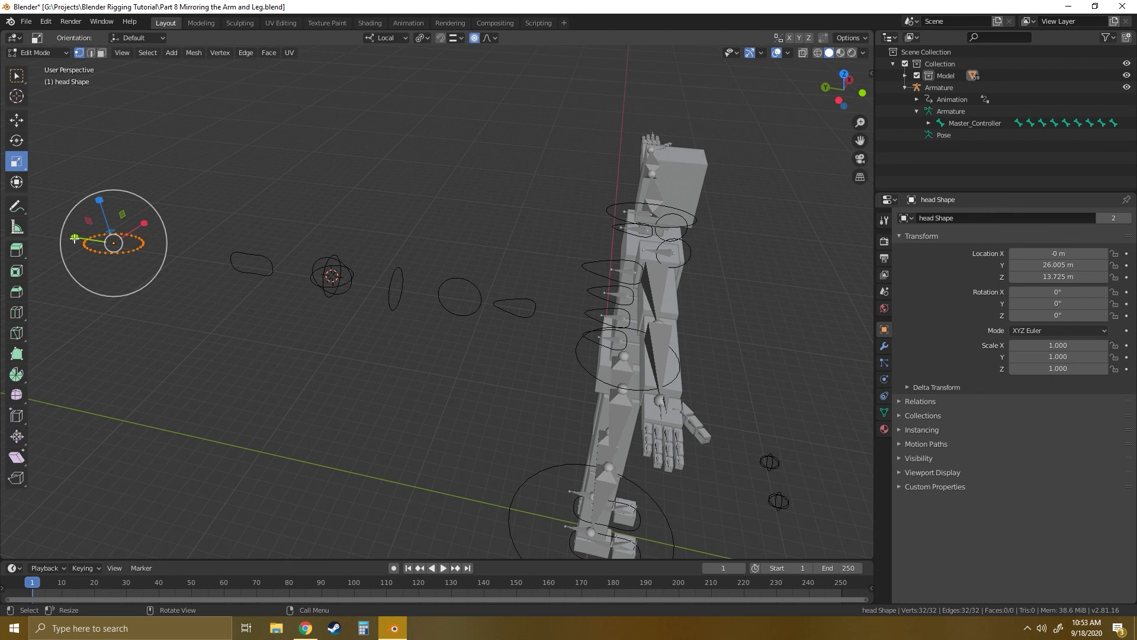
{"action": "left_click_drag", "start_coordinate": [74, 238], "coordinate": [82, 240]}
{"action": "key", "text": "shift+space"}
{"action": "left_click", "coordinate": [37, 221]}
Scale the head Shape's vertices slightly up along the X axis to widen the head control, and return to Object Mode.
{"action": "middle_click_drag", "start_coordinate": [589, 242], "coordinate": [420, 187]}
{"action": "key", "text": "shift+space"}
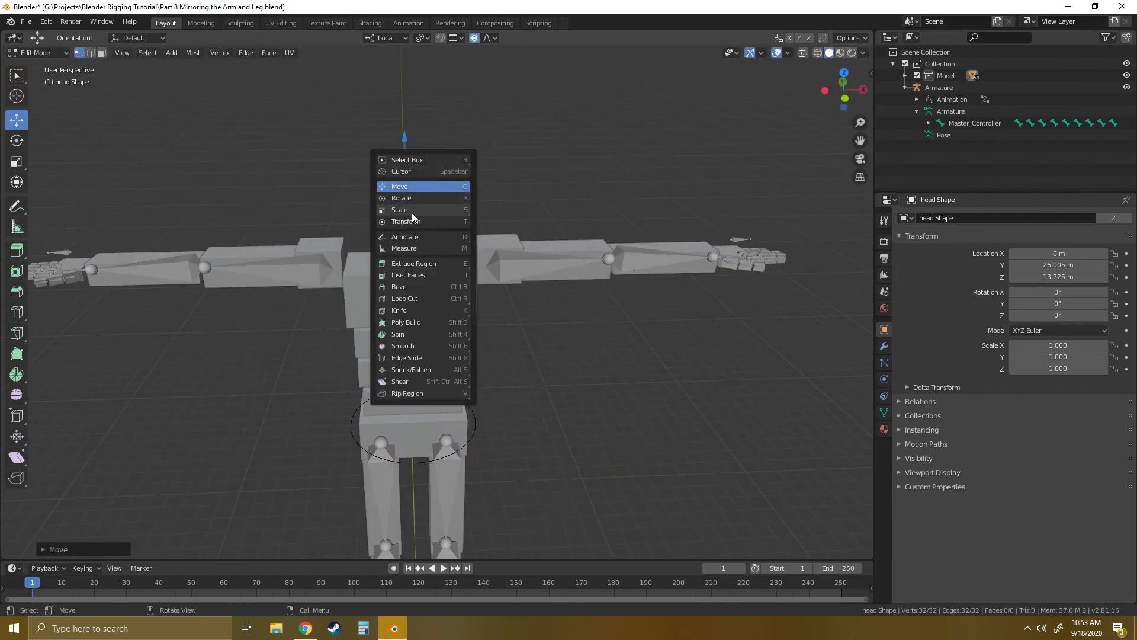
{"action": "left_click", "coordinate": [413, 212]}
{"action": "left_click_drag", "start_coordinate": [445, 186], "coordinate": [456, 188]}
{"action": "middle_click_drag", "start_coordinate": [456, 188], "coordinate": [519, 261]}
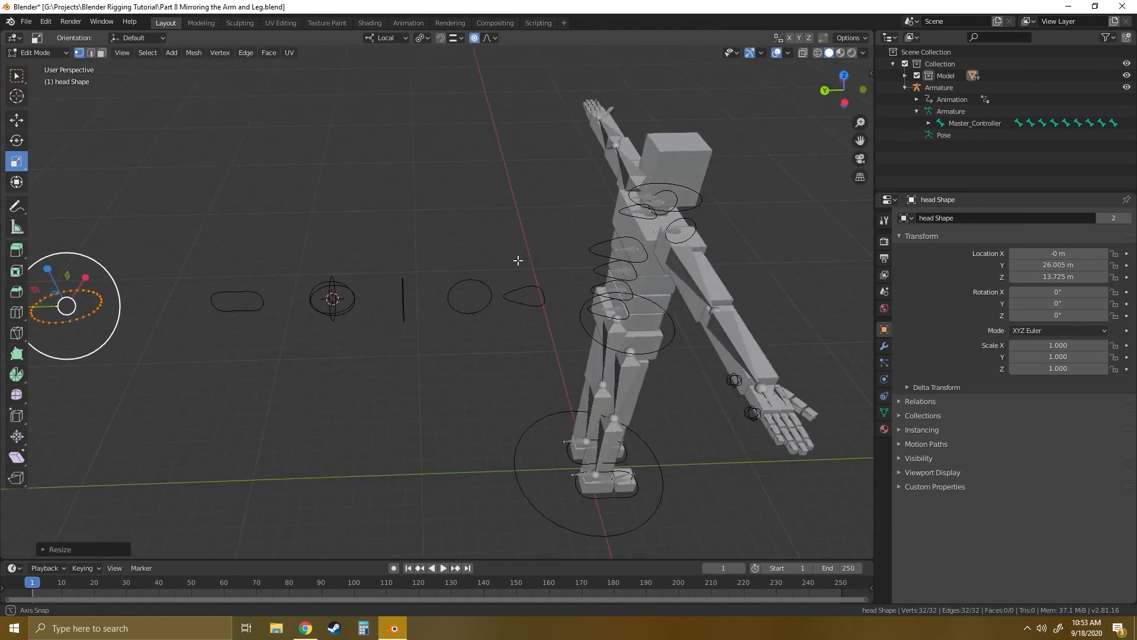
{"action": "key", "text": "Tab"}
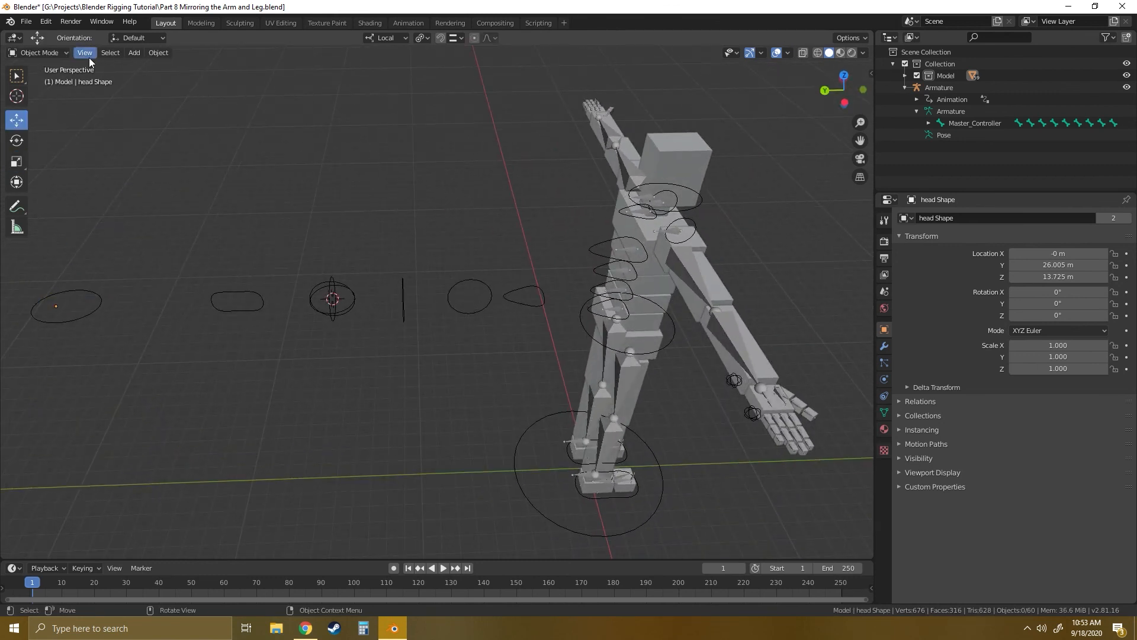
Add another mesh circle and move it along the Y axis to about 21.5 m, beside the head Shape.
{"action": "left_click", "coordinate": [58, 52]}
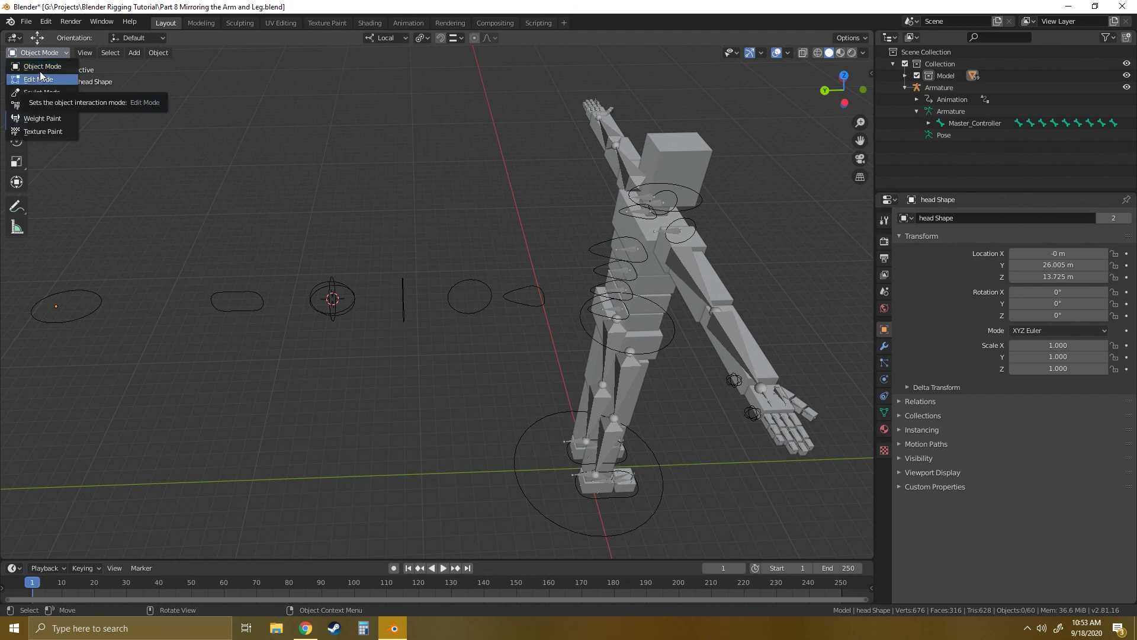
{"action": "left_click", "coordinate": [134, 52]}
{"action": "mouse_move", "coordinate": [166, 84]}
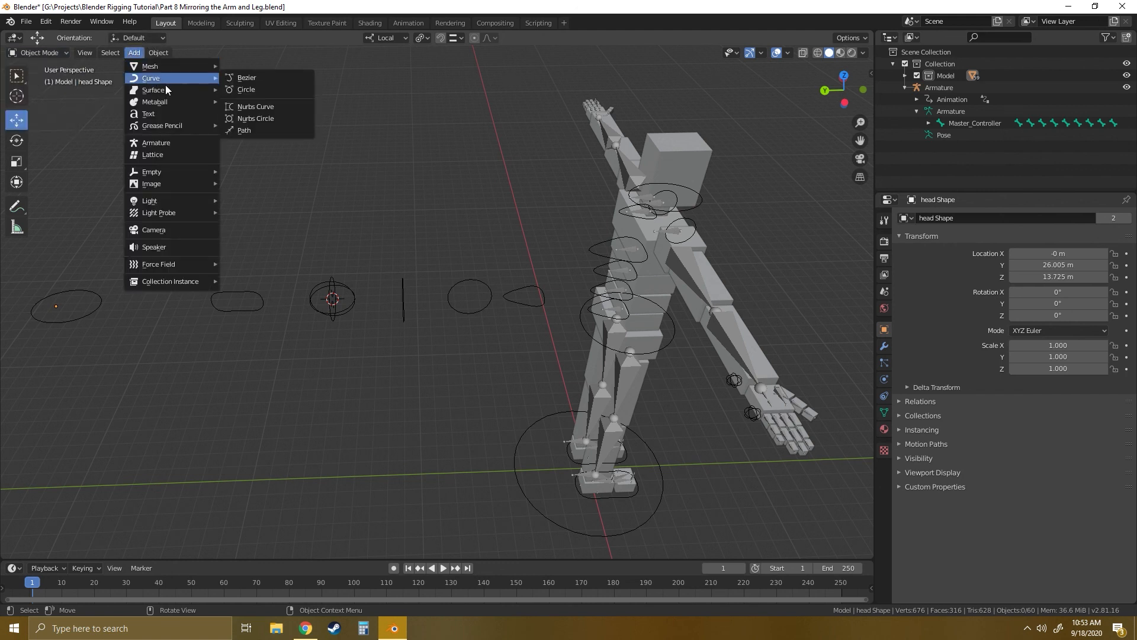
{"action": "left_click", "coordinate": [256, 90]}
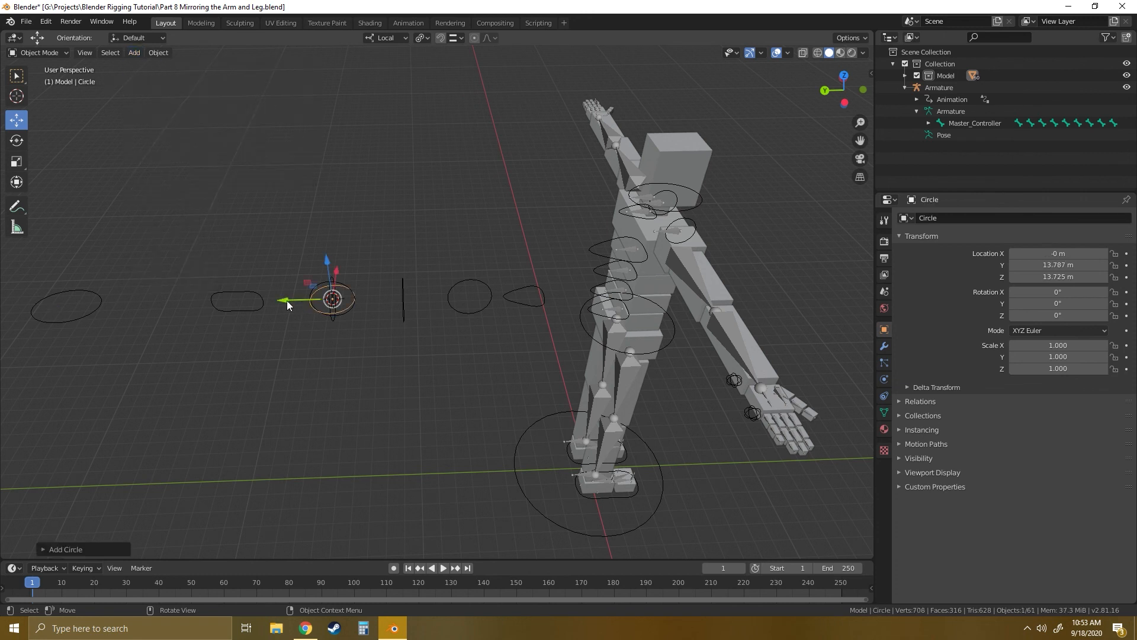
{"action": "left_click_drag", "start_coordinate": [287, 306], "coordinate": [133, 307]}
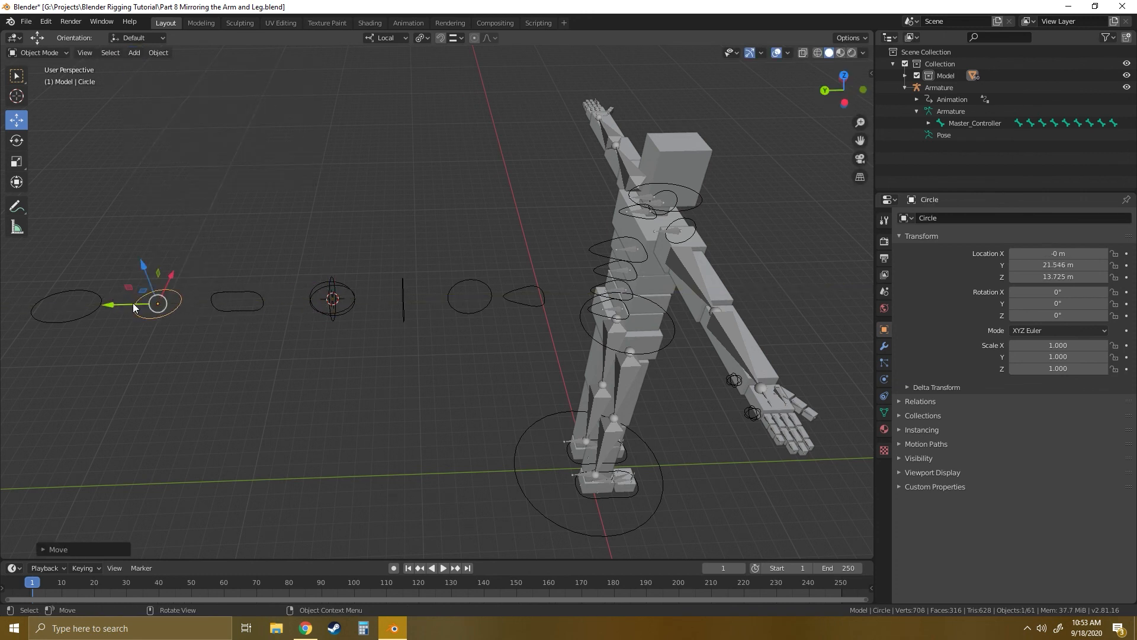
In Edit Mode from the top view, pull the new circle's far-end vertex about 0.4 m along Y with proportional editing, forming an egg shape.
{"action": "key", "text": "KP_Decimal"}
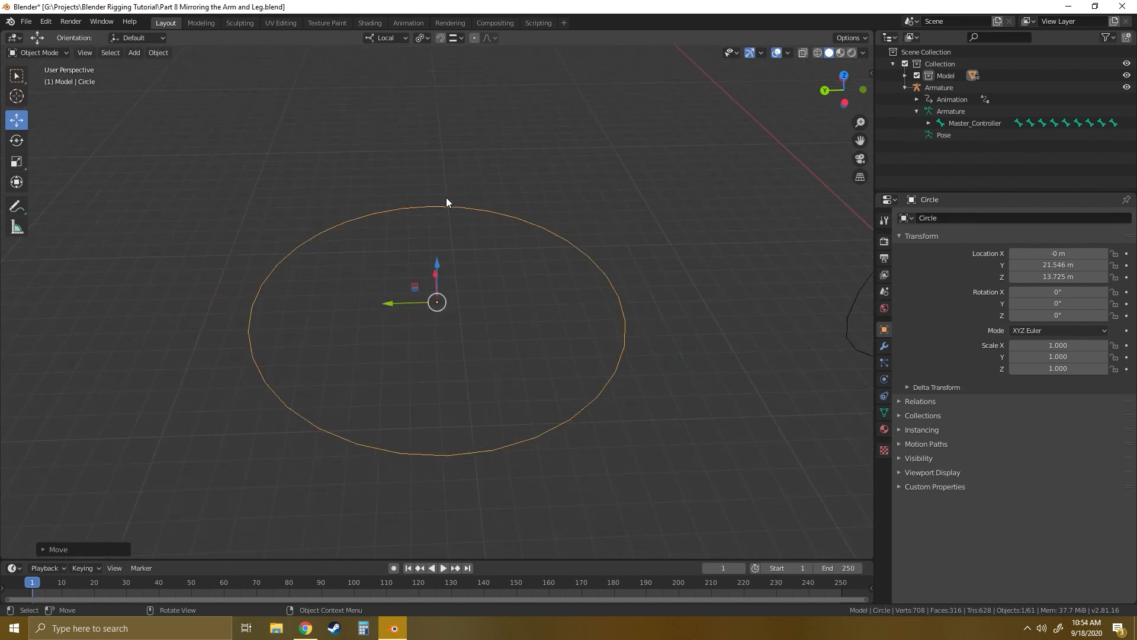
{"action": "left_click", "coordinate": [847, 76]}
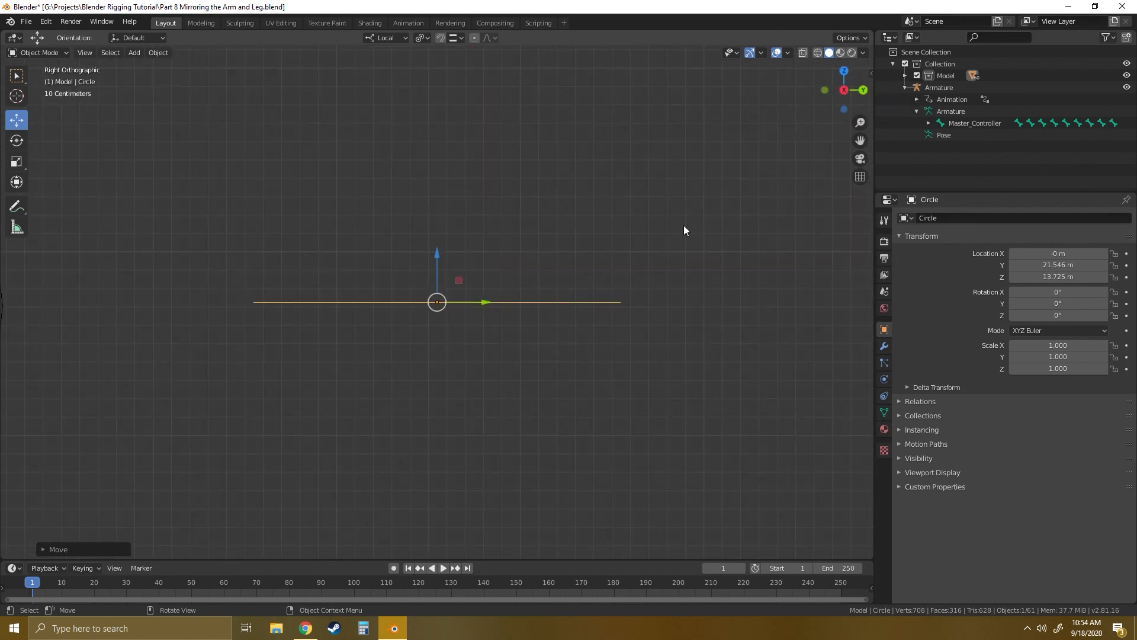
{"action": "left_click", "coordinate": [845, 72]}
{"action": "scroll", "coordinate": [540, 293], "scroll_direction": "down", "scroll_amount": 8}
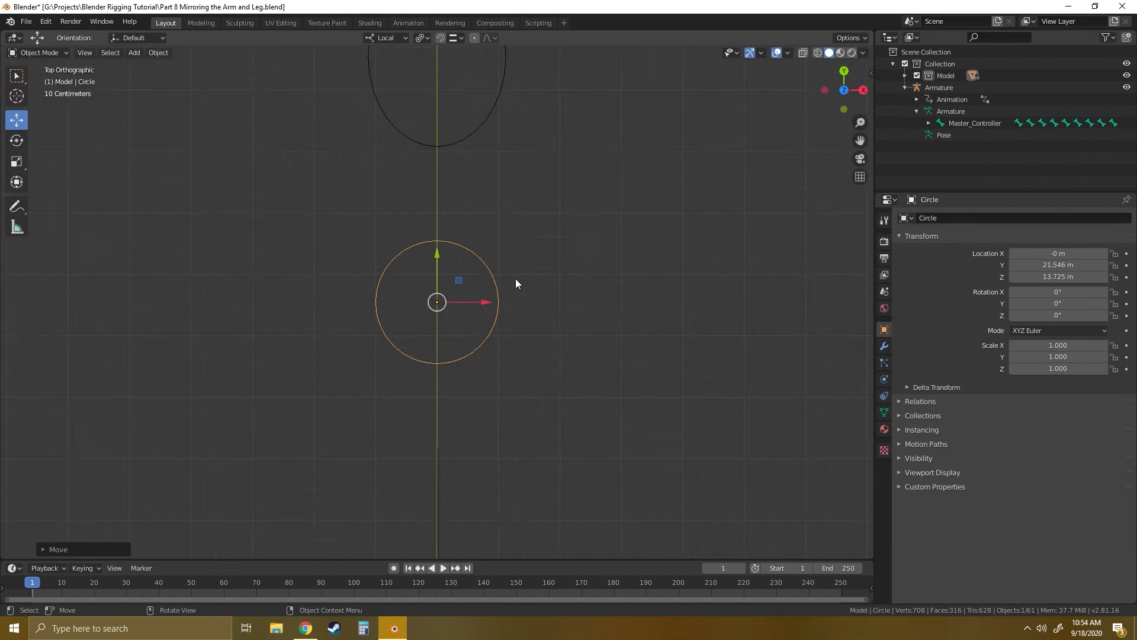
{"action": "scroll", "coordinate": [536, 290], "scroll_direction": "up", "scroll_amount": 4}
{"action": "middle_click_drag", "start_coordinate": [555, 271], "coordinate": [544, 298], "text": "shift"}
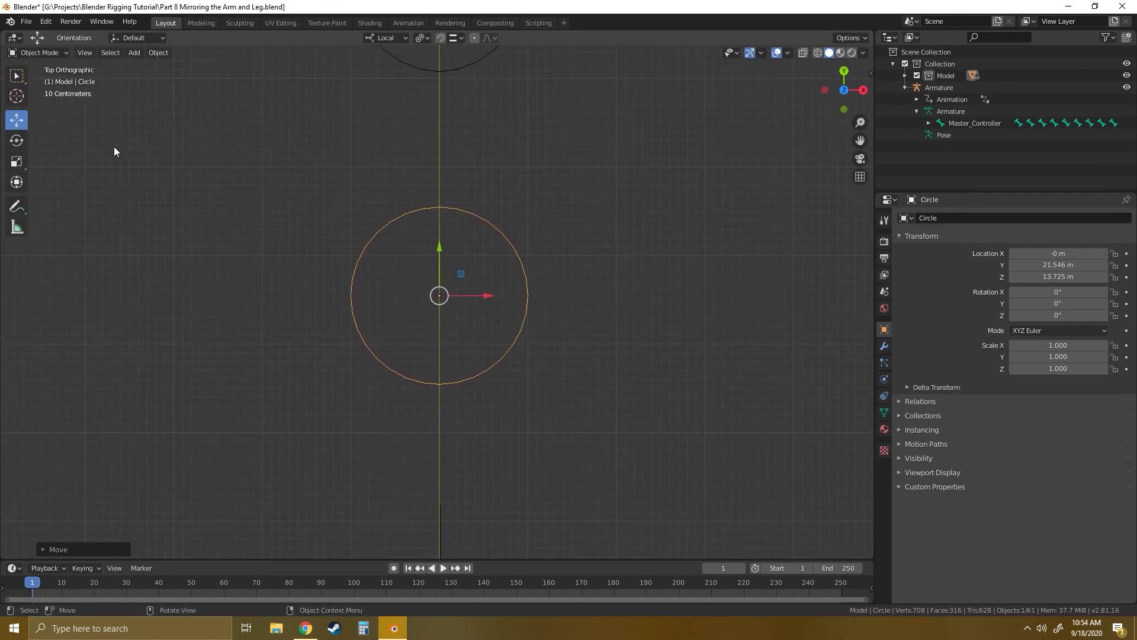
{"action": "key", "text": "Tab"}
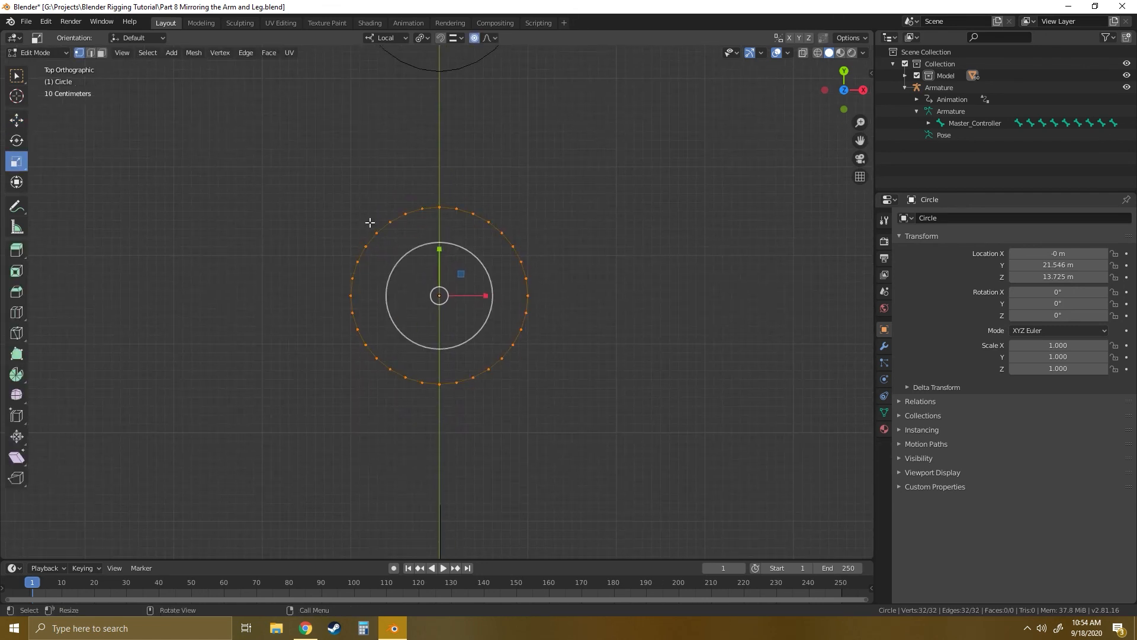
{"action": "left_click", "coordinate": [438, 206]}
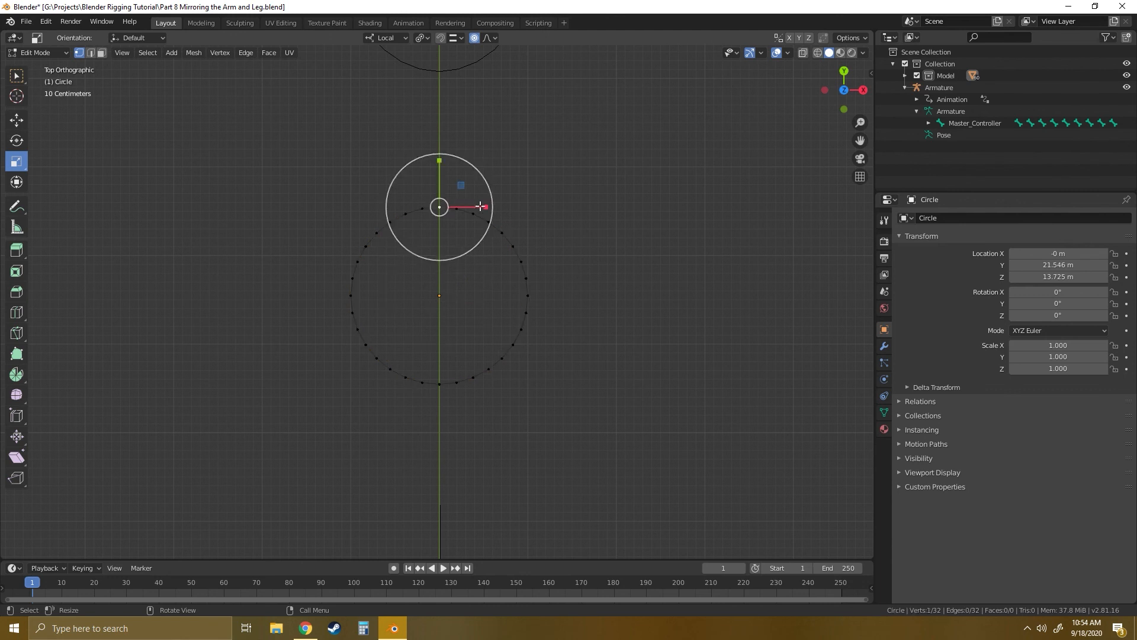
{"action": "key", "text": "shift+space"}
{"action": "left_click", "coordinate": [402, 193]}
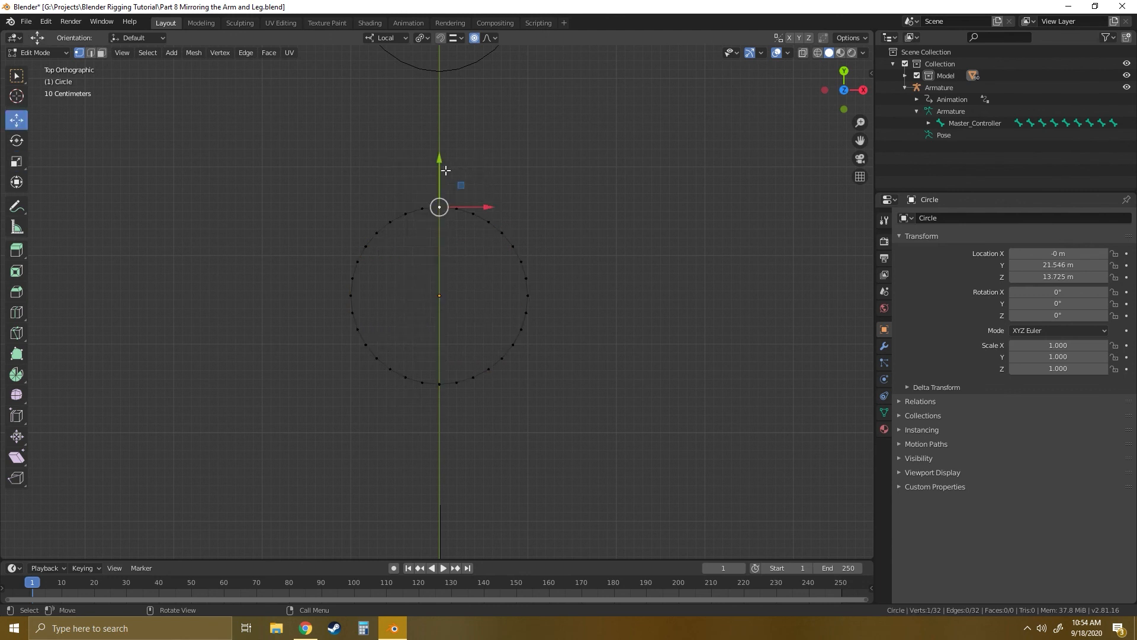
{"action": "left_click_drag", "start_coordinate": [439, 157], "coordinate": [439, 145]}
{"action": "scroll", "coordinate": [433, 114], "scroll_direction": "down", "scroll_amount": 5}
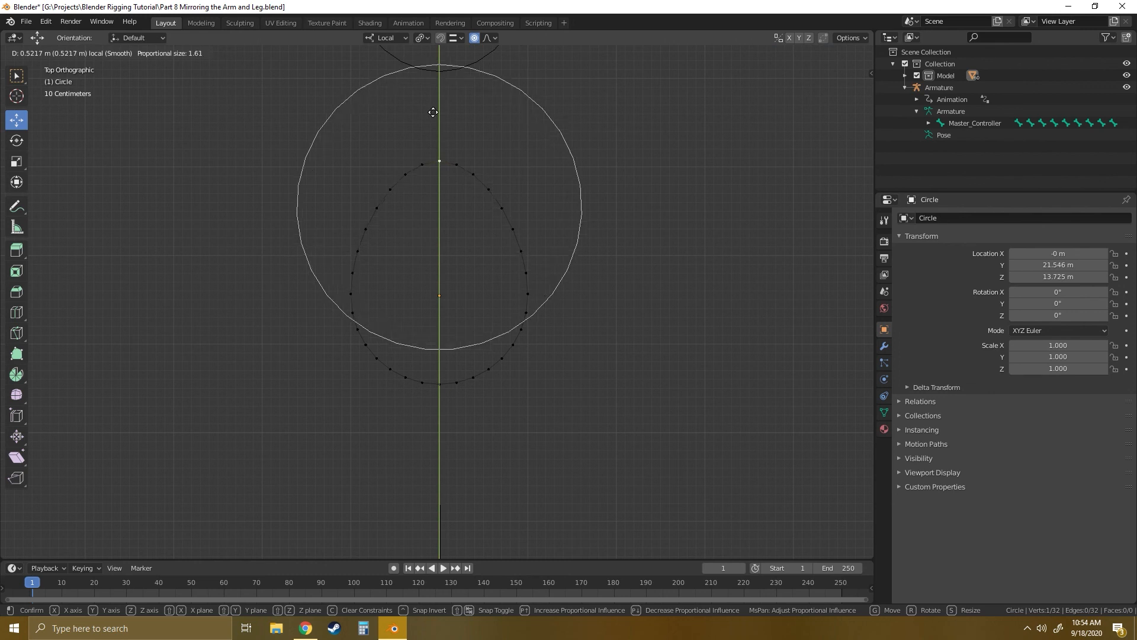
{"action": "scroll", "coordinate": [434, 119], "scroll_direction": "up", "scroll_amount": 3}
{"action": "scroll", "coordinate": [434, 118], "scroll_direction": "up", "scroll_amount": 5}
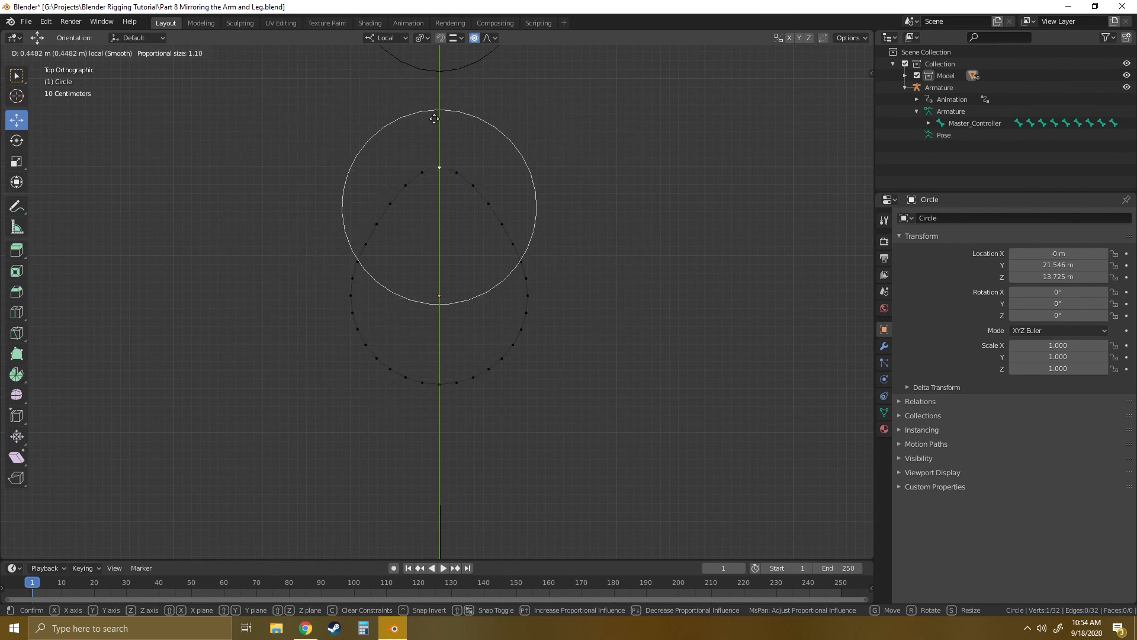
{"action": "scroll", "coordinate": [435, 118], "scroll_direction": "down", "scroll_amount": 2}
{"action": "left_click_drag", "start_coordinate": [435, 120], "coordinate": [435, 120]}
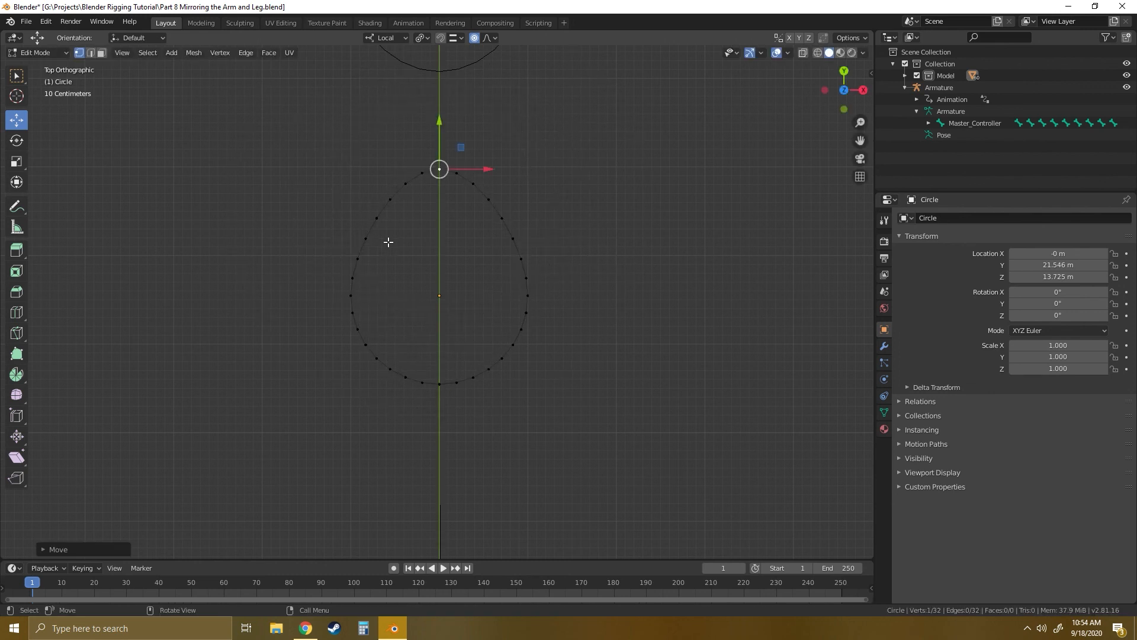
Move a vertex on the circle's negative X side inward and back with a small proportional falloff to start the thumb notch.
{"action": "left_click", "coordinate": [365, 238]}
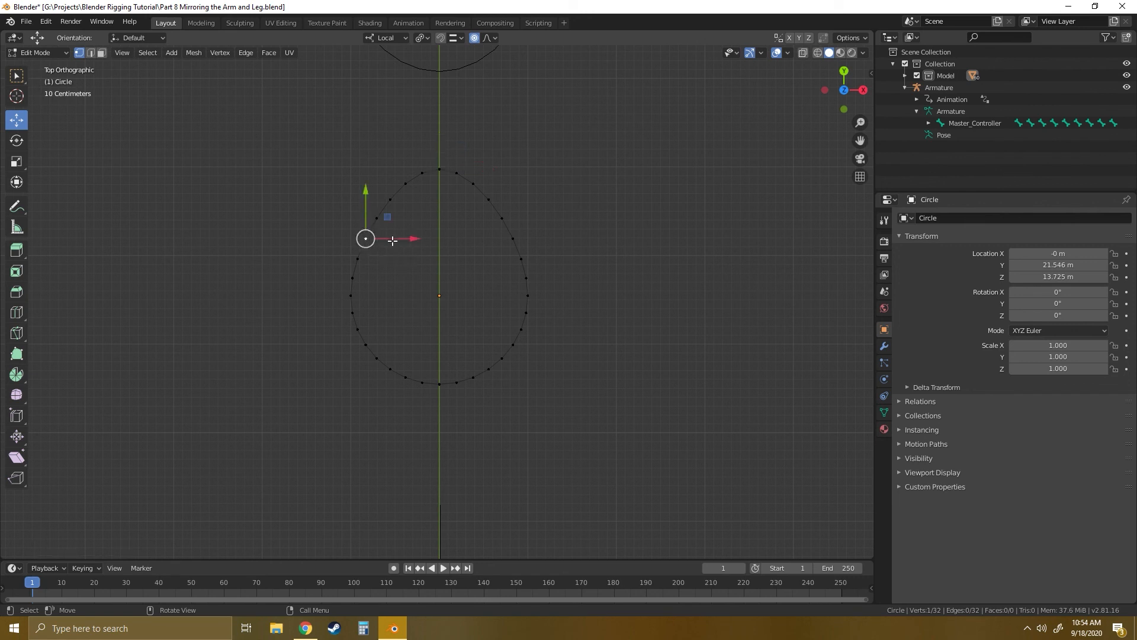
{"action": "left_click_drag", "start_coordinate": [388, 214], "coordinate": [410, 267]}
{"action": "scroll", "coordinate": [404, 233], "scroll_direction": "down", "scroll_amount": 2}
{"action": "scroll", "coordinate": [405, 231], "scroll_direction": "up", "scroll_amount": 4}
{"action": "scroll", "coordinate": [398, 231], "scroll_direction": "up", "scroll_amount": 10}
{"action": "scroll", "coordinate": [412, 261], "scroll_direction": "down", "scroll_amount": 2}
{"action": "scroll", "coordinate": [411, 262], "scroll_direction": "up", "scroll_amount": 4}
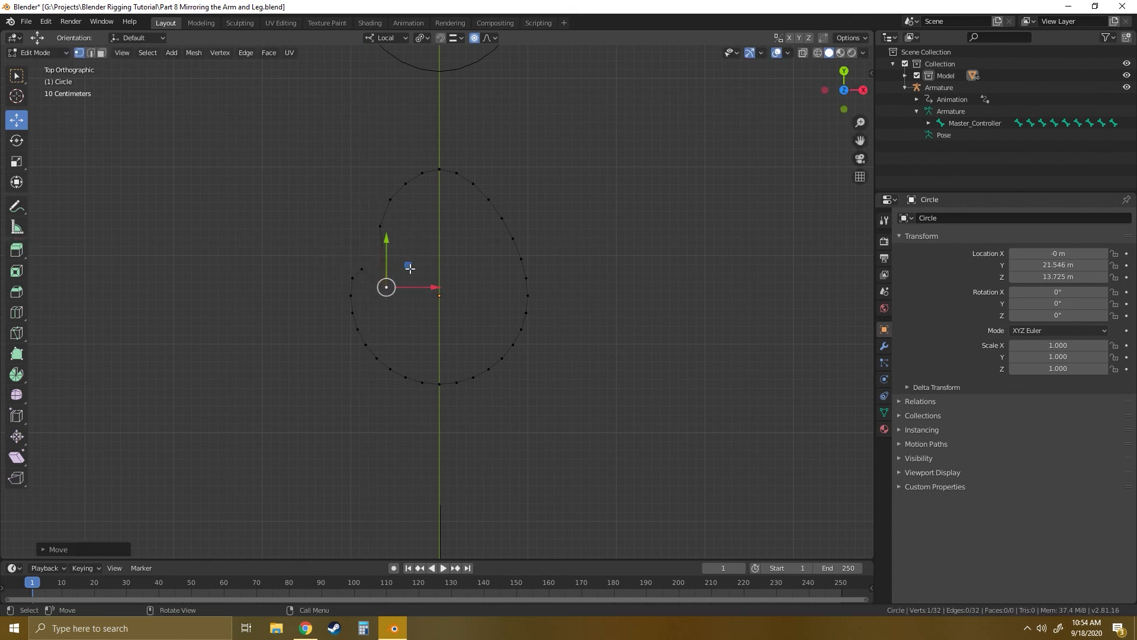
Nudge the vertices below and above the thumb notch slightly inward along the X axis.
{"action": "left_click", "coordinate": [353, 314]}
{"action": "left_click_drag", "start_coordinate": [397, 312], "coordinate": [399, 312]}
{"action": "scroll", "coordinate": [404, 314], "scroll_direction": "down", "scroll_amount": 2}
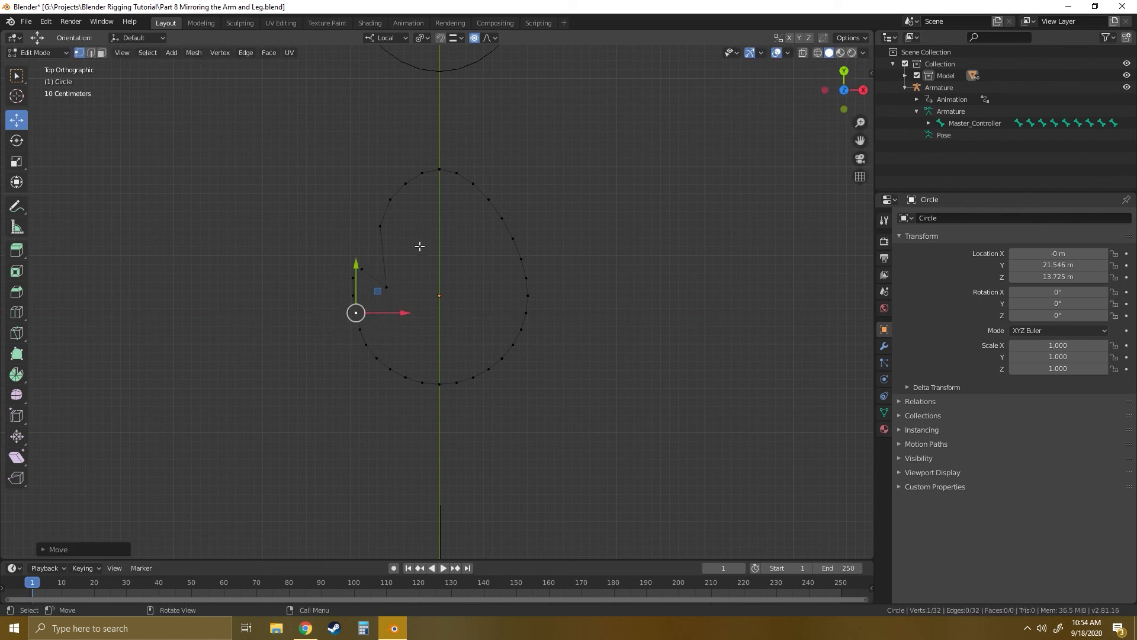
{"action": "left_click", "coordinate": [379, 225]}
{"action": "left_click_drag", "start_coordinate": [429, 225], "coordinate": [437, 228]}
Move the middle vertex on the side opposite the thumb about 0.25 m inward along X with proportional editing.
{"action": "left_click", "coordinate": [527, 295]}
{"action": "left_click_drag", "start_coordinate": [574, 295], "coordinate": [555, 310]}
{"action": "scroll", "coordinate": [555, 309], "scroll_direction": "down", "scroll_amount": 4}
{"action": "scroll", "coordinate": [563, 310], "scroll_direction": "down", "scroll_amount": 1}
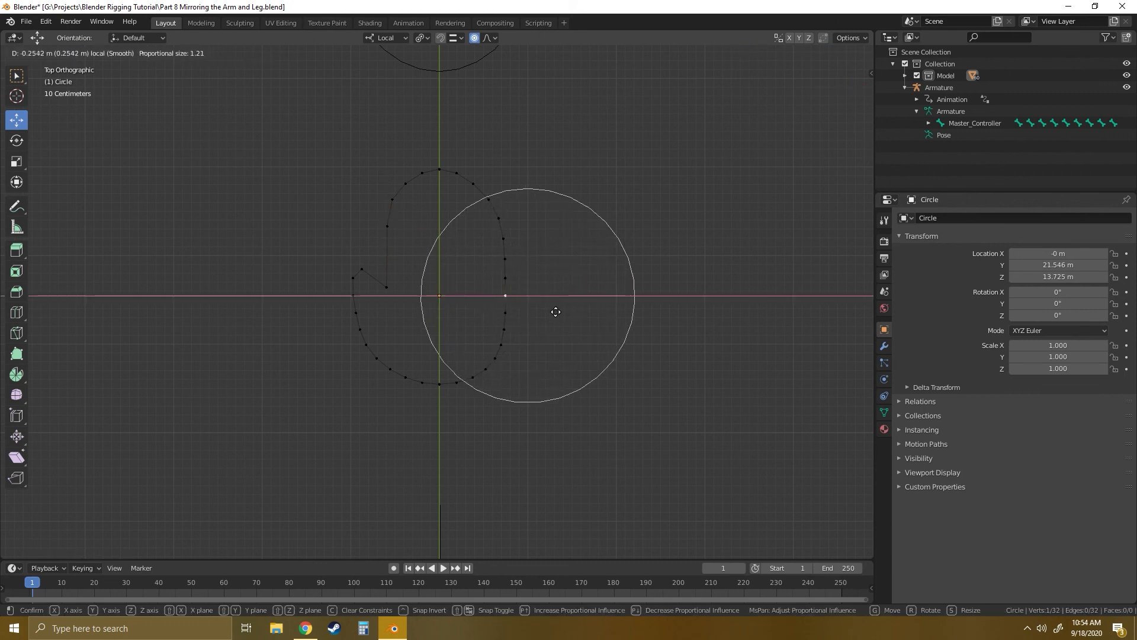
{"action": "left_click", "coordinate": [556, 312]}
Turn off proportional editing and reposition the vertices around the notch individually to round out the thumb.
{"action": "key", "text": "o"}
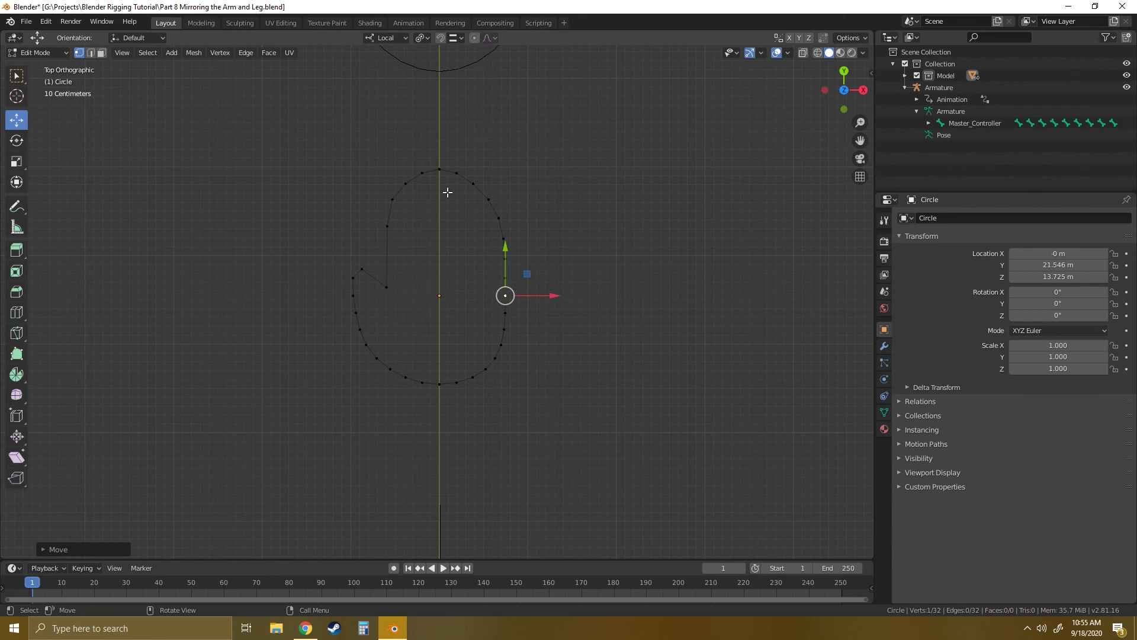
{"action": "left_click", "coordinate": [366, 270]}
{"action": "left_click_drag", "start_coordinate": [383, 249], "coordinate": [381, 311]}
{"action": "left_click", "coordinate": [353, 277]}
{"action": "left_click", "coordinate": [353, 294]}
{"action": "left_click", "coordinate": [356, 312]}
{"action": "left_click", "coordinate": [364, 327]}
{"action": "left_click", "coordinate": [364, 341]}
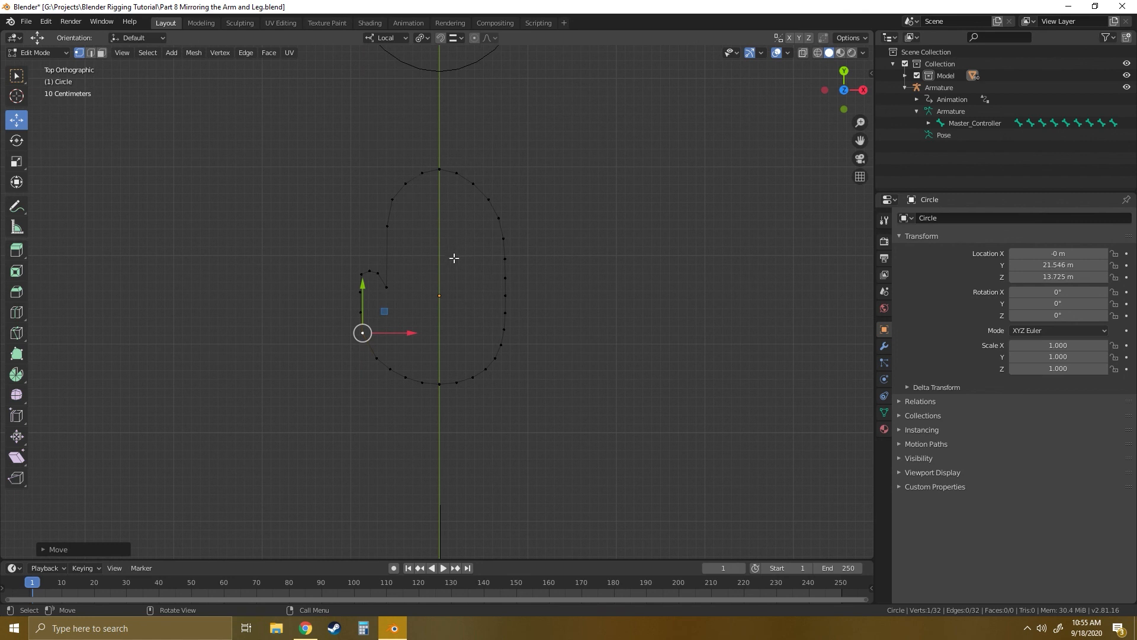
Return to Object Mode and rename the circle object as Hand Shape.
{"action": "middle_click_drag", "start_coordinate": [454, 258], "coordinate": [432, 284]}
{"action": "key", "text": "Tab"}
{"action": "left_click", "coordinate": [948, 221]}
{"action": "type", "text": "H"}
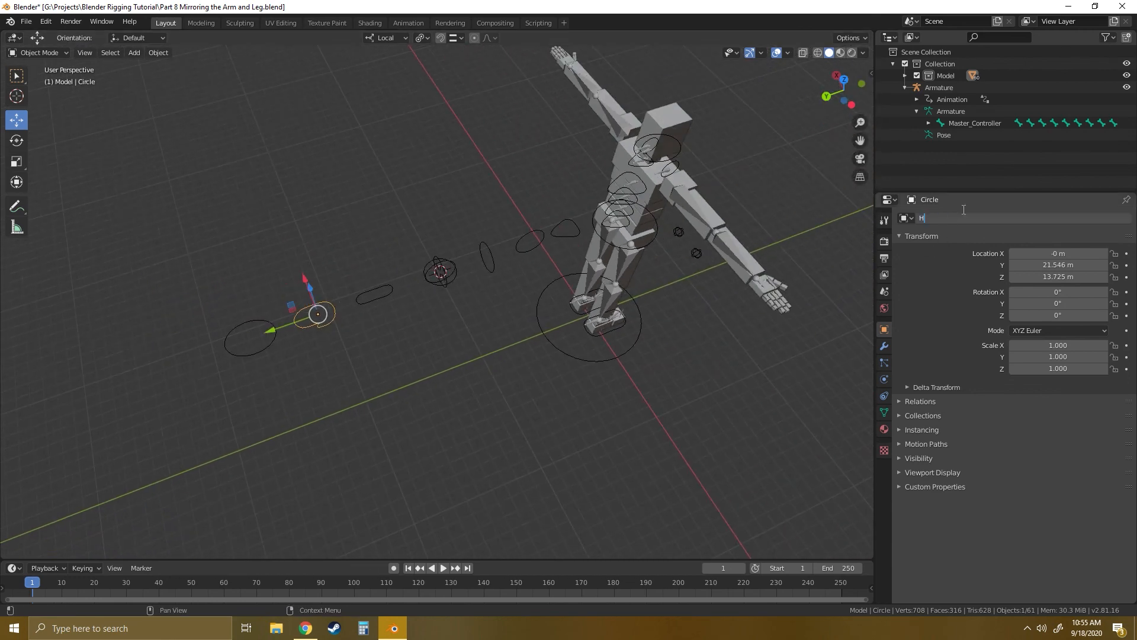
{"action": "type", "text": "and Shape"}
{"action": "key", "text": "Return"}
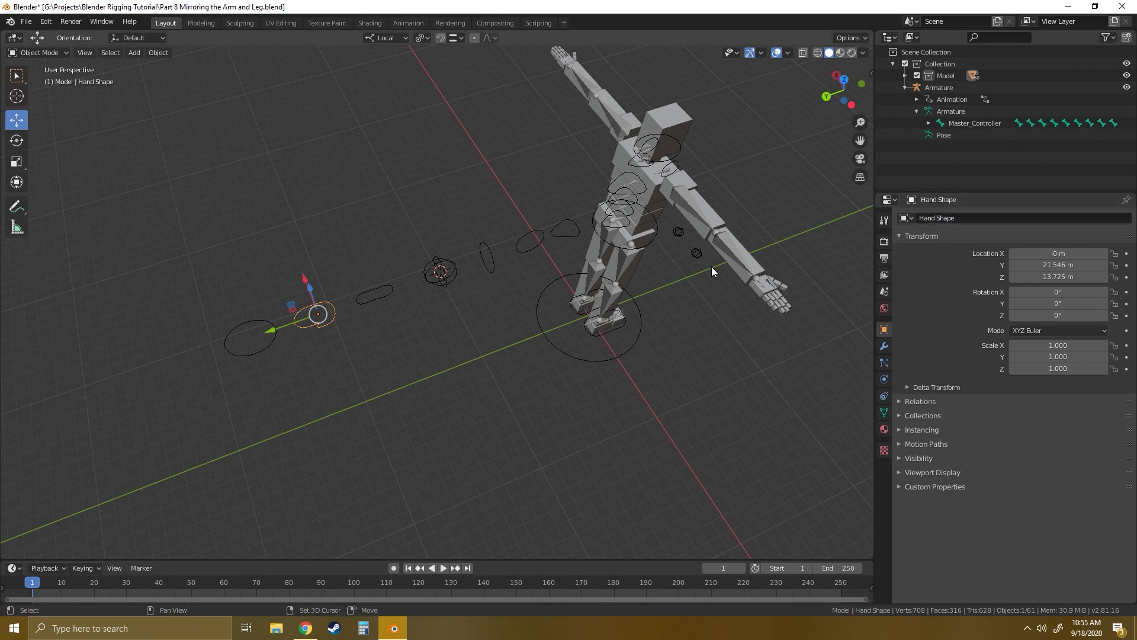
Put the armature in Pose Mode and assign Hand Shape as the custom object of Hand_Controller.R, with Bone Size off.
{"action": "middle_click_drag", "start_coordinate": [712, 267], "coordinate": [588, 330]}
{"action": "left_click", "coordinate": [588, 330]}
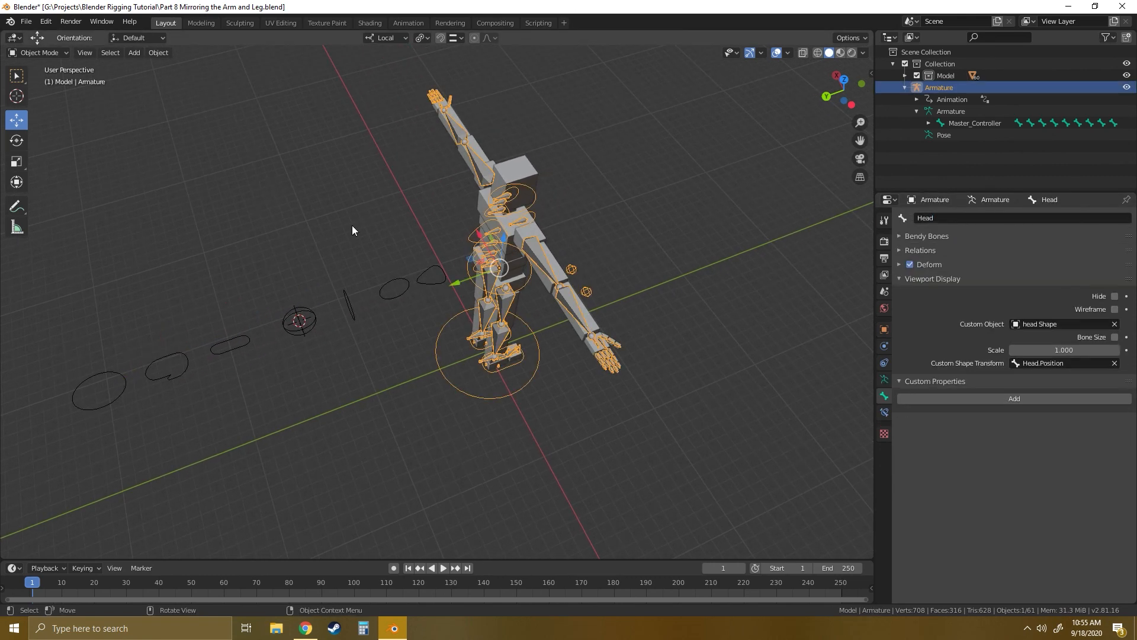
{"action": "left_click", "coordinate": [54, 54]}
{"action": "left_click", "coordinate": [49, 89]}
{"action": "scroll", "coordinate": [667, 367], "scroll_direction": "up", "scroll_amount": 3}
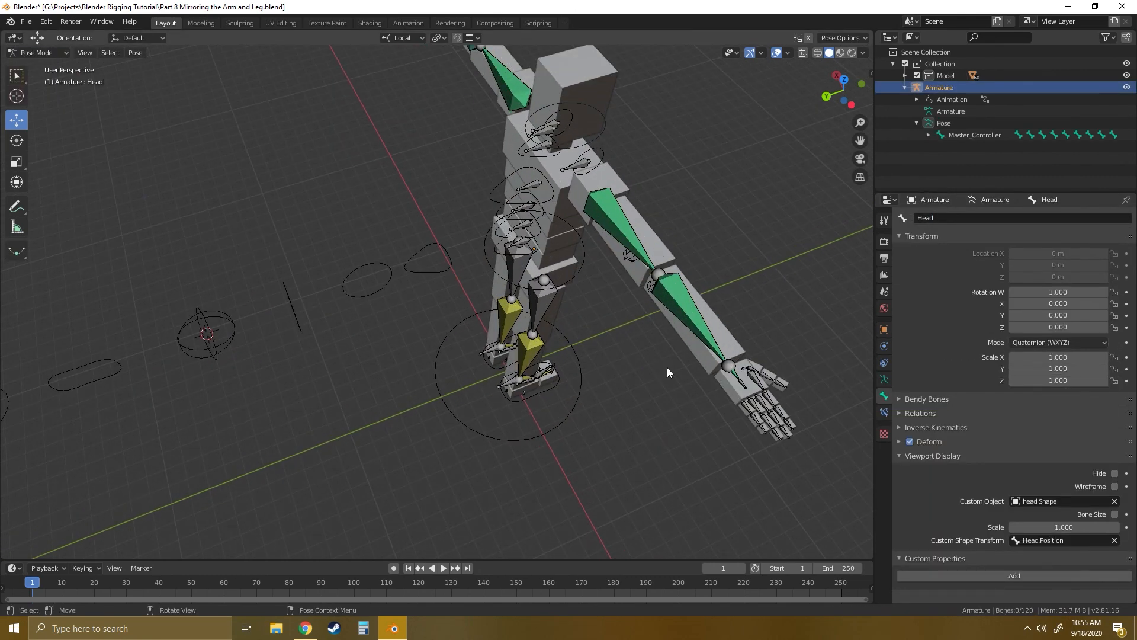
{"action": "left_click", "coordinate": [759, 385]}
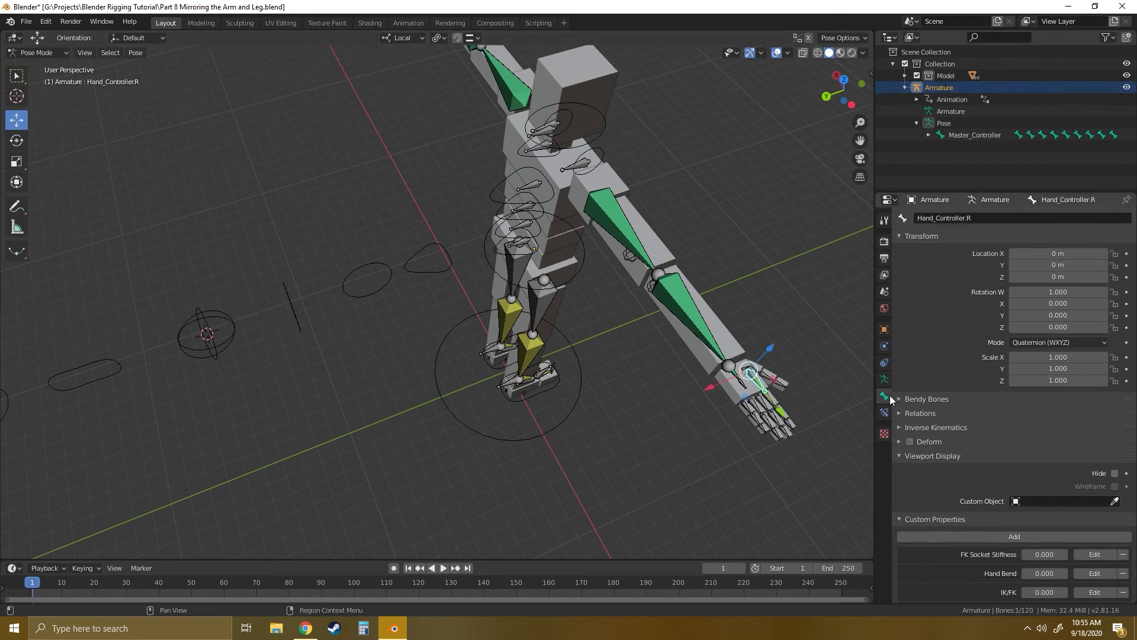
{"action": "scroll", "coordinate": [1015, 450], "scroll_direction": "down", "scroll_amount": 5}
{"action": "scroll", "coordinate": [1015, 454], "scroll_direction": "down", "scroll_amount": 4}
{"action": "left_click", "coordinate": [1030, 288]}
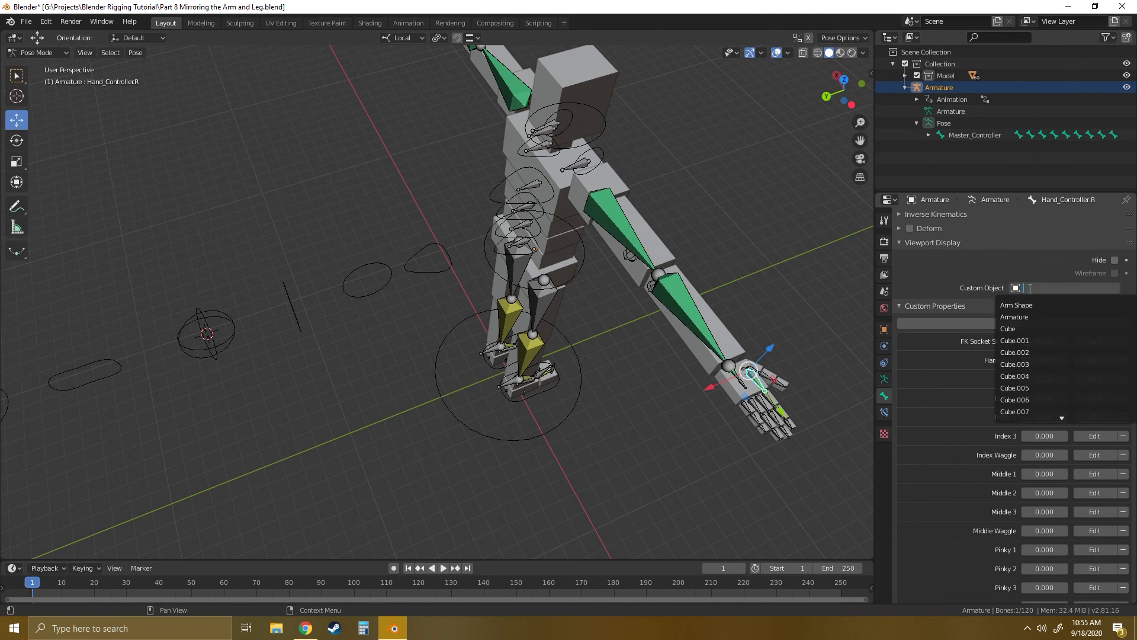
{"action": "type", "text": "hand"}
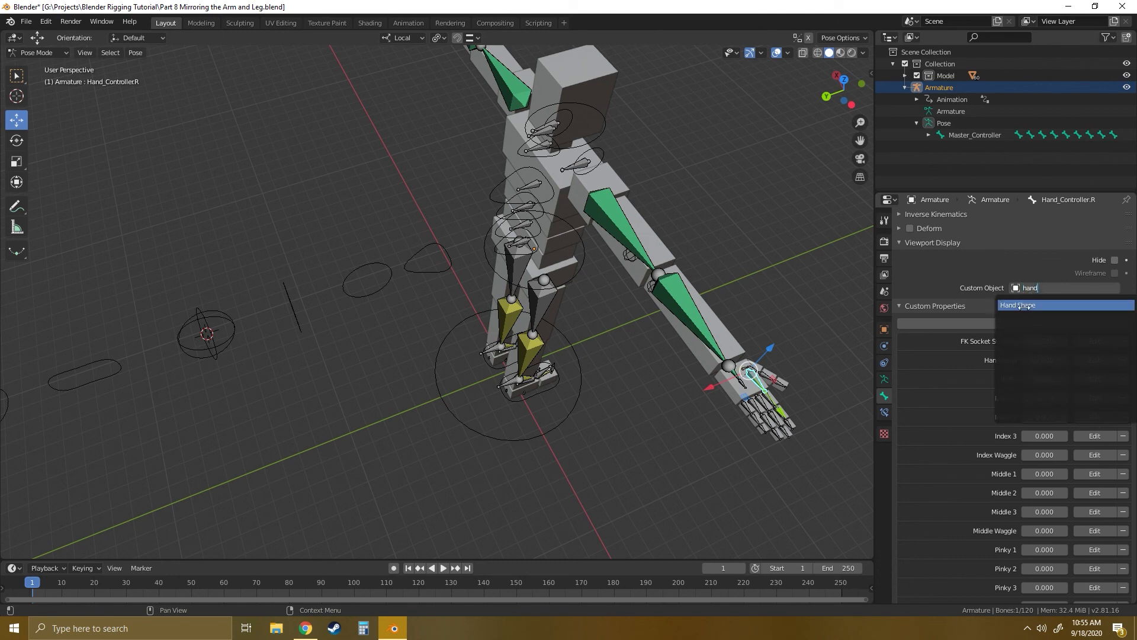
{"action": "left_click", "coordinate": [1025, 306]}
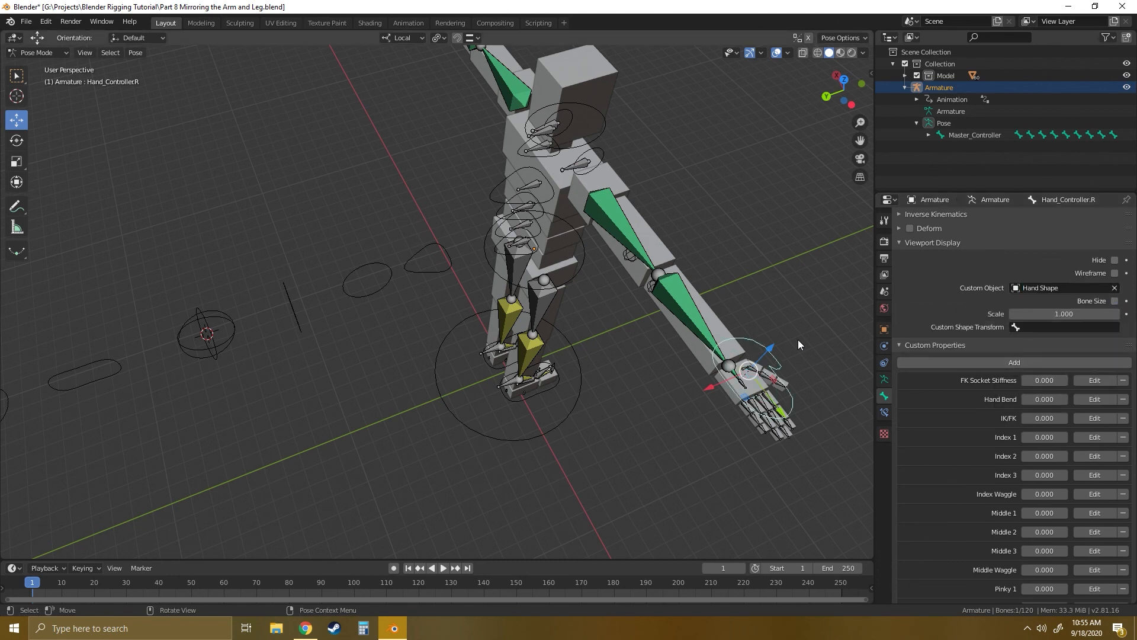
Assign Hand Shape as the custom object of the Hand_Controller.L bone, with Bone Size off.
{"action": "middle_click_drag", "start_coordinate": [795, 339], "coordinate": [518, 349]}
{"action": "left_click", "coordinate": [491, 202]}
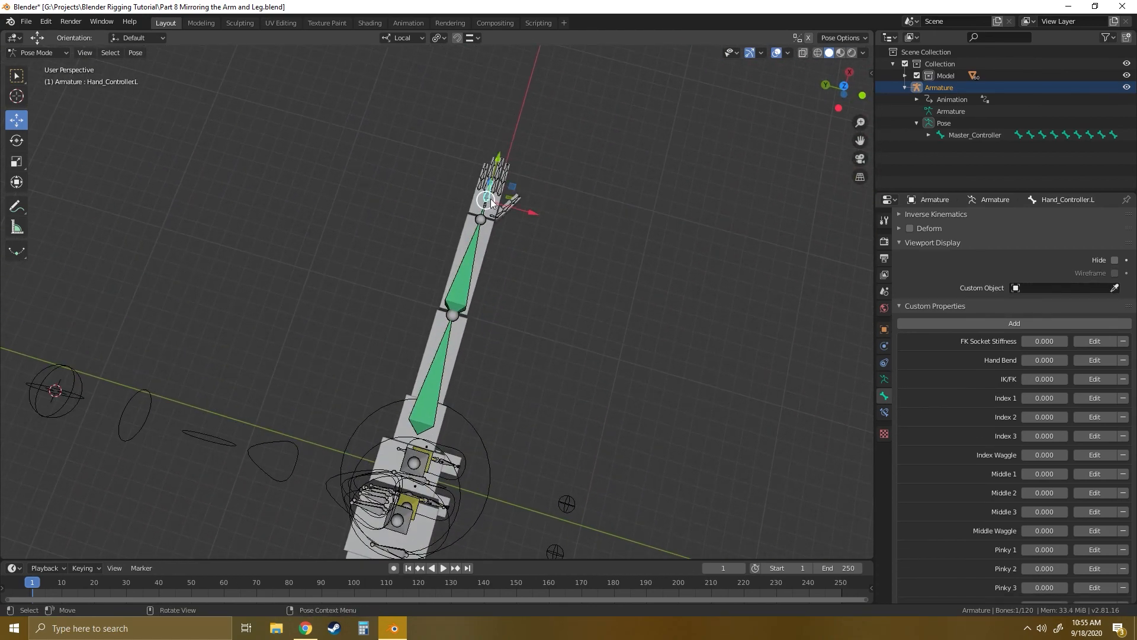
{"action": "left_click", "coordinate": [1034, 288]}
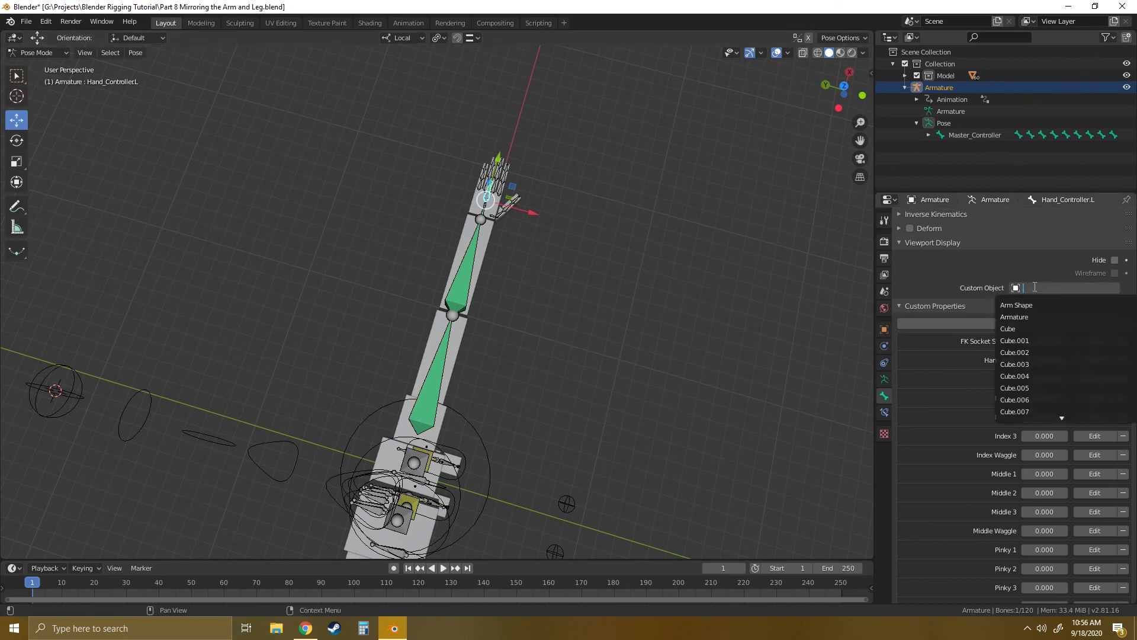
{"action": "type", "text": "hand"}
{"action": "left_click", "coordinate": [1028, 304]}
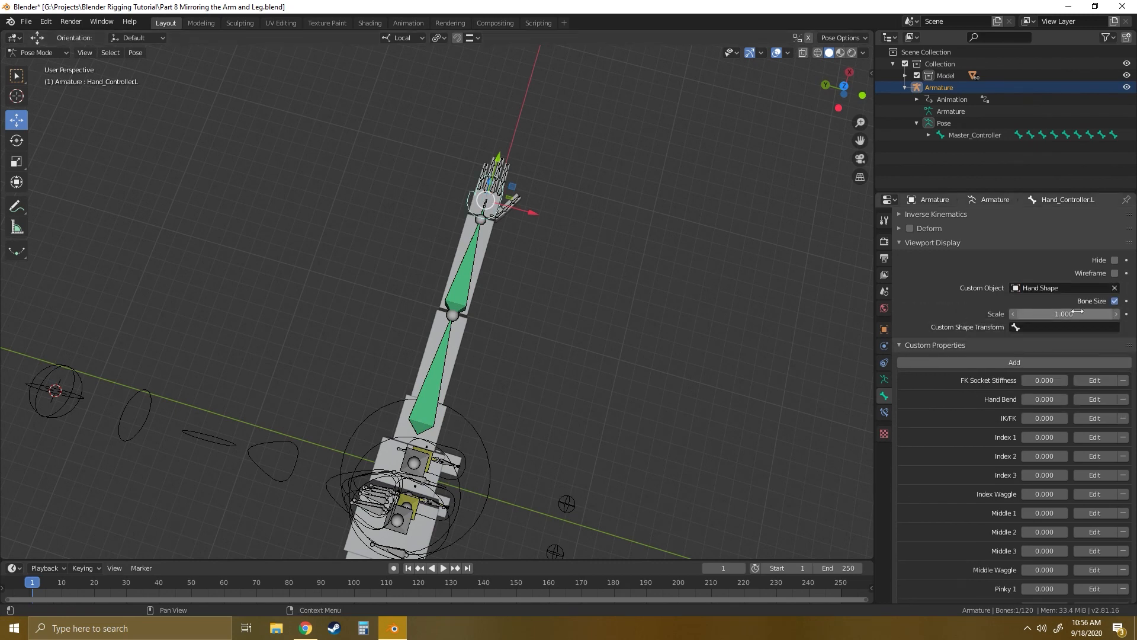
{"action": "scroll", "coordinate": [613, 200], "scroll_direction": "up", "scroll_amount": 3}
{"action": "middle_click_drag", "start_coordinate": [612, 200], "coordinate": [552, 290]}
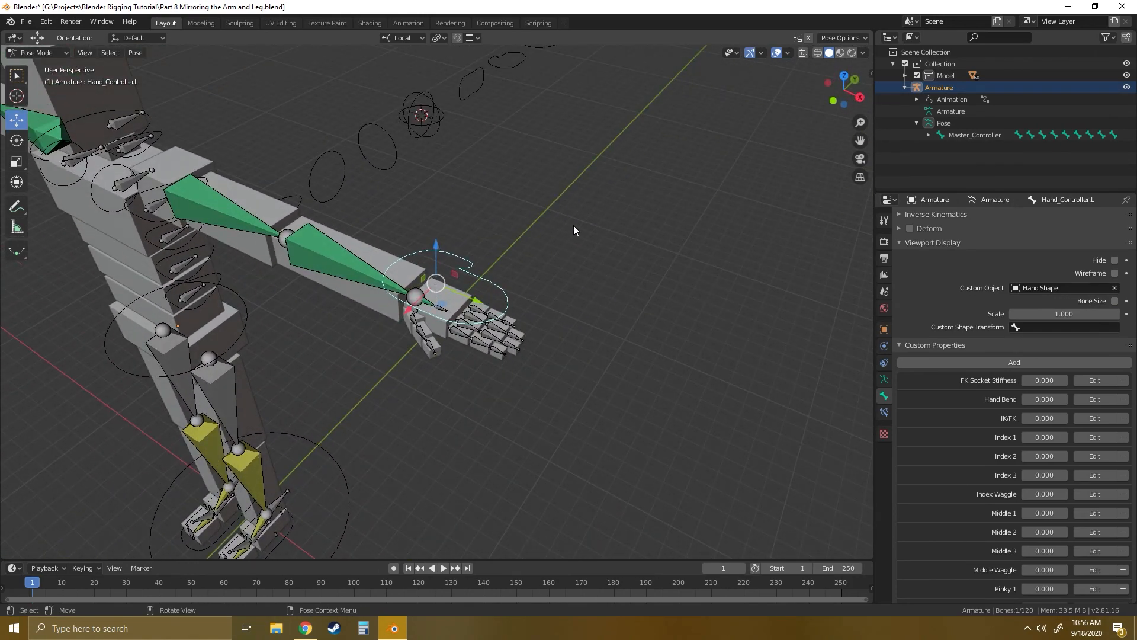
Set the roll of the Hand_Controller.L bone to 180° in Edit Mode and return to Pose Mode.
{"action": "left_click", "coordinate": [37, 53]}
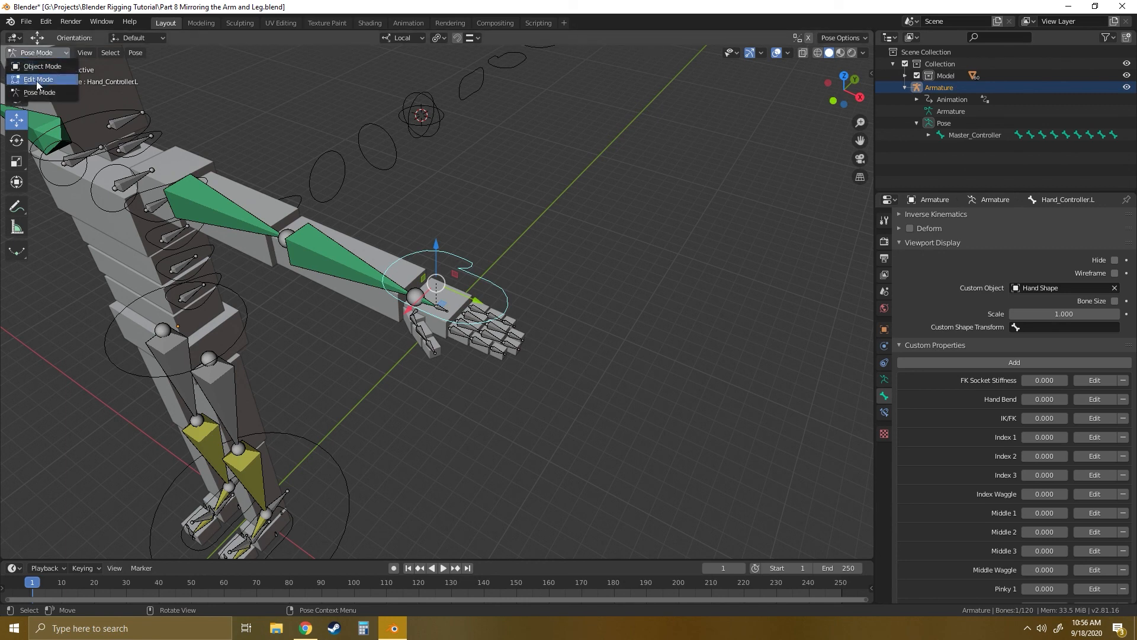
{"action": "left_click", "coordinate": [35, 80]}
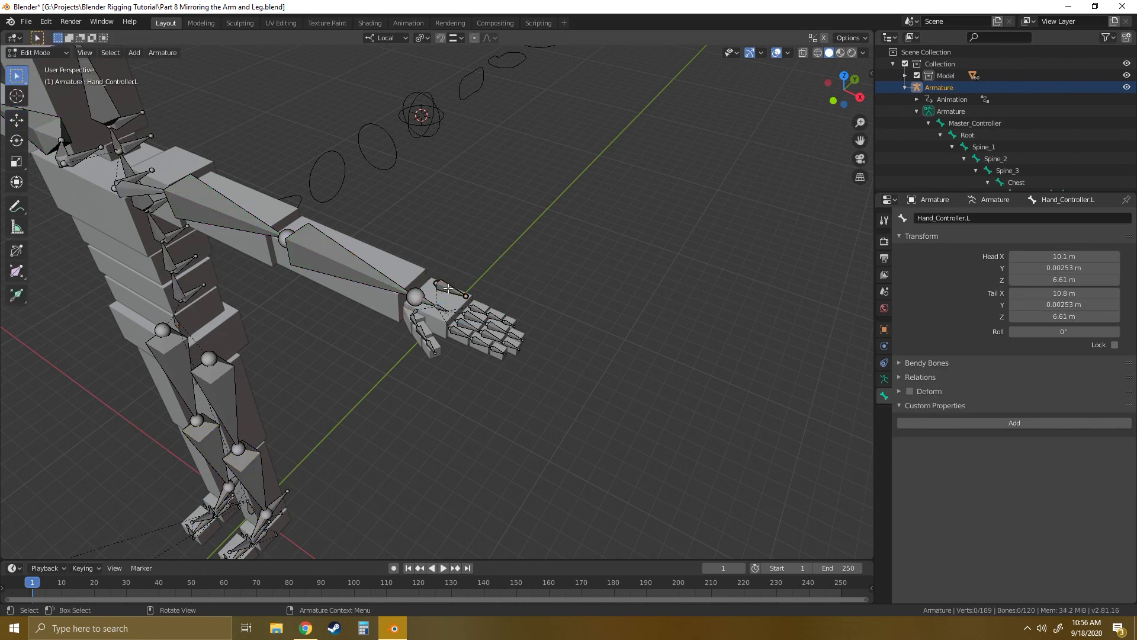
{"action": "left_click", "coordinate": [1064, 333]}
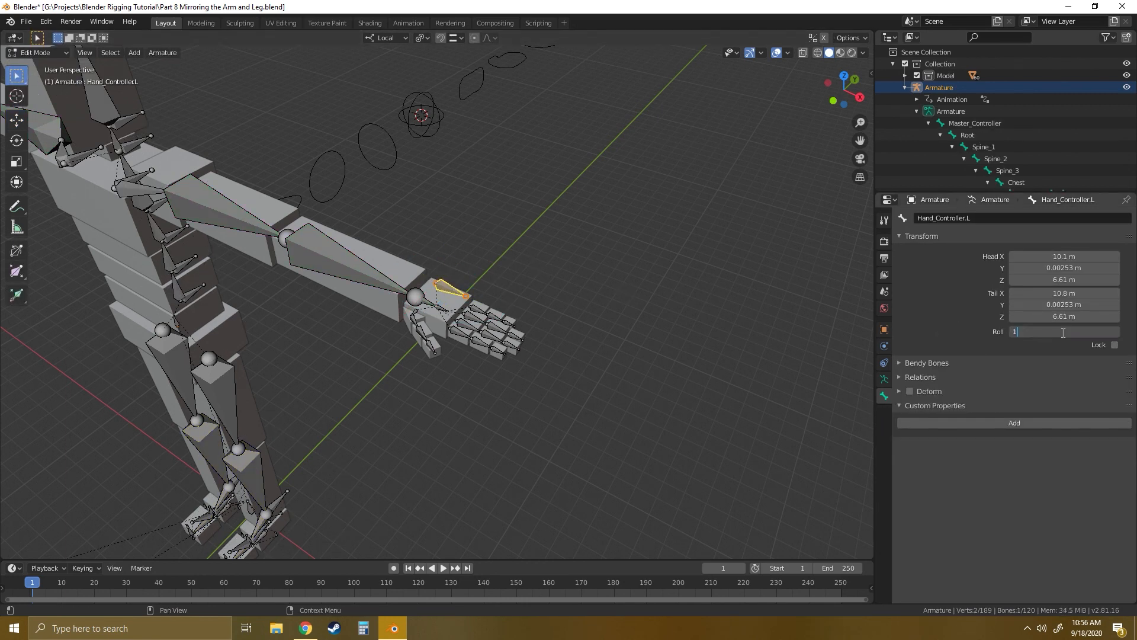
{"action": "type", "text": "180"}
{"action": "key", "text": "Return"}
{"action": "key", "text": "alt+a"}
{"action": "left_click", "coordinate": [39, 52]}
{"action": "left_click", "coordinate": [42, 92]}
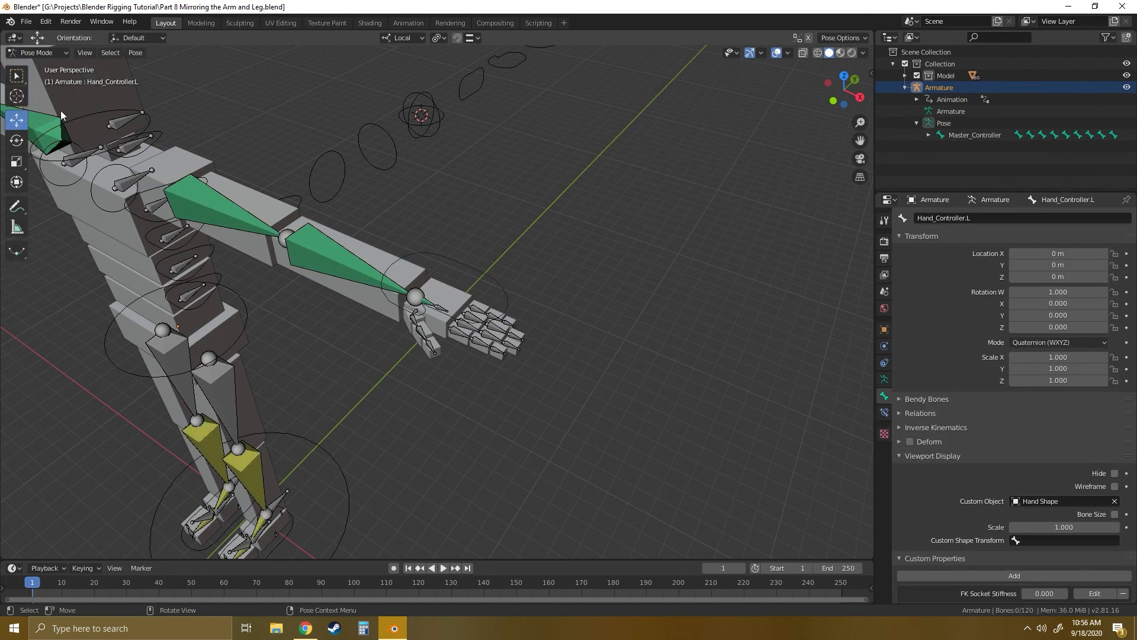
{"action": "middle_click_drag", "start_coordinate": [358, 217], "coordinate": [506, 142]}
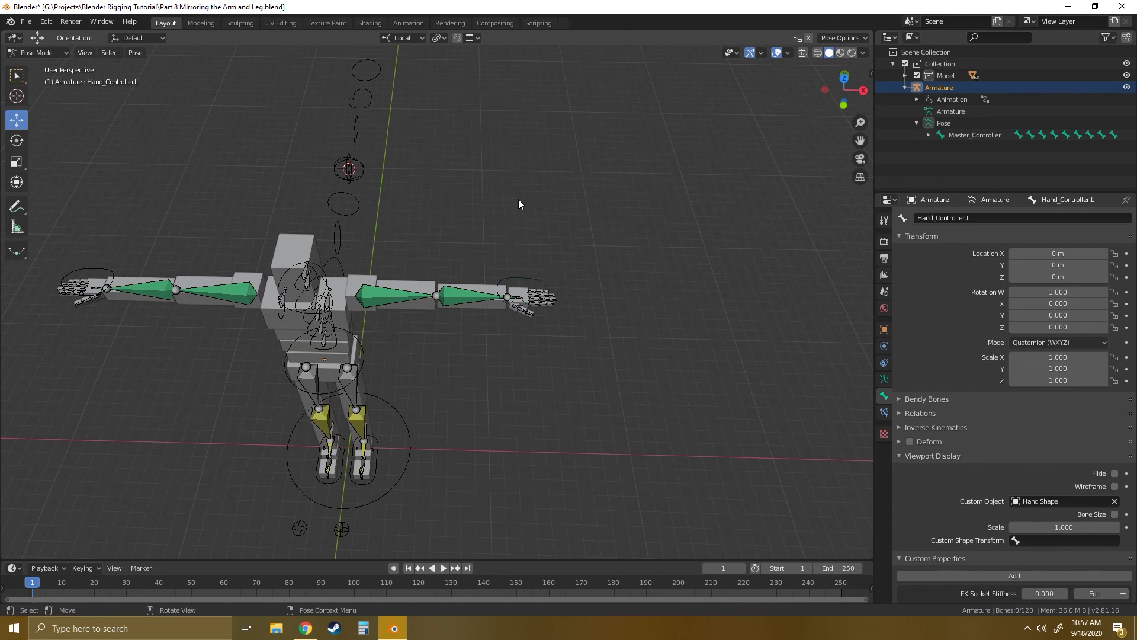
{"action": "middle_click_drag", "start_coordinate": [546, 320], "coordinate": [389, 272]}
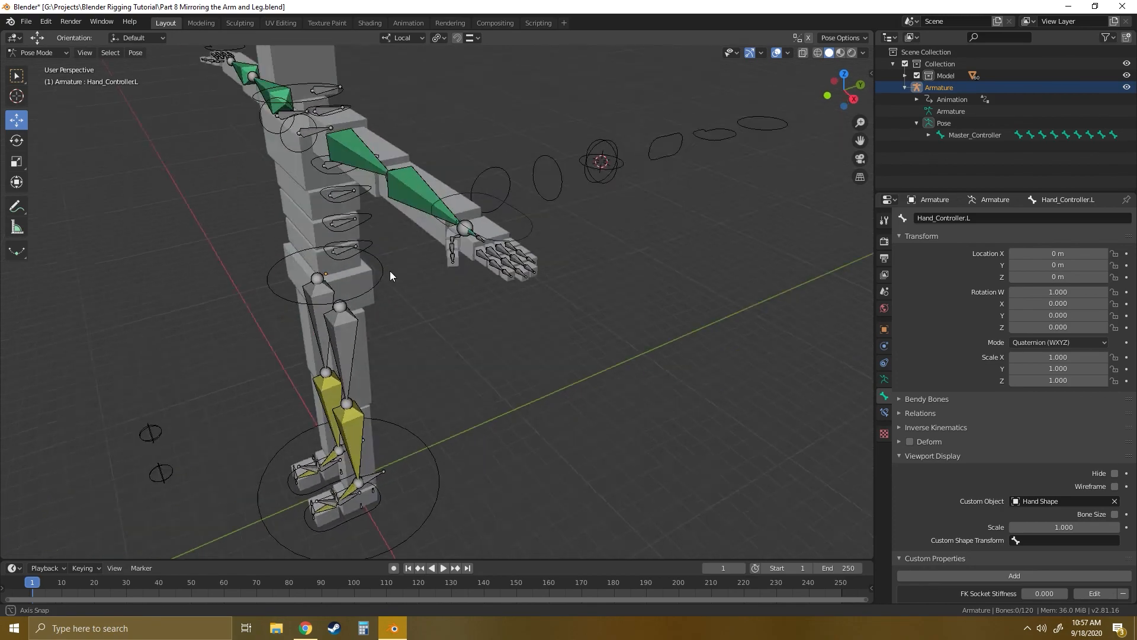
{"action": "scroll", "coordinate": [415, 255], "scroll_direction": "up", "scroll_amount": 3}
{"action": "scroll", "coordinate": [446, 245], "scroll_direction": "down", "scroll_amount": 3}
{"action": "middle_click_drag", "start_coordinate": [503, 275], "coordinate": [385, 275]}
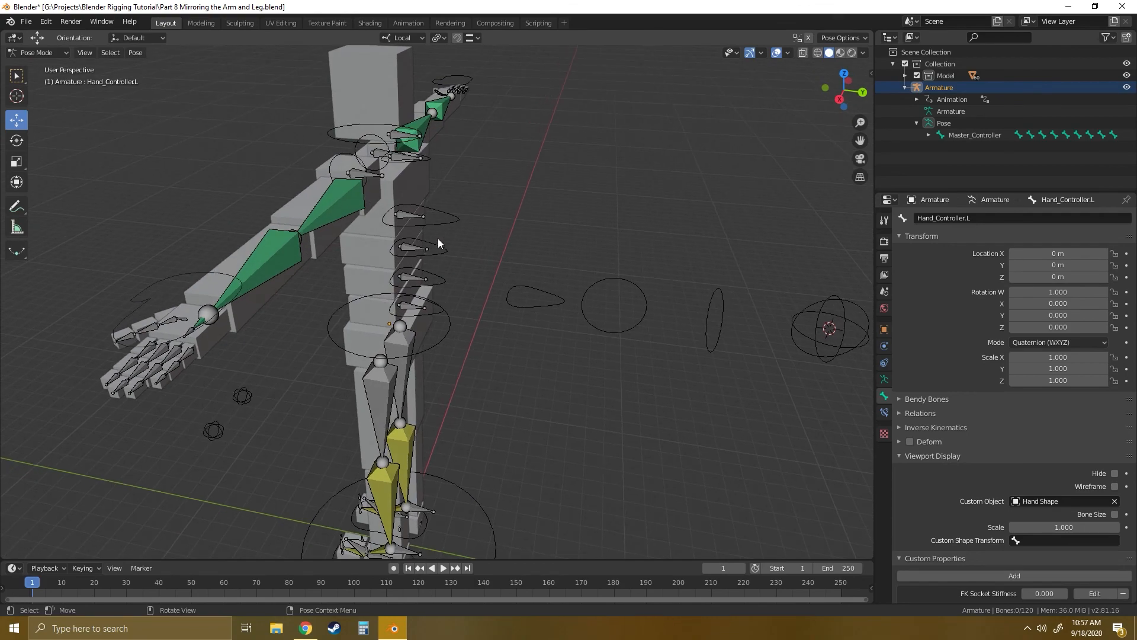
{"action": "mouse_move", "coordinate": [439, 238]}
{"action": "middle_mouse_down"}
{"action": "mouse_move", "coordinate": [424, 254]}
{"action": "mouse_move", "coordinate": [385, 256]}
{"action": "mouse_move", "coordinate": [414, 232]}
{"action": "mouse_move", "coordinate": [397, 250]}
{"action": "mouse_move", "coordinate": [333, 253]}
{"action": "mouse_move", "coordinate": [436, 246]}
{"action": "middle_mouse_up"}
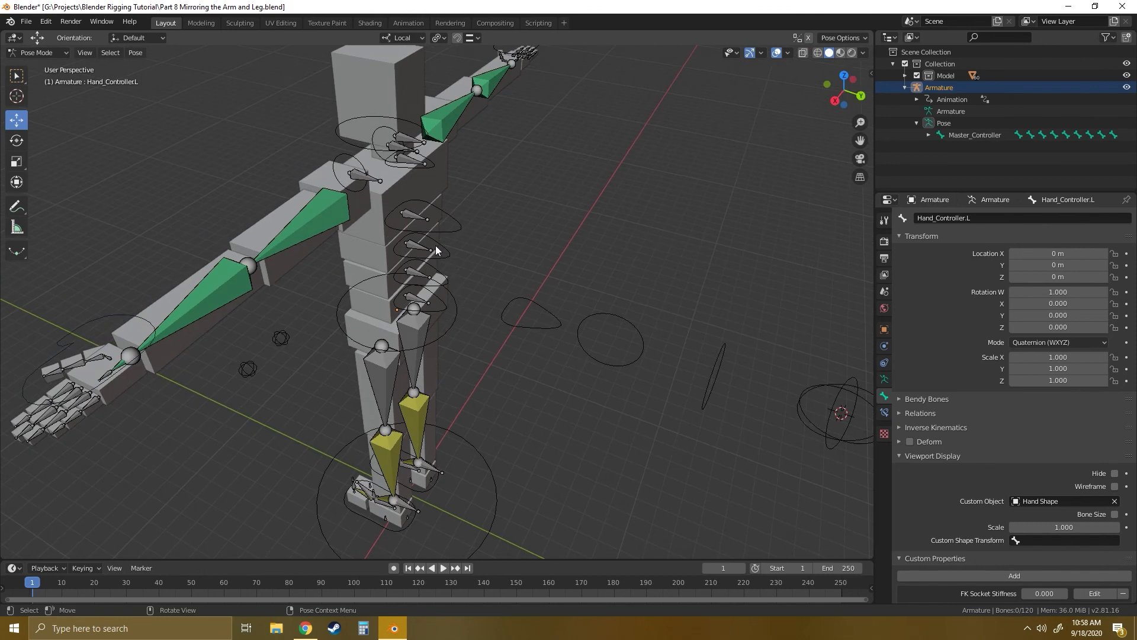
{"action": "left_click", "coordinate": [46, 52]}
{"action": "left_click", "coordinate": [36, 52]}
{"action": "left_click", "coordinate": [35, 77]}
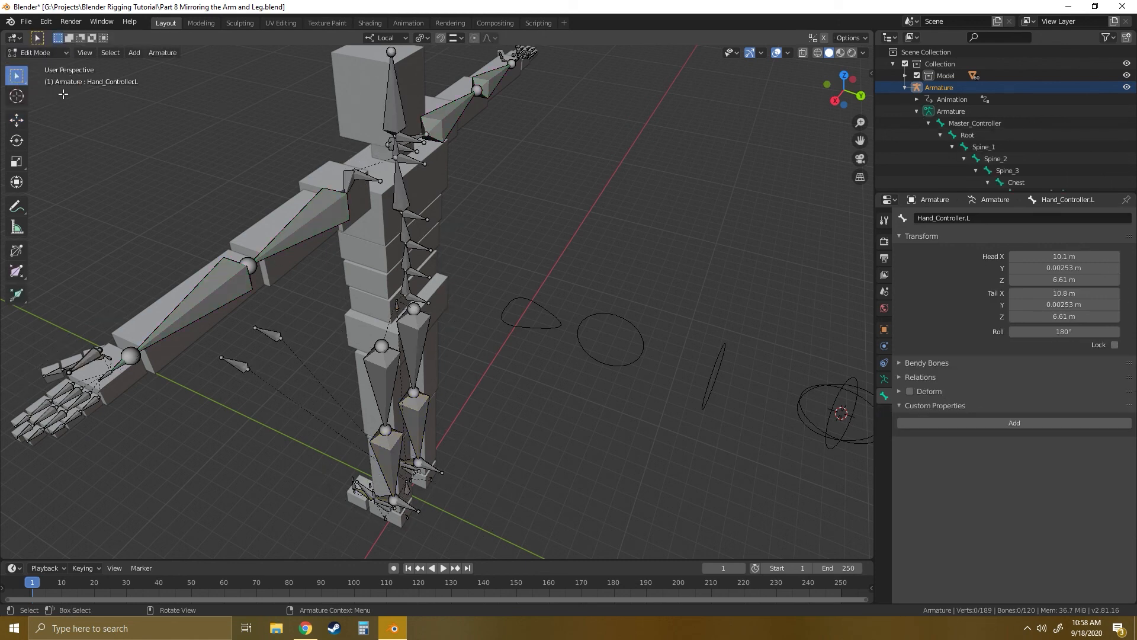
{"action": "left_click", "coordinate": [37, 52]}
{"action": "left_click", "coordinate": [32, 88]}
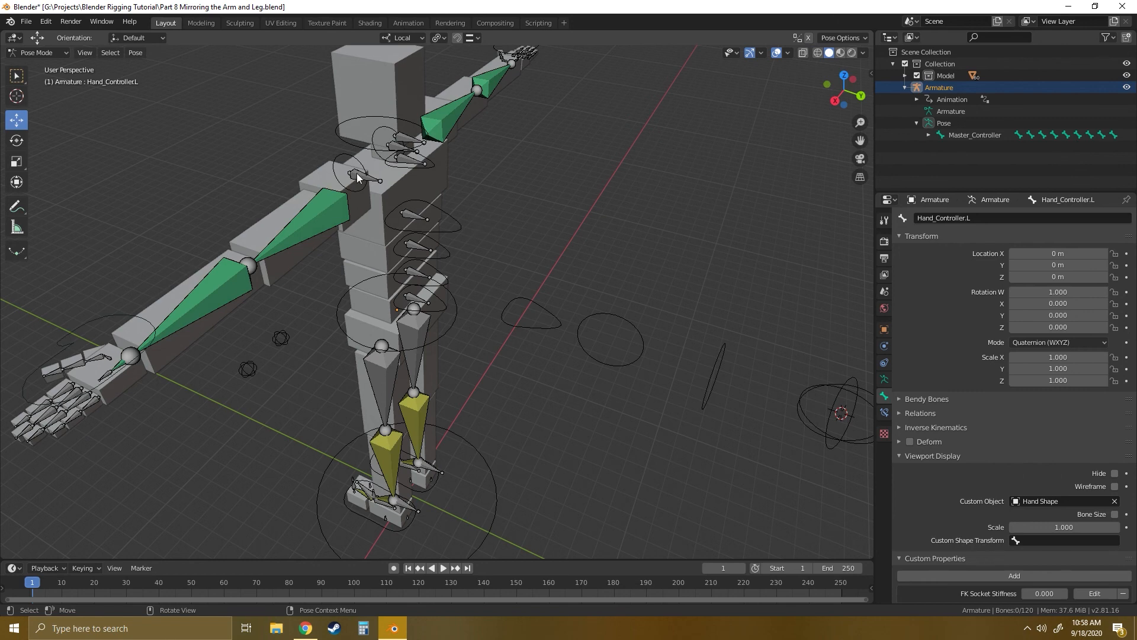
Select the upper arm, forearm, thigh, shin, finger and spine, neck and clavicle position bones without custom shapes and hide them.
{"action": "middle_click_drag", "start_coordinate": [314, 231], "coordinate": [492, 264]}
{"action": "left_click", "coordinate": [492, 264]}
{"action": "left_click", "coordinate": [351, 271], "text": "shift"}
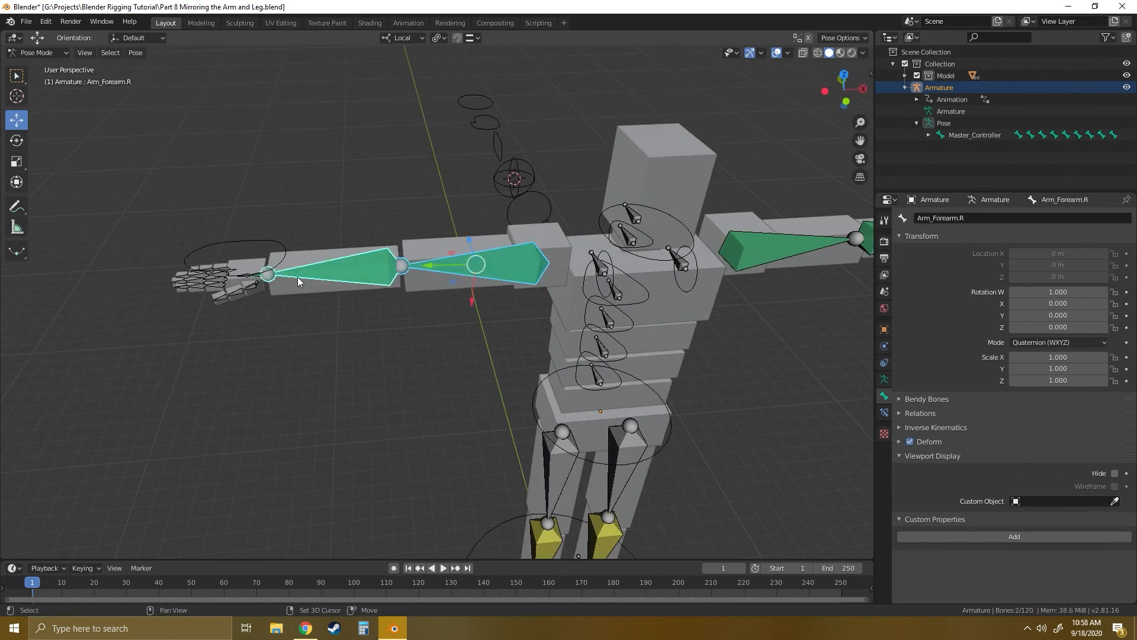
{"action": "left_click", "coordinate": [601, 268], "text": "shift"}
{"action": "left_click", "coordinate": [631, 238], "text": "shift"}
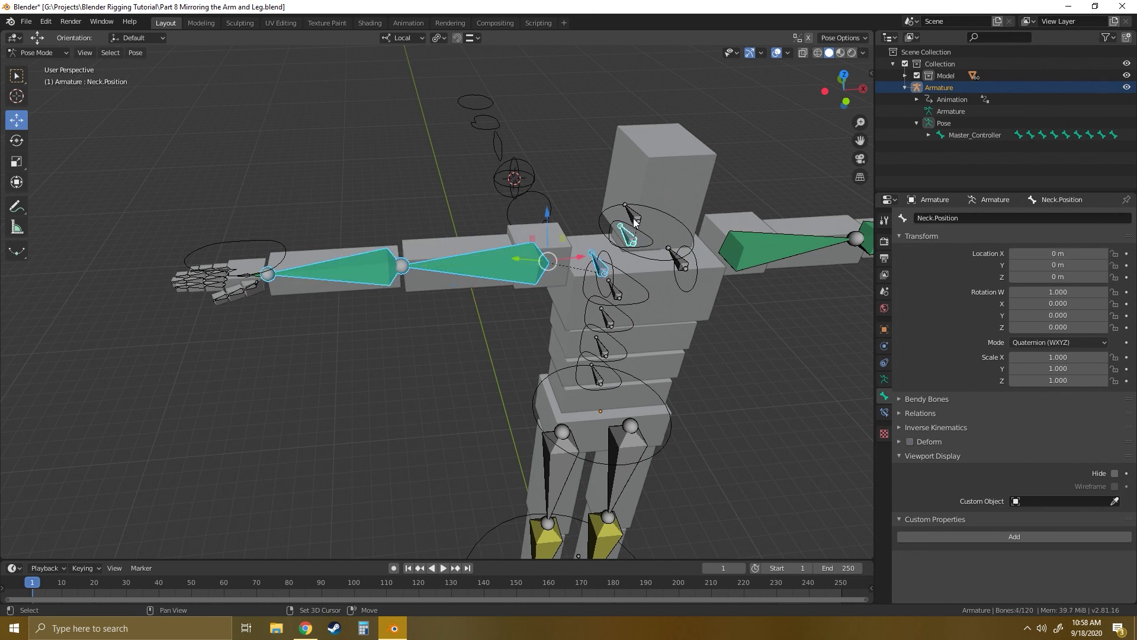
{"action": "left_click", "coordinate": [634, 218], "text": "shift"}
{"action": "left_click", "coordinate": [684, 267], "text": "shift"}
{"action": "left_click", "coordinate": [617, 295], "text": "shift"}
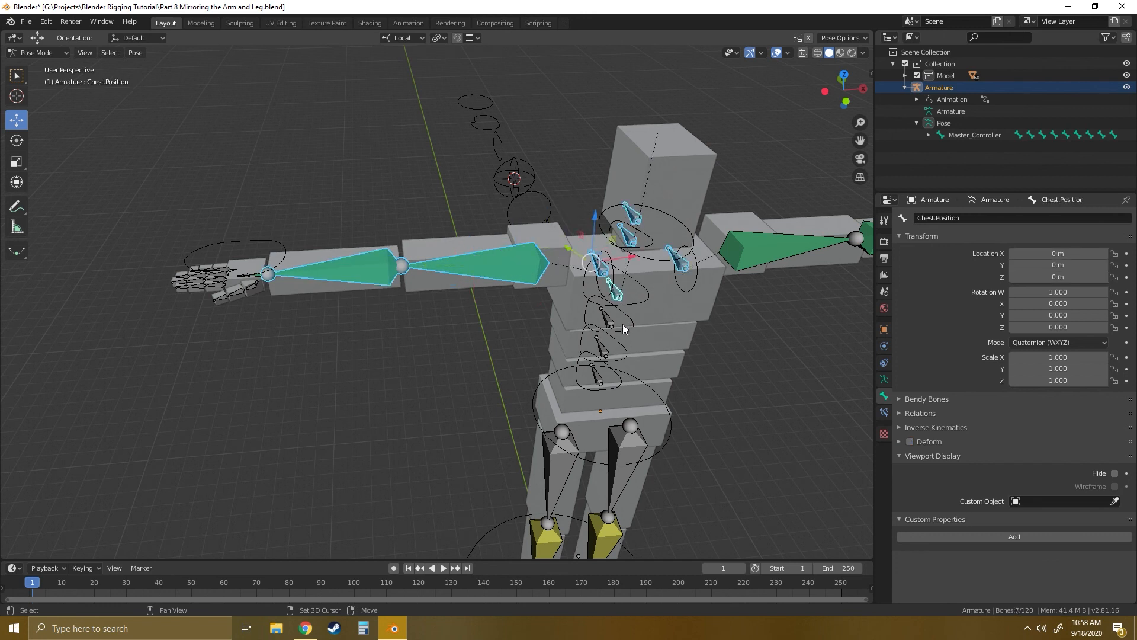
{"action": "left_click", "coordinate": [609, 324], "text": "shift"}
{"action": "left_click", "coordinate": [604, 351], "text": "shift"}
{"action": "left_click", "coordinate": [600, 380], "text": "shift"}
{"action": "left_click", "coordinate": [562, 470], "text": "shift"}
{"action": "left_click", "coordinate": [618, 470], "text": "shift"}
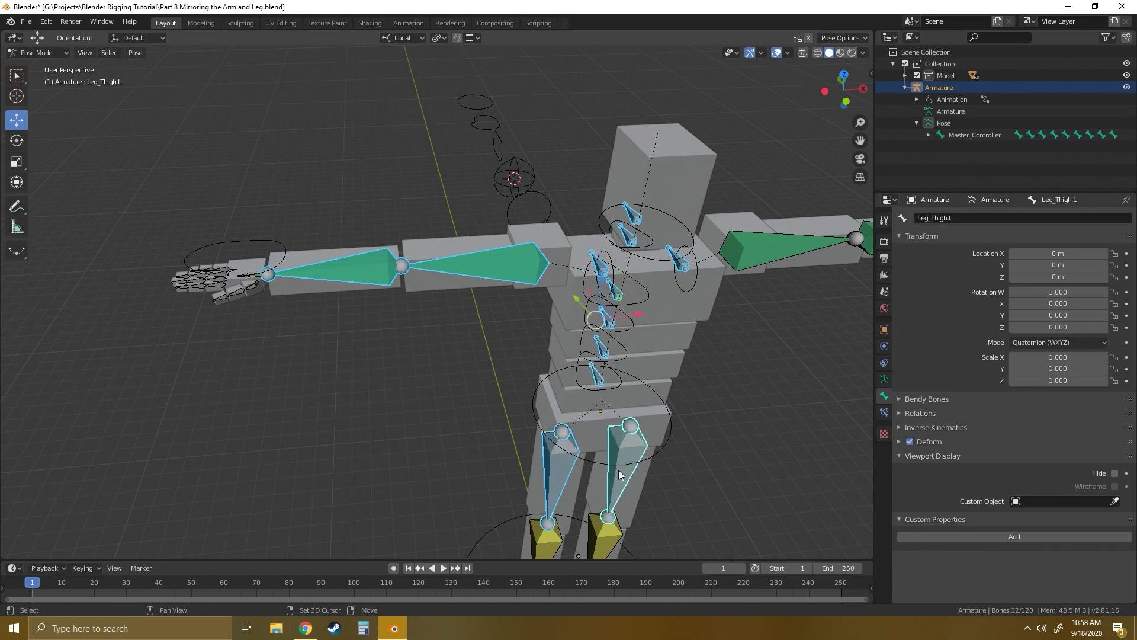
{"action": "left_click", "coordinate": [616, 207], "text": "shift"}
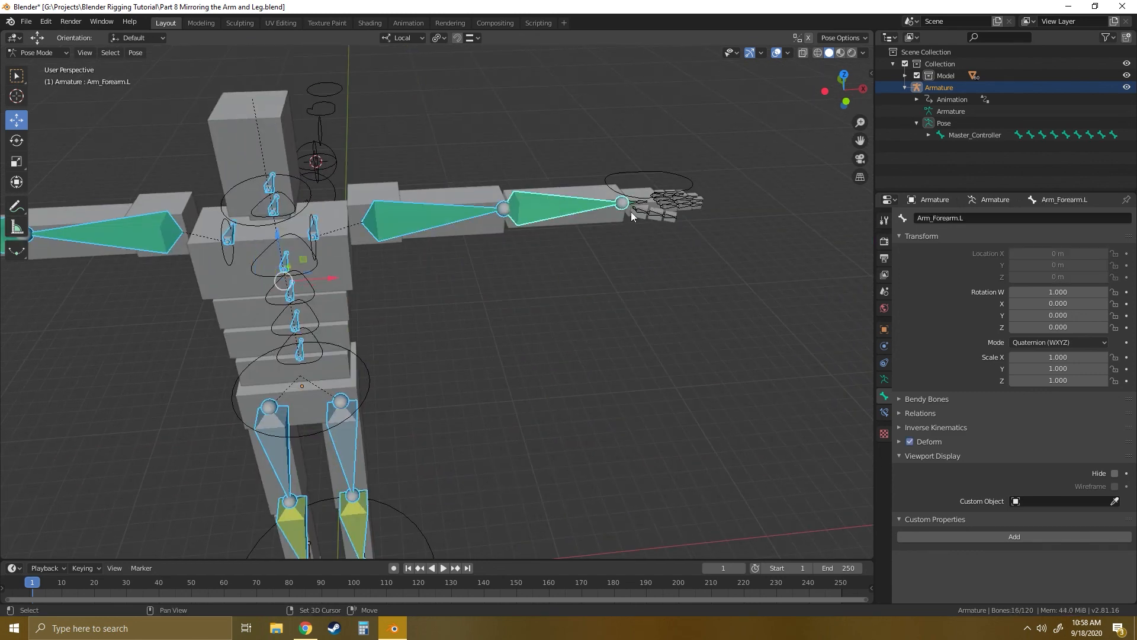
{"action": "left_click", "coordinate": [633, 203], "text": "shift"}
{"action": "left_click", "coordinate": [643, 212], "text": "shift"}
{"action": "left_click", "coordinate": [656, 215], "text": "shift"}
{"action": "left_click", "coordinate": [669, 217], "text": "shift"}
{"action": "left_click", "coordinate": [666, 207], "text": "shift"}
{"action": "left_click", "coordinate": [682, 205], "text": "shift"}
{"action": "left_click", "coordinate": [696, 205], "text": "shift"}
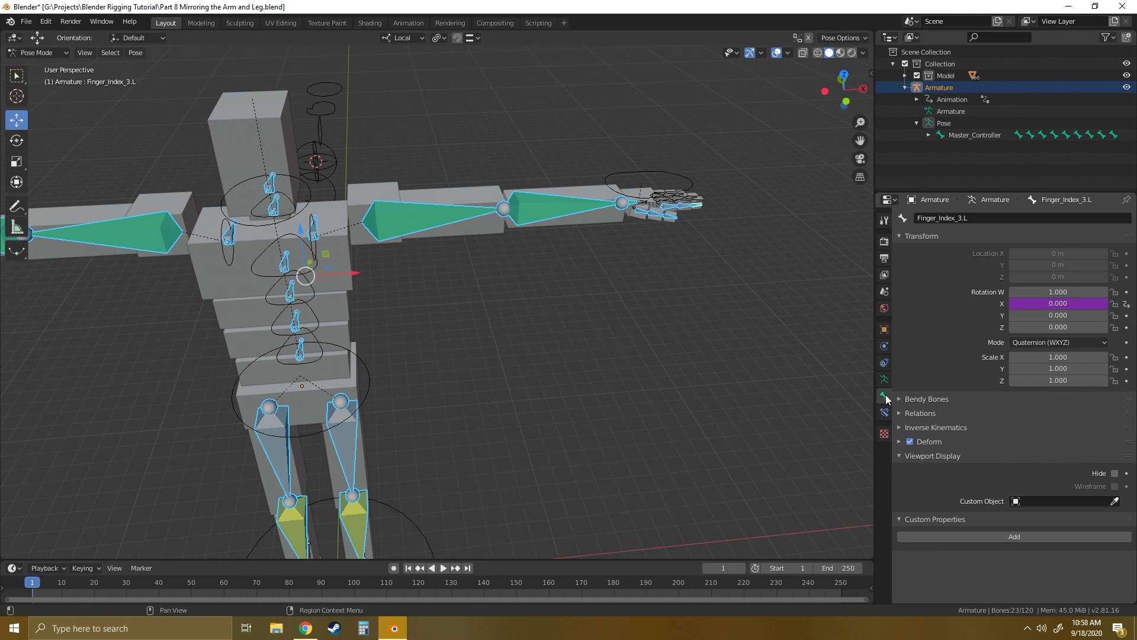
{"action": "left_click", "coordinate": [1115, 474]}
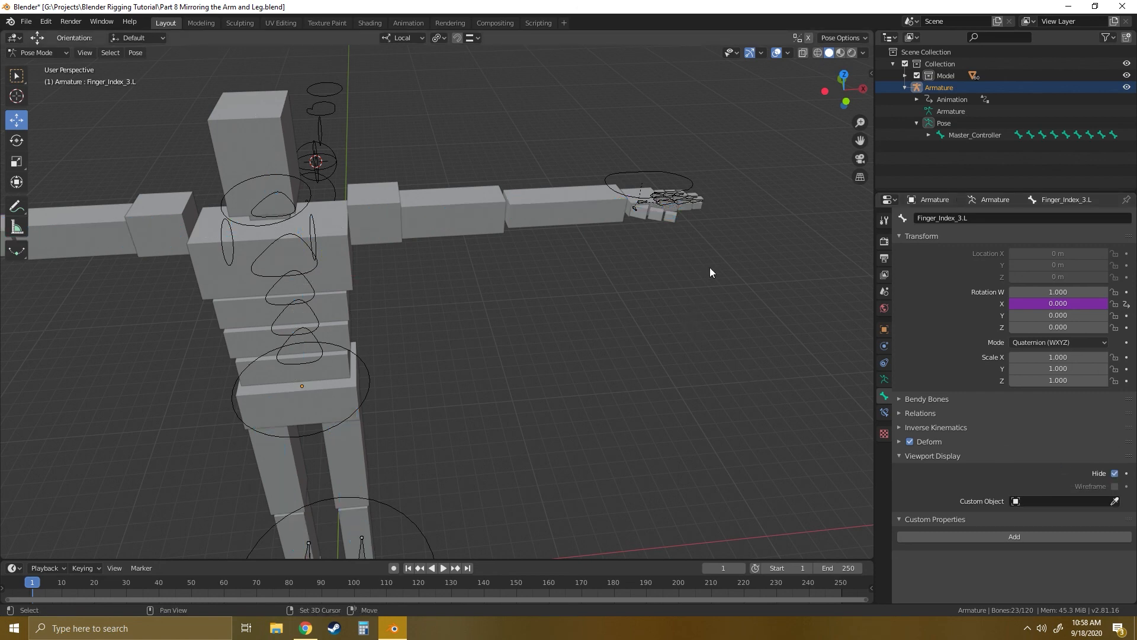
Hide the remaining hand and foot-rig bones that still display without a custom shape.
{"action": "scroll", "coordinate": [587, 380], "scroll_direction": "up", "scroll_amount": 3}
{"action": "scroll", "coordinate": [586, 375], "scroll_direction": "up", "scroll_amount": 7}
{"action": "middle_click_drag", "start_coordinate": [712, 379], "coordinate": [523, 385], "text": "shift"}
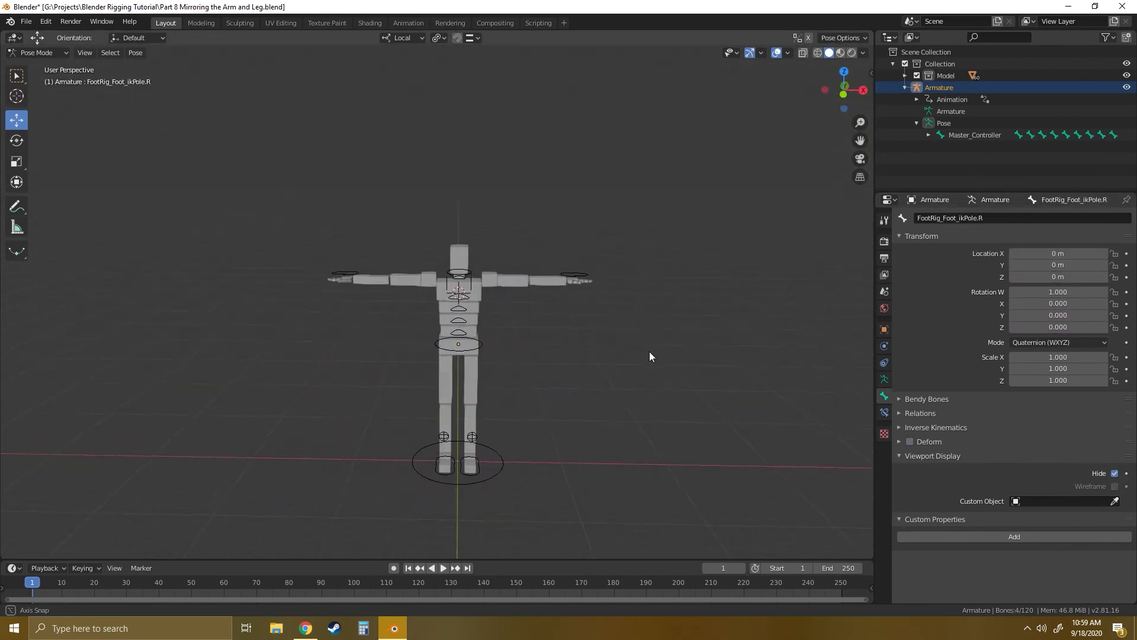
{"action": "middle_click_drag", "start_coordinate": [649, 356], "coordinate": [595, 375]}
{"action": "scroll", "coordinate": [529, 362], "scroll_direction": "up", "scroll_amount": 3}
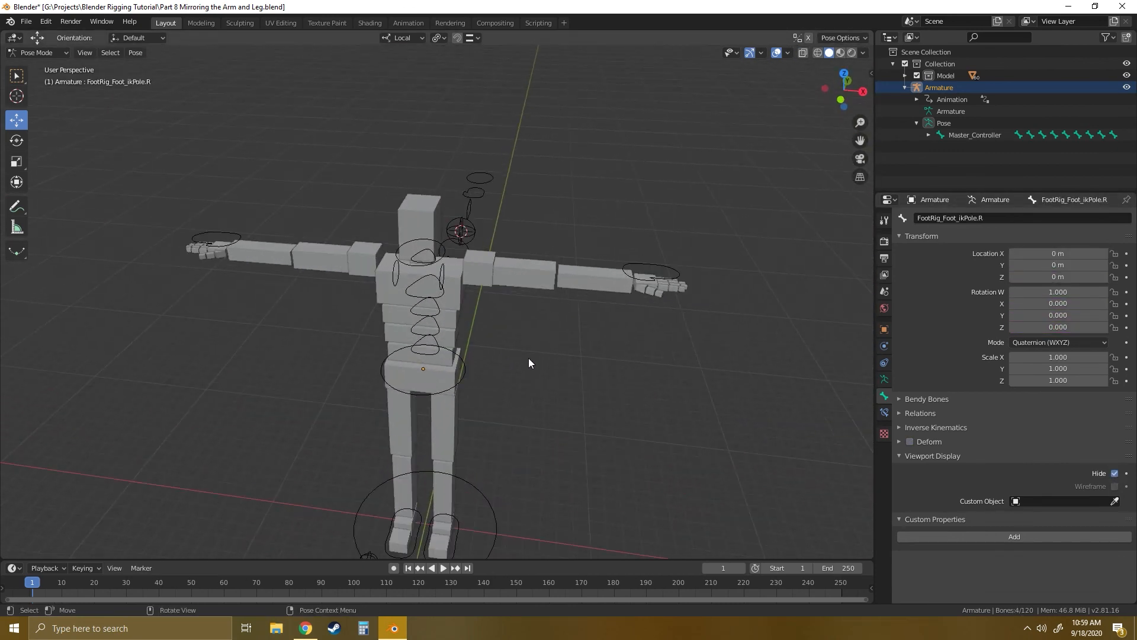
Show only the second armature layer and hide the arm socket control and FK position bones of both arms.
{"action": "left_click", "coordinate": [428, 297]}
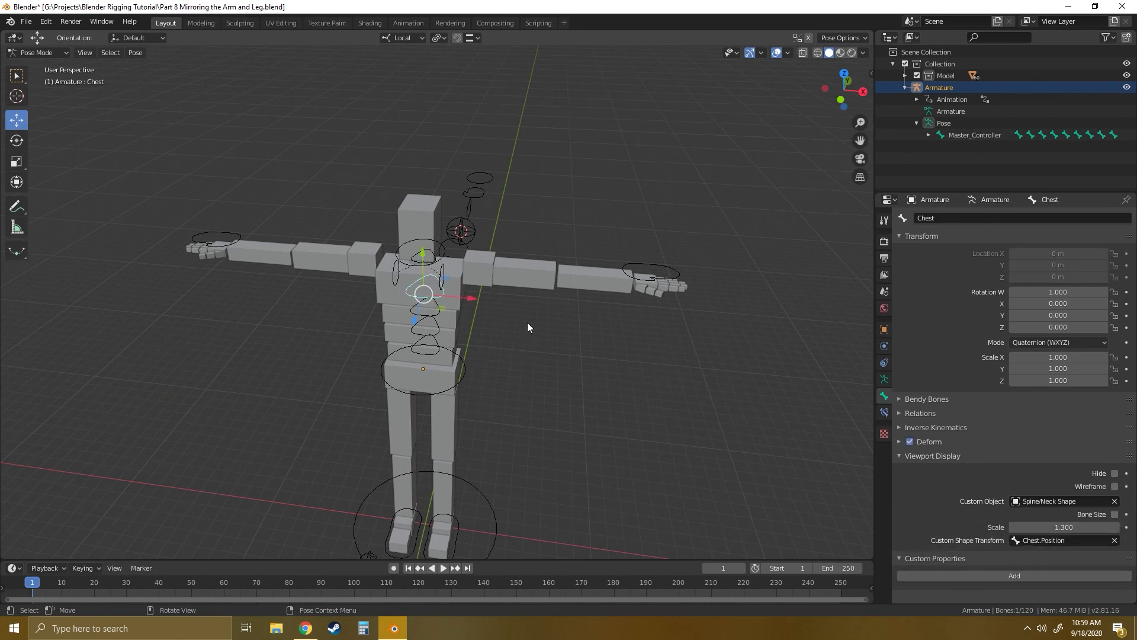
{"action": "left_click", "coordinate": [885, 379]}
{"action": "left_click", "coordinate": [917, 282]}
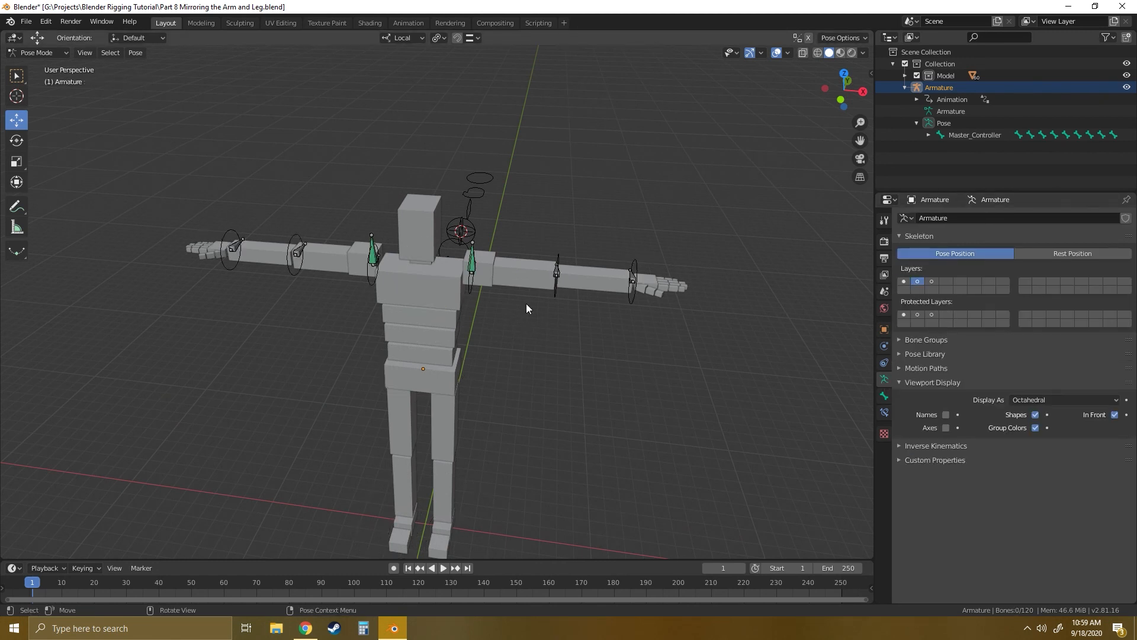
{"action": "scroll", "coordinate": [526, 304], "scroll_direction": "up", "scroll_amount": 5}
{"action": "middle_click_drag", "start_coordinate": [529, 320], "coordinate": [386, 297]}
{"action": "left_click", "coordinate": [389, 290]}
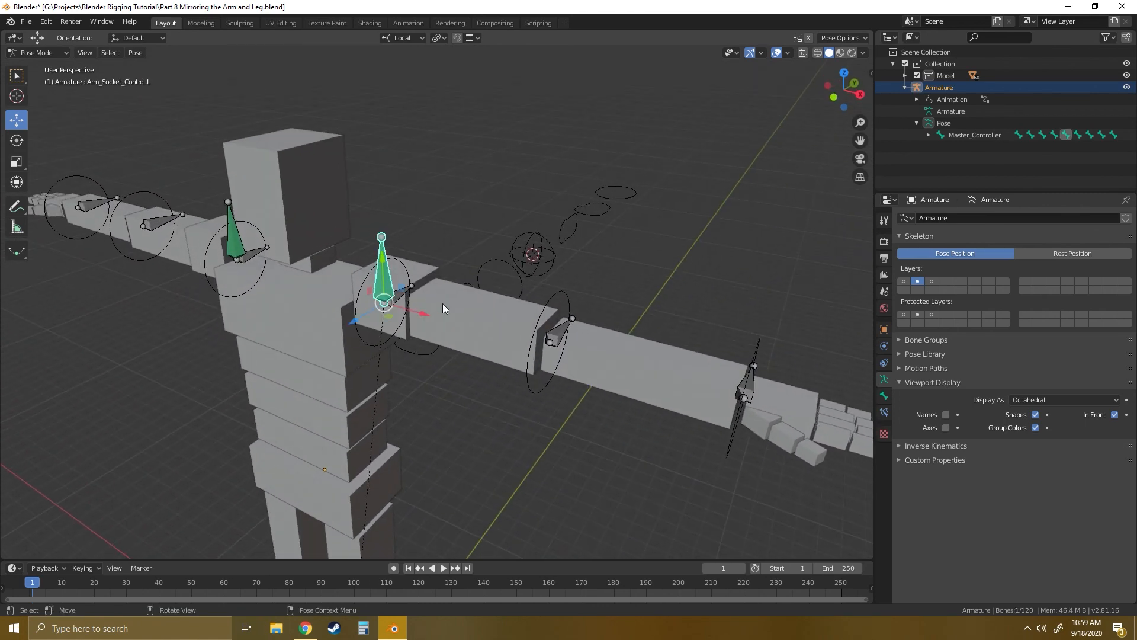
{"action": "left_click", "coordinate": [560, 332], "text": "shift"}
{"action": "left_click", "coordinate": [745, 388], "text": "shift"}
{"action": "left_click", "coordinate": [236, 237], "text": "shift"}
{"action": "middle_click_drag", "start_coordinate": [338, 258], "coordinate": [385, 265]}
{"action": "left_click", "coordinate": [391, 267], "text": "shift"}
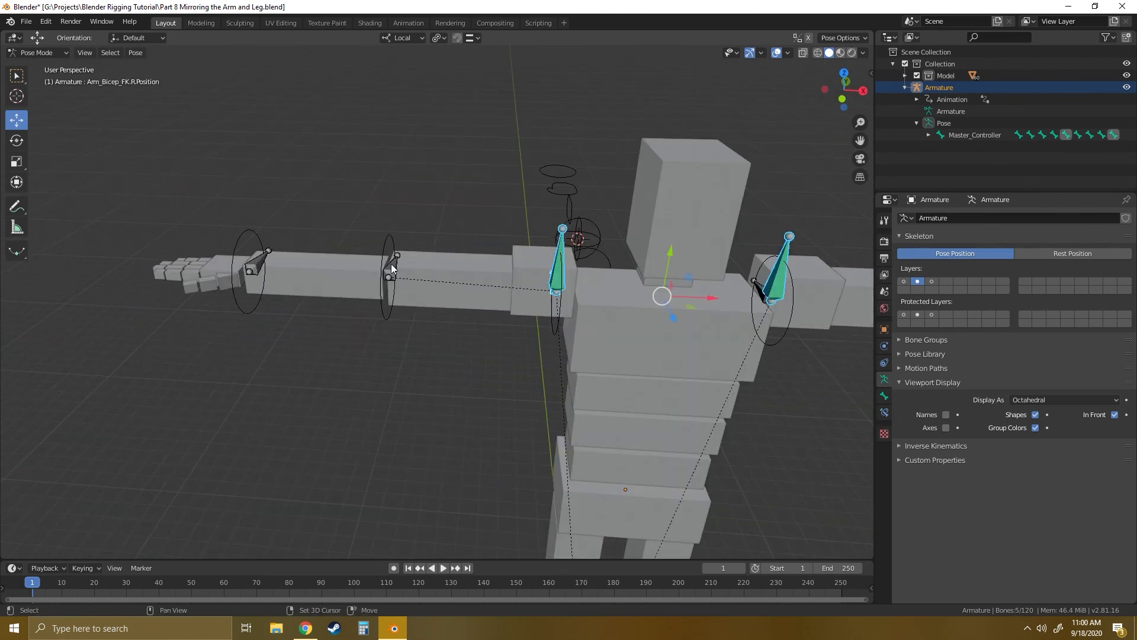
{"action": "left_click", "coordinate": [255, 265], "text": "shift"}
{"action": "left_click", "coordinate": [884, 396]}
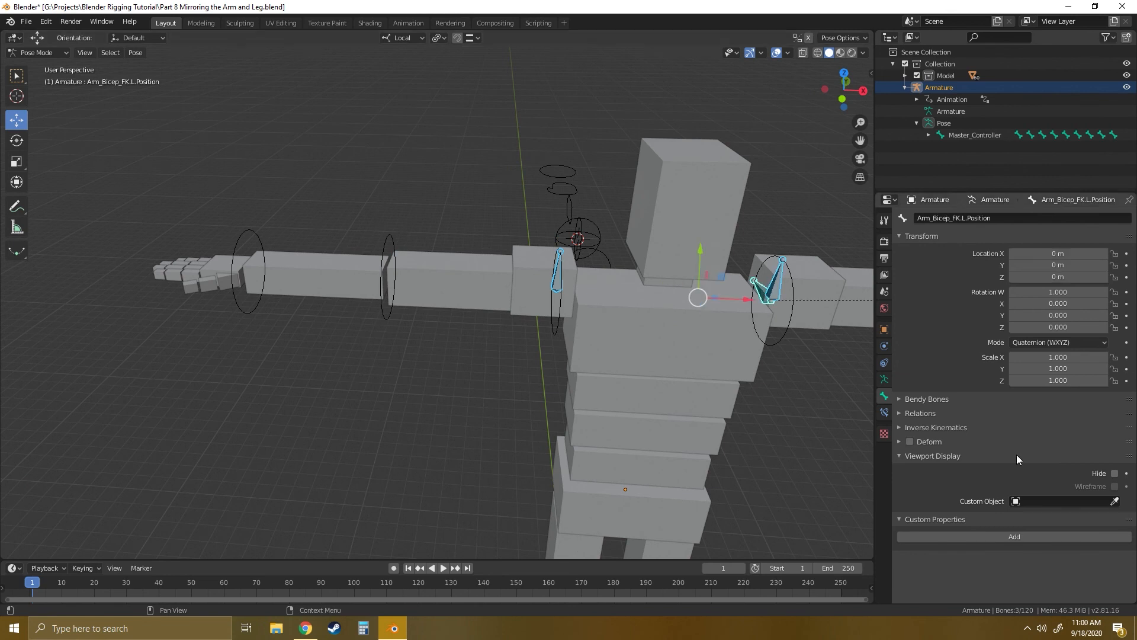
{"action": "left_click", "coordinate": [1115, 474], "text": "alt"}
{"action": "middle_click_drag", "start_coordinate": [829, 318], "coordinate": [466, 311], "text": "shift"}
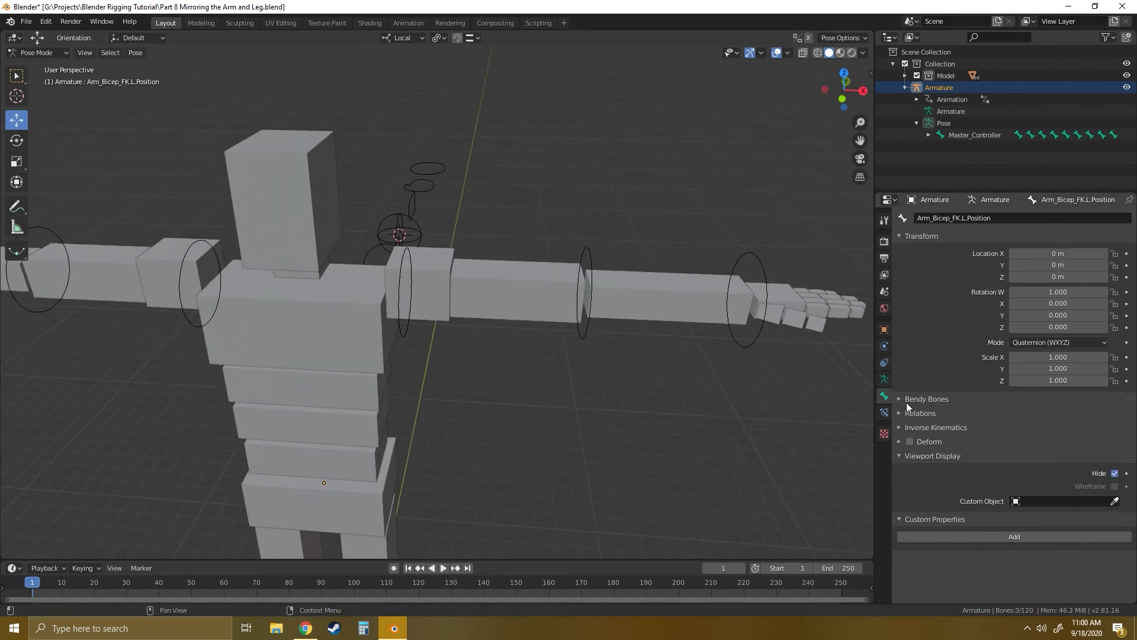
Show only the third armature layer and hide the bicep, forearm and wrist IK bones of both arms.
{"action": "left_click", "coordinate": [885, 380]}
{"action": "left_click", "coordinate": [931, 281]}
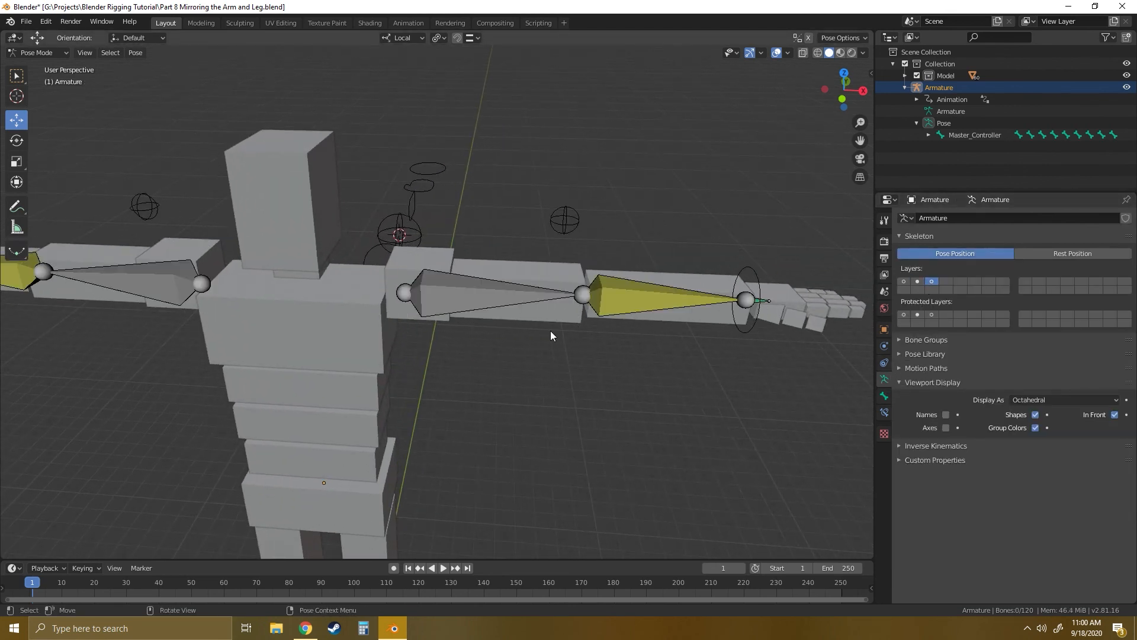
{"action": "middle_click_drag", "start_coordinate": [347, 329], "coordinate": [689, 366], "text": "shift"}
{"action": "scroll", "coordinate": [431, 329], "scroll_direction": "up", "scroll_amount": 3}
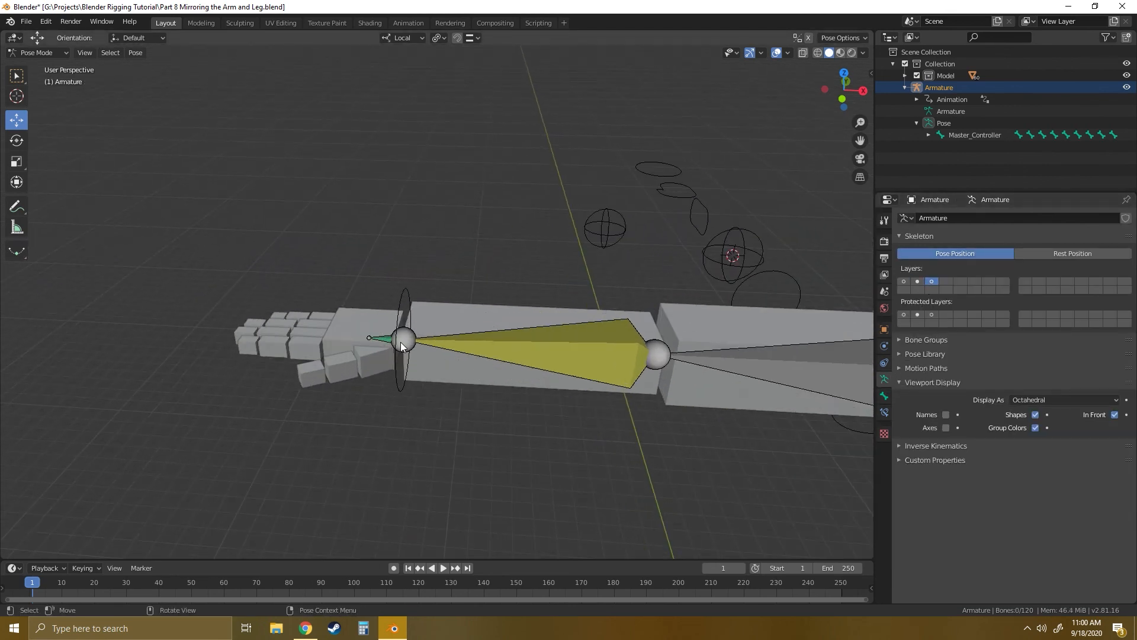
{"action": "left_click", "coordinate": [385, 340]}
{"action": "left_click", "coordinate": [543, 340], "text": "shift"}
{"action": "left_click", "coordinate": [802, 354], "text": "shift"}
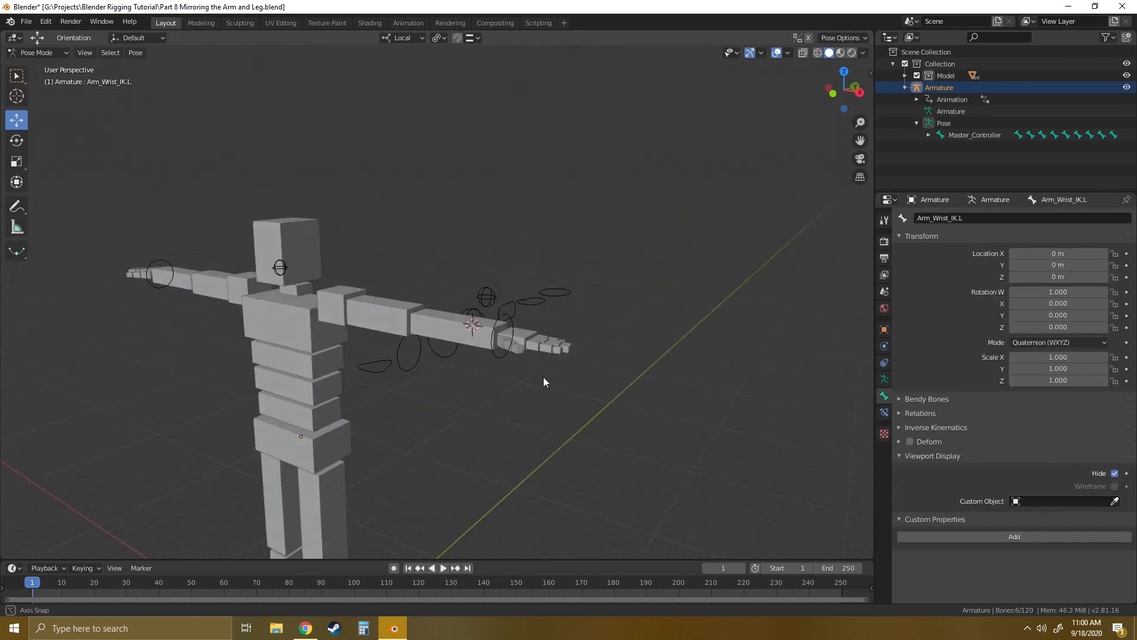
{"action": "middle_click_drag", "start_coordinate": [544, 382], "coordinate": [572, 359]}
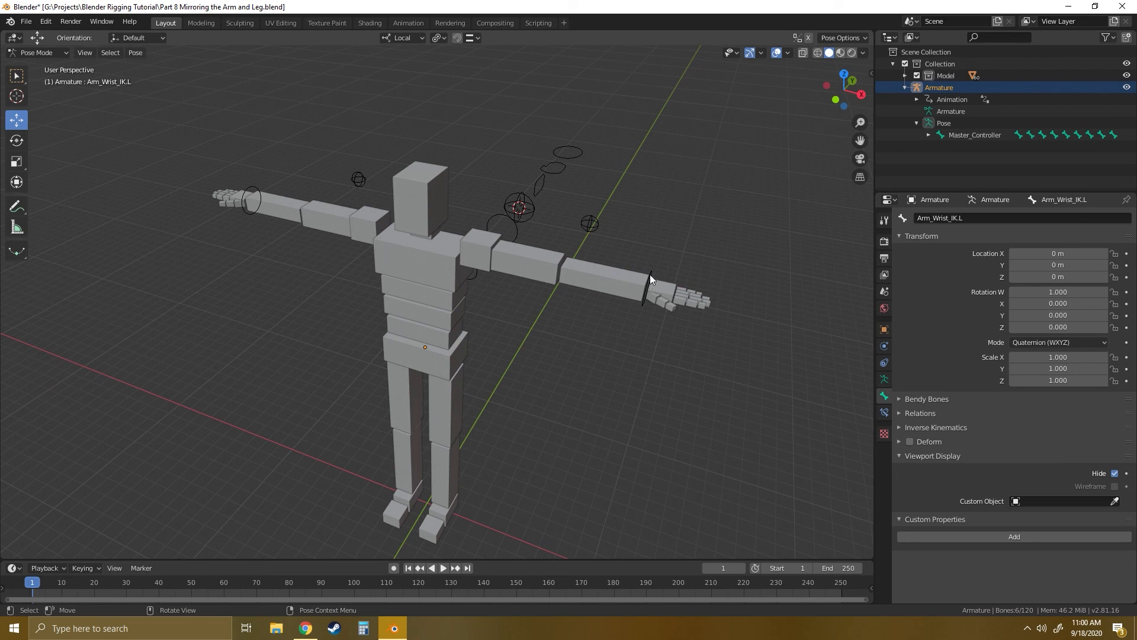
Select the IK handle and pole controllers of both arms and add them to bone layer 1 in addition to layer 3.
{"action": "left_click", "coordinate": [595, 225]}
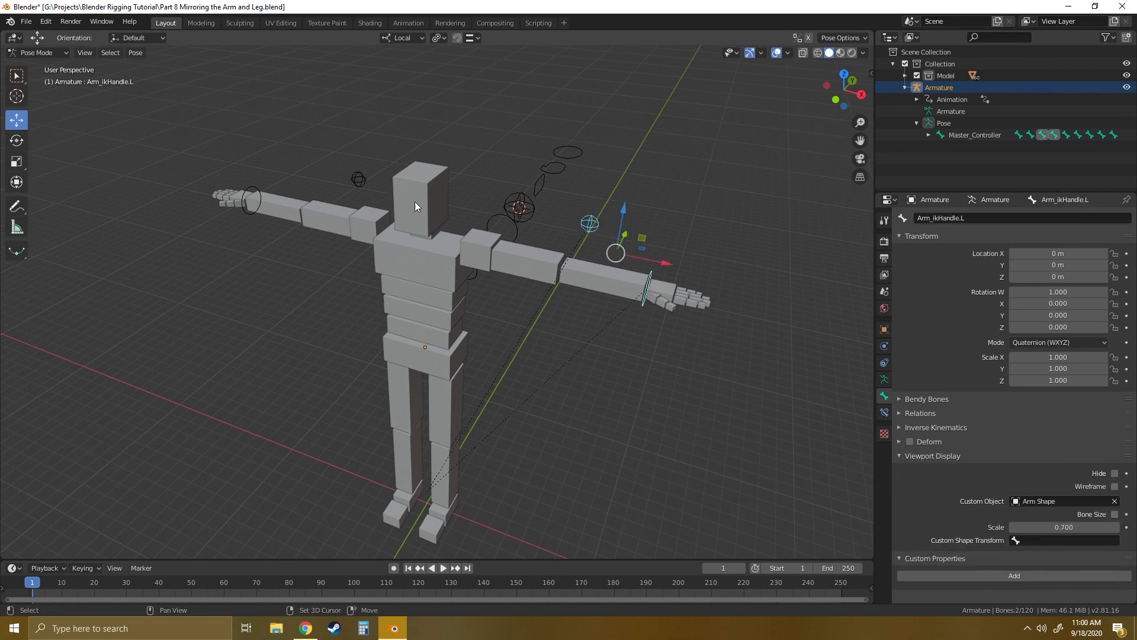
{"action": "left_click", "coordinate": [360, 176], "text": "shift"}
{"action": "left_click", "coordinate": [251, 188], "text": "shift"}
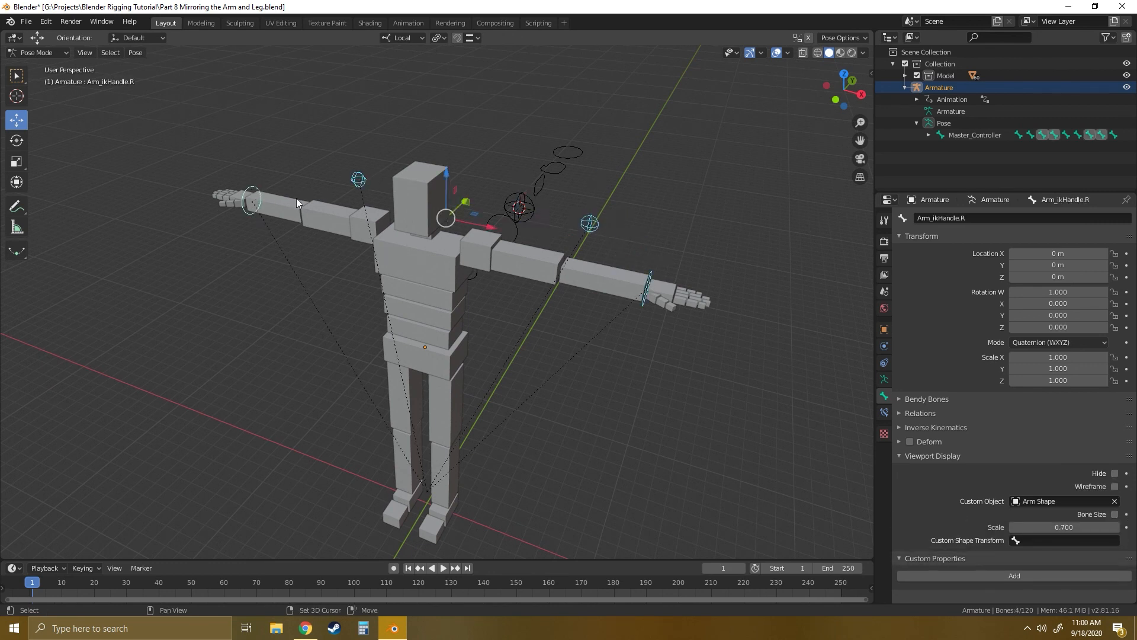
{"action": "middle_click_drag", "start_coordinate": [296, 198], "coordinate": [616, 296]}
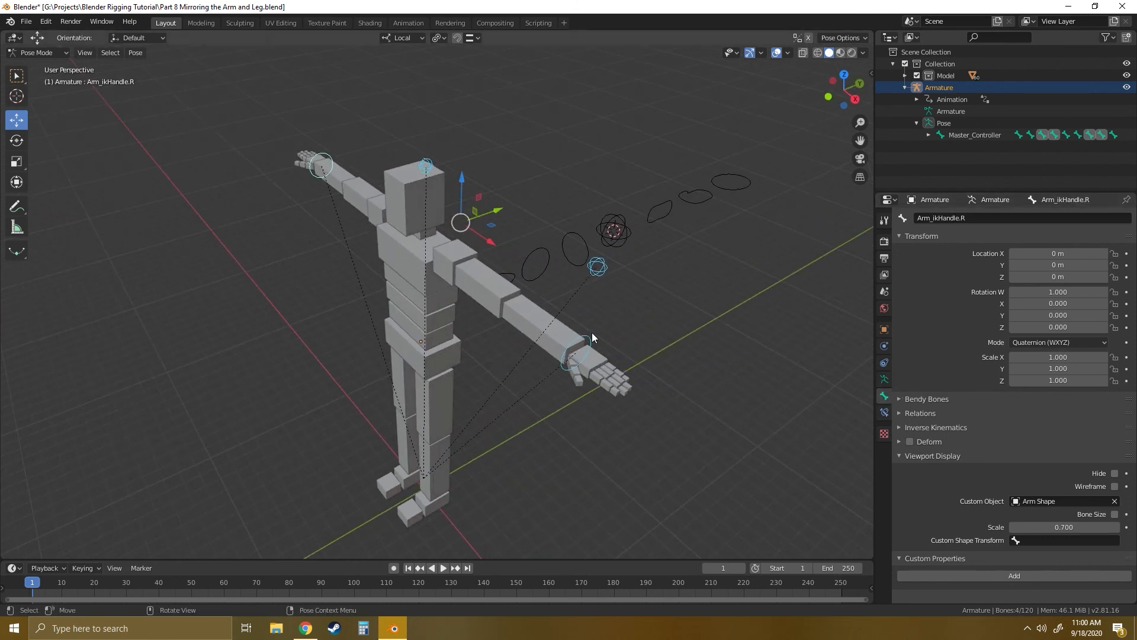
{"action": "left_click", "coordinate": [901, 413]}
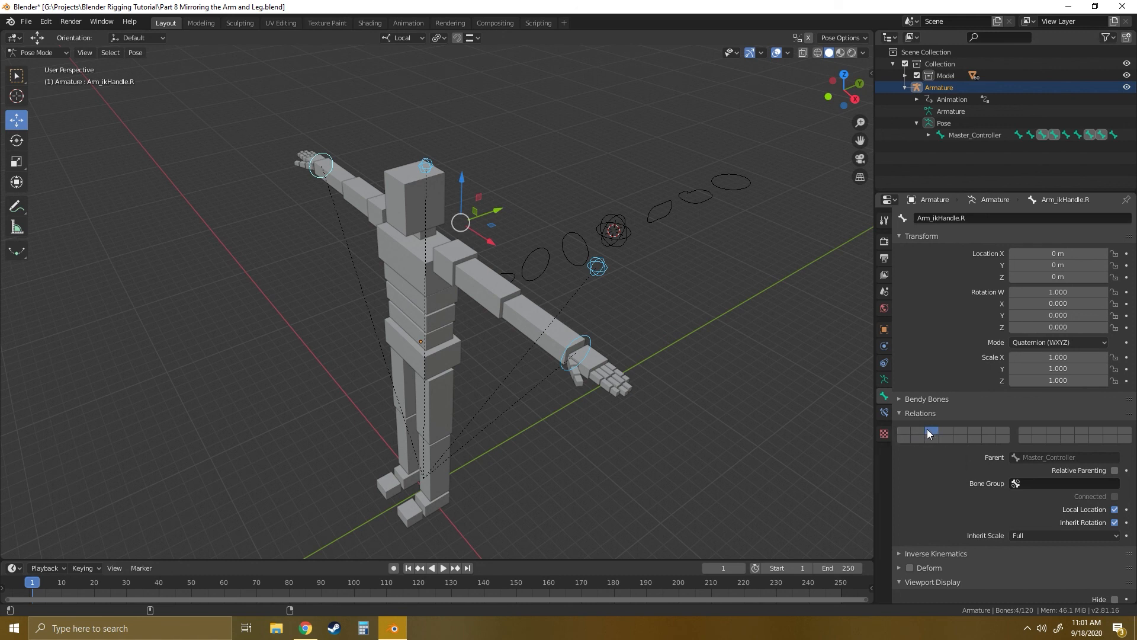
{"action": "left_click", "coordinate": [903, 431], "text": "shift"}
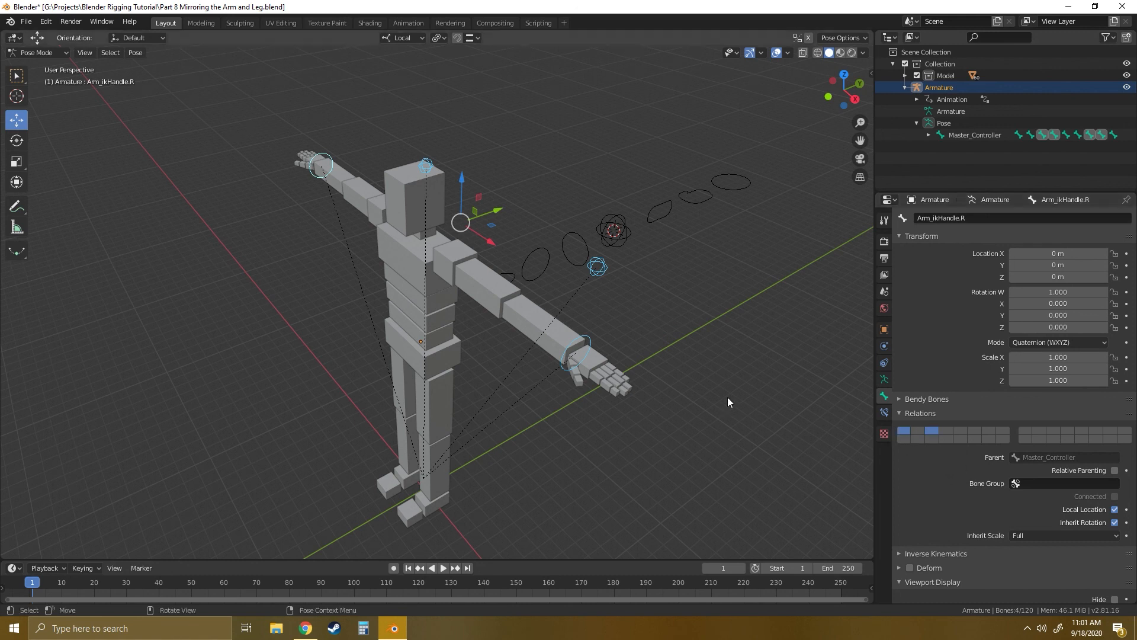
Show only the second armature layer and add the bicep, forearm and wrist FK controllers of both arms to bone layer 1 as well.
{"action": "left_click", "coordinate": [885, 379]}
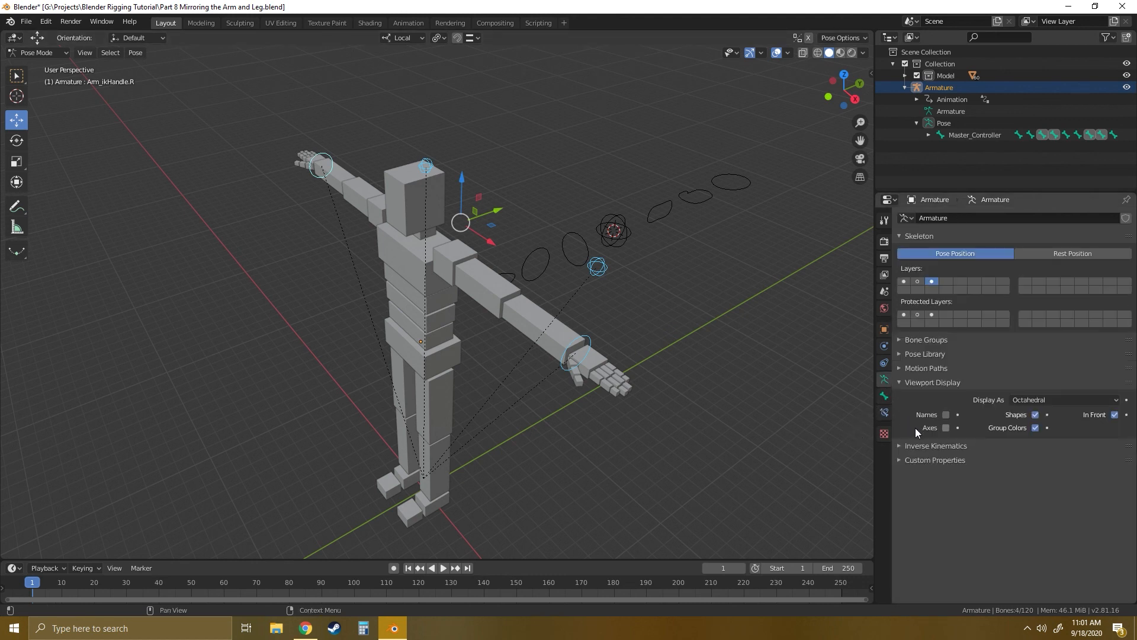
{"action": "left_click", "coordinate": [917, 281]}
{"action": "middle_click_drag", "start_coordinate": [560, 358], "coordinate": [554, 296]}
{"action": "left_click", "coordinate": [475, 262]}
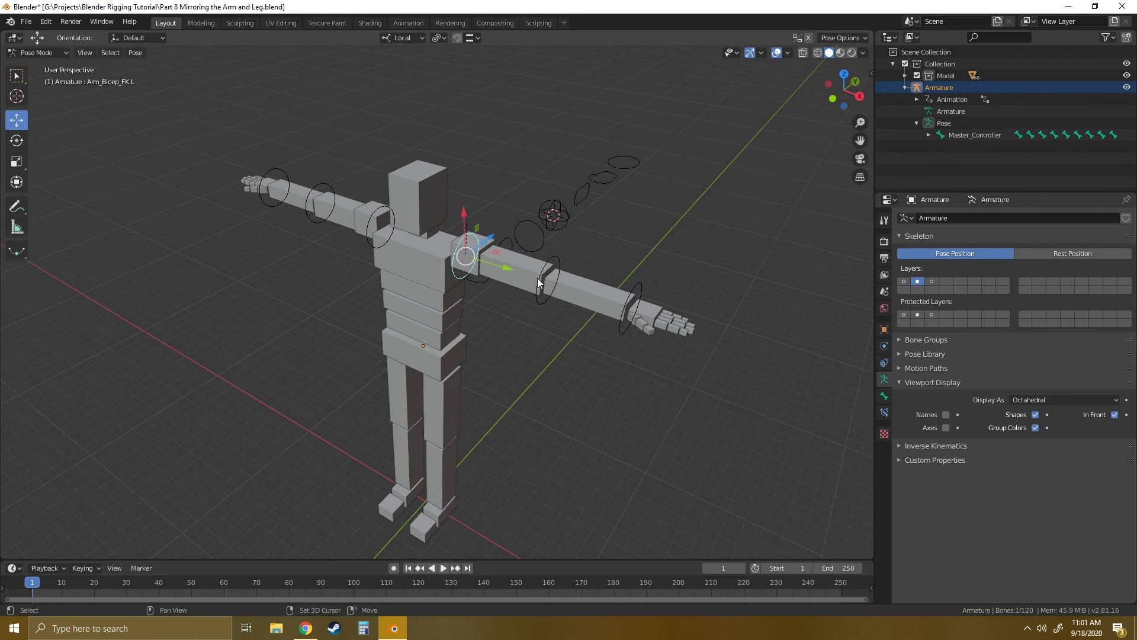
{"action": "left_click", "coordinate": [537, 278], "text": "shift"}
{"action": "left_click", "coordinate": [618, 305], "text": "shift"}
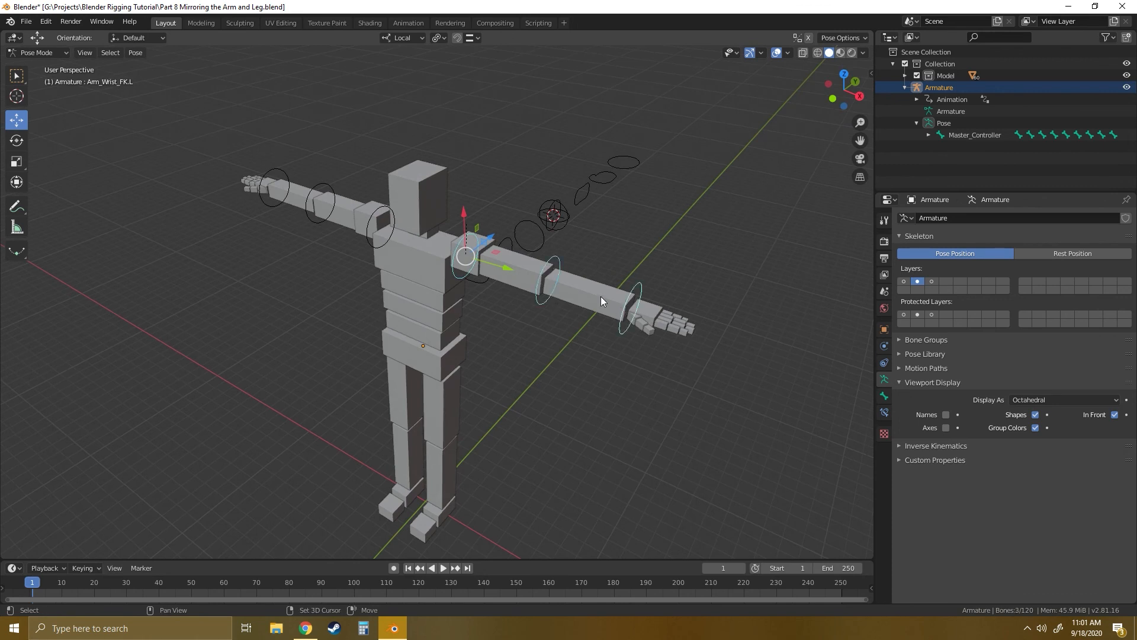
{"action": "left_click", "coordinate": [368, 223], "text": "shift"}
{"action": "left_click", "coordinate": [313, 205], "text": "shift"}
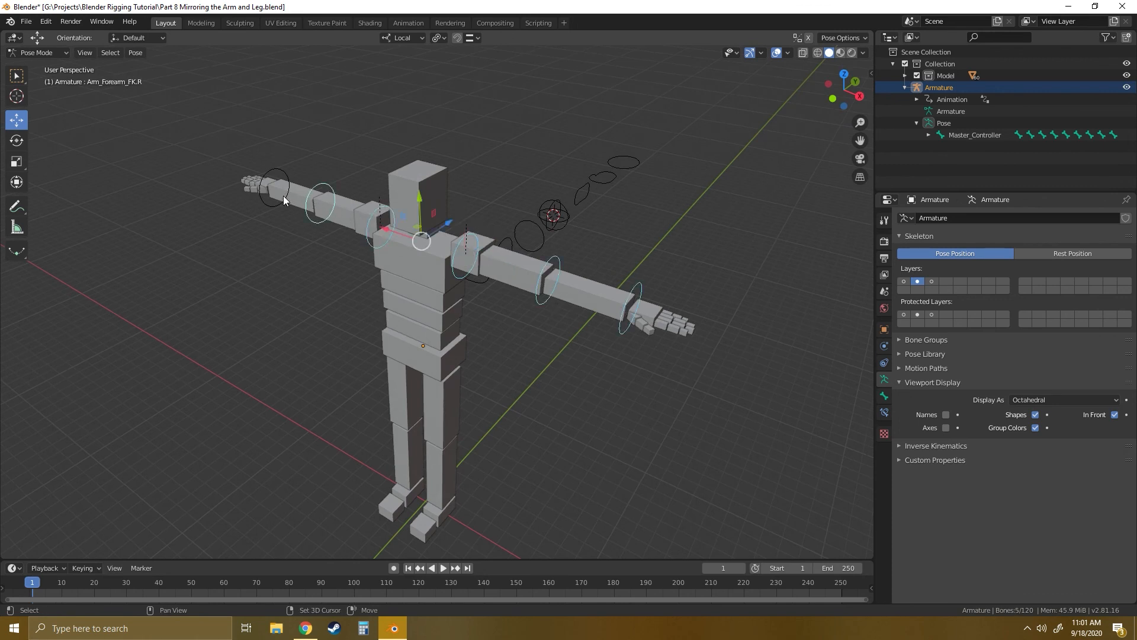
{"action": "left_click", "coordinate": [284, 199], "text": "shift"}
{"action": "left_click", "coordinate": [885, 396]}
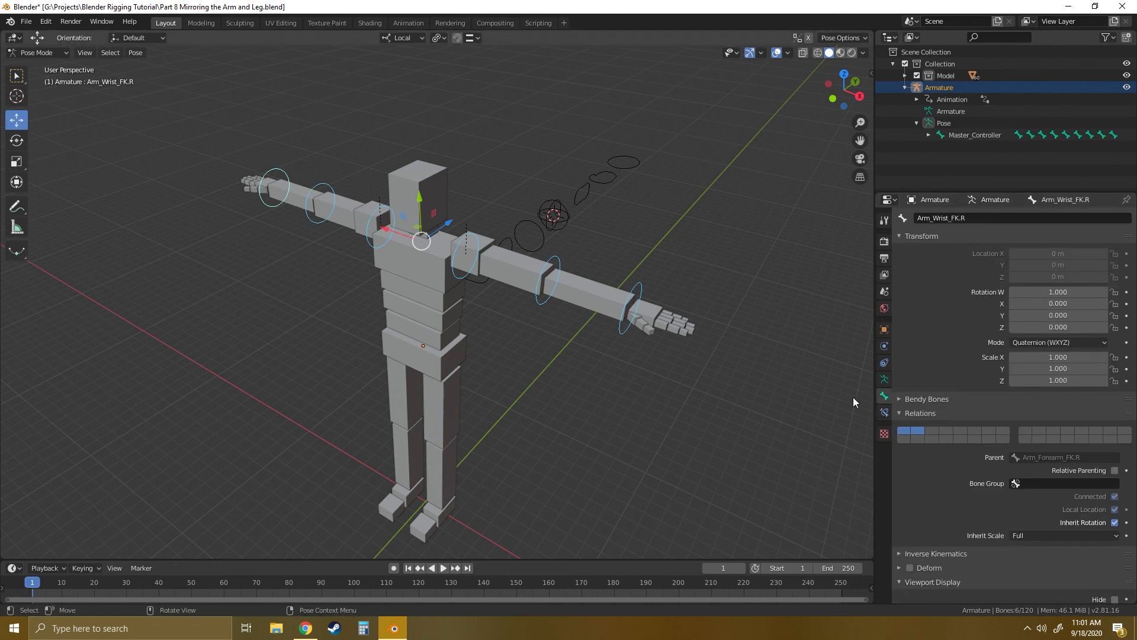
Show only the first armature layer and inspect the character with all its controllers from several angles.
{"action": "left_click", "coordinate": [884, 379]}
{"action": "left_click", "coordinate": [903, 282]}
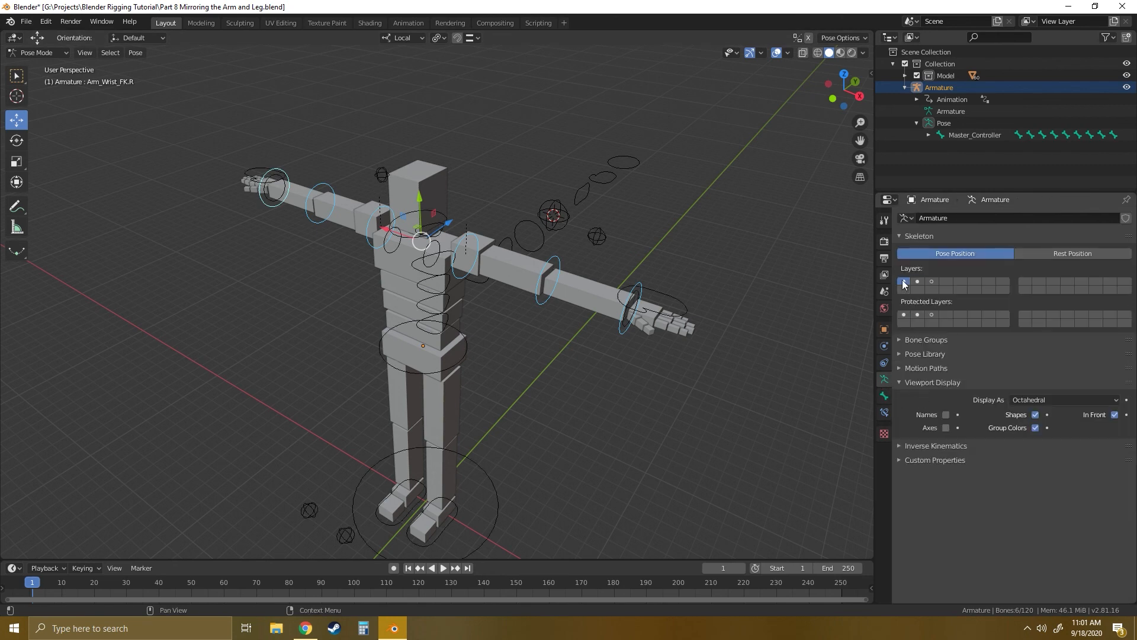
{"action": "middle_click_drag", "start_coordinate": [706, 325], "coordinate": [361, 352]}
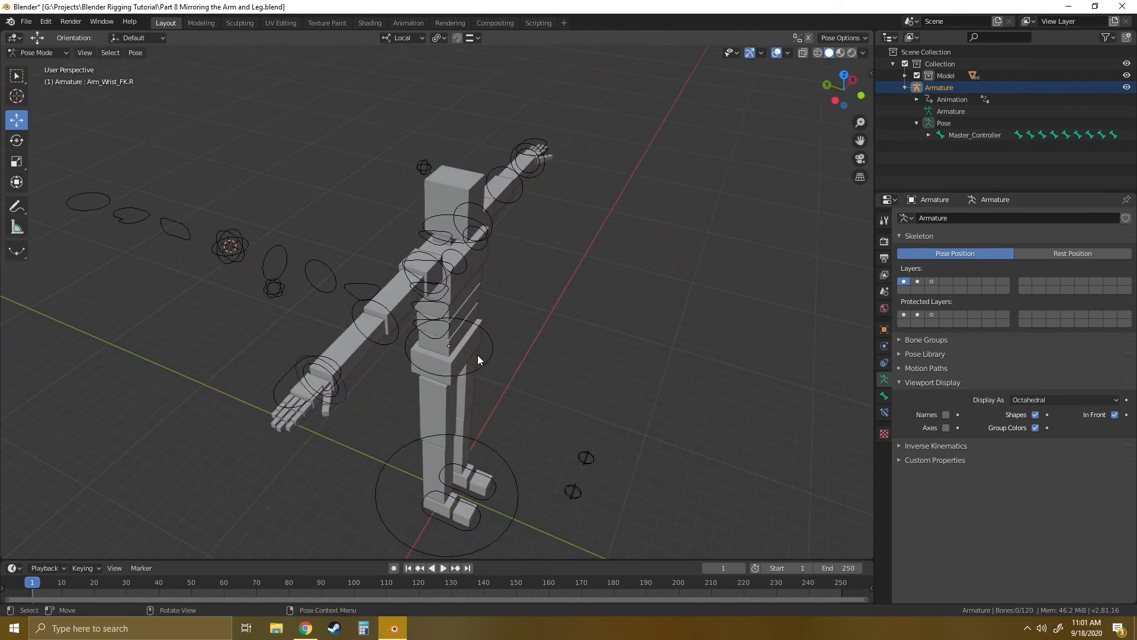
{"action": "middle_click_drag", "start_coordinate": [478, 354], "coordinate": [474, 324]}
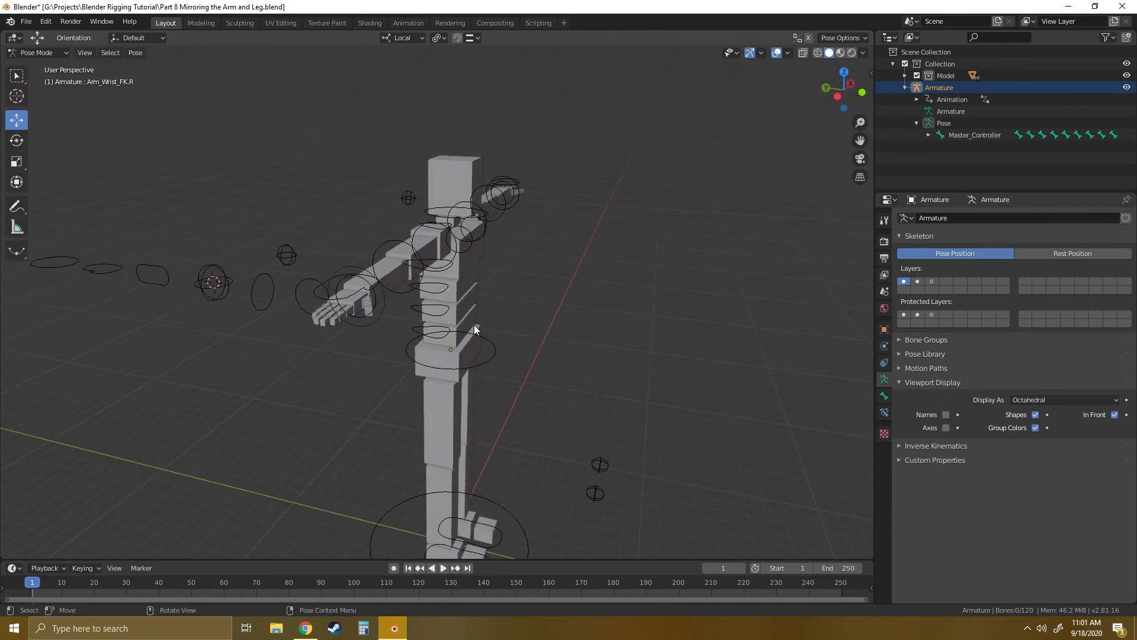
Select the right wrist FK controller and review its bone layers, custom shape and surroundings from several angles.
{"action": "left_click", "coordinate": [385, 300]}
{"action": "middle_click_drag", "start_coordinate": [402, 296], "coordinate": [534, 320]}
{"action": "left_click", "coordinate": [885, 396]}
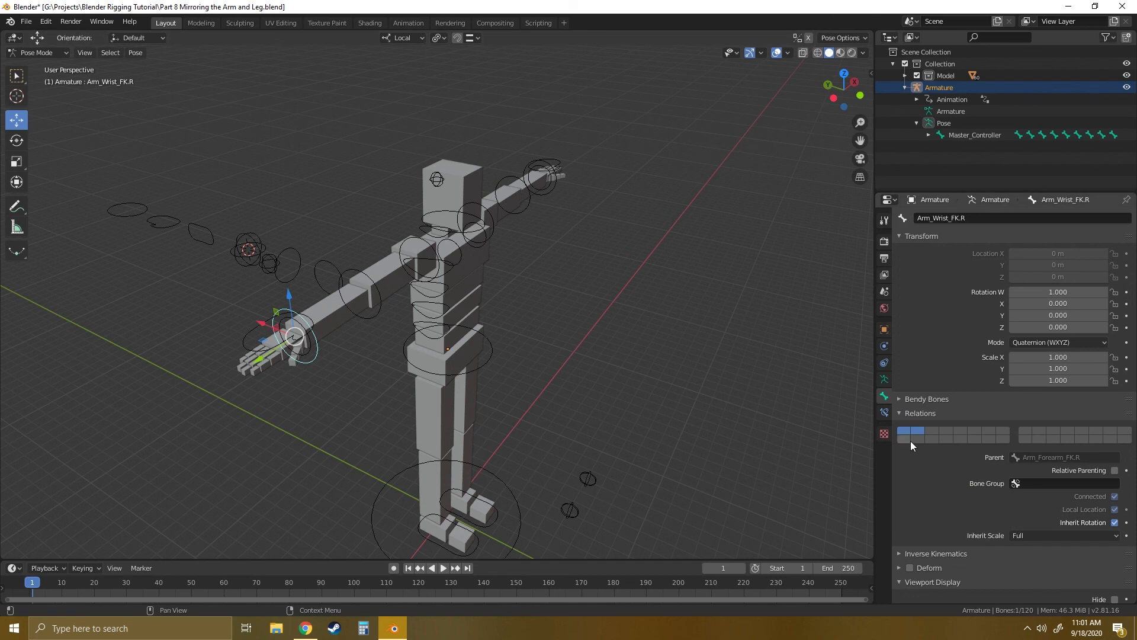
{"action": "left_click", "coordinate": [899, 413]}
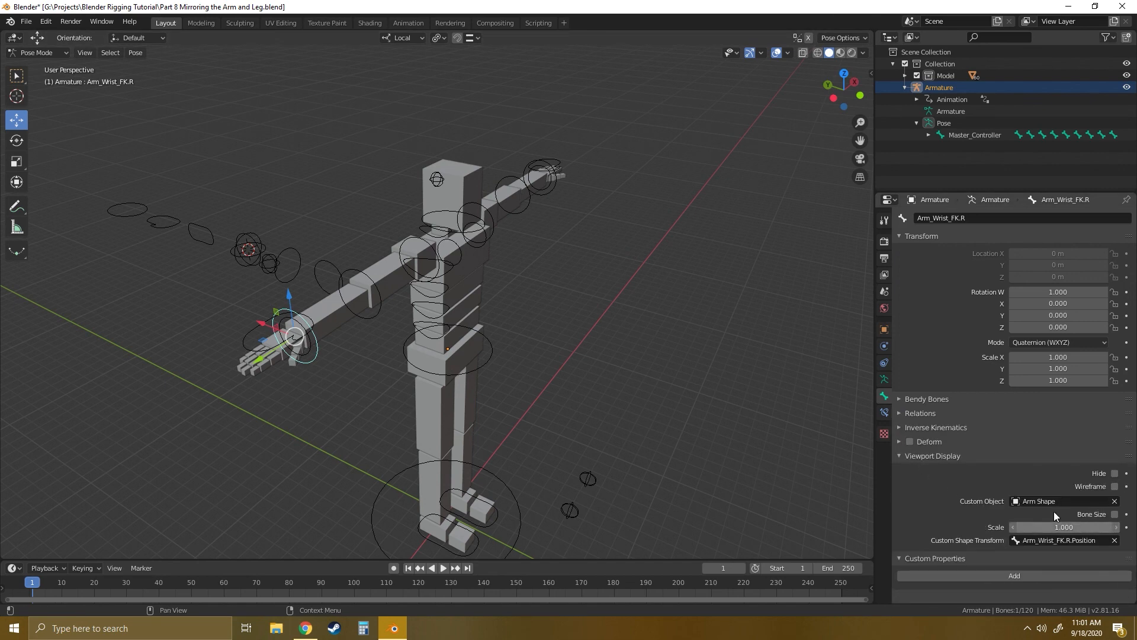
{"action": "middle_click_drag", "start_coordinate": [599, 325], "coordinate": [393, 304]}
{"action": "middle_click_drag", "start_coordinate": [588, 309], "coordinate": [714, 313]}
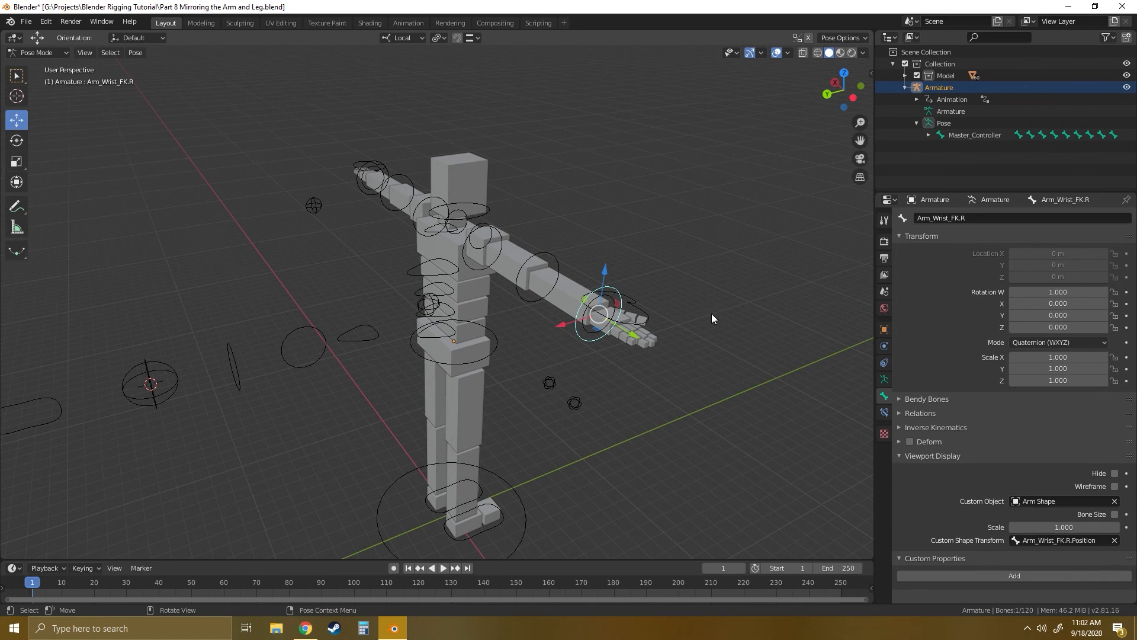
{"action": "middle_click_drag", "start_coordinate": [716, 318], "coordinate": [412, 357]}
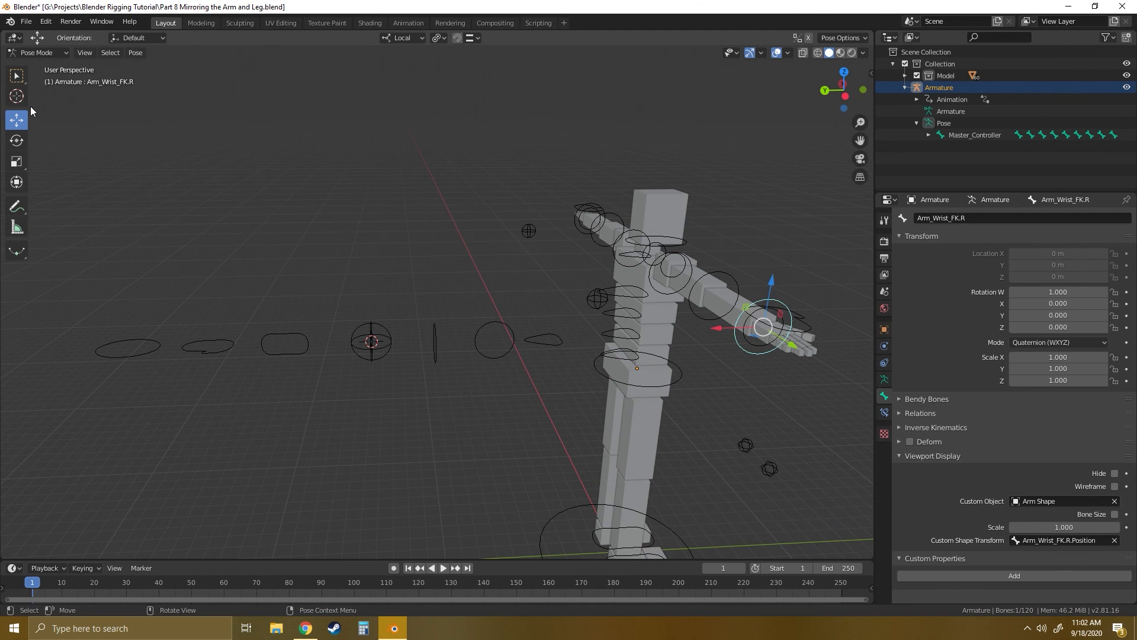
Switch the armature to Object Mode and box-select the row of seven custom shape objects beside the character.
{"action": "left_click", "coordinate": [16, 76]}
{"action": "left_click_drag", "start_coordinate": [84, 413], "coordinate": [554, 302]}
{"action": "left_click", "coordinate": [41, 52]}
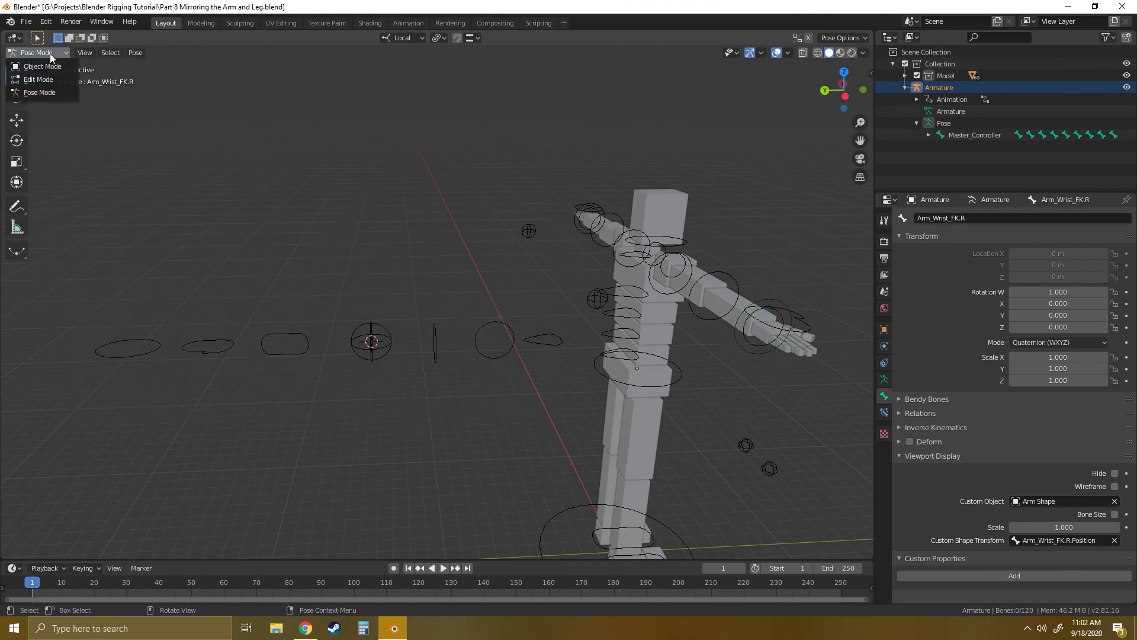
{"action": "left_click", "coordinate": [37, 67]}
{"action": "left_click", "coordinate": [17, 75]}
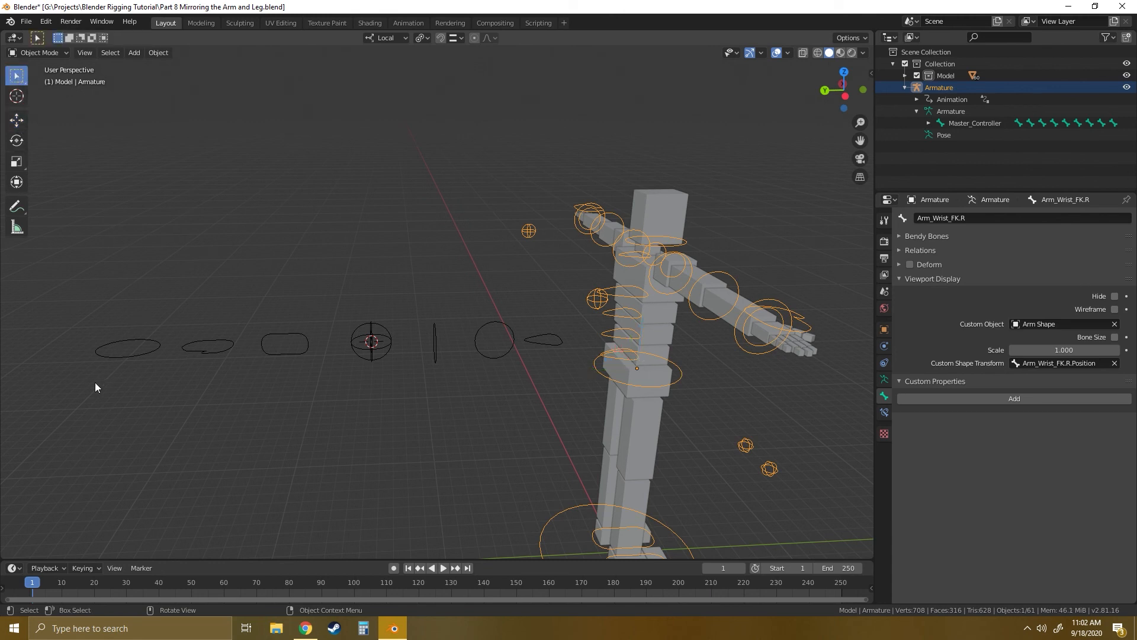
{"action": "left_click_drag", "start_coordinate": [92, 388], "coordinate": [552, 297]}
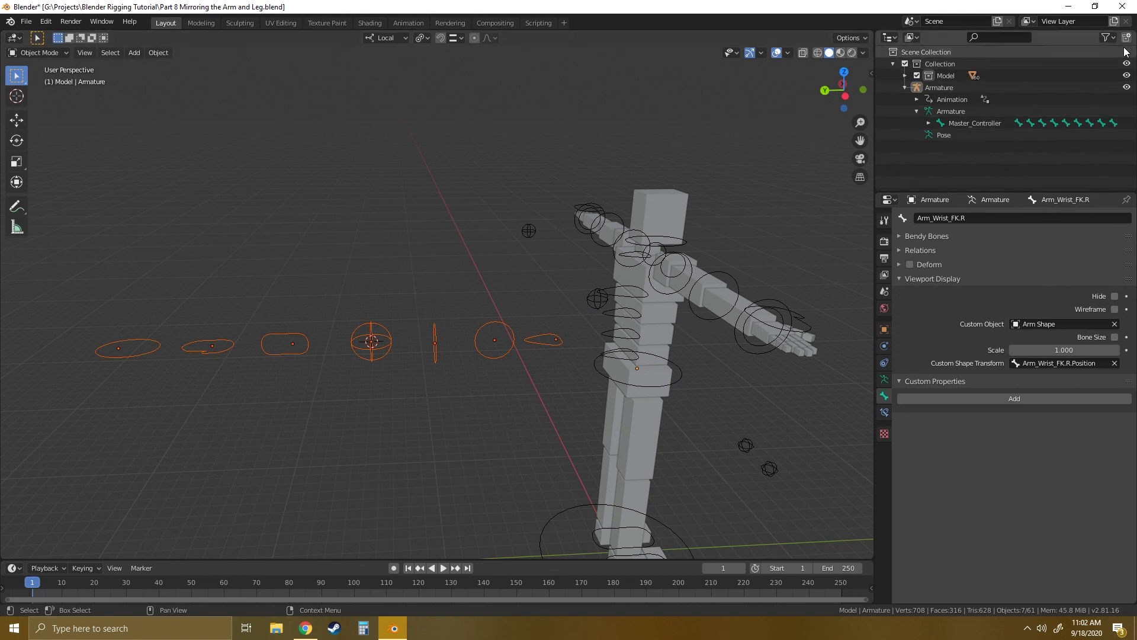
Move the selected shape objects from the Model collection into Collection 2 and rename that collection Custom Shapes.
{"action": "left_click", "coordinate": [904, 73]}
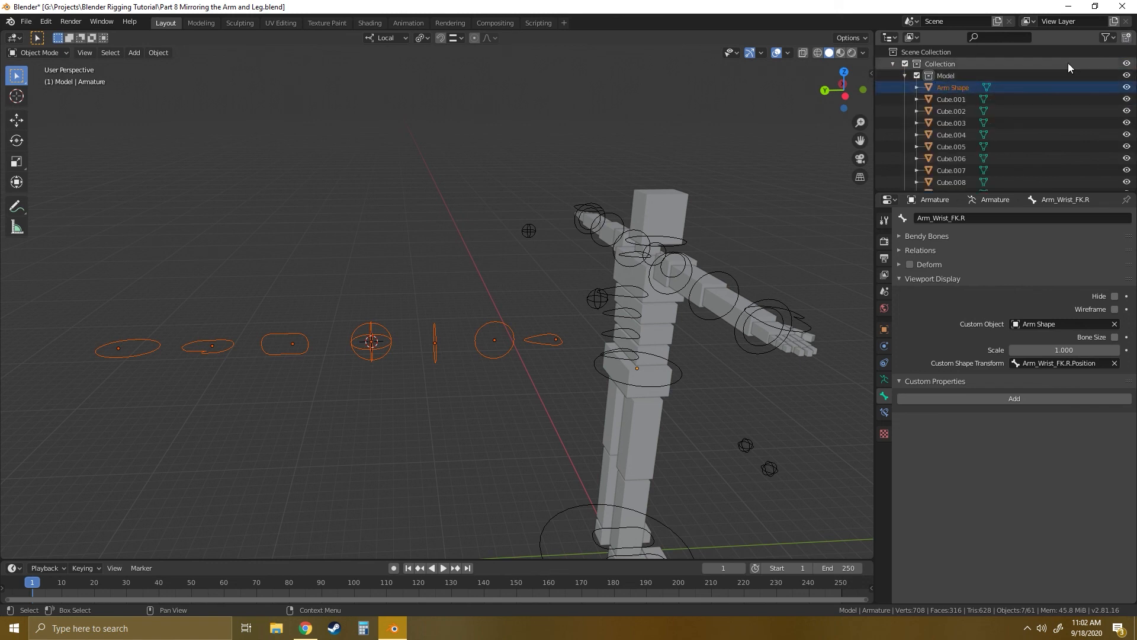
{"action": "scroll", "coordinate": [972, 93], "scroll_direction": "down", "scroll_amount": 15}
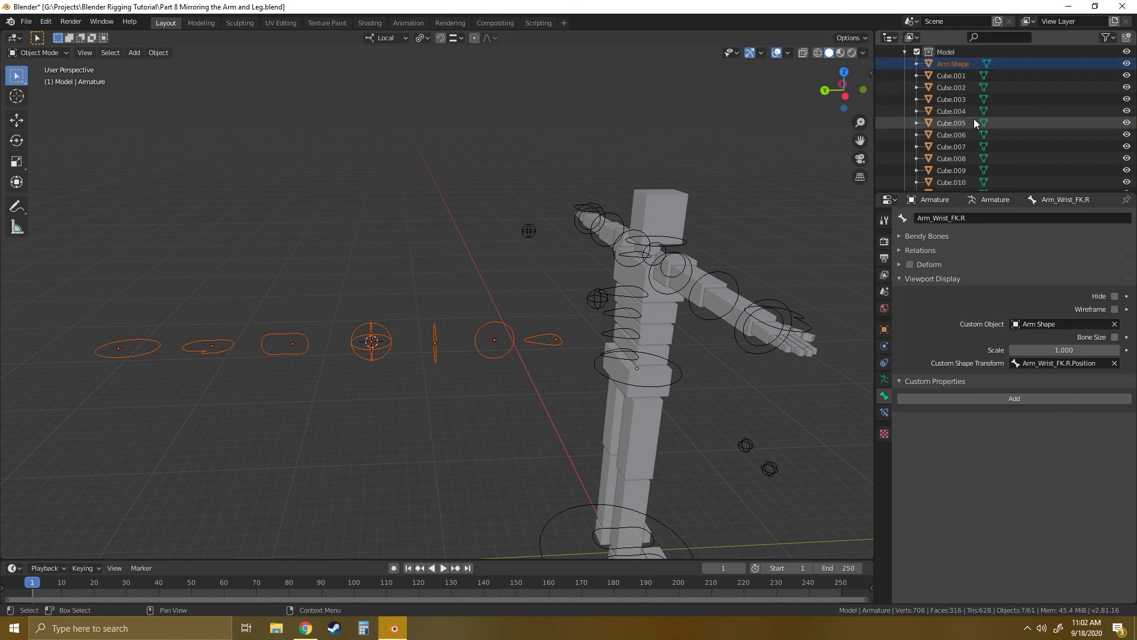
{"action": "scroll", "coordinate": [963, 124], "scroll_direction": "down", "scroll_amount": 10}
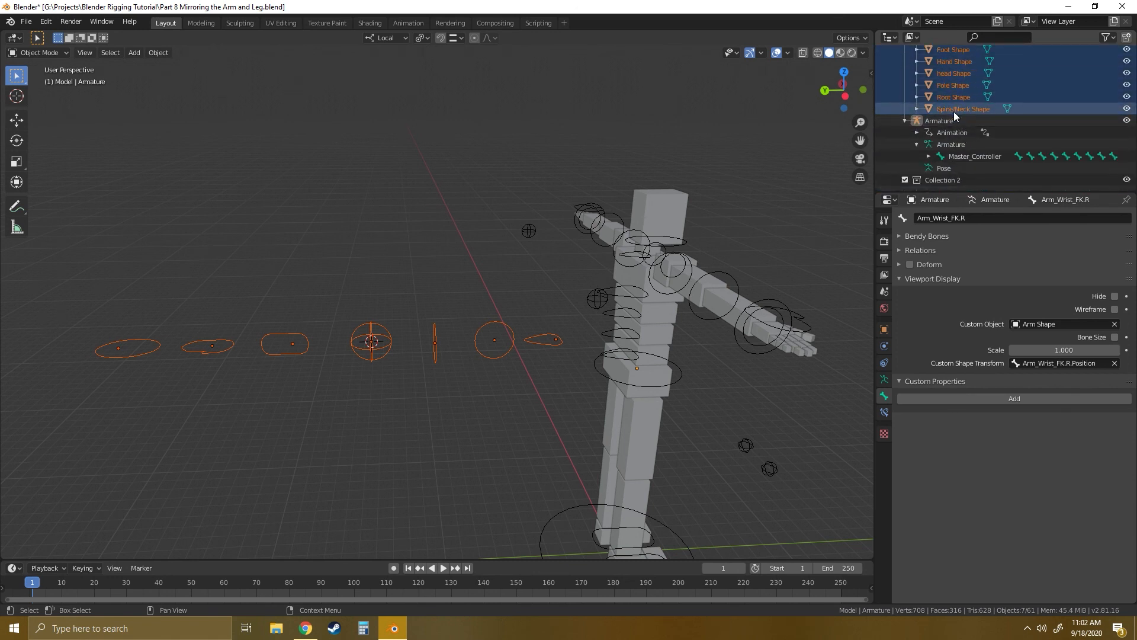
{"action": "left_click_drag", "start_coordinate": [954, 109], "coordinate": [936, 180]}
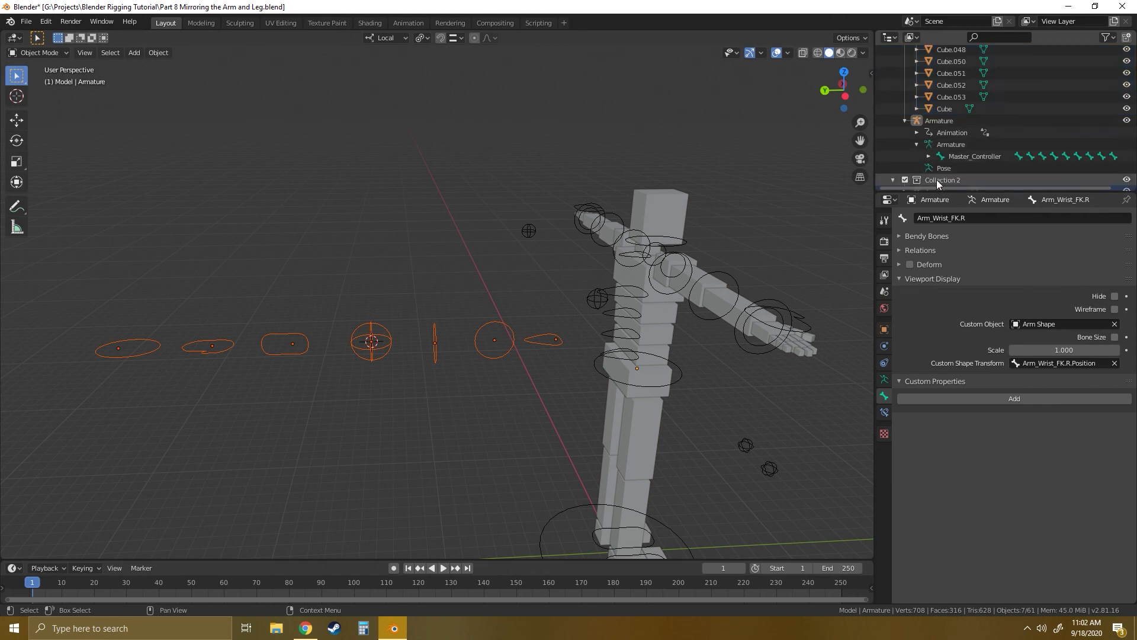
{"action": "double_click", "coordinate": [944, 179]}
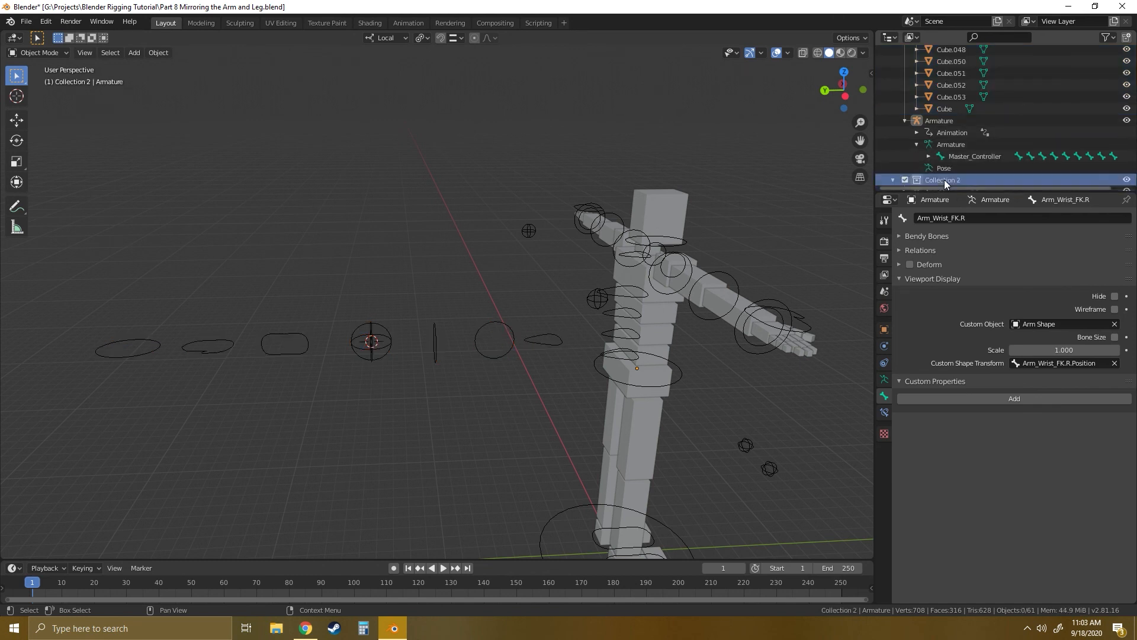
{"action": "type", "text": "Custom Shapes"}
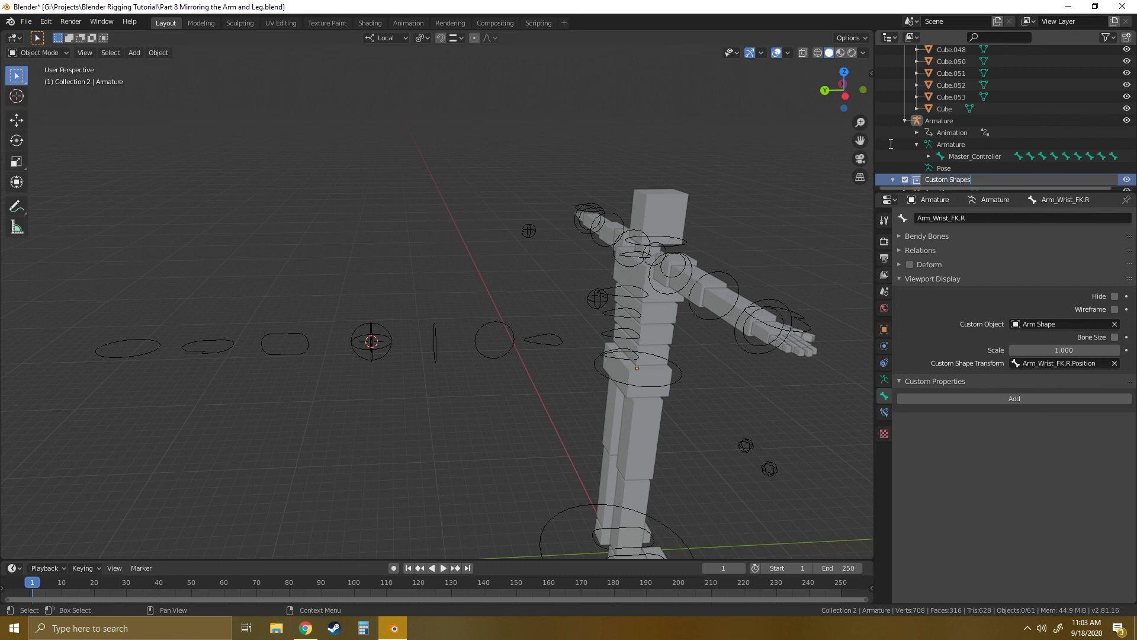
{"action": "key", "text": "Return"}
Collapse the Model collection's contents and nest the Custom Shapes collection inside the main Collection.
{"action": "scroll", "coordinate": [971, 148], "scroll_direction": "down", "scroll_amount": 3}
{"action": "scroll", "coordinate": [963, 135], "scroll_direction": "down", "scroll_amount": 8}
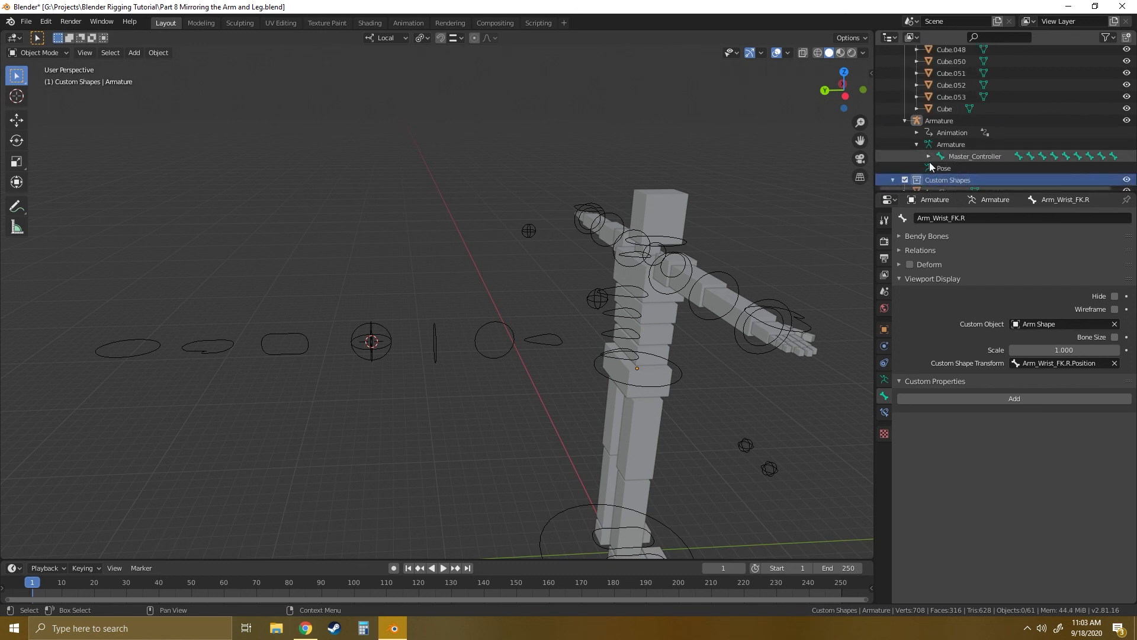
{"action": "scroll", "coordinate": [939, 145], "scroll_direction": "up", "scroll_amount": 15}
{"action": "scroll", "coordinate": [940, 129], "scroll_direction": "up", "scroll_amount": 2}
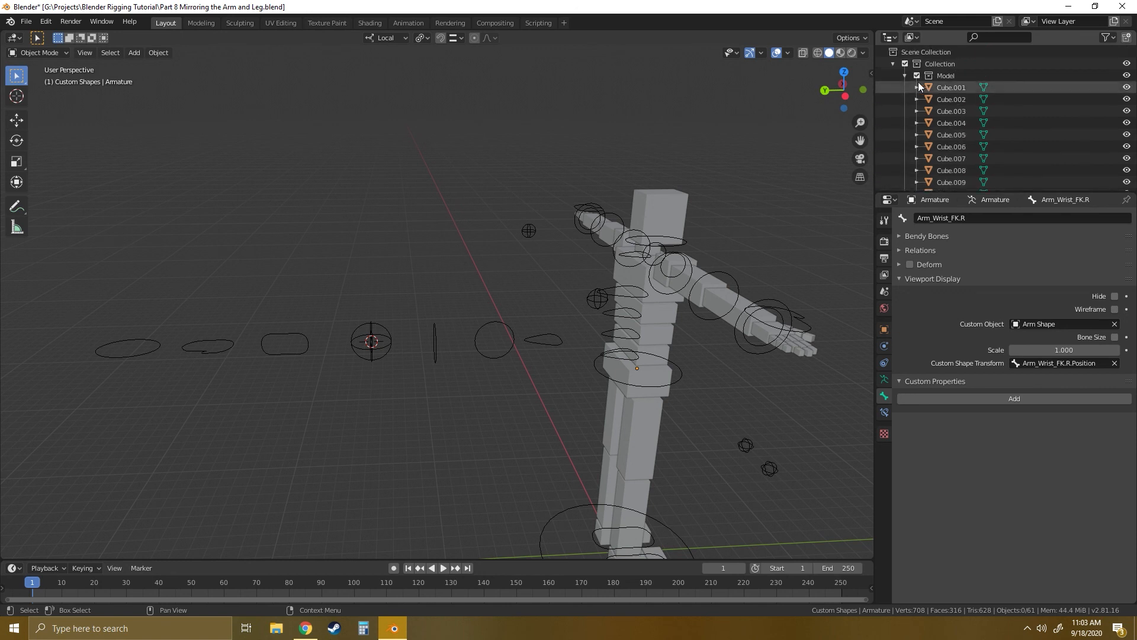
{"action": "left_click", "coordinate": [905, 75]}
{"action": "left_click", "coordinate": [955, 148]}
{"action": "left_click_drag", "start_coordinate": [938, 145], "coordinate": [937, 63]}
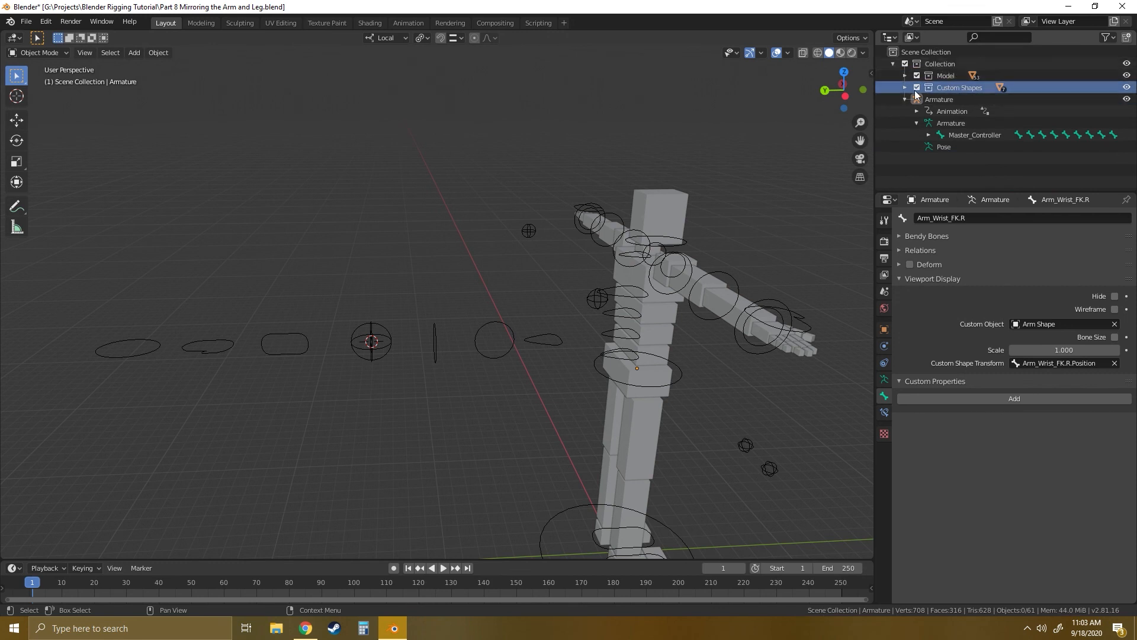
Hide the Custom Shapes collection in the viewport and check the character with only its controllers around it.
{"action": "left_click", "coordinate": [1128, 88]}
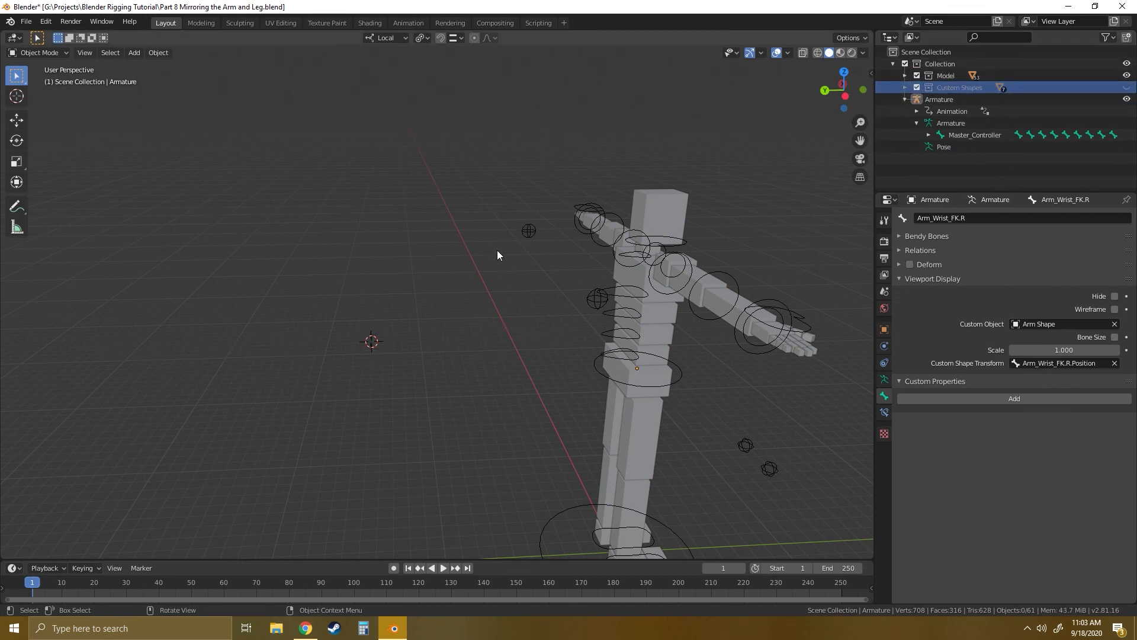
{"action": "middle_click_drag", "start_coordinate": [559, 254], "coordinate": [438, 259]}
{"action": "middle_click_drag", "start_coordinate": [577, 370], "coordinate": [632, 256], "text": "shift"}
{"action": "middle_click_drag", "start_coordinate": [574, 239], "coordinate": [570, 267]}
{"action": "scroll", "coordinate": [531, 255], "scroll_direction": "down", "scroll_amount": 2}
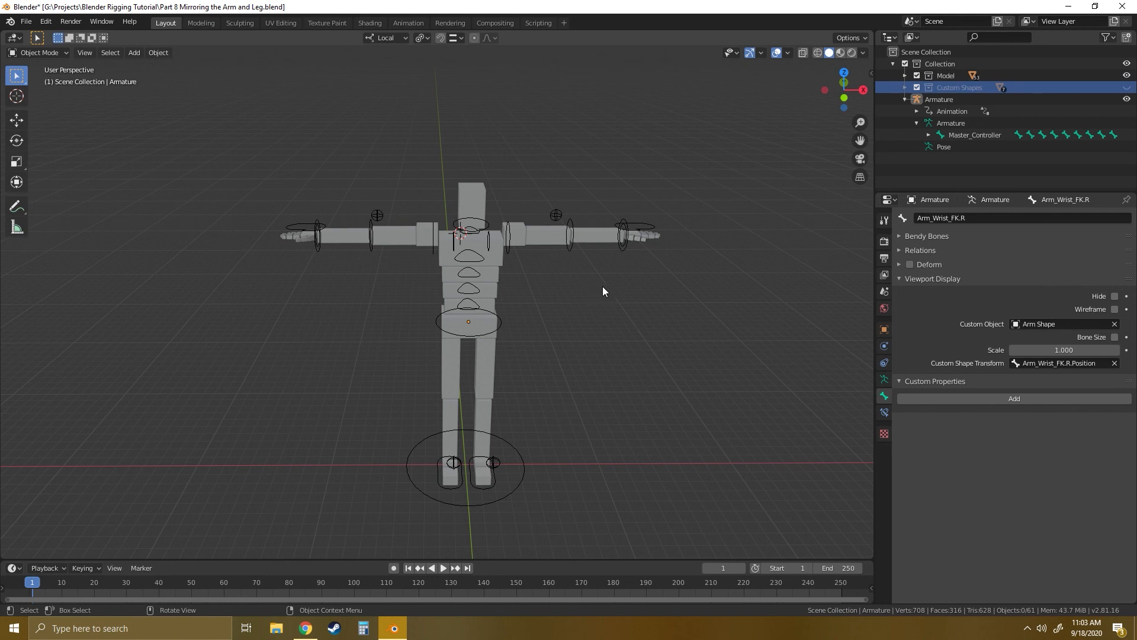
{"action": "middle_click_drag", "start_coordinate": [599, 287], "coordinate": [622, 308]}
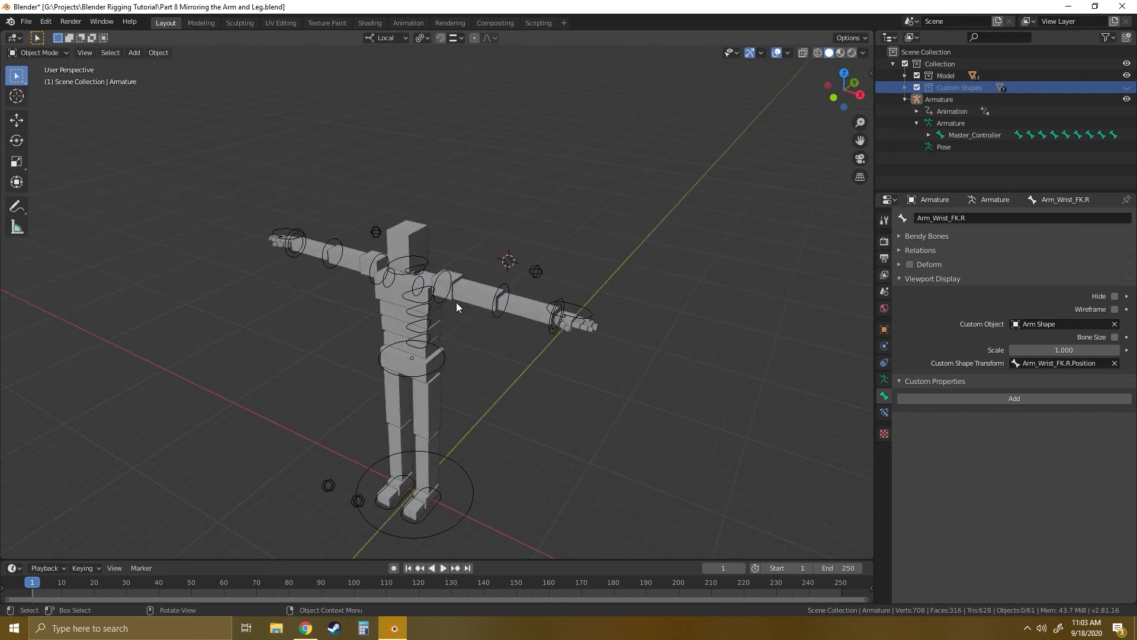
Put the armature in Pose Mode and copy the left hand controller's IK/FK custom property as a new driver.
{"action": "scroll", "coordinate": [468, 311], "scroll_direction": "up", "scroll_amount": 3}
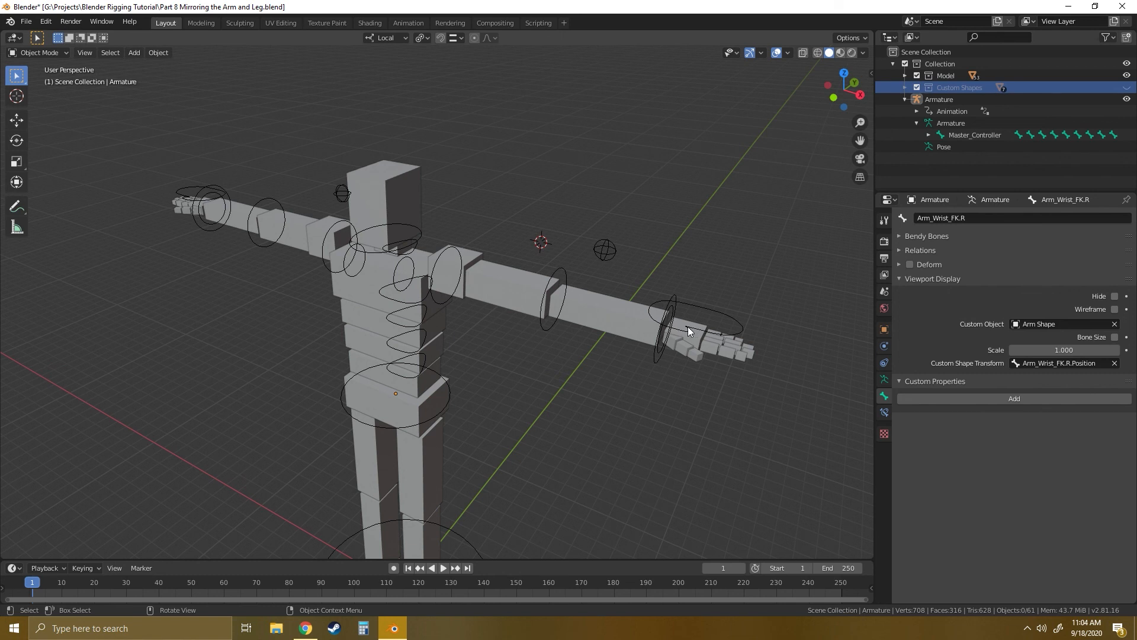
{"action": "left_click", "coordinate": [700, 308]}
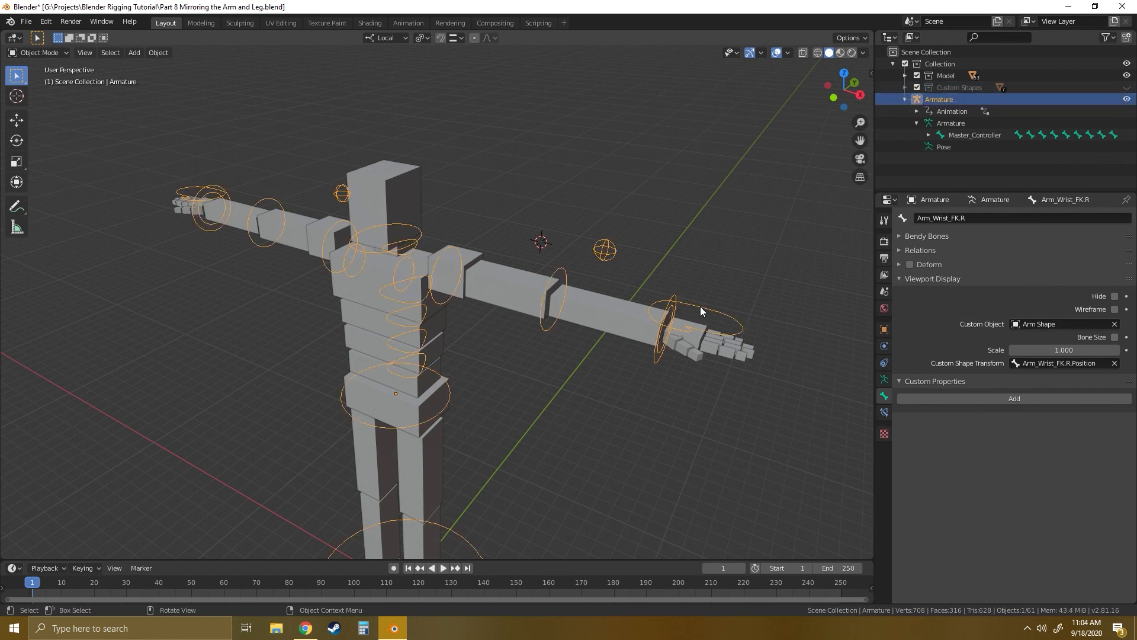
{"action": "left_click", "coordinate": [58, 52]}
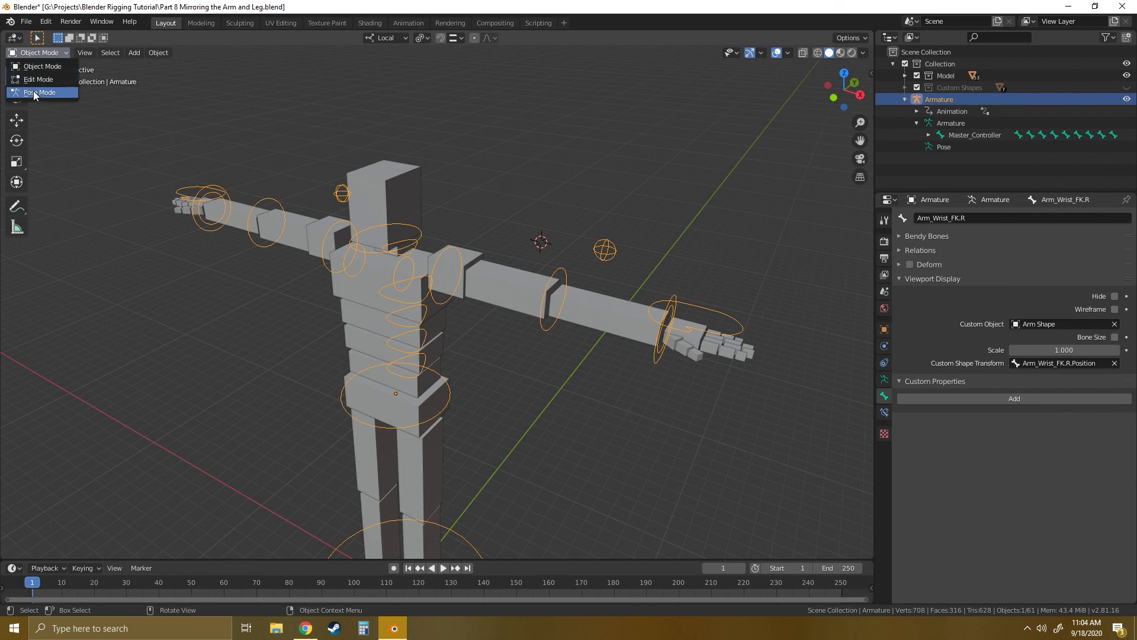
{"action": "left_click", "coordinate": [34, 92]}
{"action": "left_click", "coordinate": [698, 309]}
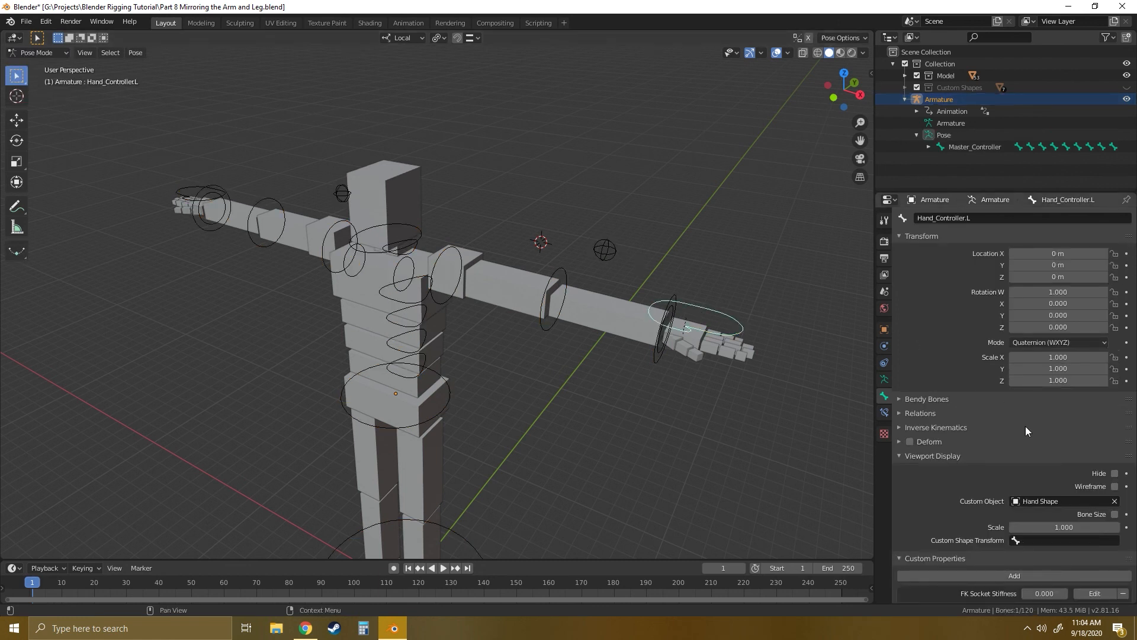
{"action": "scroll", "coordinate": [1007, 409], "scroll_direction": "down", "scroll_amount": 10}
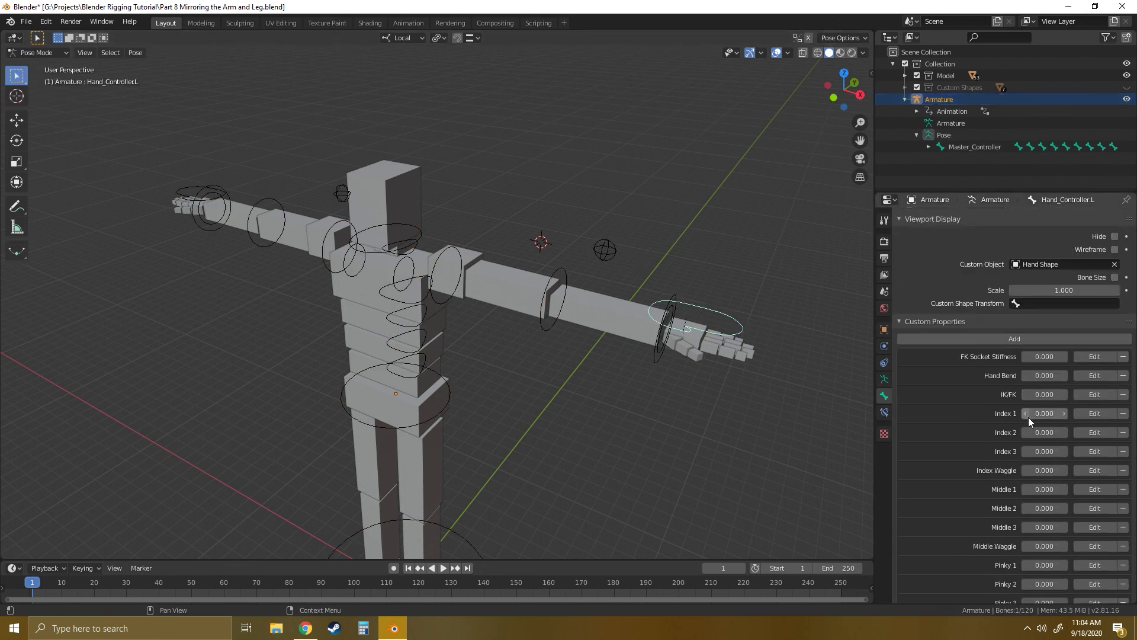
{"action": "scroll", "coordinate": [1012, 383], "scroll_direction": "down", "scroll_amount": 1}
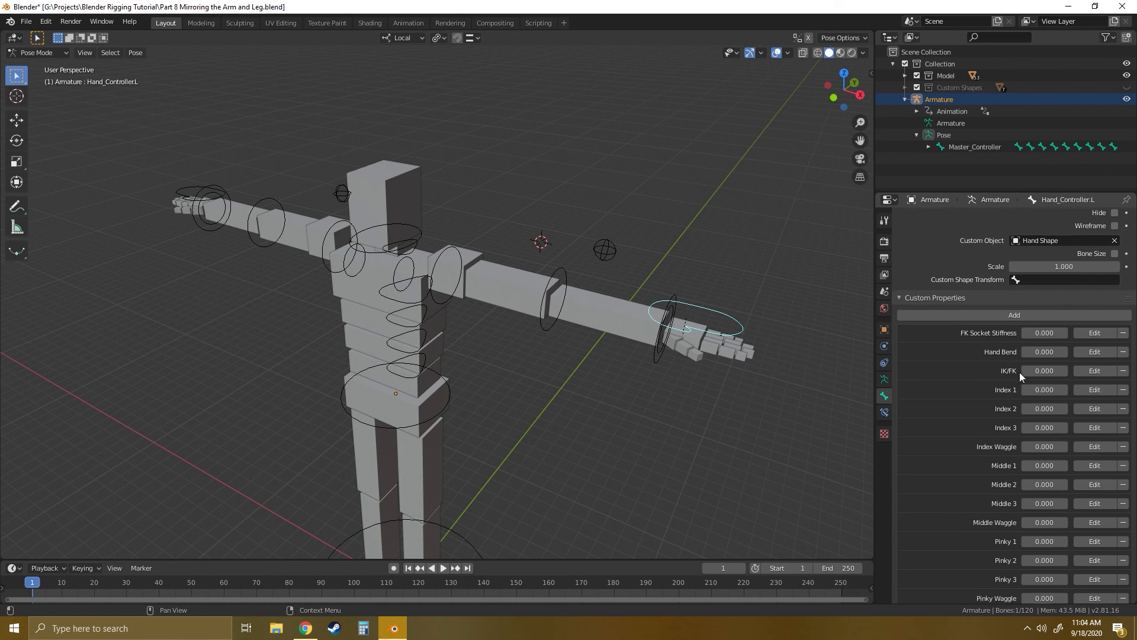
{"action": "right_click", "coordinate": [1020, 371]}
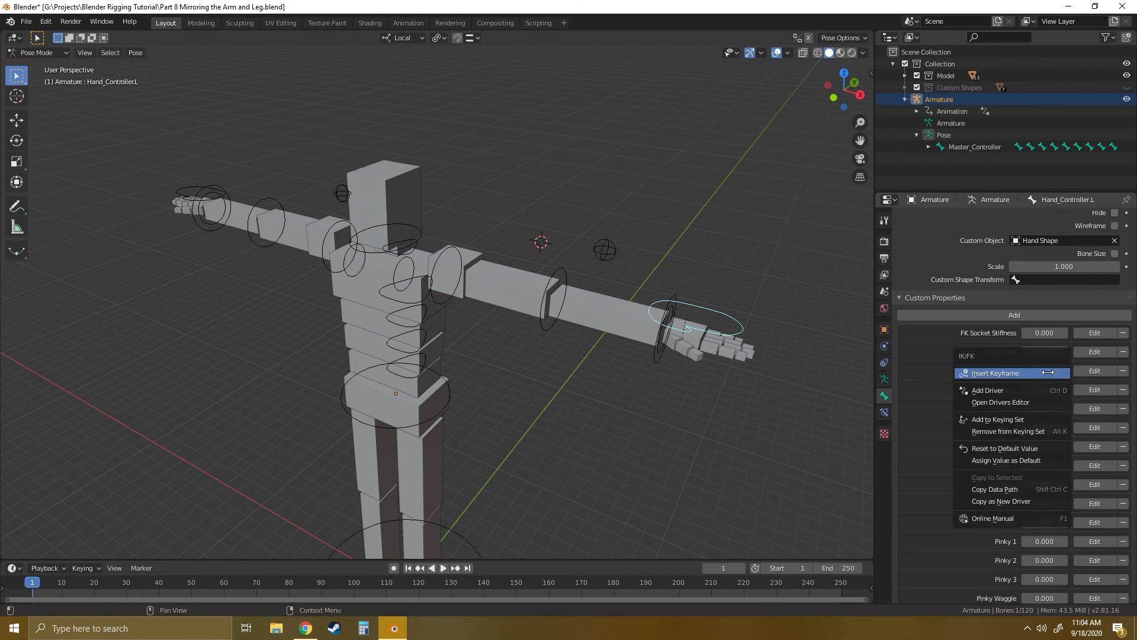
{"action": "left_click", "coordinate": [1001, 502]}
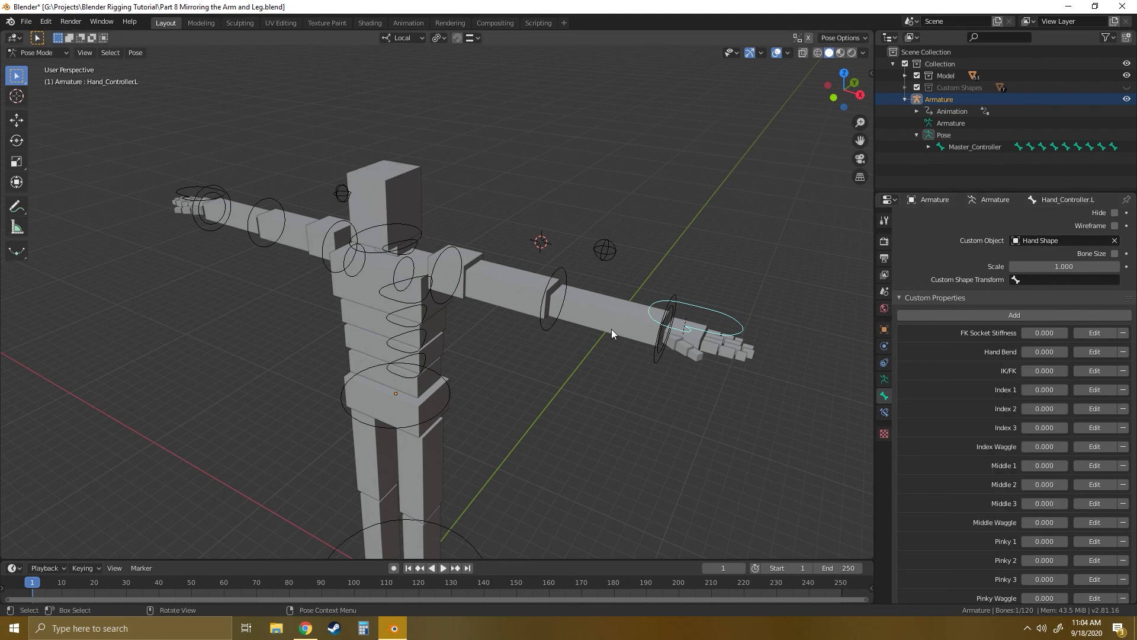
Paste the copied driver onto the Hide option of the left arm's IK pole controller.
{"action": "left_click", "coordinate": [613, 306]}
{"action": "left_click", "coordinate": [603, 251]}
{"action": "middle_click_drag", "start_coordinate": [631, 274], "coordinate": [588, 302]}
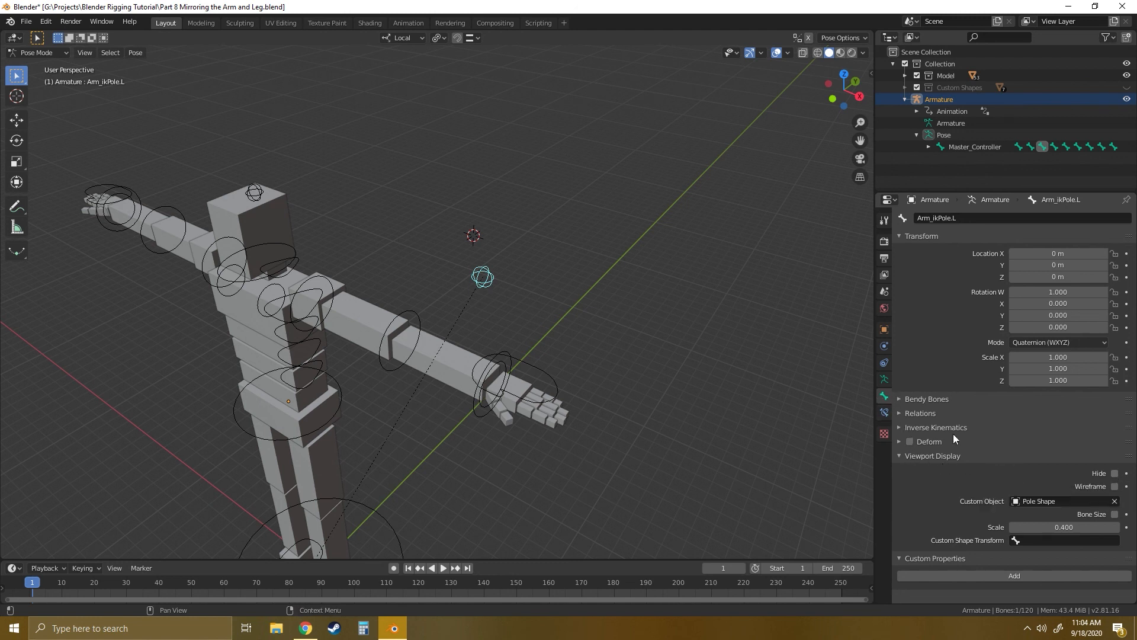
{"action": "right_click", "coordinate": [1109, 471]}
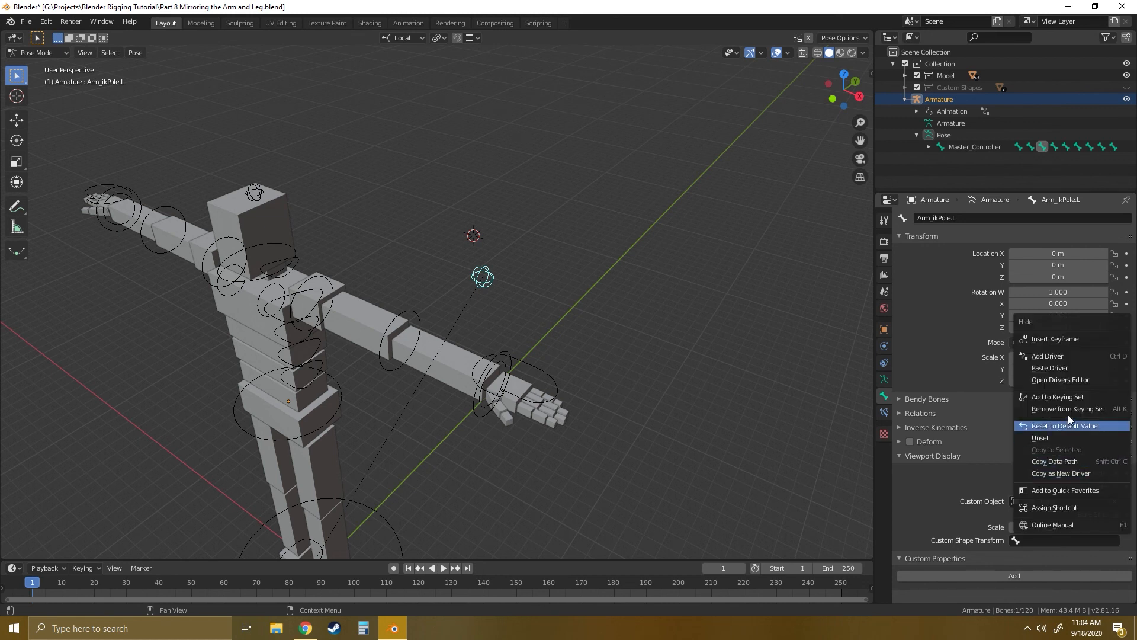
{"action": "left_click", "coordinate": [1052, 368]}
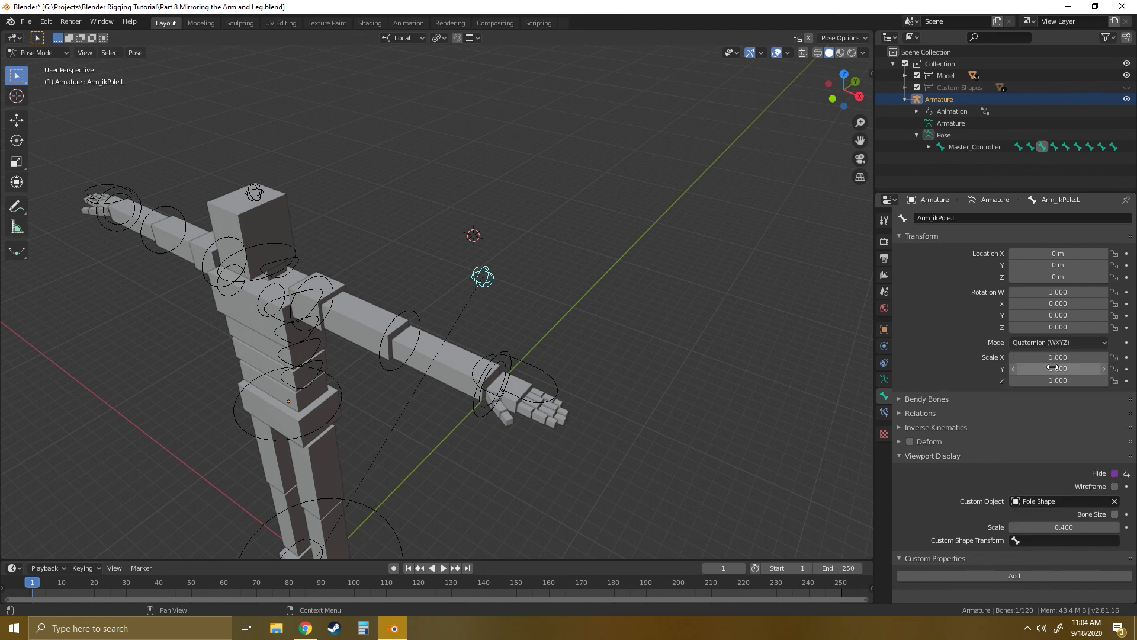
Test the IK/FK property of the left hand controller and return it to 0.
{"action": "left_click", "coordinate": [541, 371]}
{"action": "scroll", "coordinate": [1049, 442], "scroll_direction": "down", "scroll_amount": 6}
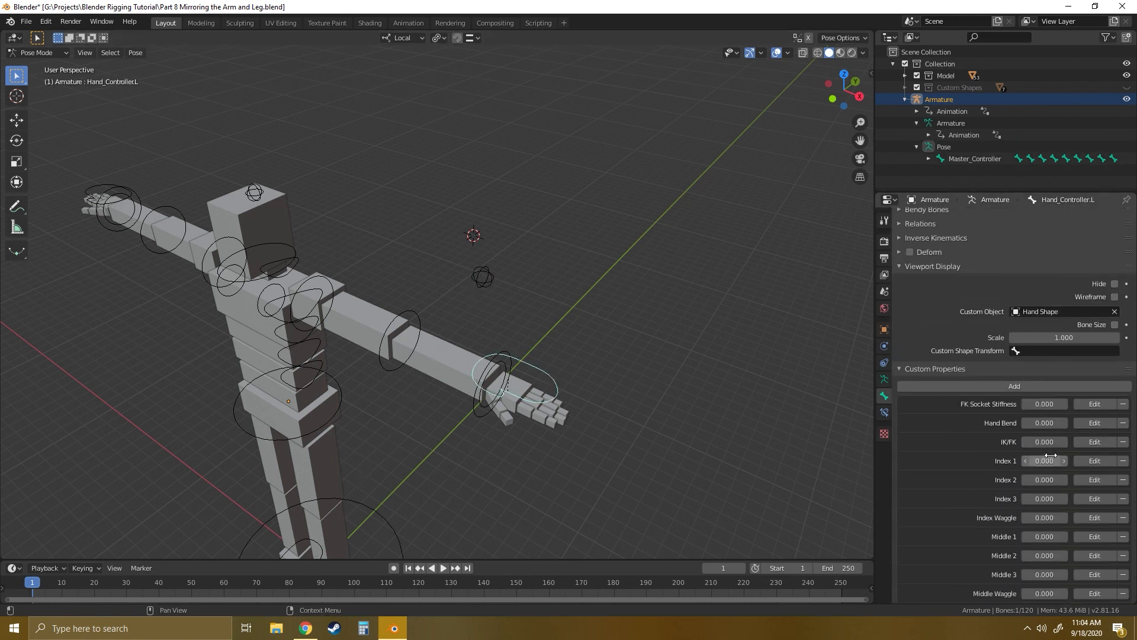
{"action": "left_click", "coordinate": [1044, 442]}
{"action": "type", "text": "15"}
{"action": "key", "text": "Return"}
{"action": "left_click_drag", "start_coordinate": [1044, 441], "coordinate": [1037, 441]}
Copy the IK/FK property as a new driver again and paste it onto the left arm IK handle's Hide option.
{"action": "right_click", "coordinate": [1048, 443]}
{"action": "left_click", "coordinate": [993, 443]}
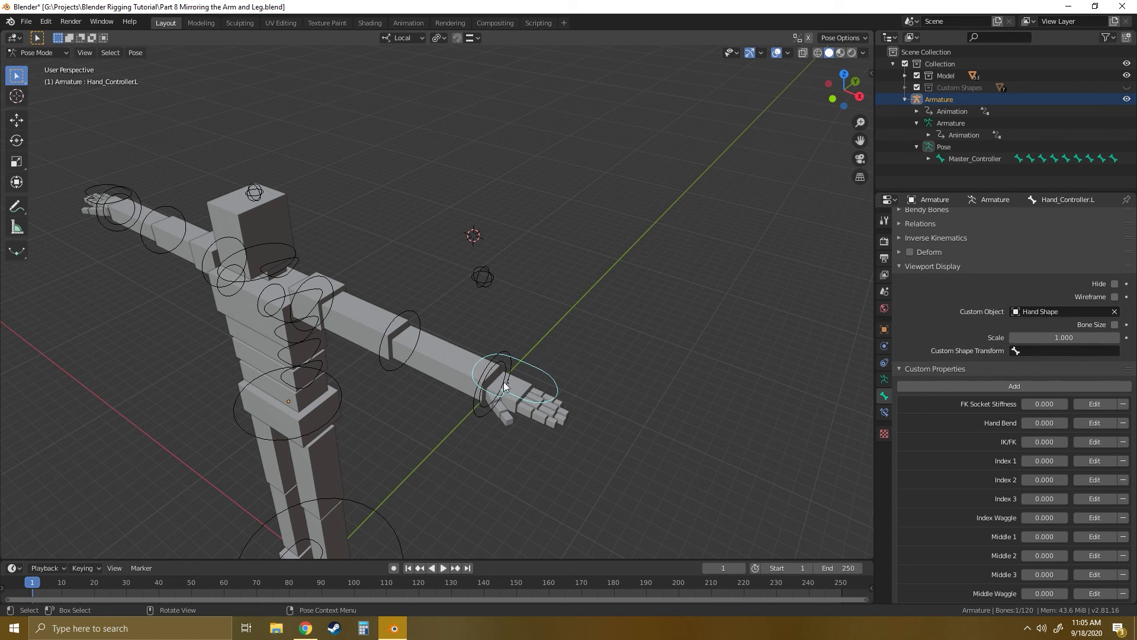
{"action": "left_click", "coordinate": [484, 409]}
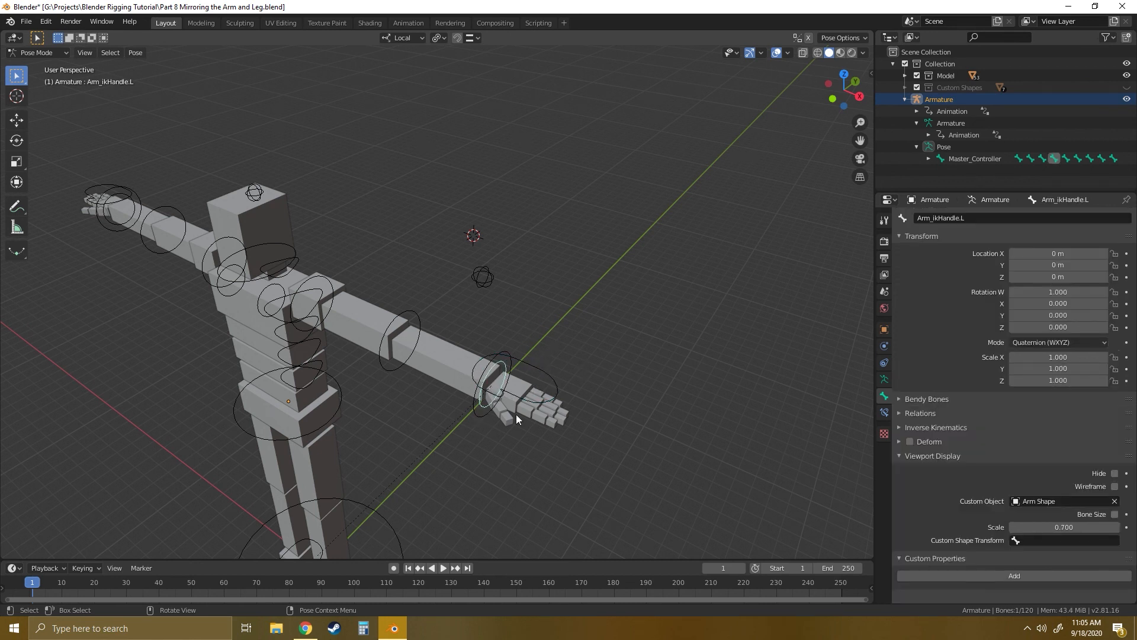
{"action": "right_click", "coordinate": [1117, 473]}
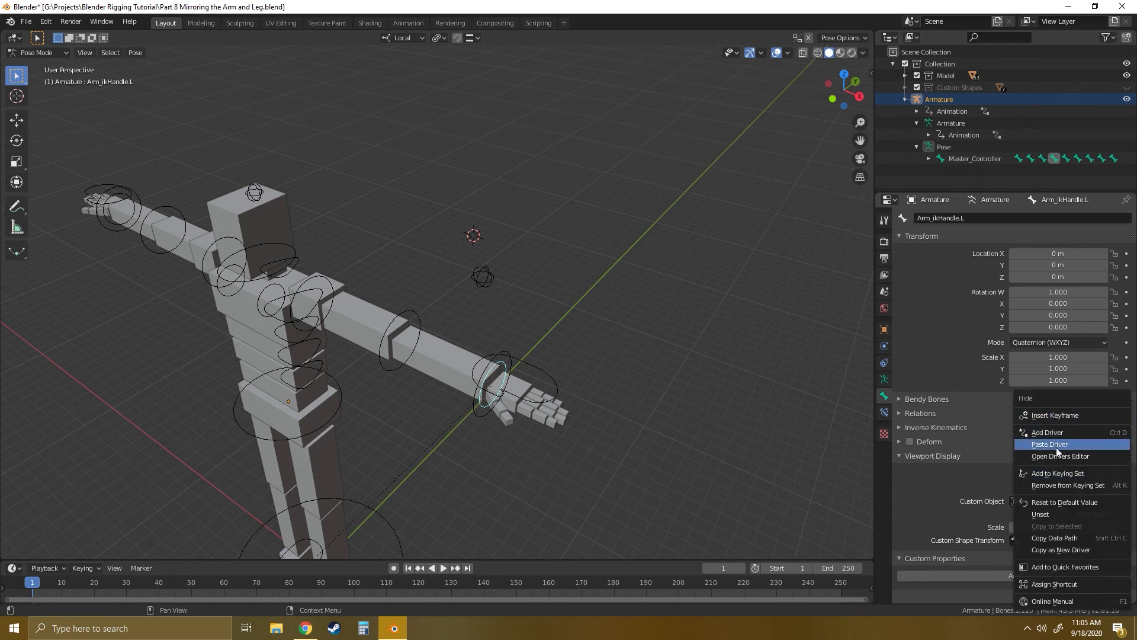
Paste the copied IK/FK driver onto the Hide option of the left arm's wrist, forearm and bicep FK controllers.
{"action": "left_click", "coordinate": [478, 408]}
{"action": "right_click", "coordinate": [1115, 473]}
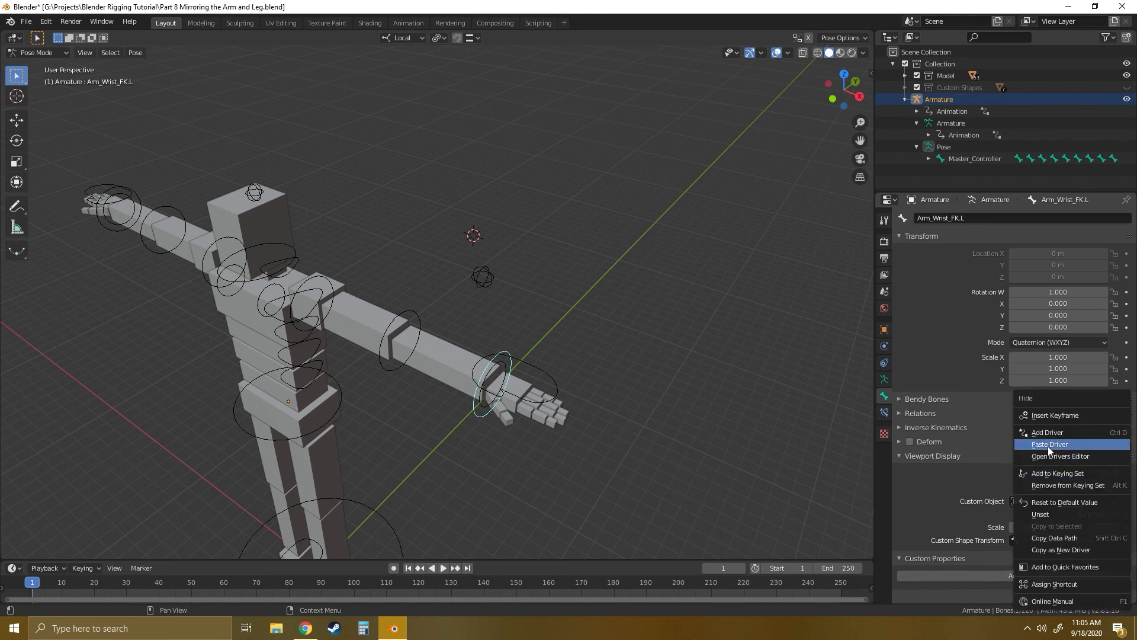
{"action": "left_click", "coordinate": [1031, 364]}
{"action": "left_click", "coordinate": [389, 367]}
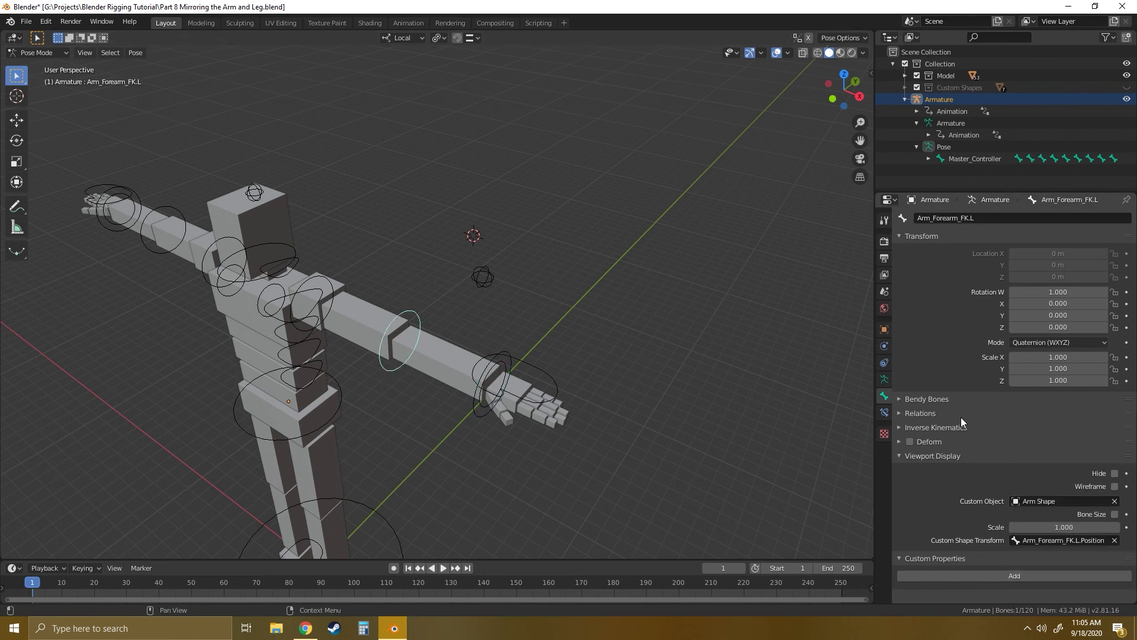
{"action": "right_click", "coordinate": [1115, 474]}
{"action": "left_click", "coordinate": [1054, 446]}
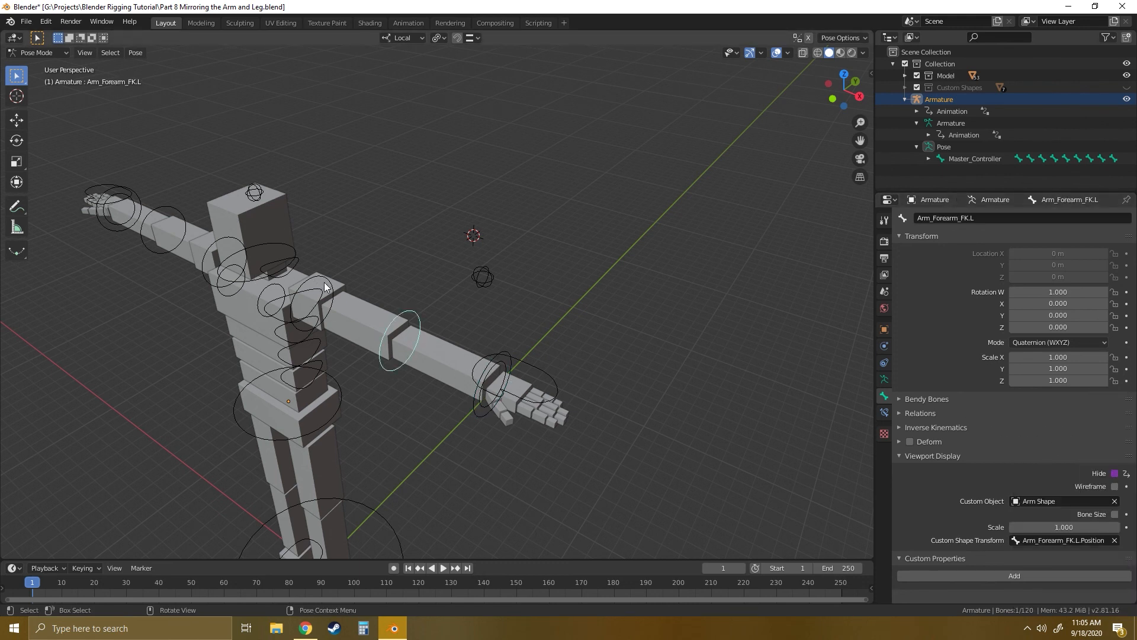
{"action": "left_click", "coordinate": [328, 287]}
{"action": "right_click", "coordinate": [1115, 473]}
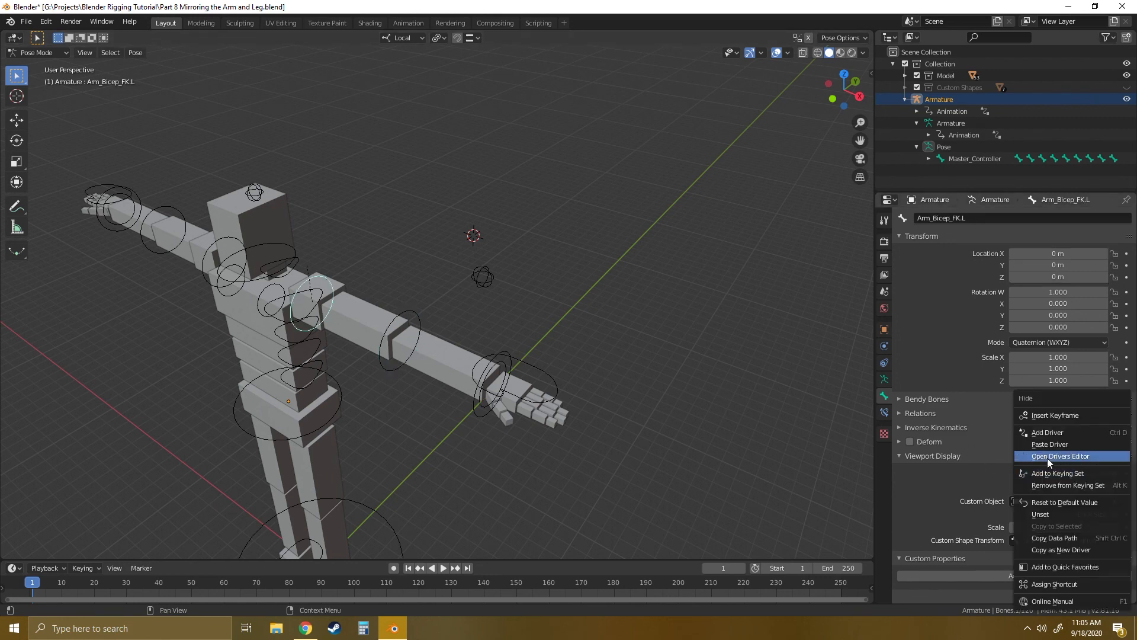
{"action": "left_click", "coordinate": [1050, 444]}
Select the right hand controller and copy its IK/FK custom property as a new driver.
{"action": "middle_click_drag", "start_coordinate": [537, 377], "coordinate": [479, 339]}
{"action": "left_click", "coordinate": [479, 275]}
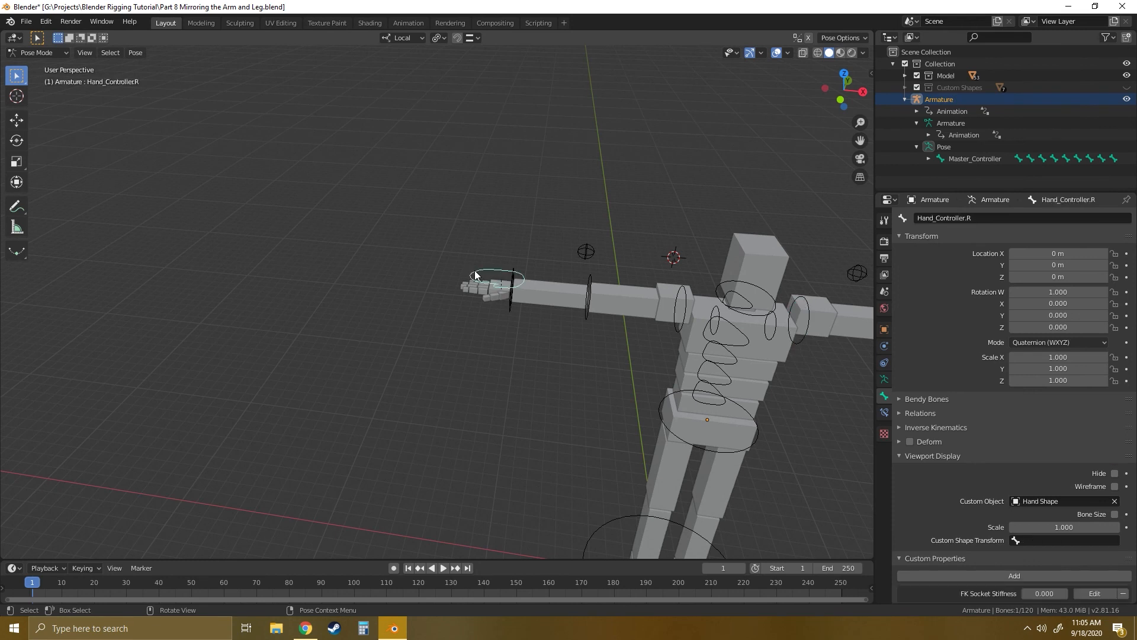
{"action": "scroll", "coordinate": [1001, 459], "scroll_direction": "down", "scroll_amount": 8}
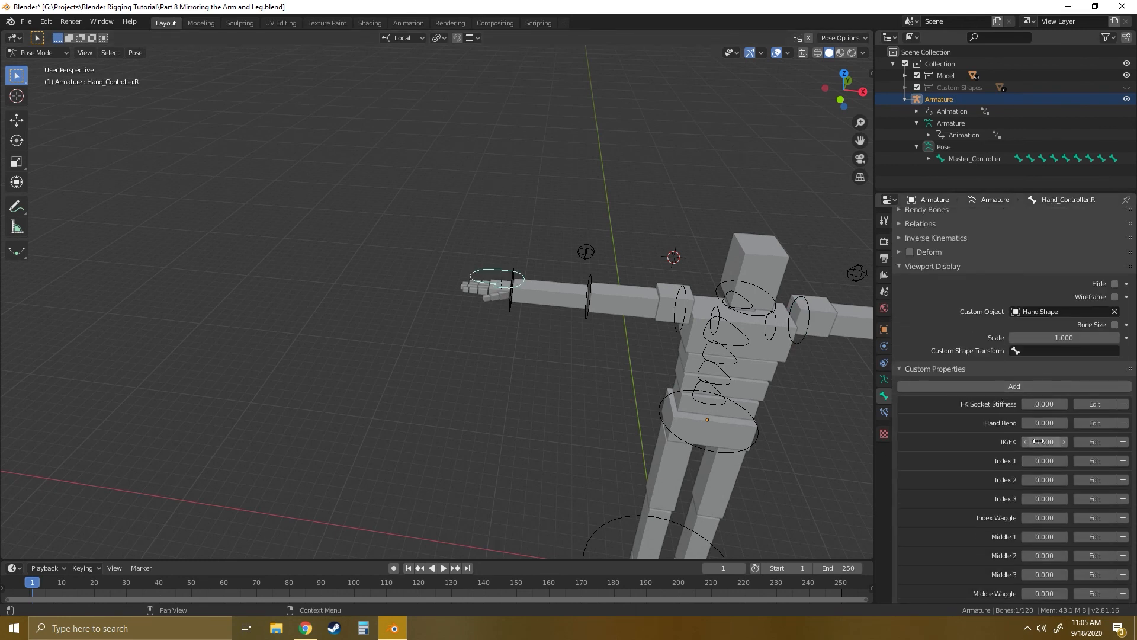
{"action": "right_click", "coordinate": [1001, 442]}
{"action": "left_click", "coordinate": [1000, 442]}
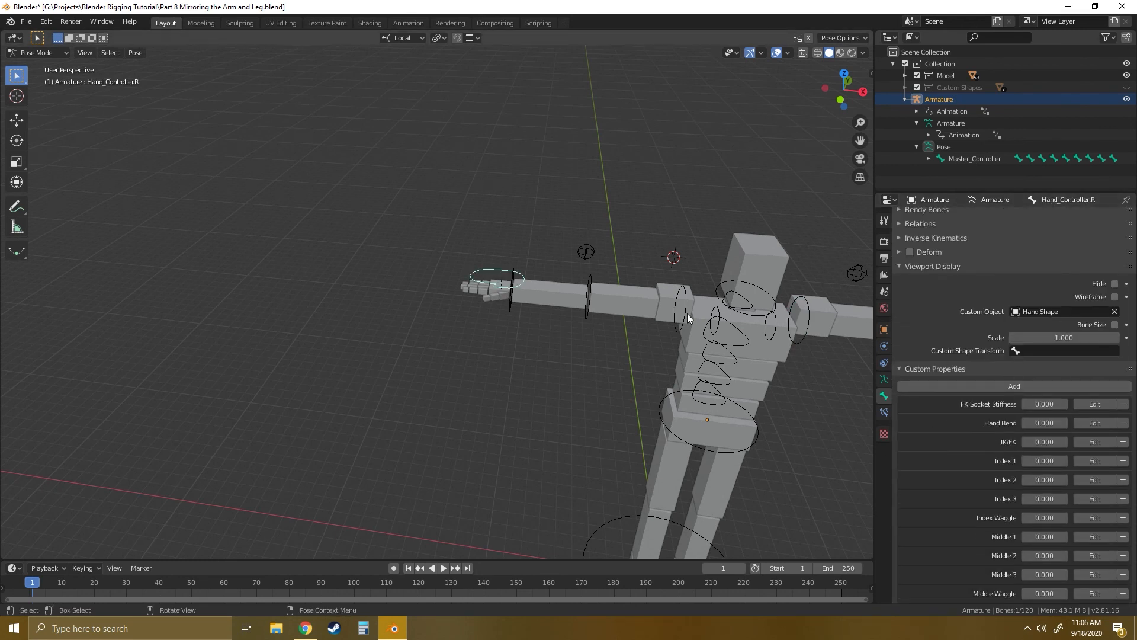
Paste the copied driver onto the Hide option of the right arm's wrist FK controller and IK handle.
{"action": "left_click", "coordinate": [512, 307]}
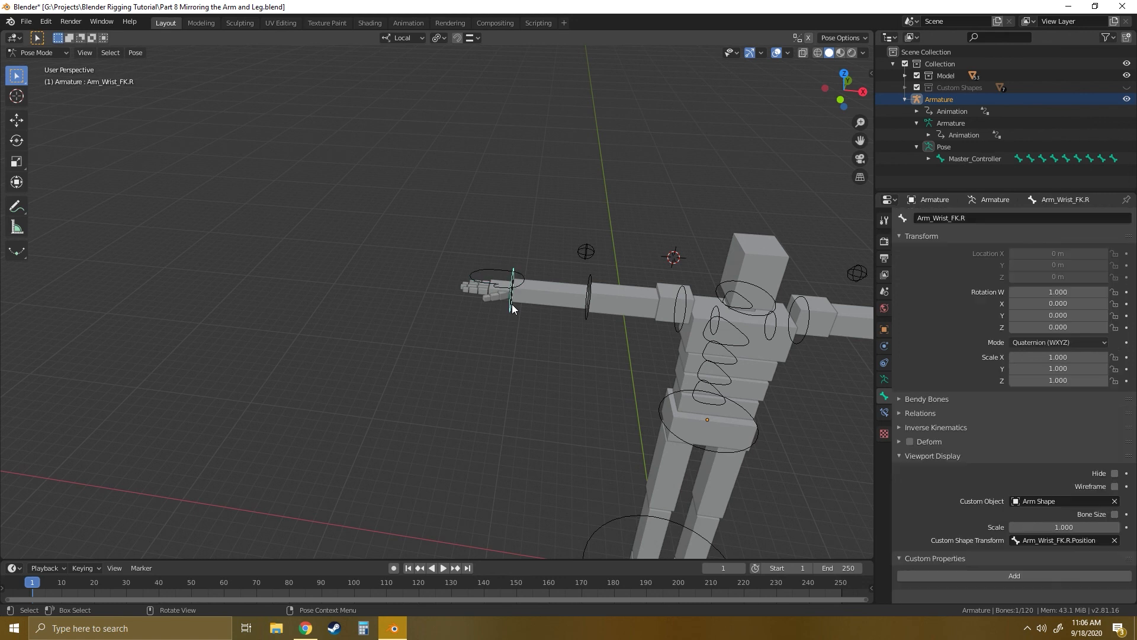
{"action": "right_click", "coordinate": [1115, 473]}
{"action": "left_click", "coordinate": [1047, 443]}
{"action": "middle_click_drag", "start_coordinate": [663, 352], "coordinate": [429, 301]}
{"action": "left_click", "coordinate": [415, 287]}
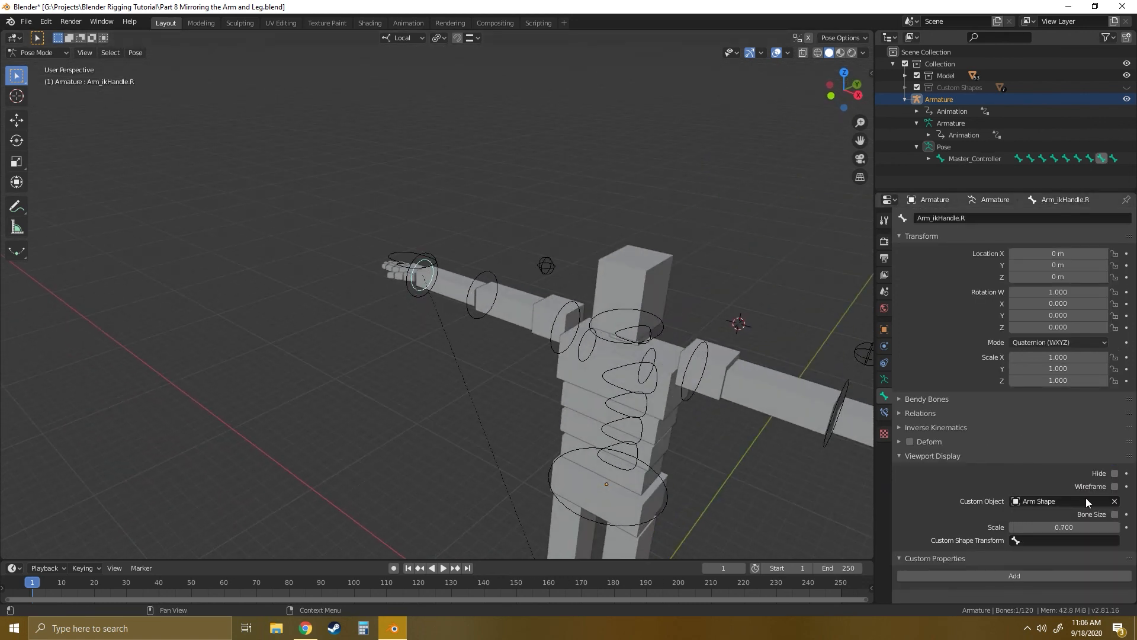
{"action": "right_click", "coordinate": [1116, 475]}
{"action": "left_click", "coordinate": [1050, 444]}
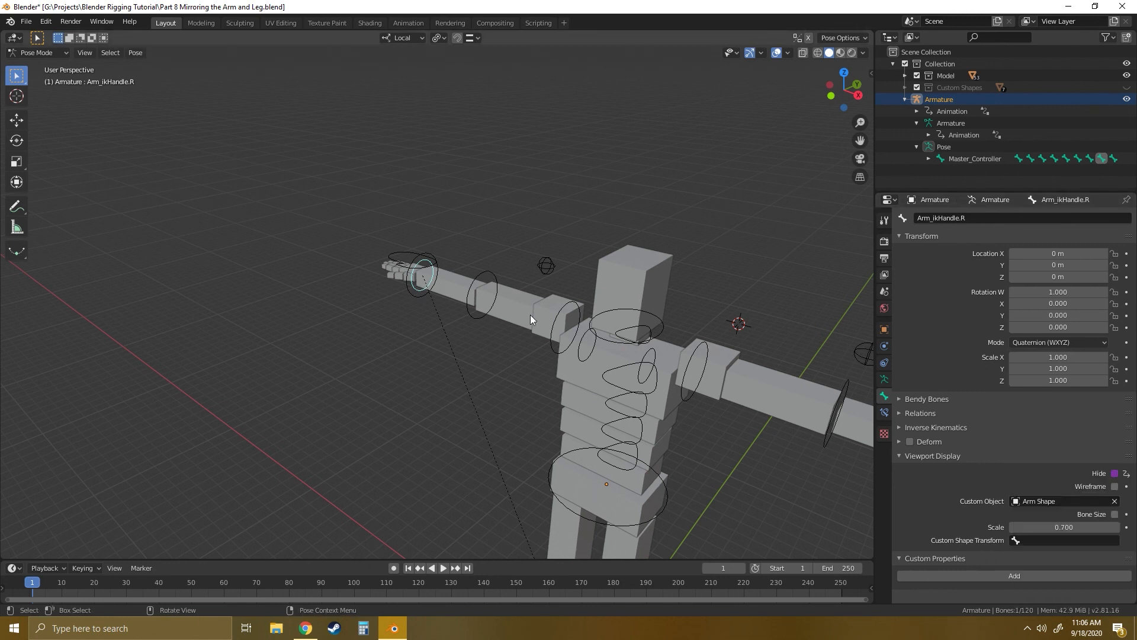
Paste the same driver onto the Hide option of the right forearm FK, bicep FK and arm IK pole controllers.
{"action": "left_click", "coordinate": [476, 305]}
{"action": "right_click", "coordinate": [1115, 476]}
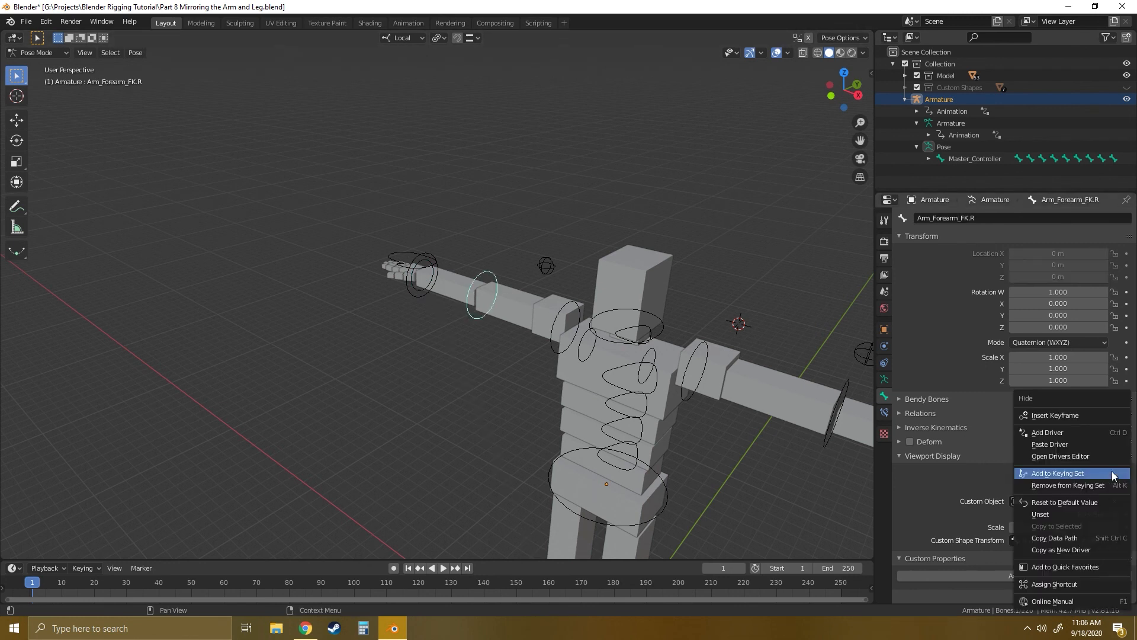
{"action": "left_click", "coordinate": [1054, 449]}
{"action": "left_click", "coordinate": [564, 317]}
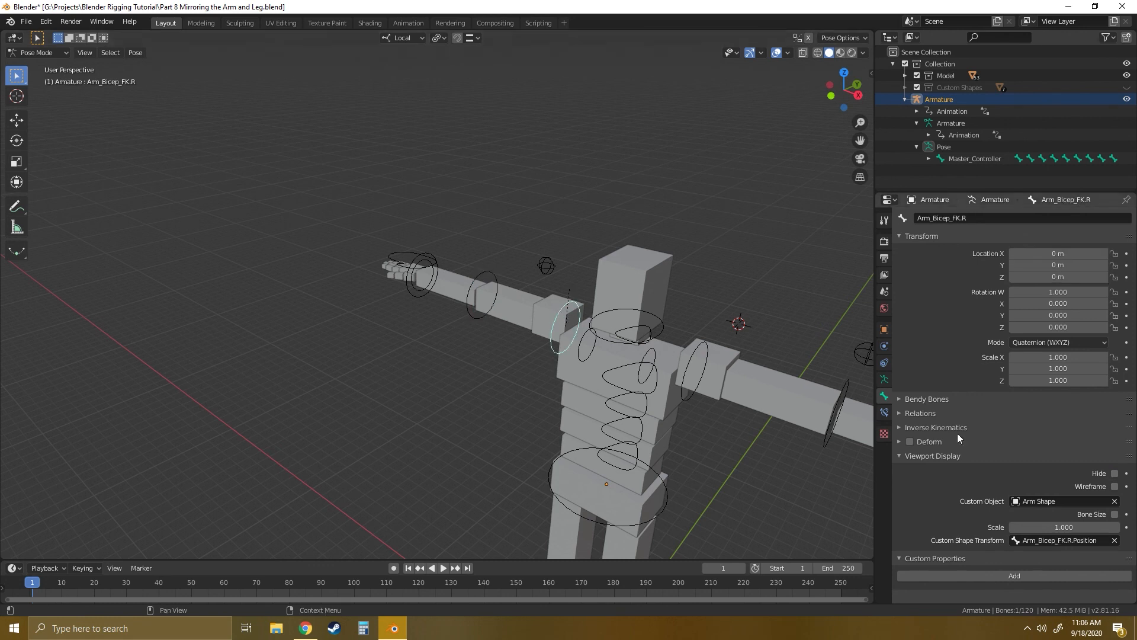
{"action": "right_click", "coordinate": [1115, 476]}
{"action": "left_click", "coordinate": [1046, 443]}
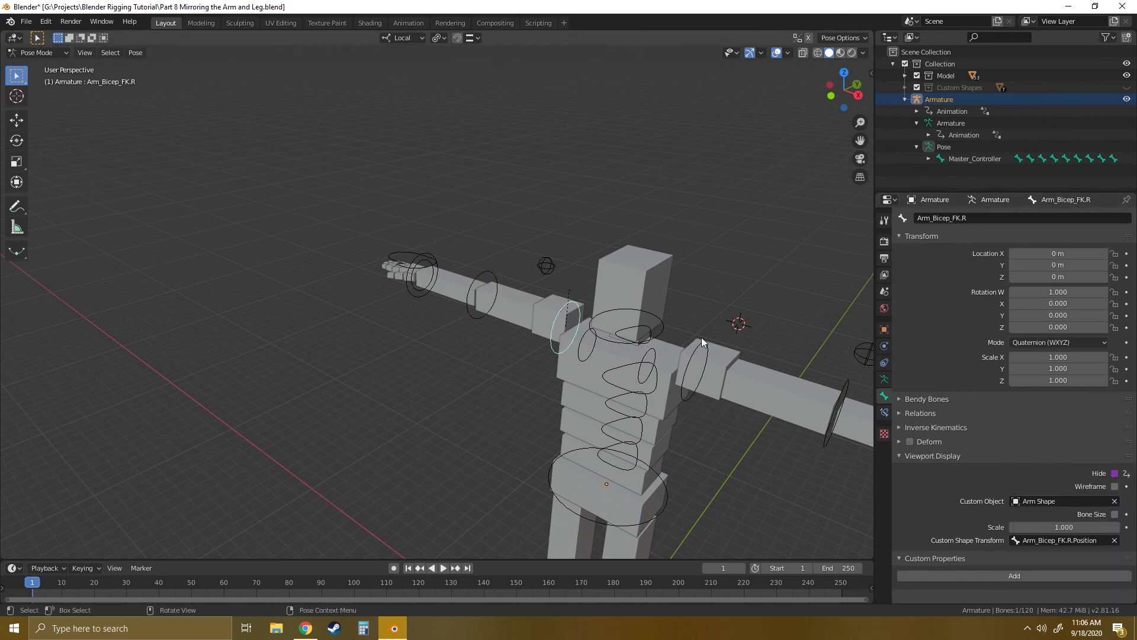
{"action": "left_click", "coordinate": [546, 265]}
{"action": "right_click", "coordinate": [1115, 473]}
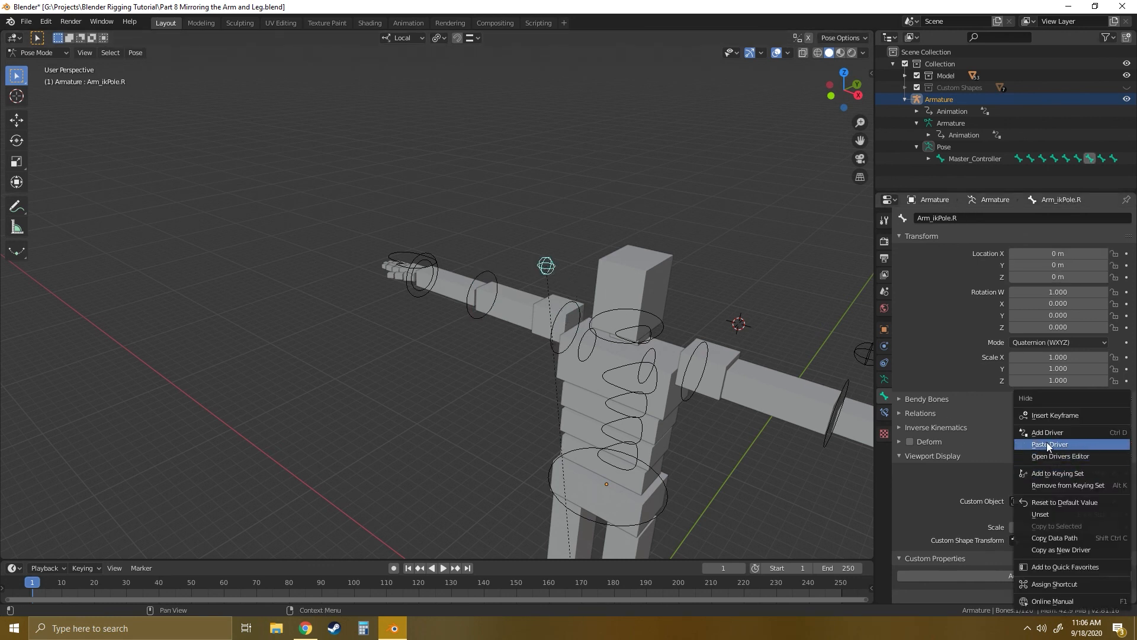
{"action": "left_click", "coordinate": [1046, 442]}
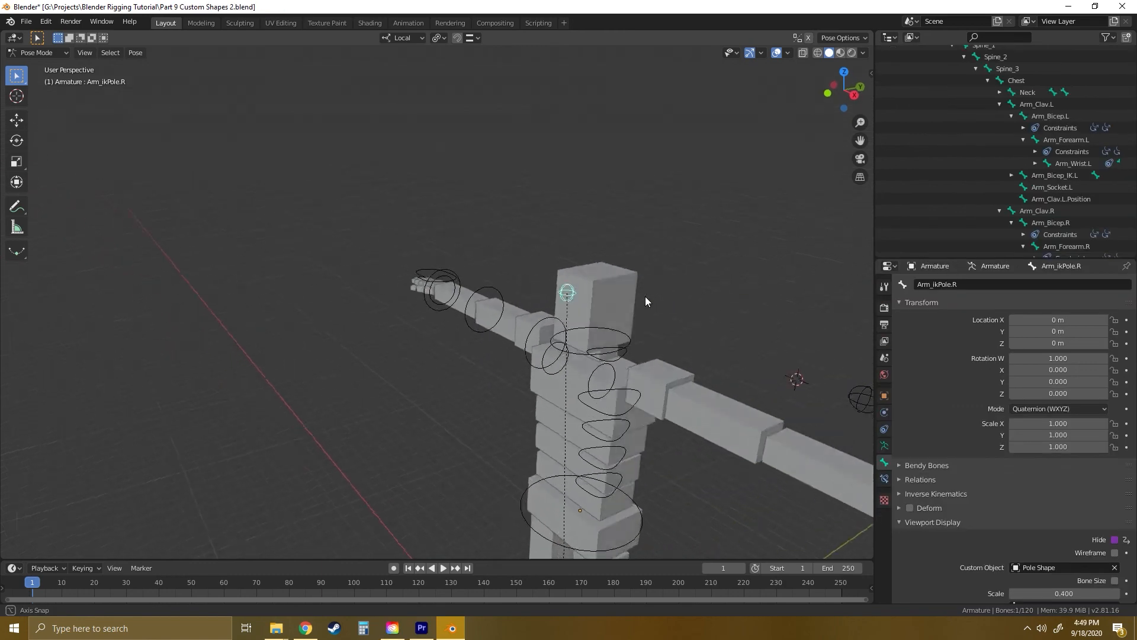
Use the Move tool to pull the right arm's IK handle up and away from the wrist.
{"action": "middle_click_drag", "start_coordinate": [645, 296], "coordinate": [660, 318]}
{"action": "scroll", "coordinate": [688, 292], "scroll_direction": "up", "scroll_amount": 3}
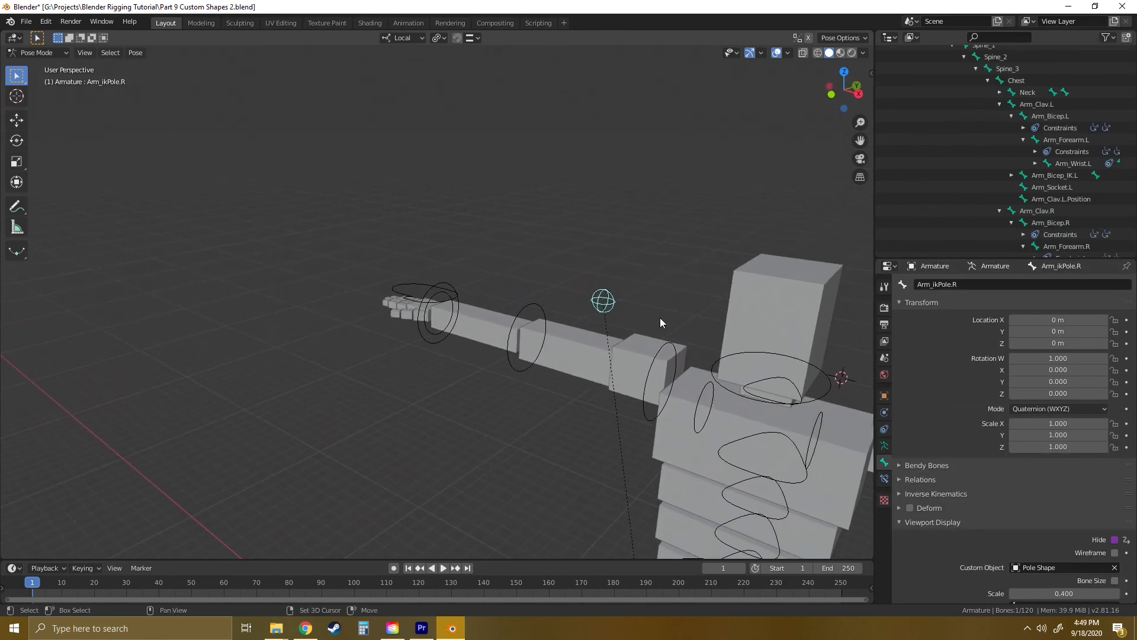
{"action": "left_click", "coordinate": [449, 301]}
{"action": "key", "text": "shift+space"}
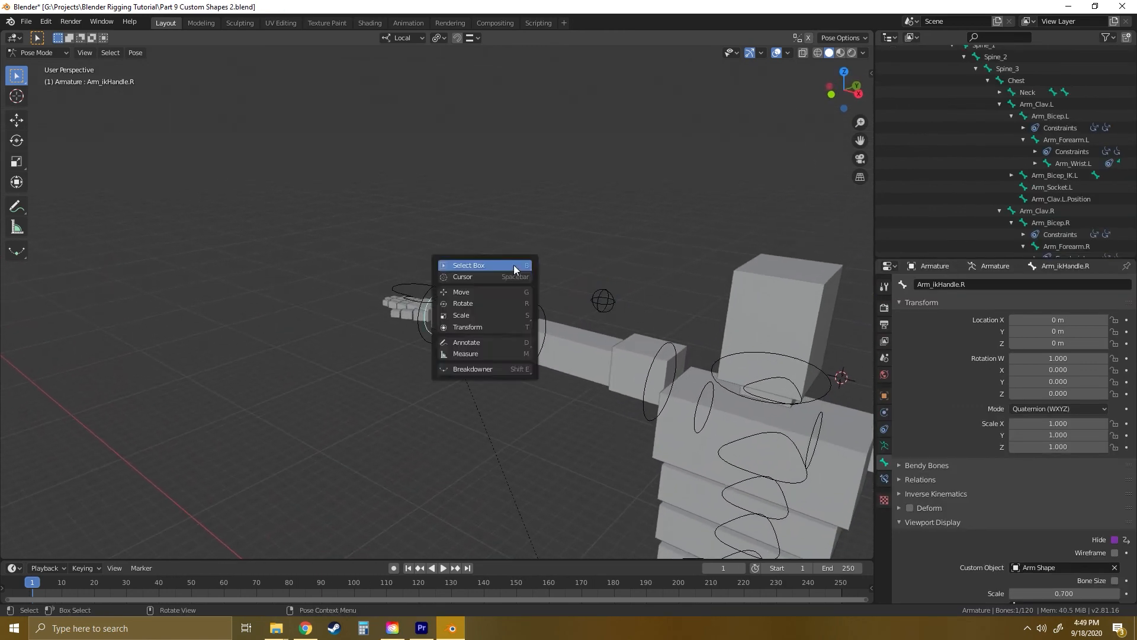
{"action": "left_click", "coordinate": [463, 291]}
{"action": "left_click_drag", "start_coordinate": [440, 317], "coordinate": [557, 239]}
{"action": "middle_click_drag", "start_coordinate": [567, 255], "coordinate": [572, 257]}
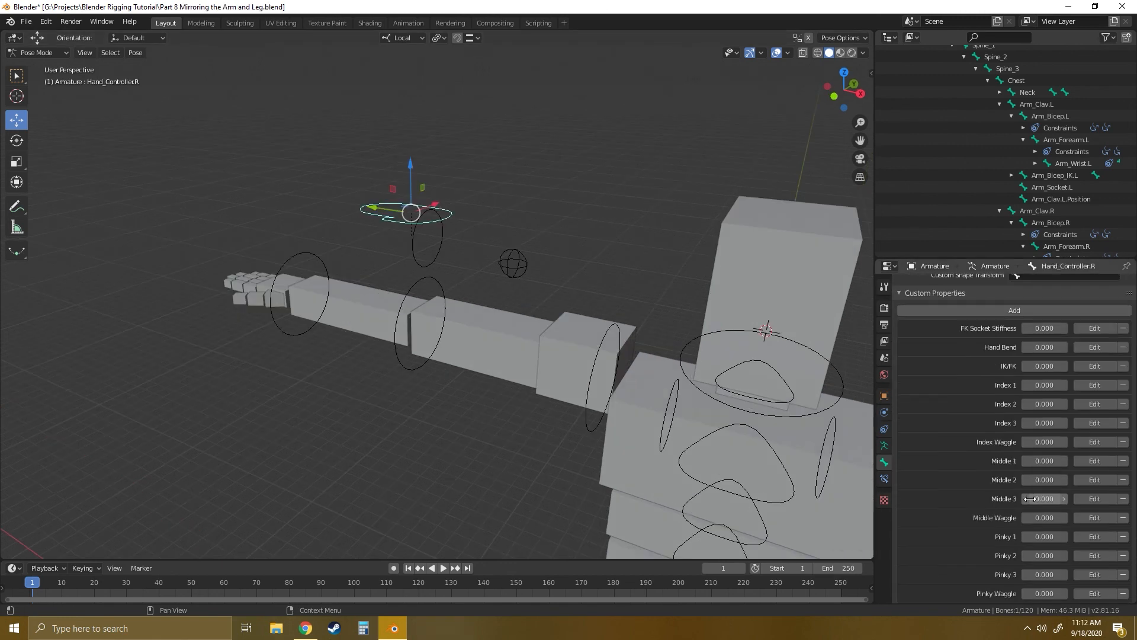
Test the right hand controller's IK/FK property at 1 and bring it back to 0.62.
{"action": "scroll", "coordinate": [1020, 489], "scroll_direction": "up", "scroll_amount": 1}
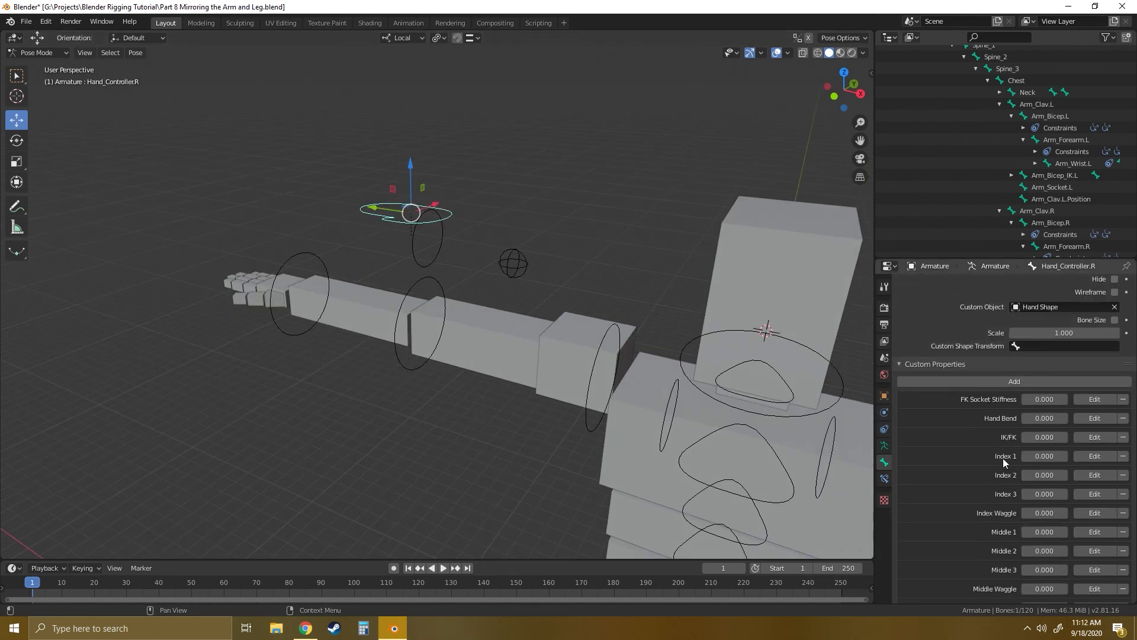
{"action": "middle_click_drag", "start_coordinate": [604, 332], "coordinate": [597, 359]}
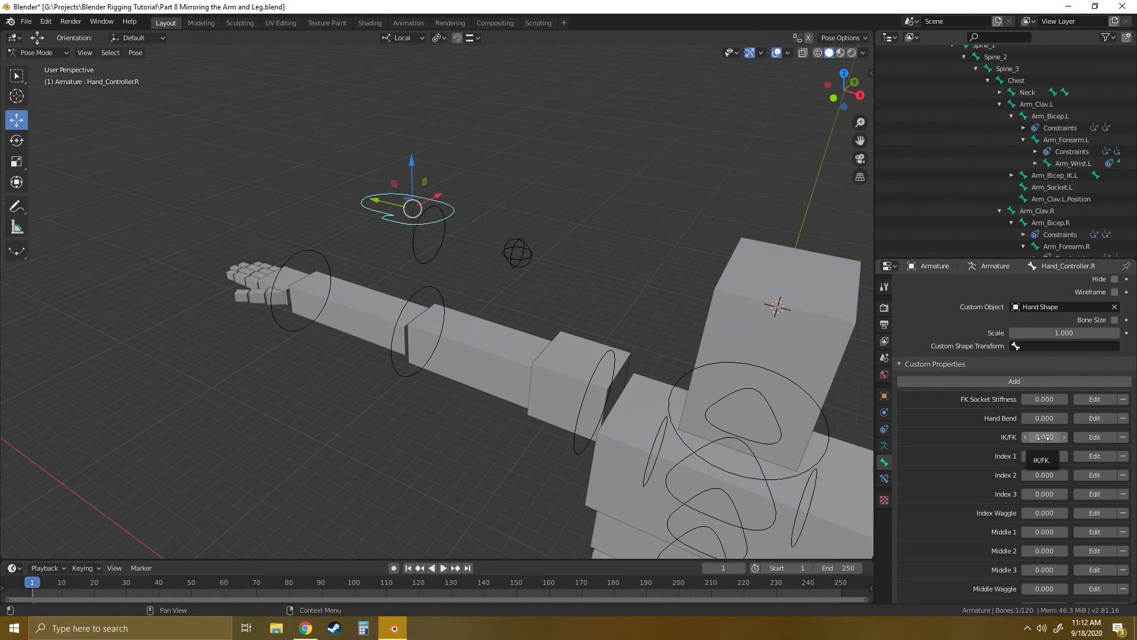
{"action": "left_click_drag", "start_coordinate": [1044, 437], "coordinate": [1087, 437]}
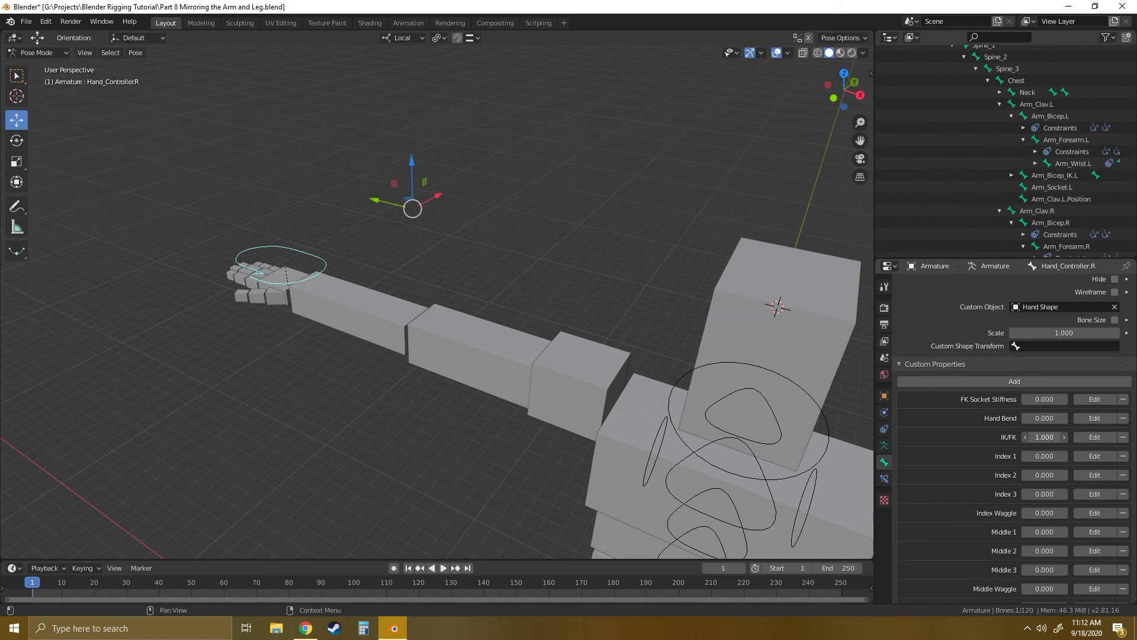
{"action": "left_click_drag", "start_coordinate": [1044, 437], "coordinate": [1023, 437]}
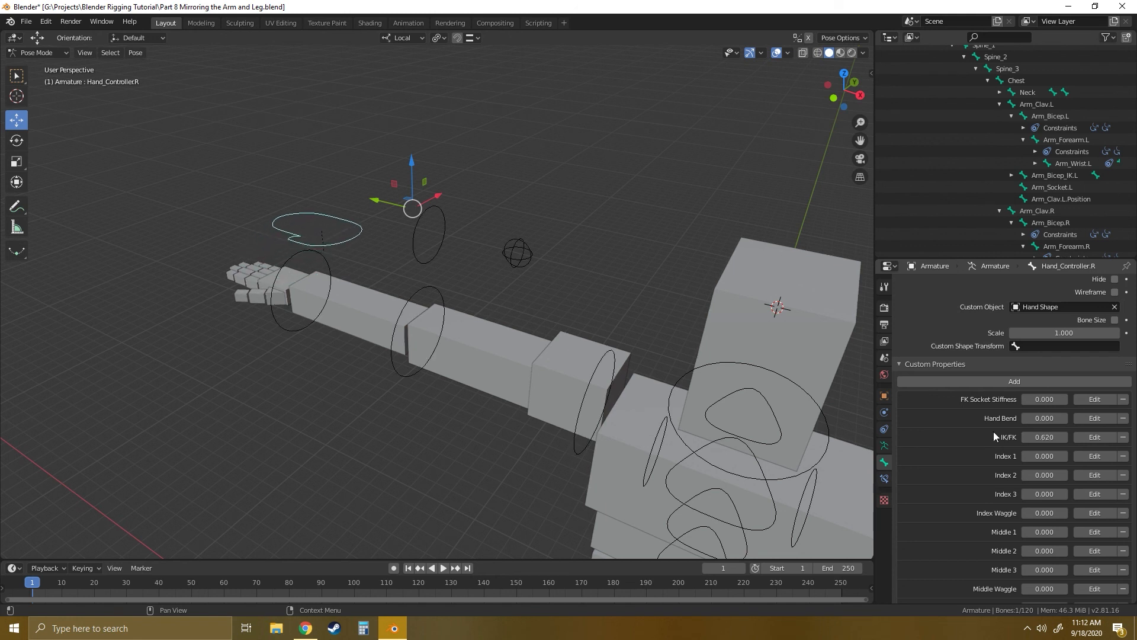
Edit the Hide driver of the right wrist FK controller and change its type to Scripted Expression.
{"action": "left_click", "coordinate": [285, 328]}
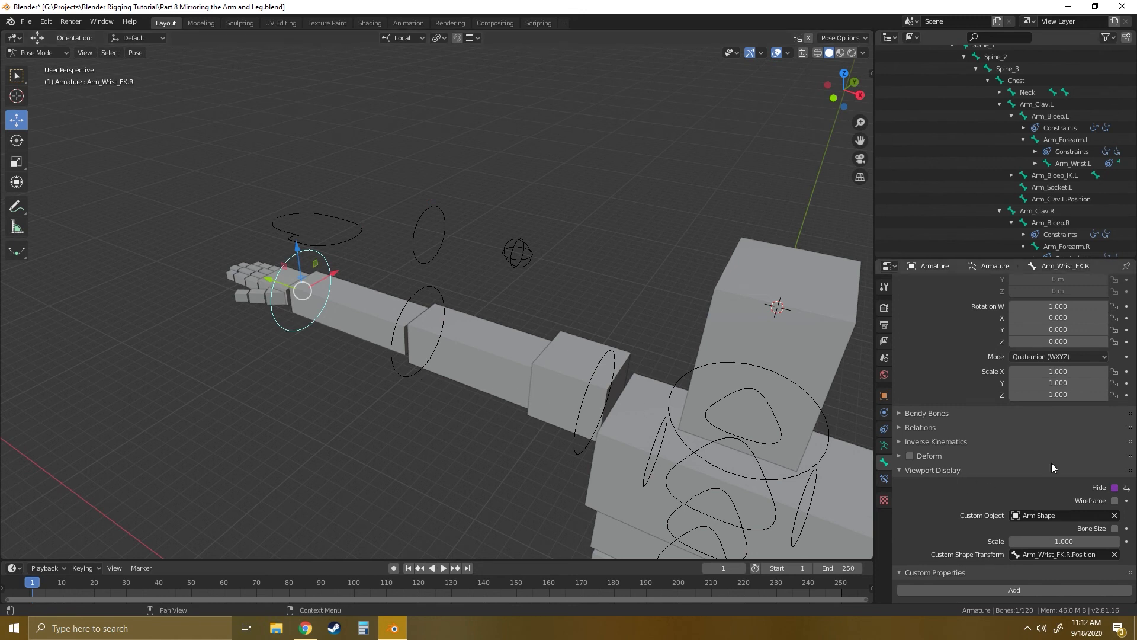
{"action": "right_click", "coordinate": [1114, 488]}
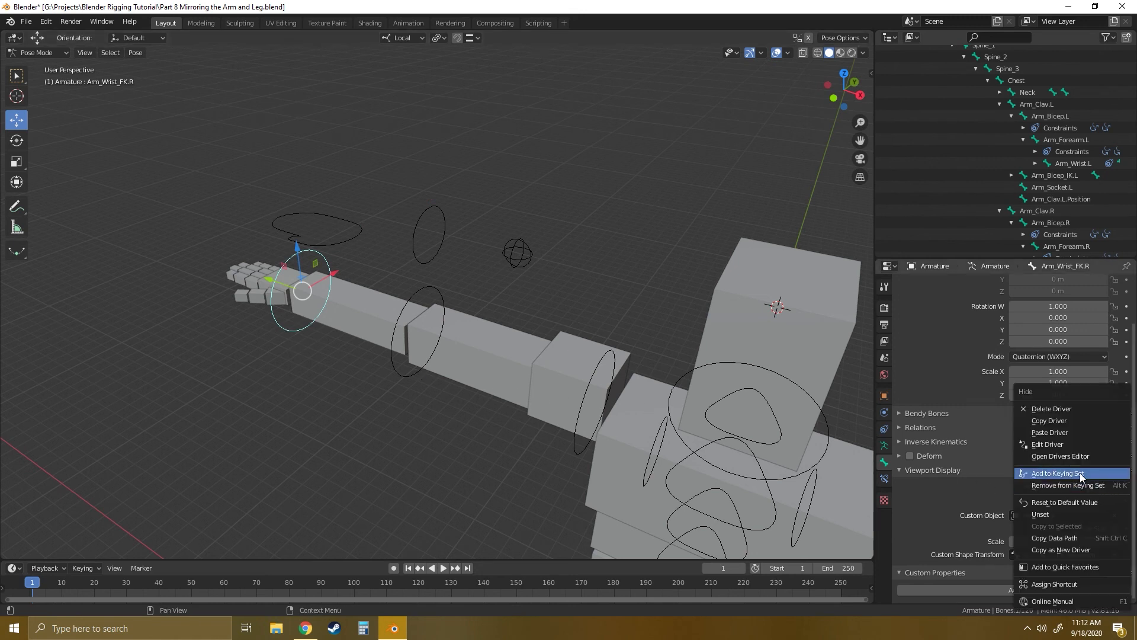
{"action": "left_click", "coordinate": [1046, 445]}
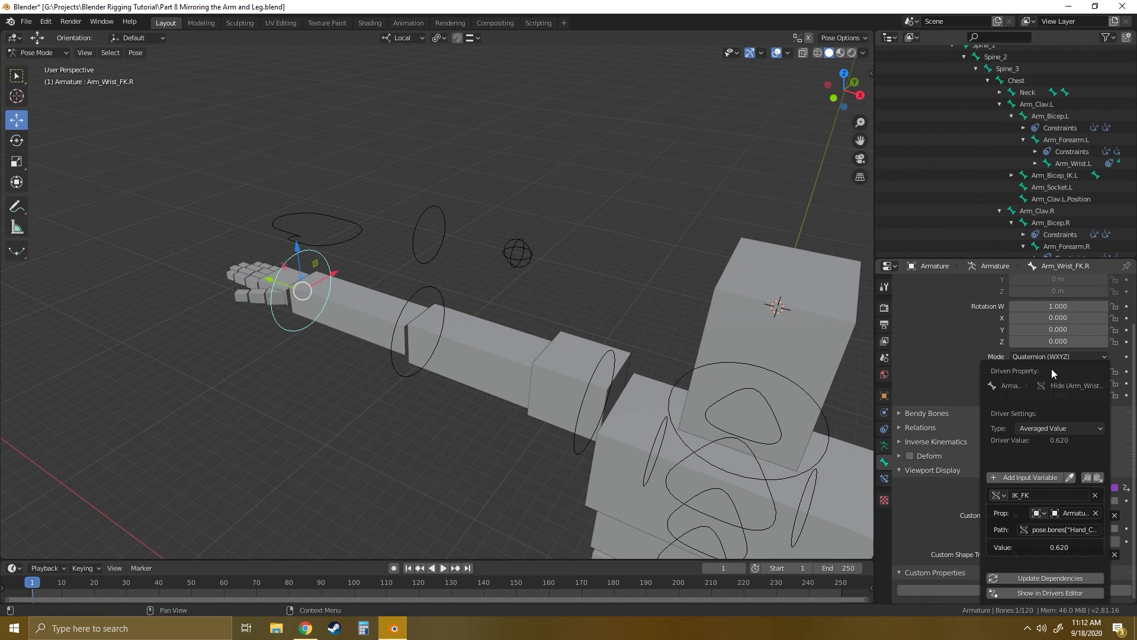
{"action": "left_click_drag", "start_coordinate": [1051, 368], "coordinate": [808, 317]}
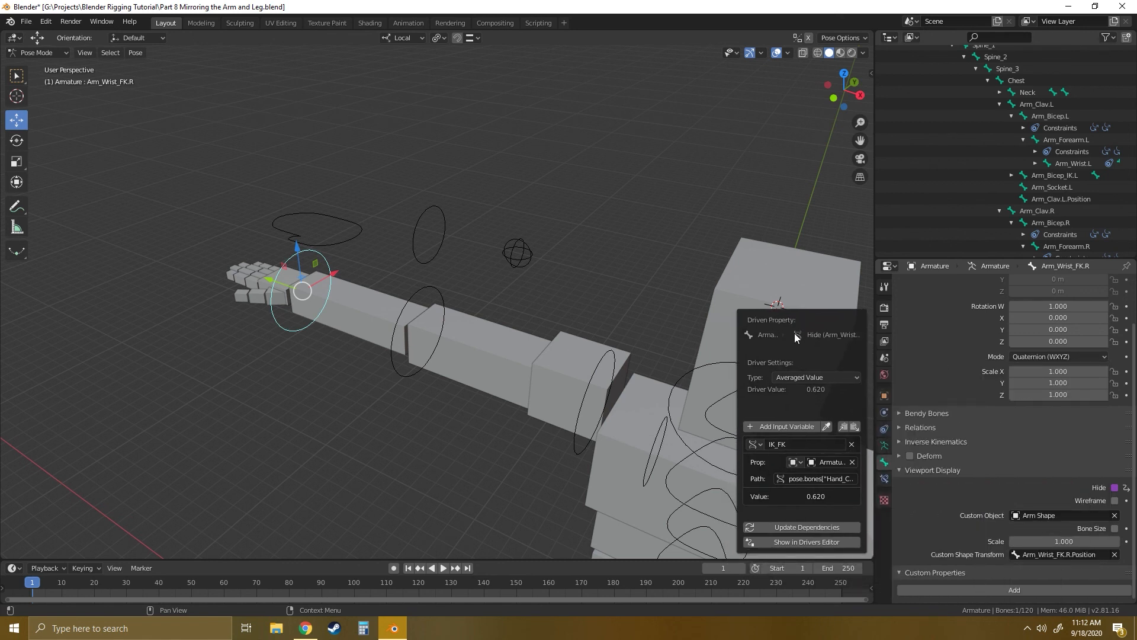
{"action": "left_click", "coordinate": [805, 378]}
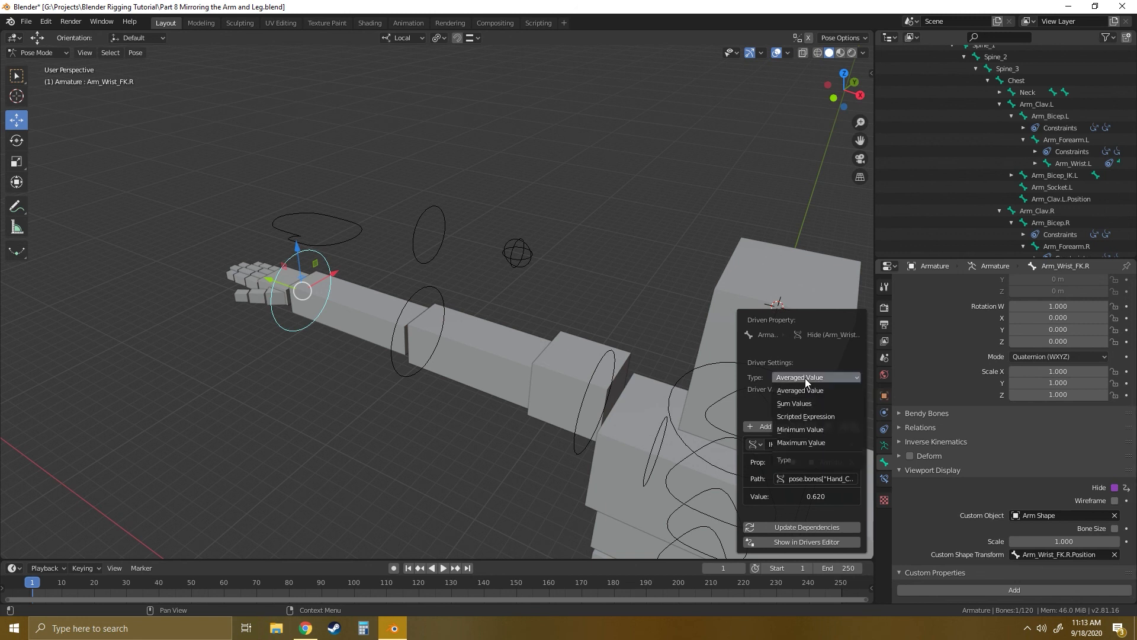
{"action": "left_click", "coordinate": [799, 417]}
Set the wrist driver's expression to abs(IK_FK - 1), copy the expression and update the driver's dependencies.
{"action": "left_click", "coordinate": [779, 429]}
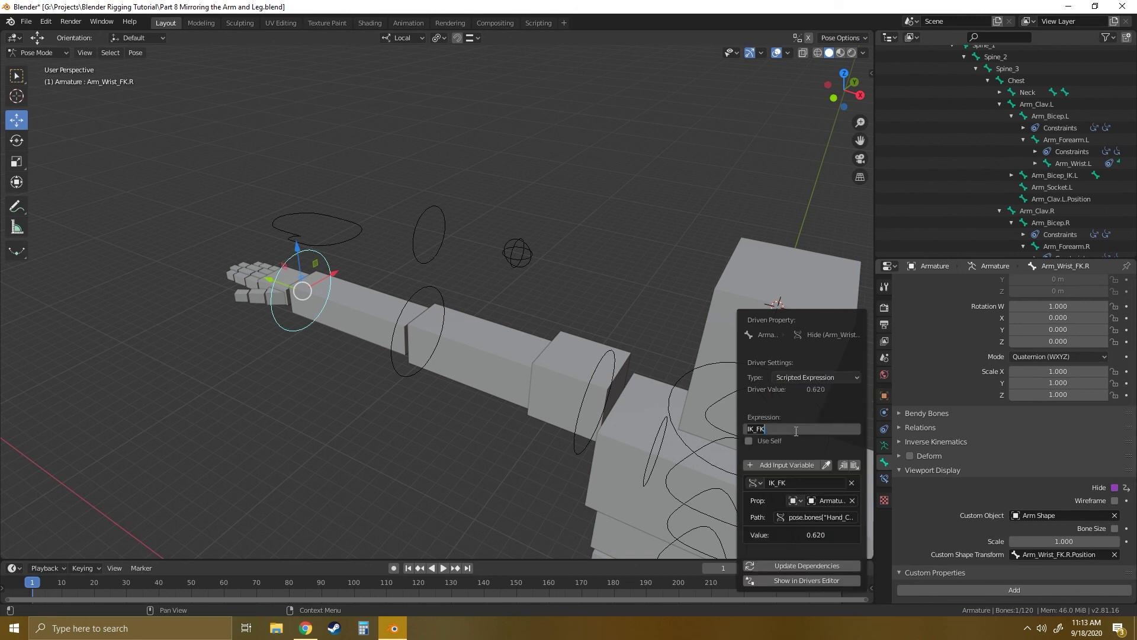
{"action": "key", "text": "Home"}
{"action": "type", "text": "abs(IK_FK - 1)"}
{"action": "key", "text": "Home"}
{"action": "key", "text": "ctrl+c"}
{"action": "left_click", "coordinate": [803, 432]}
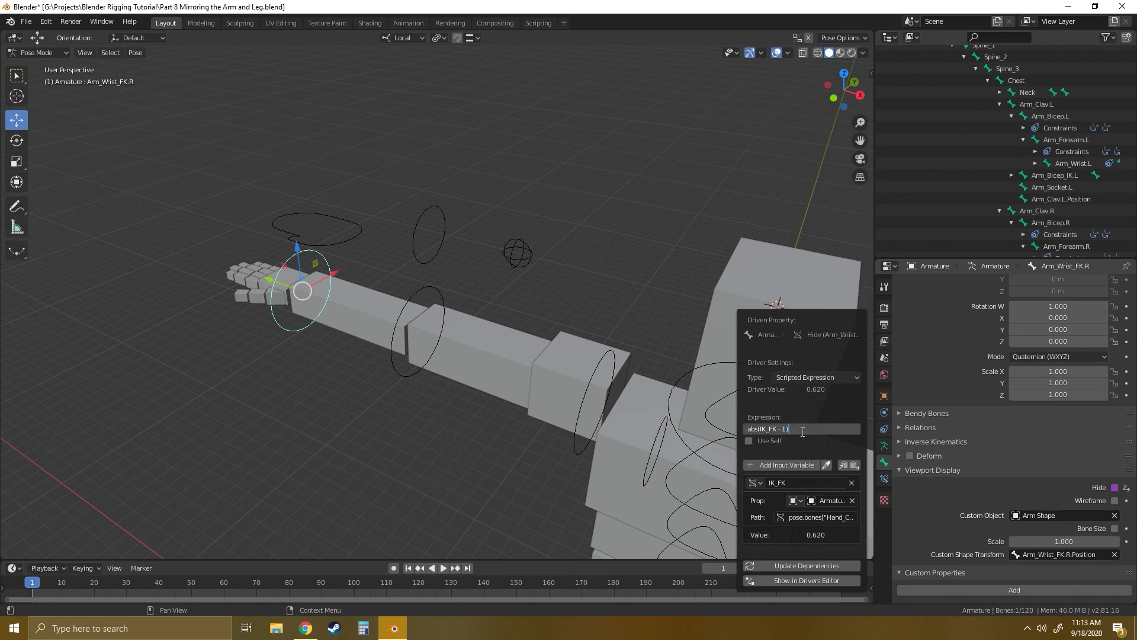
{"action": "left_click", "coordinate": [793, 565]}
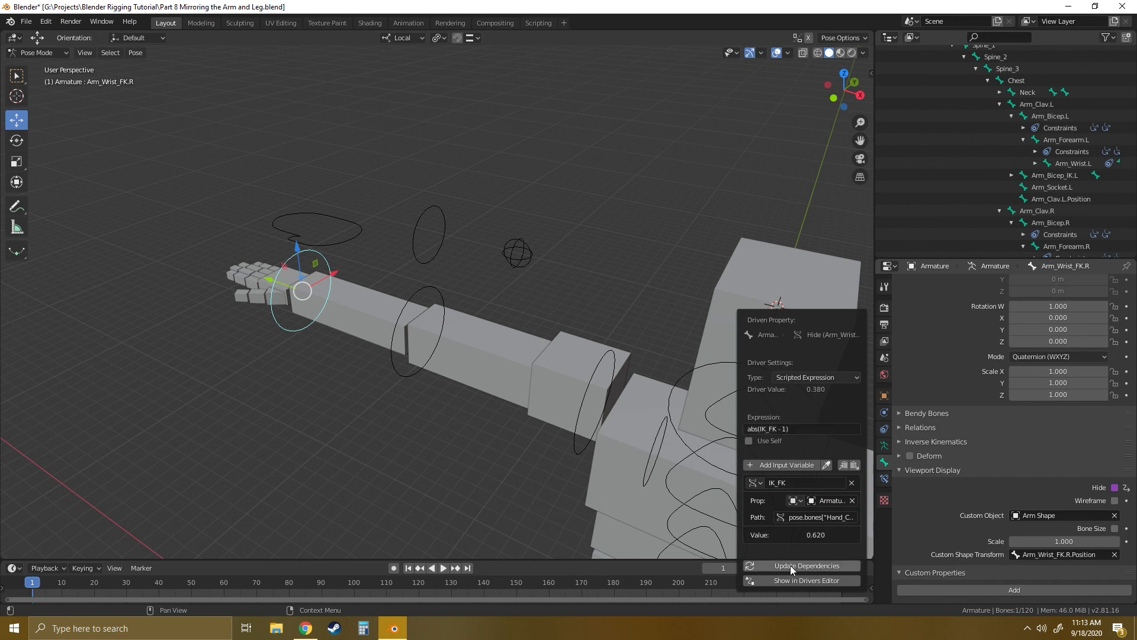
Change the right forearm FK controller's Hide driver to Scripted Expression, replace its expression with the copied one and update dependencies.
{"action": "left_click", "coordinate": [398, 331]}
{"action": "right_click", "coordinate": [1115, 488]}
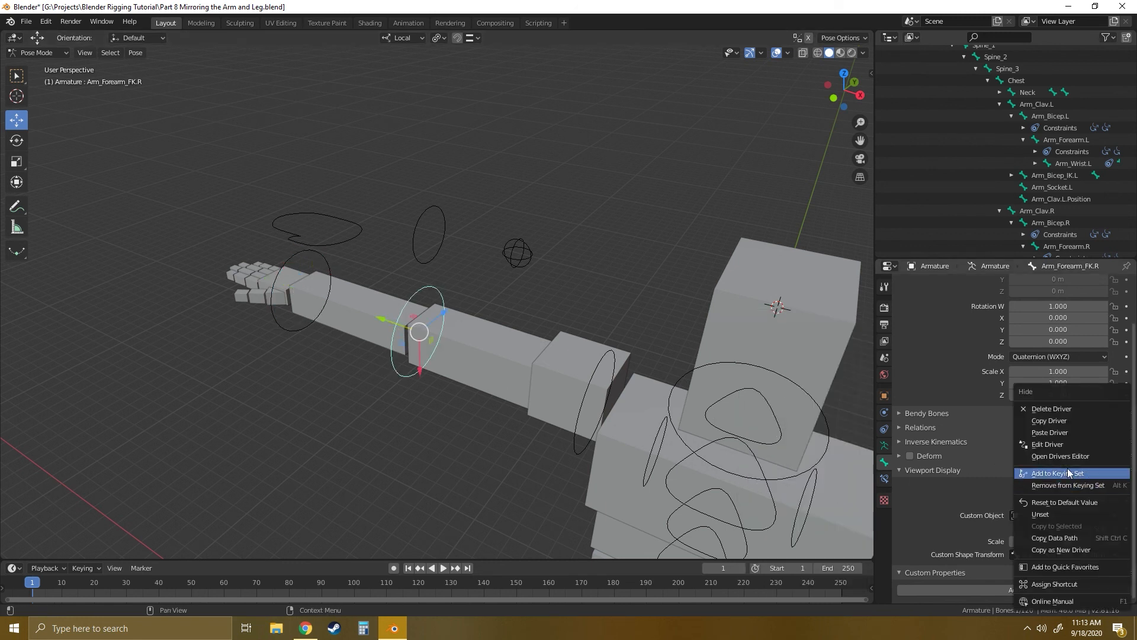
{"action": "left_click", "coordinate": [1055, 445]}
{"action": "left_click_drag", "start_coordinate": [1061, 368], "coordinate": [800, 311]}
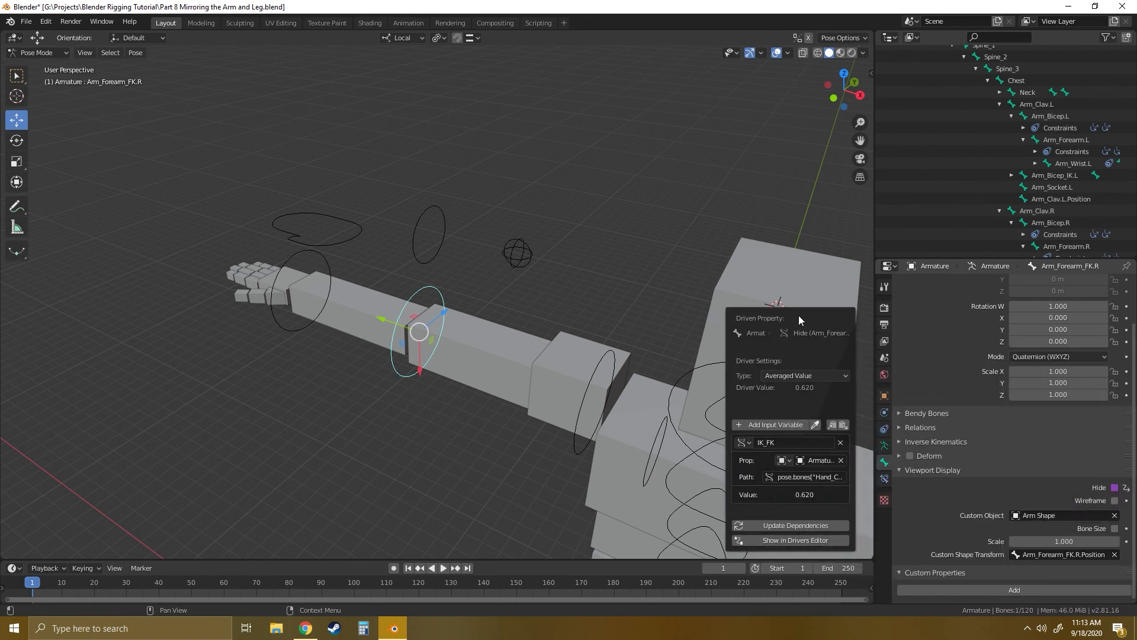
{"action": "left_click", "coordinate": [805, 372]}
{"action": "left_click", "coordinate": [790, 411]}
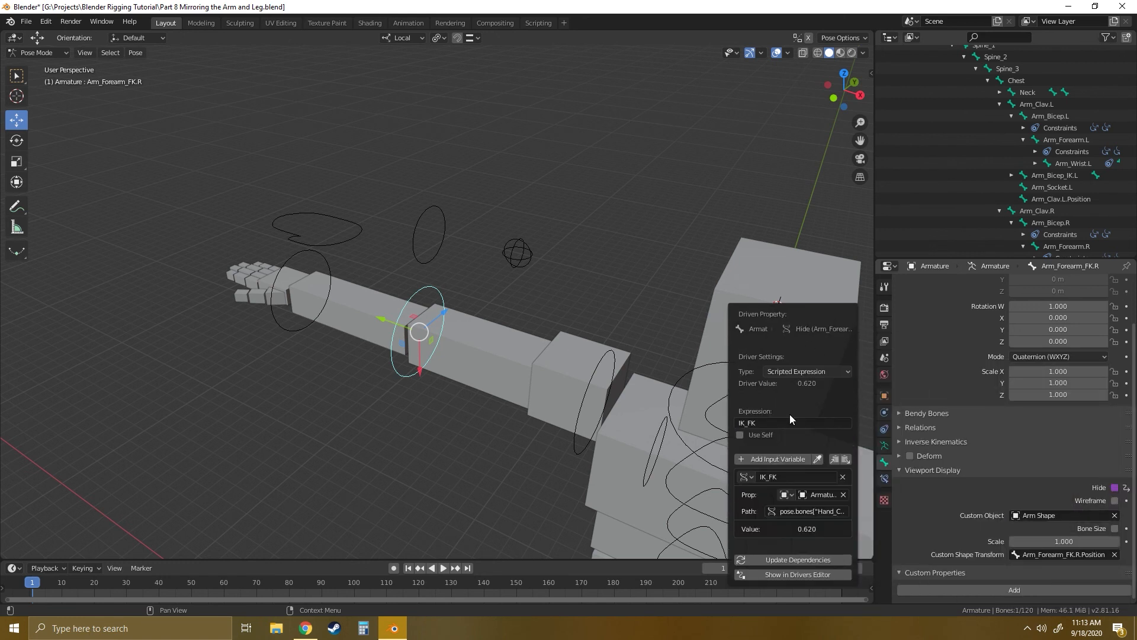
{"action": "left_click", "coordinate": [793, 423]}
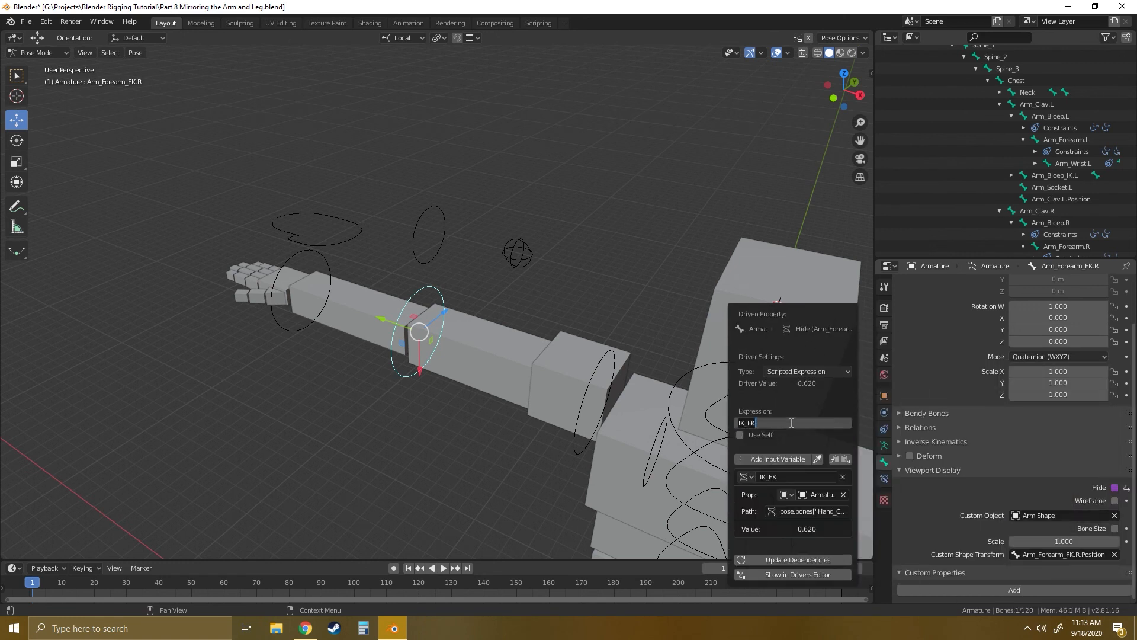
{"action": "left_click", "coordinate": [792, 559]}
Change the right bicep FK controller's Hide driver to Scripted Expression, replace its expression with the copied one and update dependencies.
{"action": "left_click", "coordinate": [598, 366]}
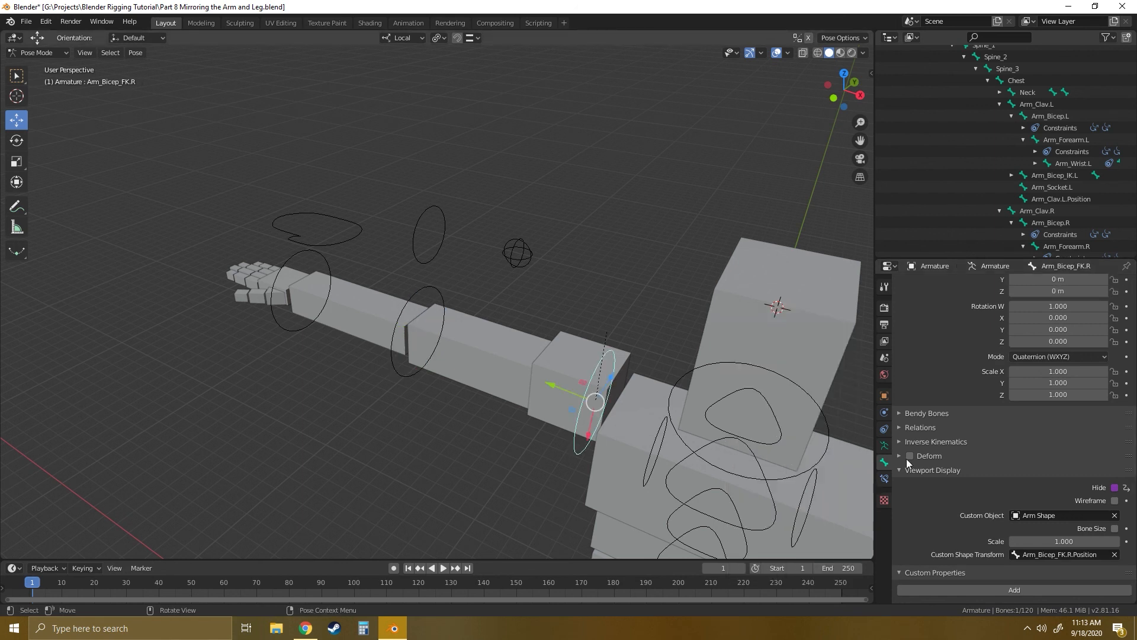
{"action": "right_click", "coordinate": [1115, 487]}
{"action": "left_click", "coordinate": [1014, 419]}
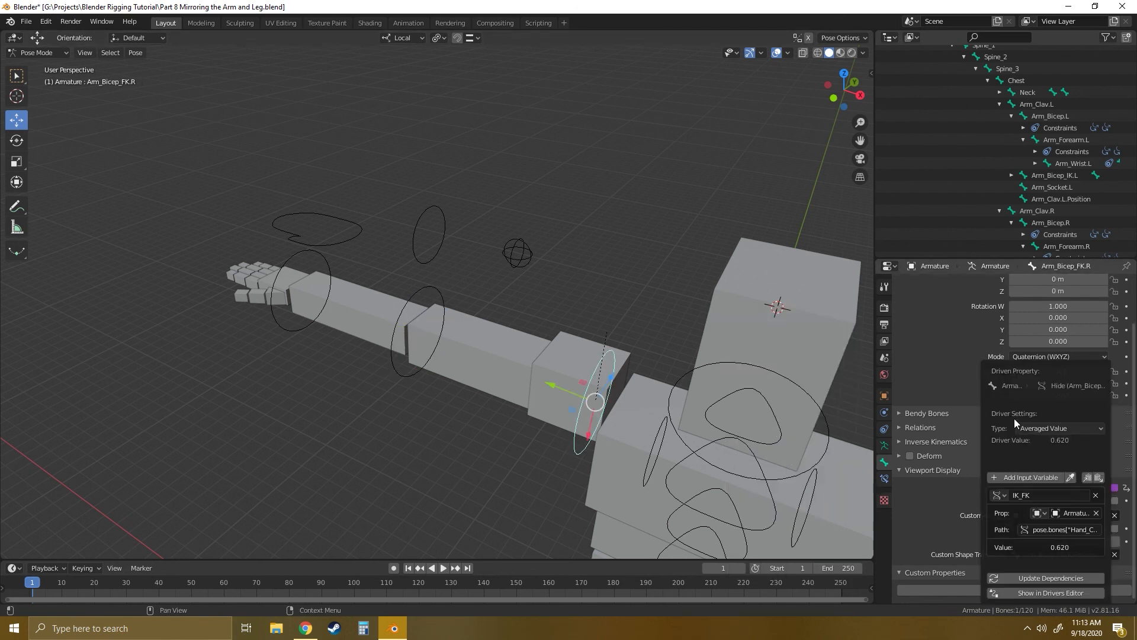
{"action": "left_click_drag", "start_coordinate": [1020, 365], "coordinate": [800, 312]}
{"action": "left_click", "coordinate": [797, 377]}
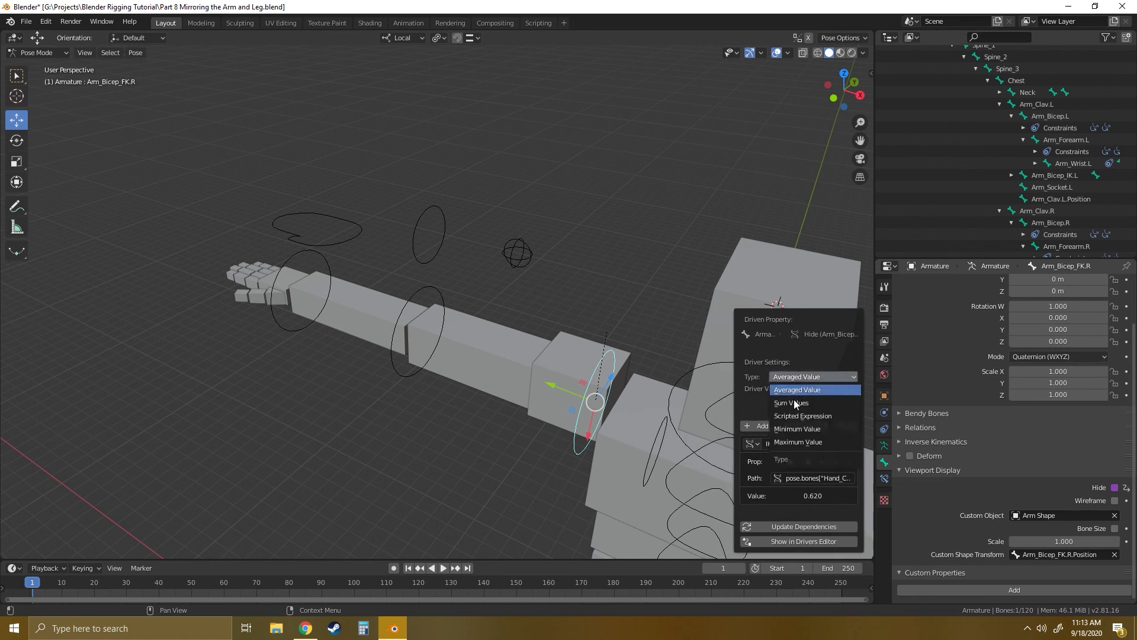
{"action": "left_click", "coordinate": [794, 415]}
{"action": "left_click", "coordinate": [776, 427]}
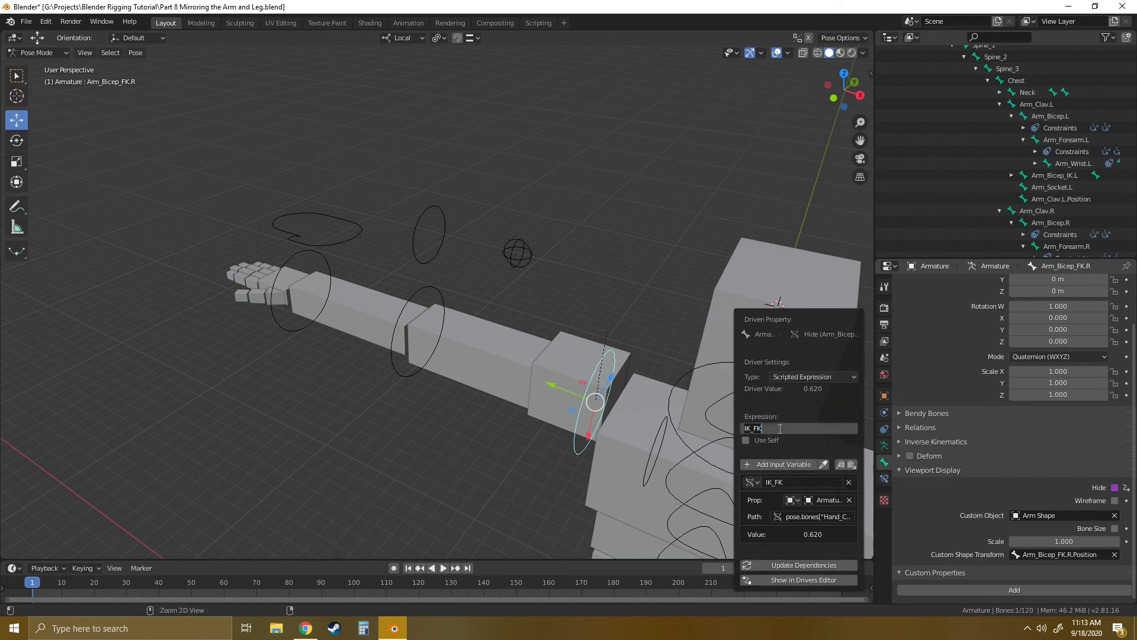
{"action": "key", "text": "ctrl+v"}
{"action": "left_click", "coordinate": [781, 565]}
{"action": "left_click", "coordinate": [569, 454]}
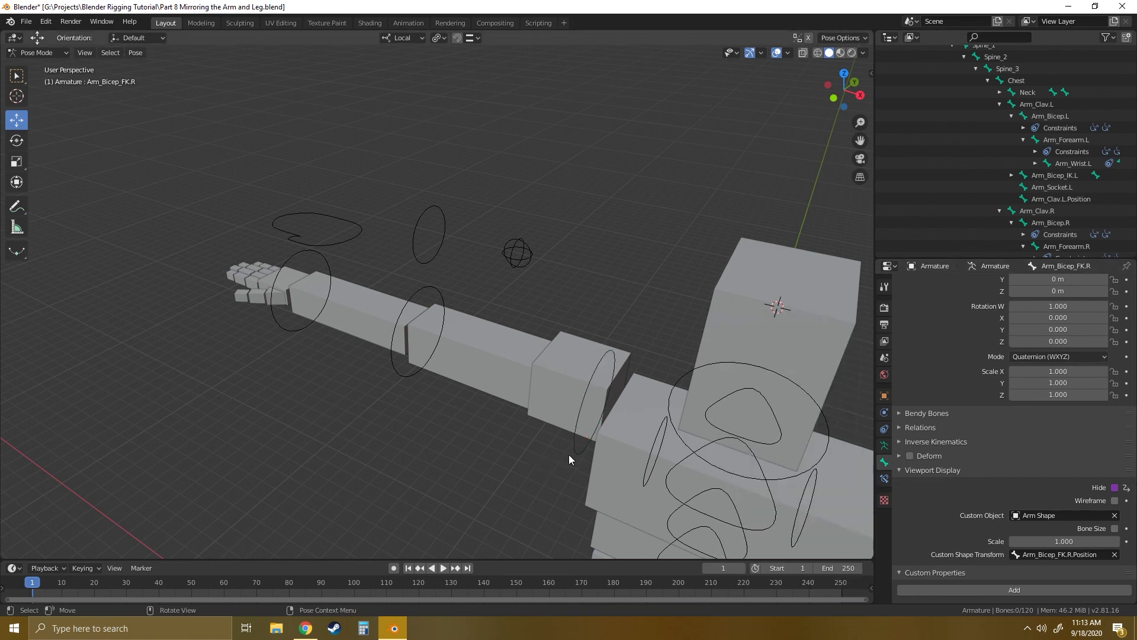
Move the left arm's IK handle away from the wrist to a spot above the arm.
{"action": "middle_click_drag", "start_coordinate": [569, 453], "coordinate": [547, 374]}
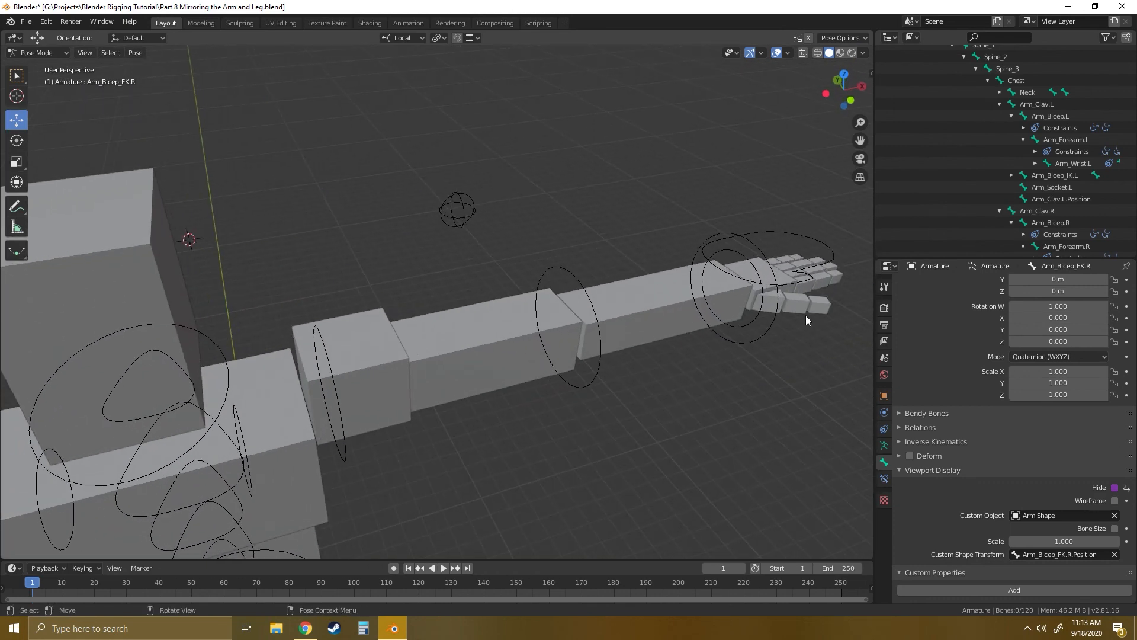
{"action": "left_click", "coordinate": [766, 286]}
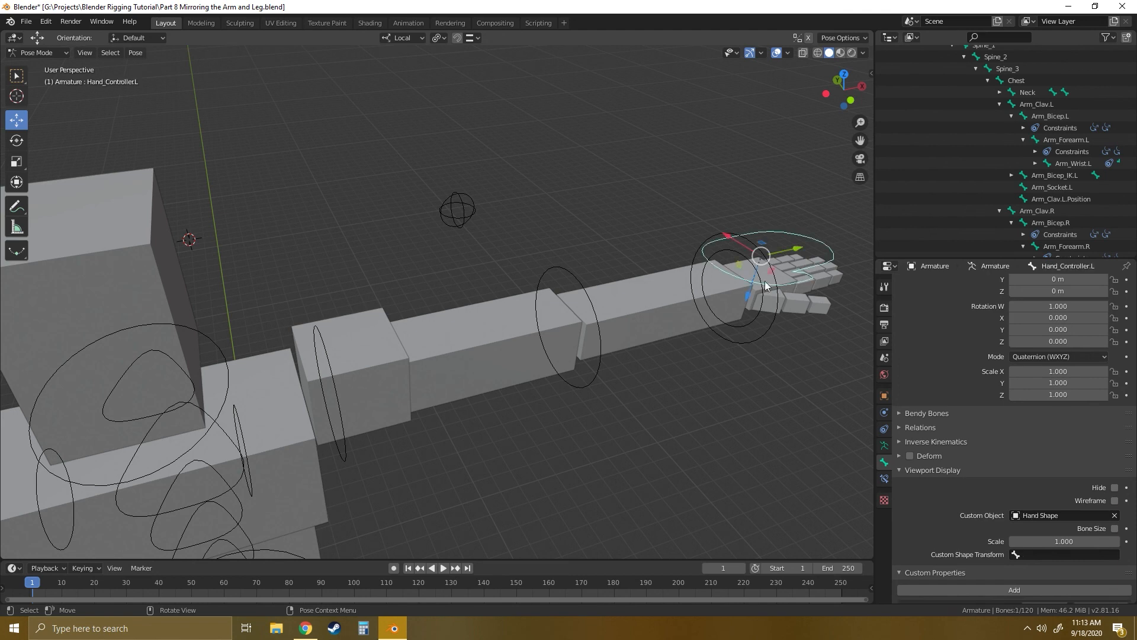
{"action": "left_click", "coordinate": [752, 318]}
{"action": "middle_click_drag", "start_coordinate": [622, 295], "coordinate": [623, 330]}
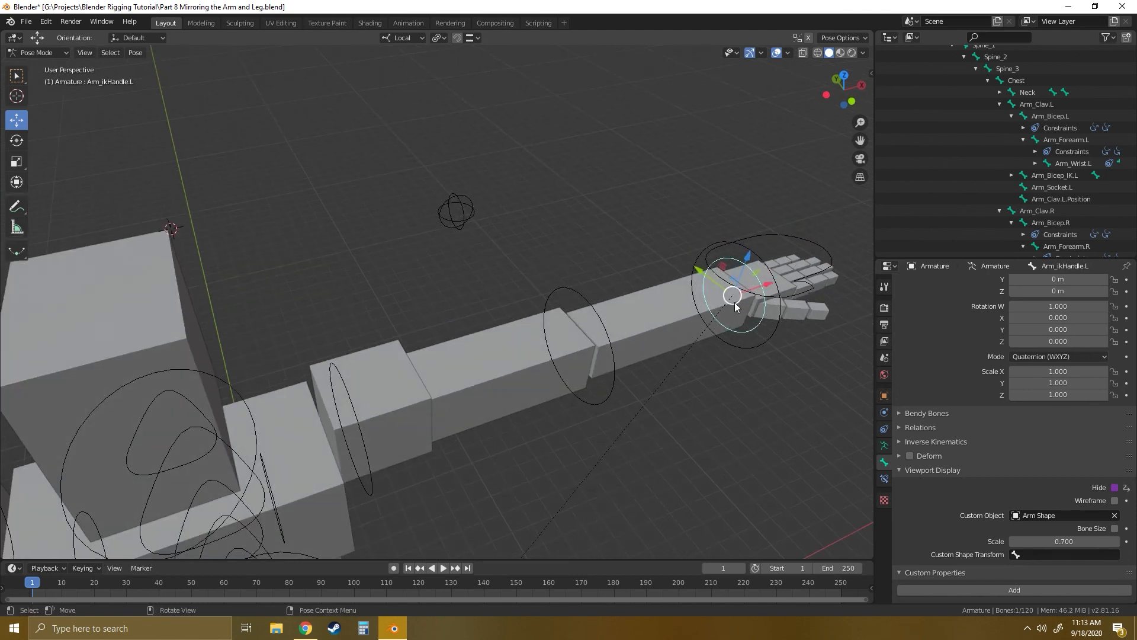
{"action": "left_click_drag", "start_coordinate": [732, 296], "coordinate": [513, 188]}
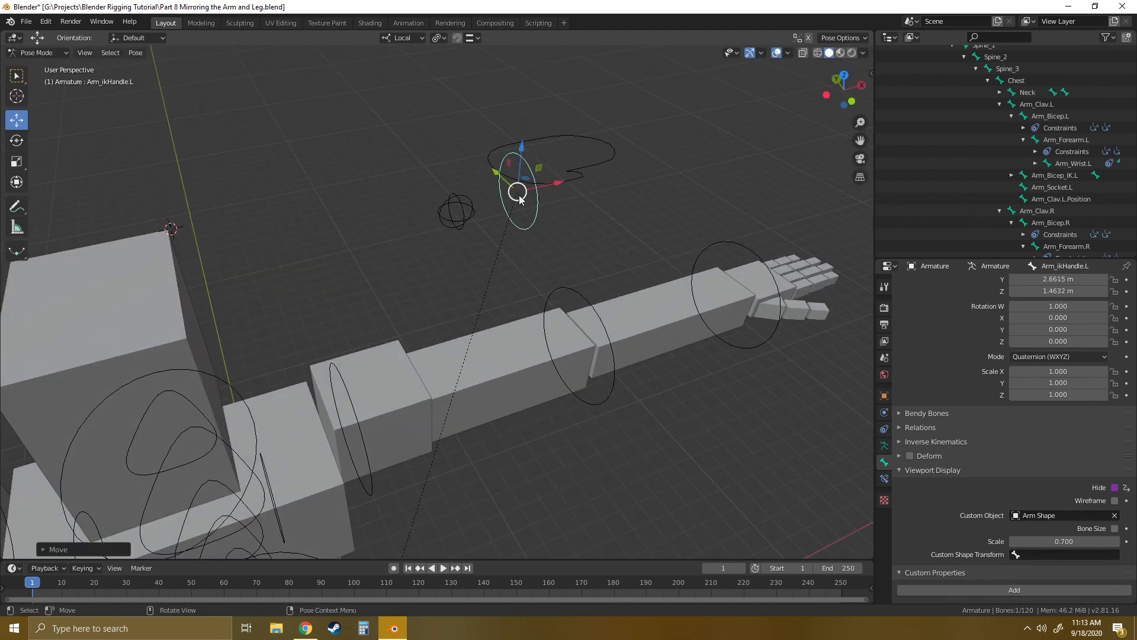
Set the left hand controller's IK/FK property to 0.64.
{"action": "left_click", "coordinate": [583, 173]}
{"action": "scroll", "coordinate": [945, 467], "scroll_direction": "down", "scroll_amount": 8}
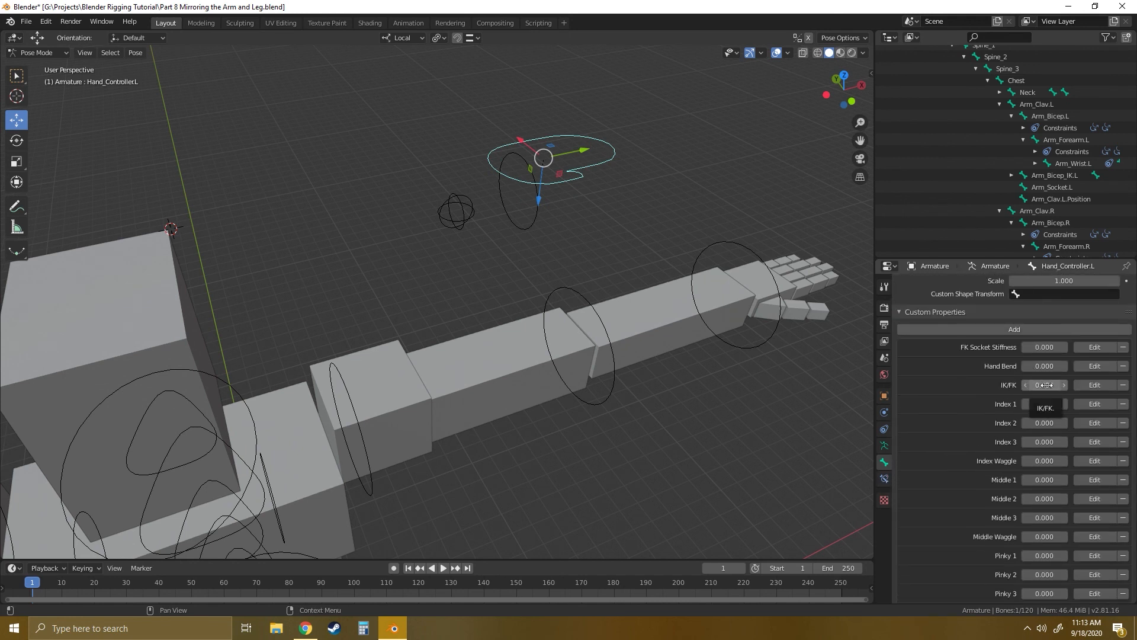
{"action": "mouse_move", "coordinate": [1044, 385]}
{"action": "left_mouse_down"}
{"action": "mouse_move", "coordinate": [1070, 385]}
{"action": "mouse_move", "coordinate": [1051, 385]}
{"action": "left_mouse_up"}
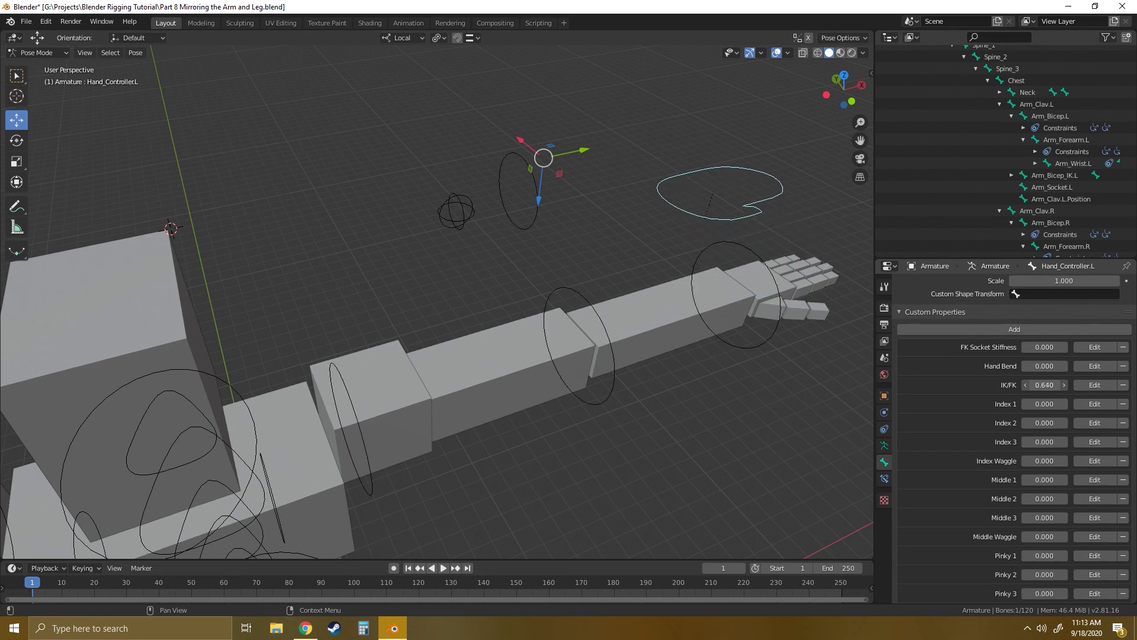
Change the left bicep FK controller's Hide driver to Scripted Expression with abs(IK_FK - 1) and update its dependencies.
{"action": "left_click", "coordinate": [353, 410]}
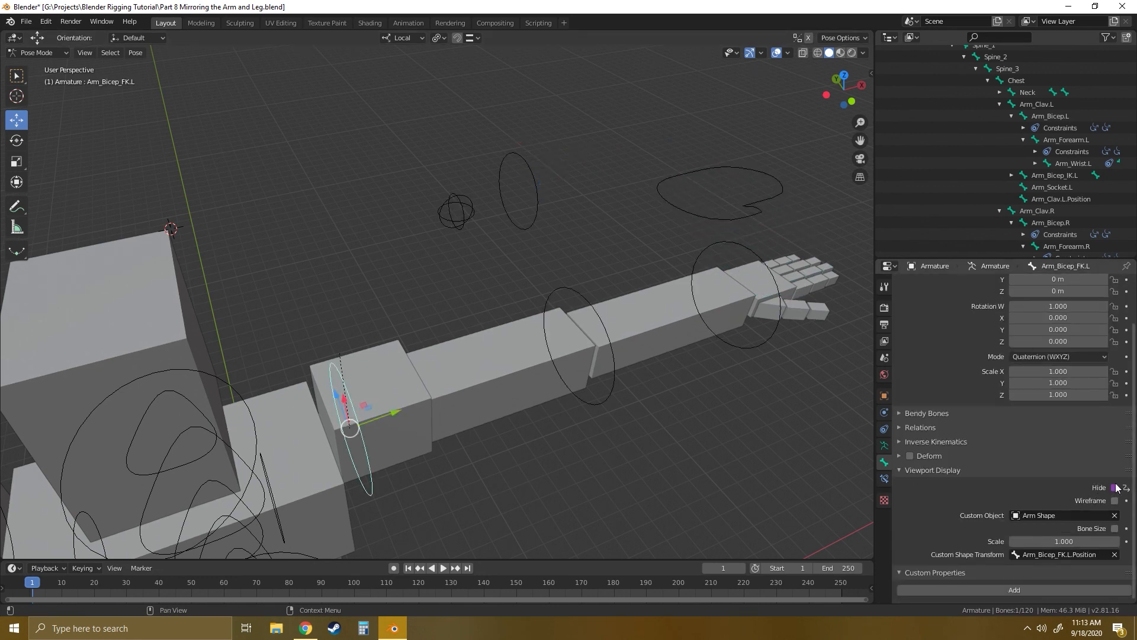
{"action": "right_click", "coordinate": [1018, 485]}
{"action": "left_click", "coordinate": [1061, 445]}
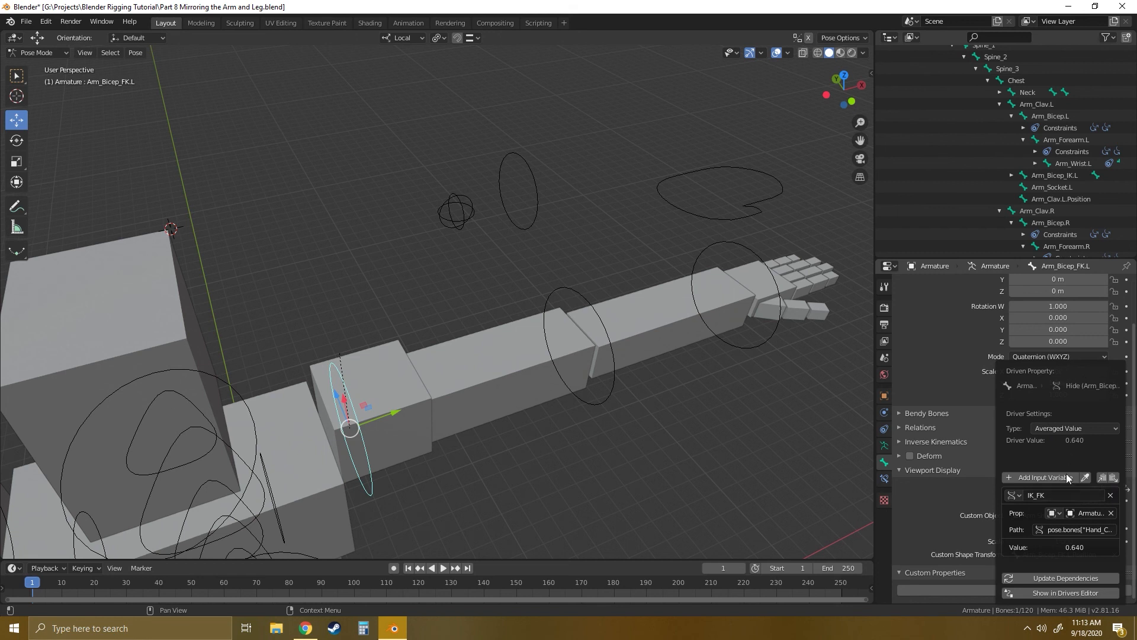
{"action": "left_click", "coordinate": [1075, 428]}
{"action": "left_click", "coordinate": [1058, 465]}
{"action": "left_click", "coordinate": [1038, 442]}
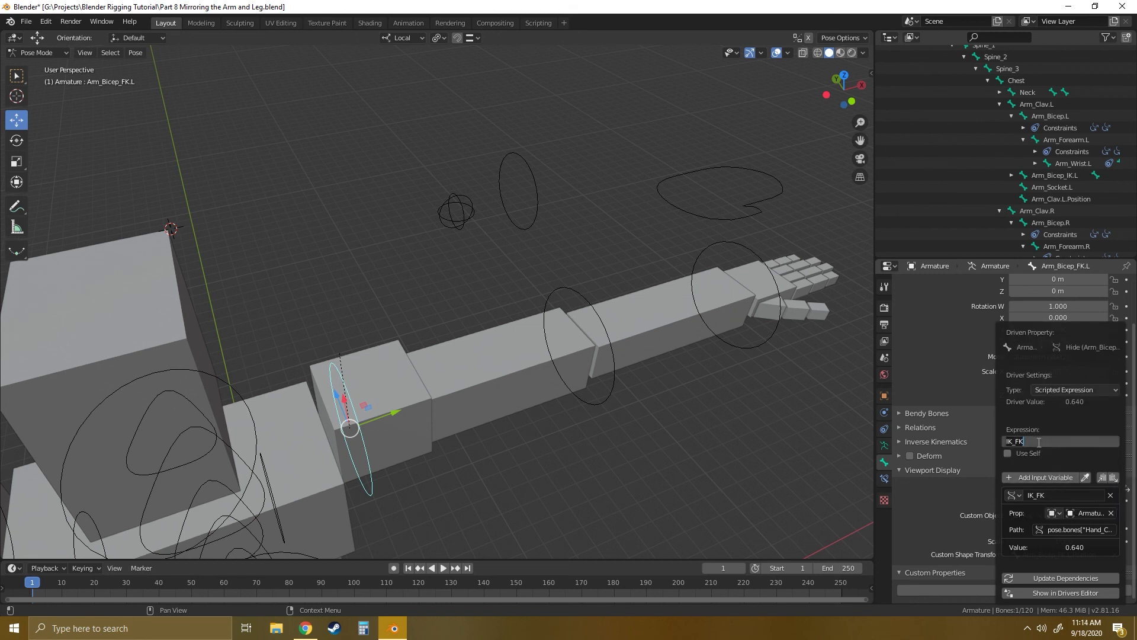
{"action": "type", "text": "abs(IK_FK - 1)"}
{"action": "left_click", "coordinate": [1049, 578]}
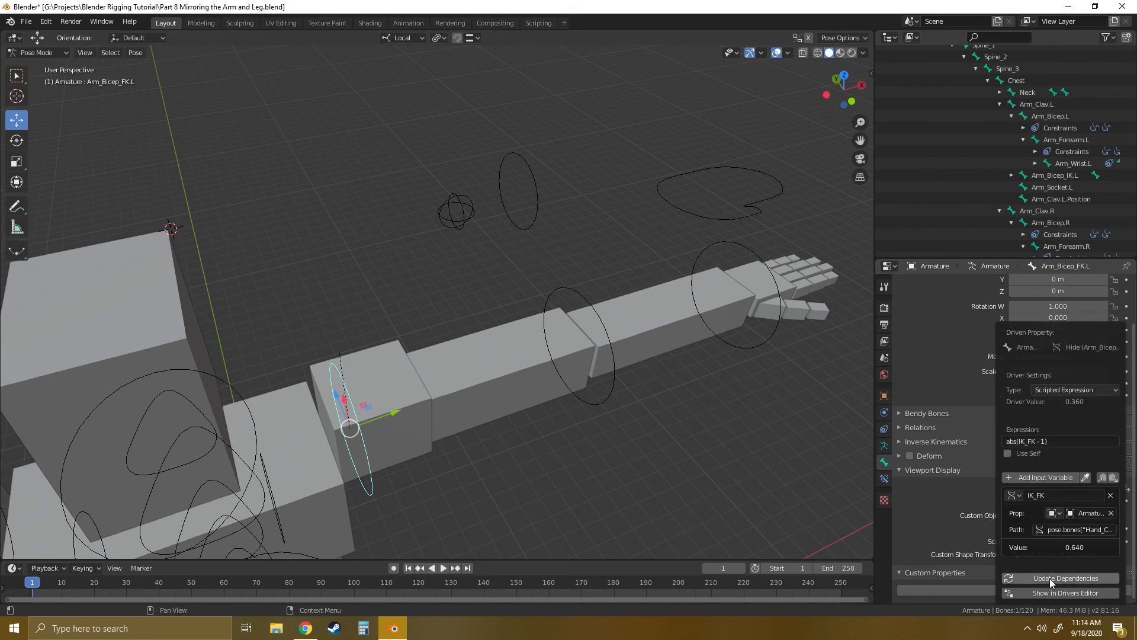
Change the left forearm FK controller's Hide driver to Scripted Expression with abs(IK_FK - 1) and update its dependencies.
{"action": "left_click", "coordinate": [599, 310]}
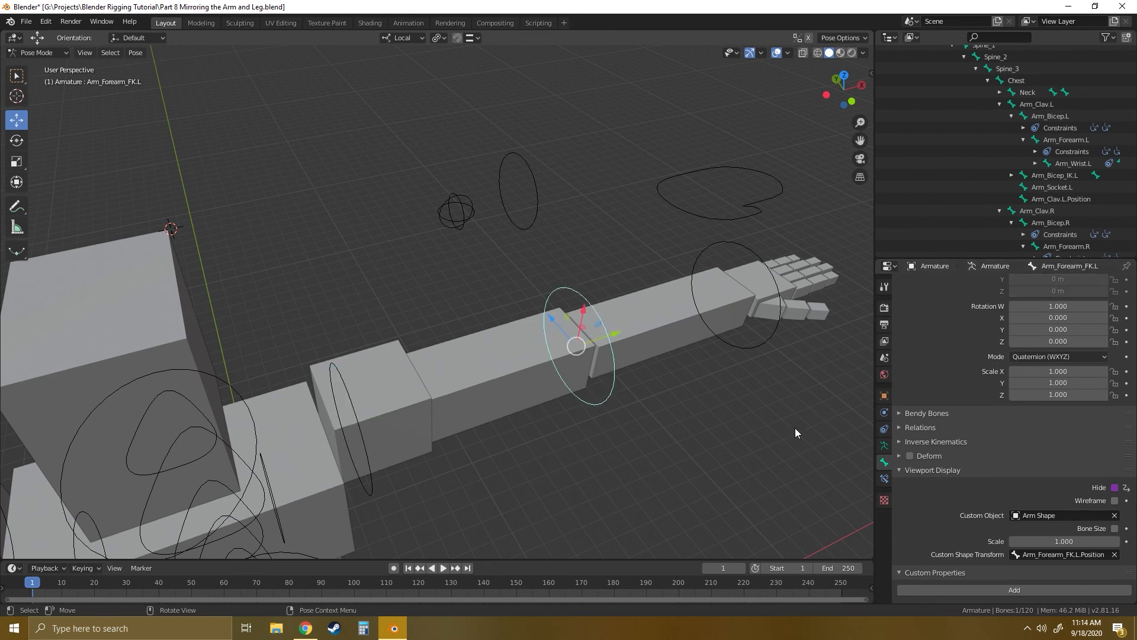
{"action": "right_click", "coordinate": [1107, 488]}
{"action": "left_click", "coordinate": [1051, 442]}
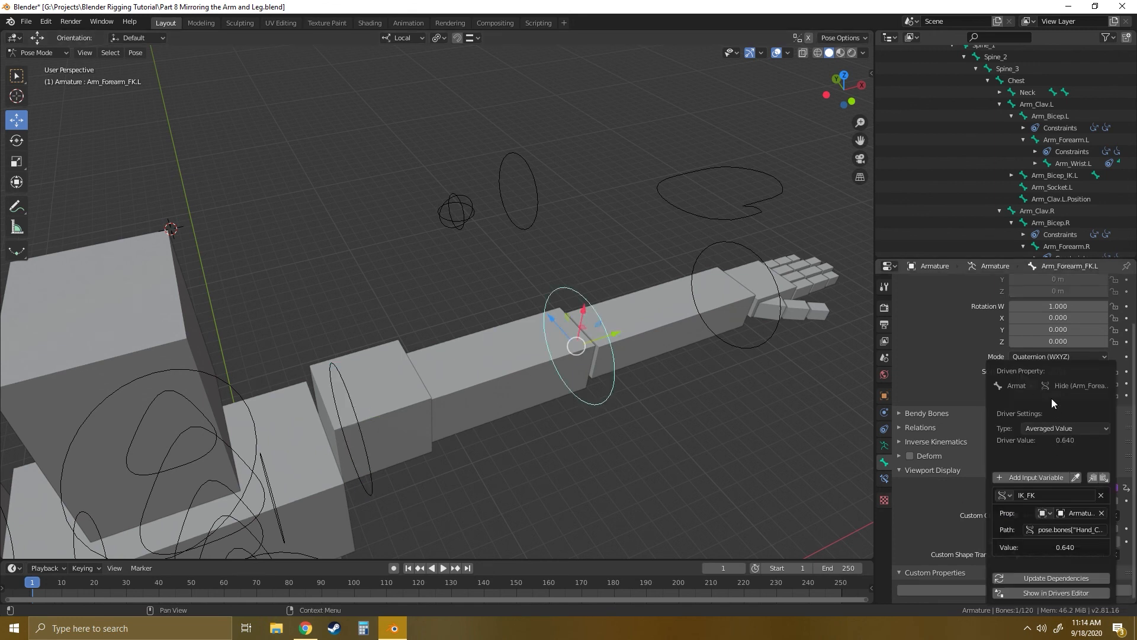
{"action": "left_click", "coordinate": [1060, 428]}
{"action": "left_click", "coordinate": [1044, 467]}
{"action": "left_click", "coordinate": [1028, 442]}
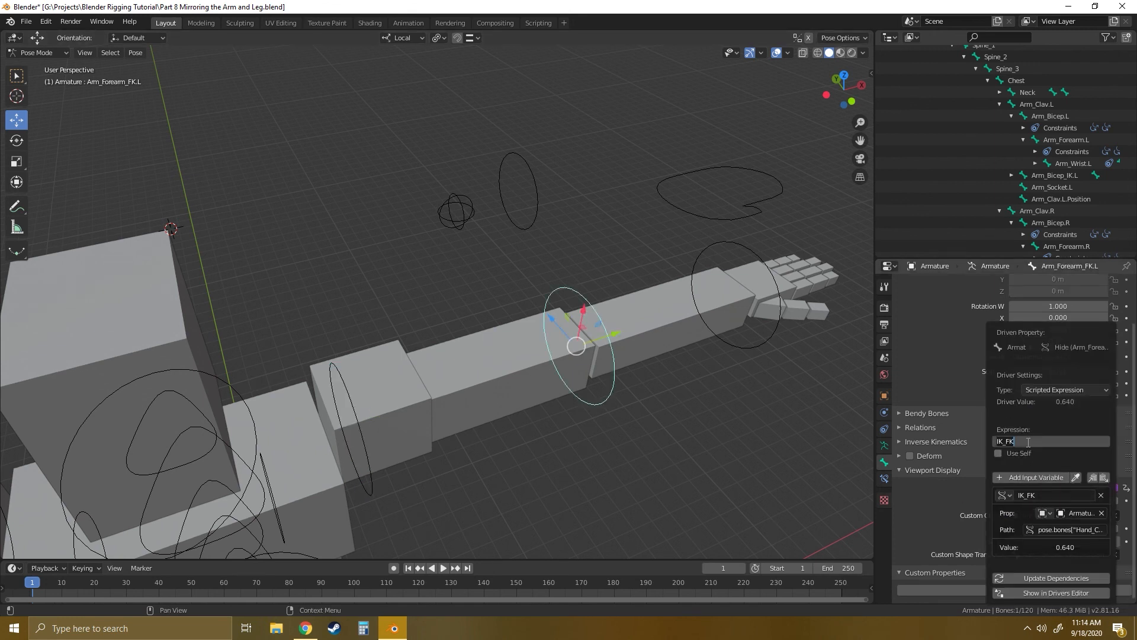
{"action": "type", "text": "abs(IK_FK - 1)"}
{"action": "left_click", "coordinate": [1038, 577]}
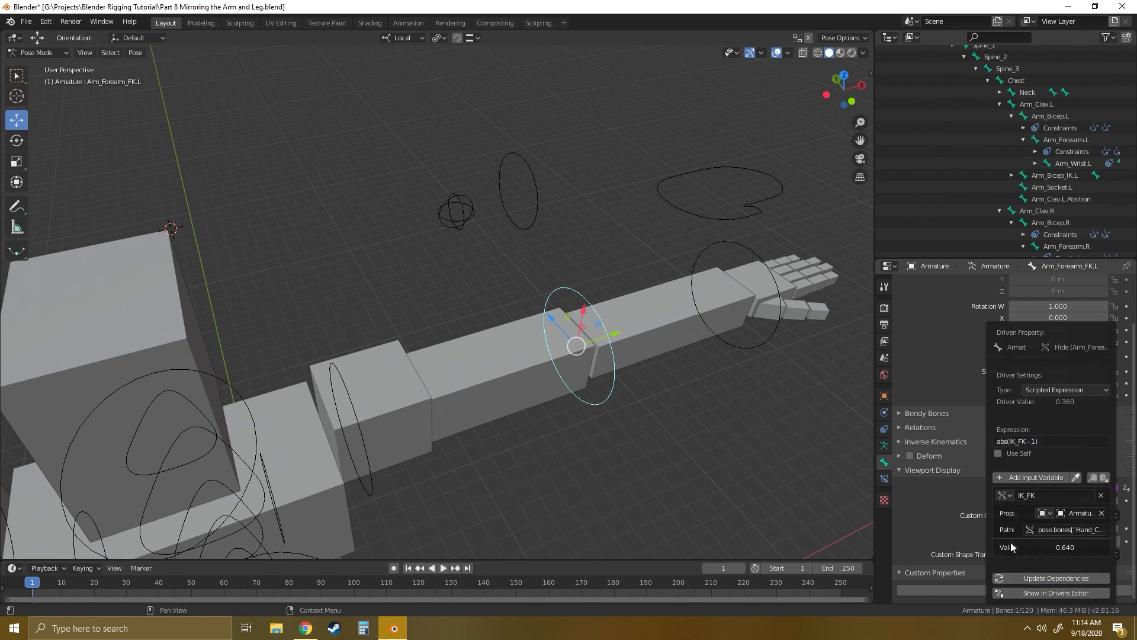
Change the left wrist FK controller's Hide driver to Scripted Expression with abs(IK_FK - 1) and update its dependencies.
{"action": "left_click", "coordinate": [763, 342]}
{"action": "right_click", "coordinate": [1105, 488]}
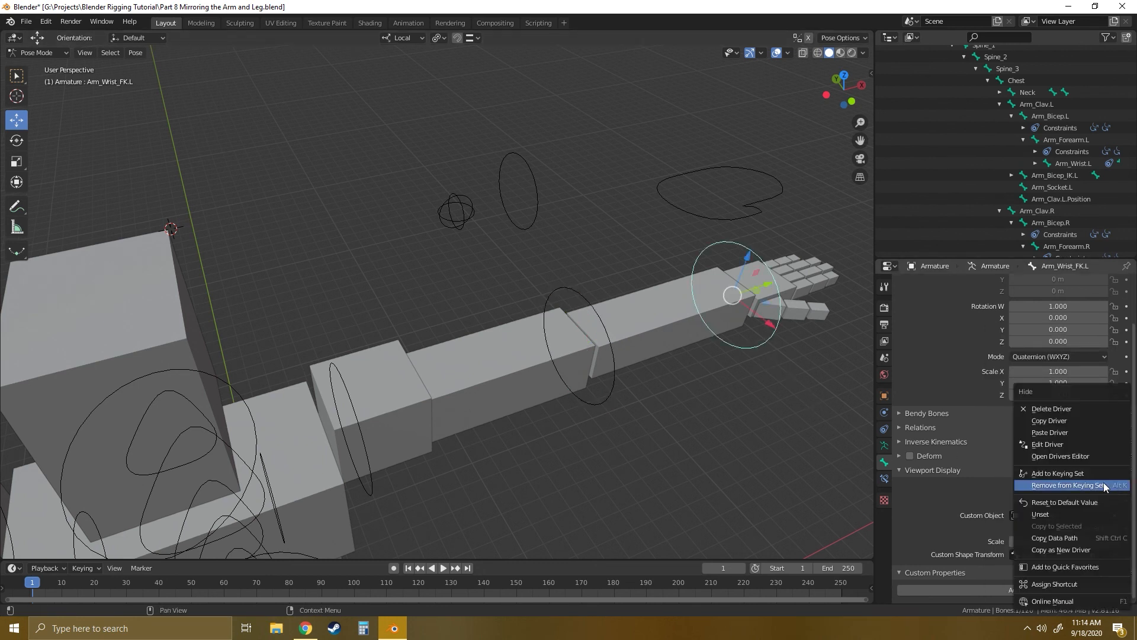
{"action": "left_click", "coordinate": [1047, 444]}
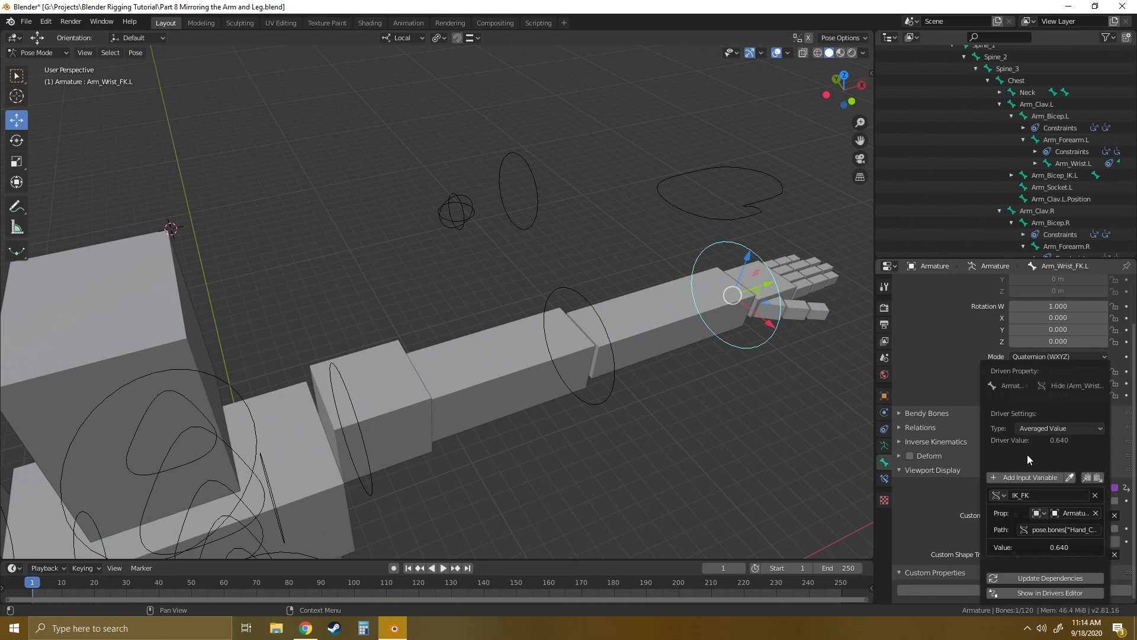
{"action": "left_click", "coordinate": [1046, 437]}
{"action": "left_click", "coordinate": [1039, 467]}
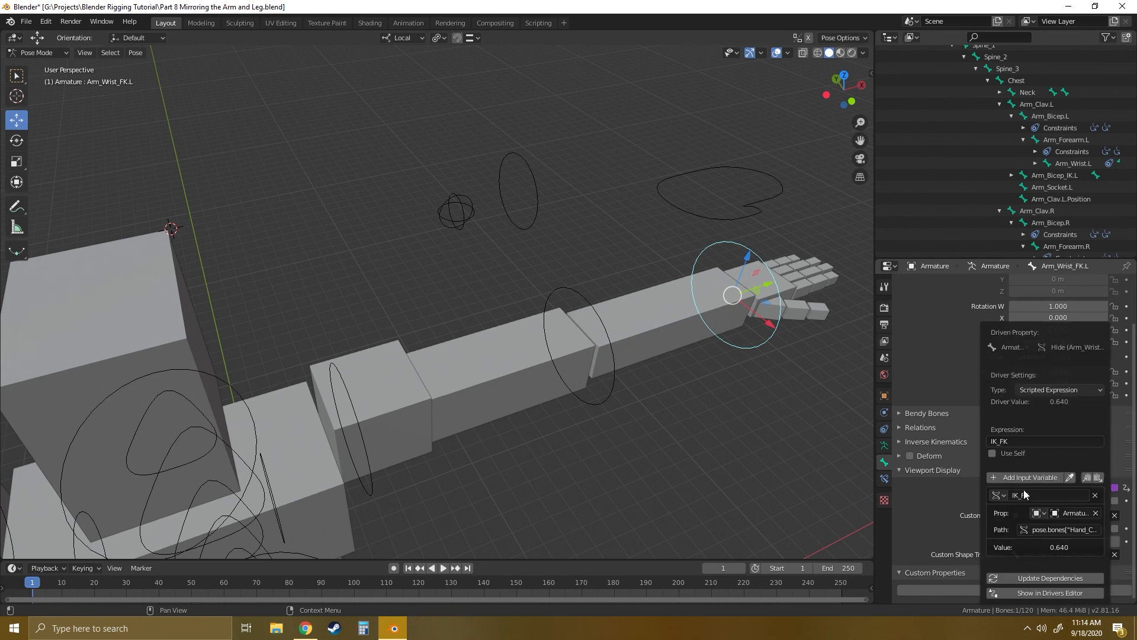
{"action": "left_click", "coordinate": [1017, 442]}
{"action": "type", "text": "abs(IK_FK - 1)"}
{"action": "key", "text": "Return"}
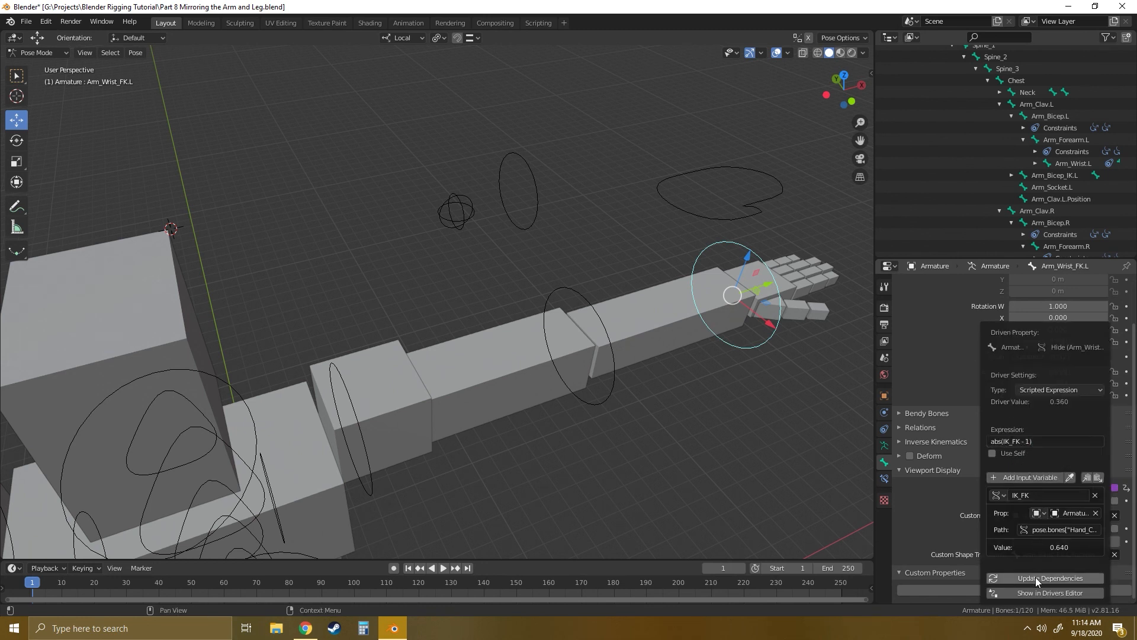
{"action": "left_click", "coordinate": [744, 379]}
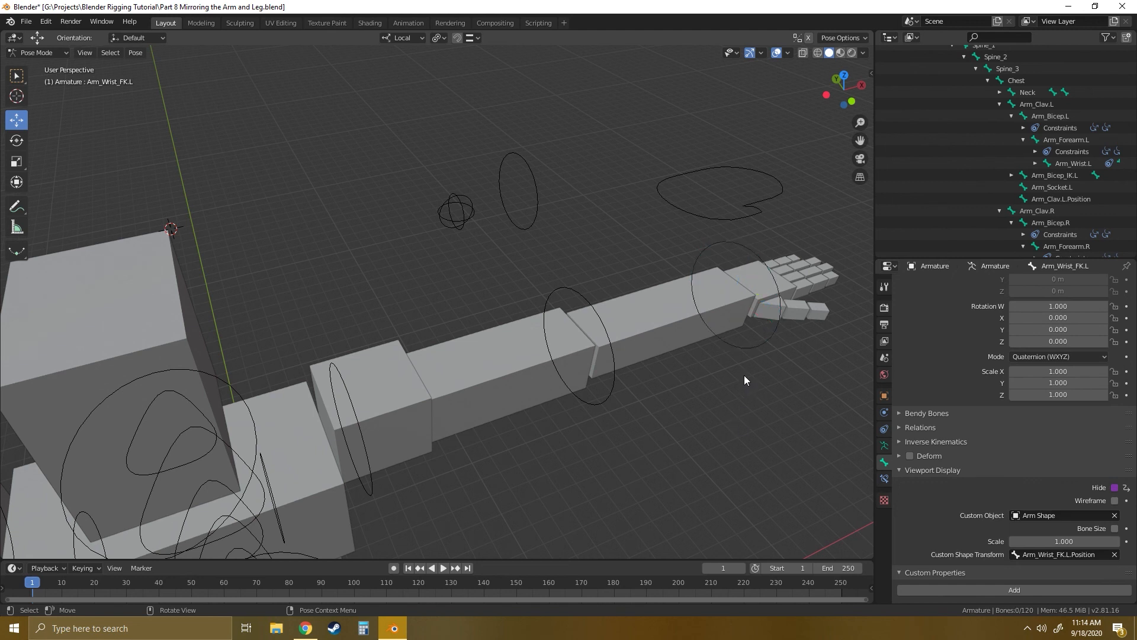
Test the left hand controller's IK/FK property at 0 and bring it back up to 0.59.
{"action": "left_click", "coordinate": [711, 220]}
{"action": "scroll", "coordinate": [1007, 470], "scroll_direction": "down", "scroll_amount": 5}
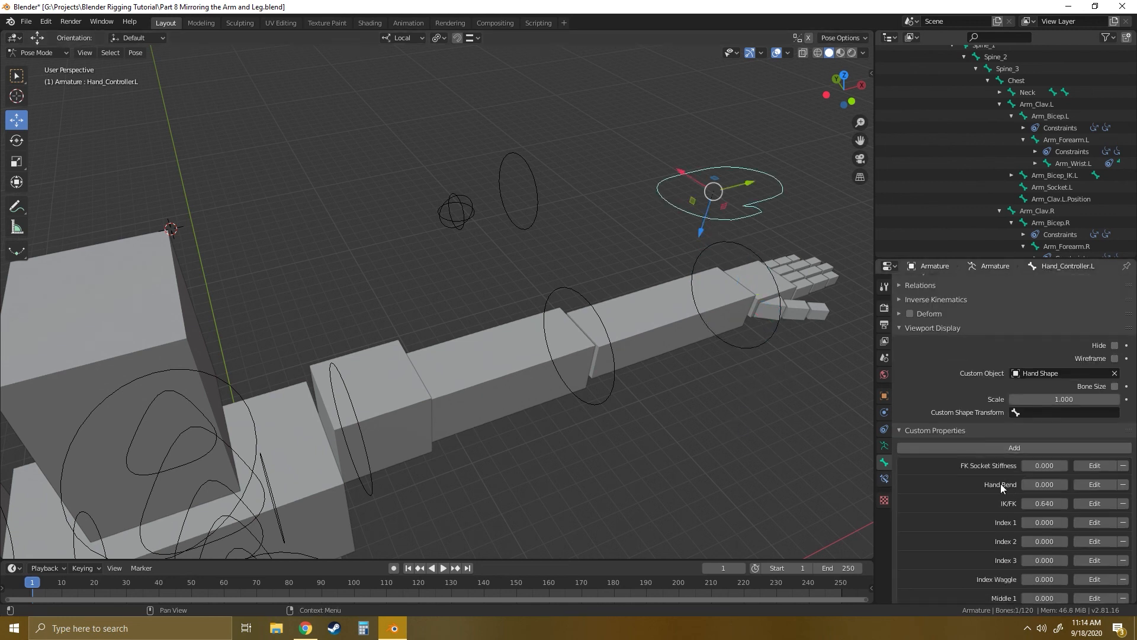
{"action": "left_click_drag", "start_coordinate": [1044, 503], "coordinate": [1043, 503]}
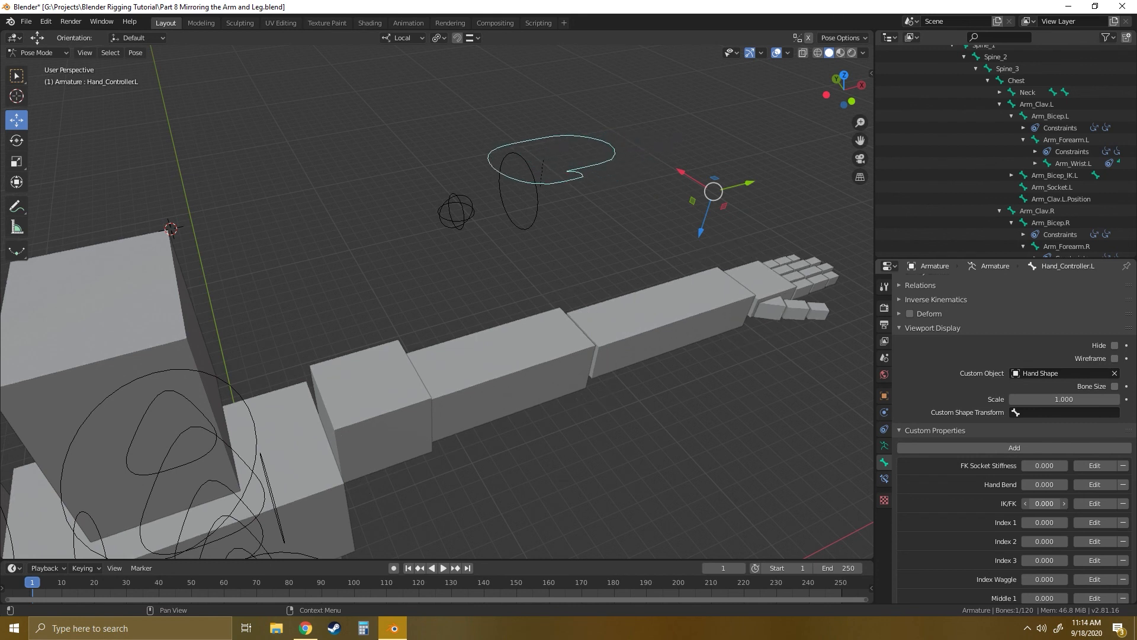
{"action": "left_click_drag", "start_coordinate": [1043, 503], "coordinate": [1066, 503]}
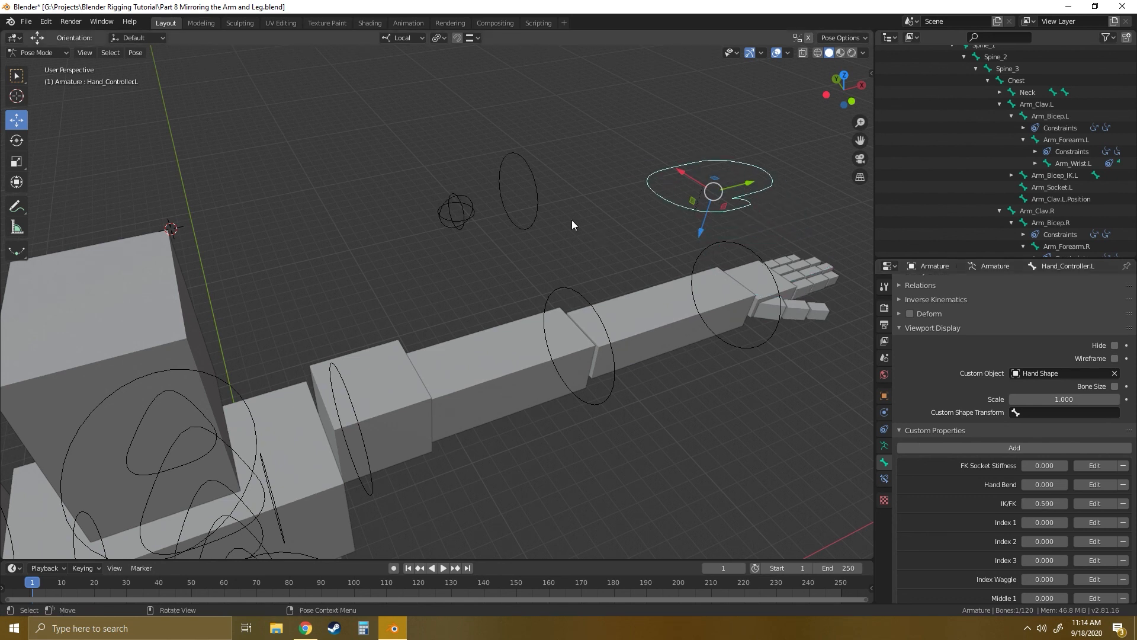
Reset the left arm IK handle's X, Y and Z location to 0.
{"action": "left_click", "coordinate": [537, 206]}
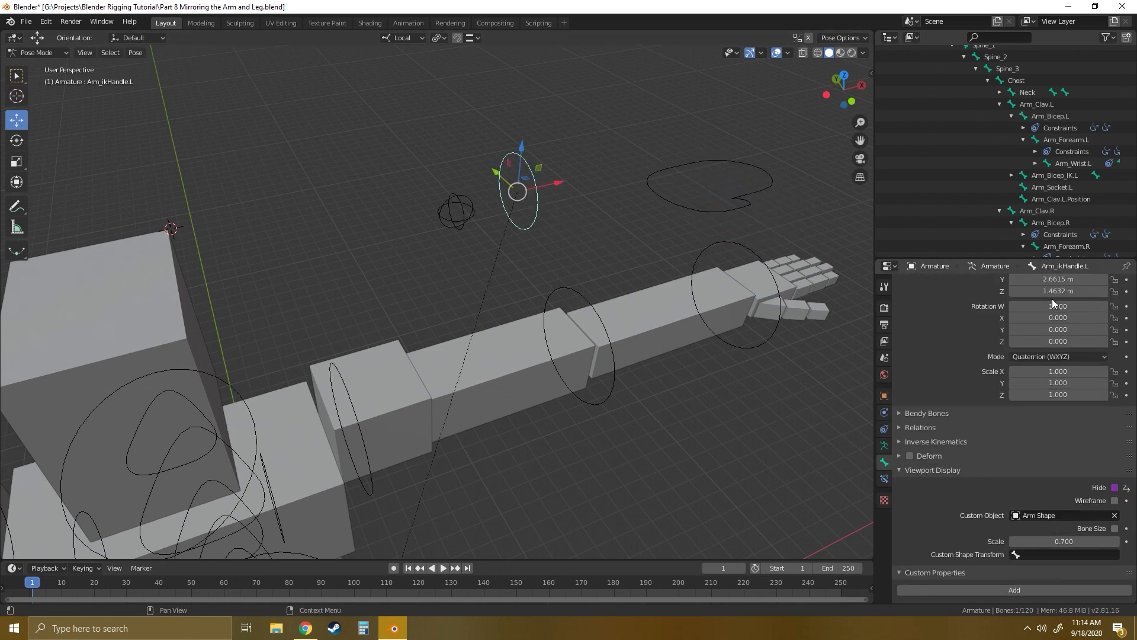
{"action": "scroll", "coordinate": [1052, 298], "scroll_direction": "up", "scroll_amount": 2}
{"action": "left_click_drag", "start_coordinate": [1060, 320], "coordinate": [1061, 343]}
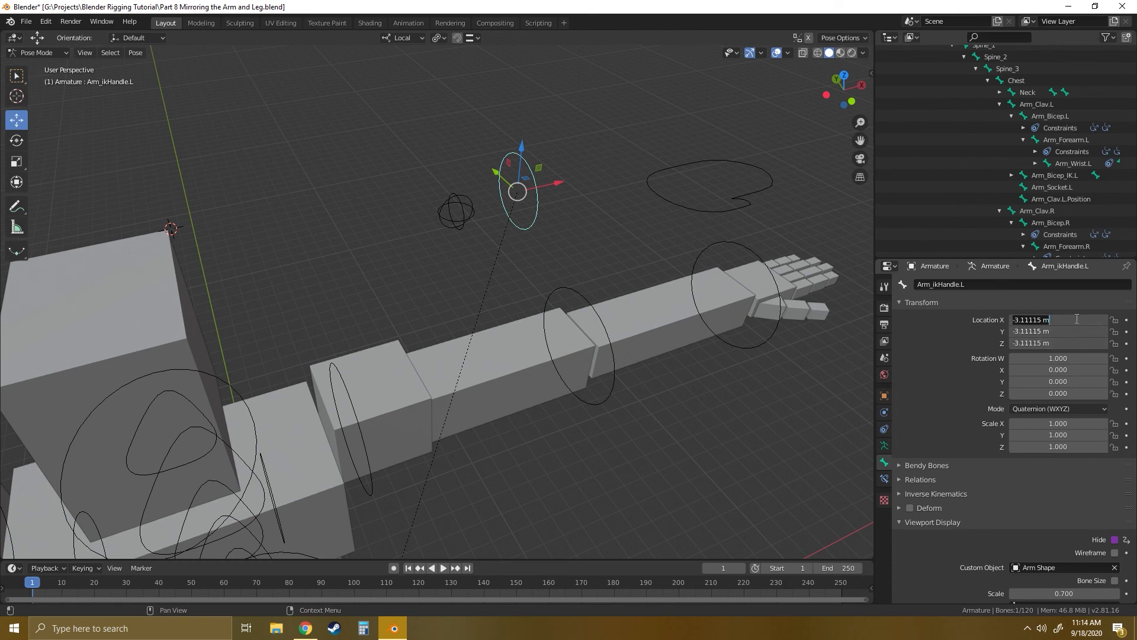
{"action": "type", "text": "0"}
{"action": "key", "text": "Return"}
{"action": "left_click", "coordinate": [585, 400]}
Reset the right arm IK handle's X, Y and Z location to 0.
{"action": "middle_click_drag", "start_coordinate": [341, 388], "coordinate": [610, 345], "text": "shift"}
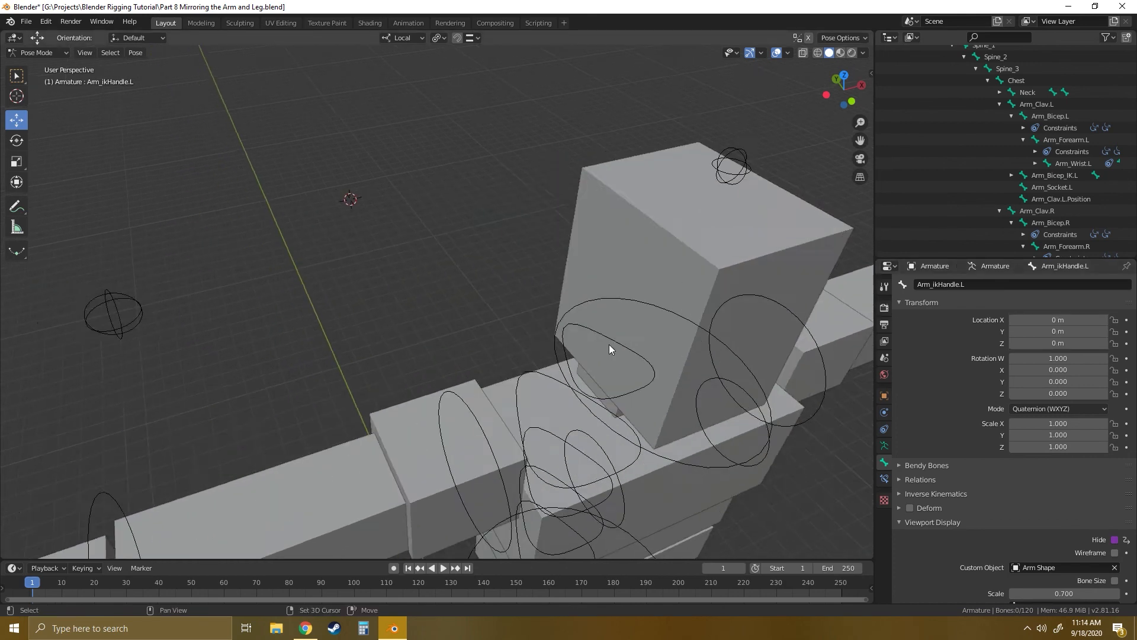
{"action": "scroll", "coordinate": [609, 344], "scroll_direction": "down", "scroll_amount": 5}
{"action": "left_click", "coordinate": [435, 291]}
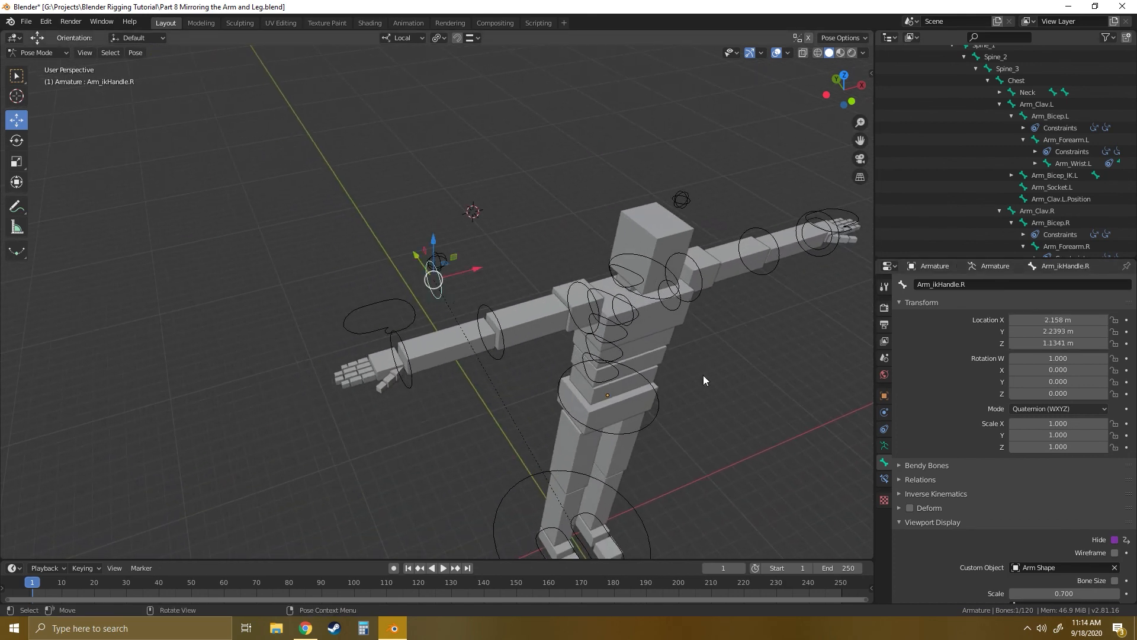
{"action": "left_click_drag", "start_coordinate": [1057, 320], "coordinate": [1057, 343]}
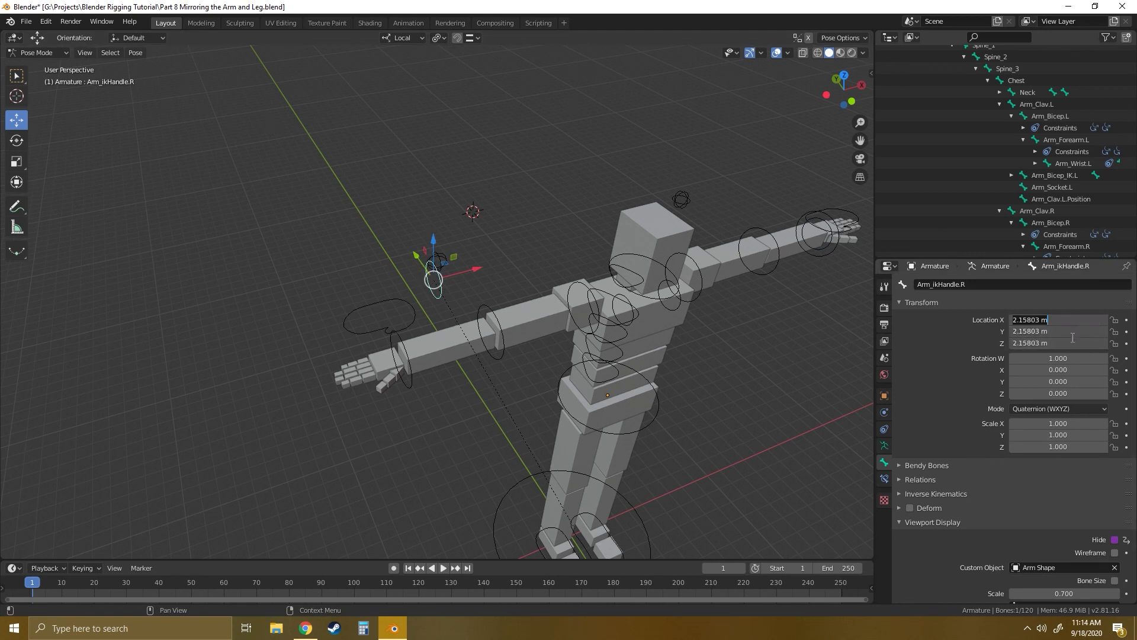
{"action": "type", "text": "0"}
{"action": "key", "text": "Return"}
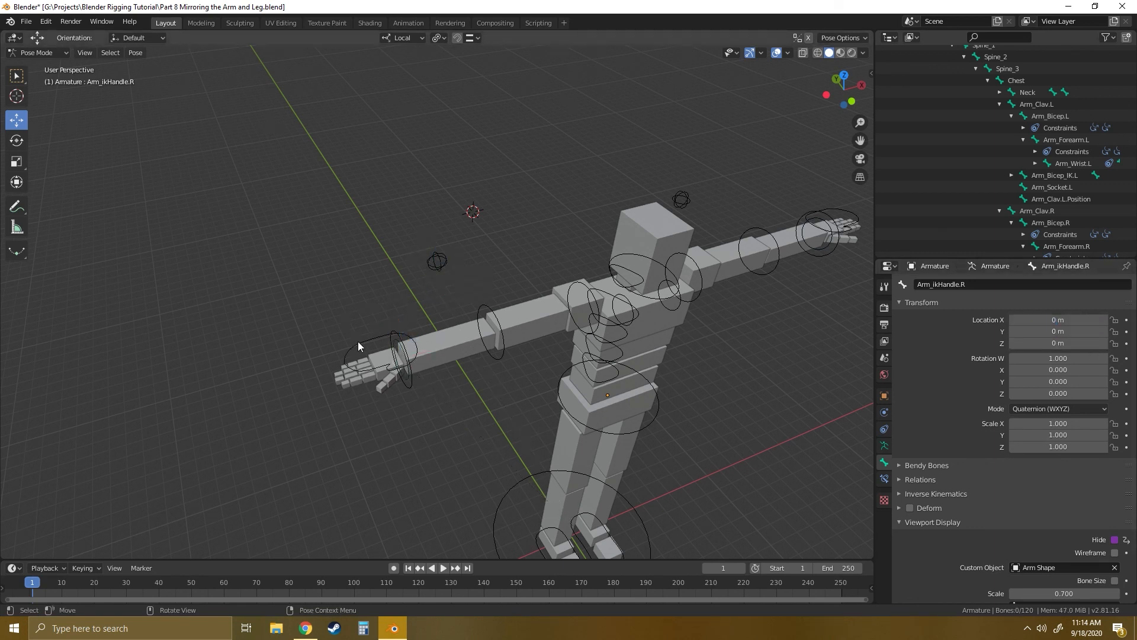
Test the right hand controller's IK/FK property at a higher value, and leave it at 0.
{"action": "left_click", "coordinate": [357, 341]}
{"action": "scroll", "coordinate": [979, 479], "scroll_direction": "down", "scroll_amount": 8}
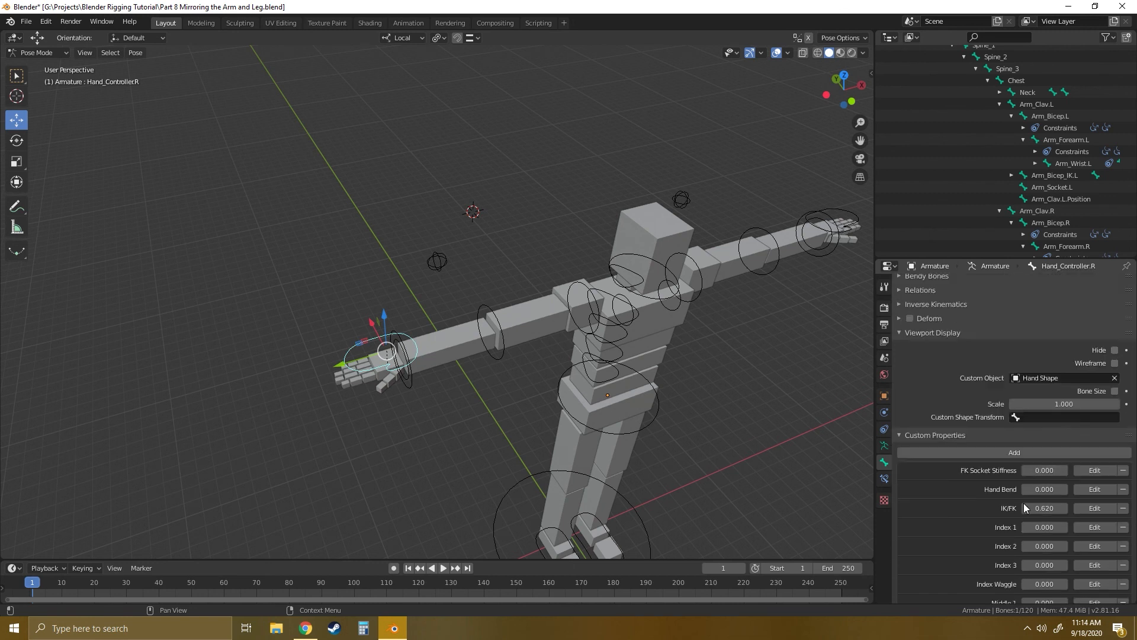
{"action": "left_click_drag", "start_coordinate": [1045, 508], "coordinate": [1114, 507]}
{"action": "left_click_drag", "start_coordinate": [1045, 508], "coordinate": [974, 508]}
Set the left hand controller's IK/FK property to 0, deselect it and view the whole rig from the front.
{"action": "middle_click_drag", "start_coordinate": [723, 354], "coordinate": [743, 243]}
{"action": "left_click", "coordinate": [732, 236]}
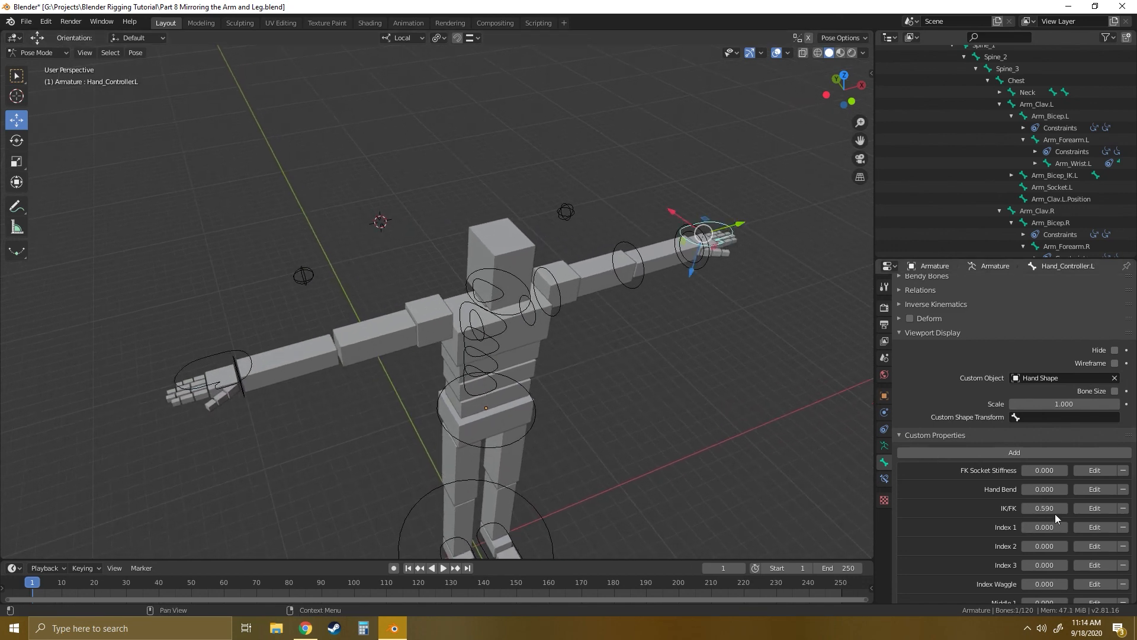
{"action": "left_click_drag", "start_coordinate": [1053, 509], "coordinate": [994, 510]}
{"action": "left_click", "coordinate": [740, 364]}
{"action": "middle_click_drag", "start_coordinate": [738, 362], "coordinate": [654, 336]}
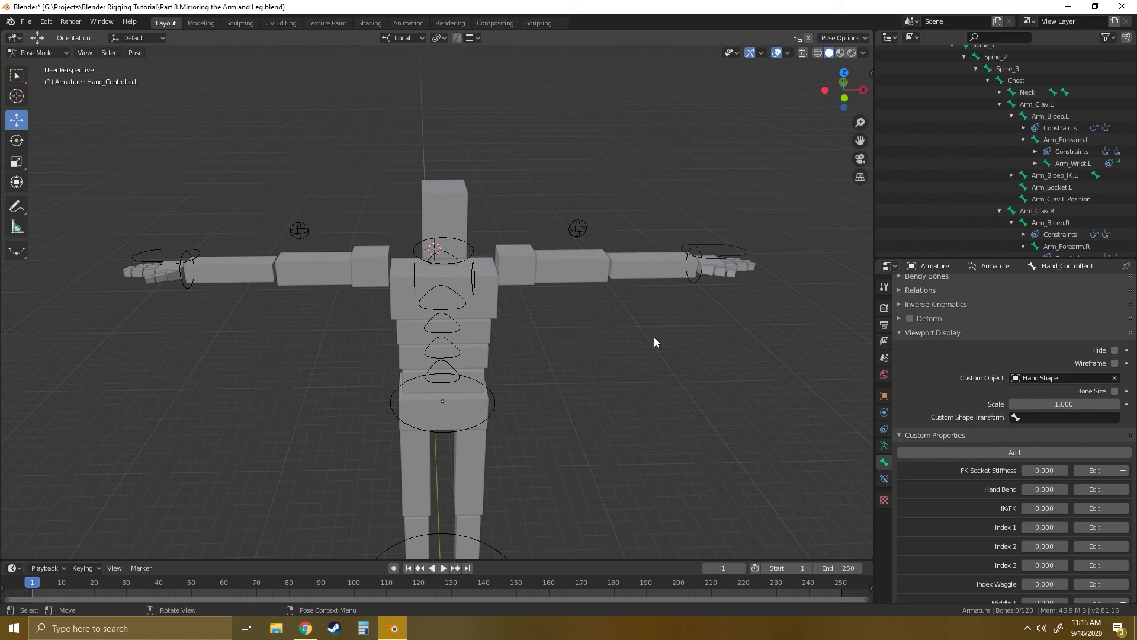
{"action": "middle_click_drag", "start_coordinate": [642, 401], "coordinate": [595, 344]}
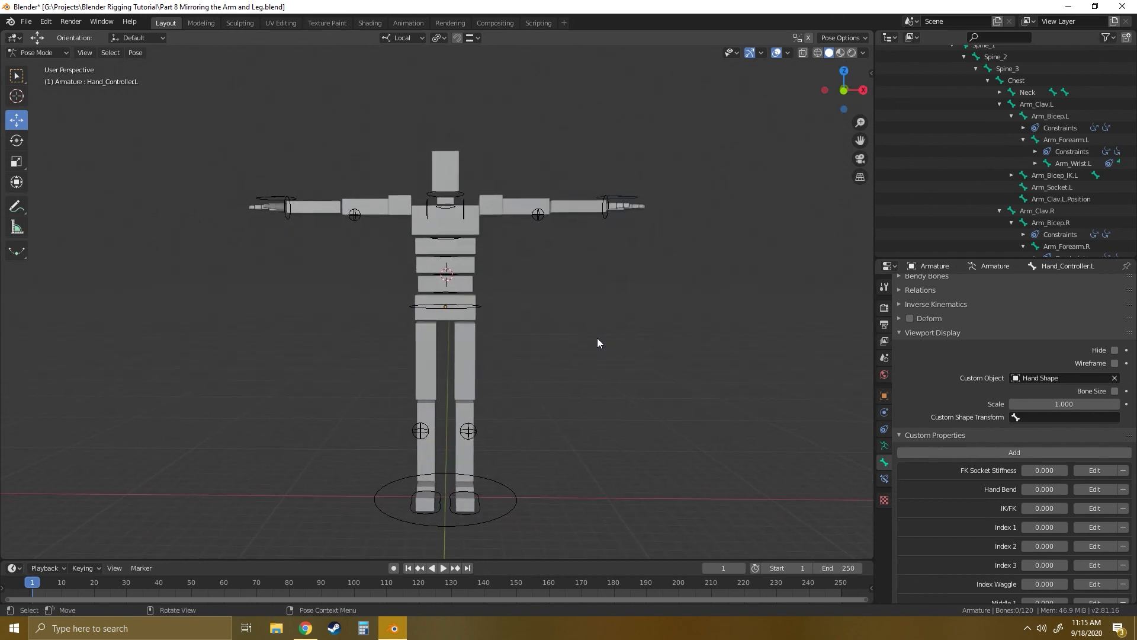